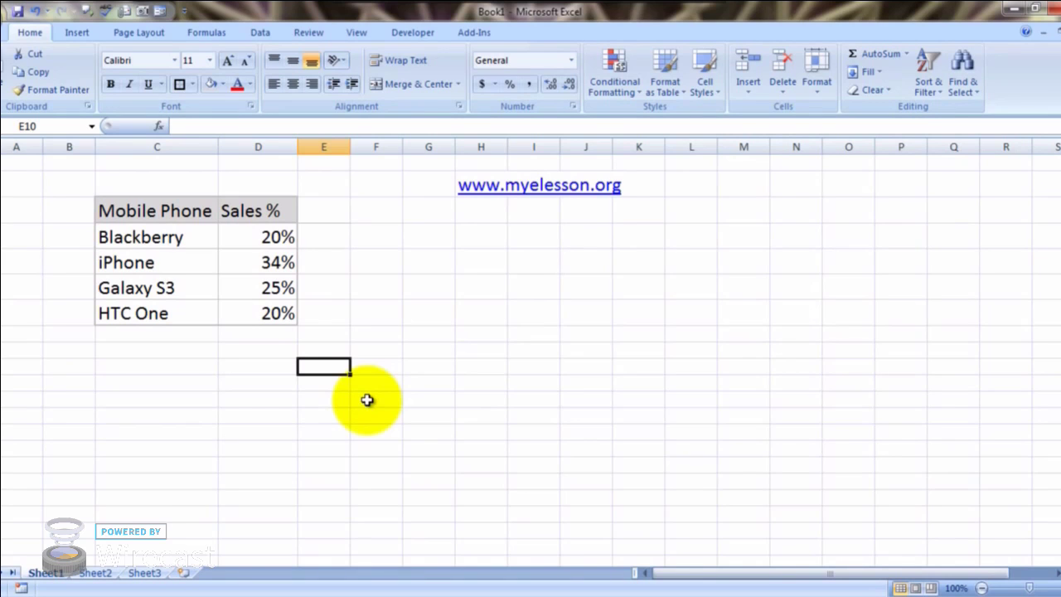
Review the table's headers and the sales percentage listed for each mobile phone, from Blackberry to HTC One.
click(78, 34)
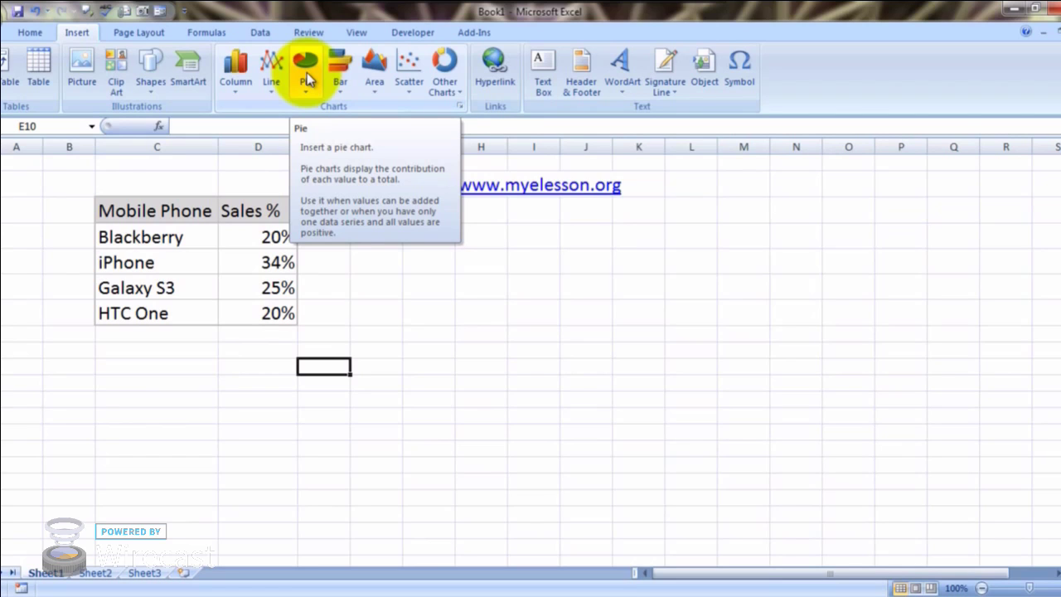
click(257, 384)
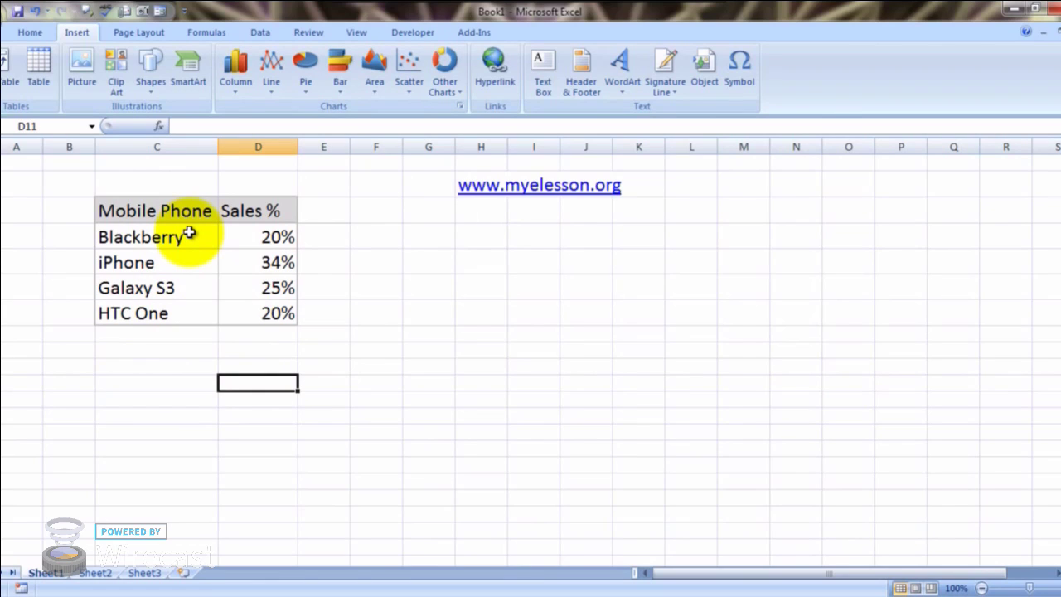
click(157, 238)
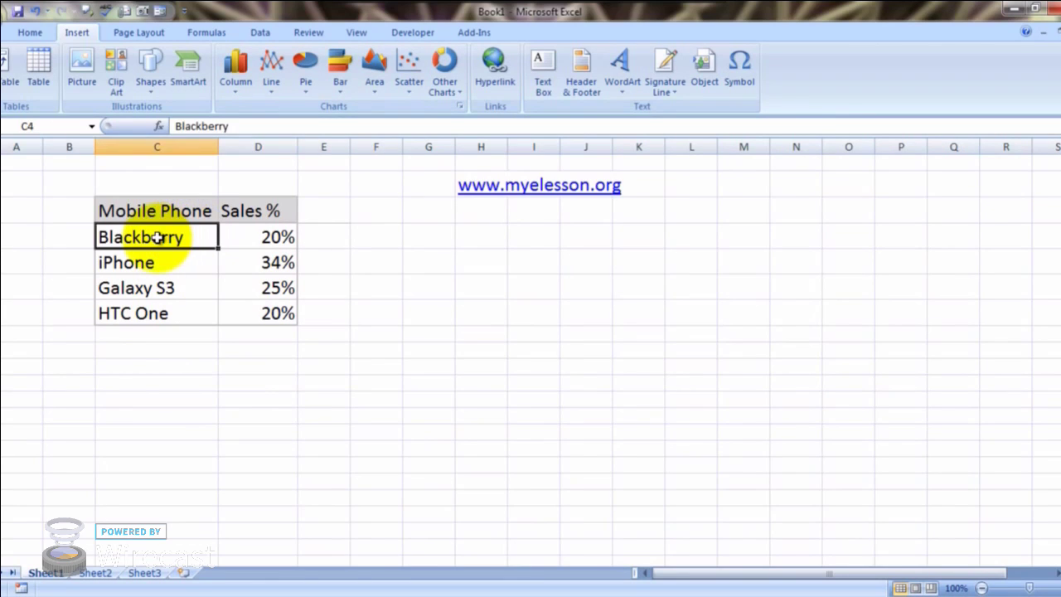
key(Down)
key(Down)
key(Down)
key(Right)
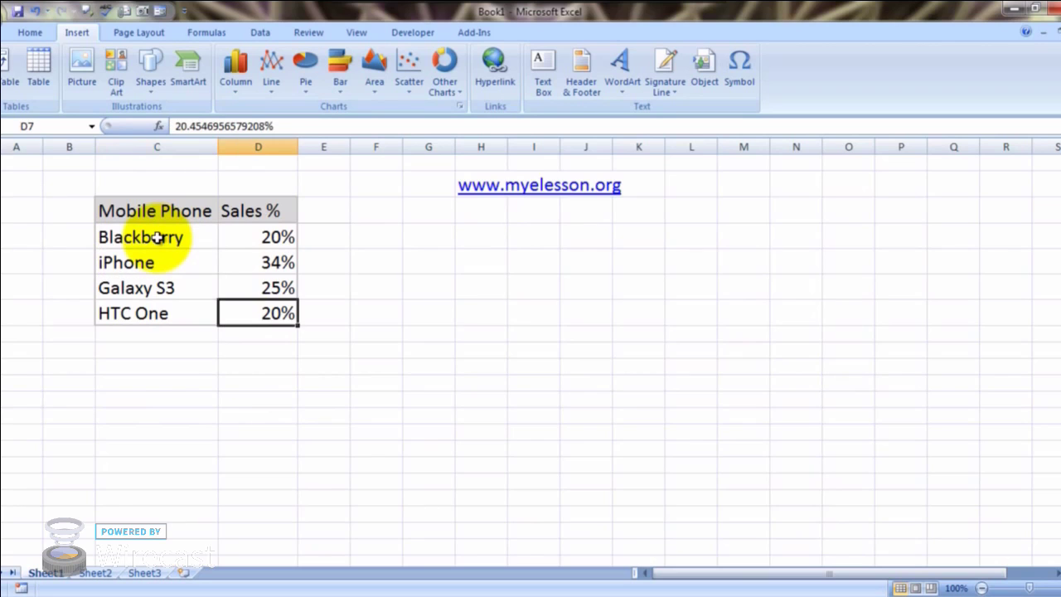
key(Up)
key(Up)
key(Up)
key(Up)
key(Right)
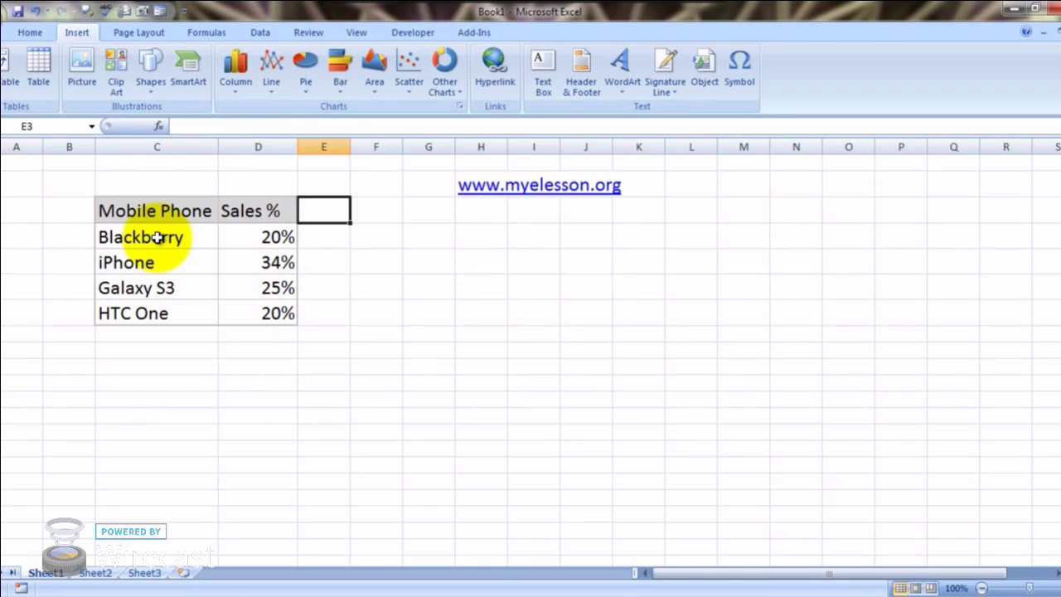
key(Left)
key(Left)
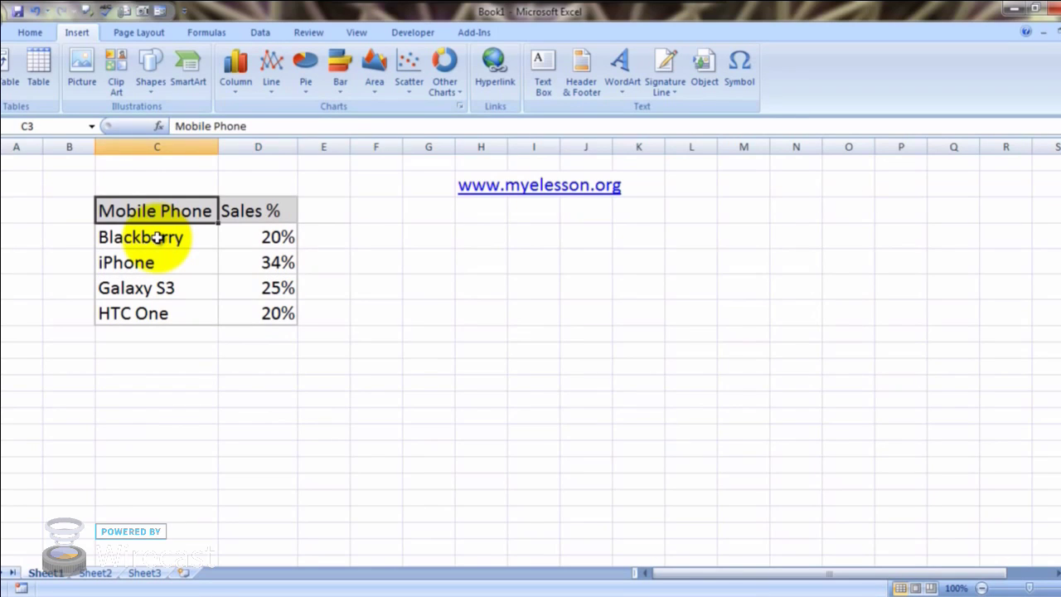
key(Right)
key(Left)
key(Down)
key(Right)
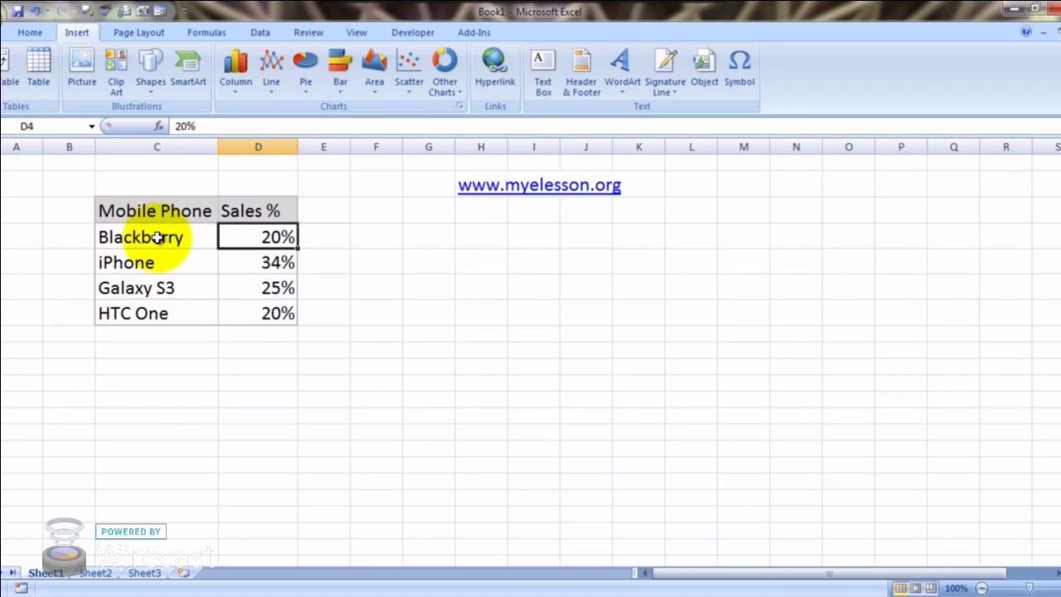
key(Left)
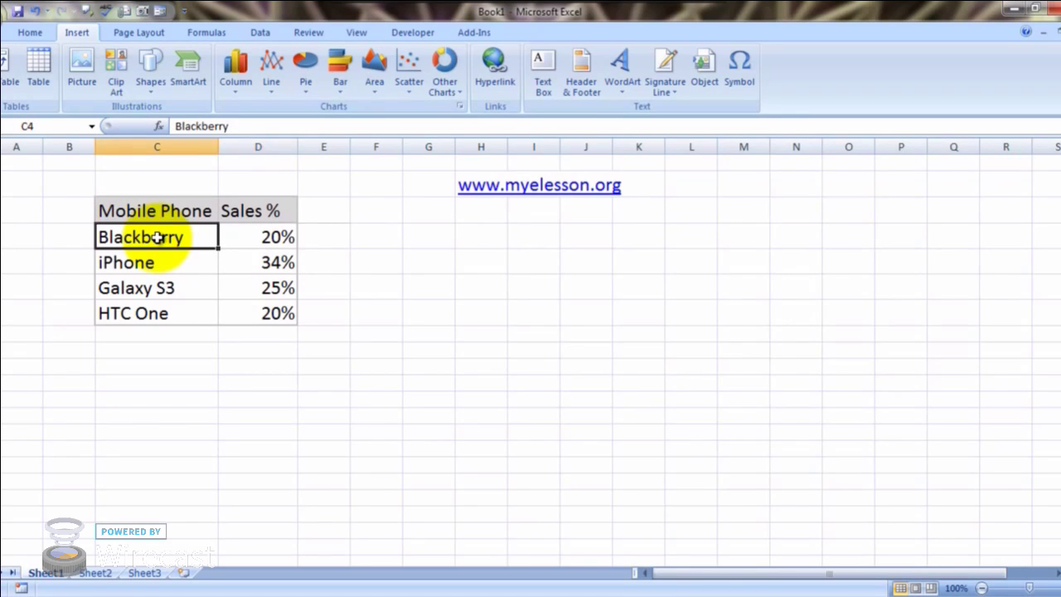
key(Right)
key(Left)
key(Down)
key(Right)
key(Left)
key(Down)
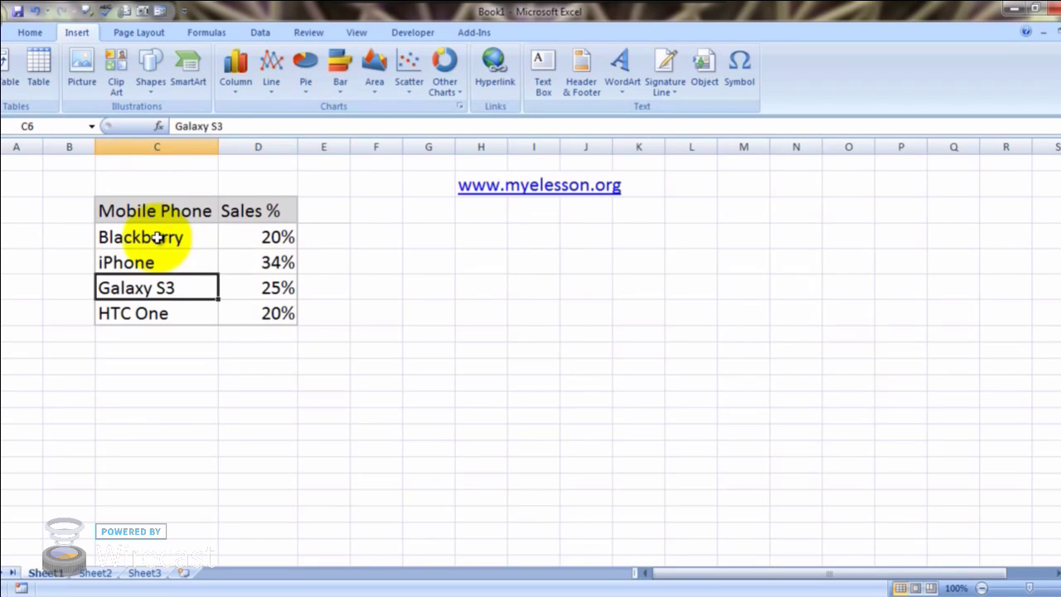
key(Right)
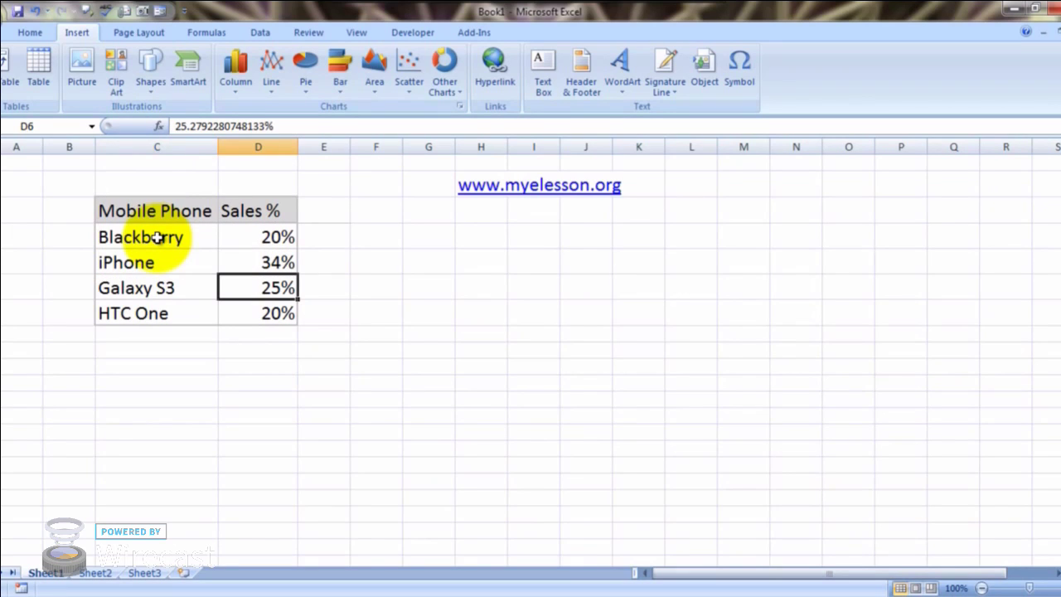
key(Left)
key(Down)
key(Right)
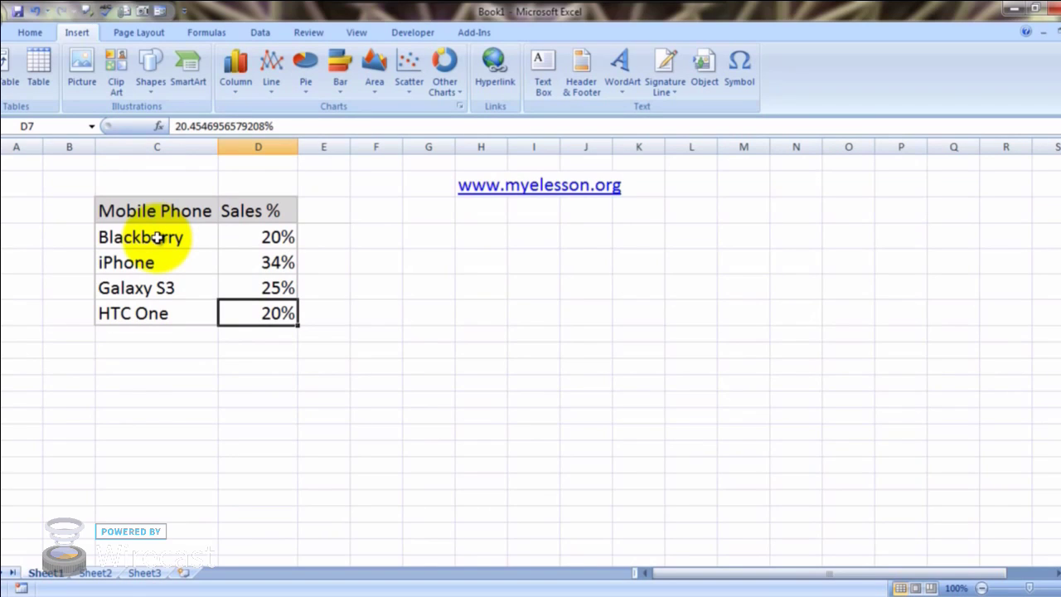
key(Right)
key(Right)
key(Right)
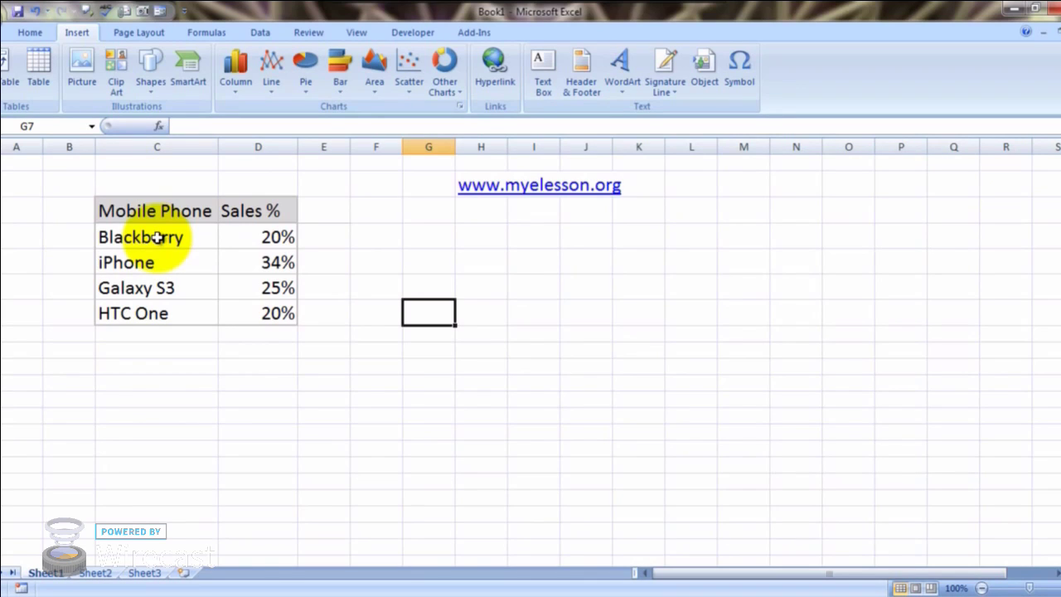
key(Left)
key(Left)
key(Left)
key(Left)
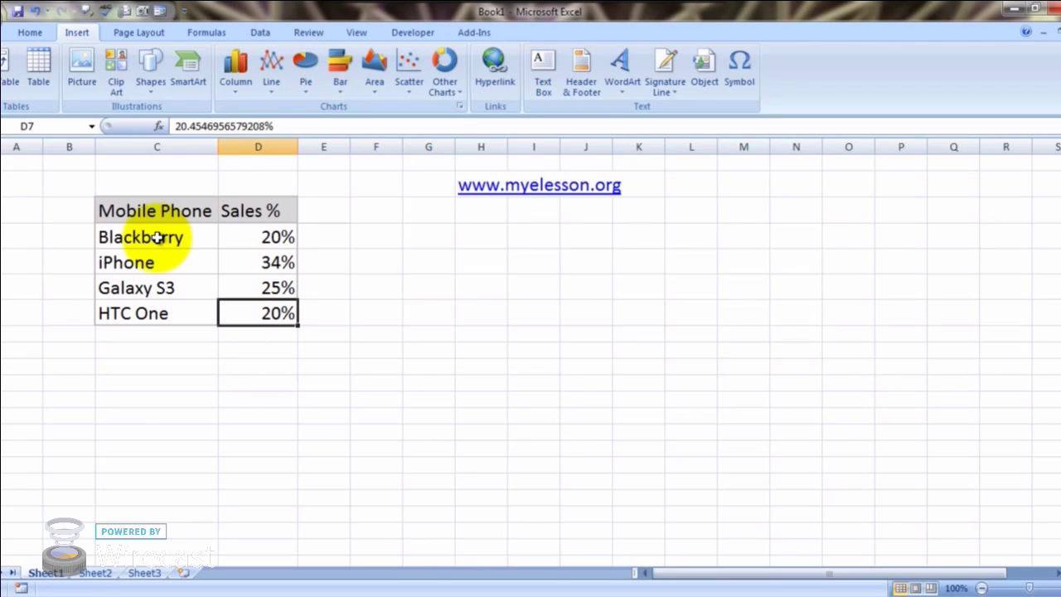
Select the whole mobile phone sales table, C3:D7, and insert a basic 2-D pie chart from it.
key(Up)
key(Up)
key(Up)
key(Up)
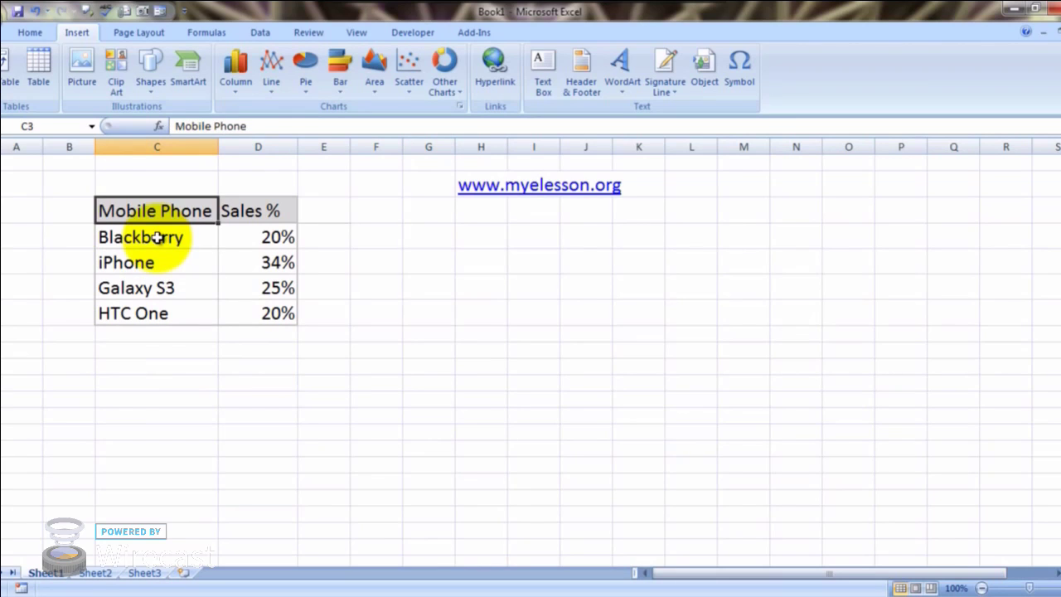
key(shift+Right)
key(shift+Down)
key(shift+Down)
key(shift+Down)
key(shift+Down)
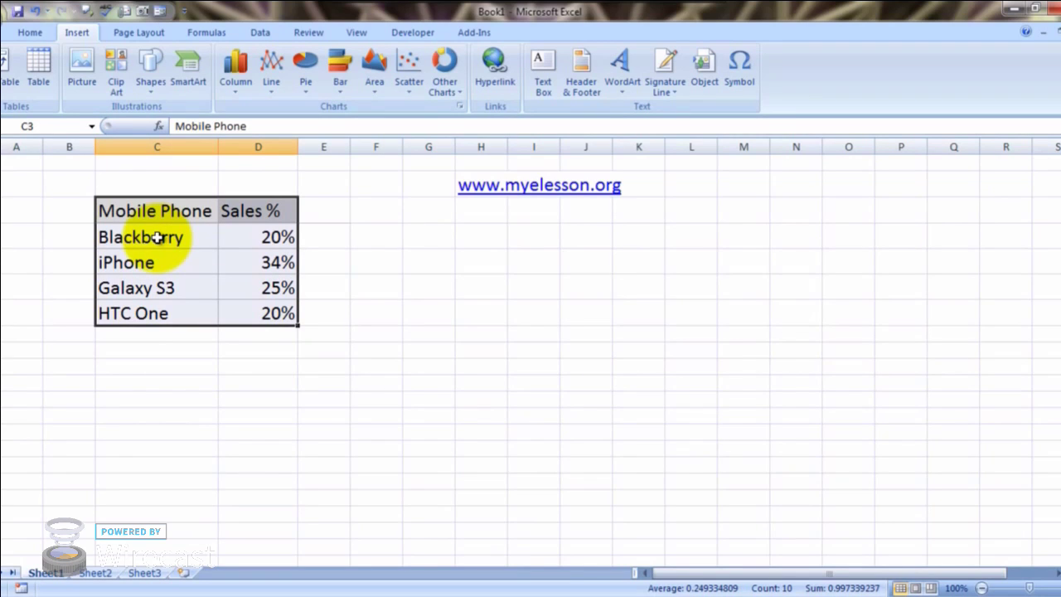
click(303, 73)
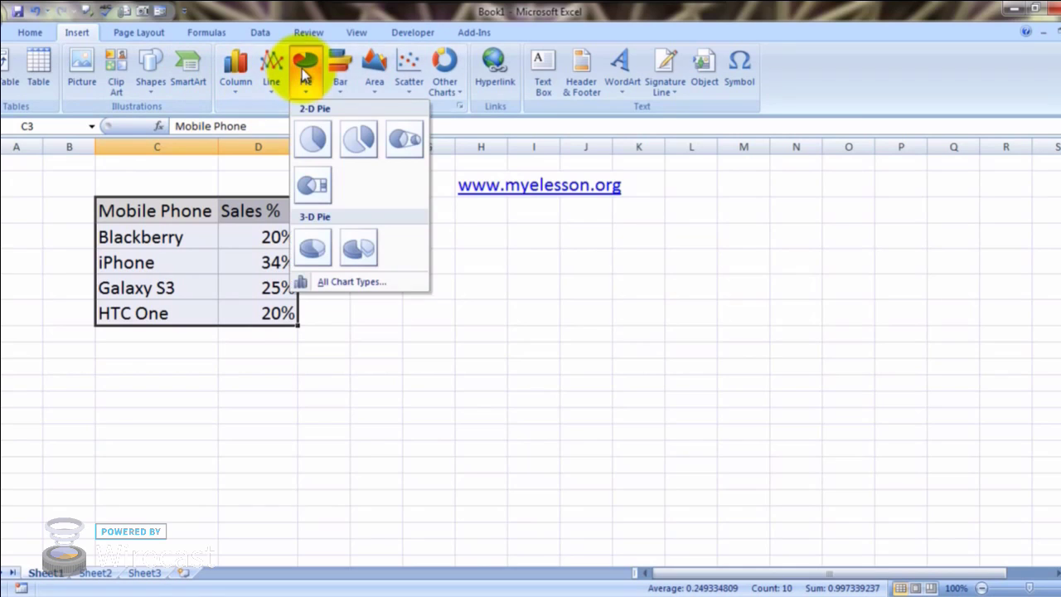
click(313, 142)
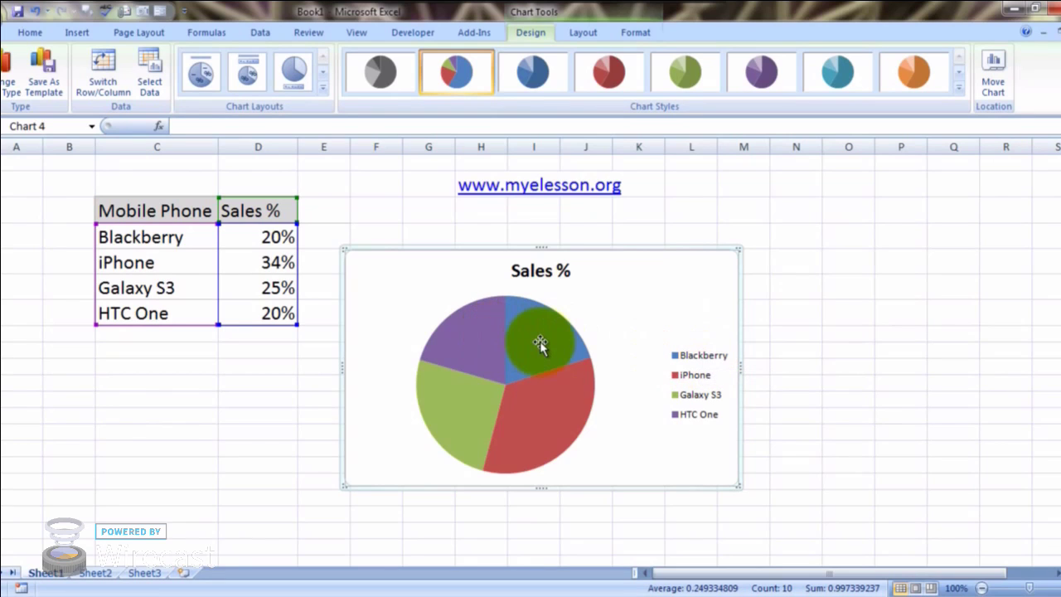
Apply the chart layout with phone names and percentages inside the slices, and delete the whole pie chart.
mouse_move(540, 340)
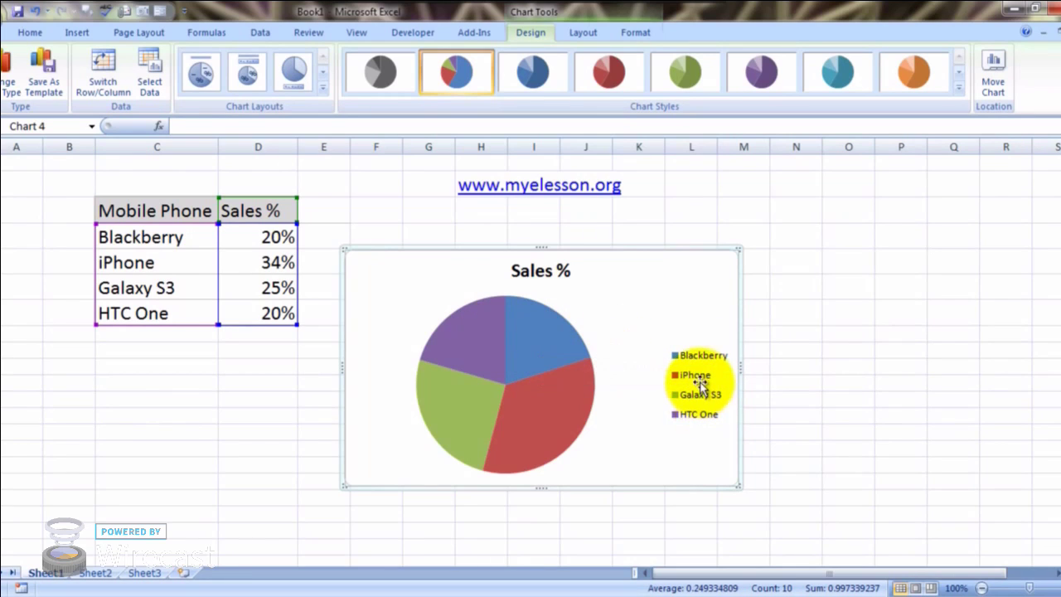
mouse_move(542, 437)
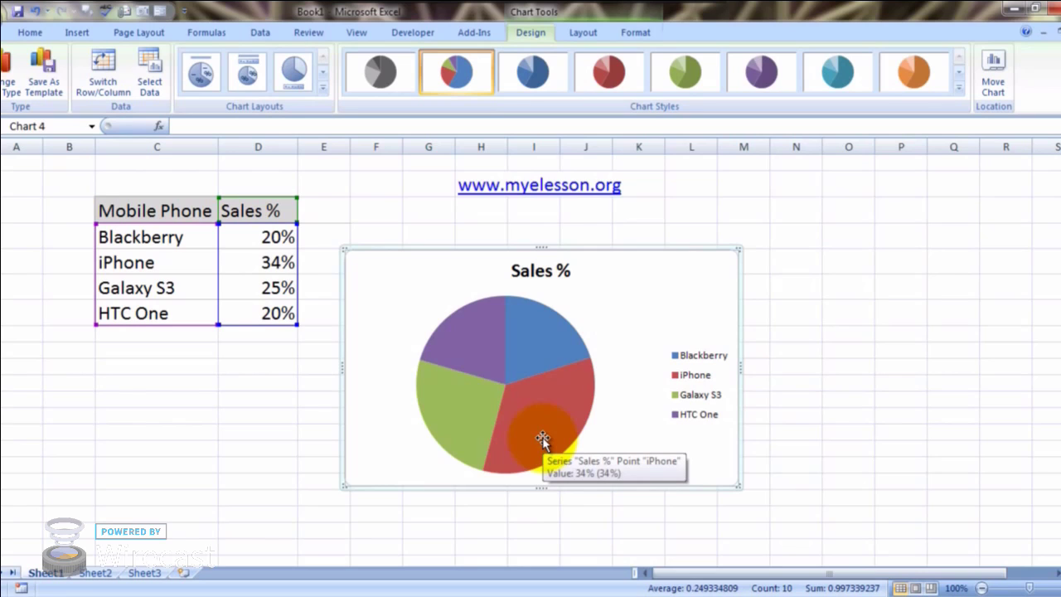
click(199, 74)
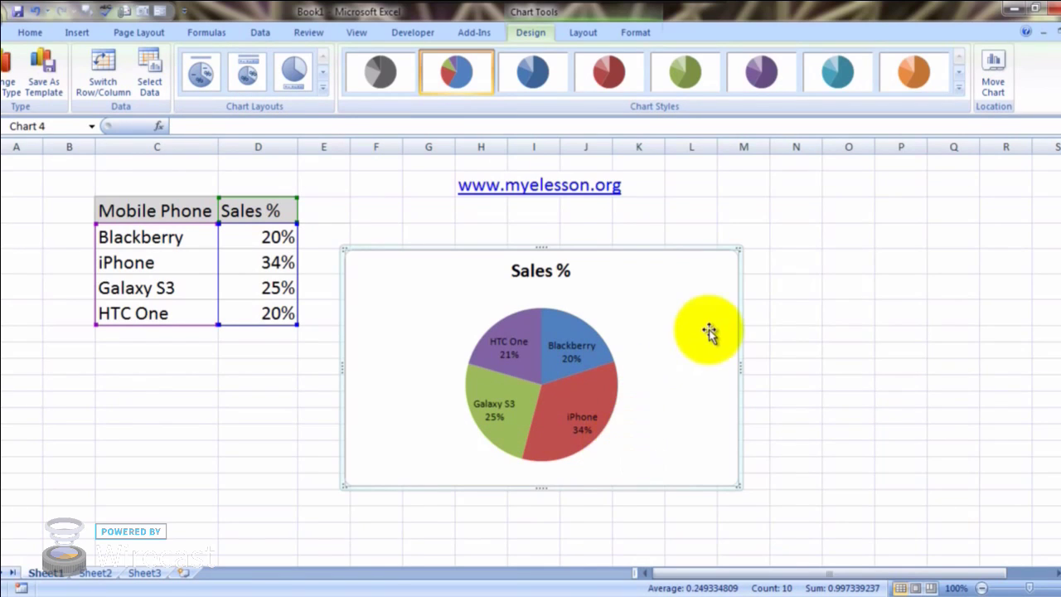
key(Delete)
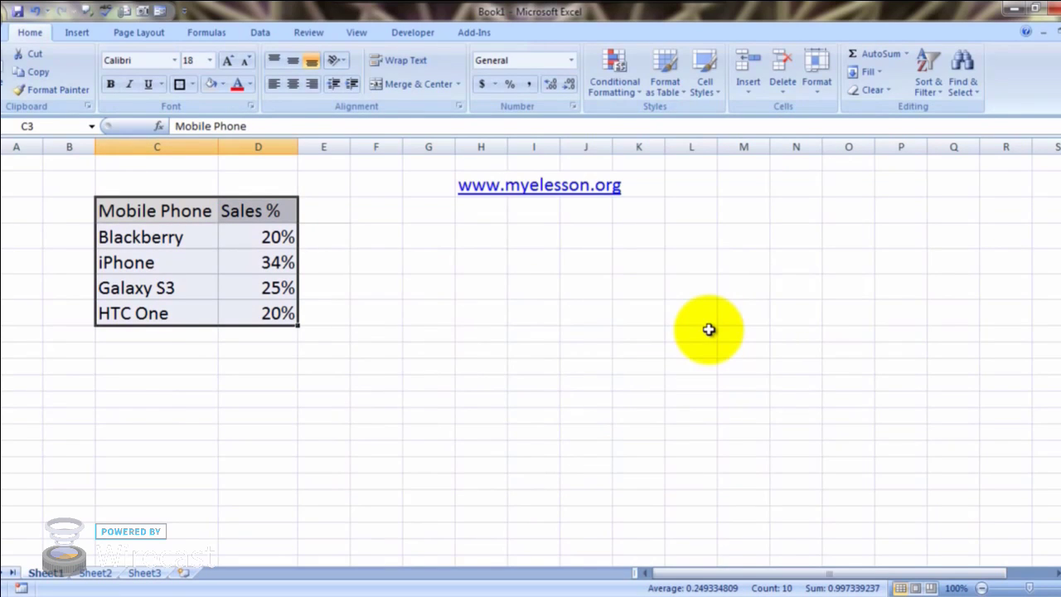
Select the empty cell F4 outside the table and insert a blank basic 2-D pie chart.
click(582, 357)
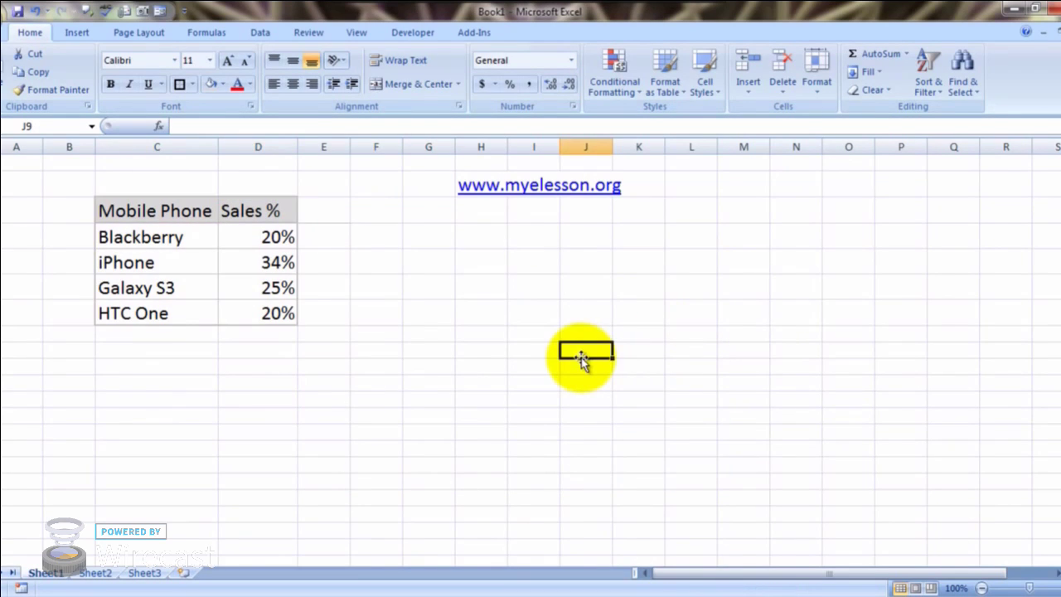
key(Right)
key(Left)
key(Left)
key(Left)
key(Left)
key(Up)
key(Up)
key(Up)
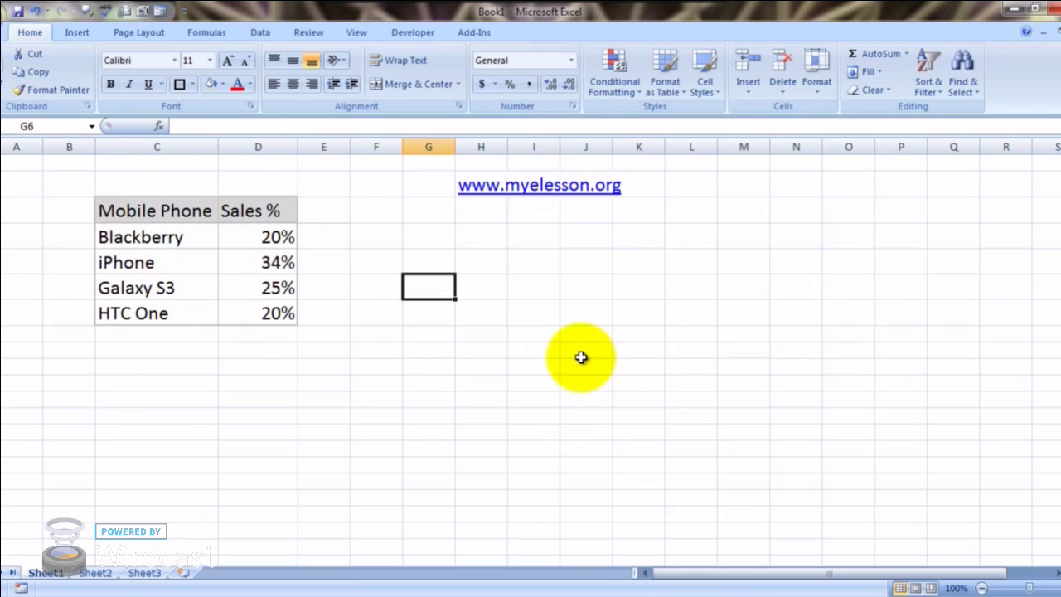
key(Up)
key(Up)
key(Left)
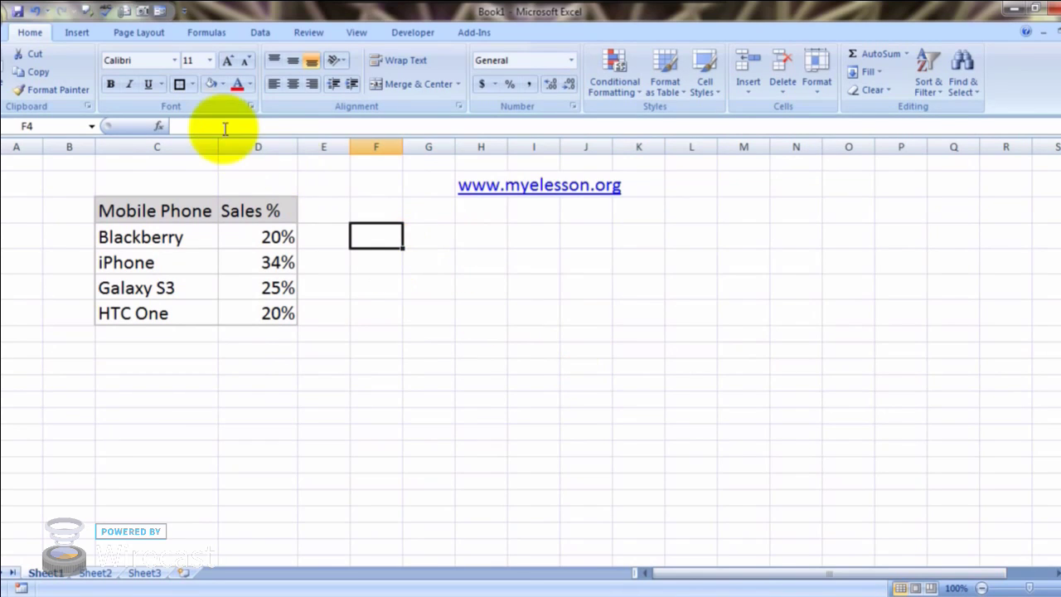
click(83, 33)
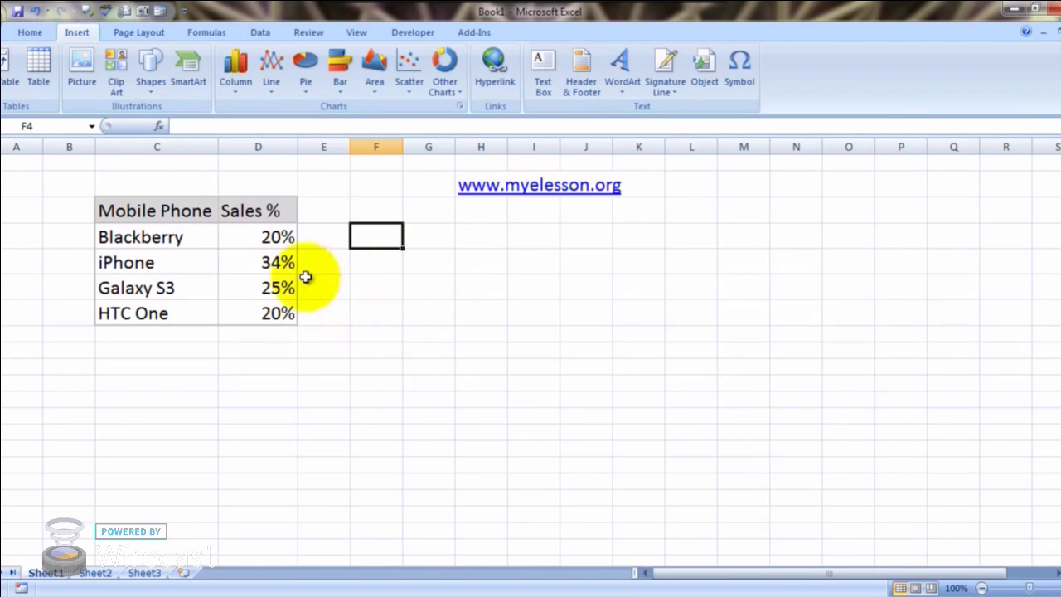
click(305, 71)
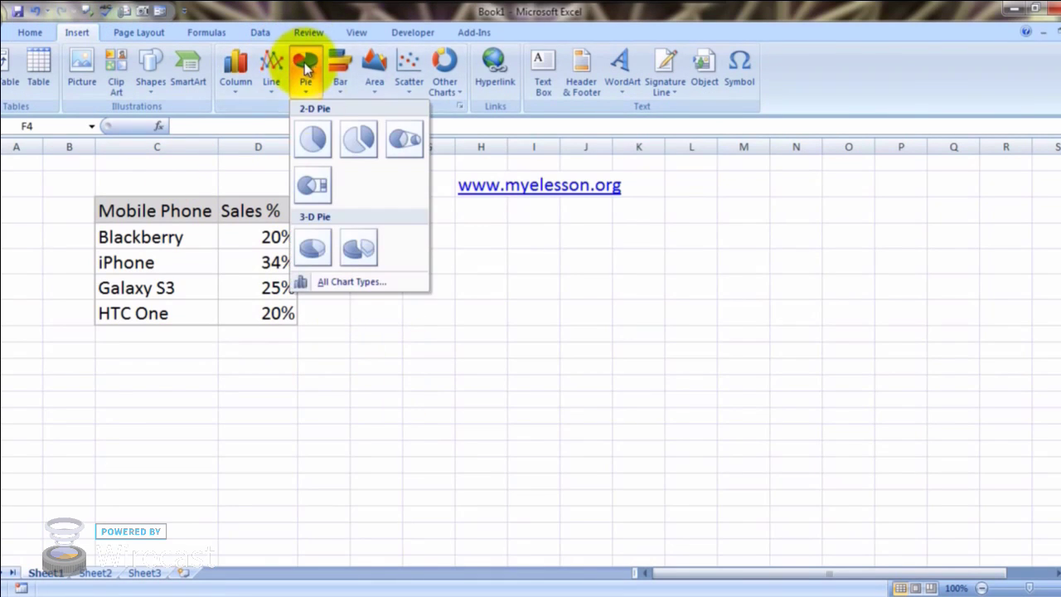
click(311, 143)
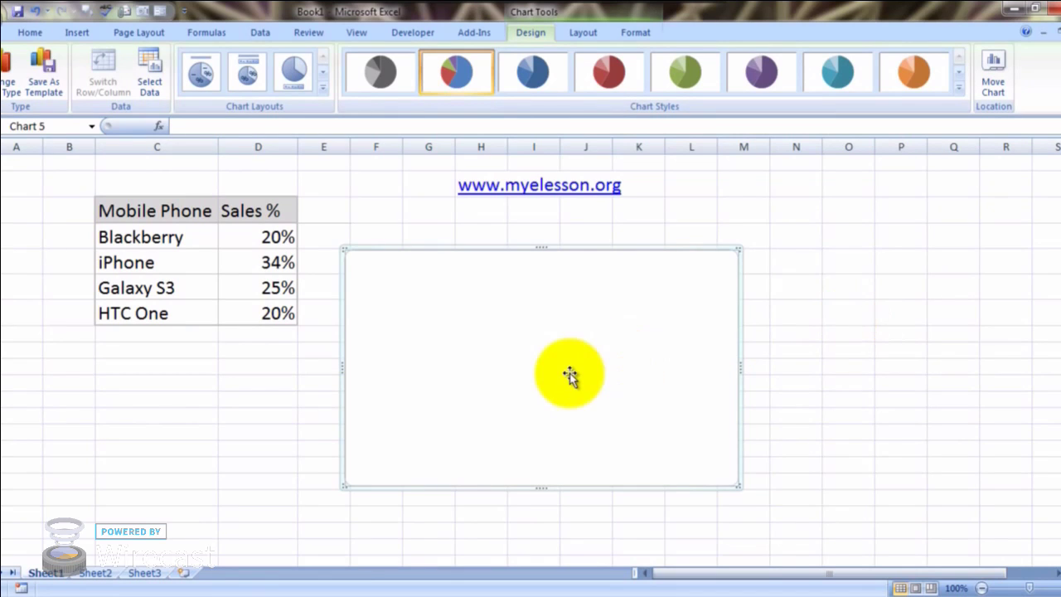
Set the blank chart's data range to the mobile phone sales table, =Sheet1!$C$3:$D$7.
right_click(508, 340)
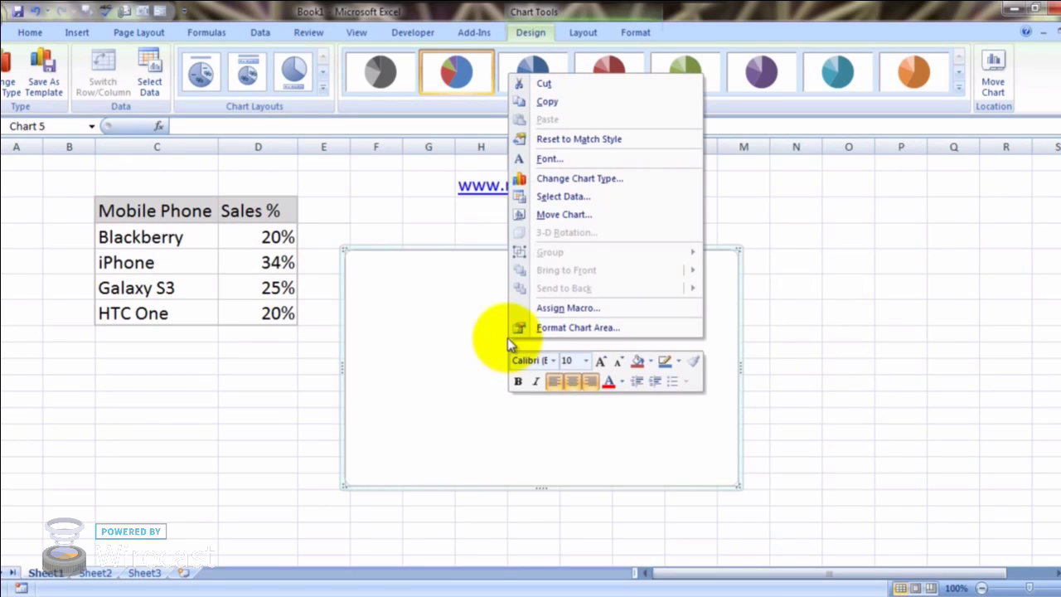
click(593, 196)
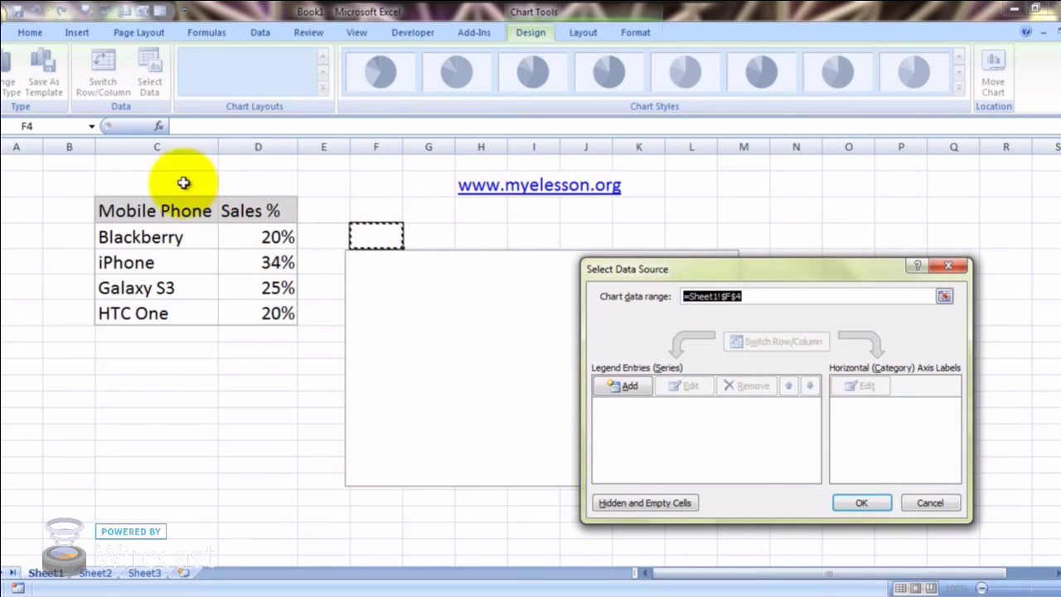
click(118, 211)
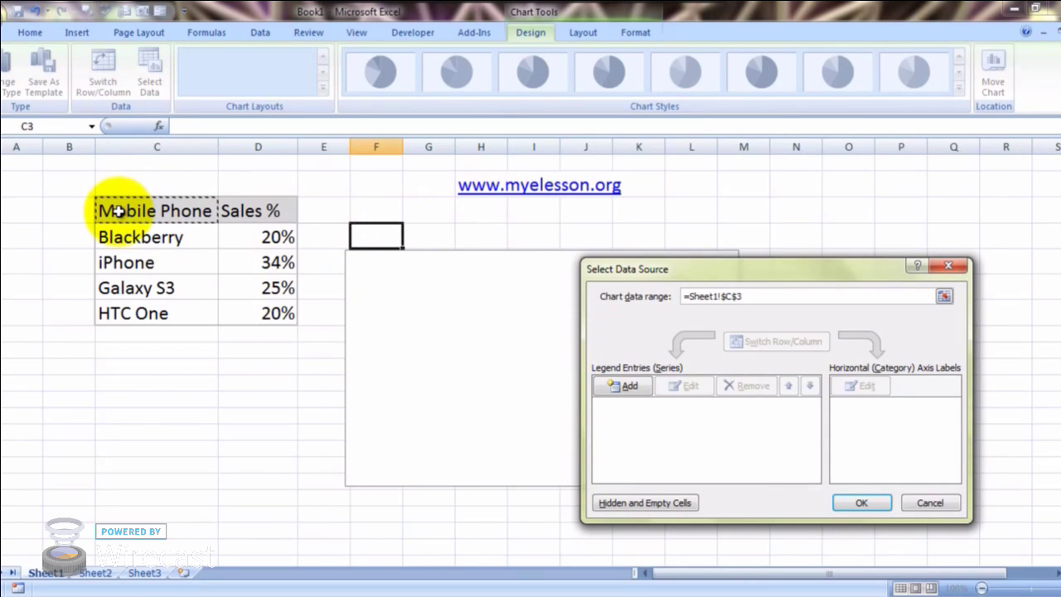
key(shift+Right)
key(shift+Down)
key(shift+Down)
key(shift+Down)
key(shift+Down)
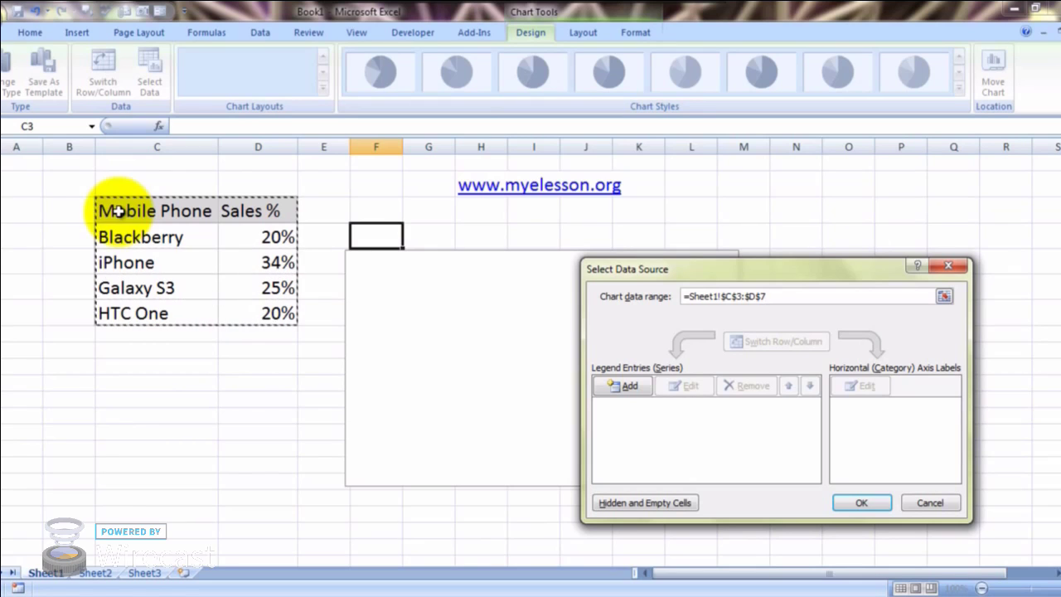
key(Return)
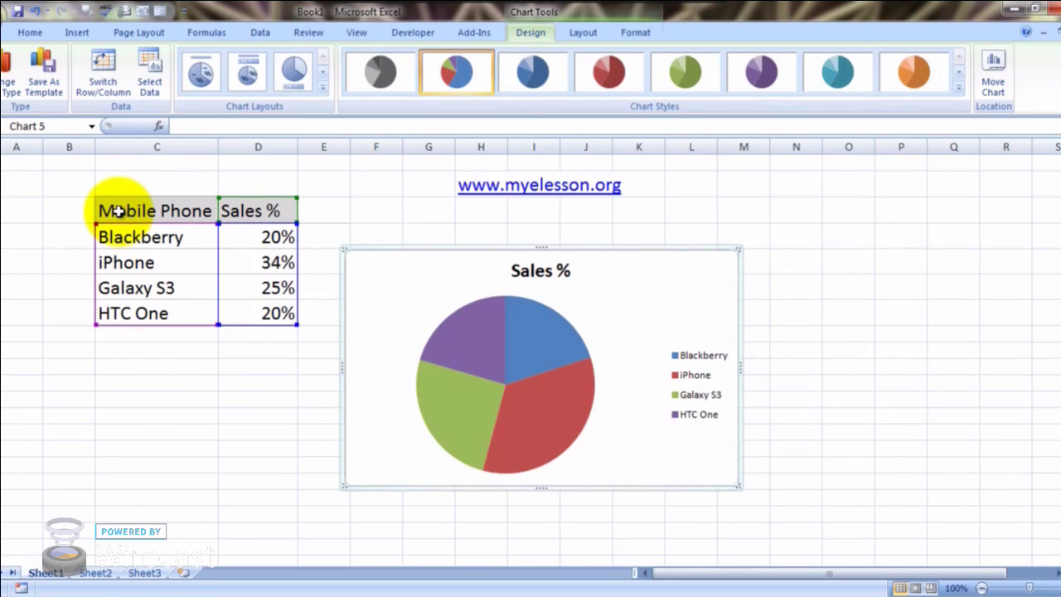
Try the first two chart layouts, and apply the third one, without a title and with the legend below the pie.
click(204, 82)
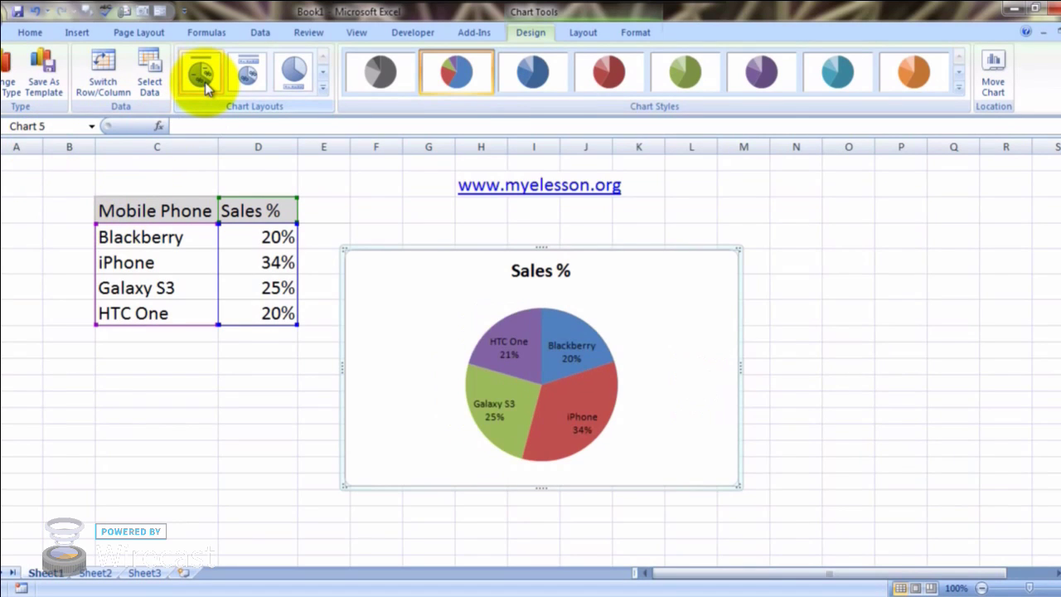
click(249, 76)
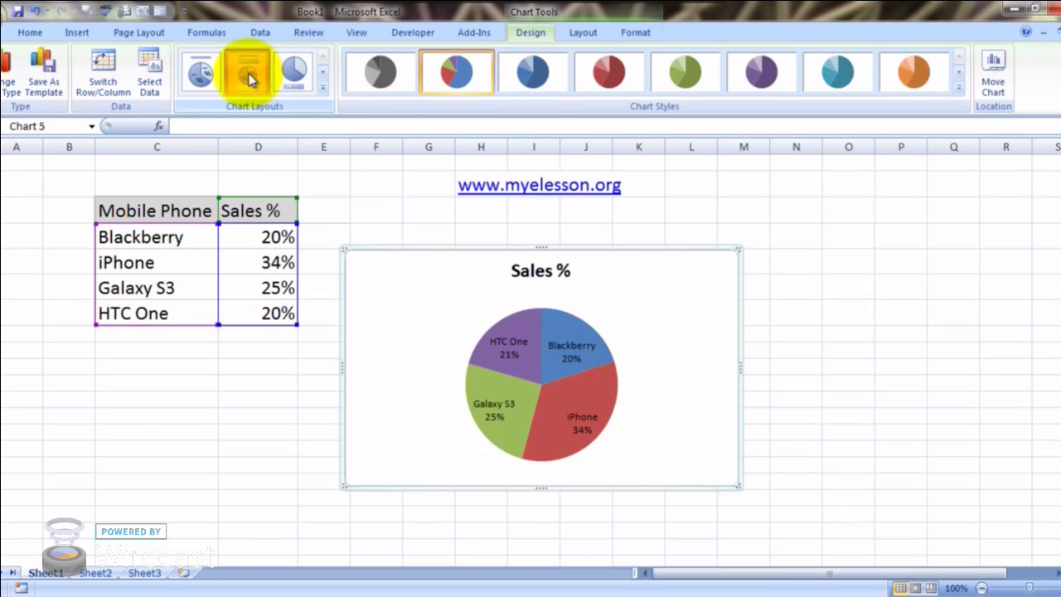
click(294, 73)
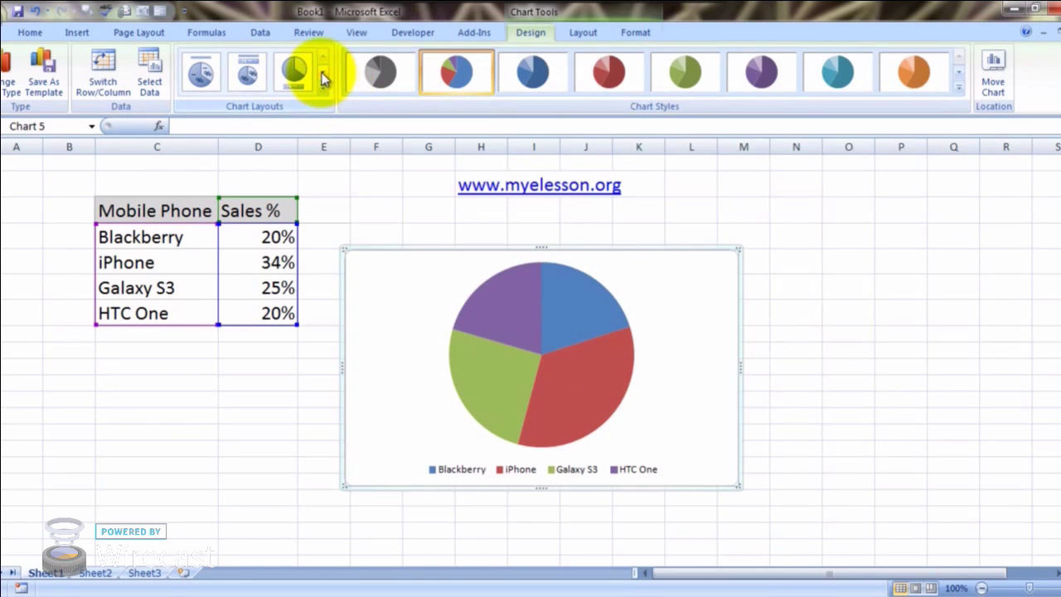
Try the other chart layouts, and apply the first one, with a title and the phone names and percentages inside the slices.
click(323, 73)
click(288, 74)
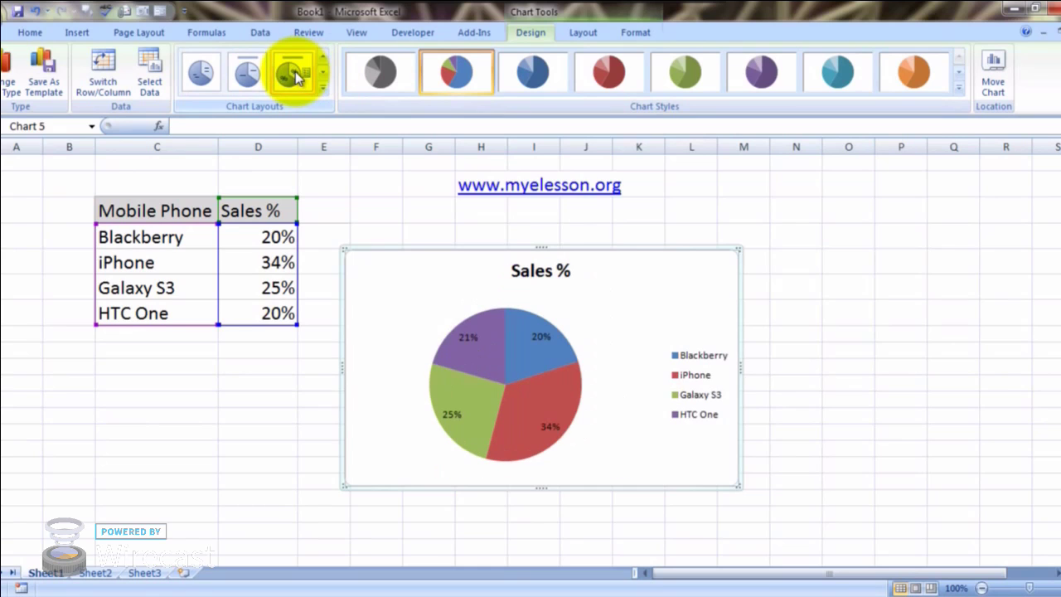
click(245, 75)
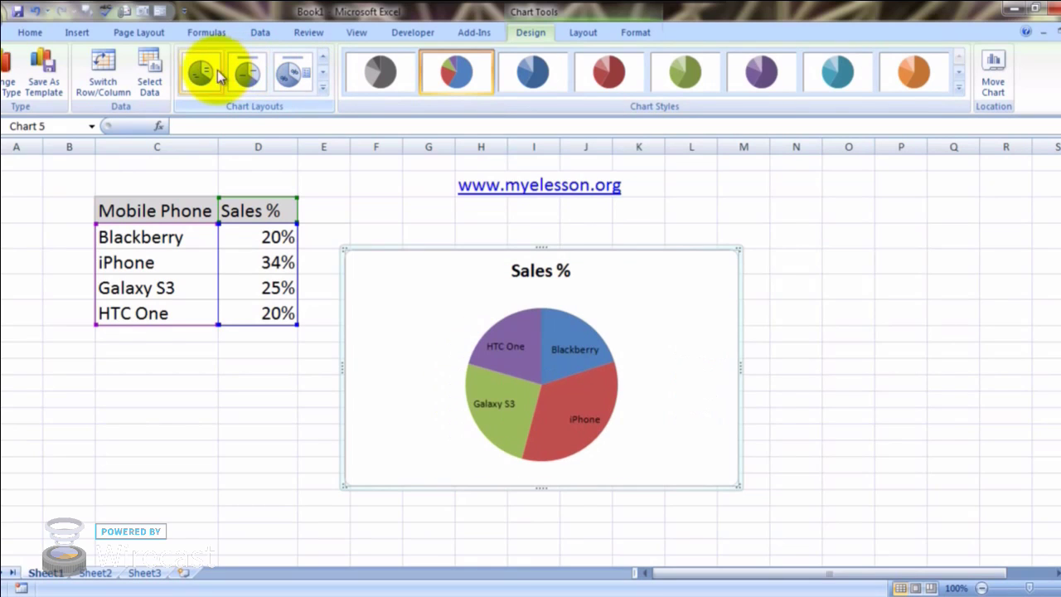
click(202, 74)
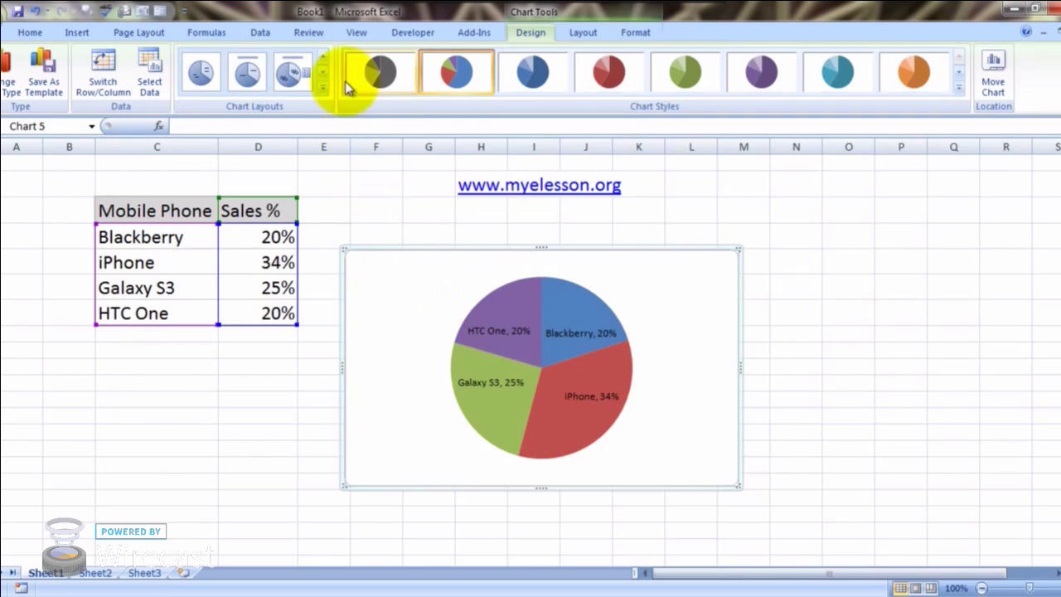
click(321, 56)
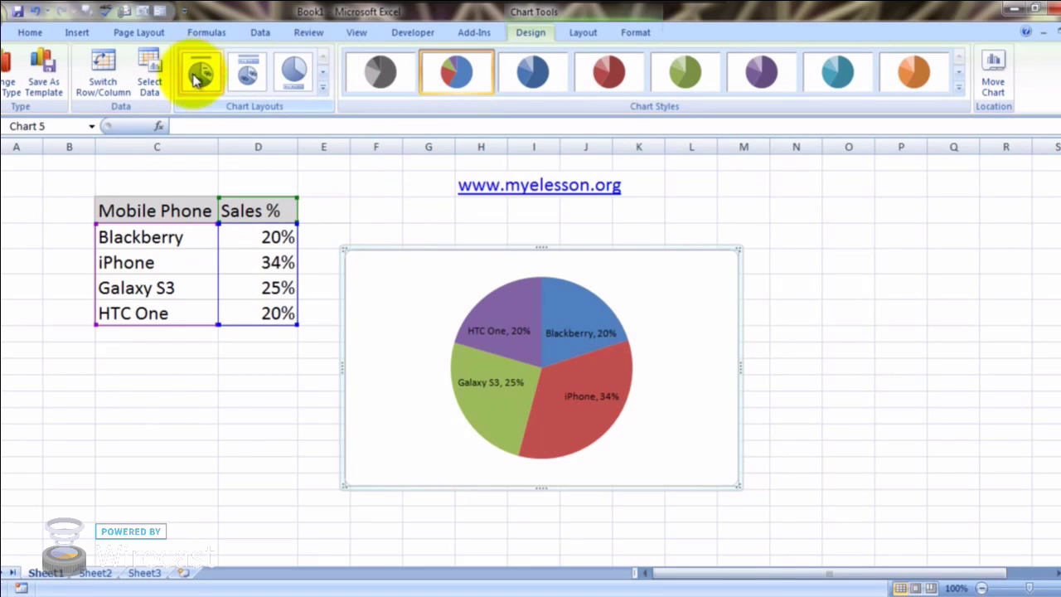
click(195, 75)
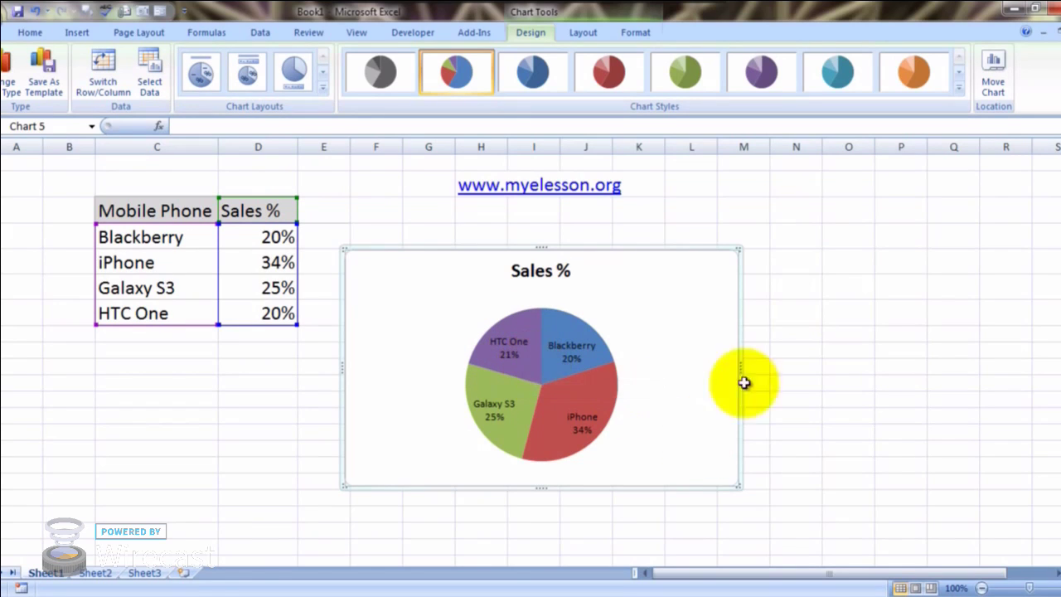
Enlarge the pie chart on all sides until it spans about columns E to Q.
drag(740, 368, 945, 336)
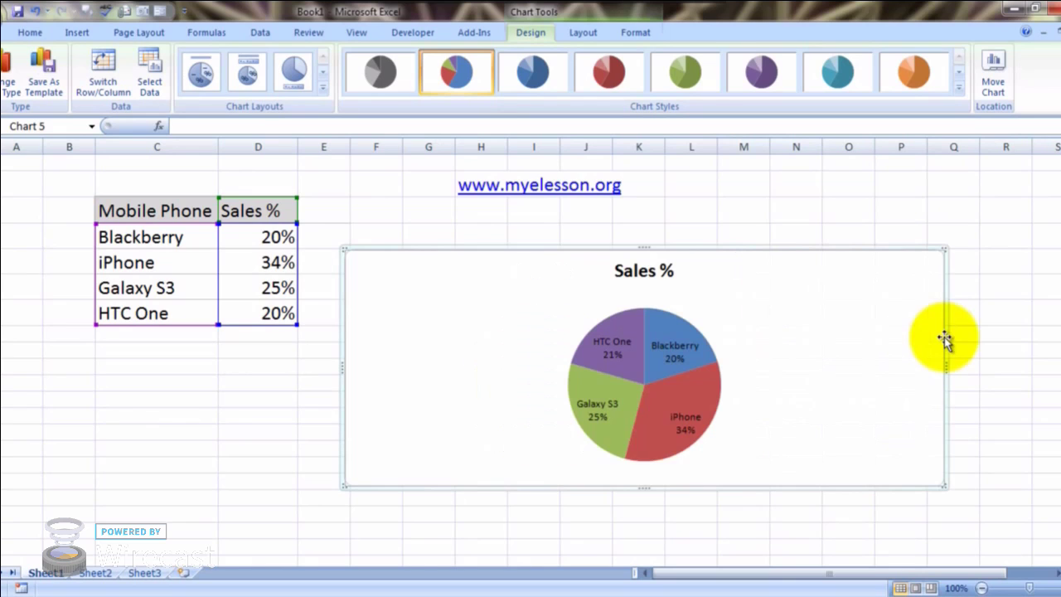
drag(644, 487, 640, 552)
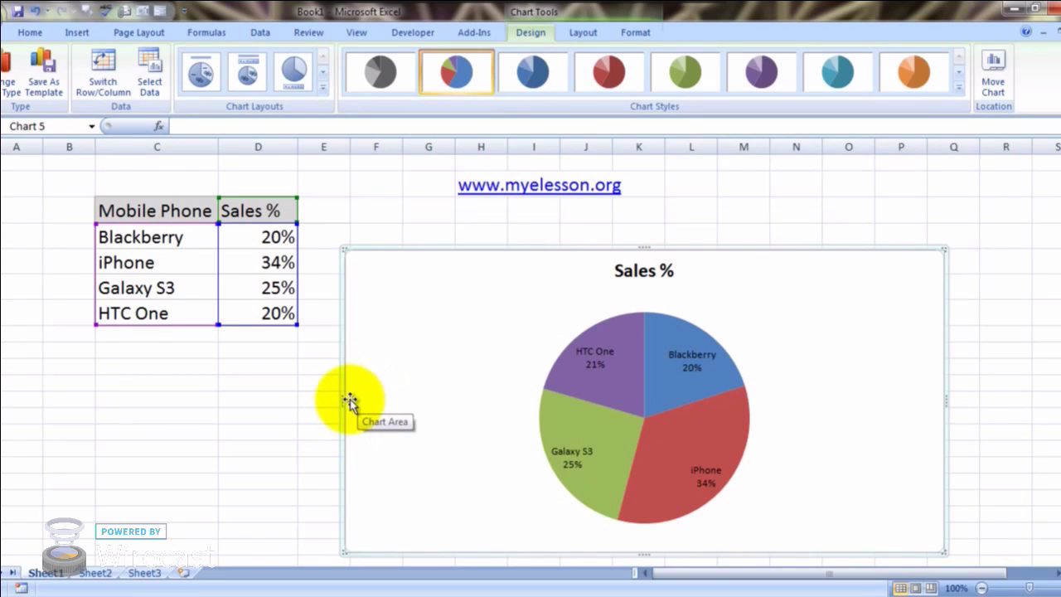
drag(344, 398, 312, 402)
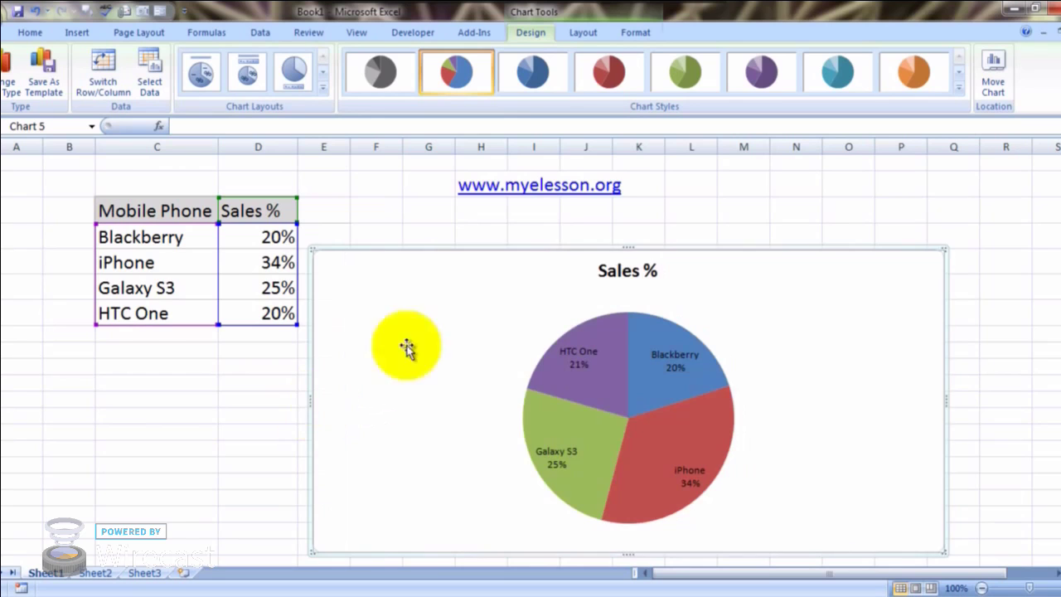
drag(627, 249, 628, 233)
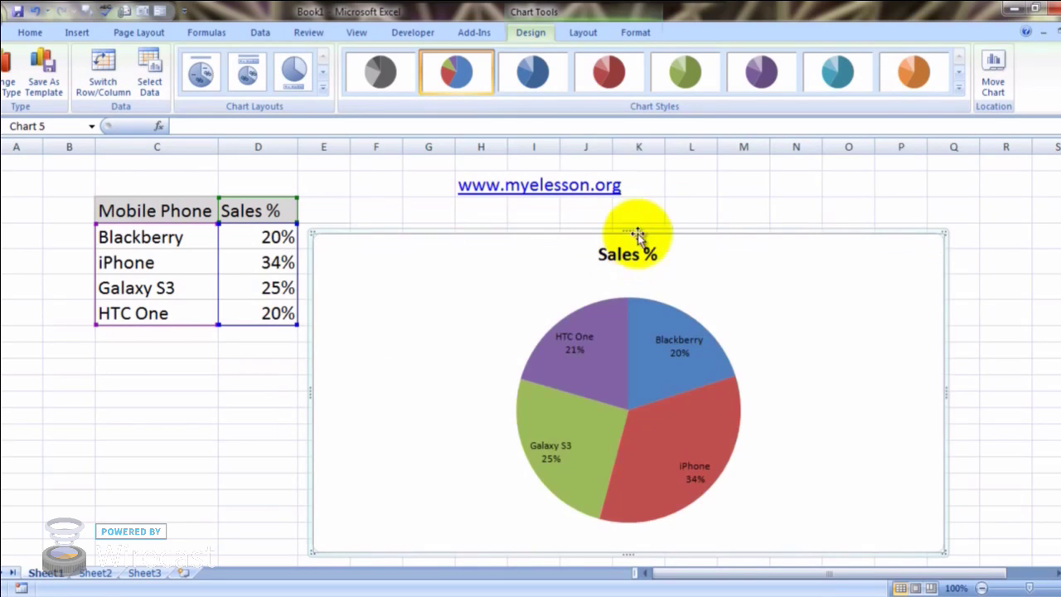
drag(948, 395, 979, 391)
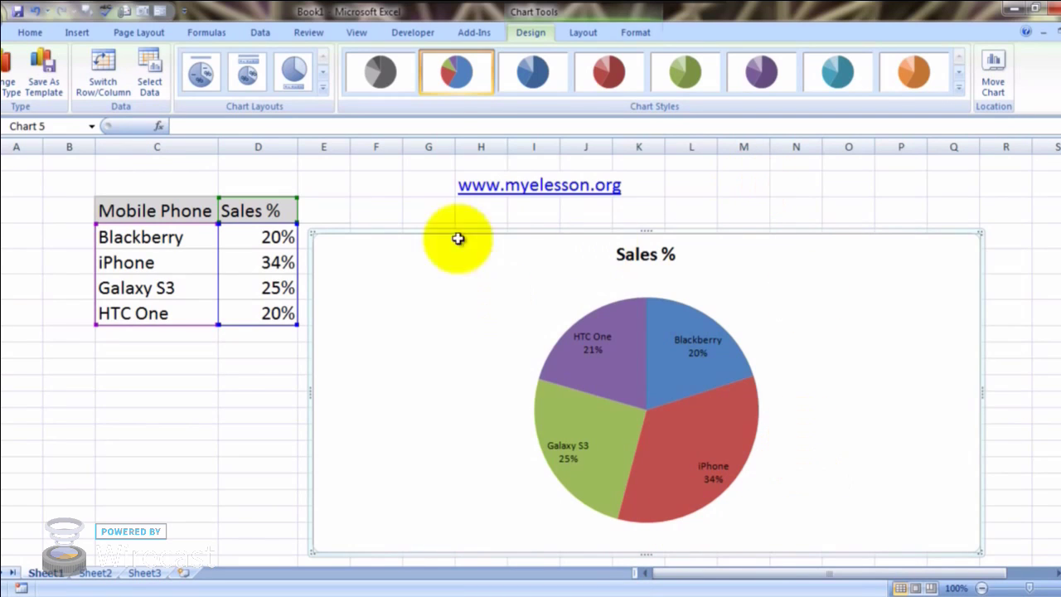
Try the blue, red, green, purple and teal chart styles, and apply the multicoloured style with white slice borders.
click(528, 80)
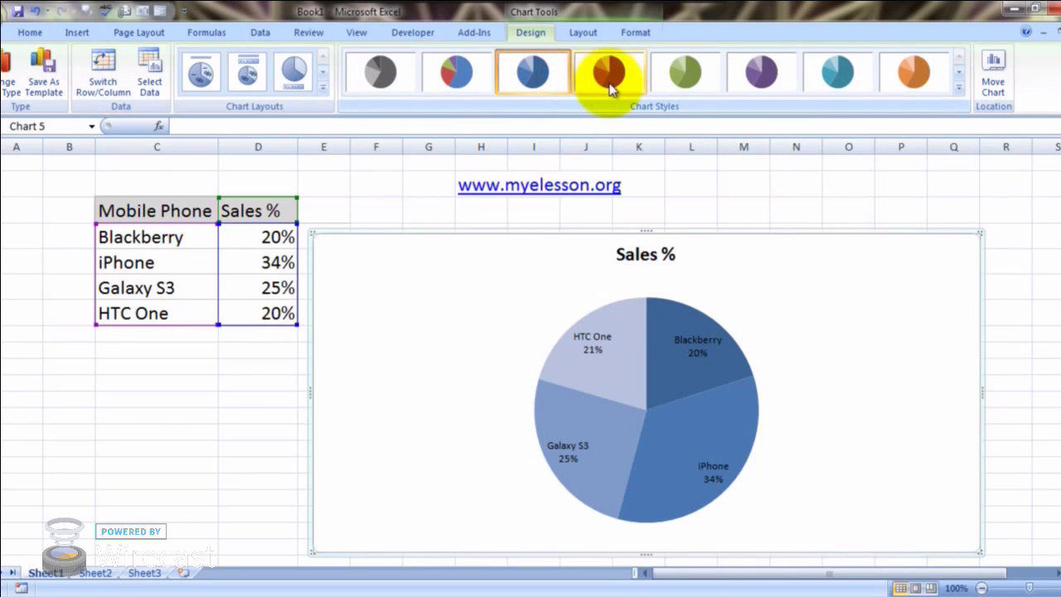
click(610, 75)
click(684, 83)
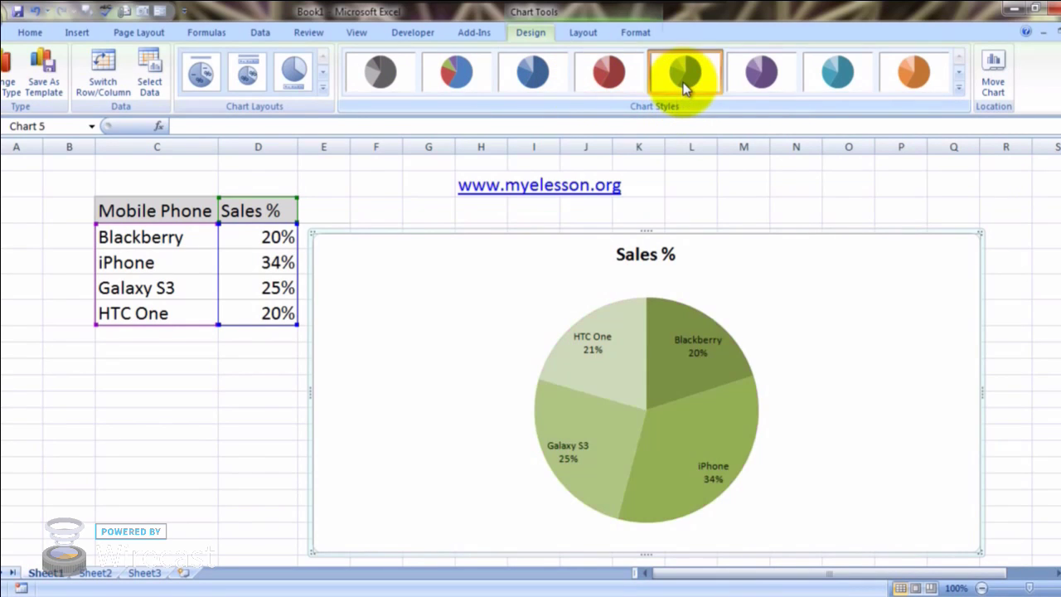
click(757, 81)
click(840, 73)
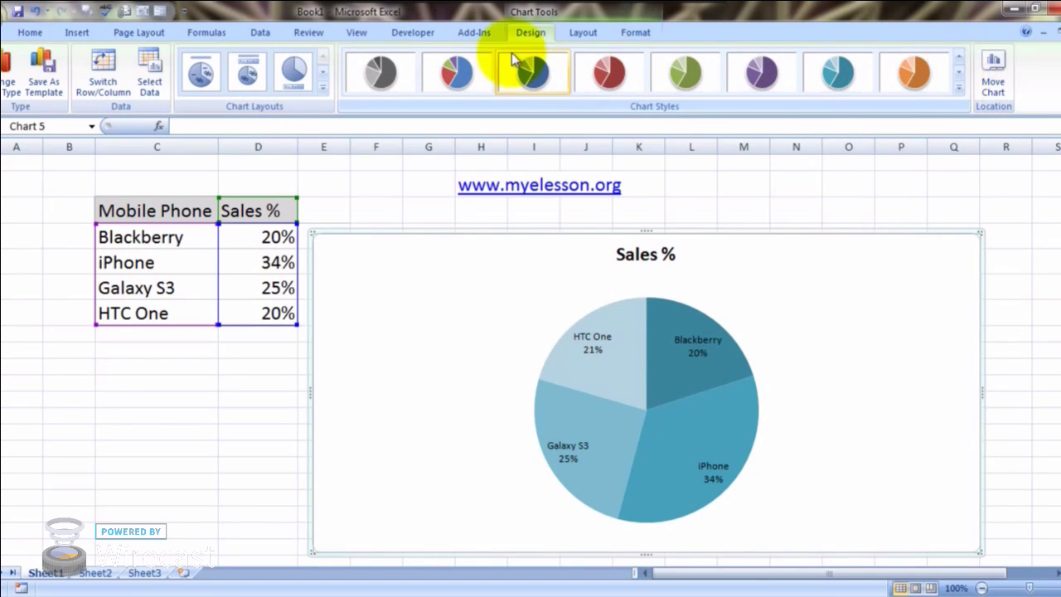
click(454, 73)
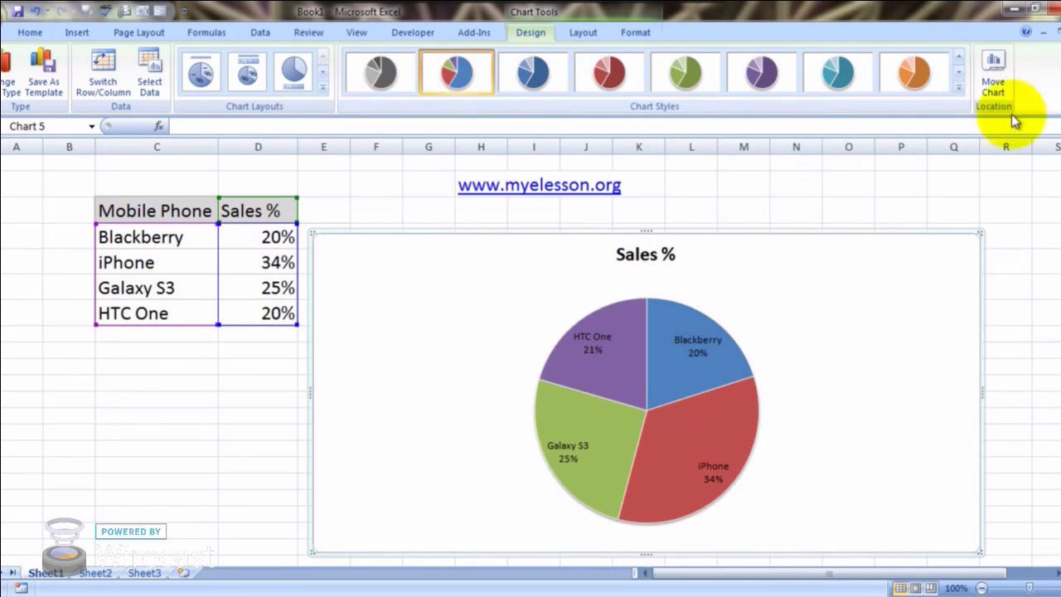
Try the shaded red chart style, and apply the bevelled multicoloured style on a white background.
click(962, 73)
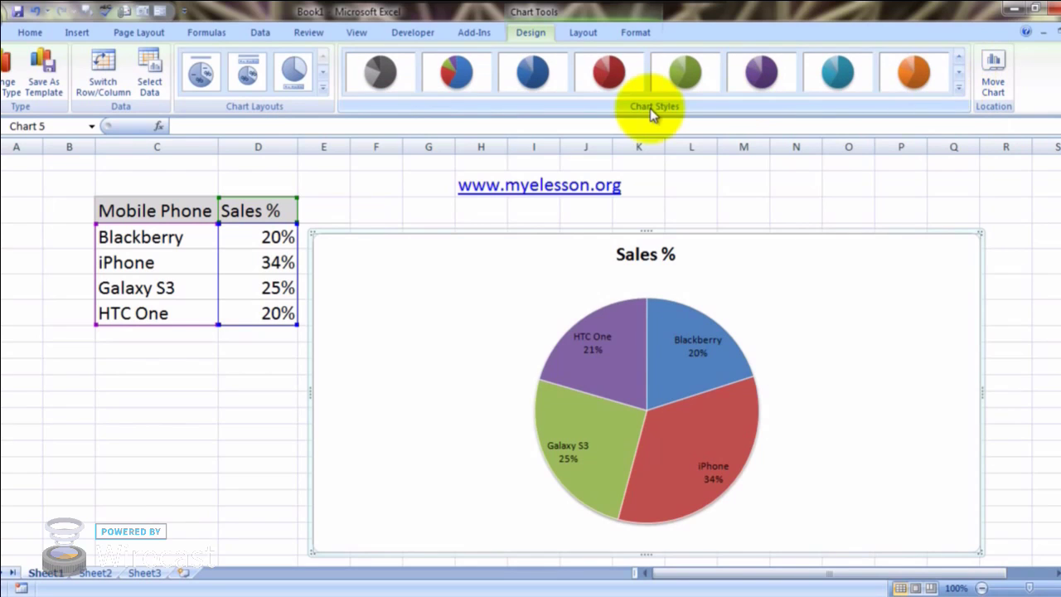
click(611, 73)
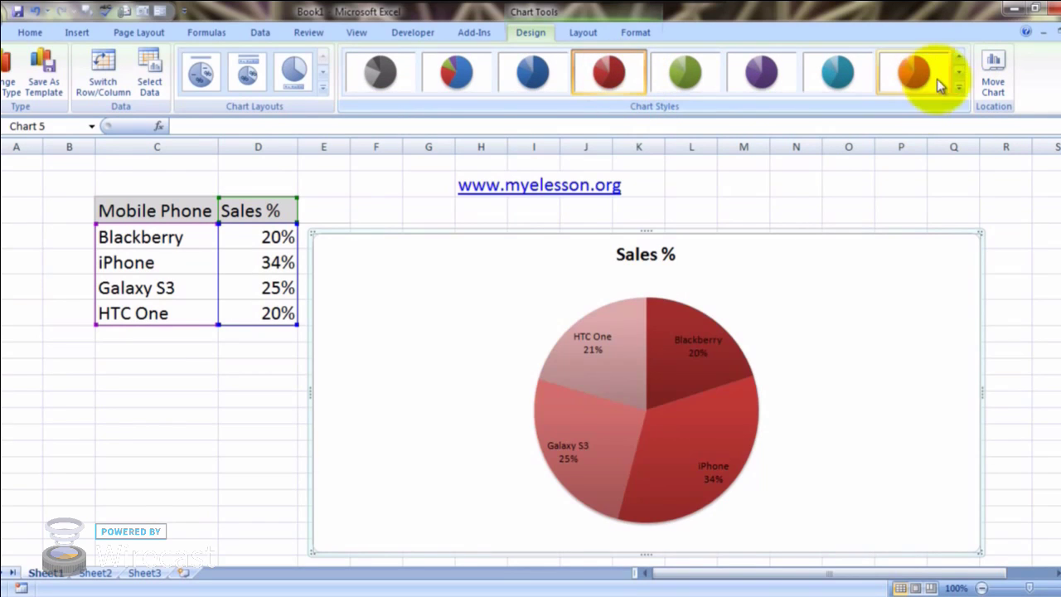
click(959, 77)
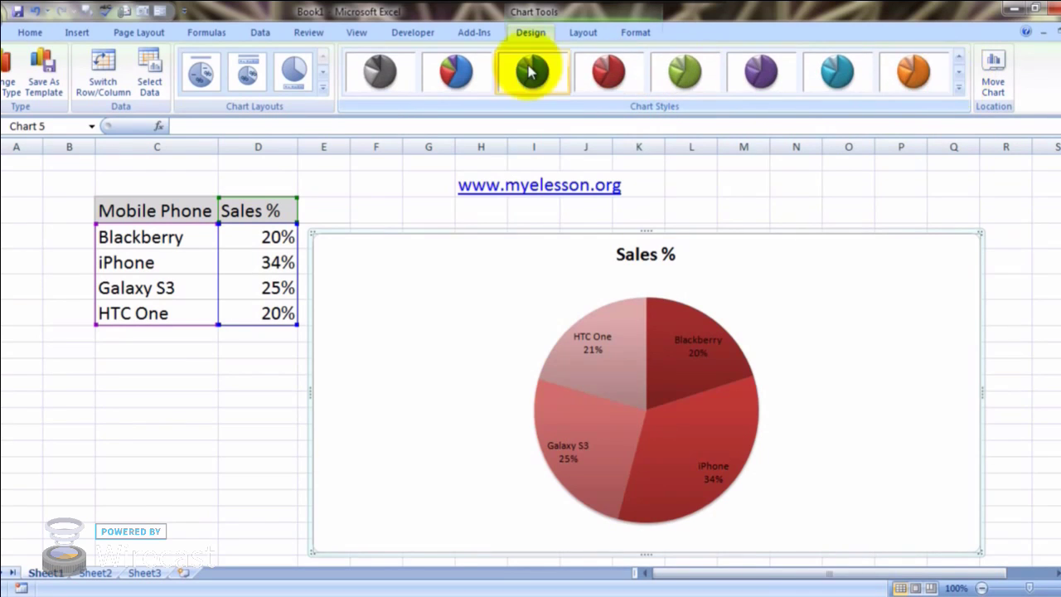
click(461, 73)
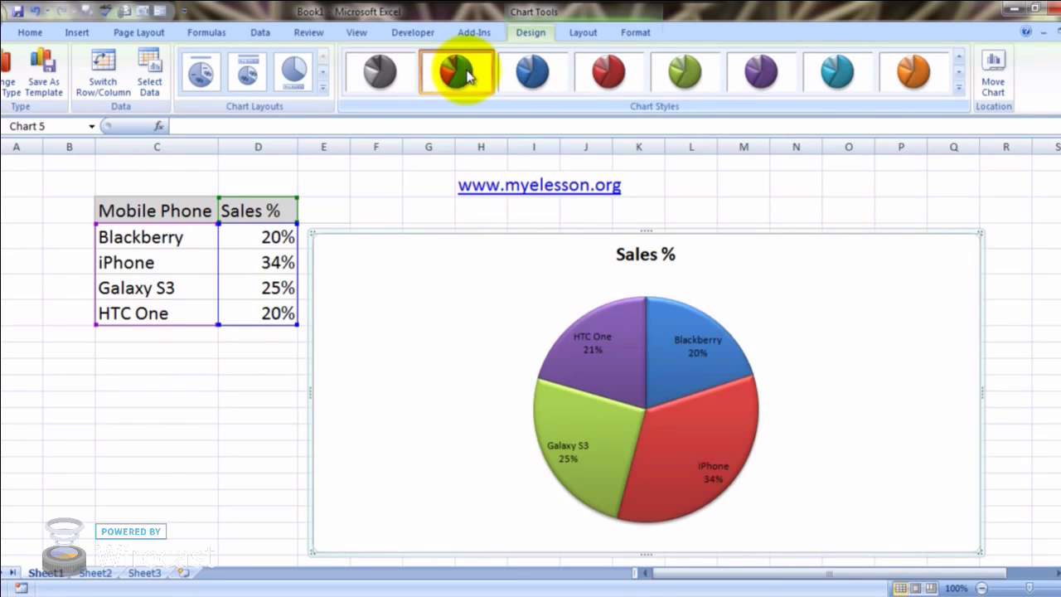
Apply the bevelled multicoloured chart style with a black background to the pie chart.
click(961, 77)
click(960, 77)
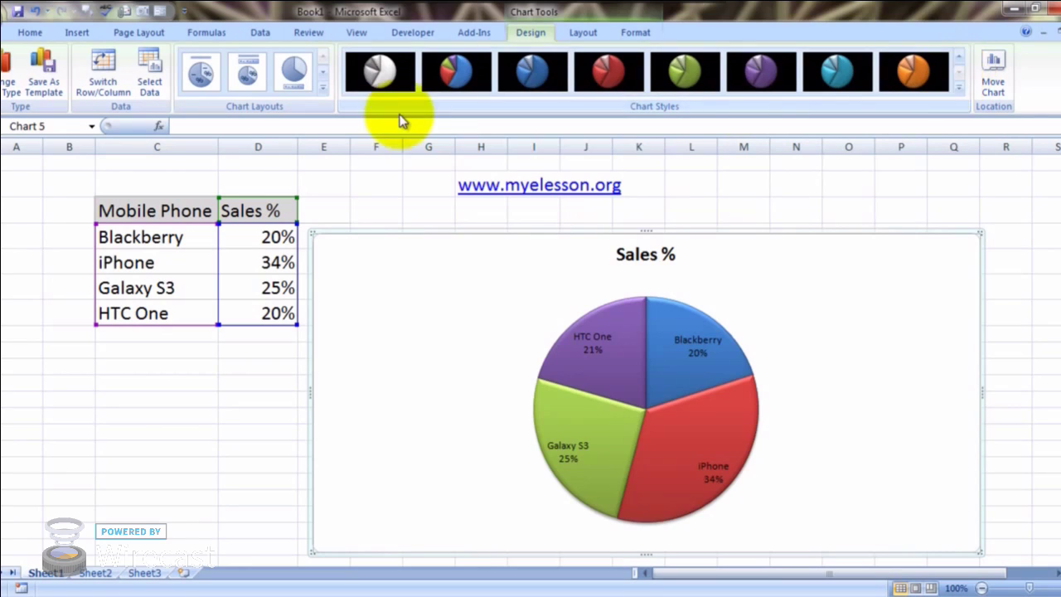
click(464, 73)
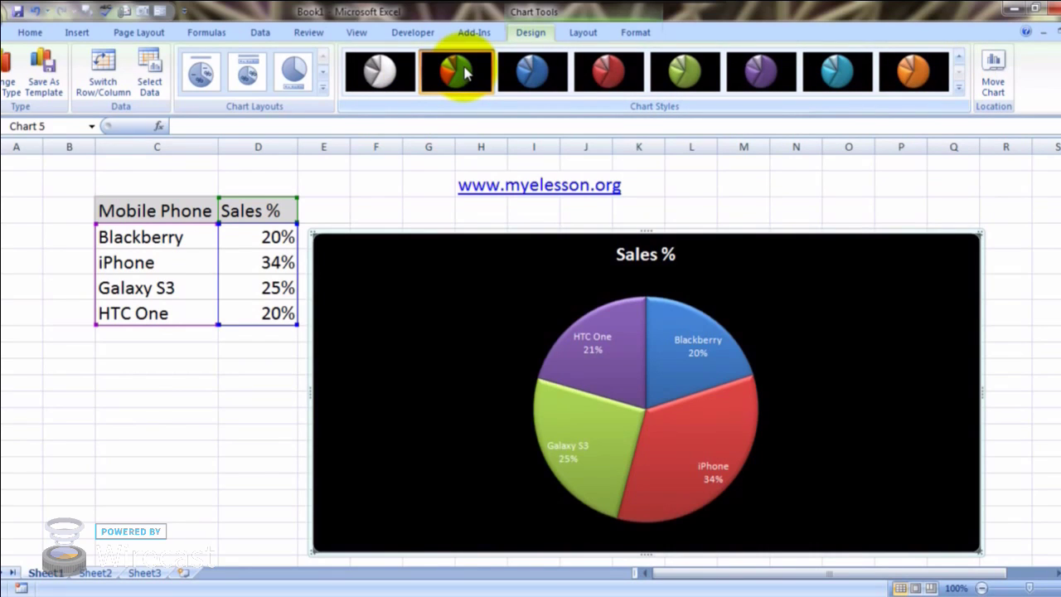
click(98, 479)
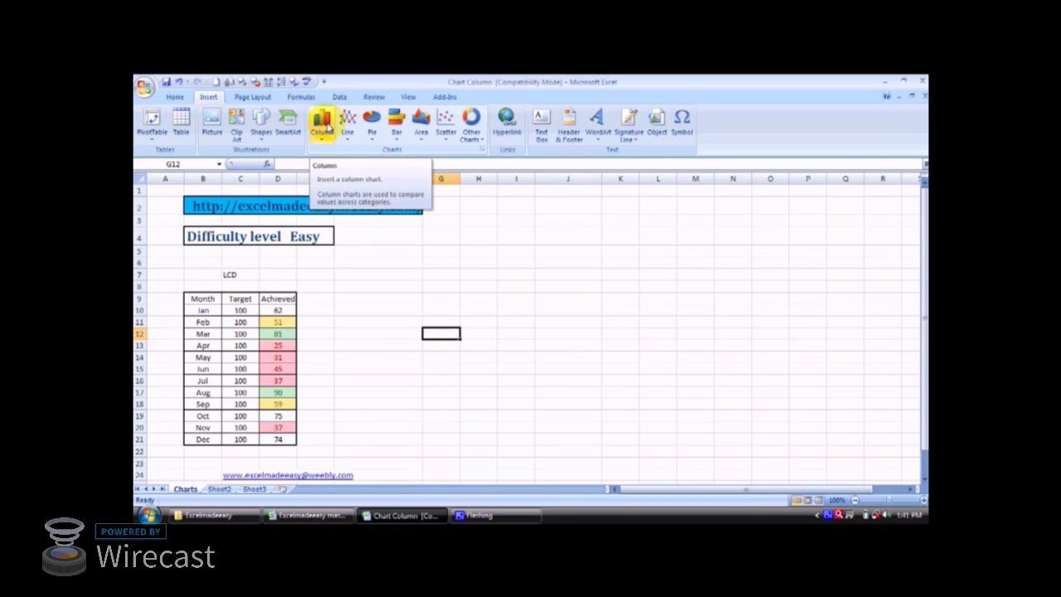
Select the Achieved values in D10:D21 and clear the conditional formatting rules from the selected cells.
click(277, 309)
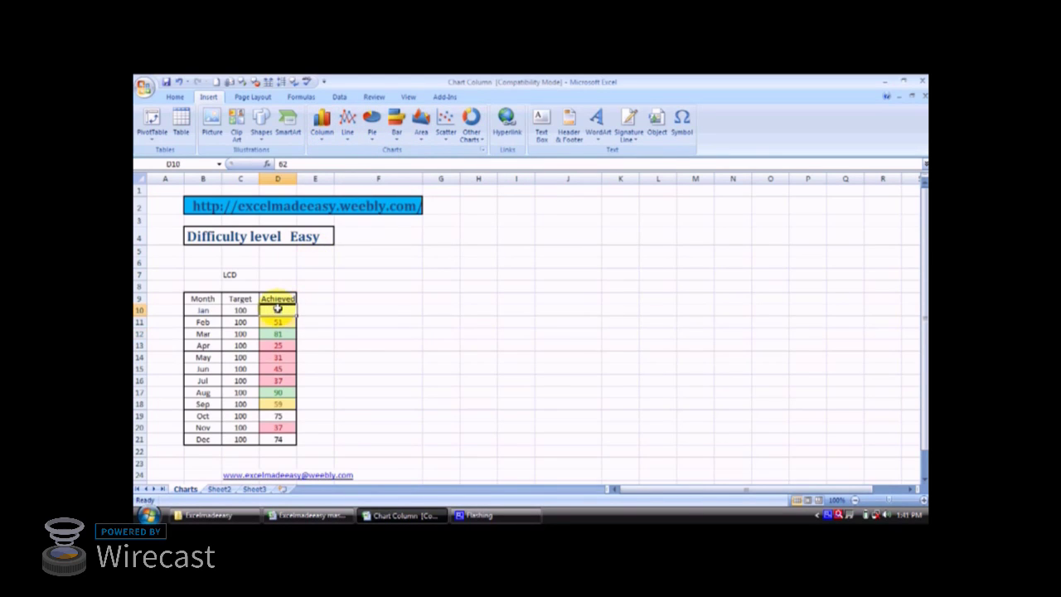
key(shift+Down)
key(shift+Down)
key(shift+Down)
key(shift+Down)
key(shift+Down)
key(shift+Down)
key(shift+Down)
key(shift+Down)
key(shift+Down)
key(shift+Down)
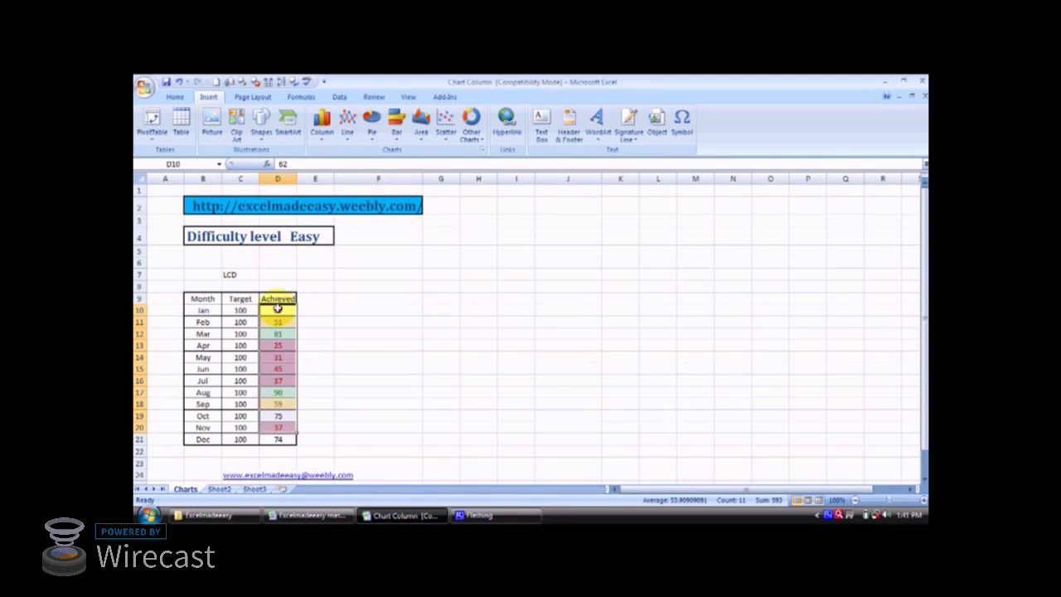
key(shift+Down)
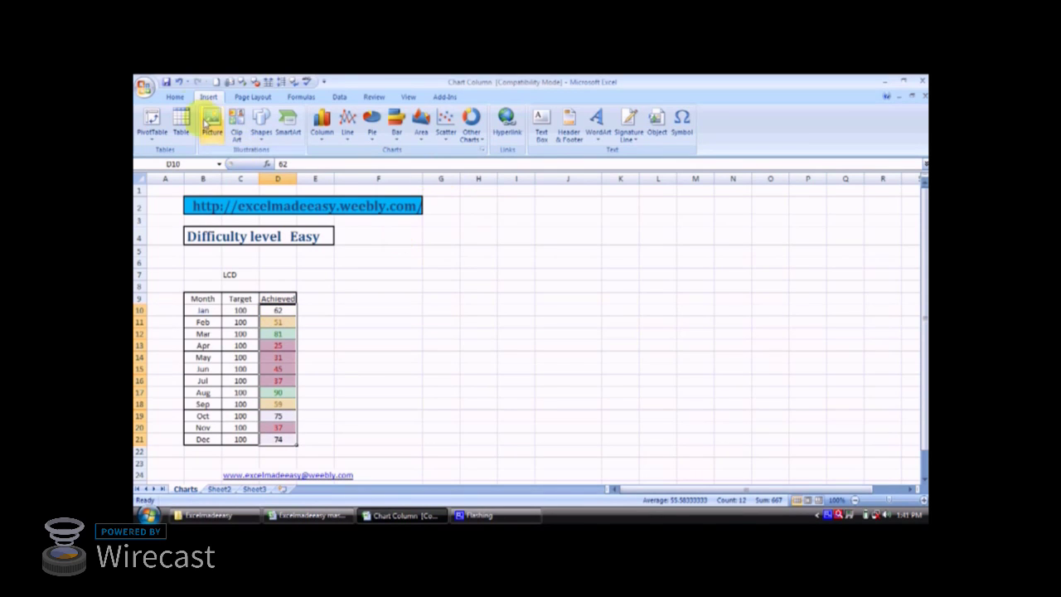
click(175, 97)
click(593, 133)
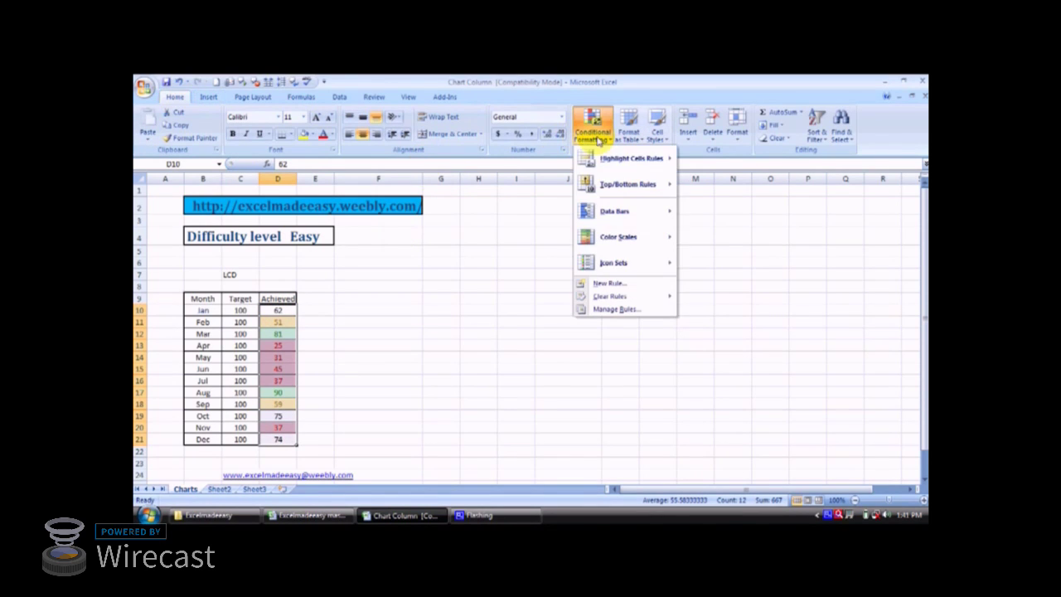
mouse_move(603, 298)
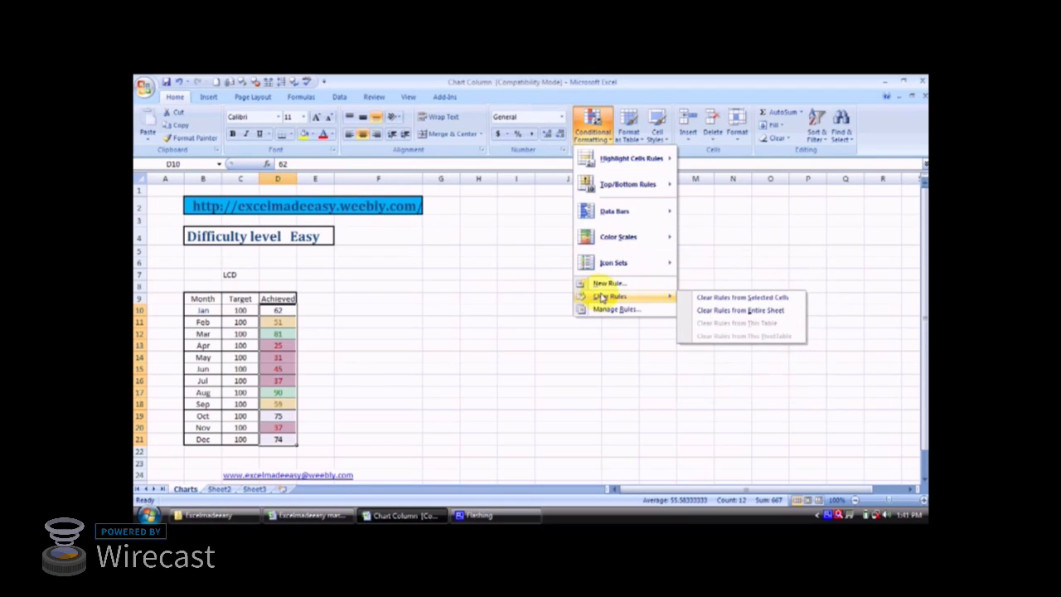
click(705, 297)
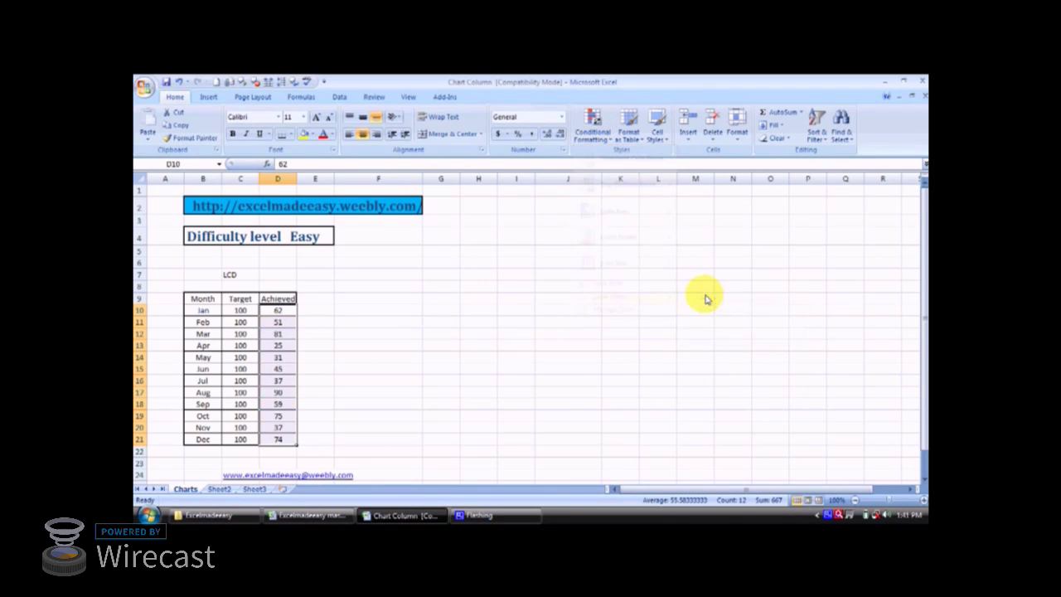
Examine the LCD table's title in C7 and its Month, Target and Achieved columns.
click(576, 300)
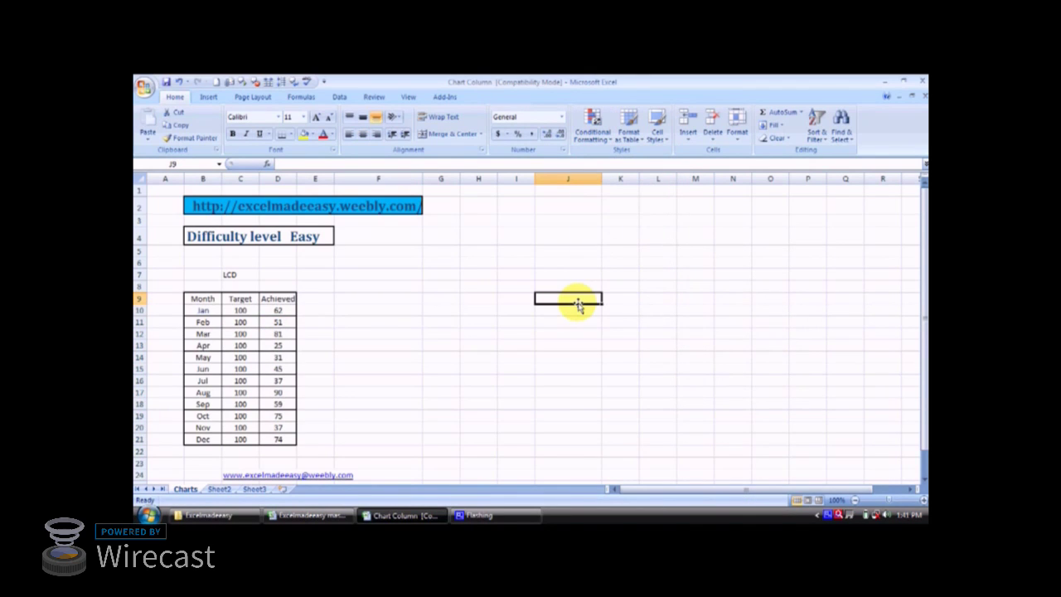
key(Left)
key(Left)
key(Left)
key(Left)
key(Left)
key(Left)
key(Left)
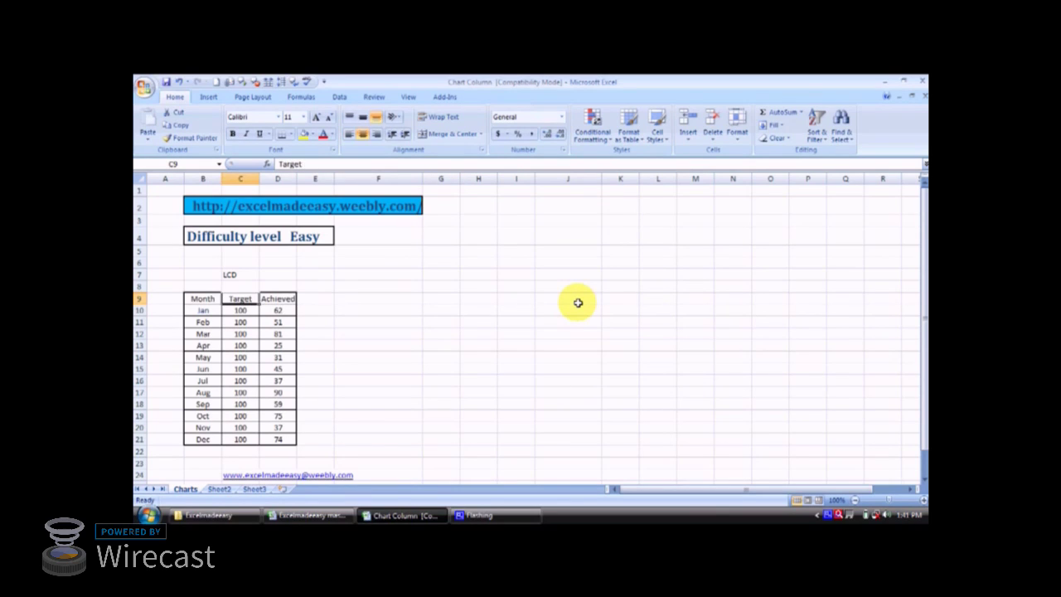
key(Left)
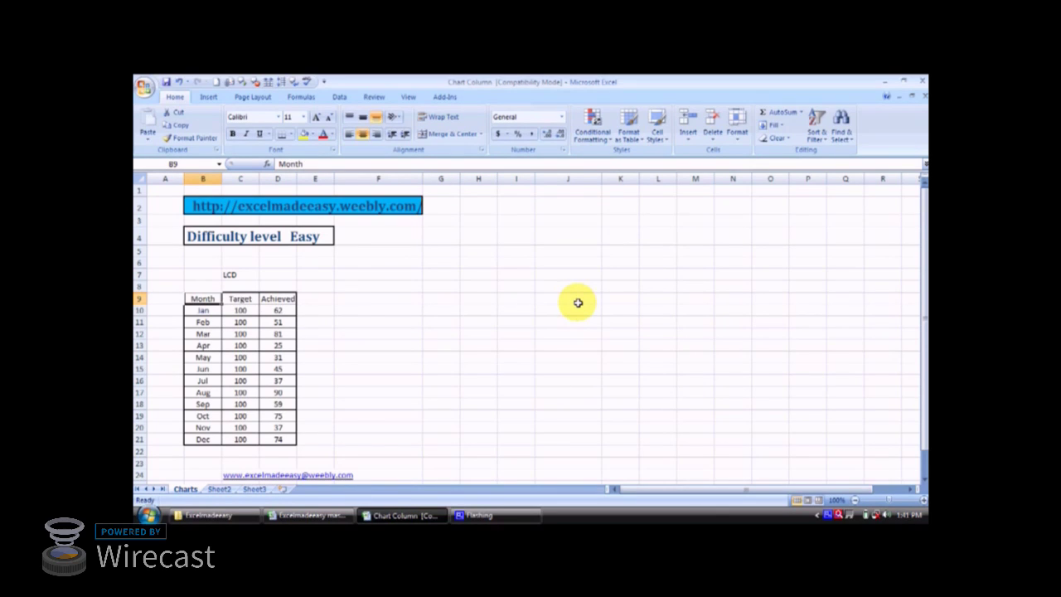
key(Down)
key(Right)
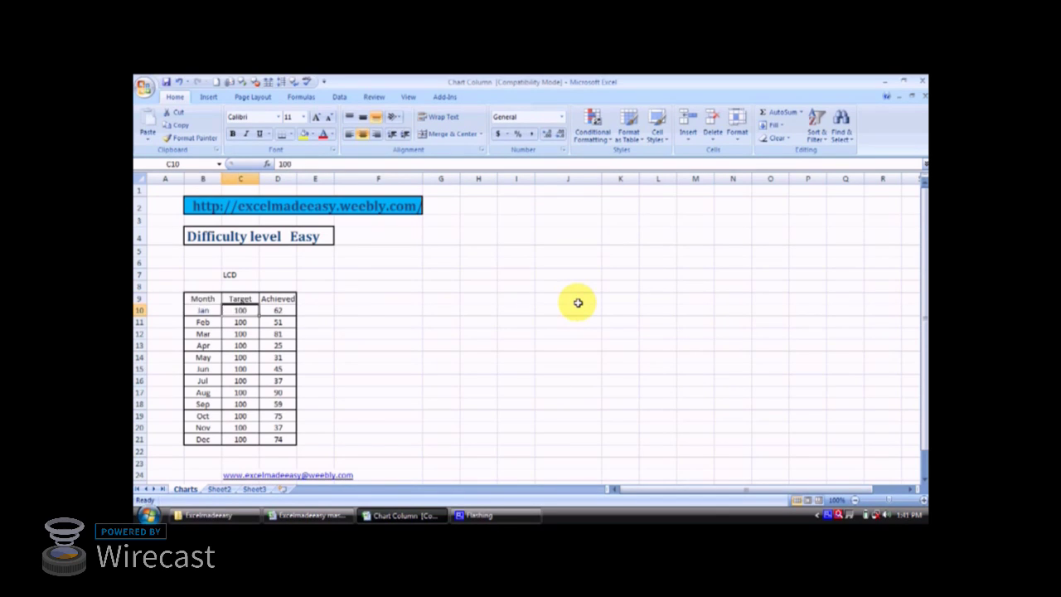
key(Up)
key(Down)
key(Down)
key(Down)
key(Up)
key(Up)
key(Up)
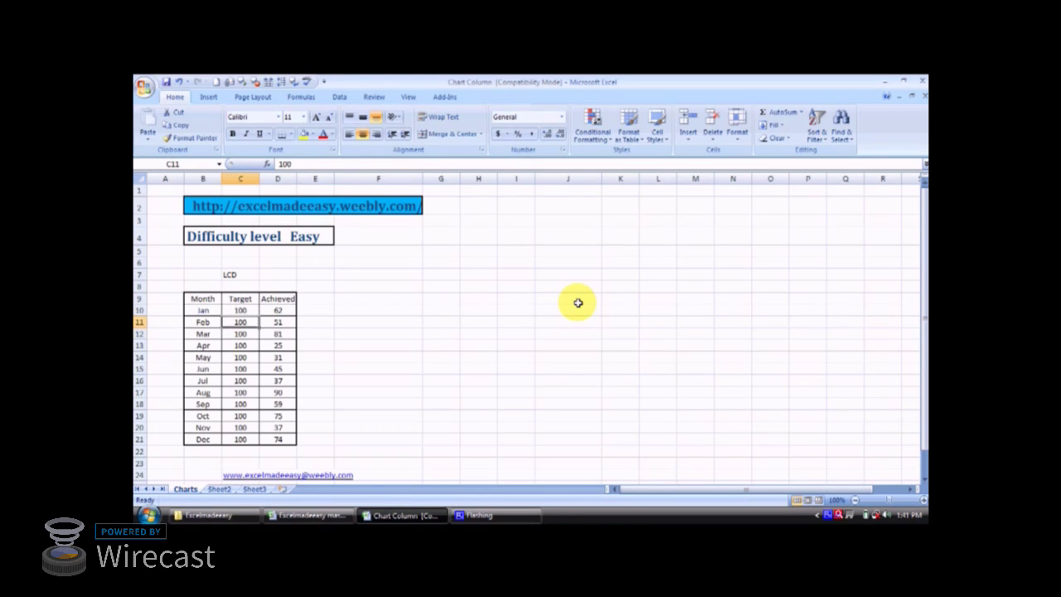
click(247, 273)
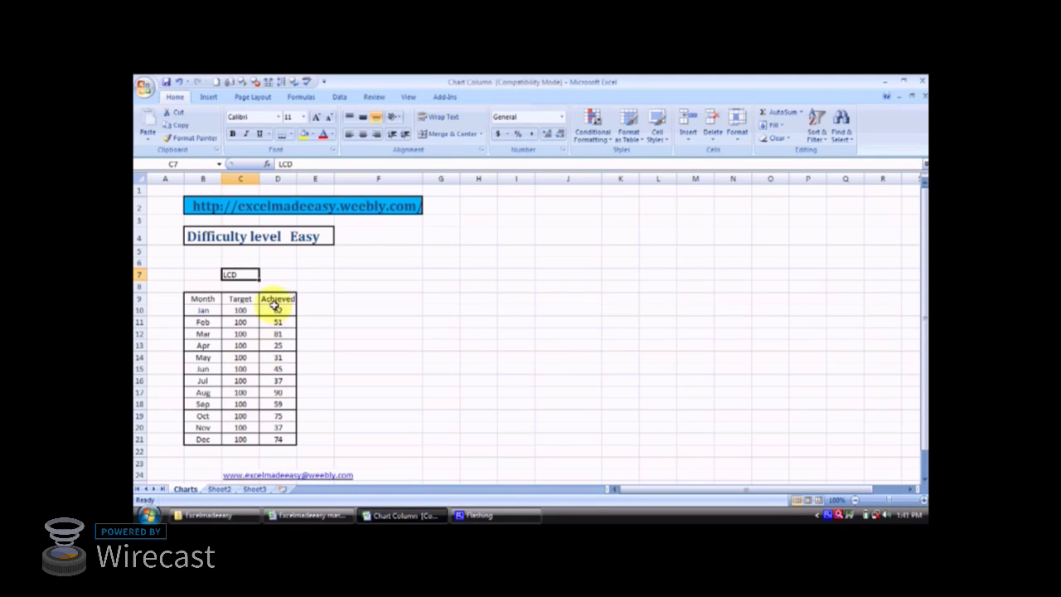
Select the empty cell G12 outside the LCD table.
click(326, 332)
key(Right)
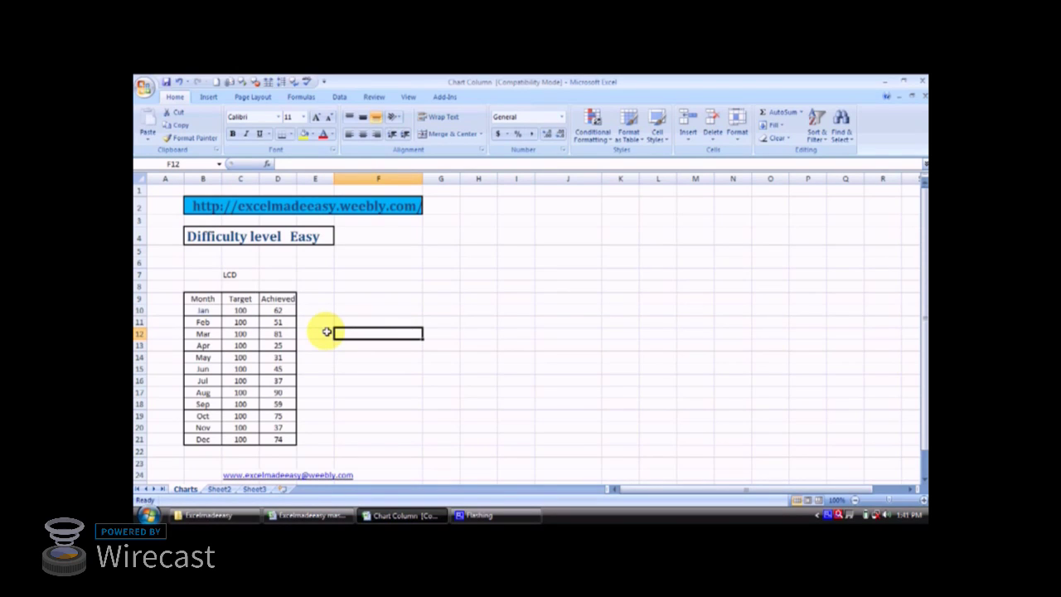
key(Right)
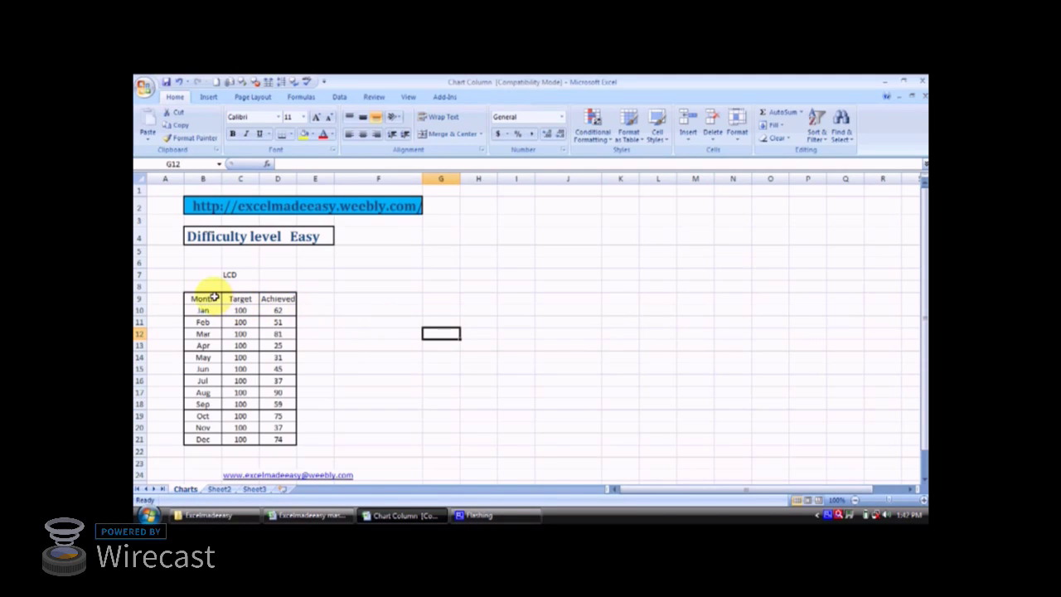
Insert an empty 2-D Clustered Column chart on the Charts sheet.
click(208, 98)
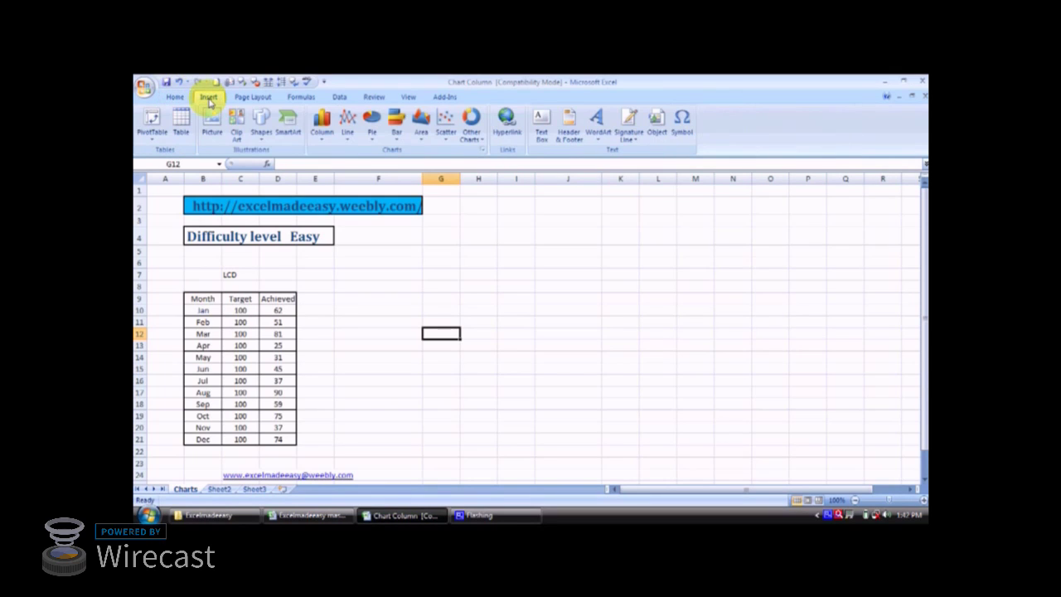
click(324, 144)
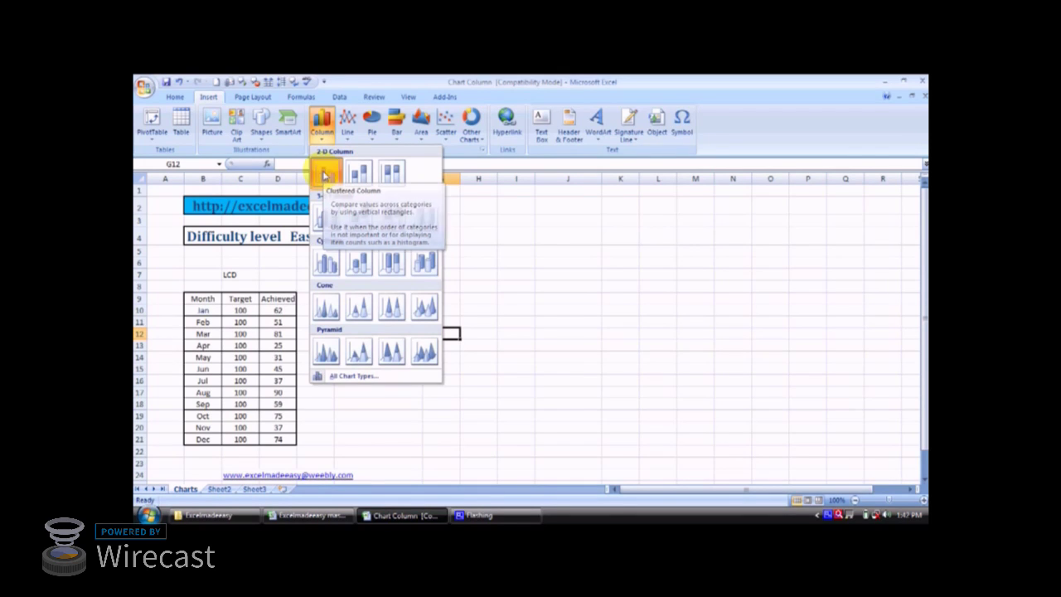
click(326, 173)
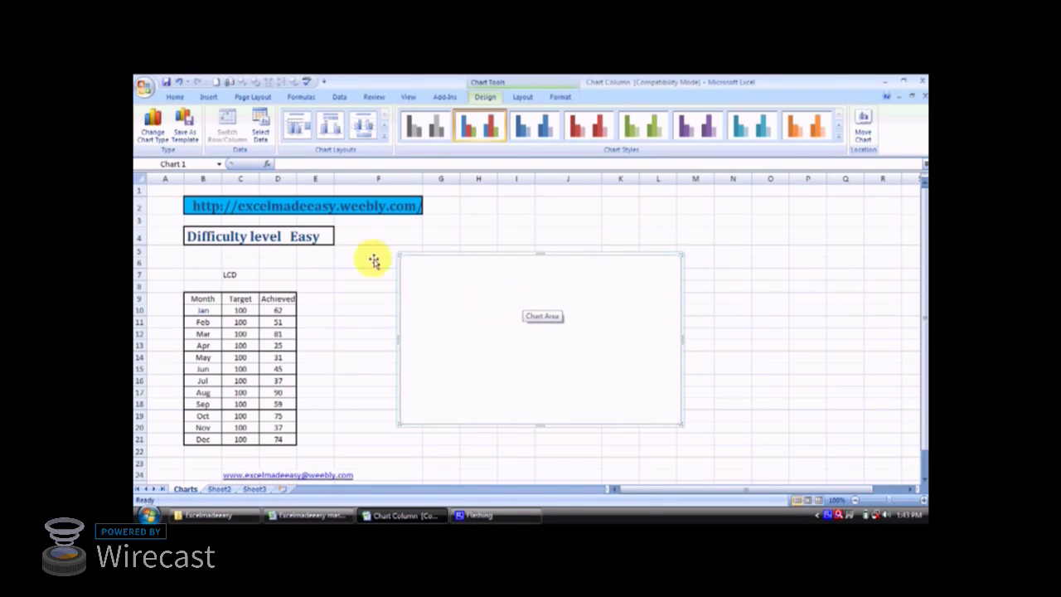
Open the column chart's data source selection and place the range start at the Month header in B9.
click(260, 121)
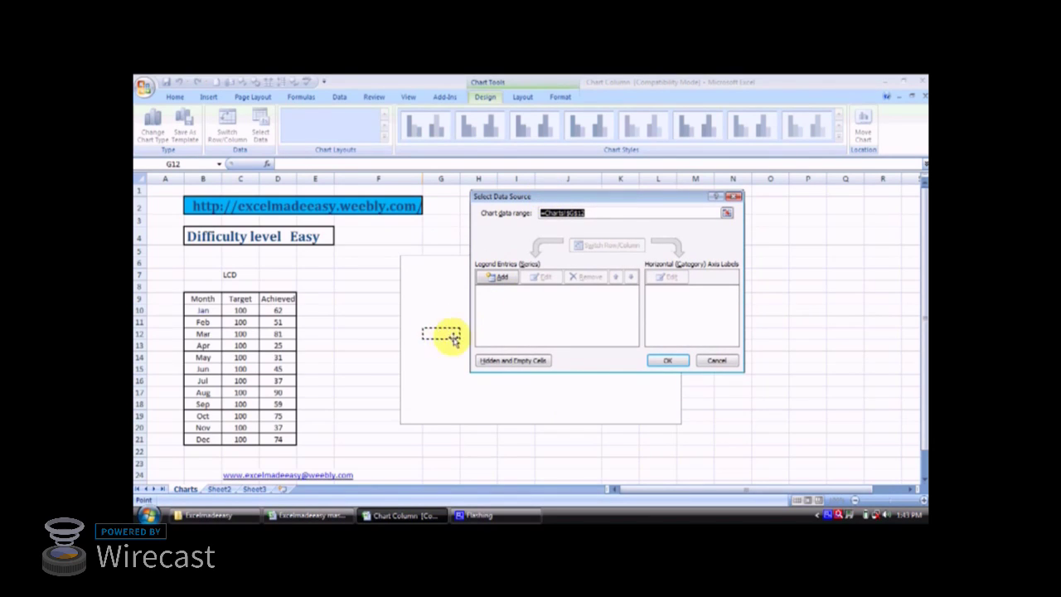
key(Left)
key(Left)
key(Left)
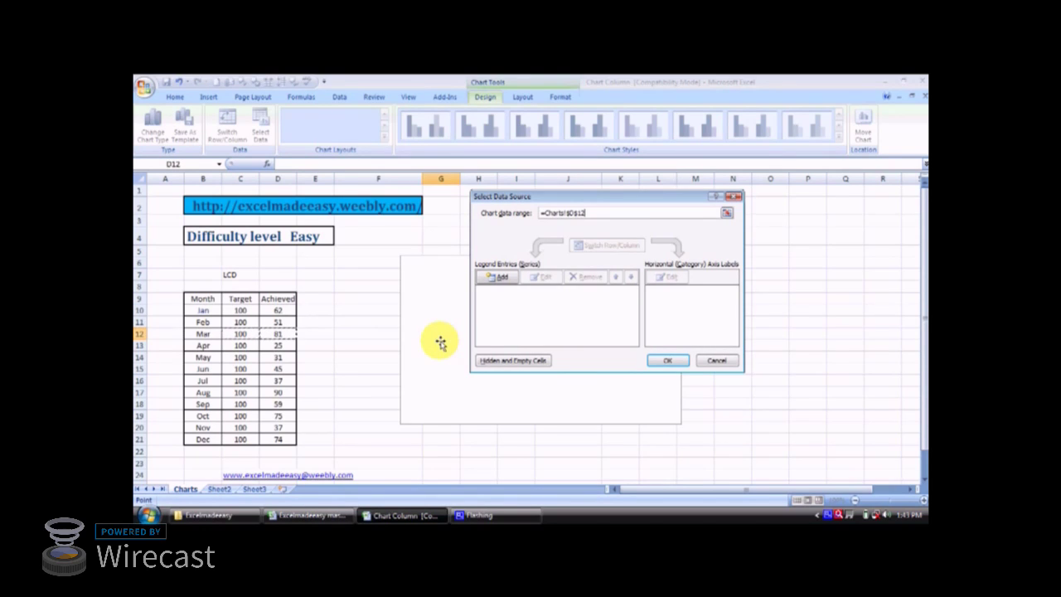
key(Left)
key(Up)
key(Up)
key(Up)
key(Left)
key(ctrl+Right)
key(ctrl+Right)
key(Left)
key(Left)
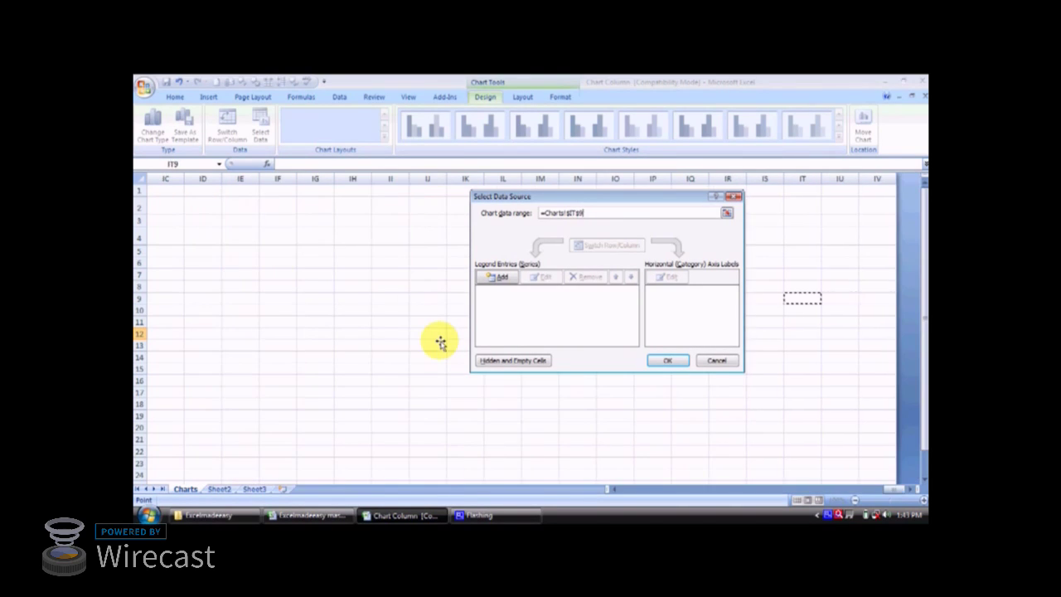
key(Left)
key(Left)
key(Left)
key(Left)
key(Left)
key(Left)
key(Left)
key(Left)
key(Left)
key(Left)
key(Left)
key(Left)
key(Left)
key(Left)
key(Left)
key(Left)
key(Left)
key(Left)
key(Left)
key(Left)
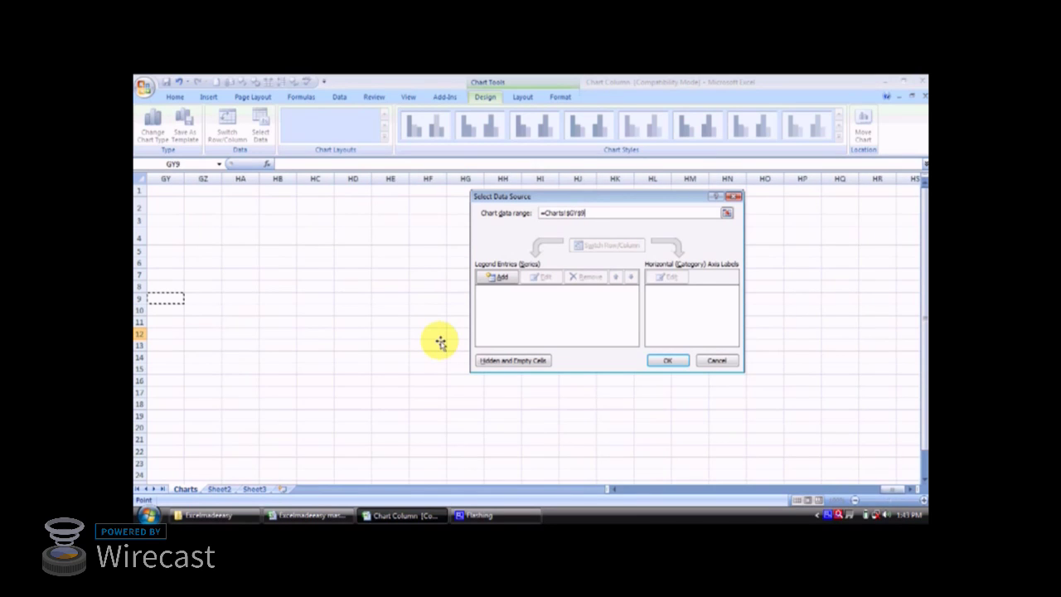
key(Up)
key(Left)
key(Left)
key(Left)
key(Left)
key(Left)
key(Left)
key(Left)
key(Left)
key(Left)
key(Left)
key(Left)
key(Left)
key(Left)
key(Left)
key(Left)
key(Left)
key(Left)
key(Left)
key(Left)
key(Left)
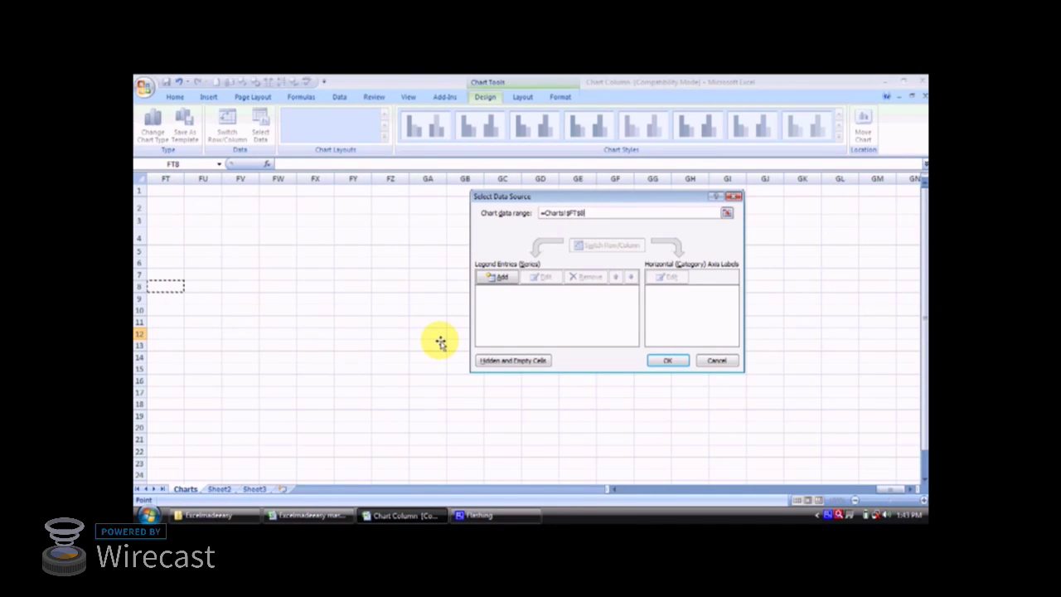
key(Left)
key(Left)
key(Left)
key(Left)
key(Left)
key(Left)
key(Left)
key(Left)
key(Left)
key(Left)
key(Left)
key(Left)
key(Left)
key(Left)
key(Left)
key(Left)
key(Left)
key(Left)
key(Left)
key(Left)
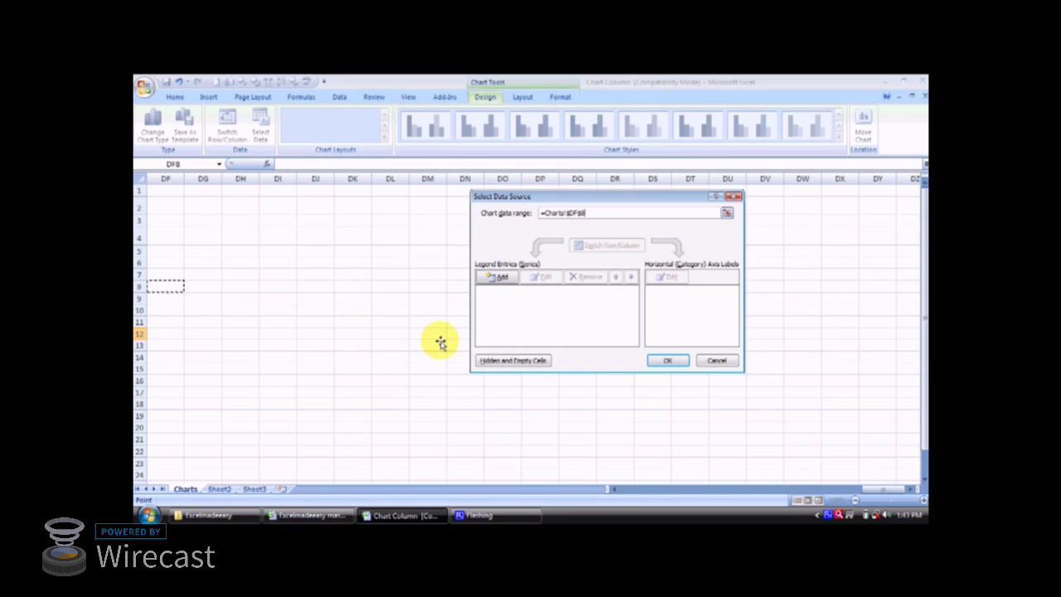
key(Home)
key(Right)
key(Down)
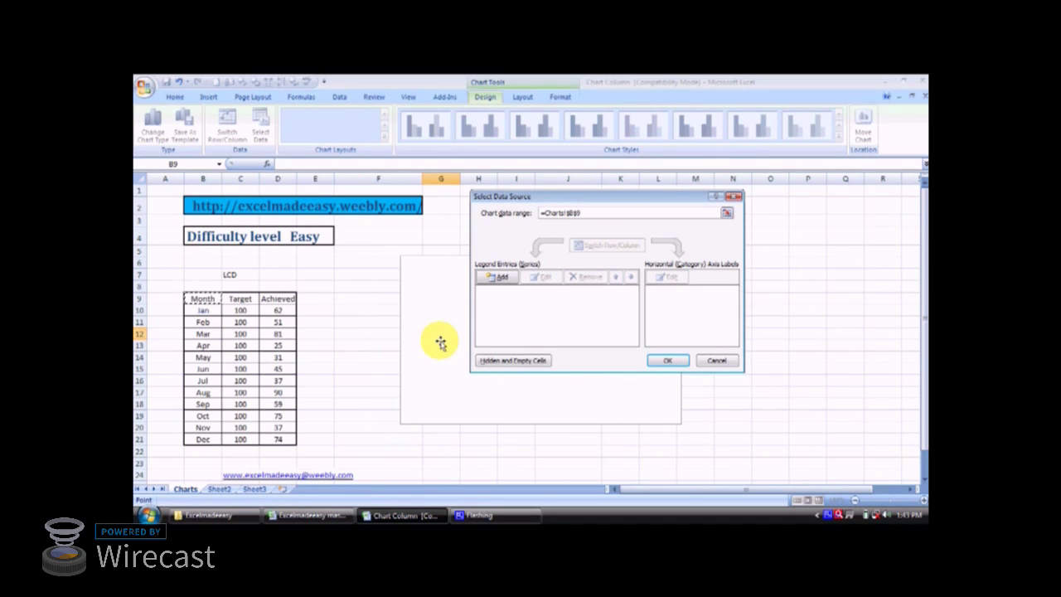
Extend the chart data range from B9 to D21 to cover Month, Target and Achieved, and apply it.
key(shift+Right)
key(shift+Right)
key(shift+Down)
key(shift+Down)
key(shift+Down)
key(shift+Down)
key(shift+Down)
key(shift+Down)
key(shift+Down)
key(shift+Down)
key(shift+Down)
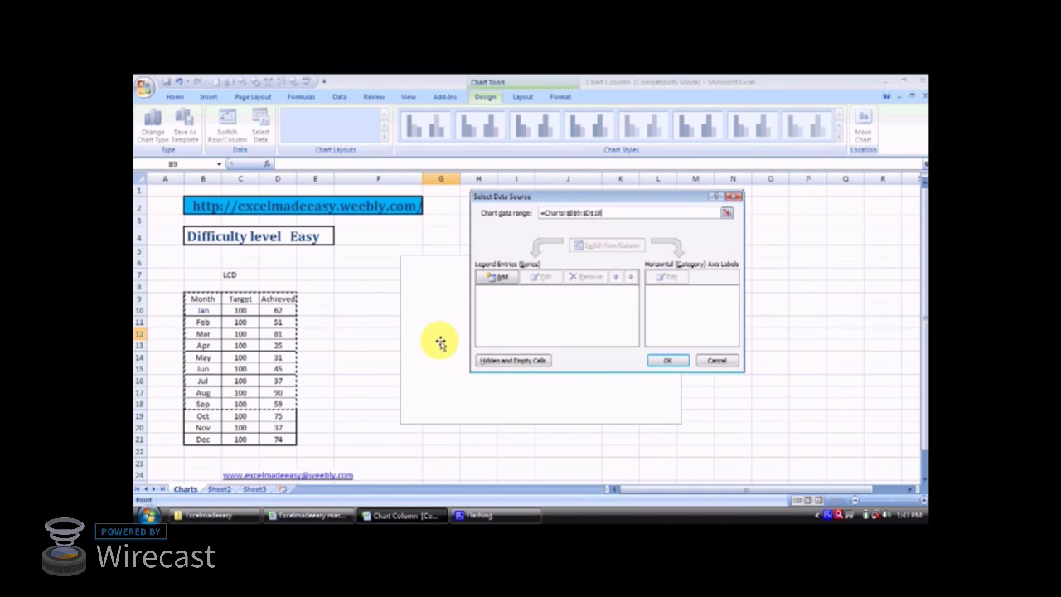
key(shift+Down)
key(shift+Down)
key(shift+Down)
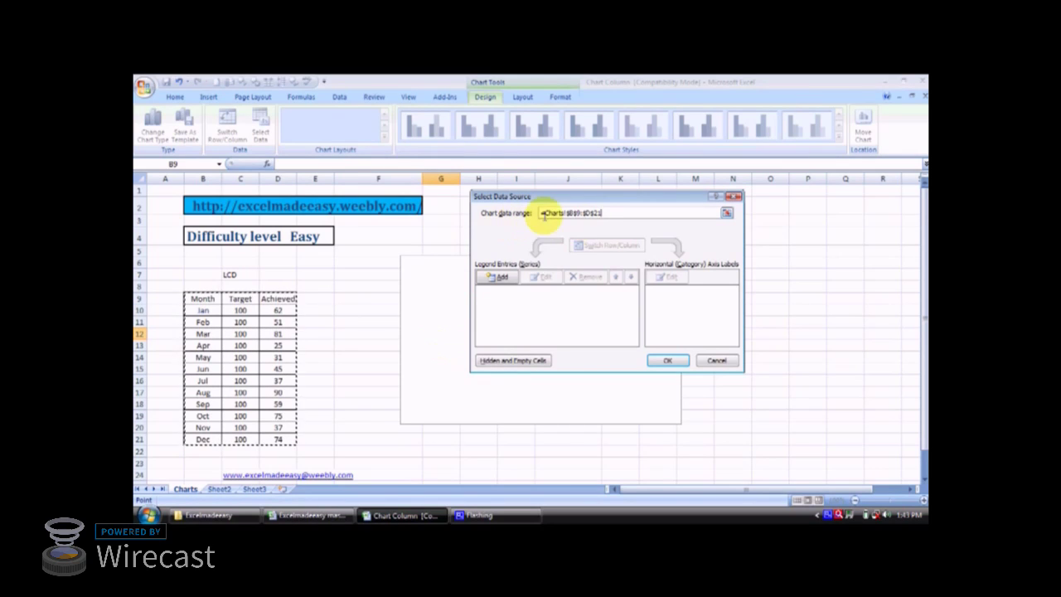
click(667, 363)
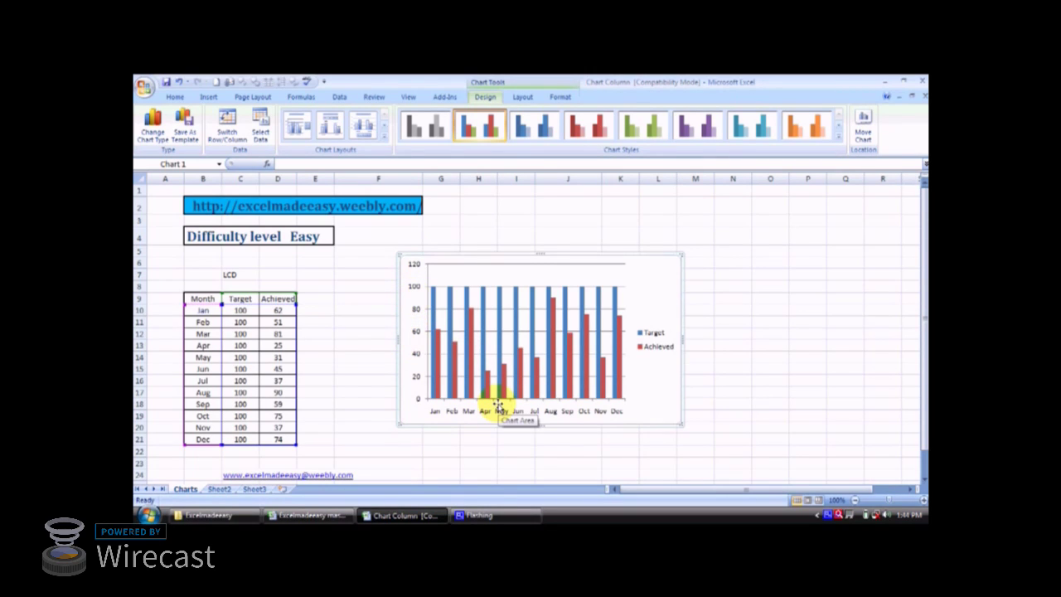
Examine the Achieved and Target series in the column chart by selecting each one.
click(501, 370)
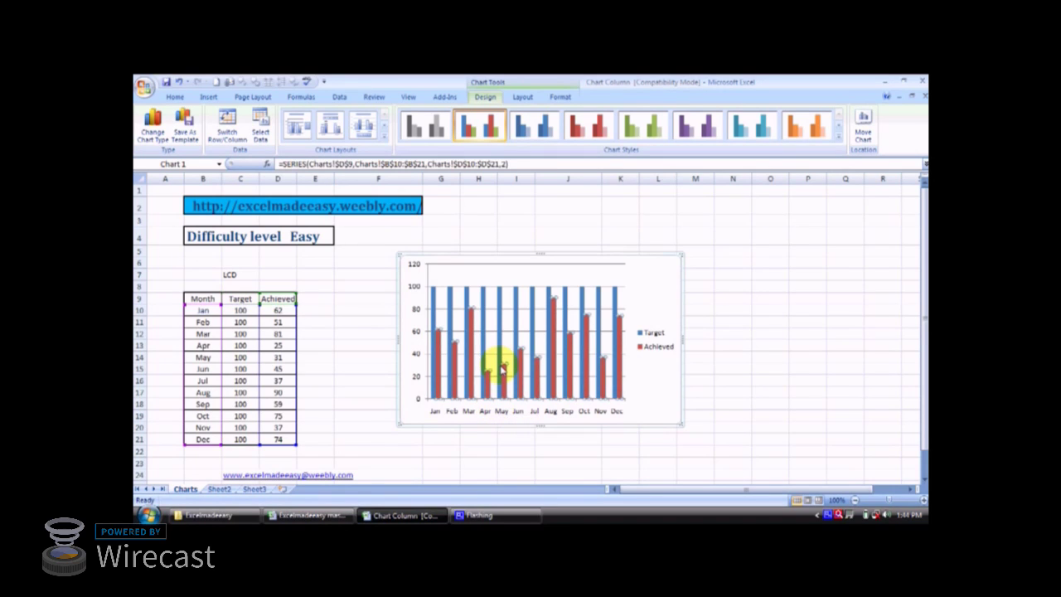
click(518, 305)
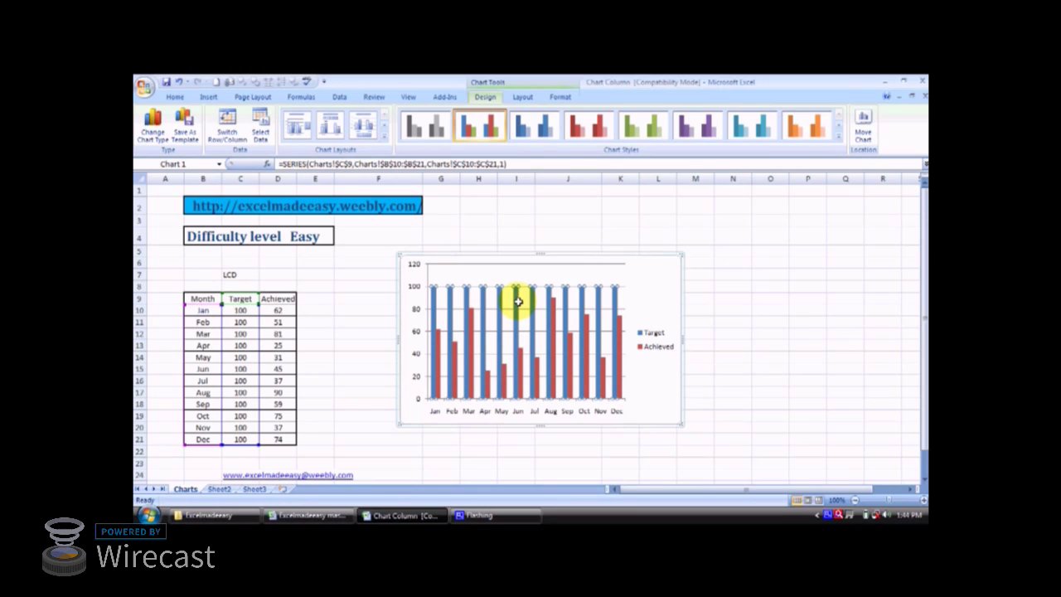
mouse_move(551, 322)
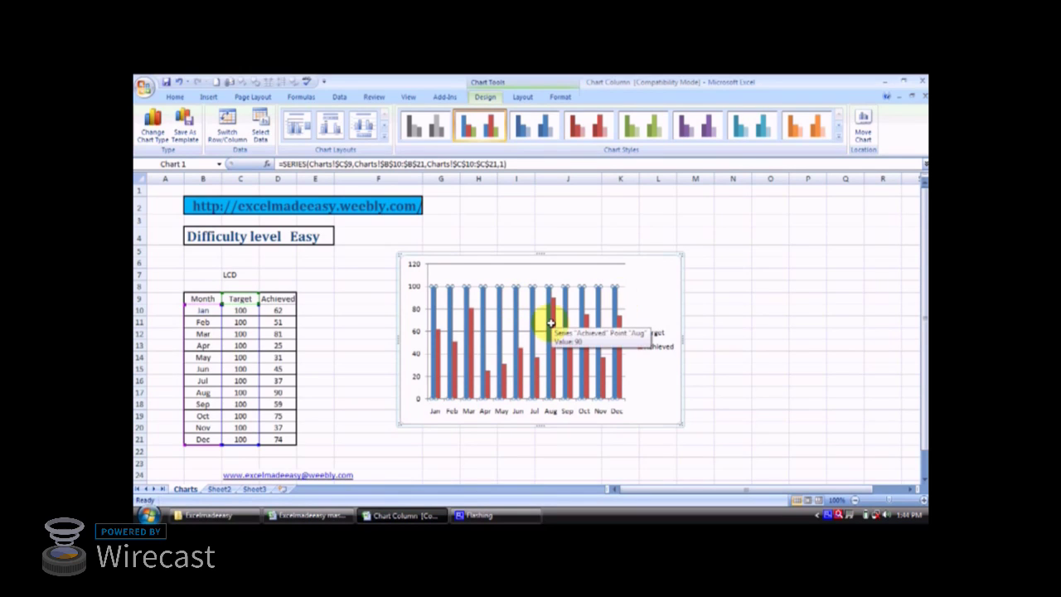
click(639, 311)
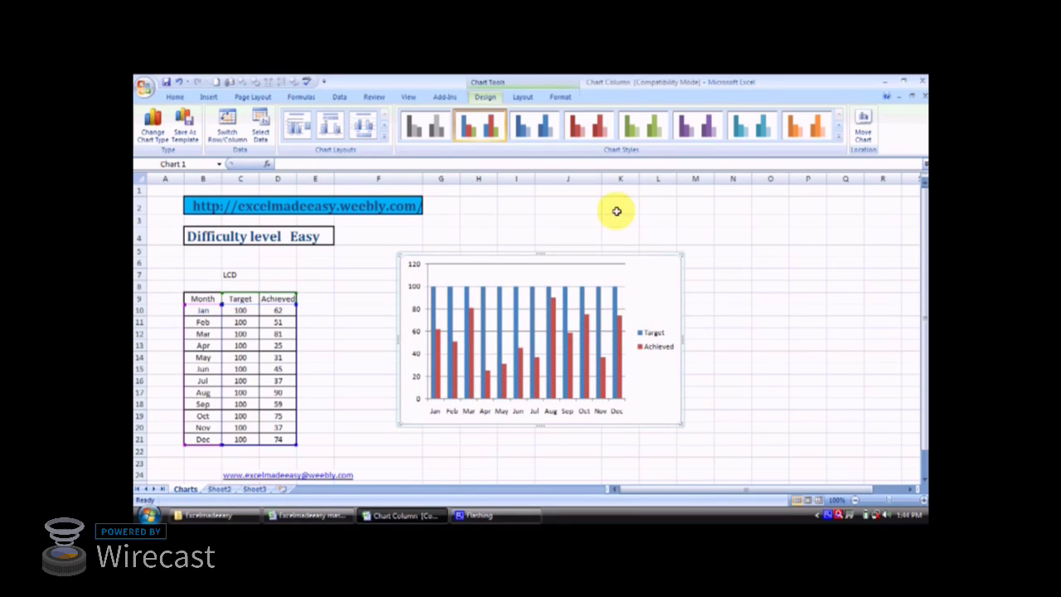
Apply the multicoloured chart style with a black background to the column chart.
scroll(575, 147, down, 1)
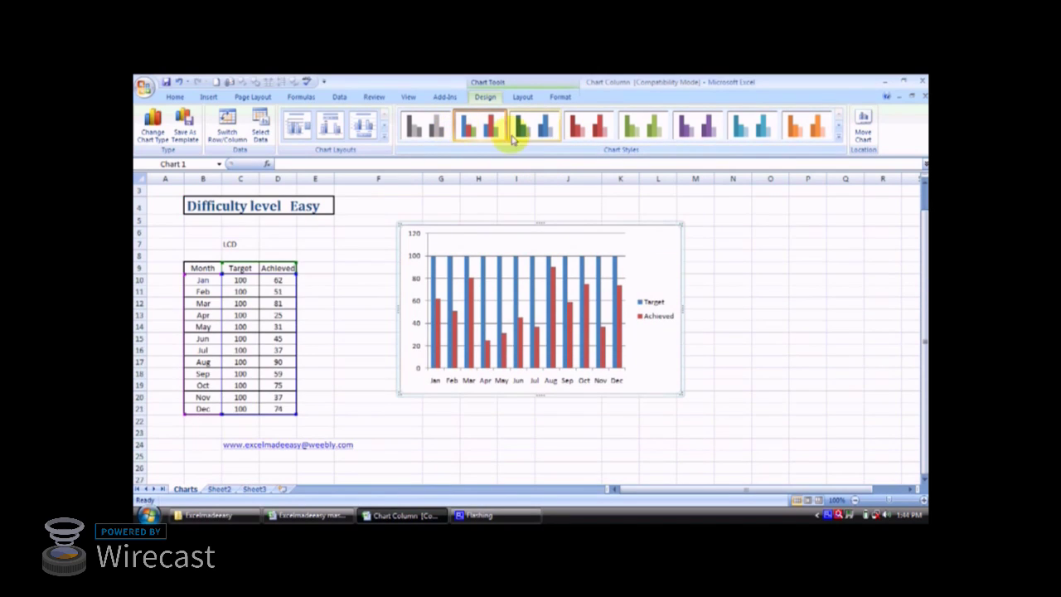
click(838, 142)
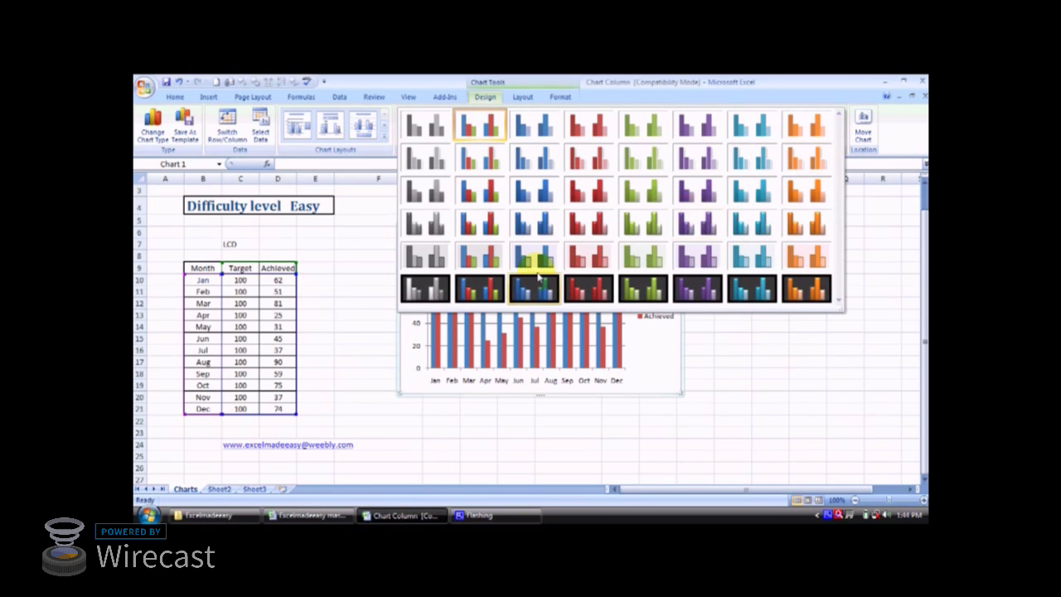
click(481, 289)
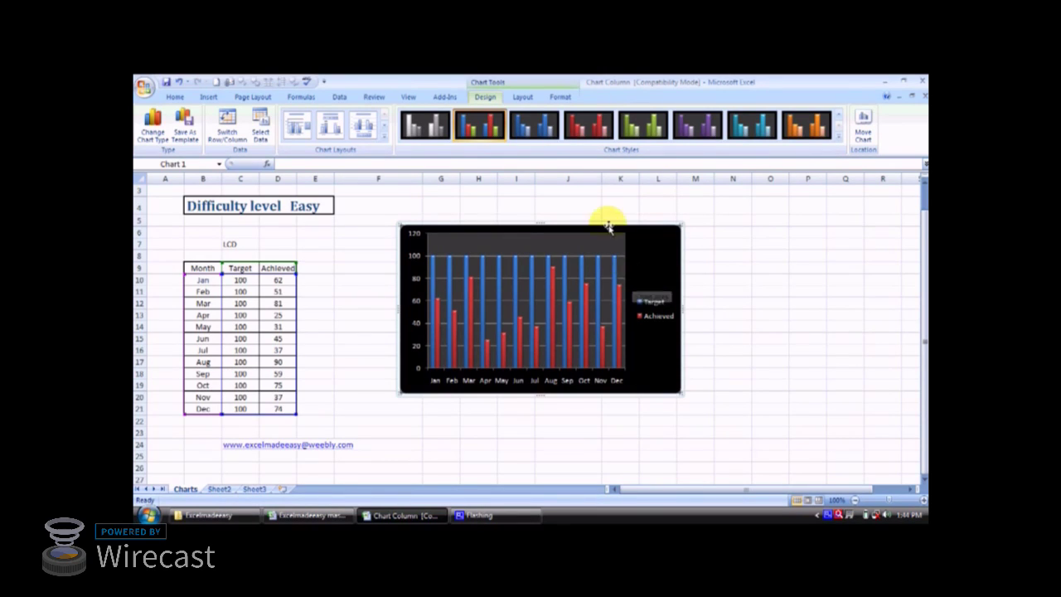
Apply the chart layout with a title above the plot and the legend beside it.
click(561, 98)
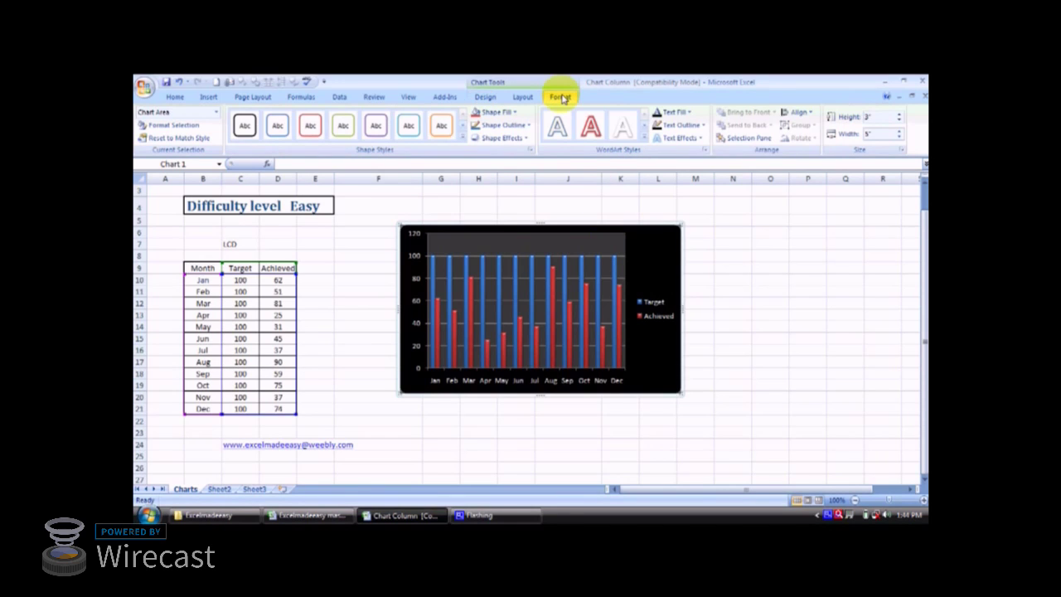
click(498, 100)
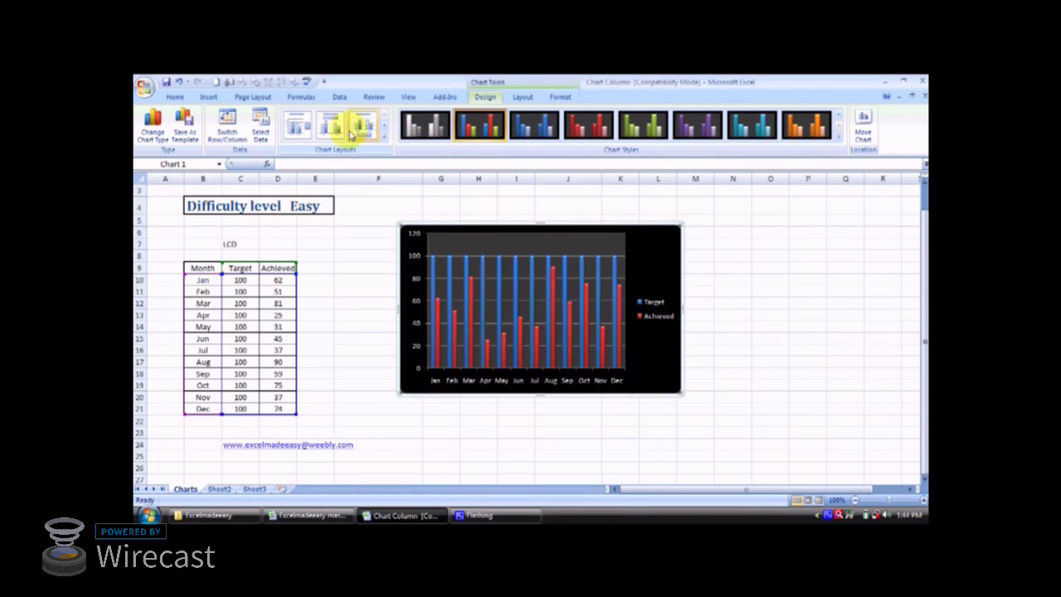
click(384, 138)
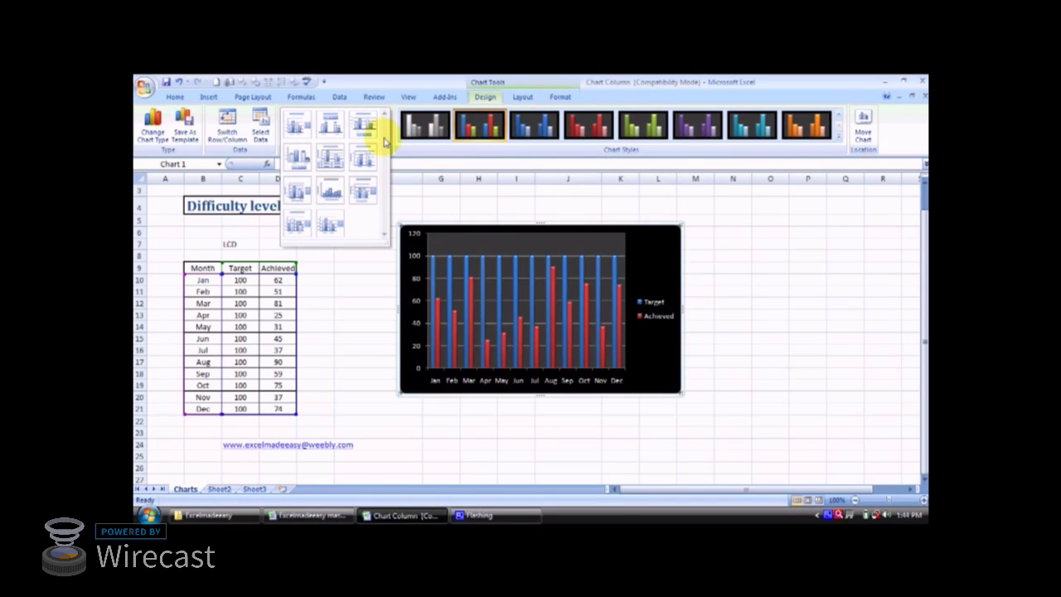
click(307, 131)
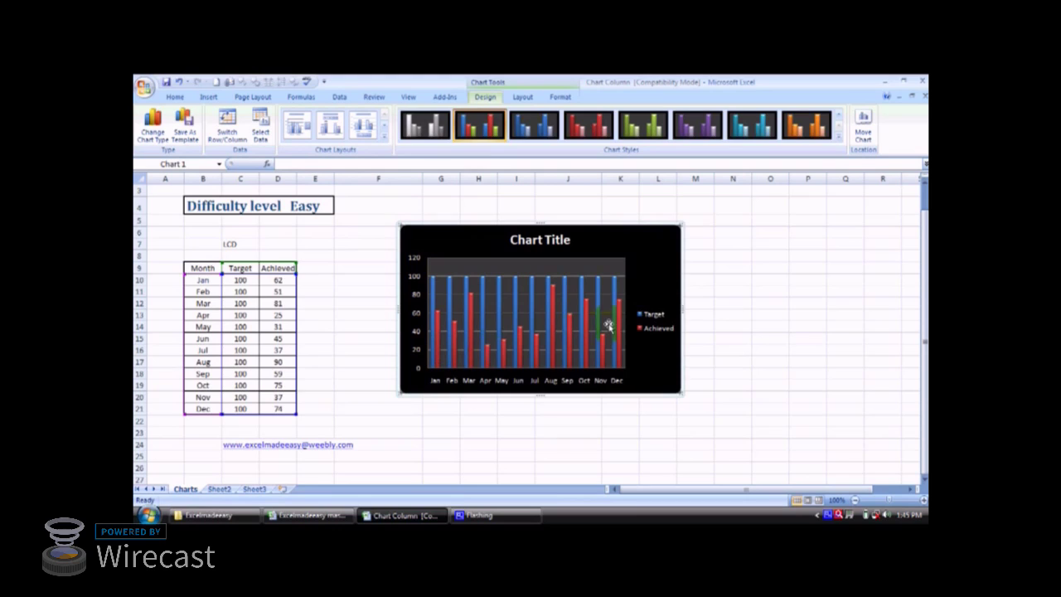
Replace the column chart's placeholder title with "LCD Sales" and deselect the chart.
click(544, 240)
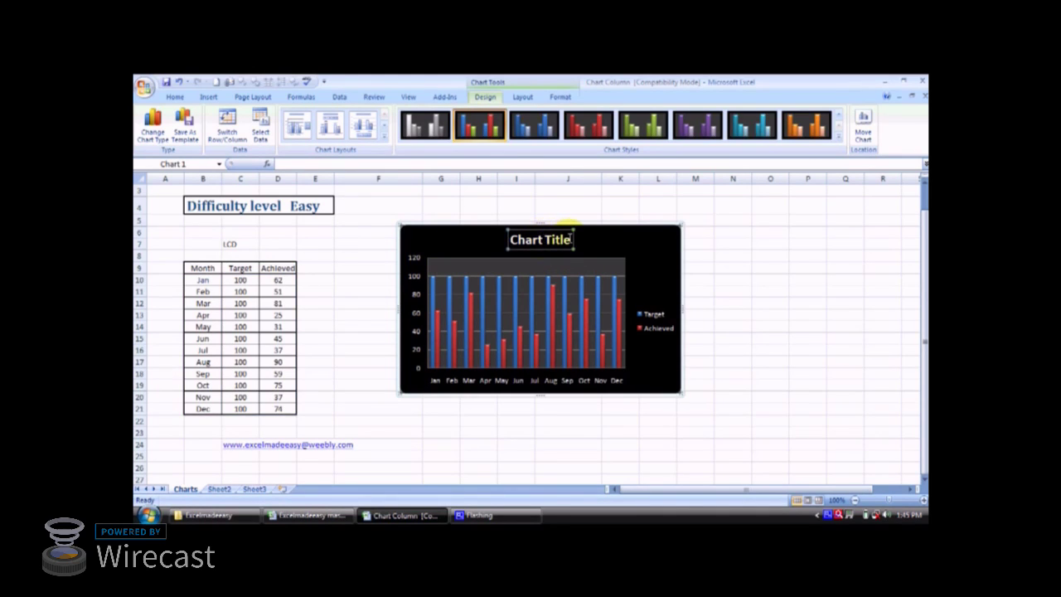
drag(570, 239, 531, 238)
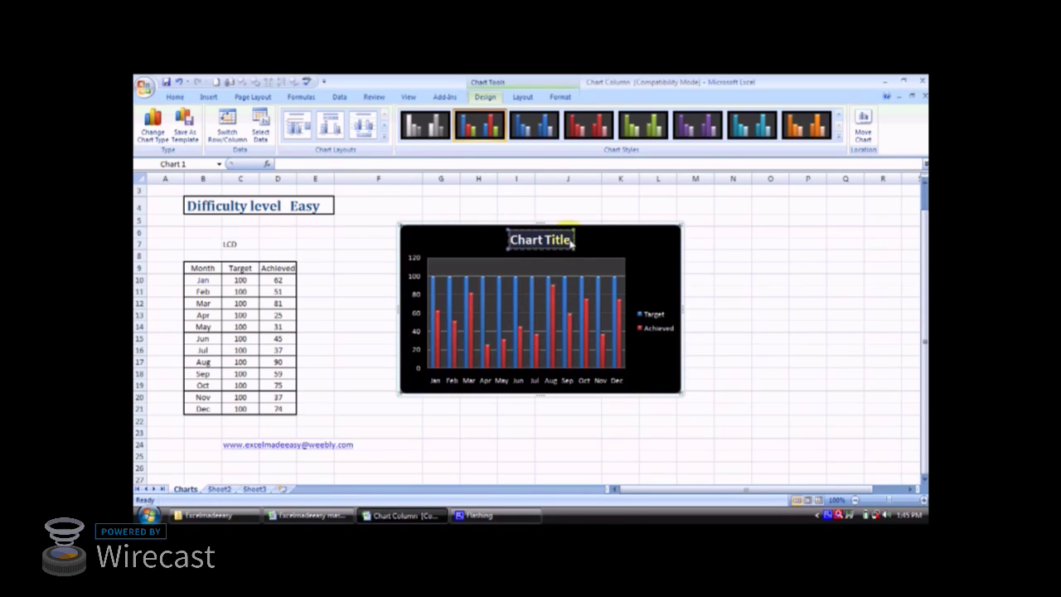
click(570, 240)
key(BackSpace)
key(BackSpace)
key(BackSpace)
key(BackSpace)
key(BackSpace)
key(BackSpace)
key(BackSpace)
key(BackSpace)
key(BackSpace)
key(BackSpace)
key(BackSpace)
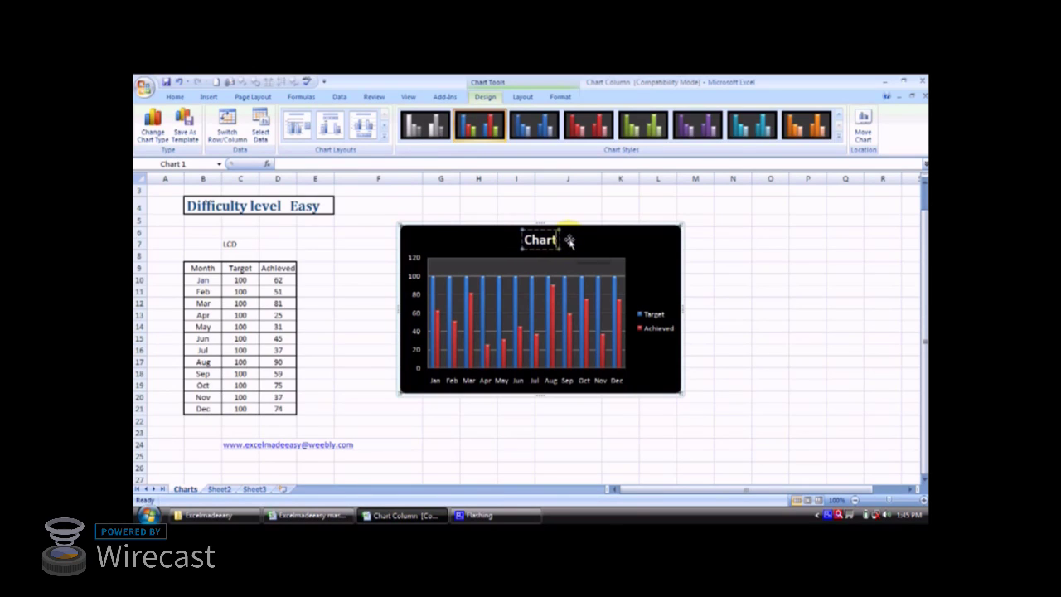
text(L)
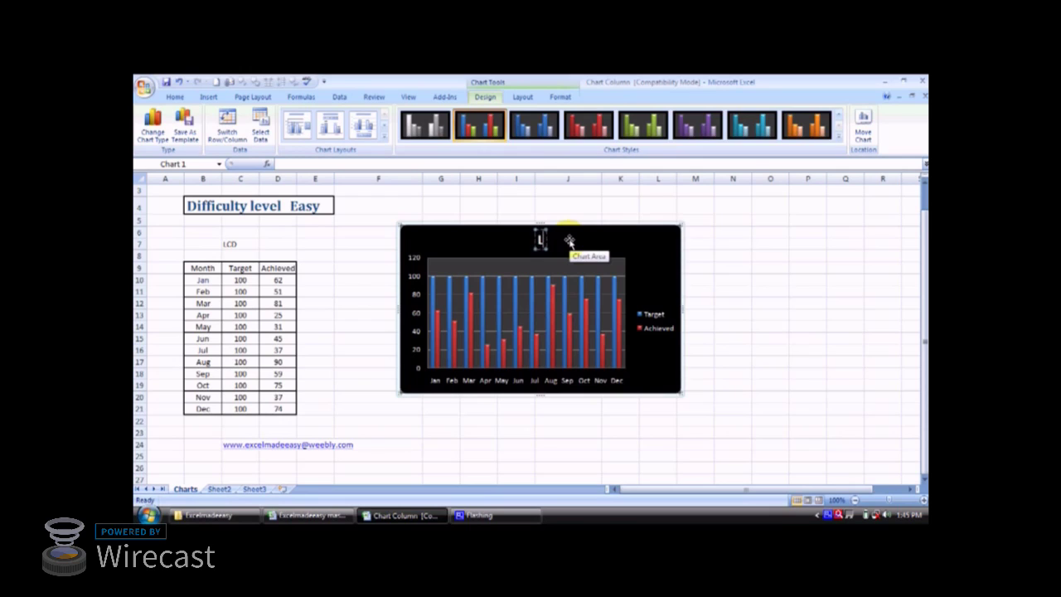
text(CD Sales)
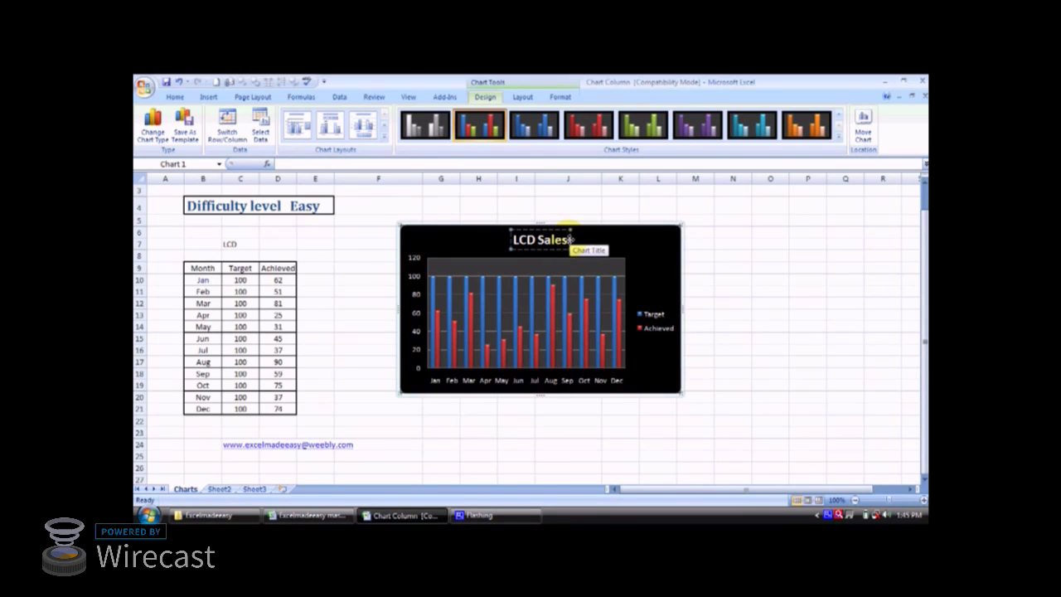
click(713, 282)
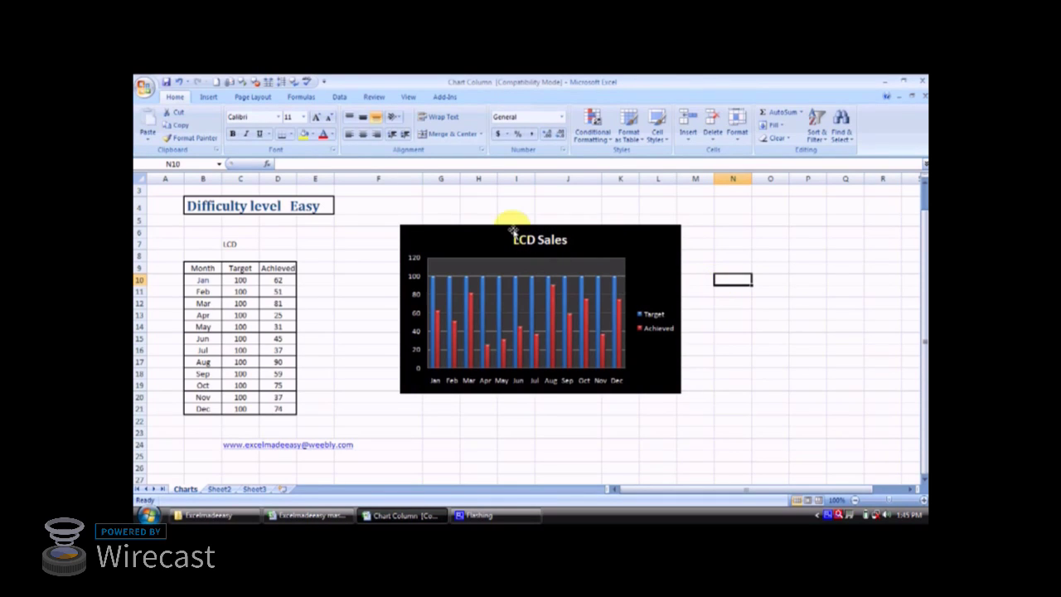
Try the chart layout with the legend under the title, data labels on the columns and no value axis.
click(558, 242)
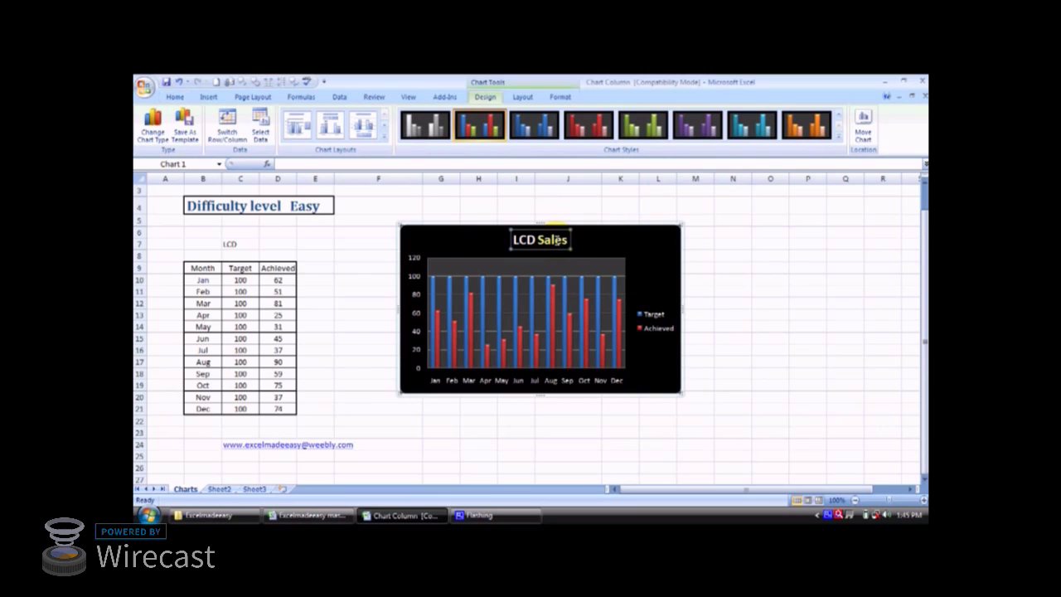
click(384, 137)
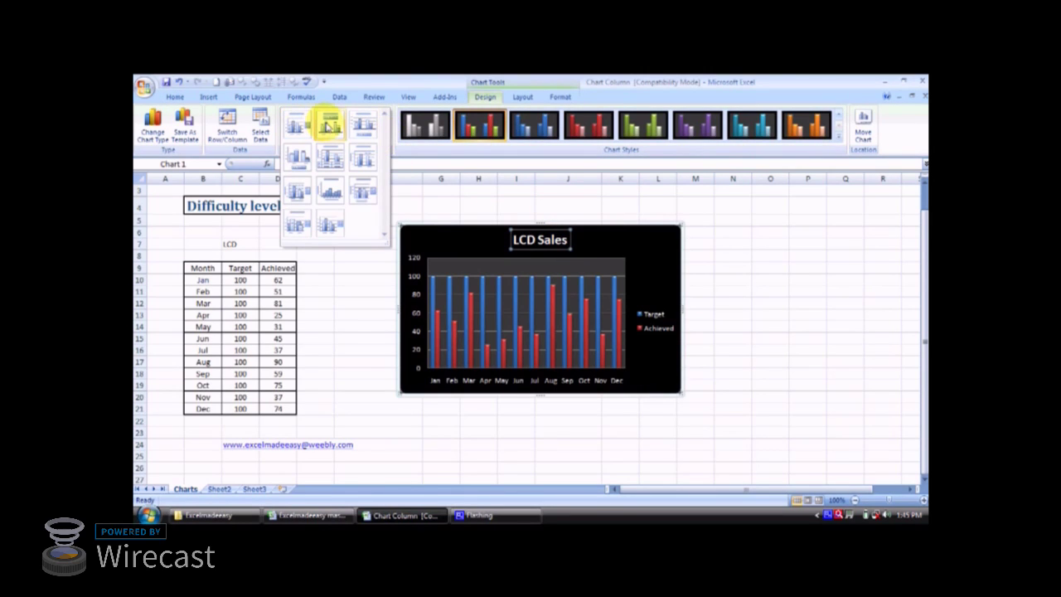
click(329, 126)
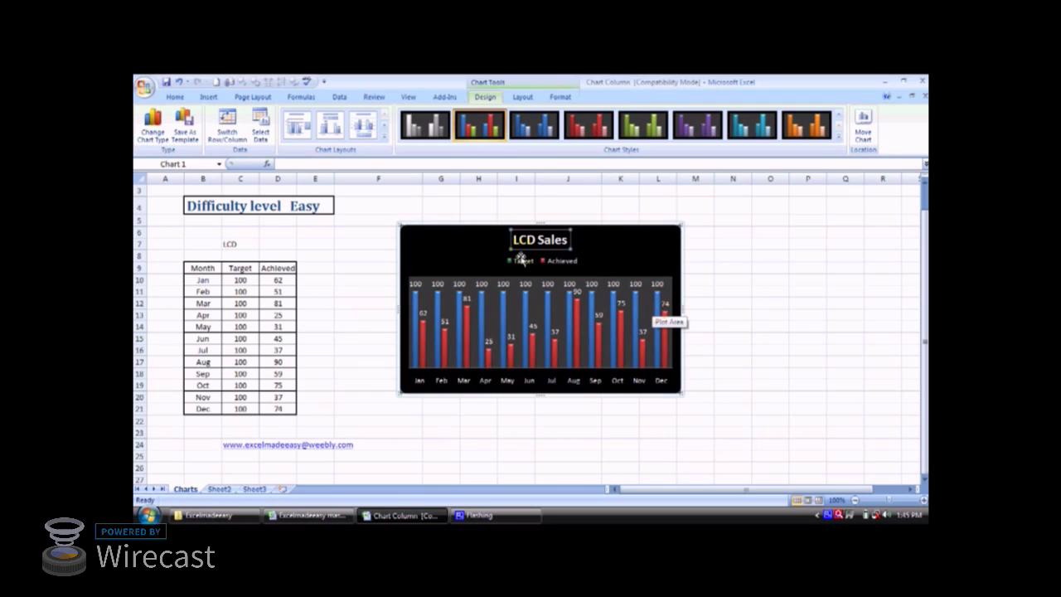
Apply the chart layout with the title above the plot and the legend below the month axis.
click(384, 141)
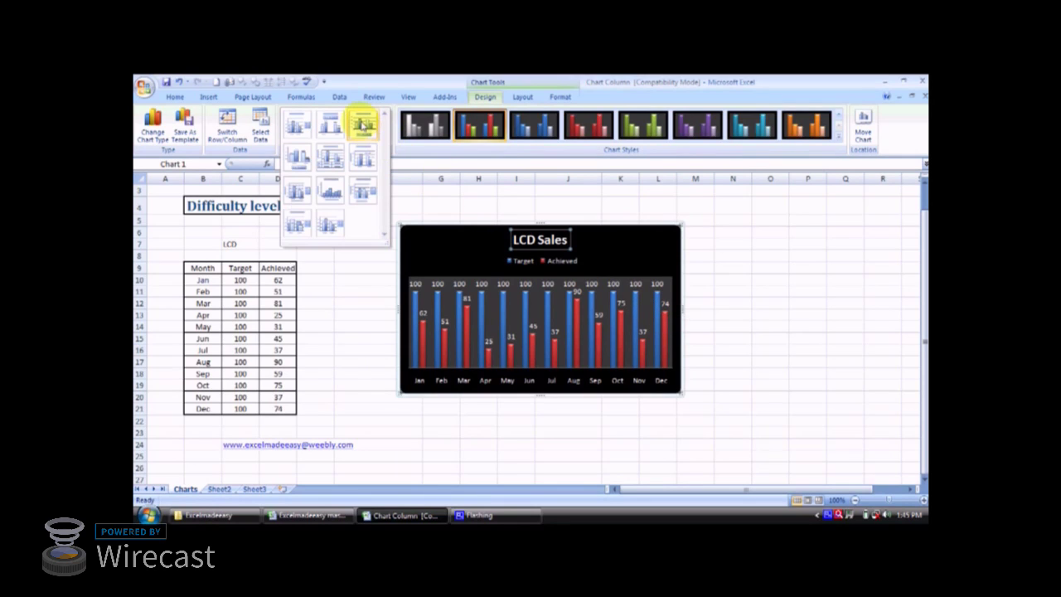
click(362, 125)
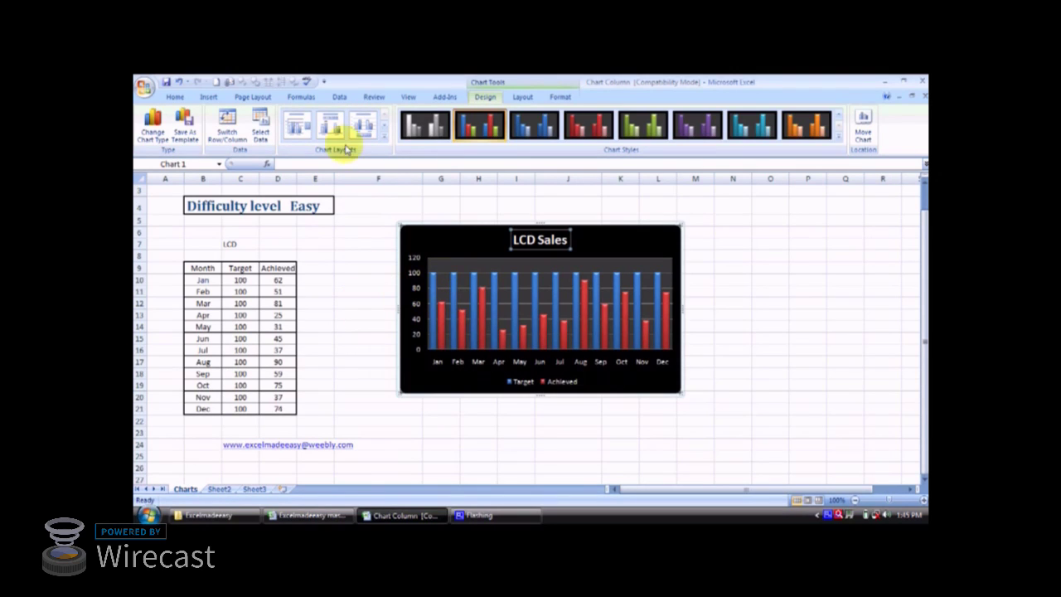
Try the untitled chart layout with data labels above the columns, and the layout with a data table and value-axis title.
click(385, 139)
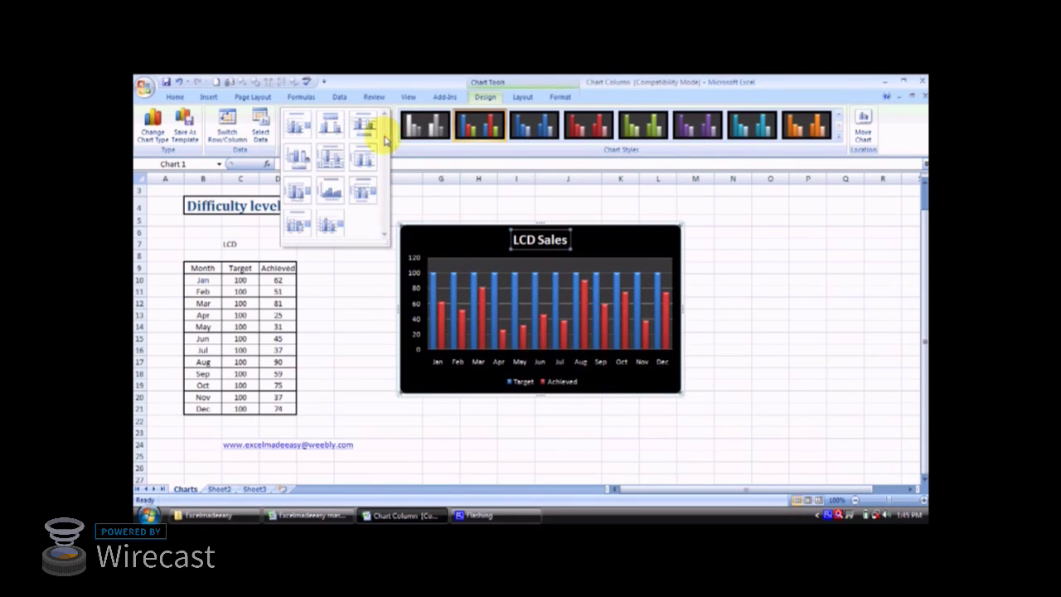
click(301, 155)
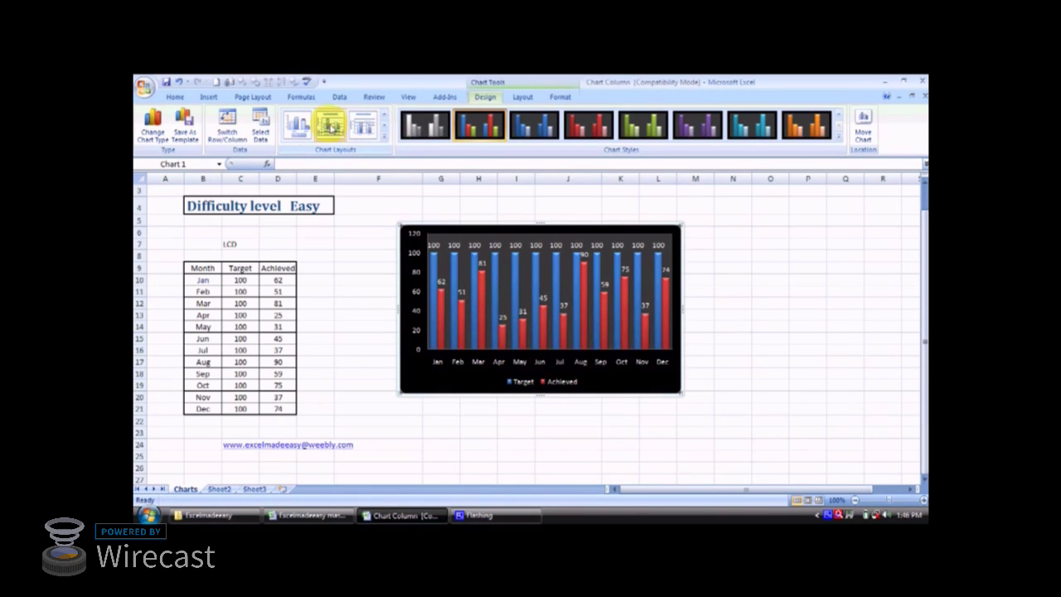
click(386, 136)
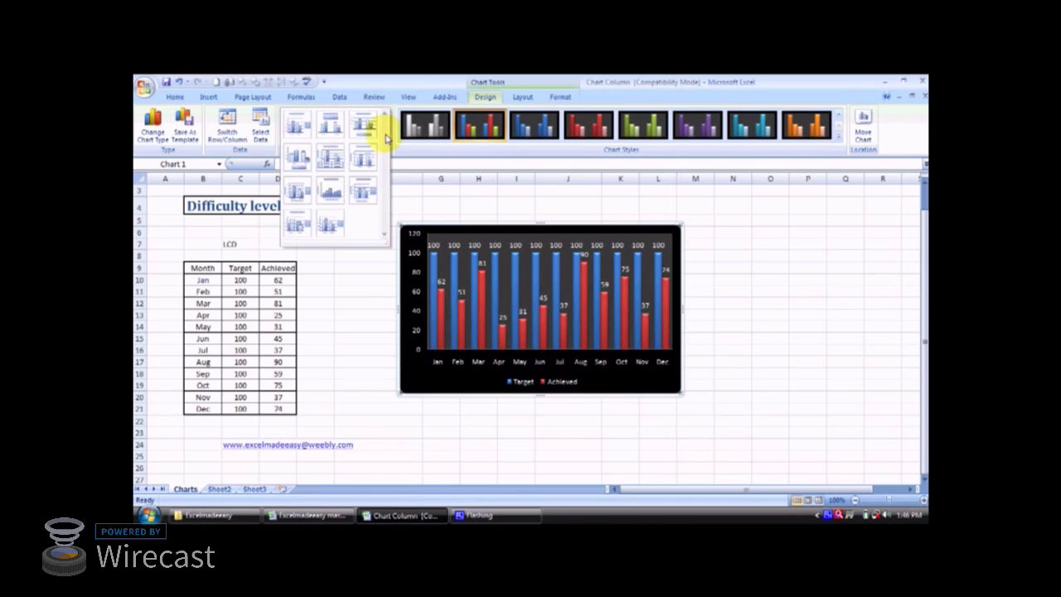
click(329, 159)
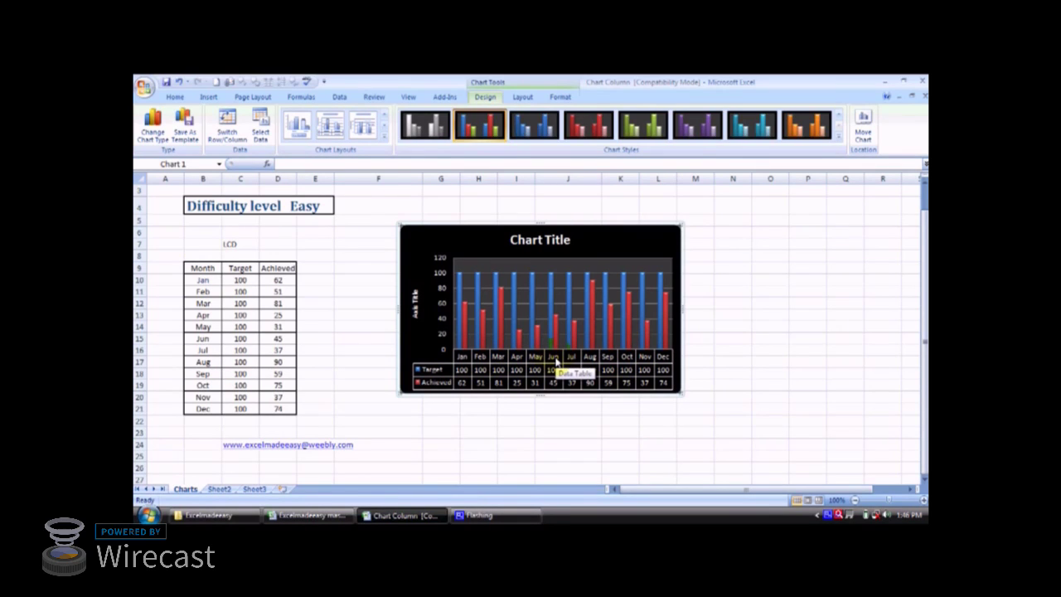
Try the chart layout labelling only the last month's columns, and the untitled layout with both axis titles and a side legend.
click(383, 137)
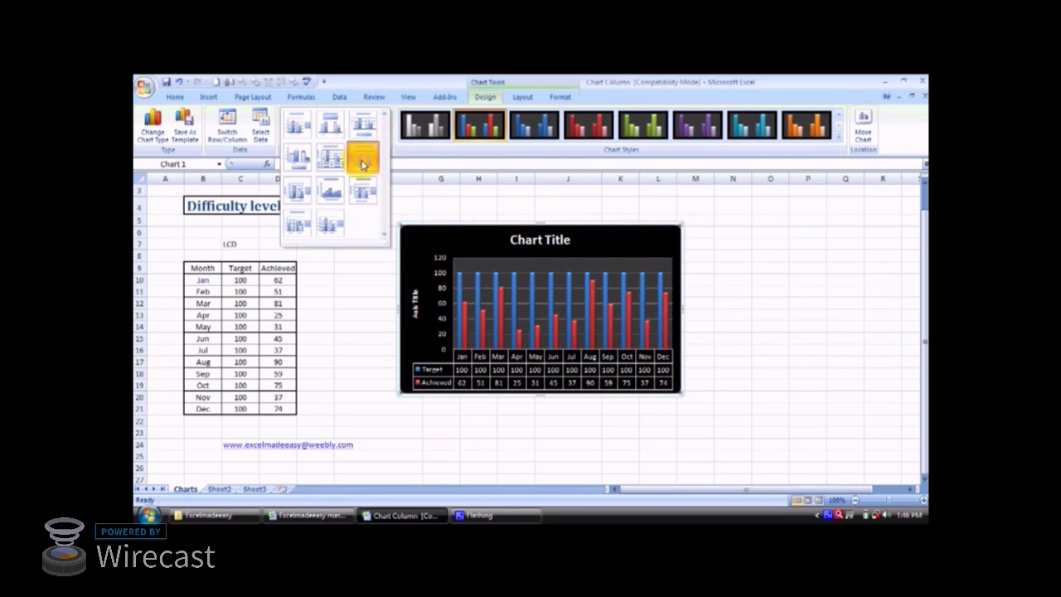
click(360, 158)
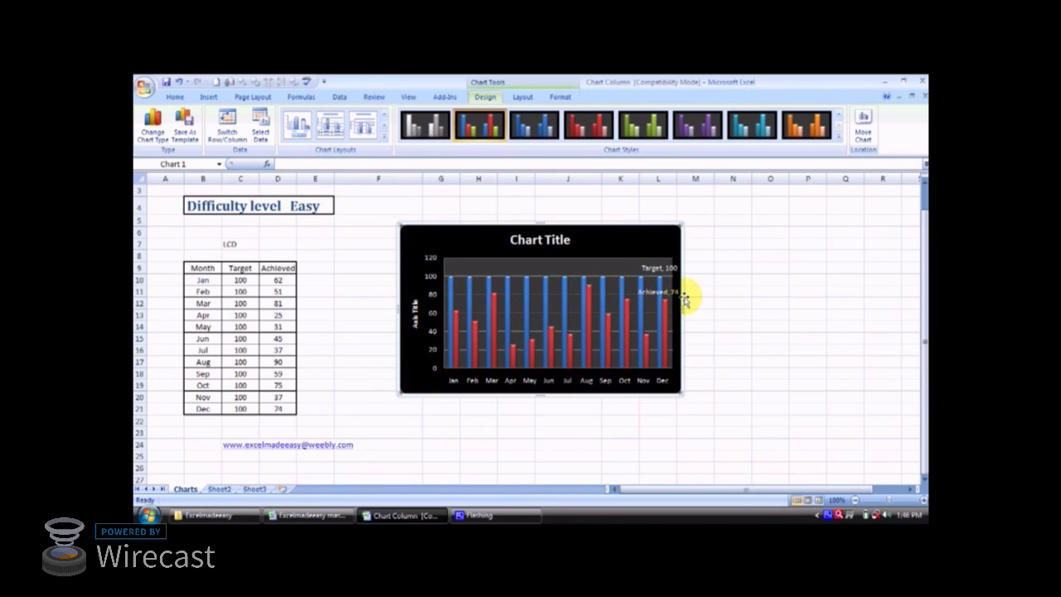
click(384, 137)
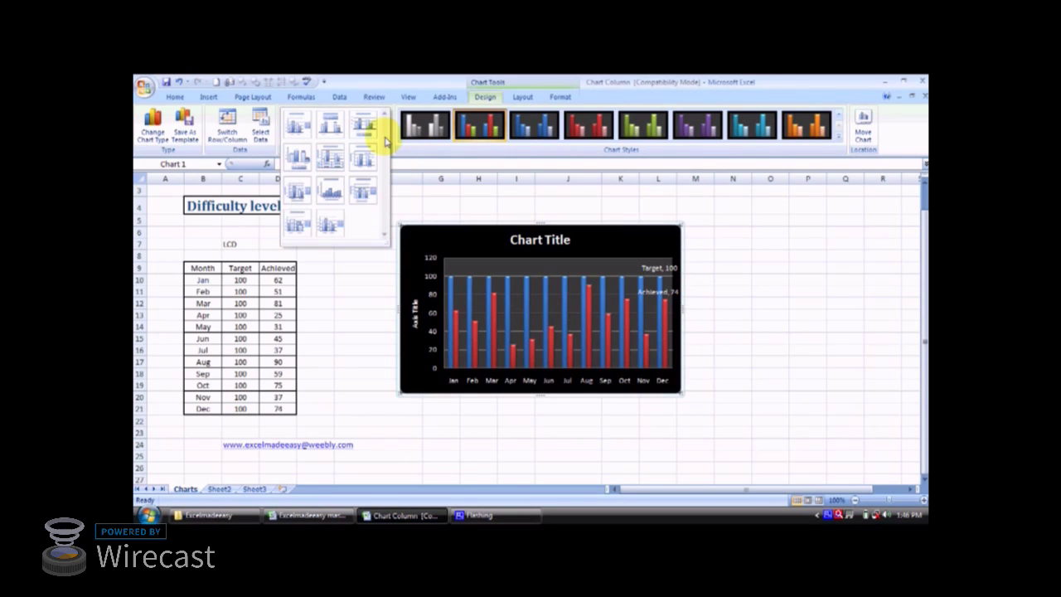
click(299, 192)
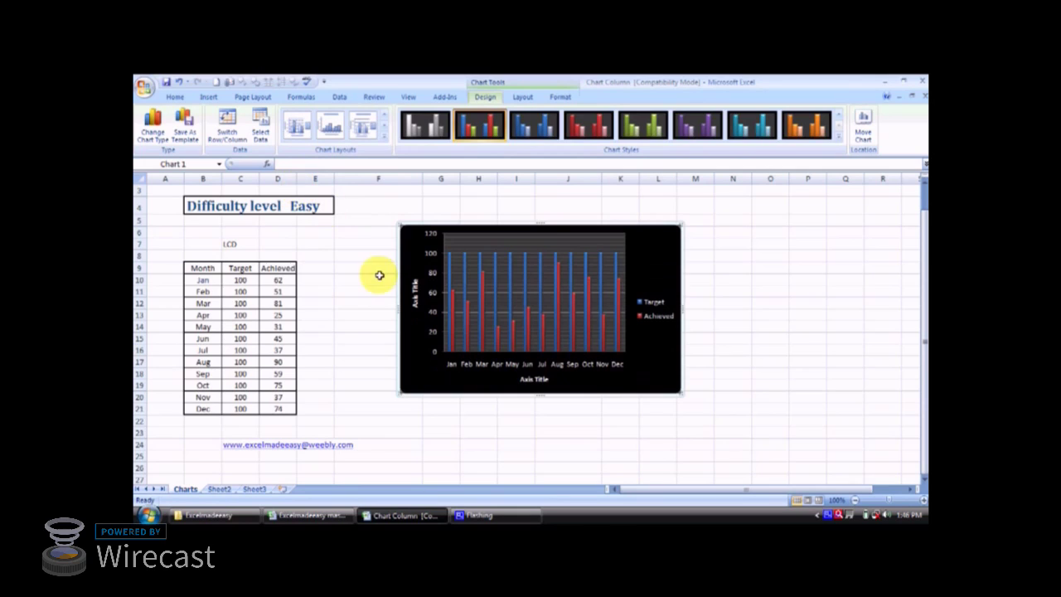
mouse_move(574, 315)
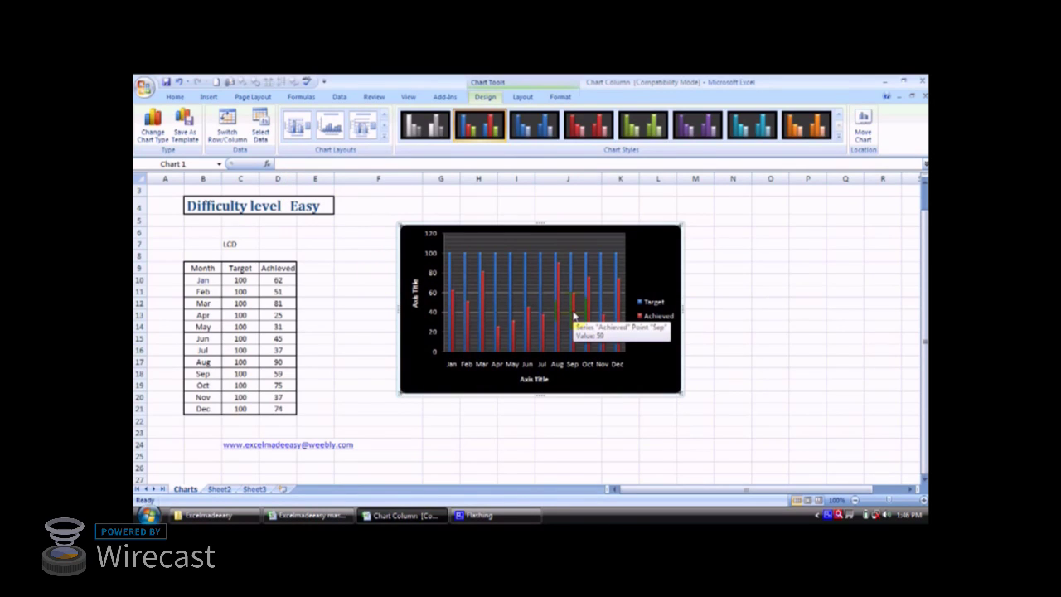
Try the chart layout with touching columns, a chart title, both axis titles and no legend.
click(384, 138)
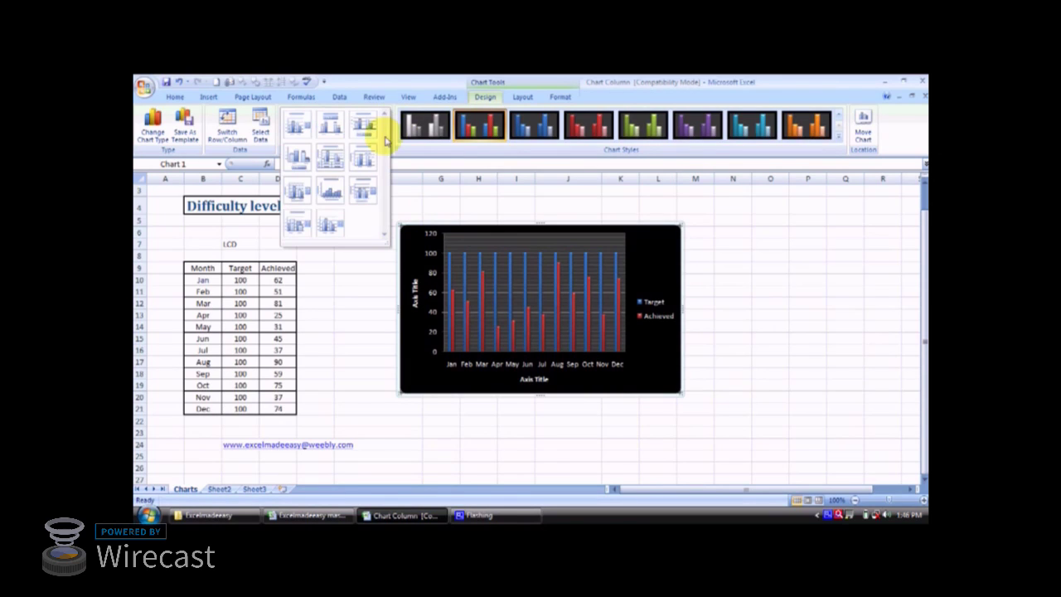
click(327, 192)
mouse_move(493, 306)
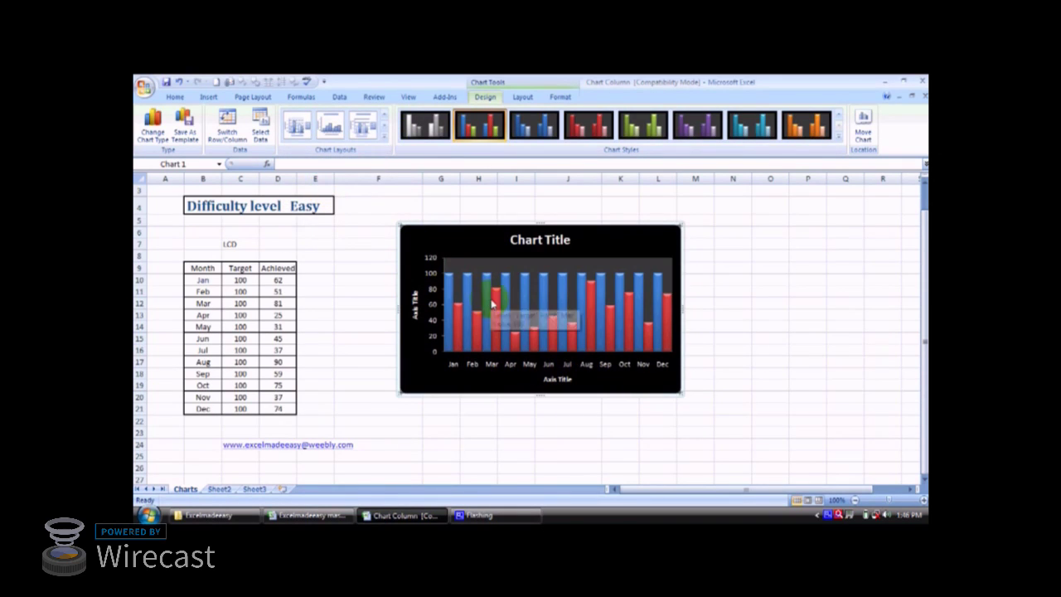
mouse_move(527, 300)
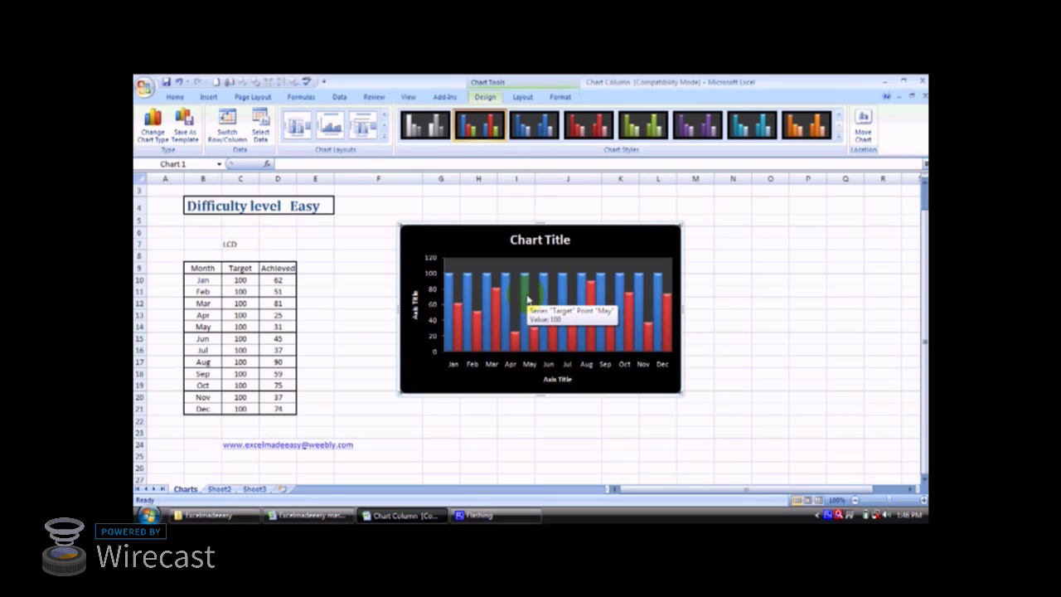
Try the titled side-legend layout with both axis titles, and the titled side-legend layout with data labels inside the columns.
click(385, 139)
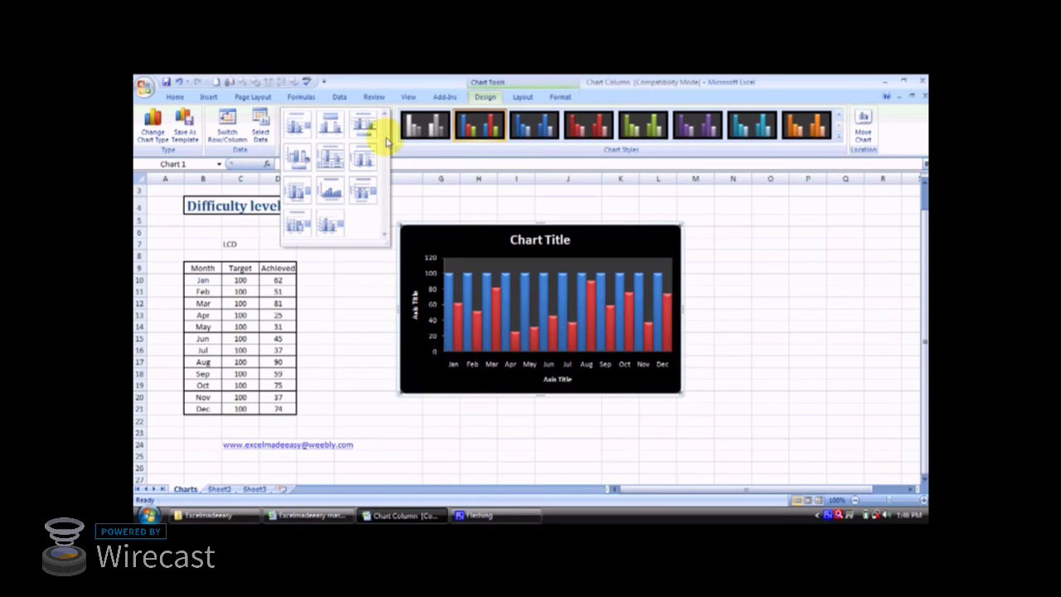
click(366, 192)
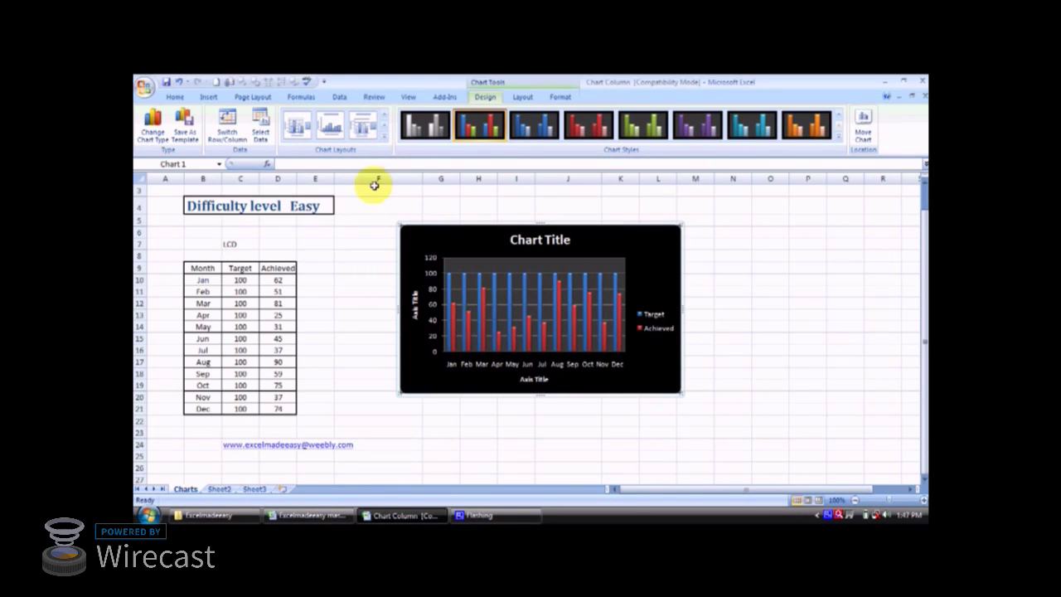
click(381, 139)
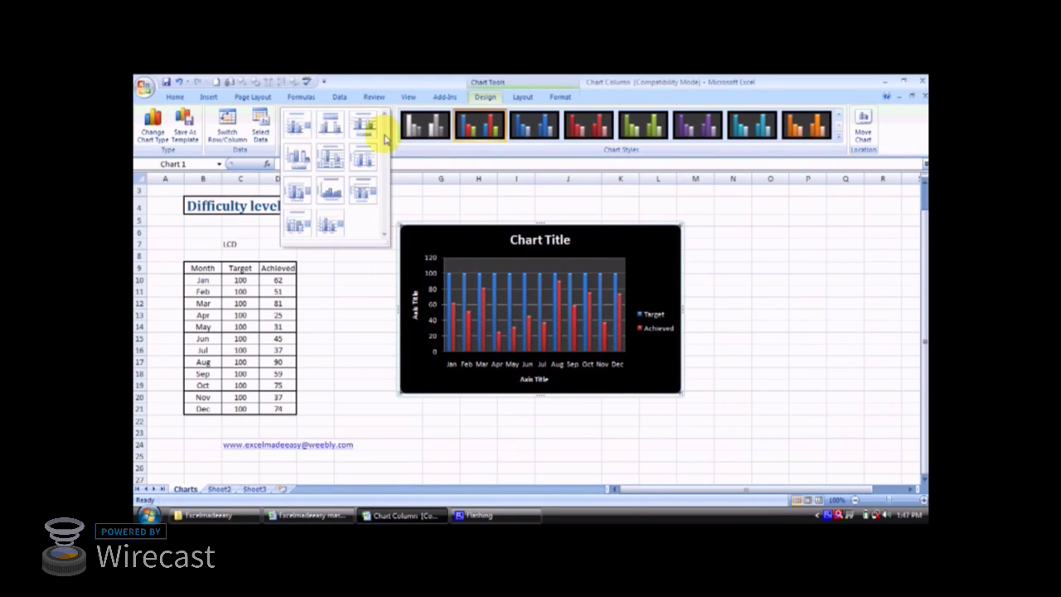
click(305, 225)
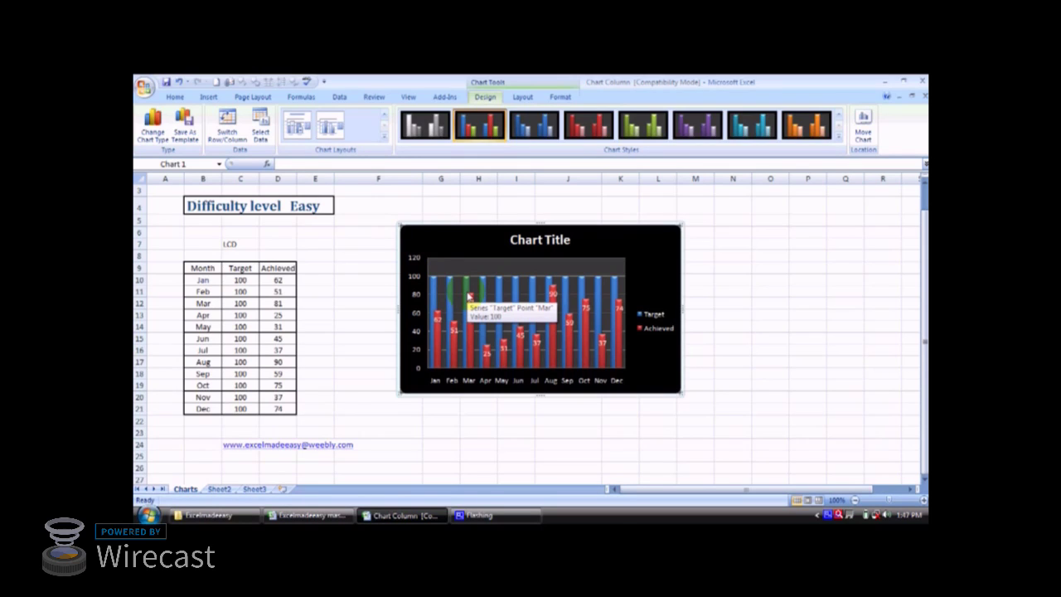
Apply the chart layout with the legend beside the plot and no title or data labels, and deselect the chart.
click(384, 137)
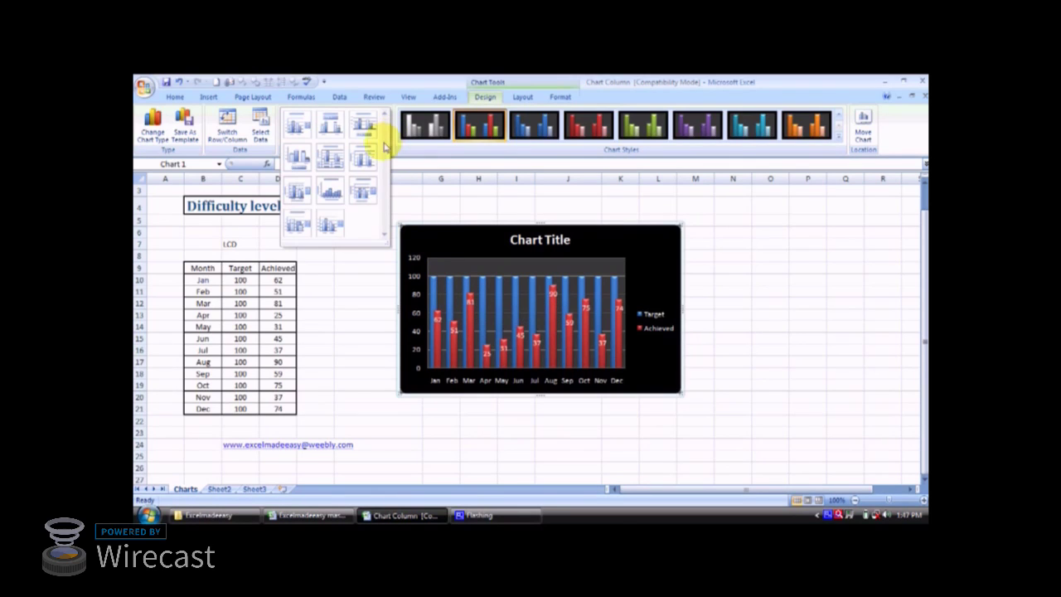
click(331, 222)
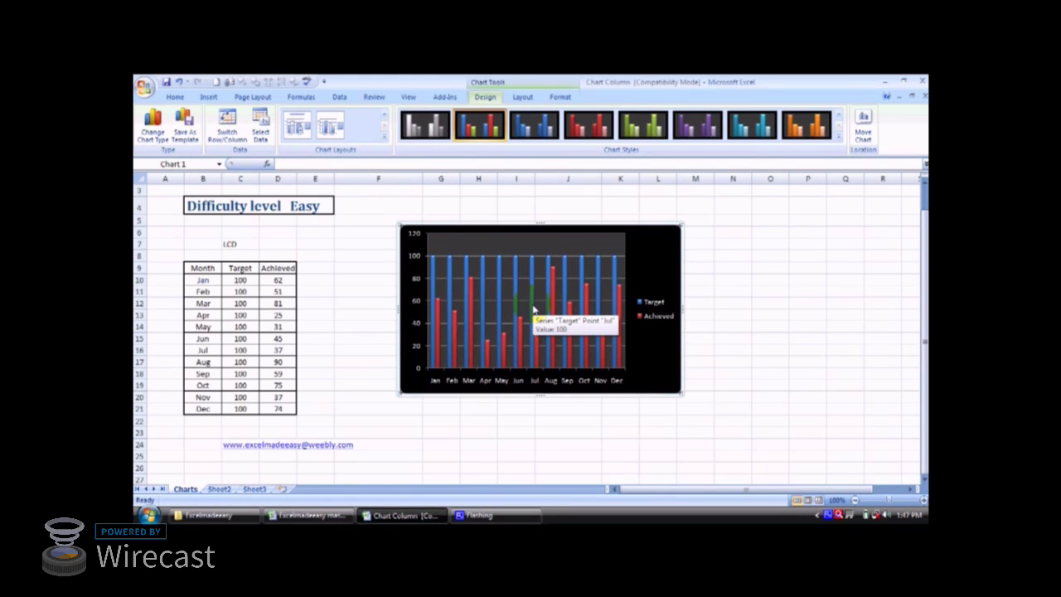
click(428, 192)
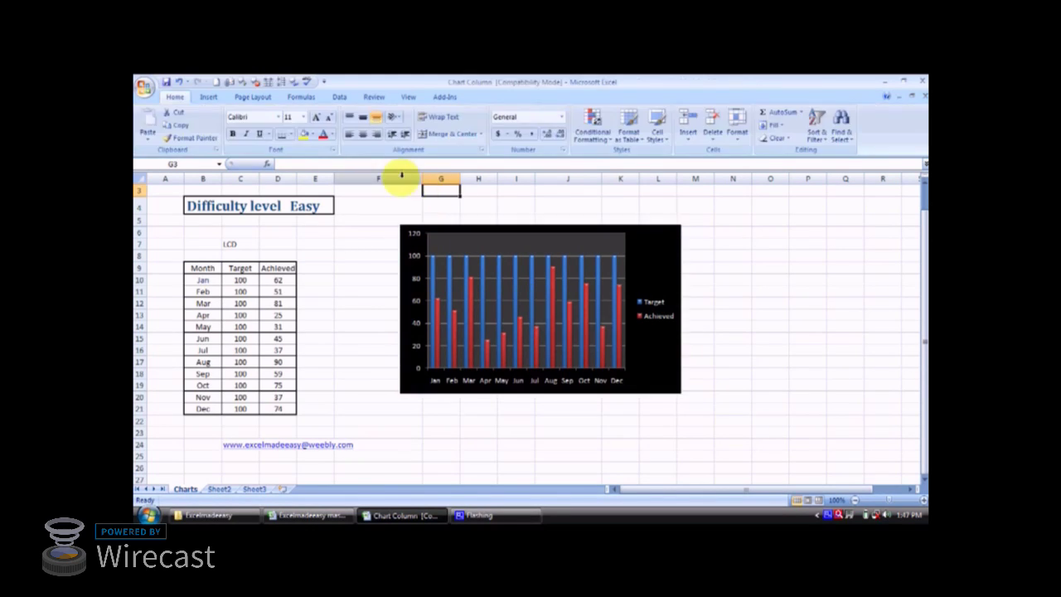
Add a linear trendline to the column chart based on the Achieved series.
click(658, 248)
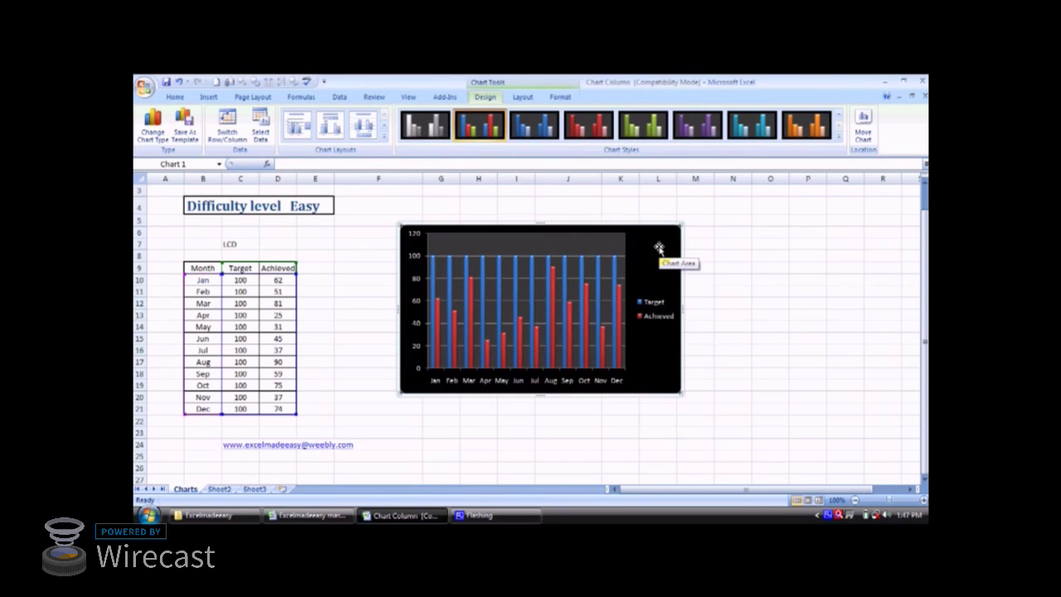
click(560, 98)
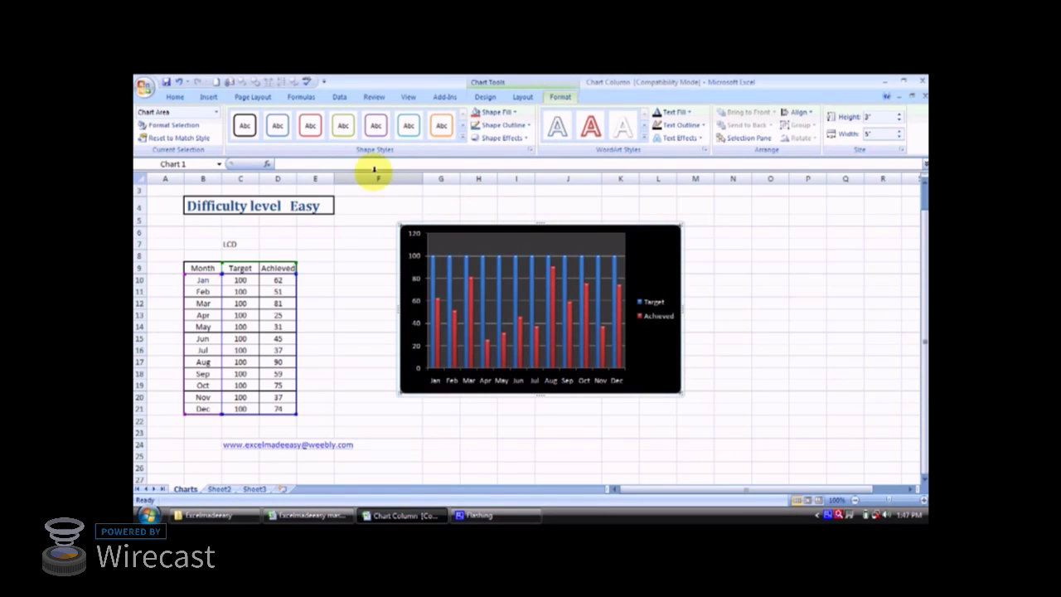
click(524, 98)
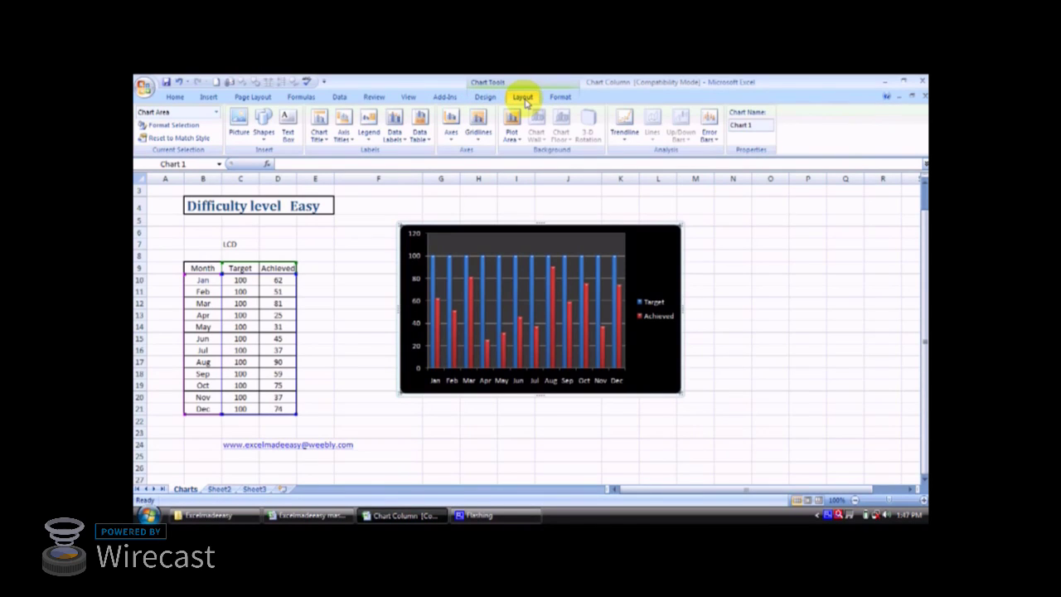
click(626, 118)
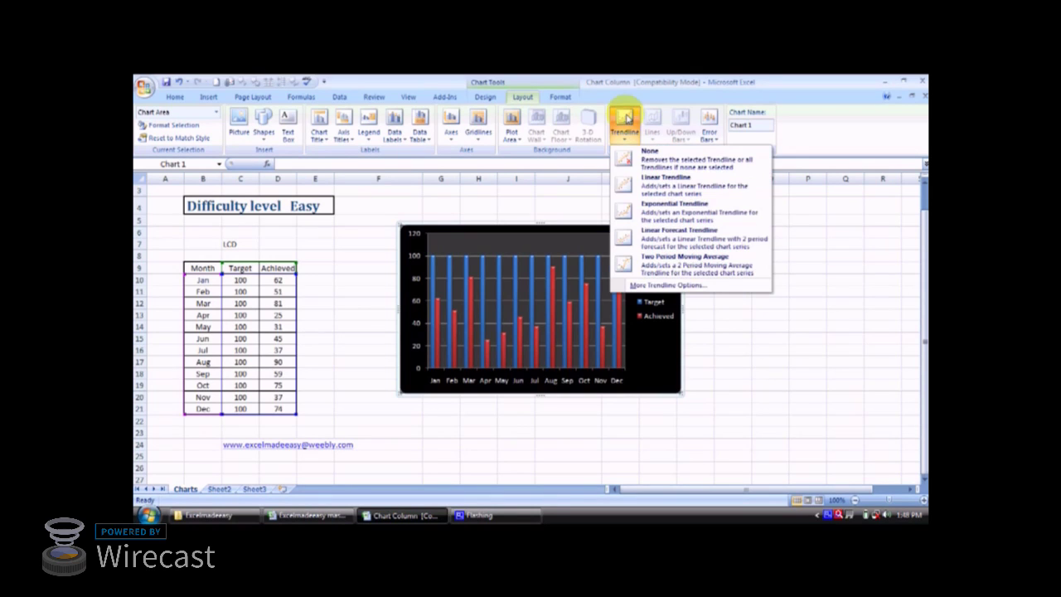
click(658, 187)
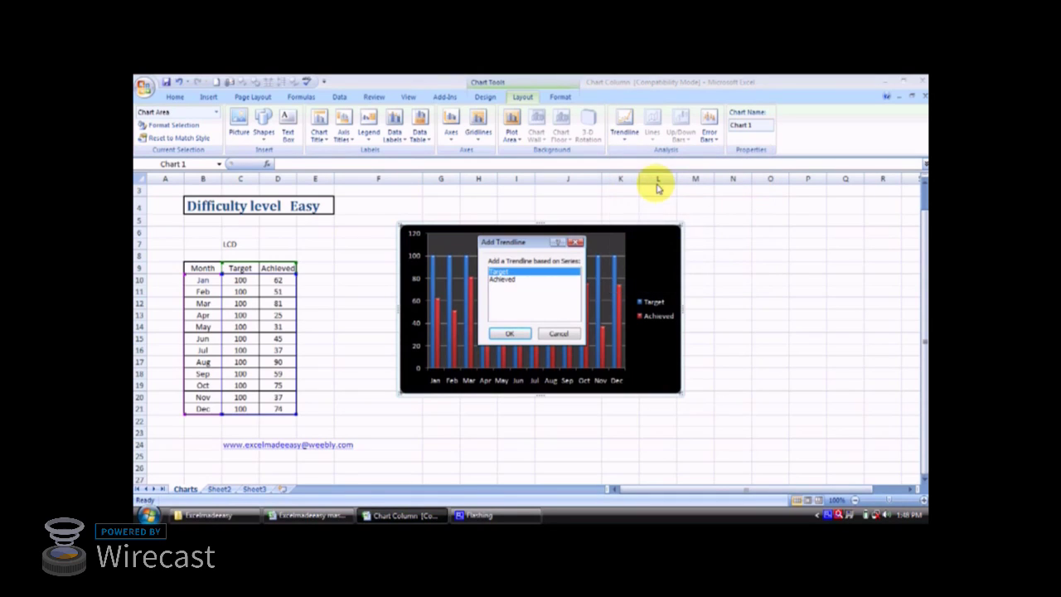
click(513, 281)
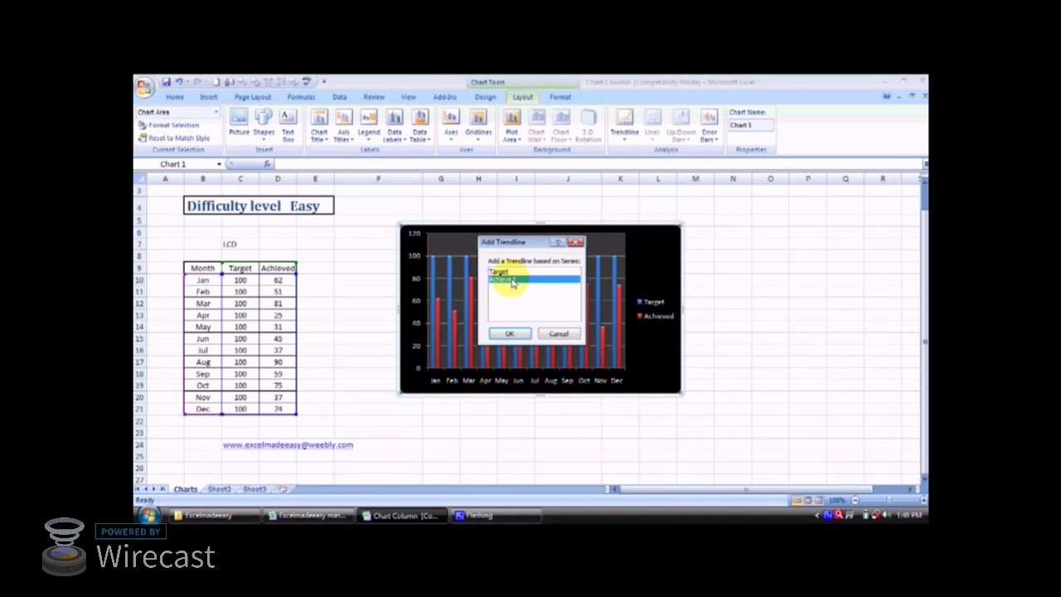
click(510, 333)
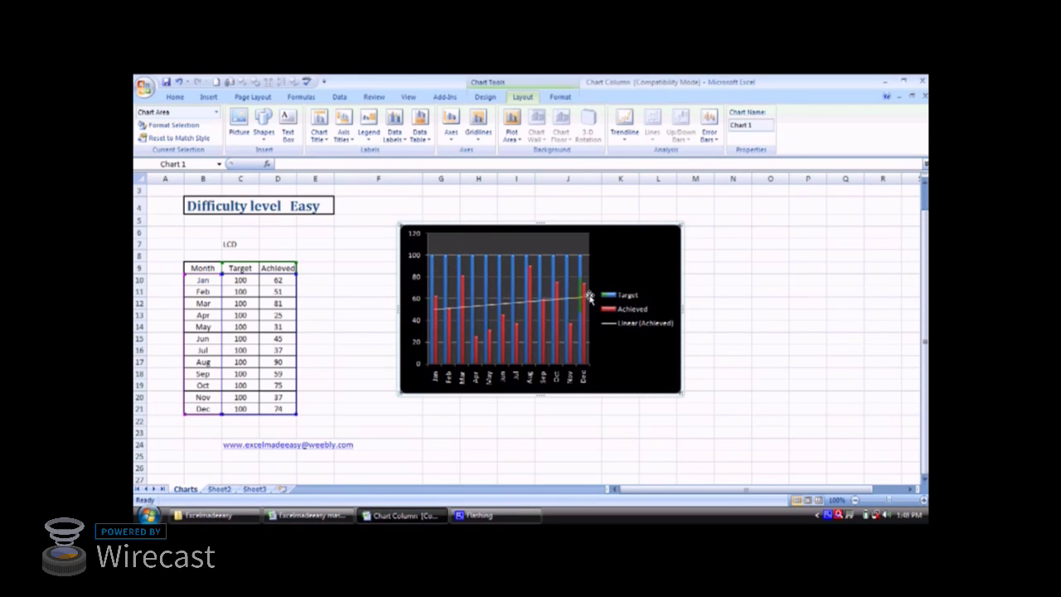
Set both the primary horizontal and primary vertical gridlines of the column chart to None.
mouse_move(585, 299)
scroll(573, 298, up, 1)
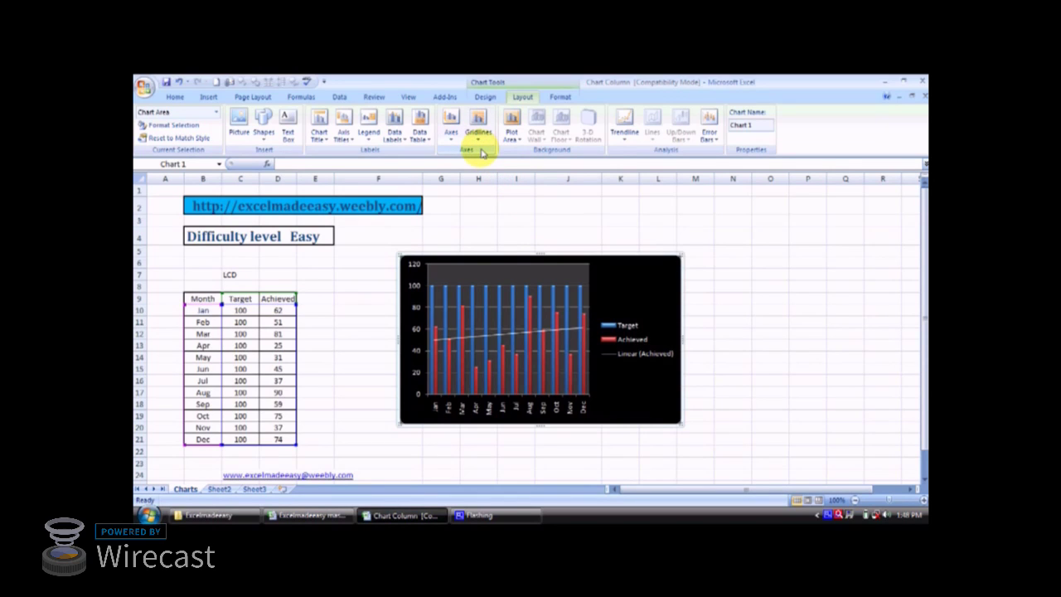
click(478, 139)
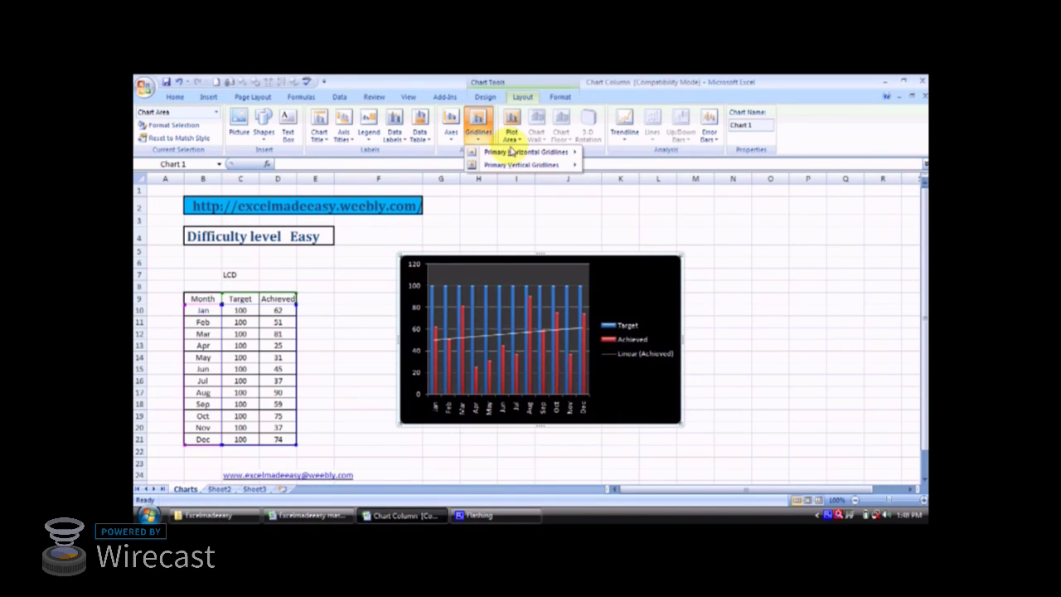
mouse_move(522, 152)
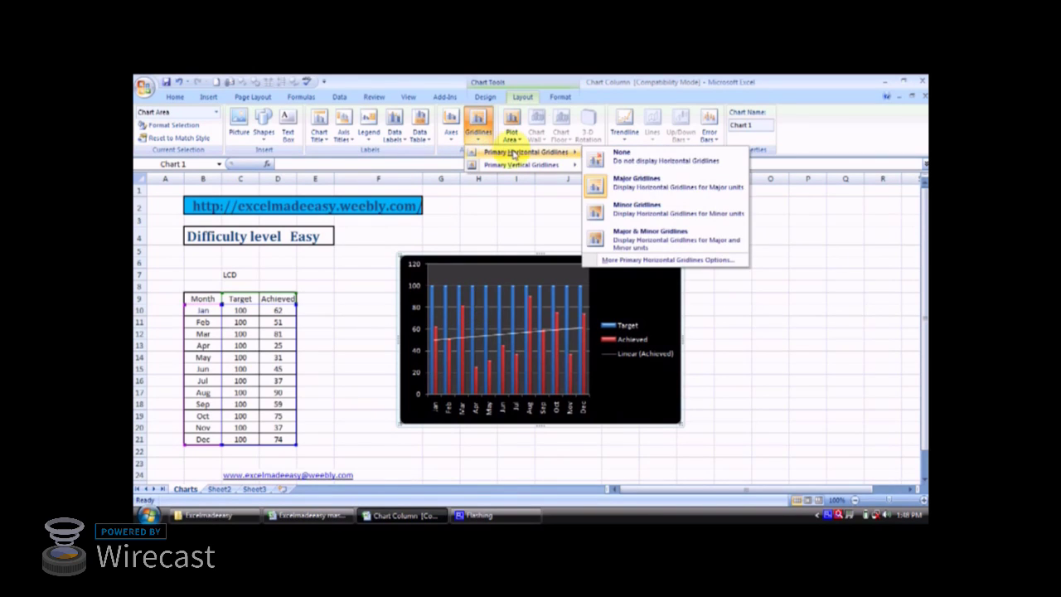
click(620, 157)
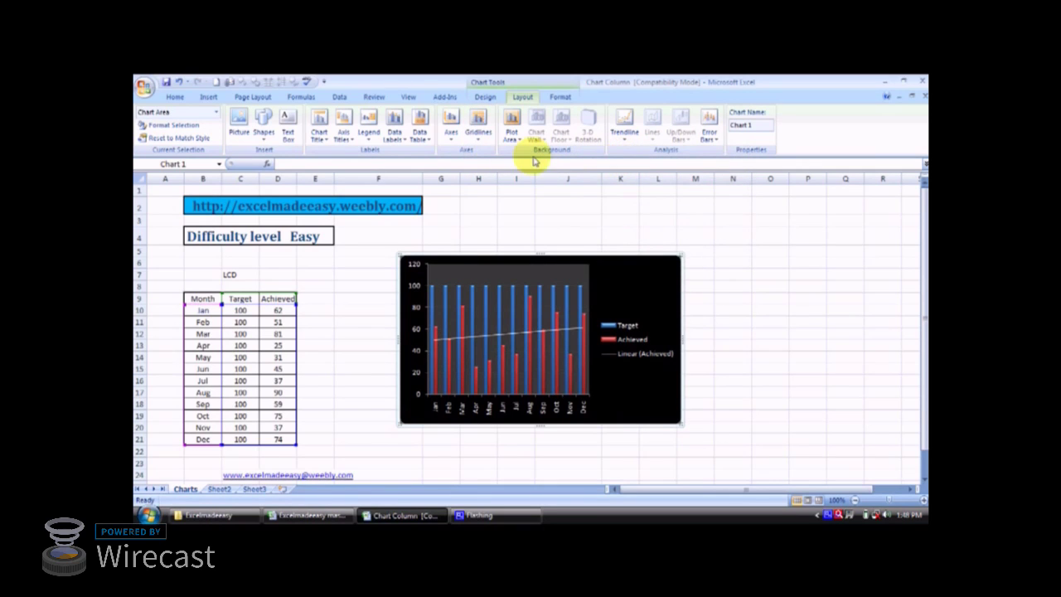
click(479, 133)
mouse_move(501, 170)
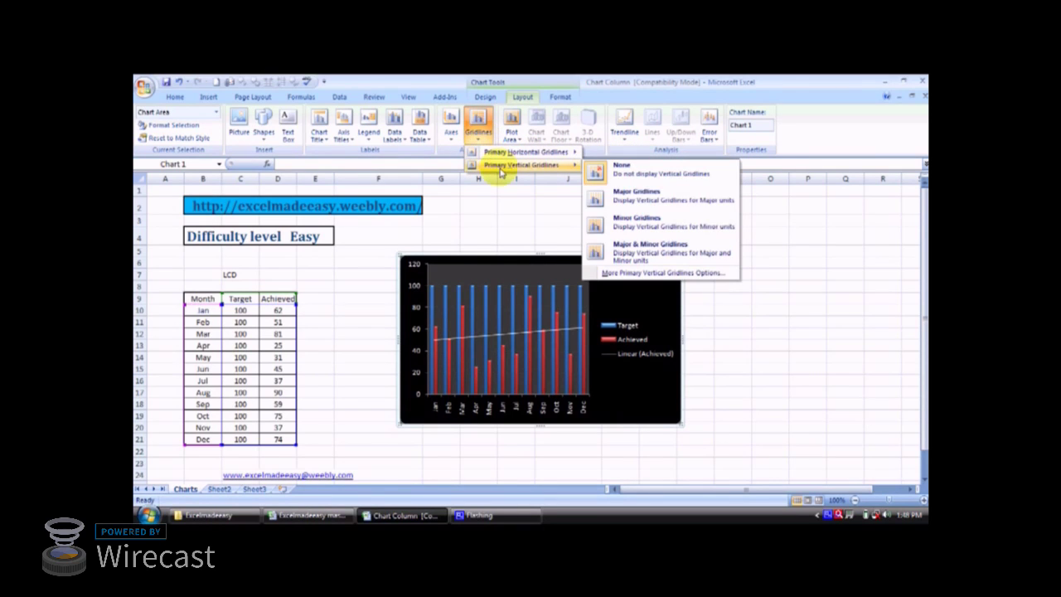
click(632, 175)
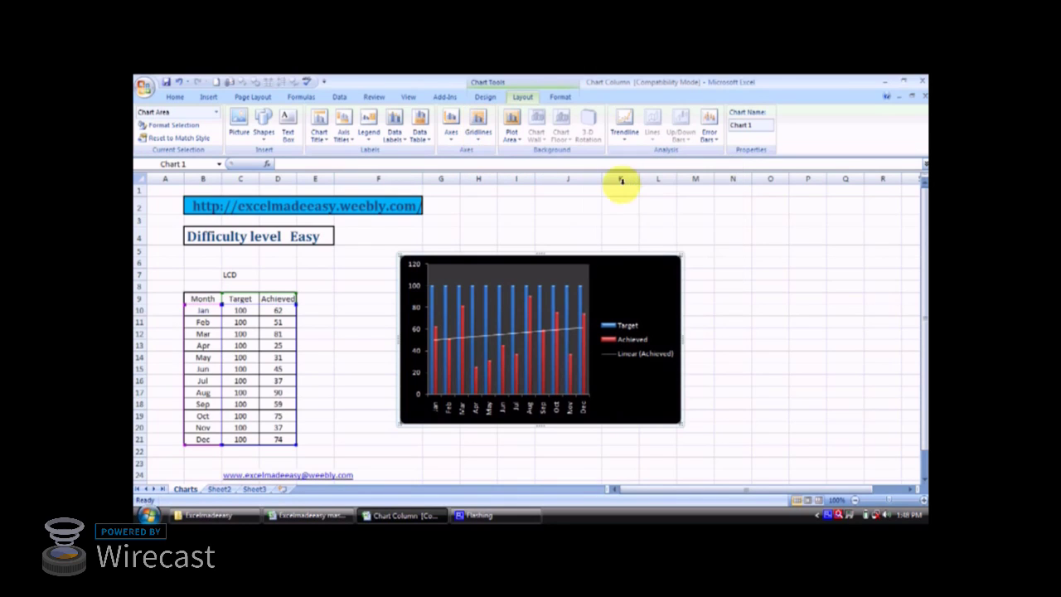
Set the column chart's primary horizontal axis to show without labeling.
click(452, 140)
mouse_move(469, 154)
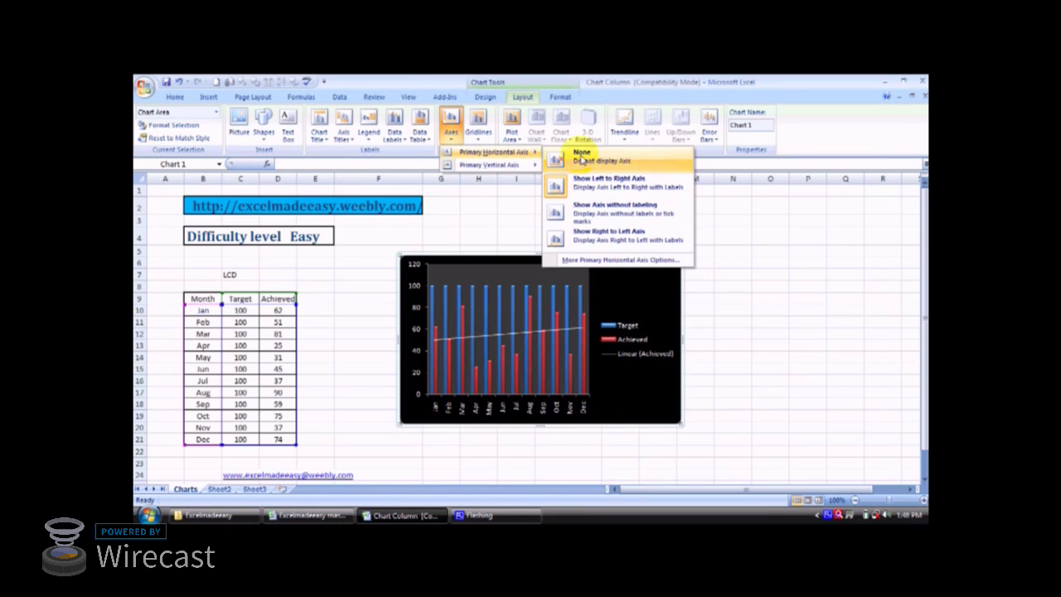
click(591, 214)
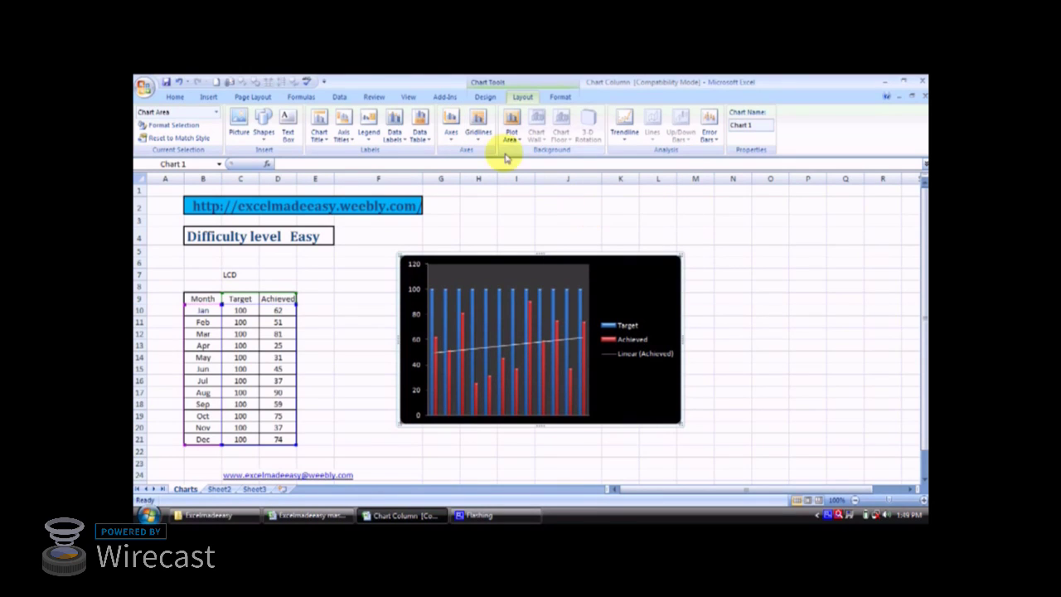
Hide the column chart's primary horizontal axis, and show it again with labels using Show Left to Right Axis.
click(451, 129)
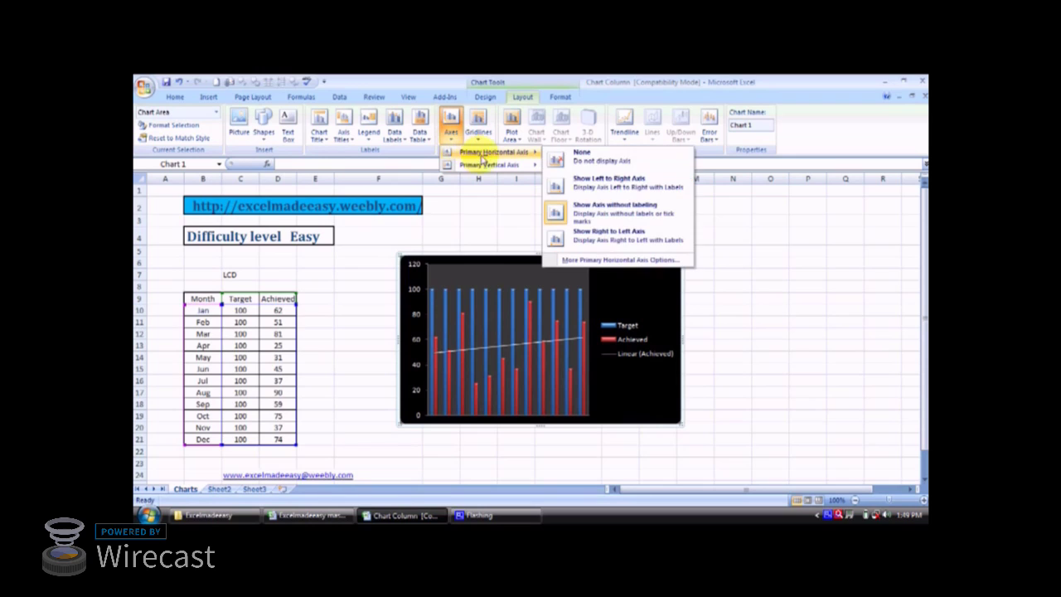
click(570, 156)
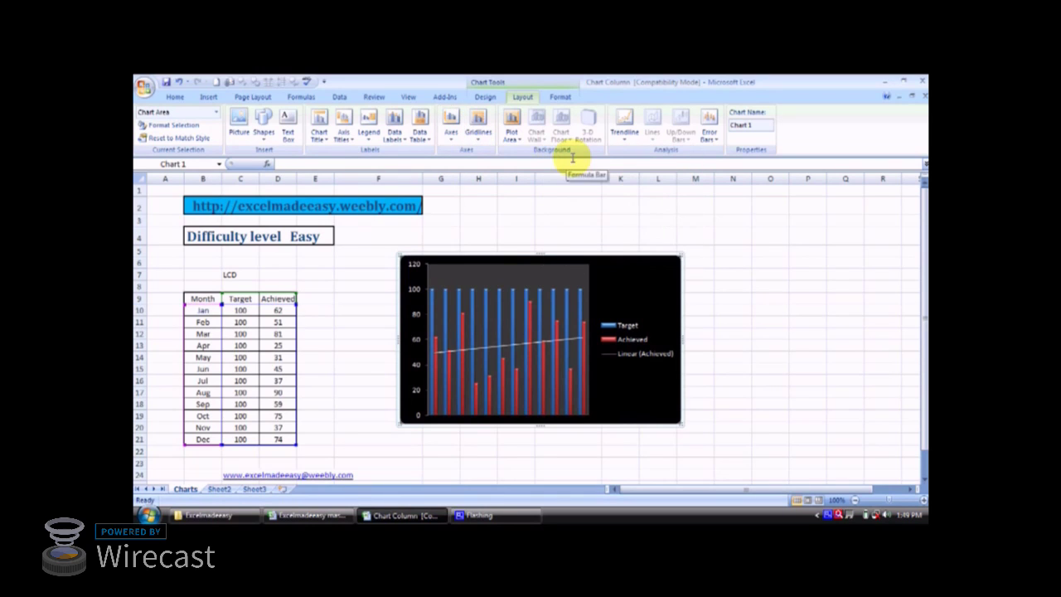
click(454, 129)
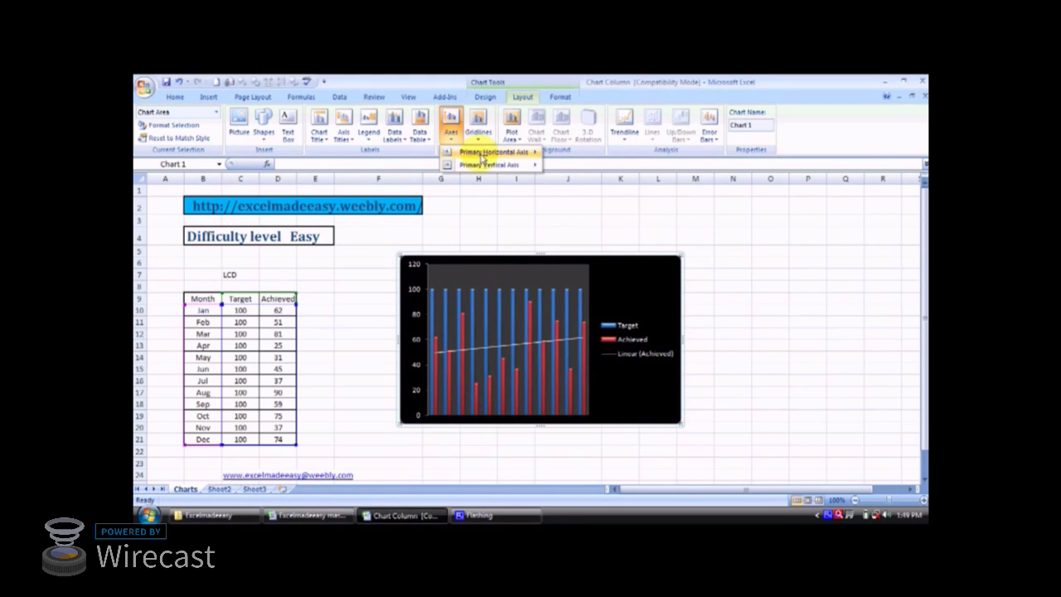
mouse_move(486, 157)
click(570, 181)
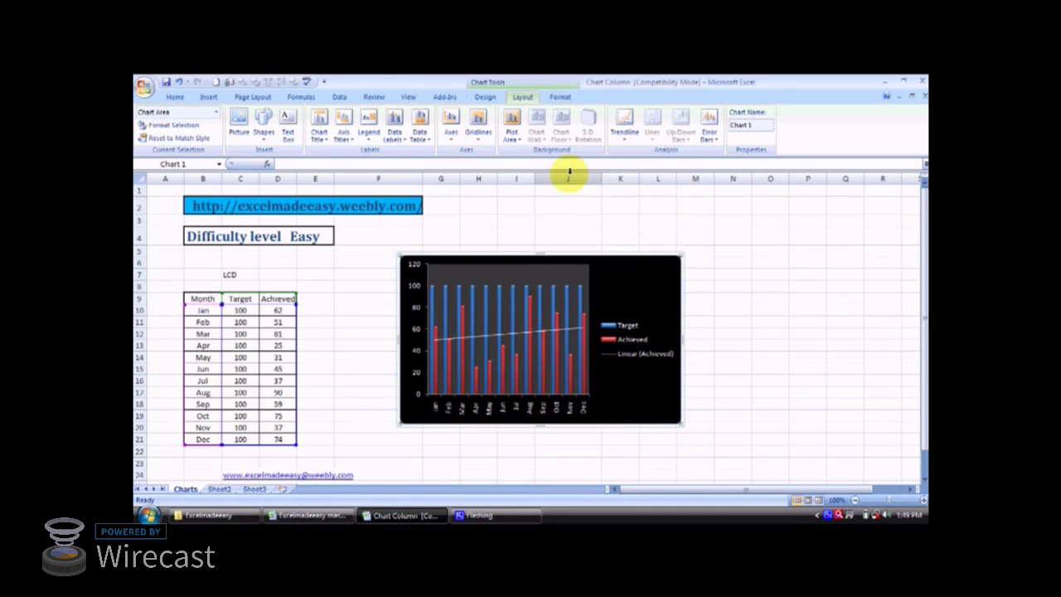
scroll(545, 218, down, 13)
click(545, 218)
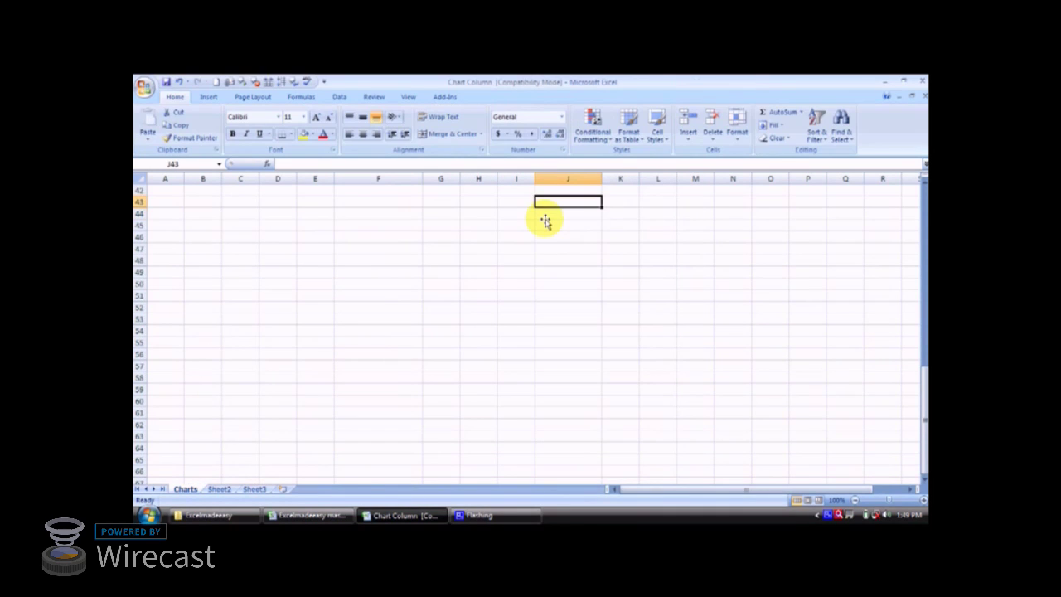
scroll(544, 218, up, 11)
key(Up)
key(Up)
key(Up)
key(Up)
key(Up)
key(Up)
key(Up)
key(Up)
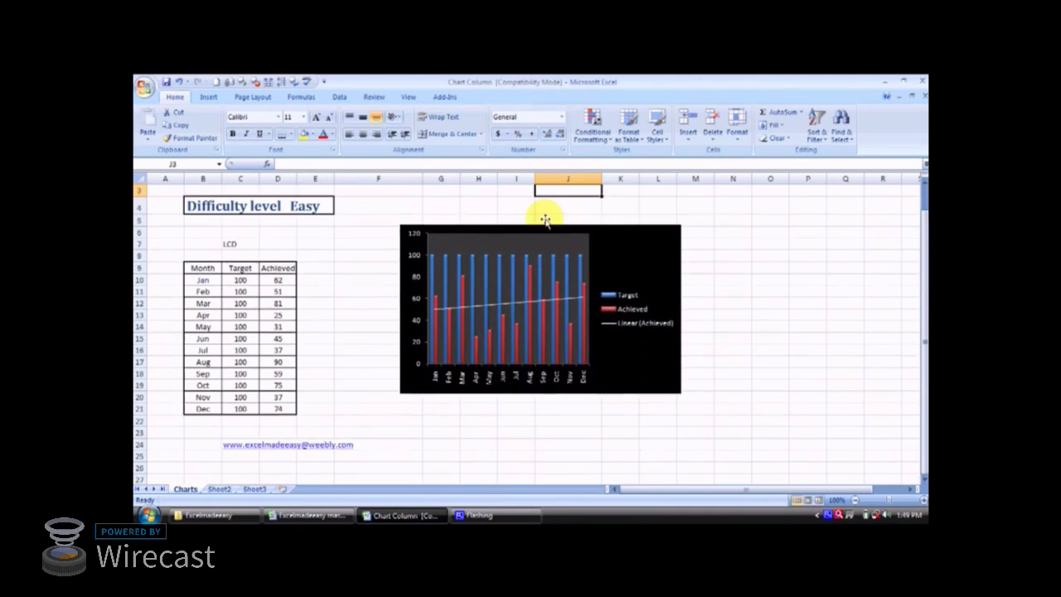
Show a data table without legend keys below the column chart, and turn it off again with None.
click(628, 263)
click(523, 98)
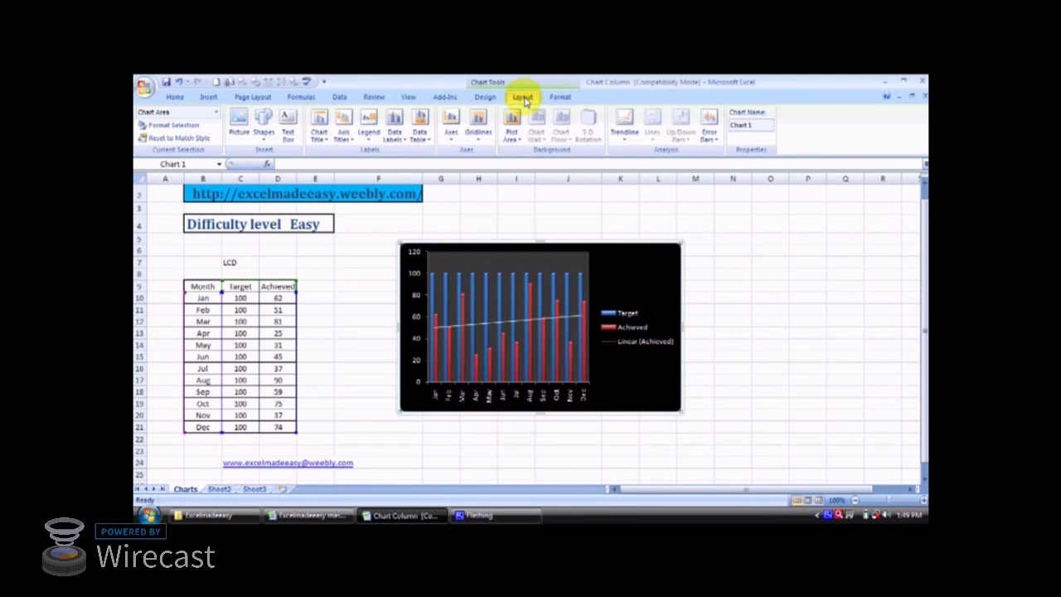
click(421, 133)
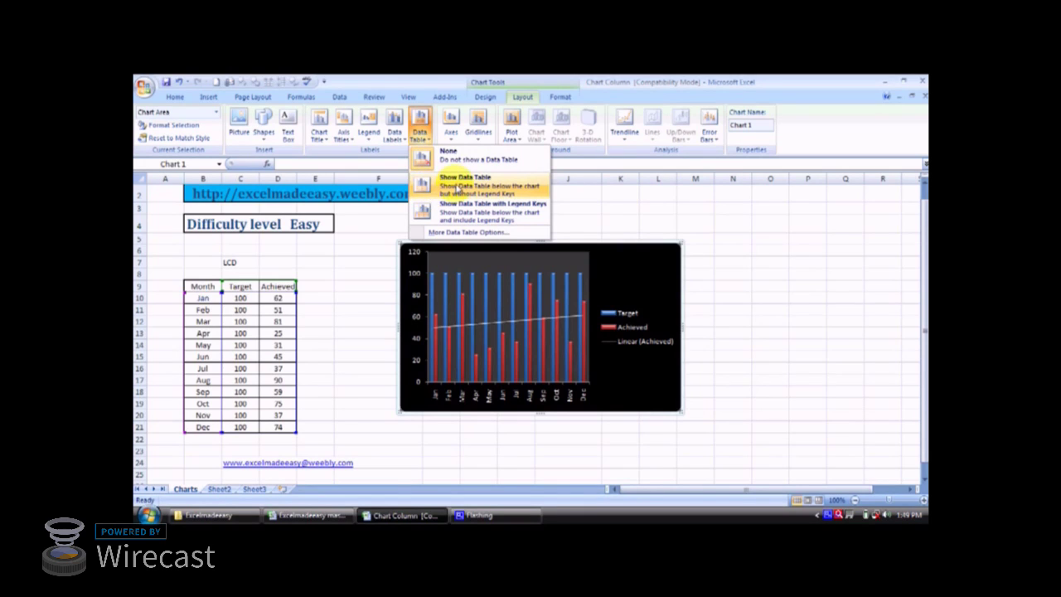
click(431, 189)
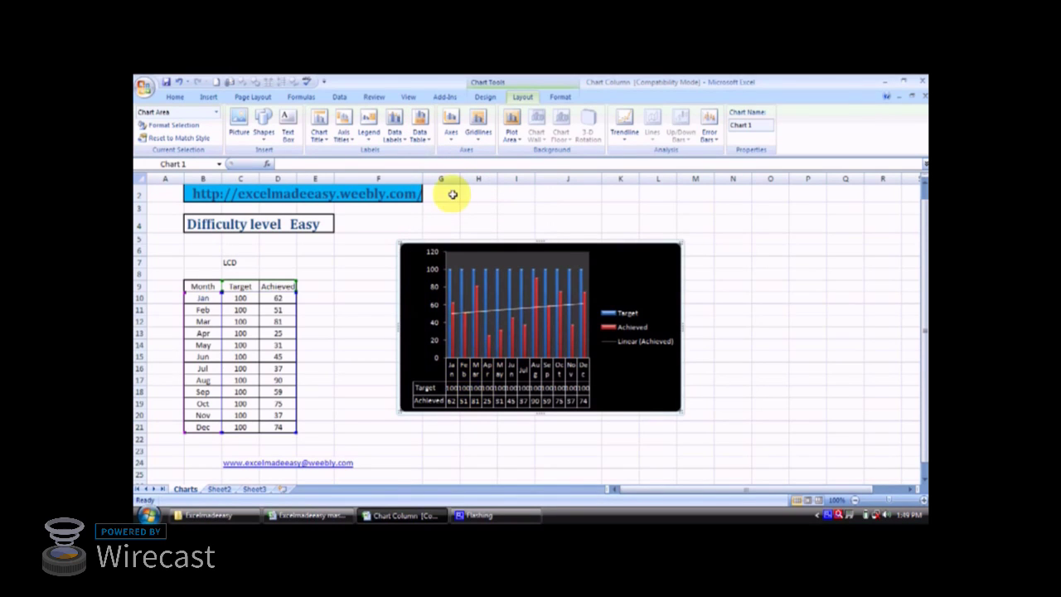
click(419, 131)
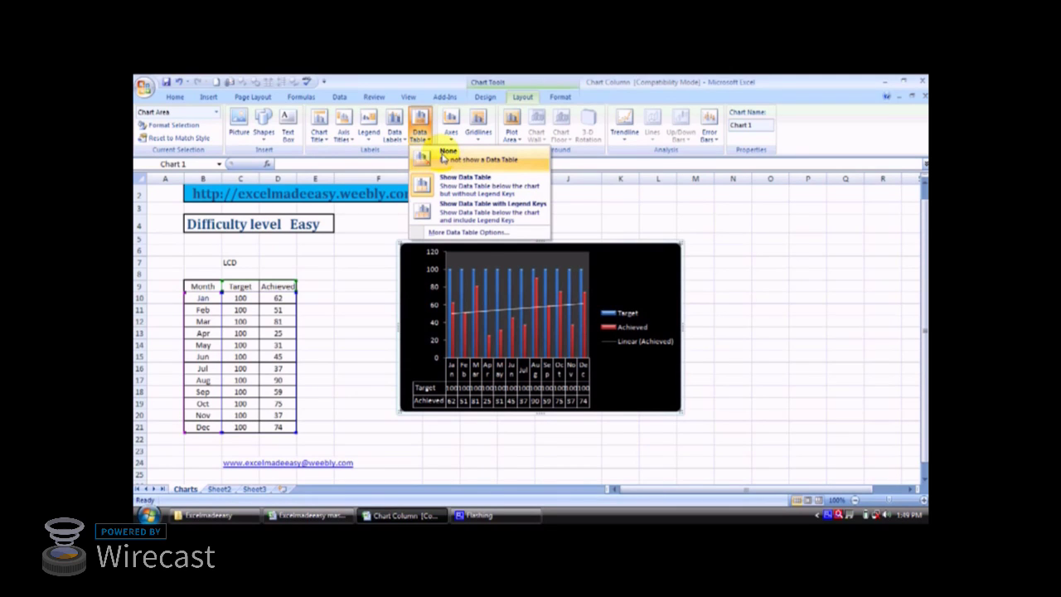
click(446, 155)
Try centered data labels on the column chart, and switch them to the Outside End position.
click(396, 134)
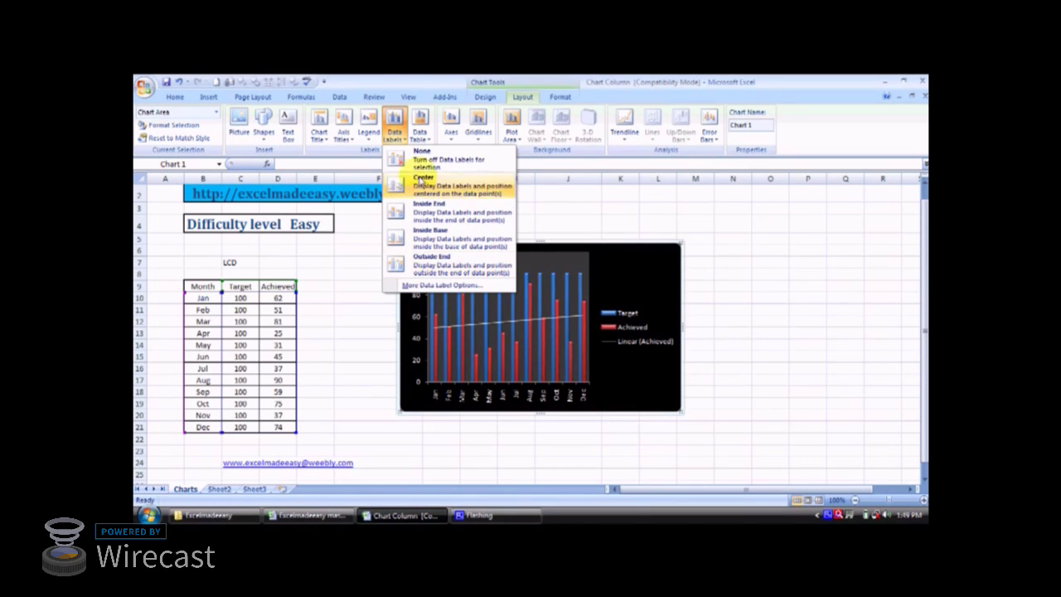
click(418, 189)
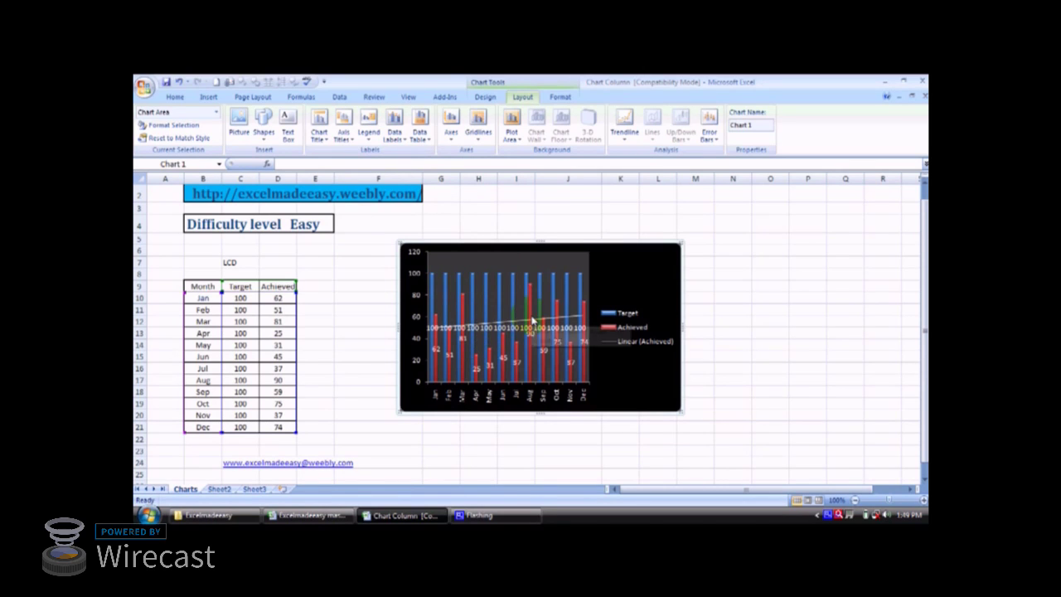
click(405, 141)
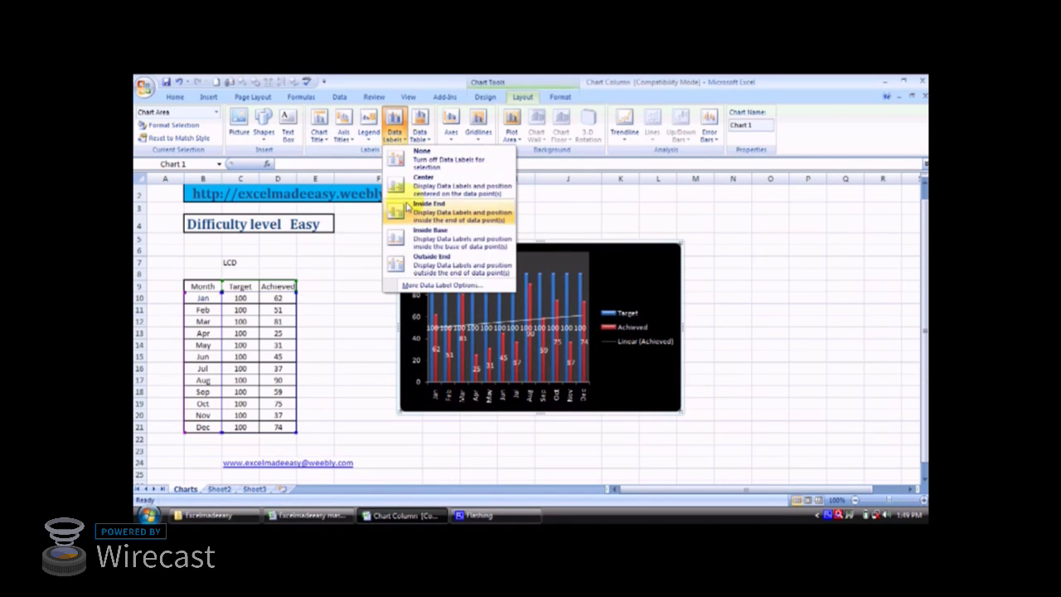
click(430, 258)
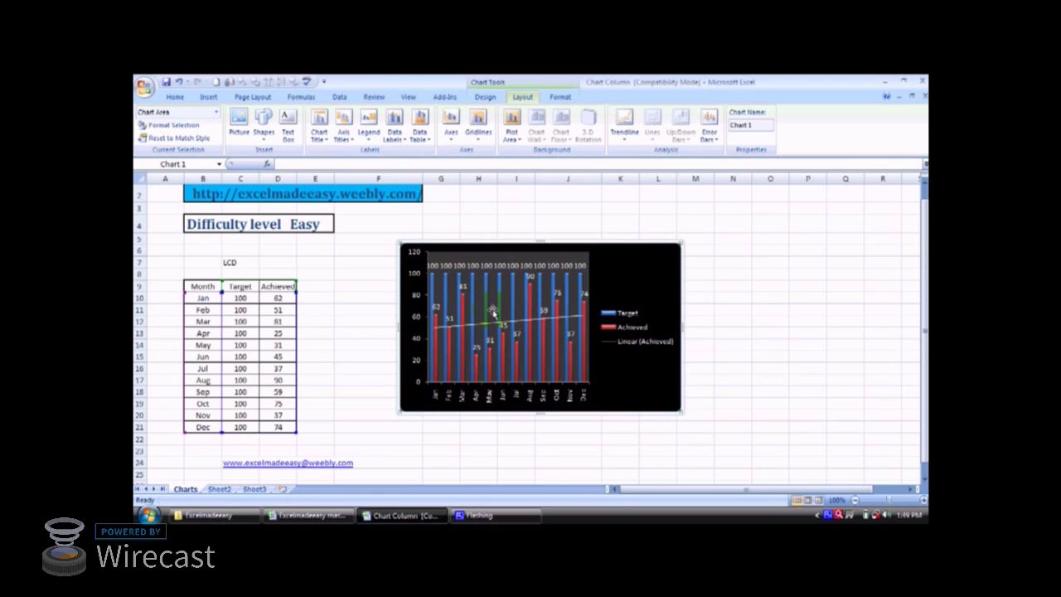
Turn off the column chart's legend, and restore it with Show Legend at Right.
click(371, 136)
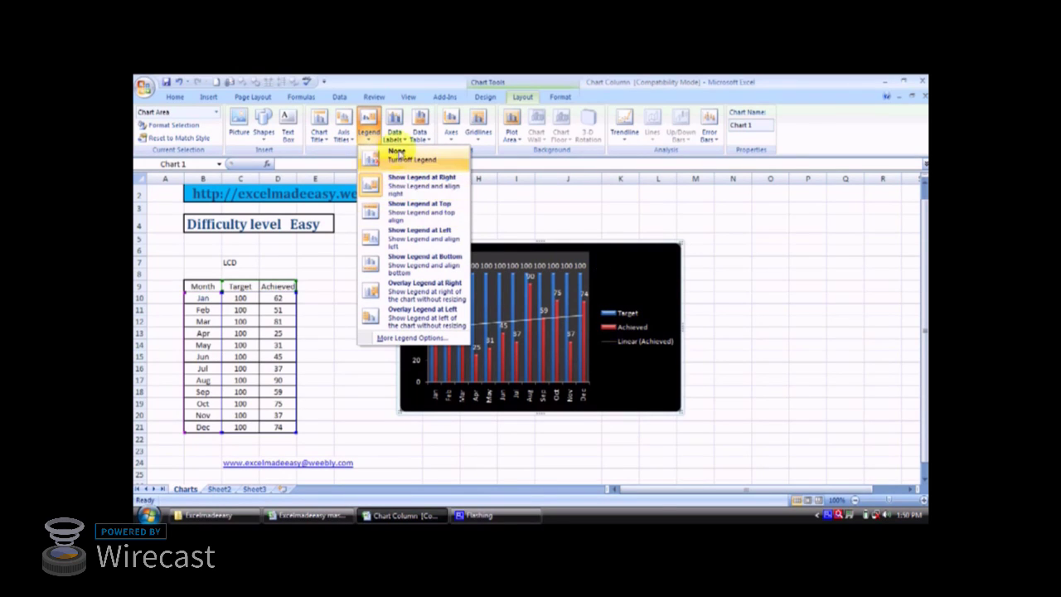
click(396, 152)
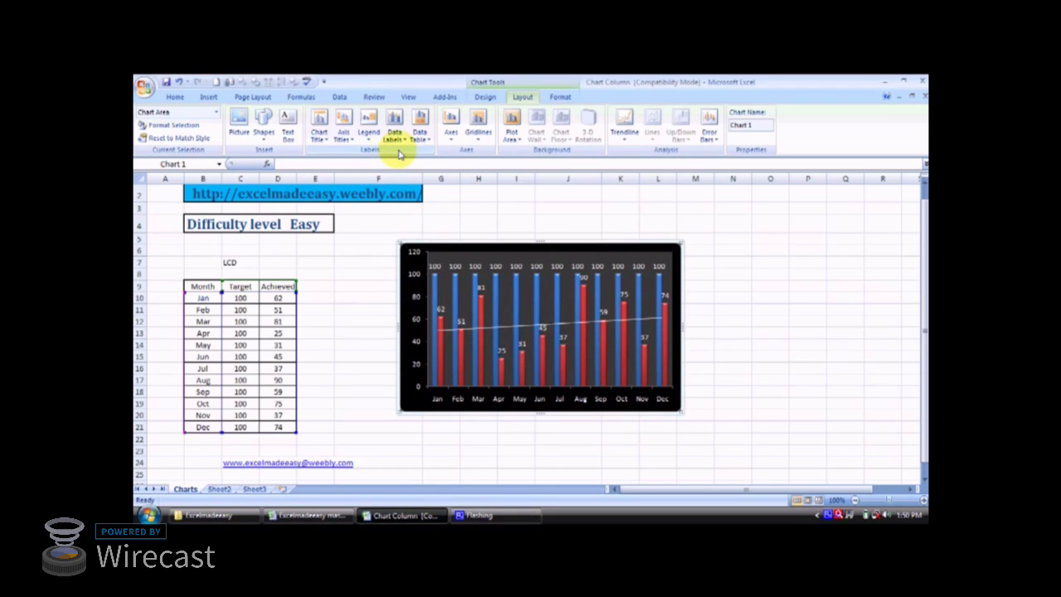
click(368, 137)
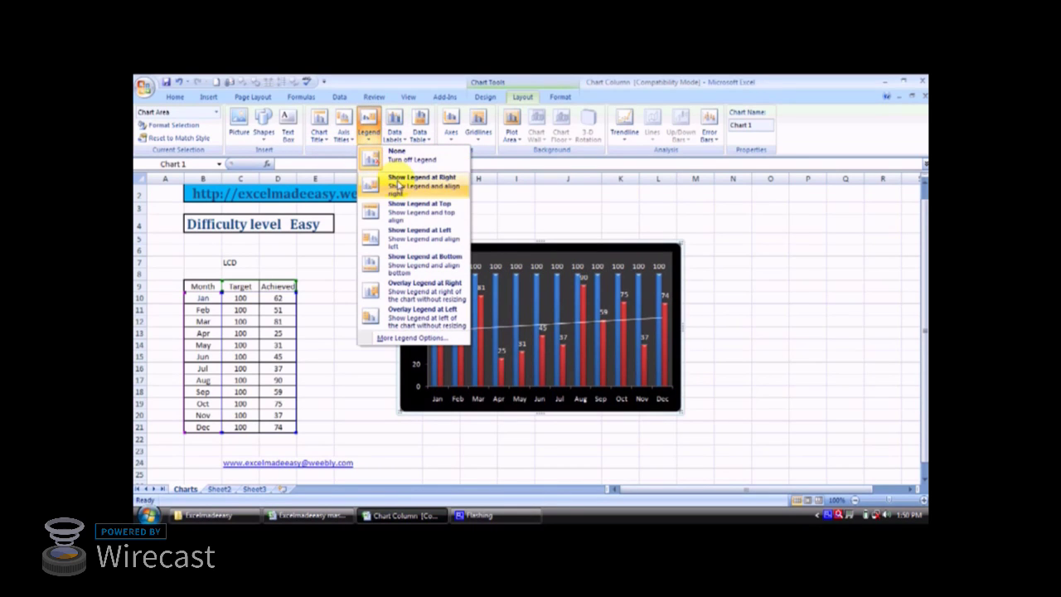
click(398, 184)
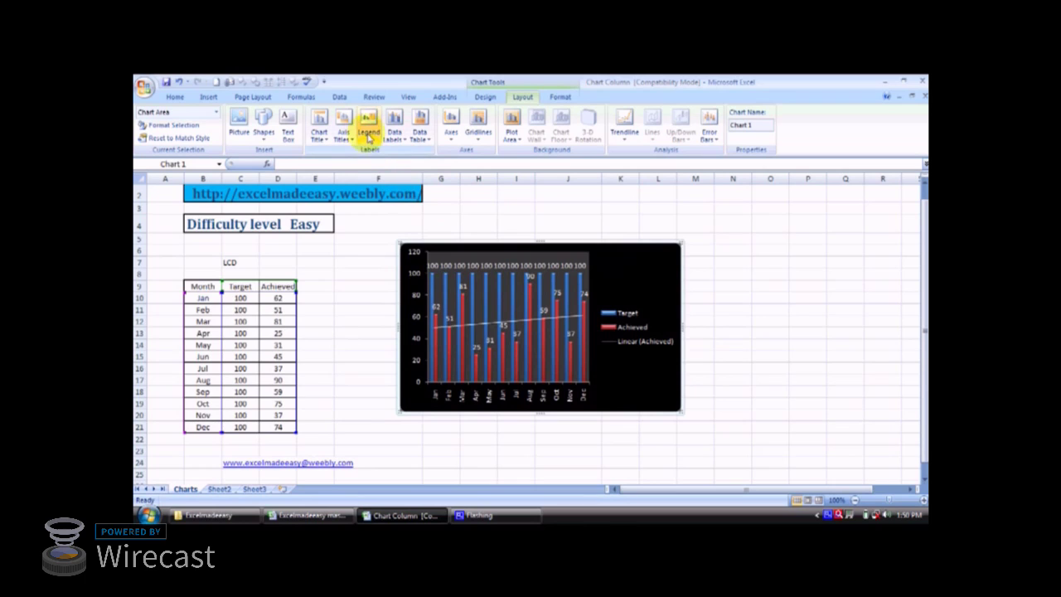
Try the column chart's legend in the Top, Left and Bottom placements, one after another.
click(368, 137)
click(405, 211)
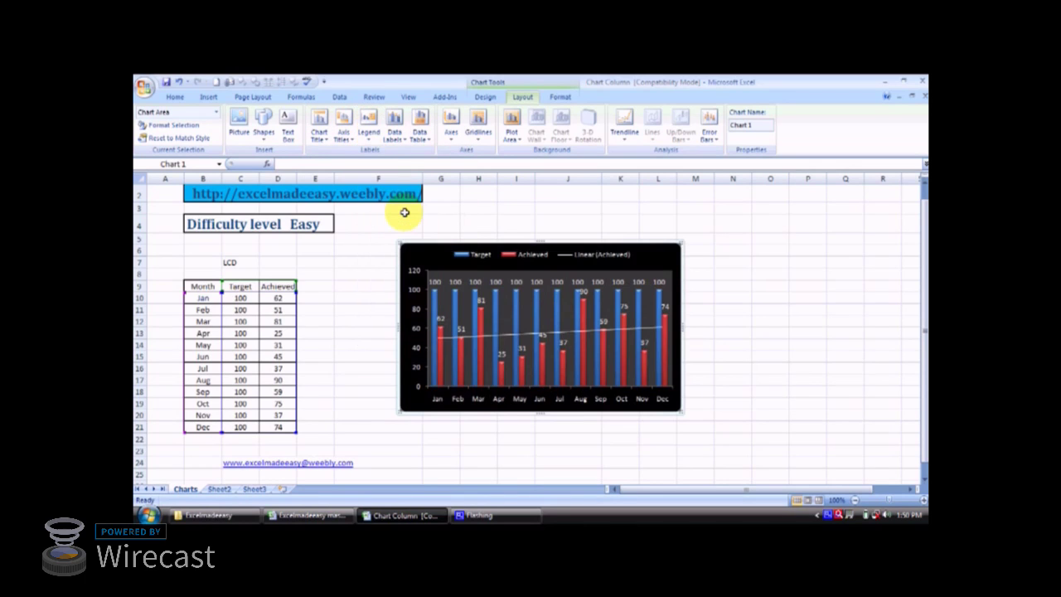
click(368, 134)
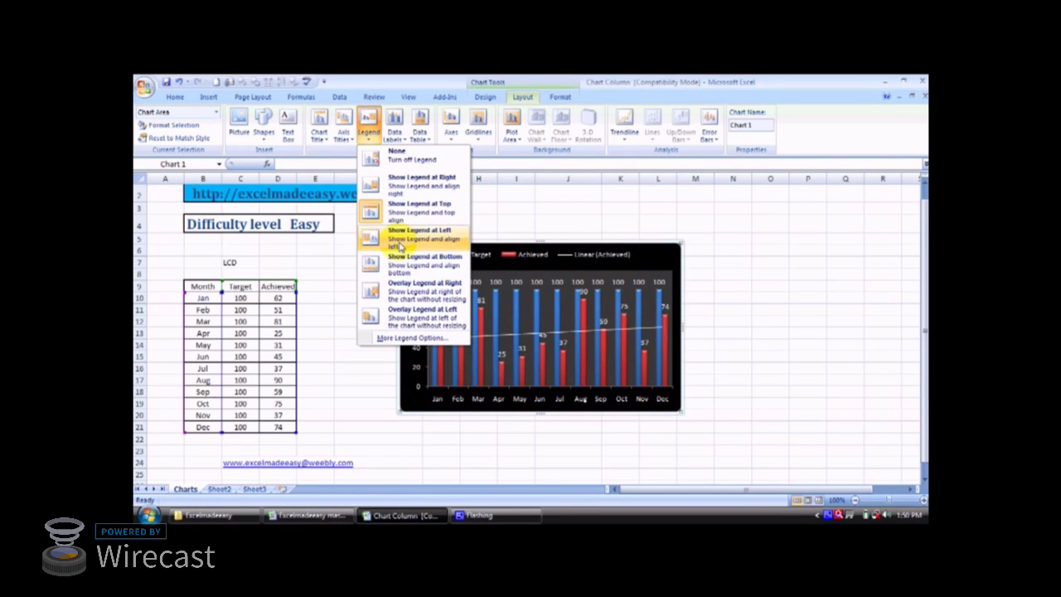
click(400, 244)
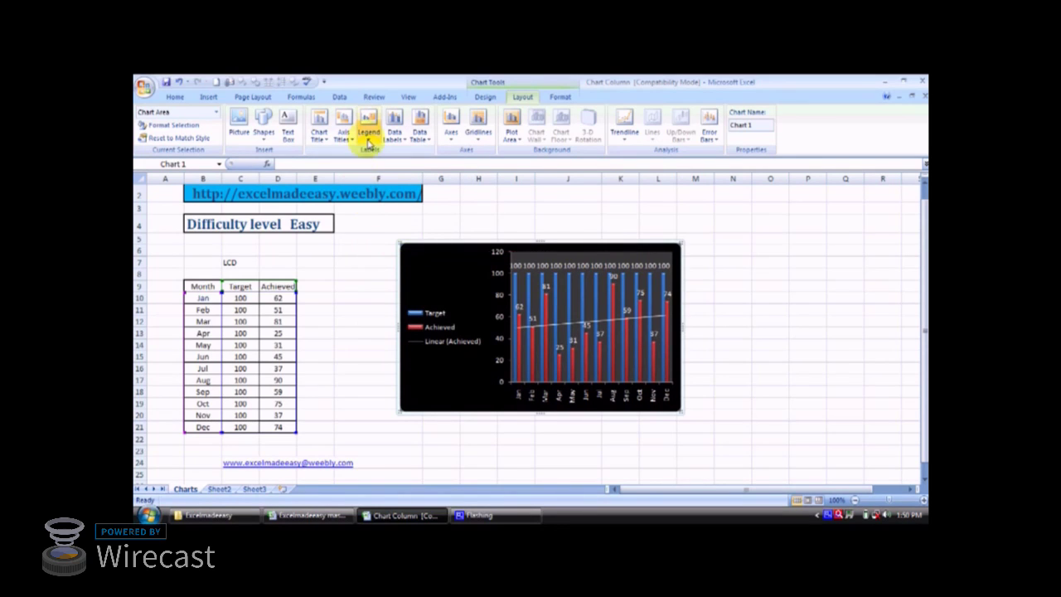
click(368, 139)
click(401, 270)
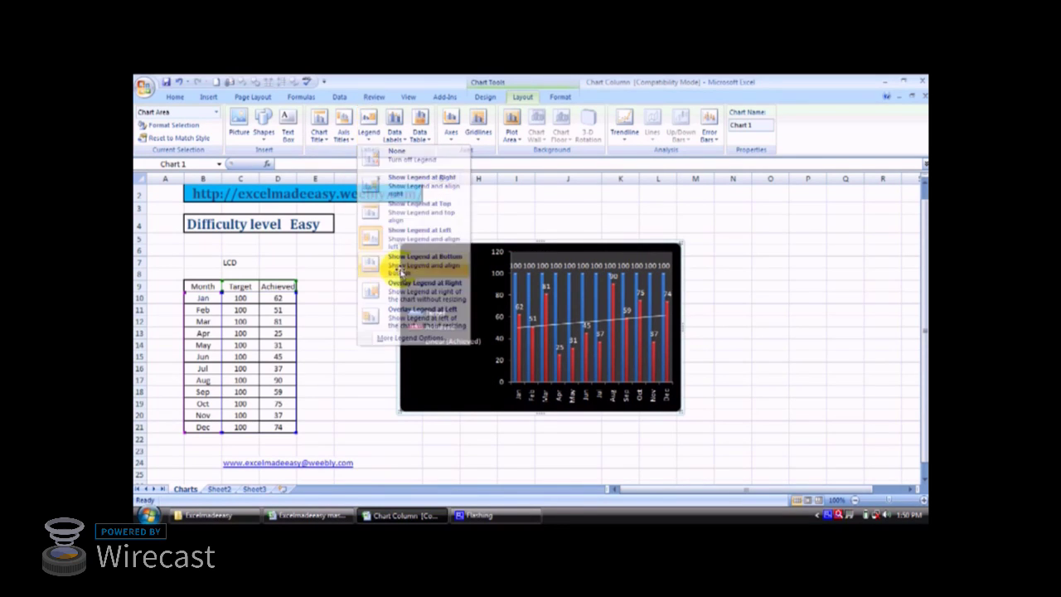
Try the Overlay Legend at Right and Overlay Legend at Left options, and return the legend to Show Legend at Right.
click(369, 137)
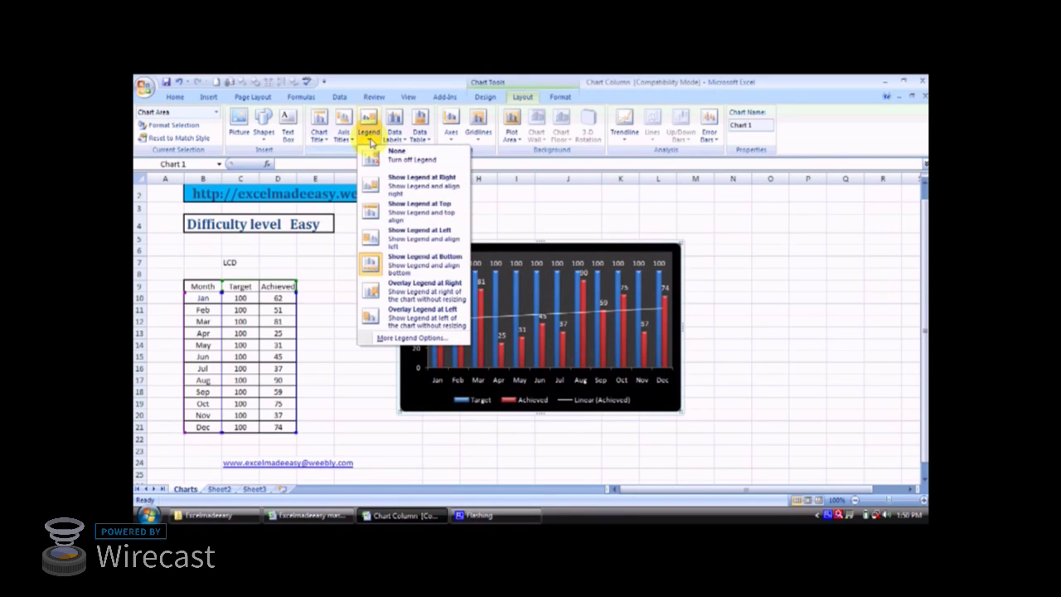
click(396, 294)
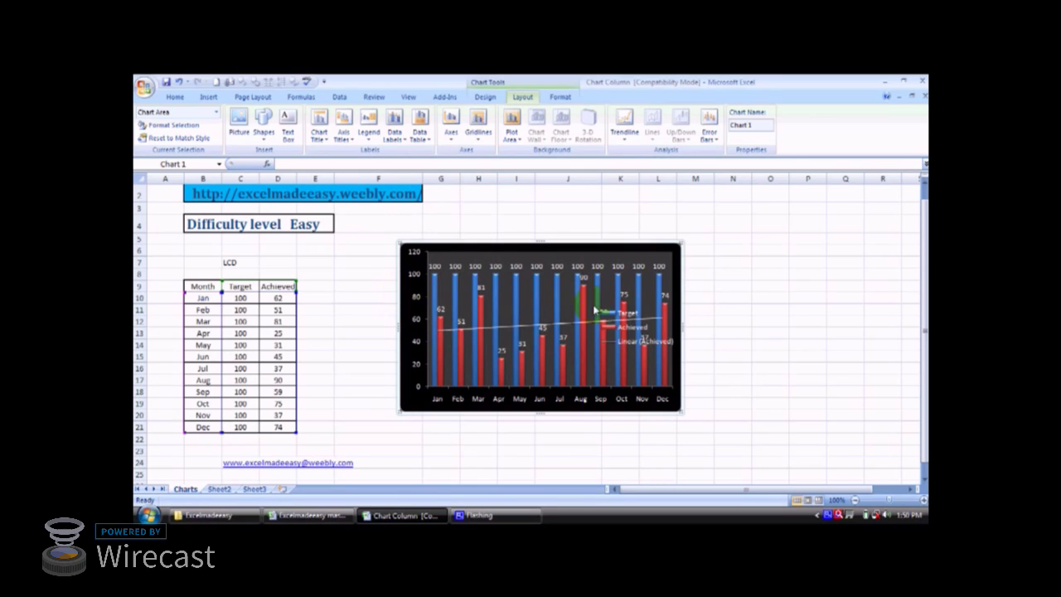
click(346, 139)
click(369, 135)
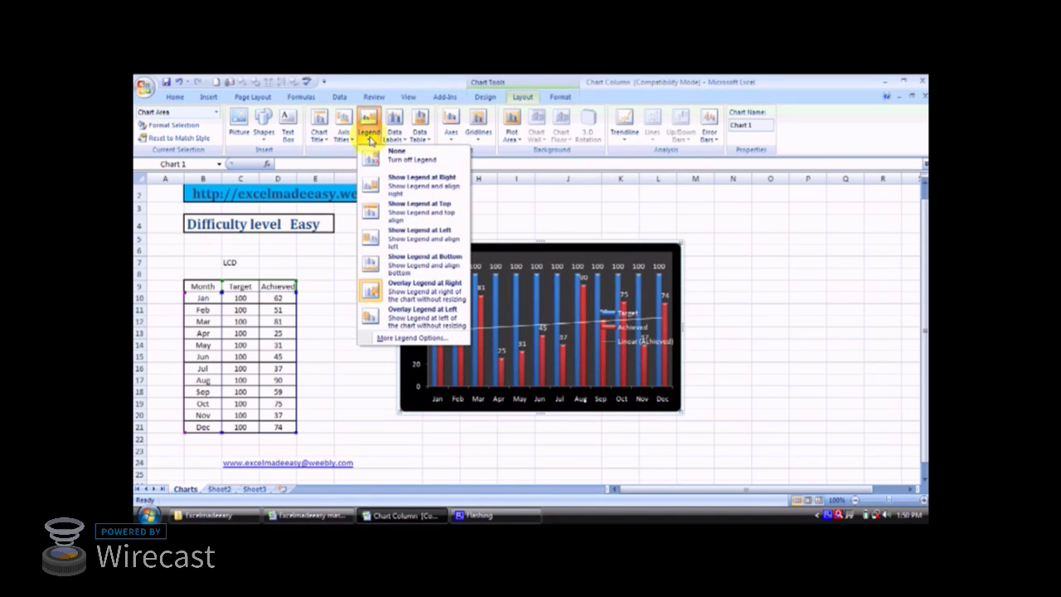
click(406, 313)
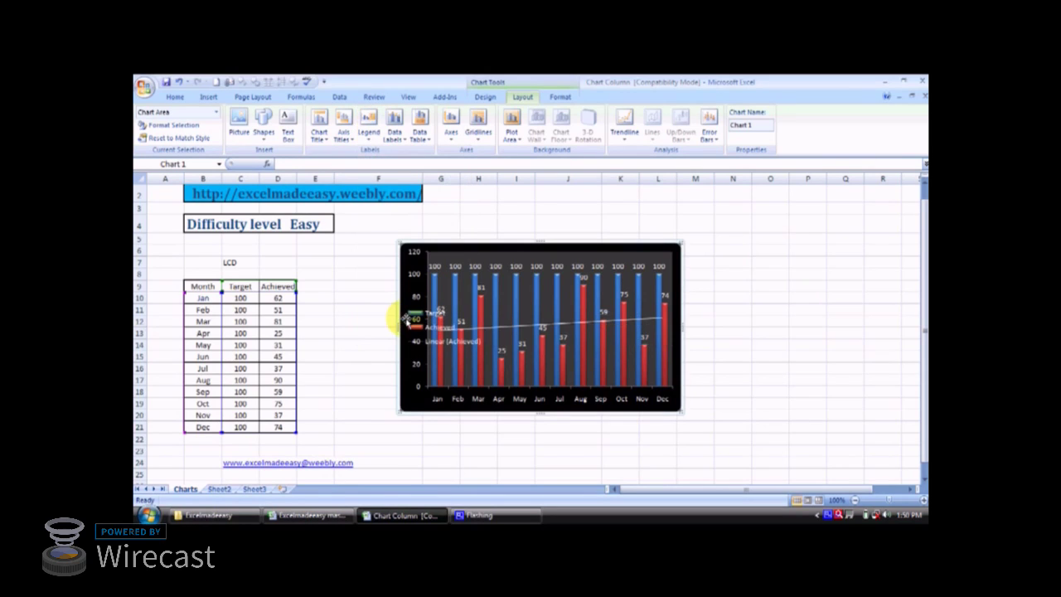
click(369, 135)
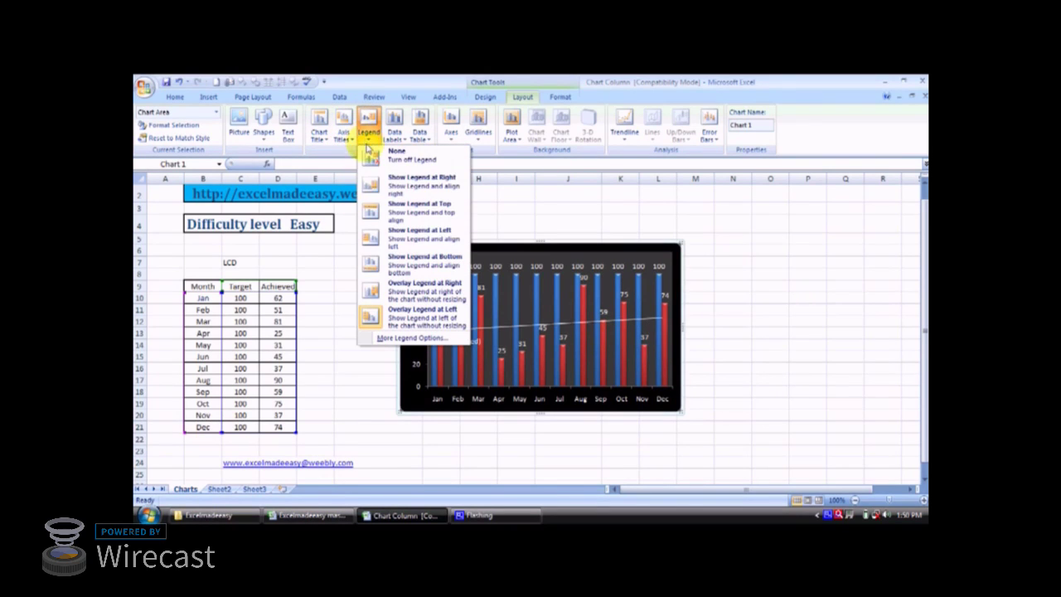
click(402, 182)
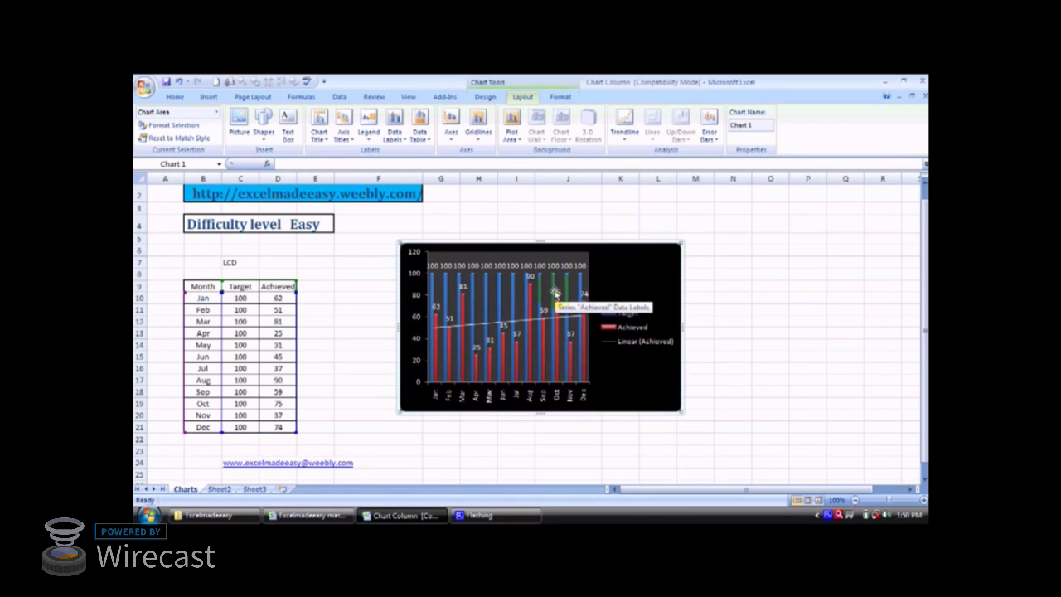
Delete the legend from the column chart, undo the deletion, and deselect the chart.
click(634, 313)
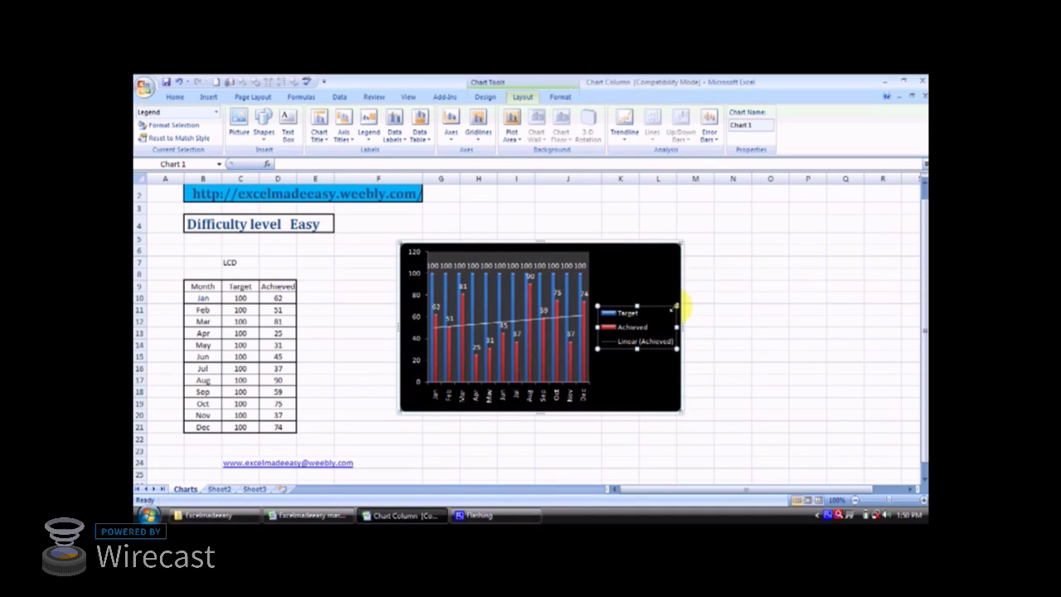
key(Delete)
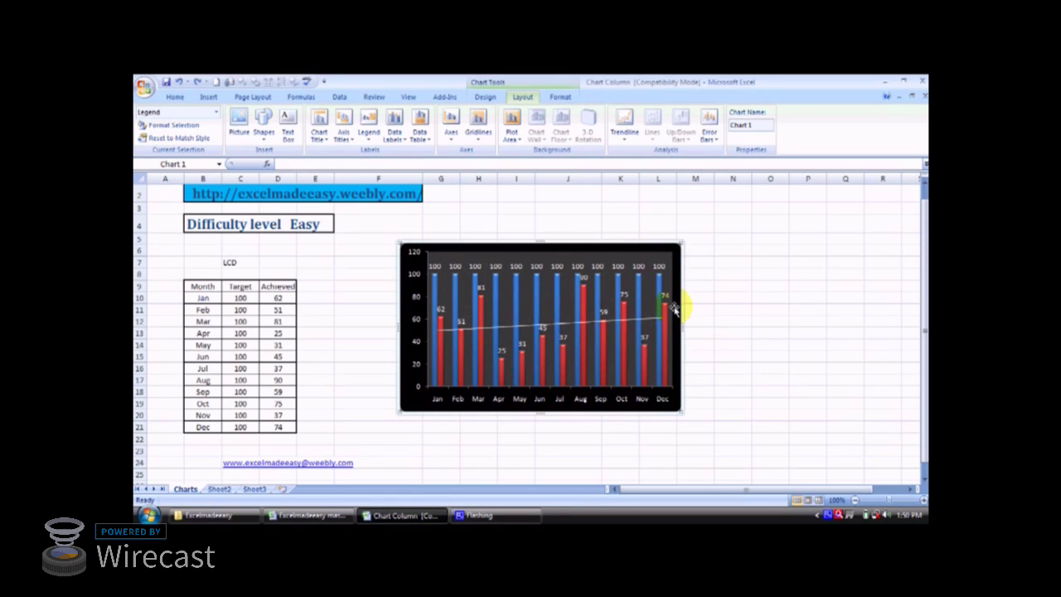
key(ctrl+z)
click(528, 208)
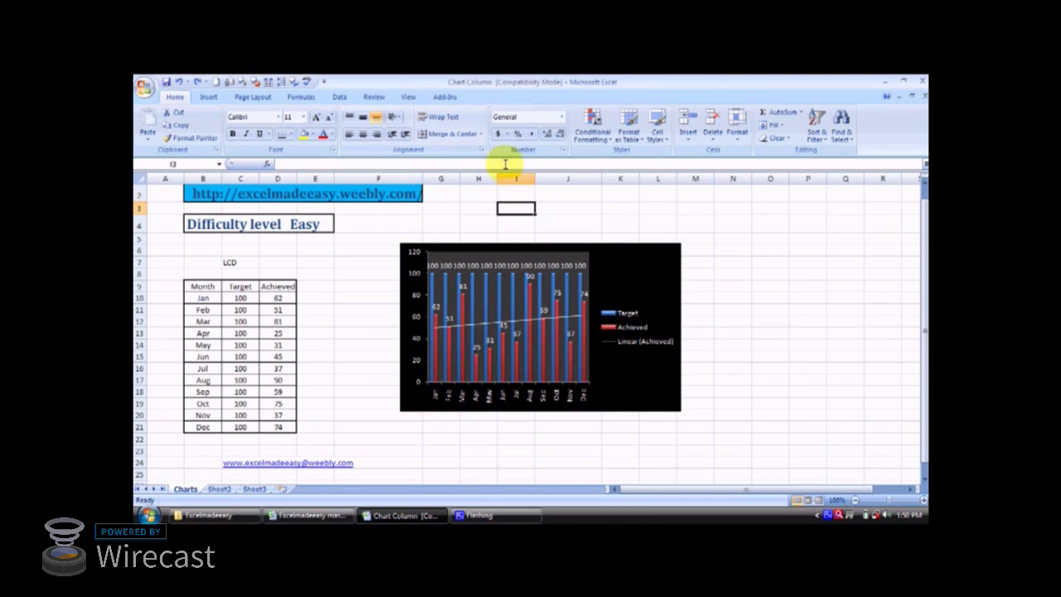
Add a primary horizontal axis title to the column chart with the Title Below Axis option.
click(629, 262)
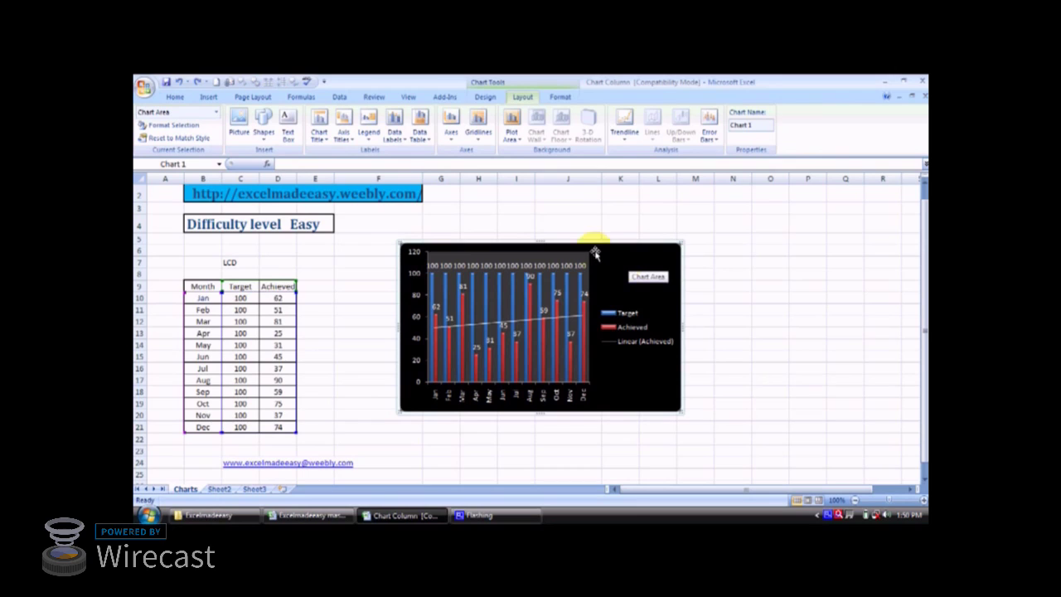
click(373, 144)
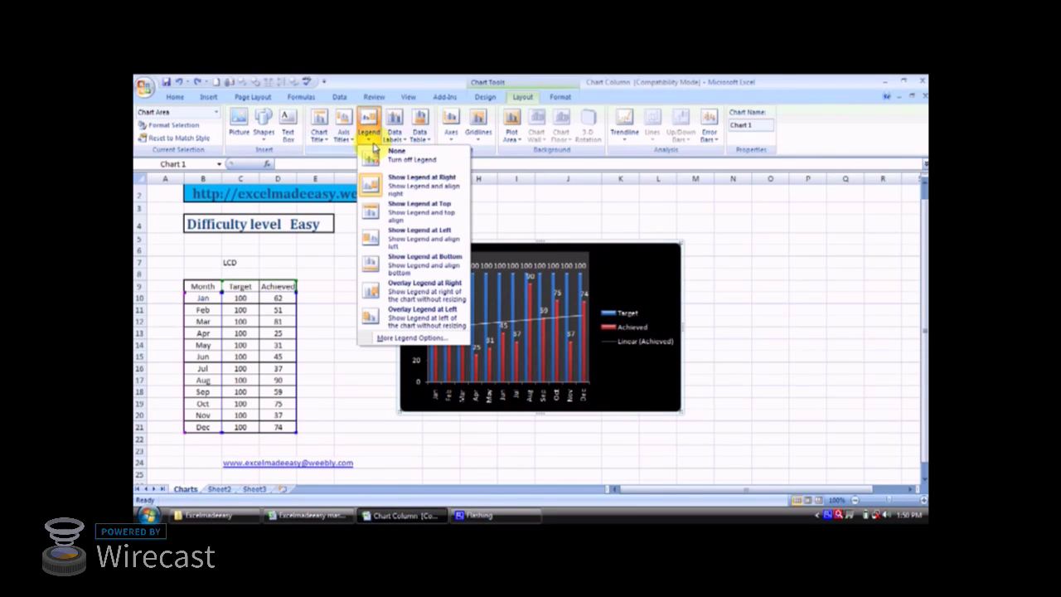
click(341, 138)
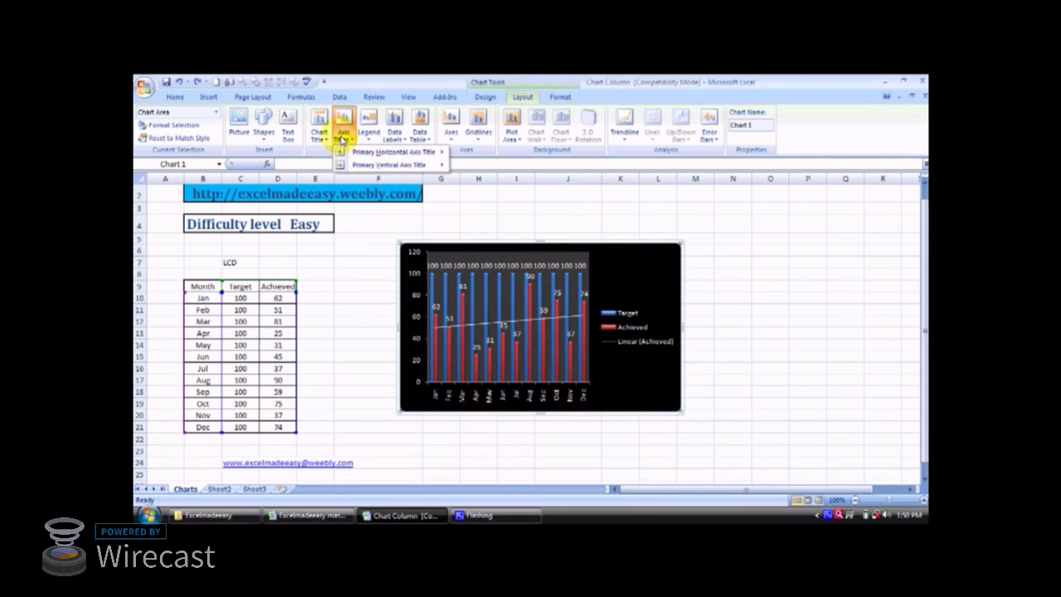
mouse_move(354, 152)
mouse_move(381, 164)
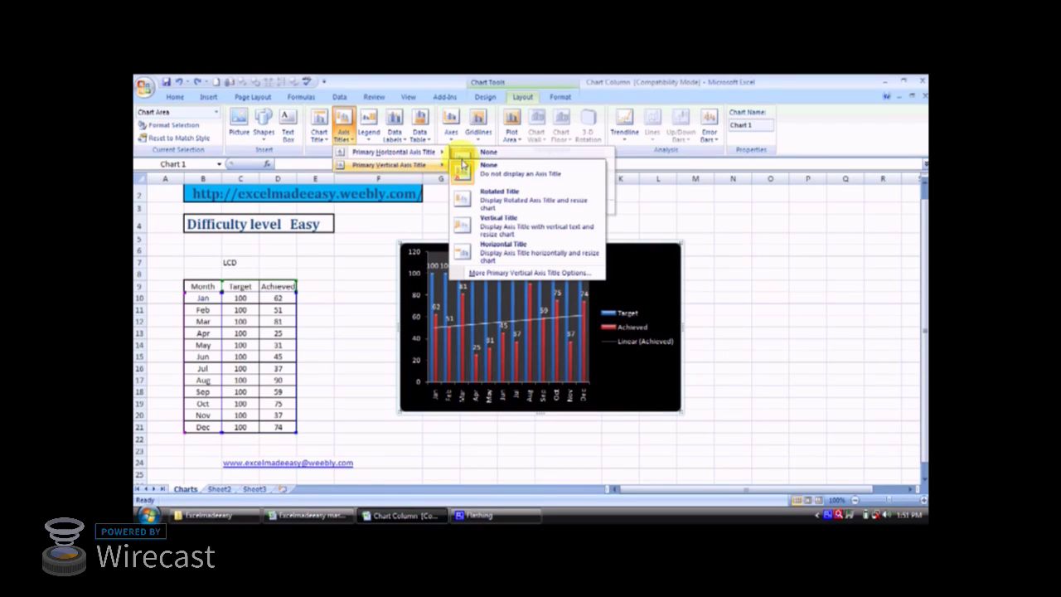
mouse_move(438, 152)
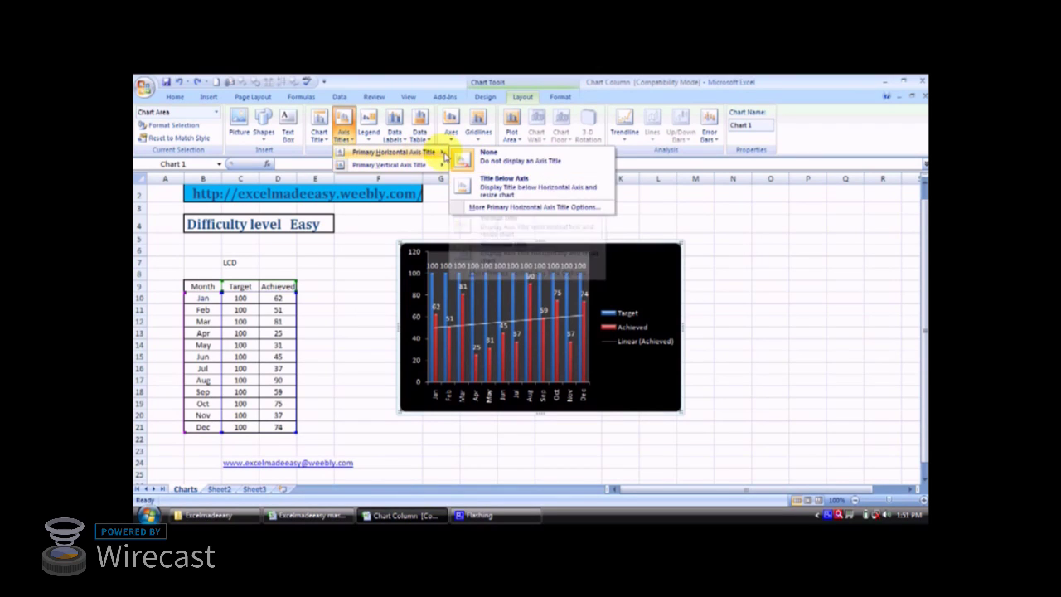
click(487, 180)
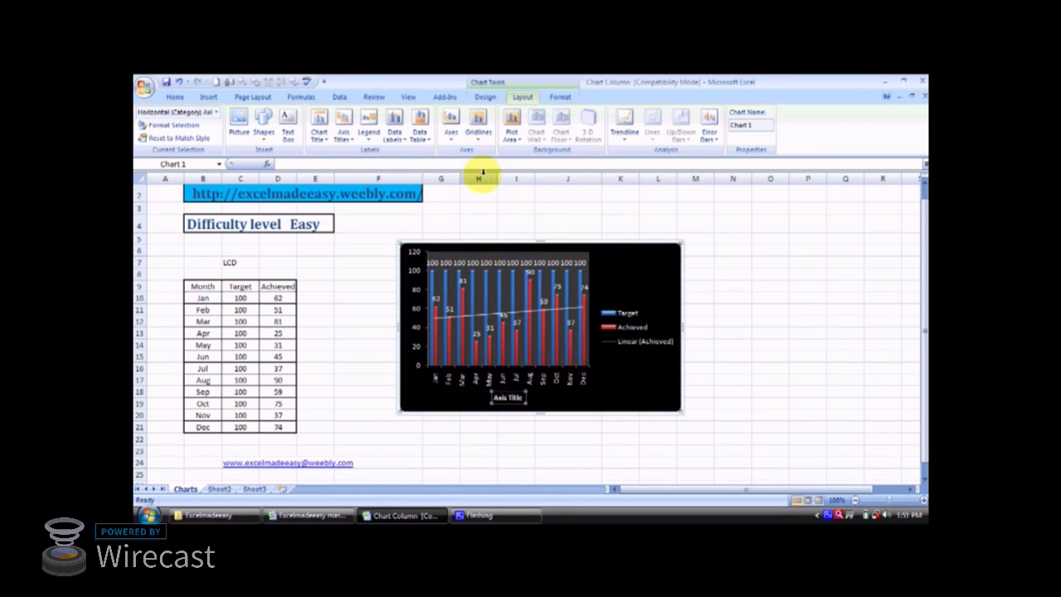
click(319, 126)
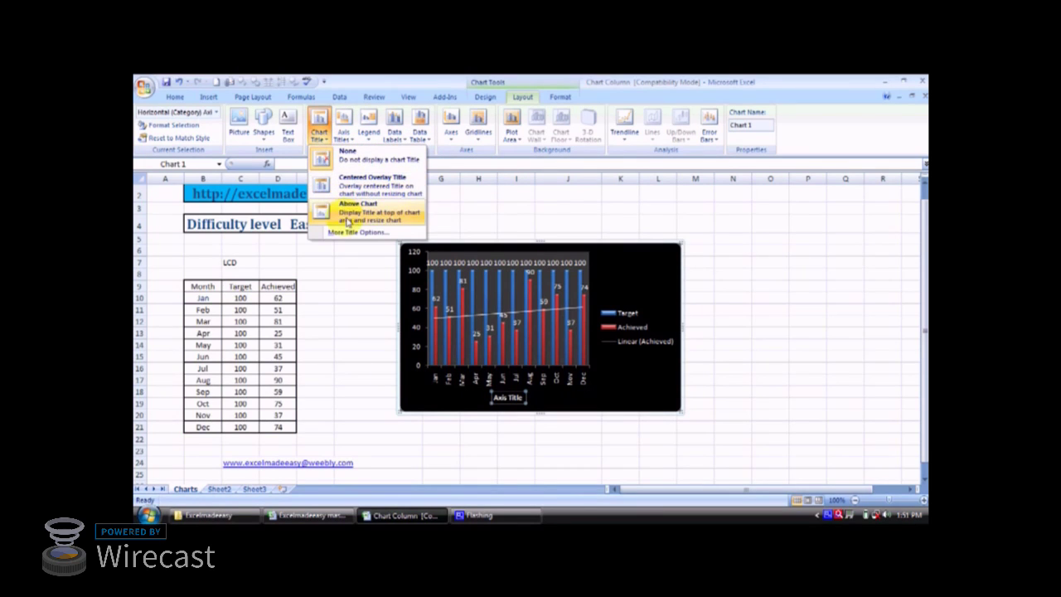
click(464, 198)
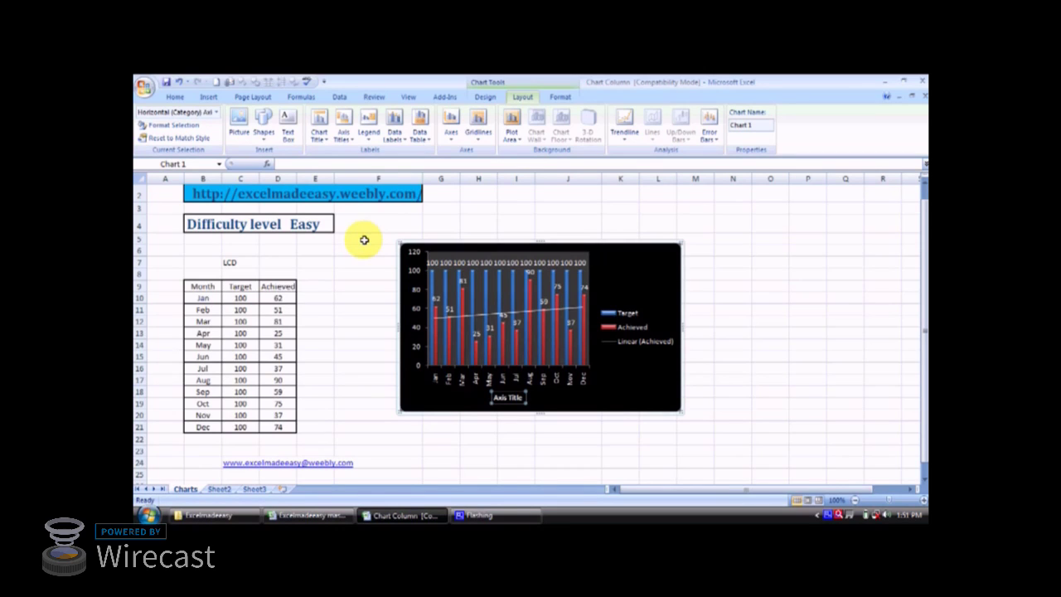
scroll(364, 239, down, 1)
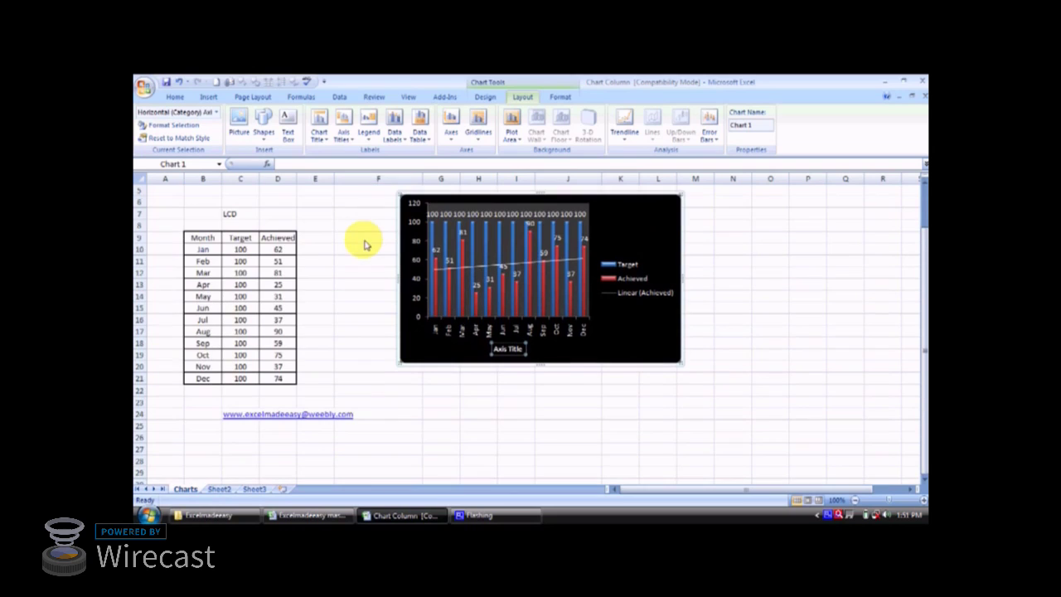
key(Down)
key(Down)
key(Down)
key(Down)
key(Down)
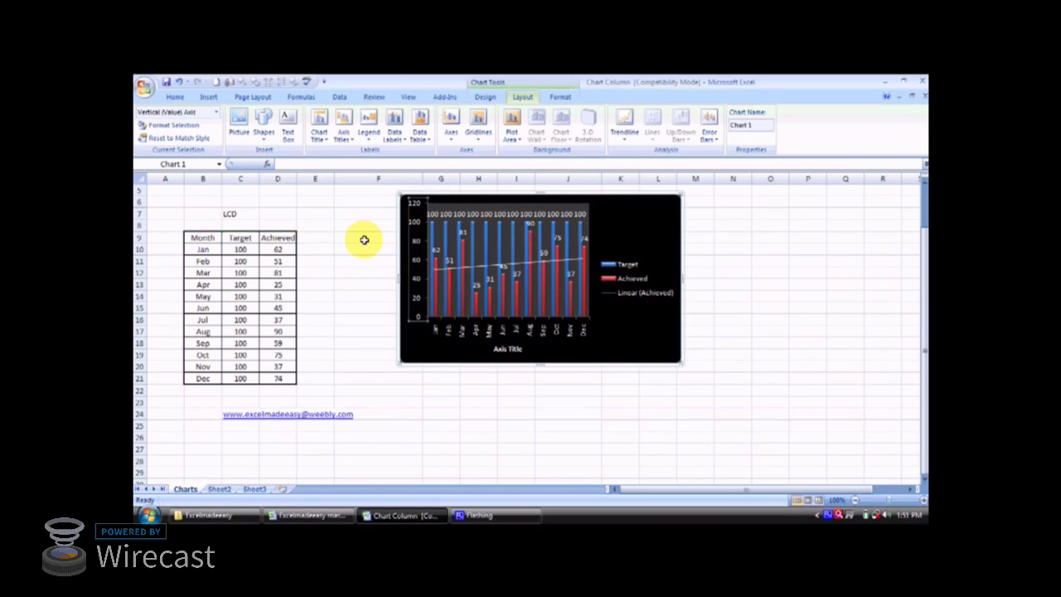
key(Down)
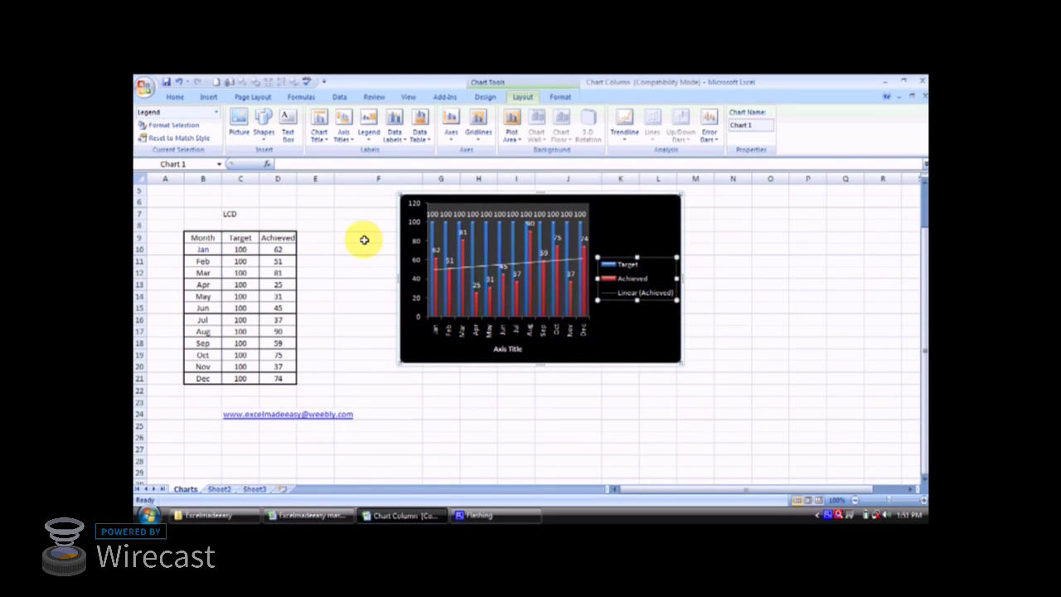
key(Down)
key(Down)
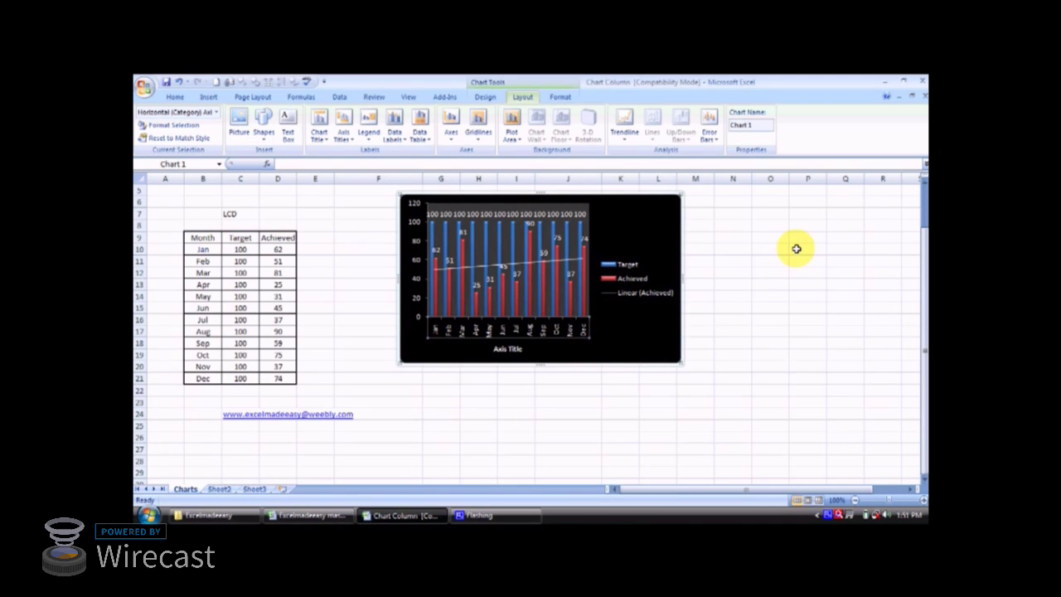
click(925, 183)
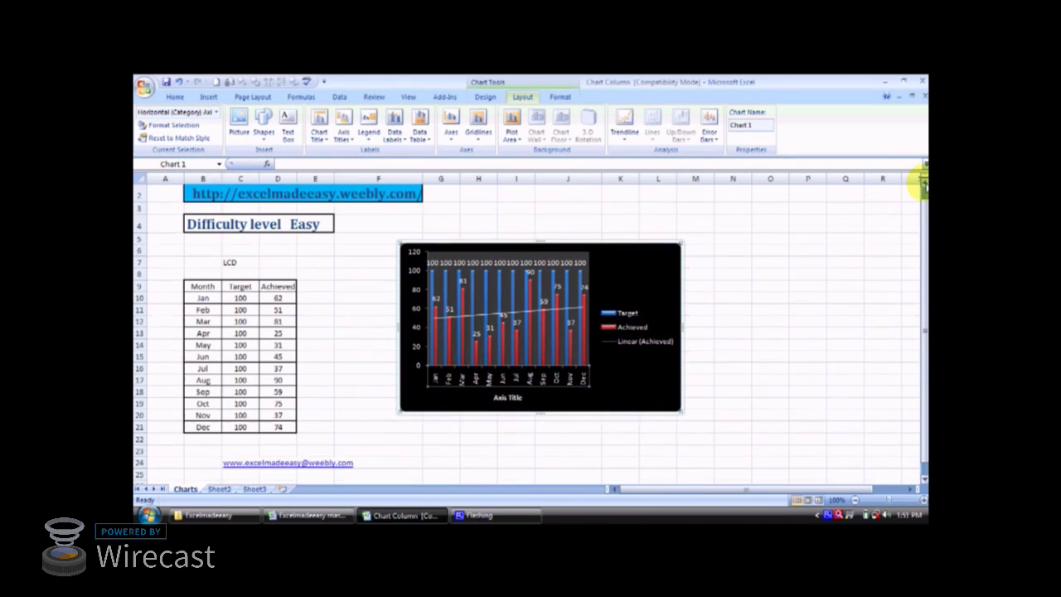
click(924, 183)
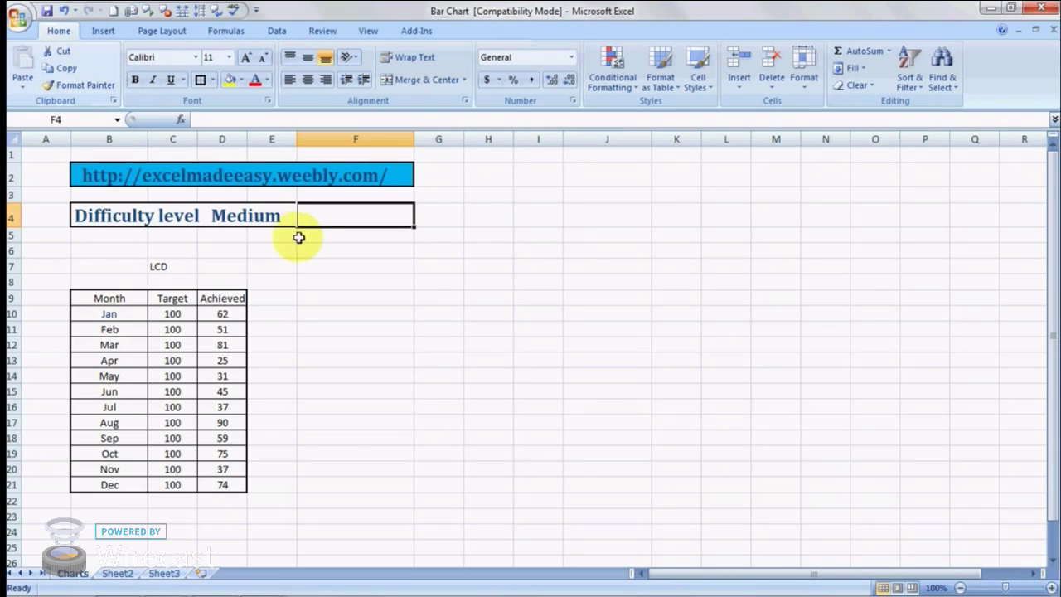
click(370, 286)
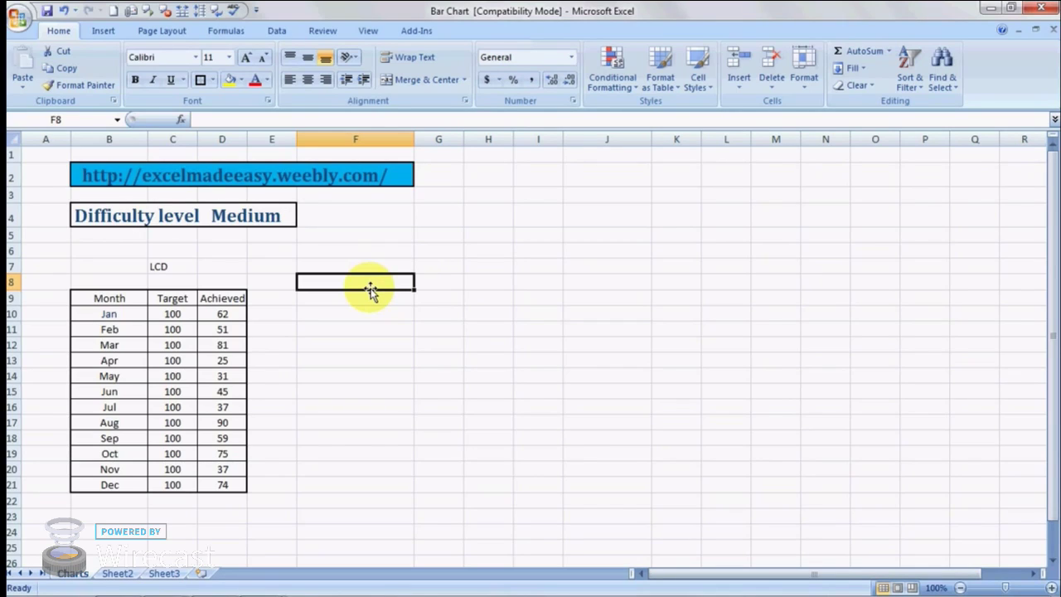
click(95, 295)
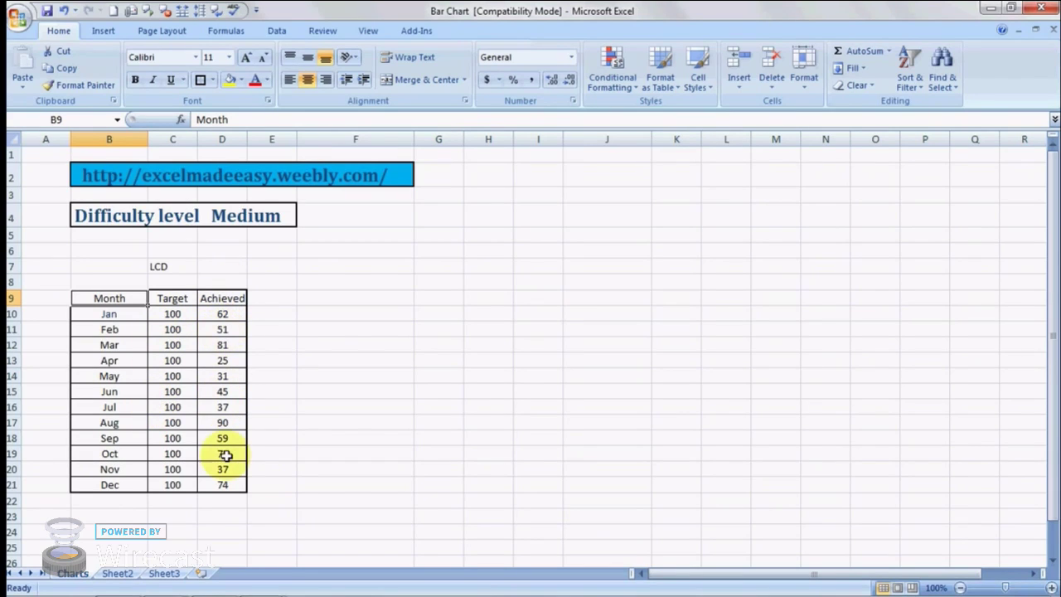
Insert an empty 2-D clustered bar chart on the Bar Chart workbook's sheet, starting from the blank cell G9.
click(434, 388)
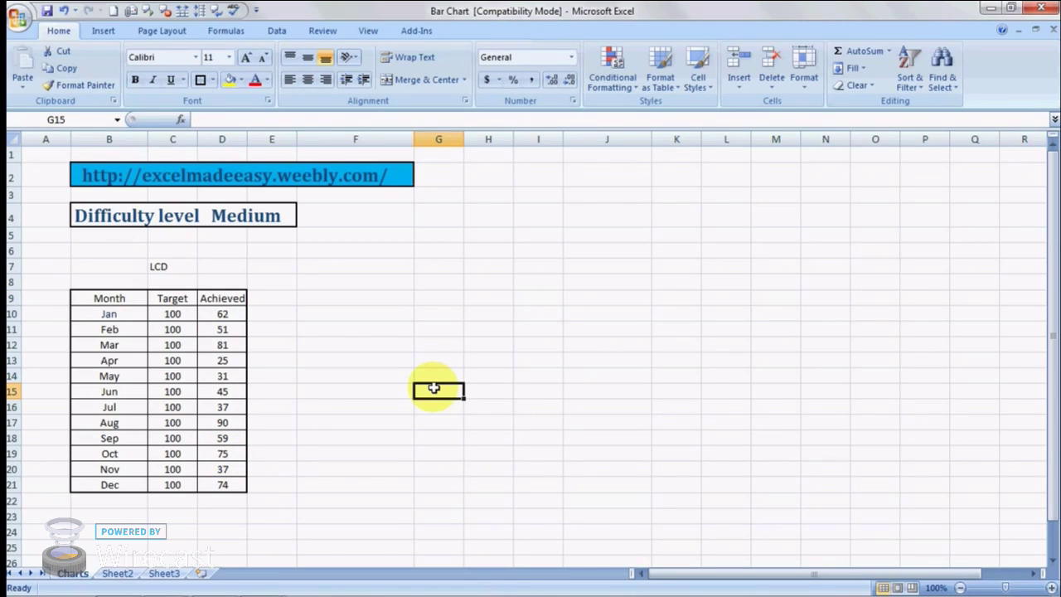
key(Up)
key(Up)
key(Up)
key(Up)
key(Up)
key(Up)
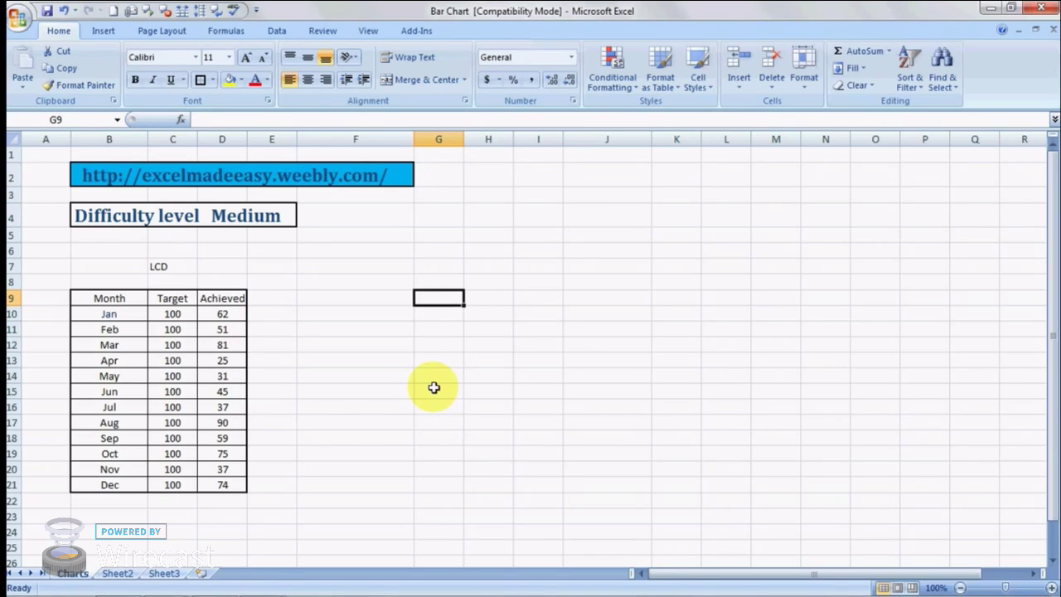
click(101, 30)
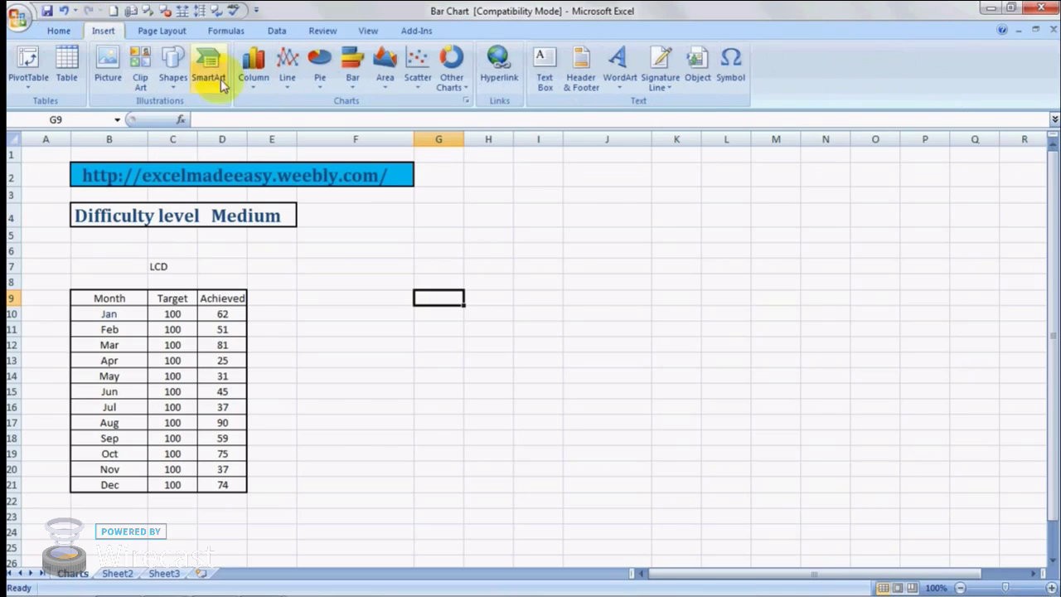
click(352, 81)
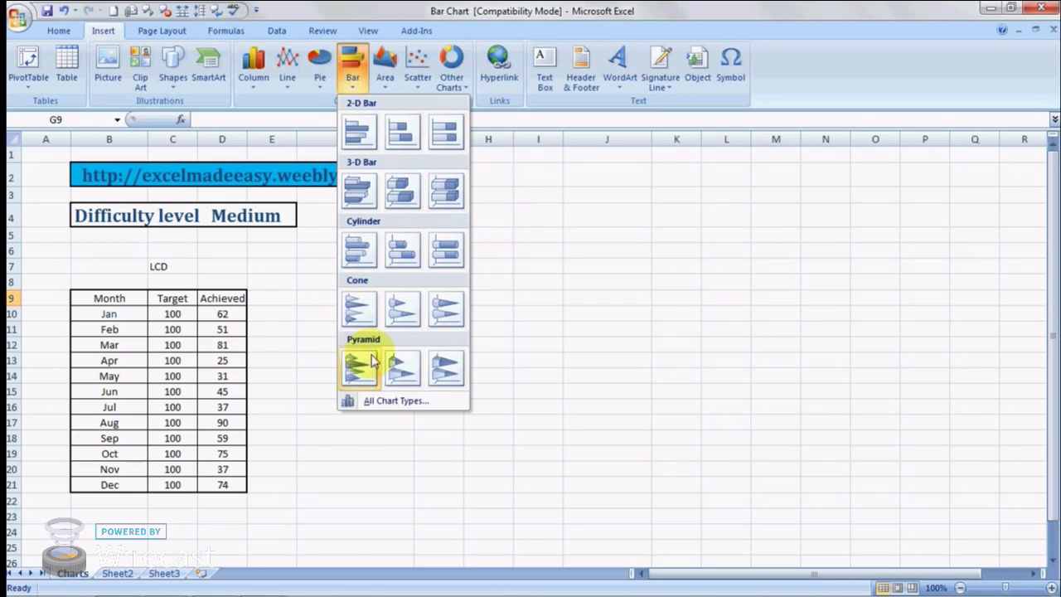
click(355, 133)
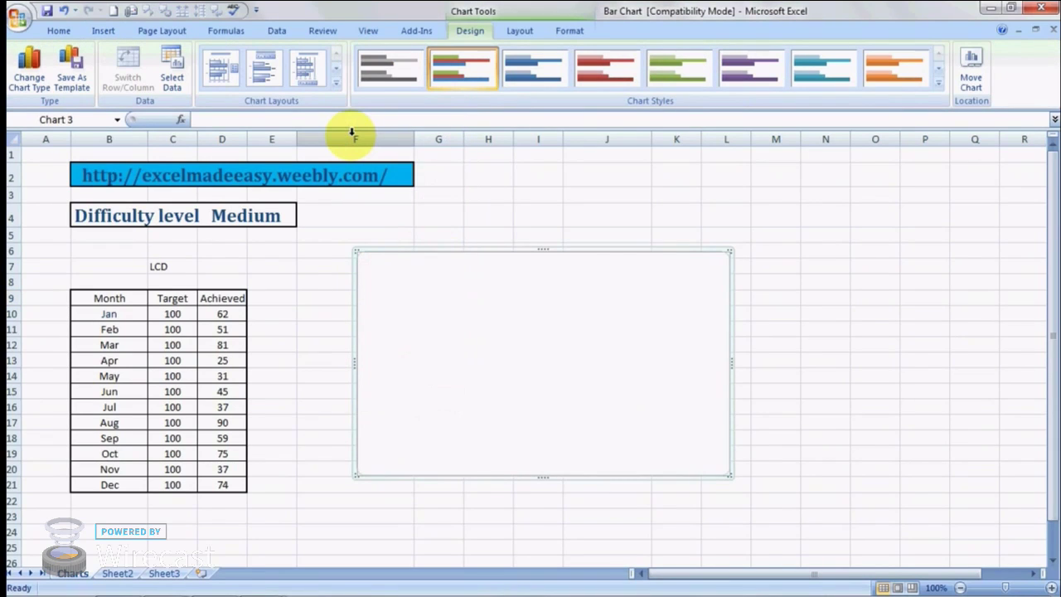
Set the bar chart's data range to B9:D21, covering the Month, Target and Achieved columns.
right_click(643, 361)
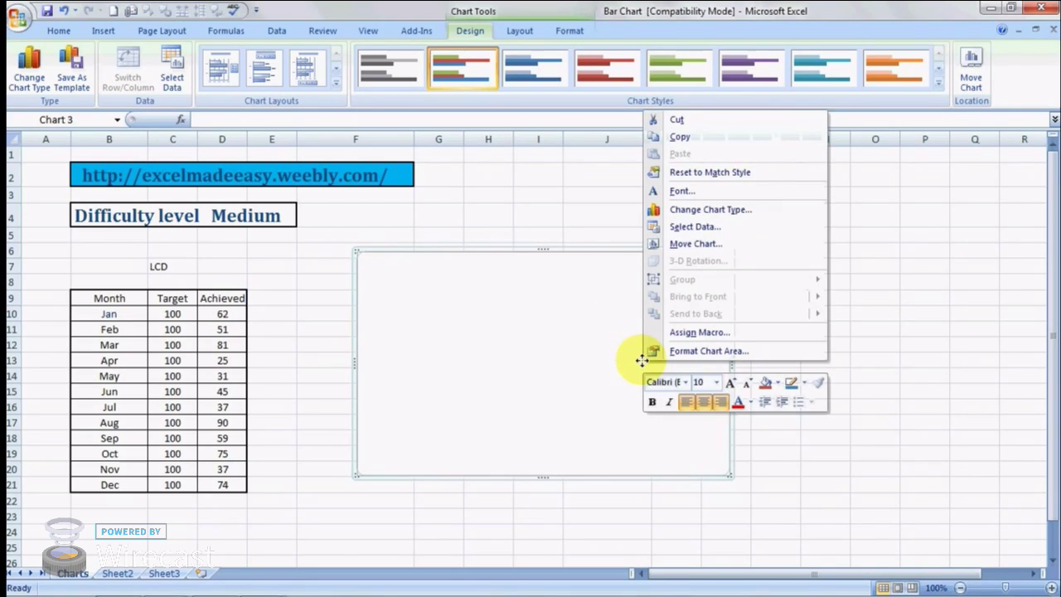
click(707, 234)
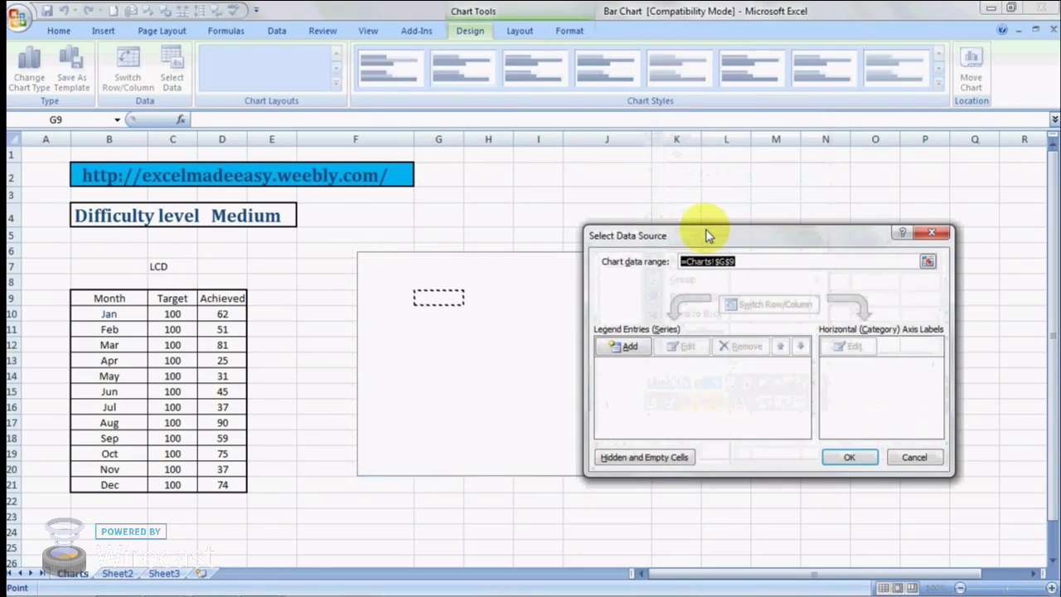
drag(88, 301, 222, 485)
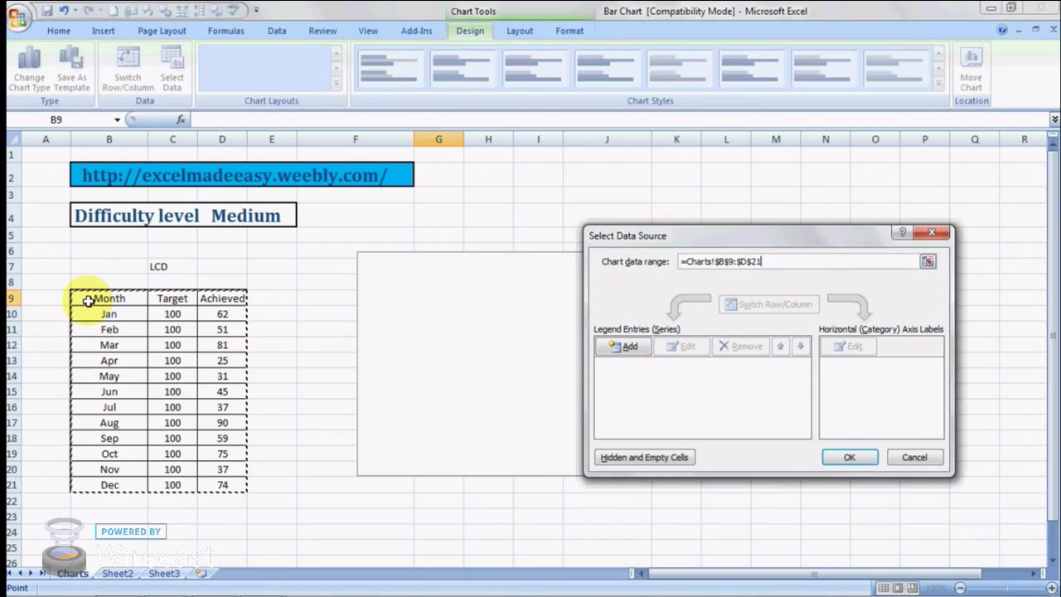
key(Return)
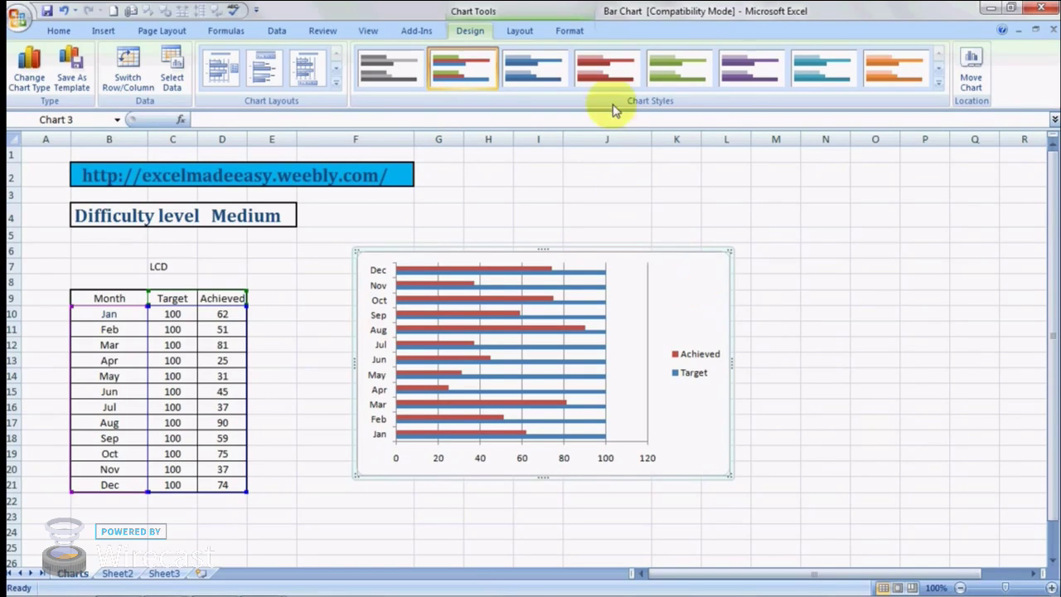
Add a linear trendline based on the Achieved series to the bar chart.
click(570, 32)
click(521, 32)
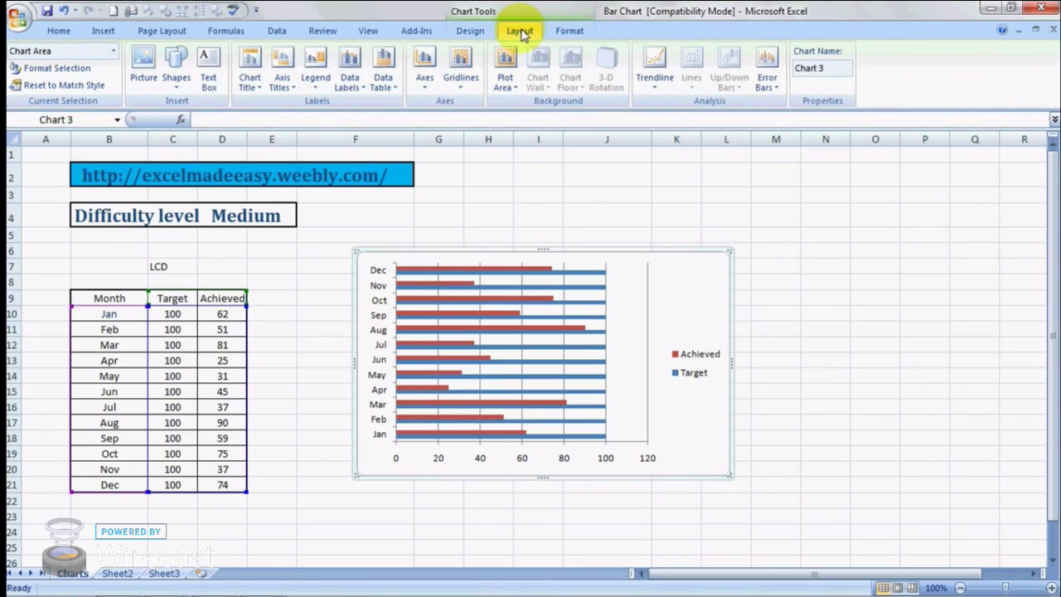
click(654, 89)
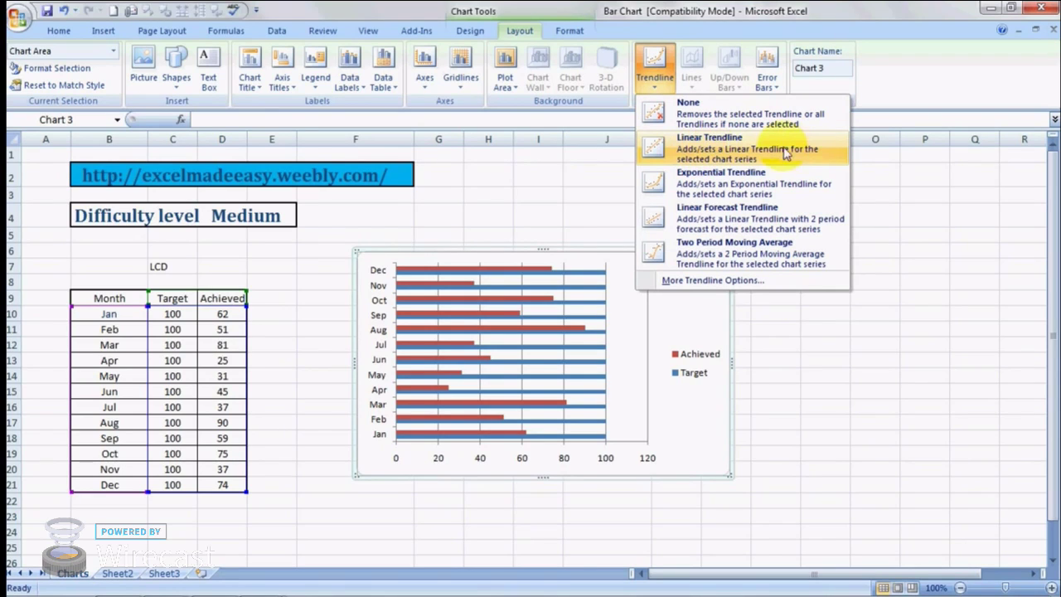
click(716, 146)
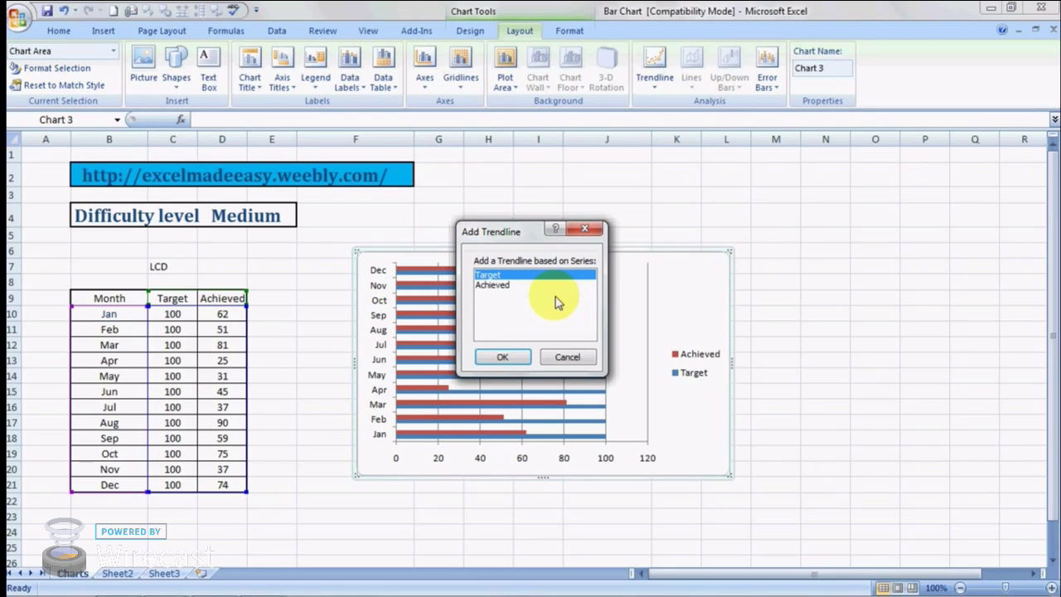
click(496, 285)
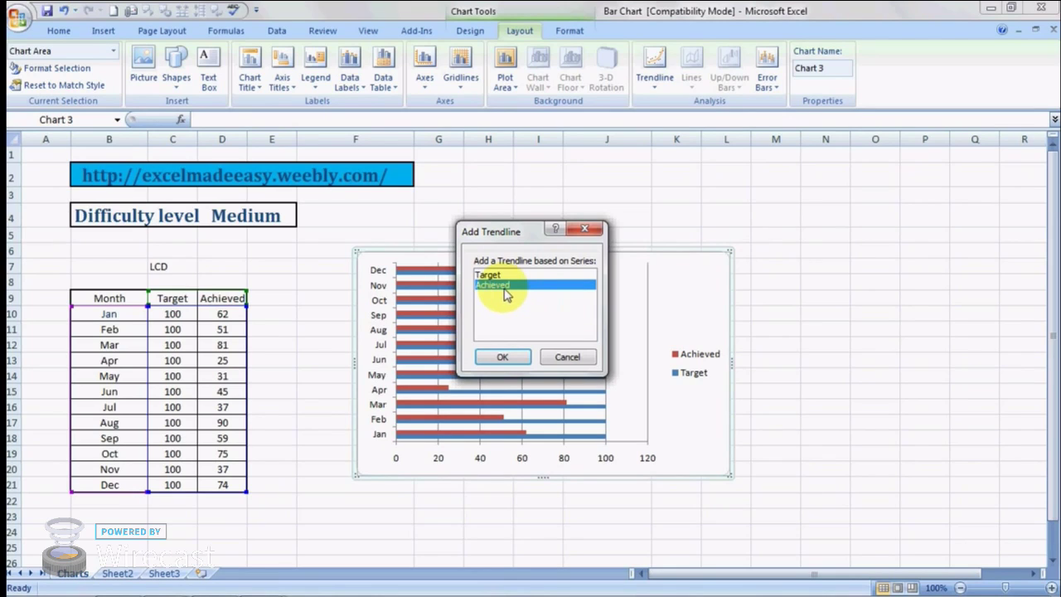
click(507, 358)
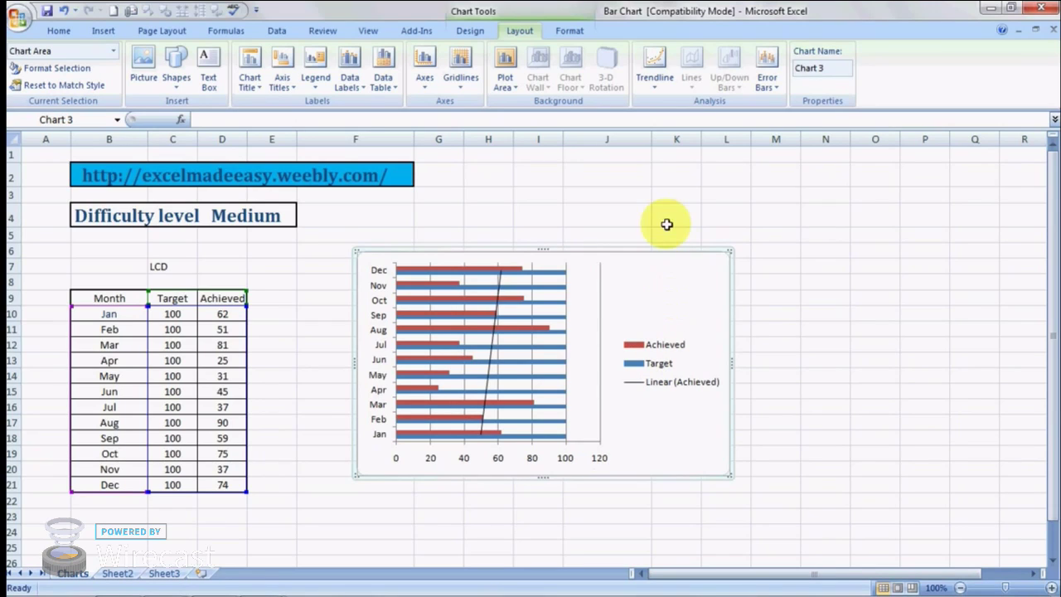
Apply the black-background chart style with multicoloured bars to the bar chart.
click(569, 30)
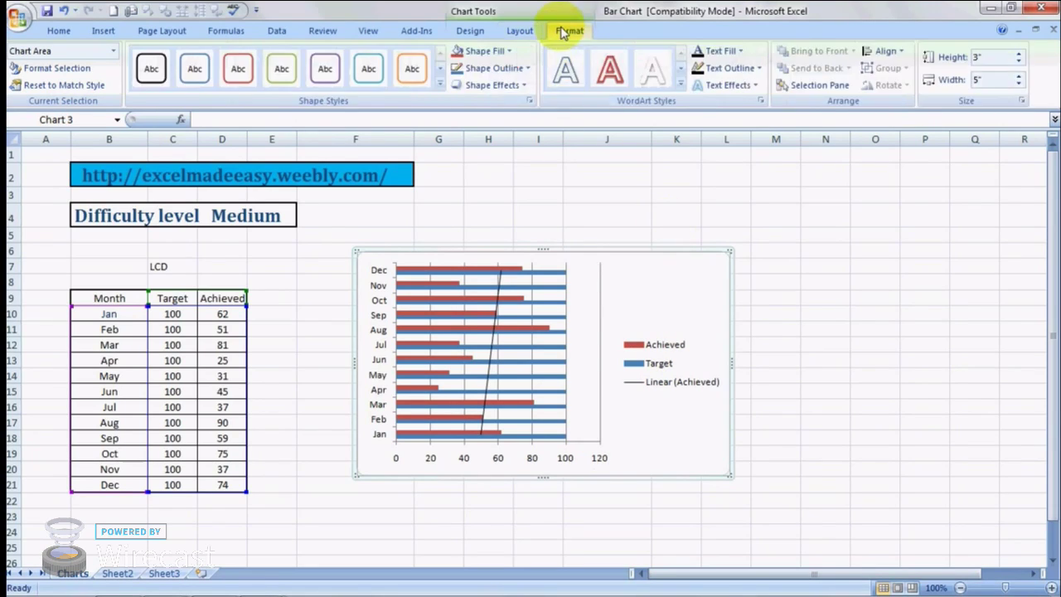
click(471, 33)
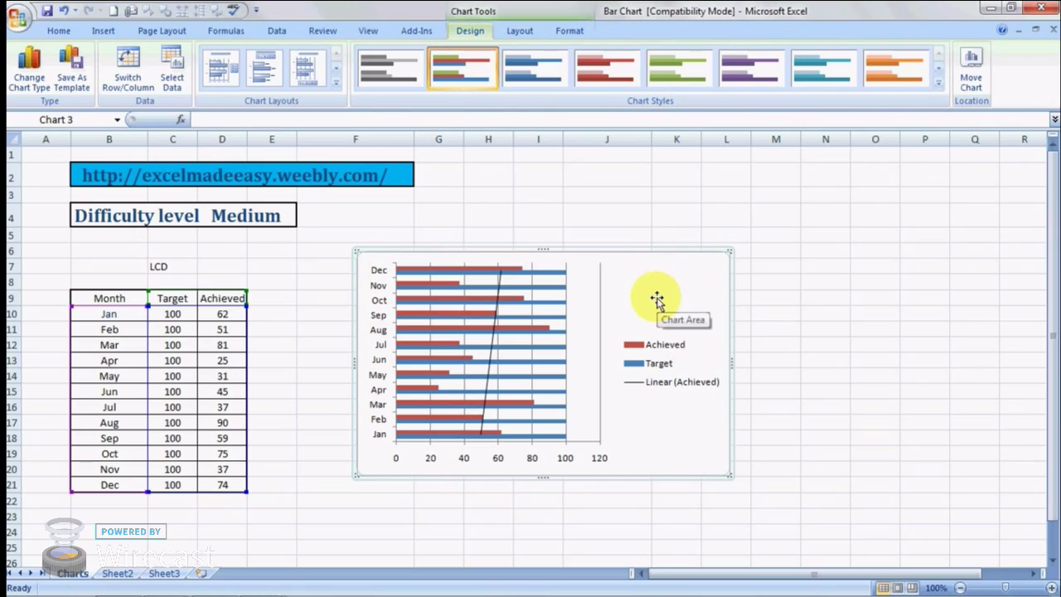
click(940, 85)
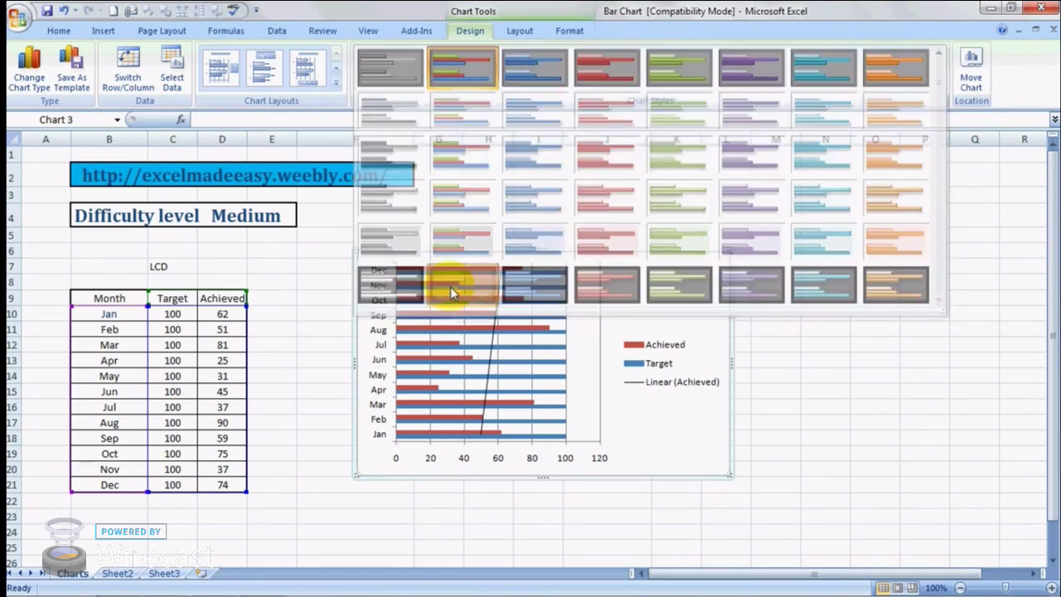
click(452, 291)
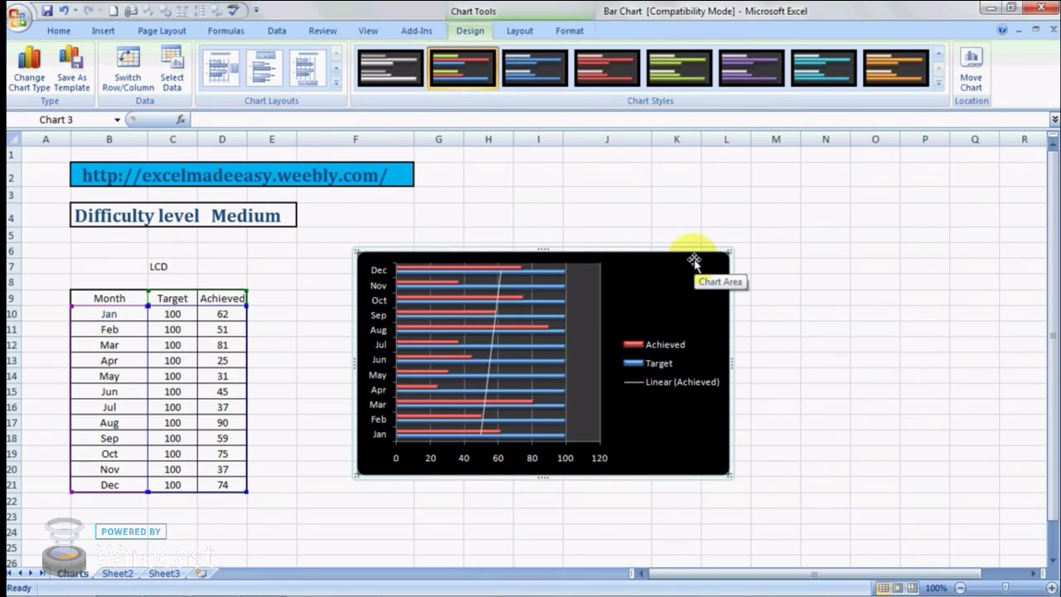
Add a title above the plot of the bar chart and set its text to LCD.
click(520, 30)
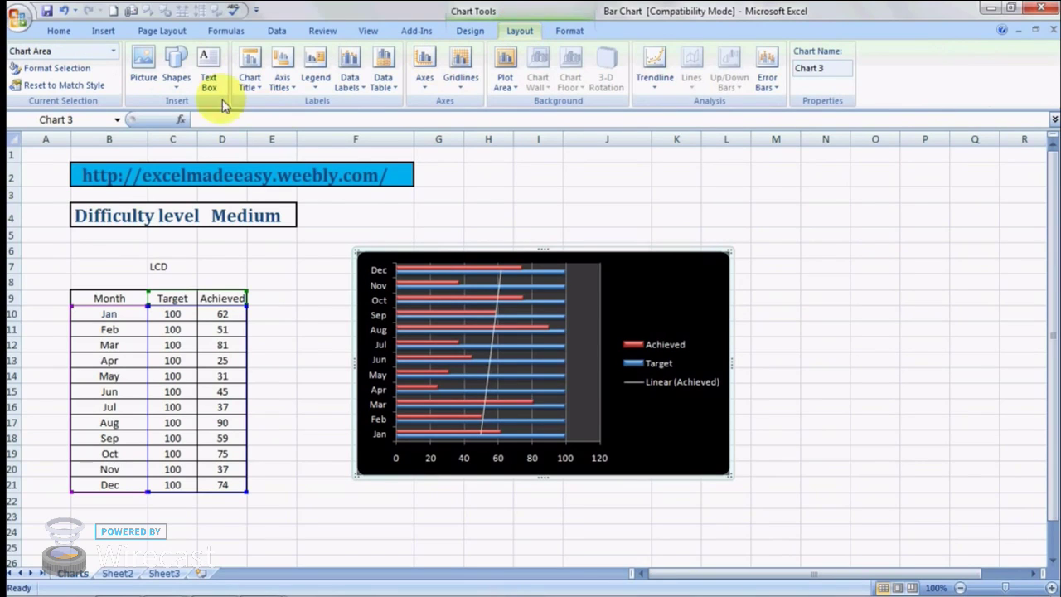
click(259, 89)
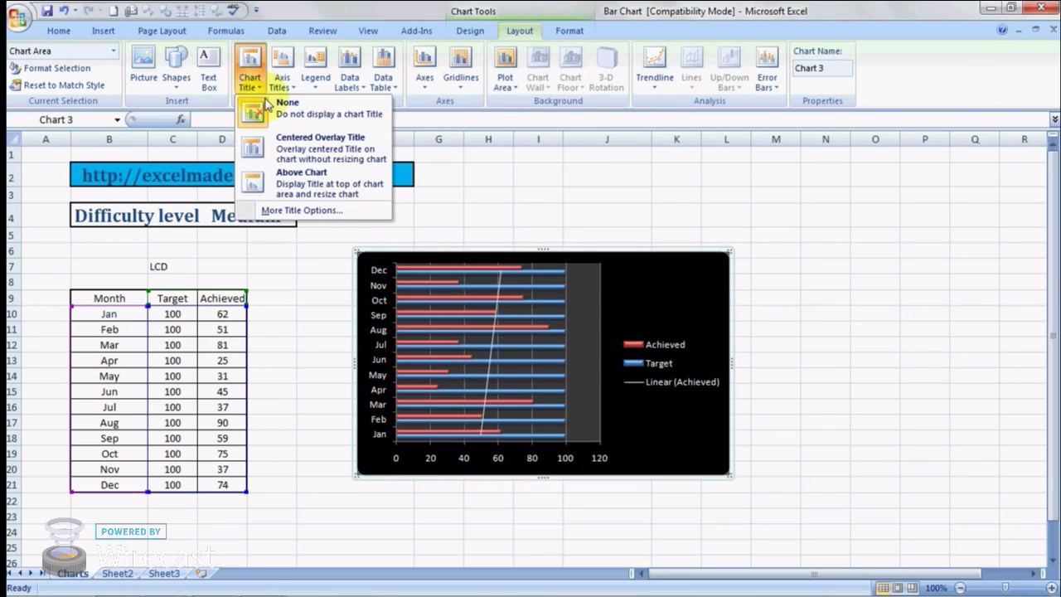
click(301, 191)
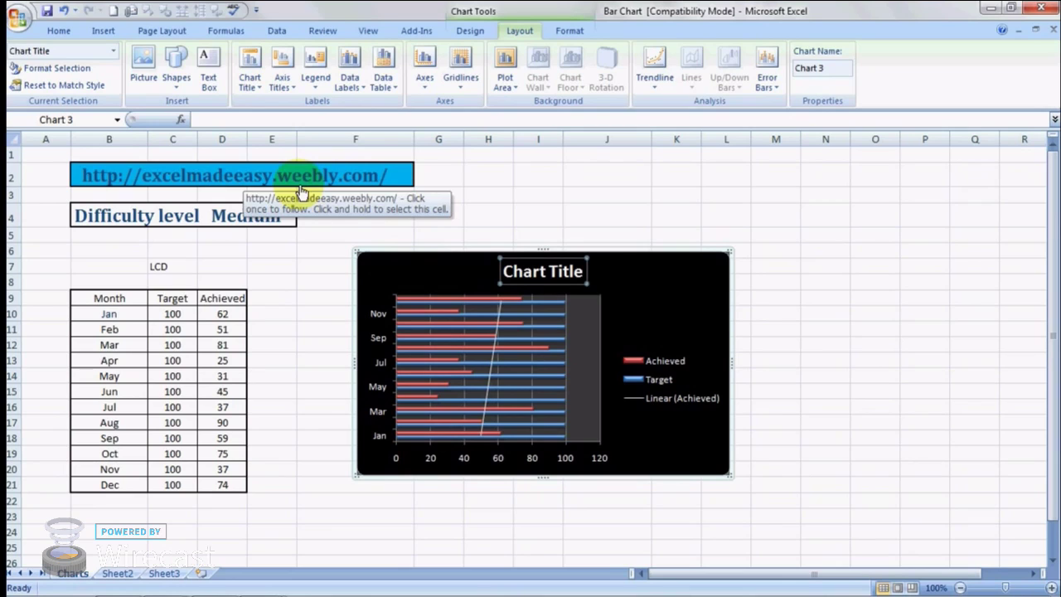
text(LCD)
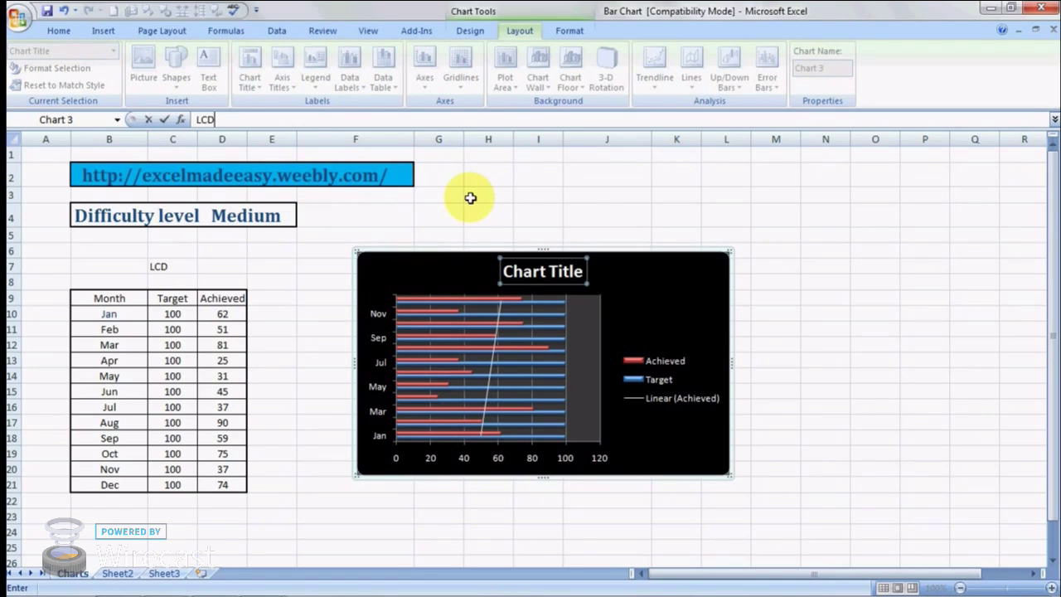
key(Return)
click(580, 208)
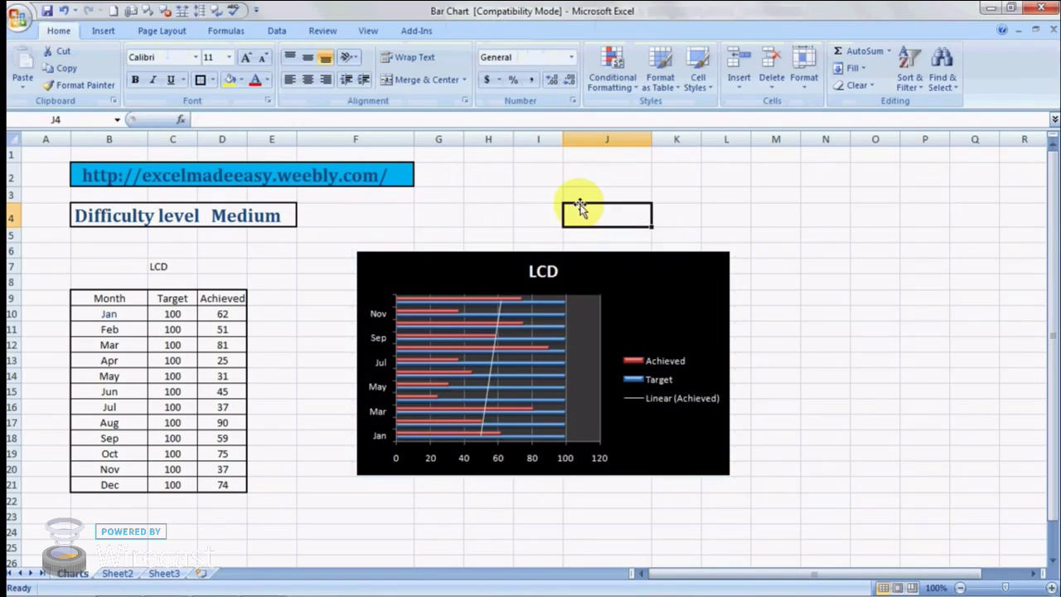
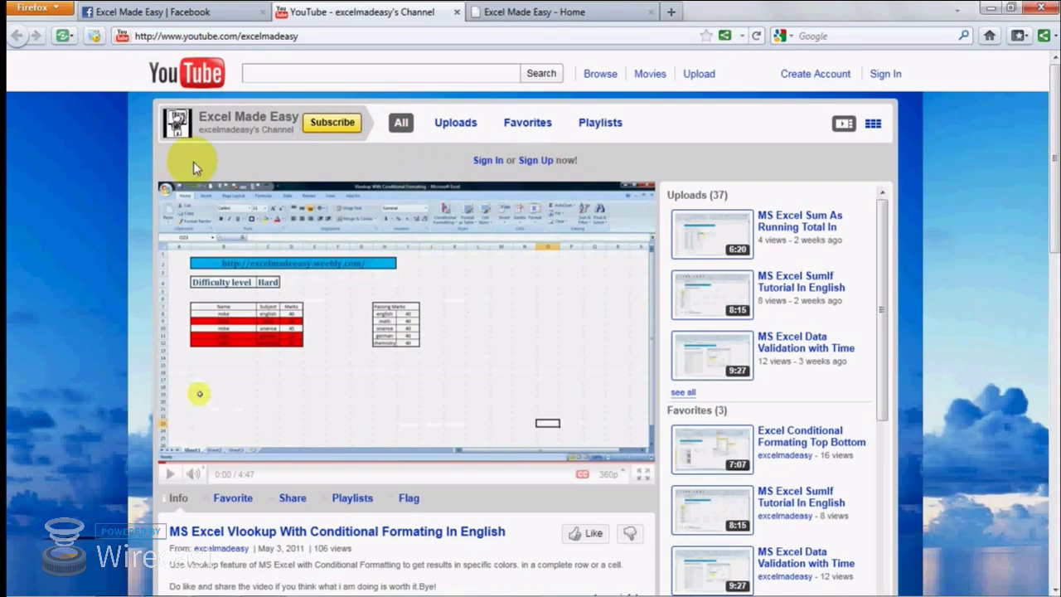
Look over the Excel Made Easy website's home page in Firefox and switch to its Facebook page.
click(569, 21)
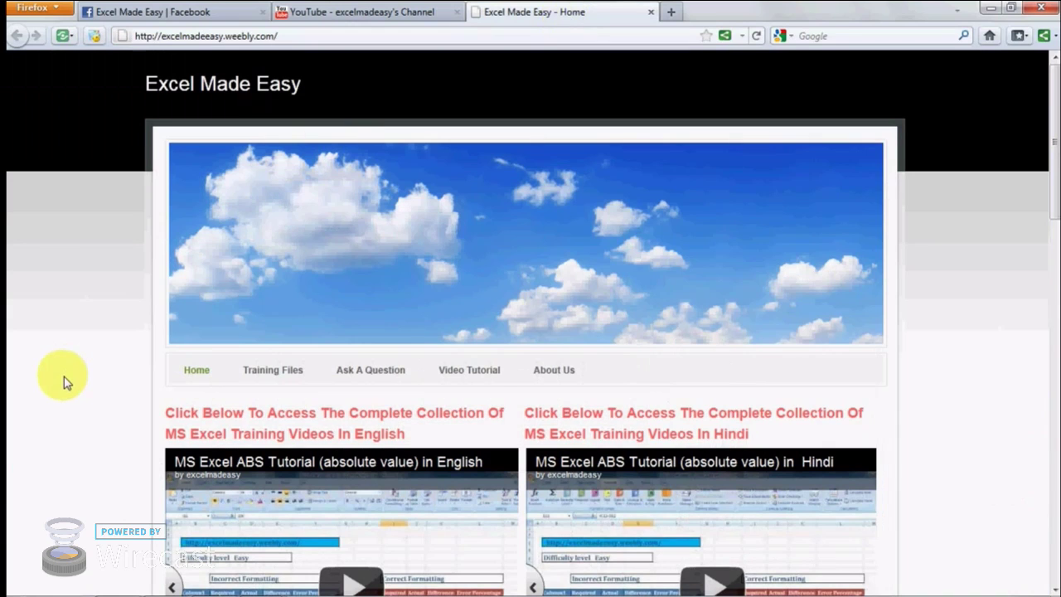
scroll(64, 378, down, 4)
scroll(64, 381, down, 6)
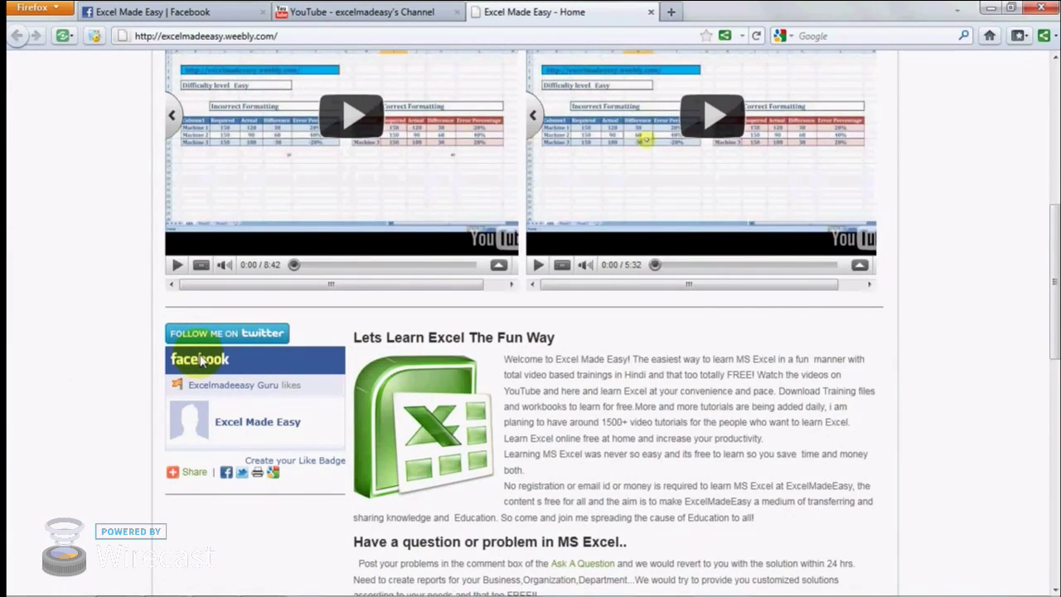
click(170, 17)
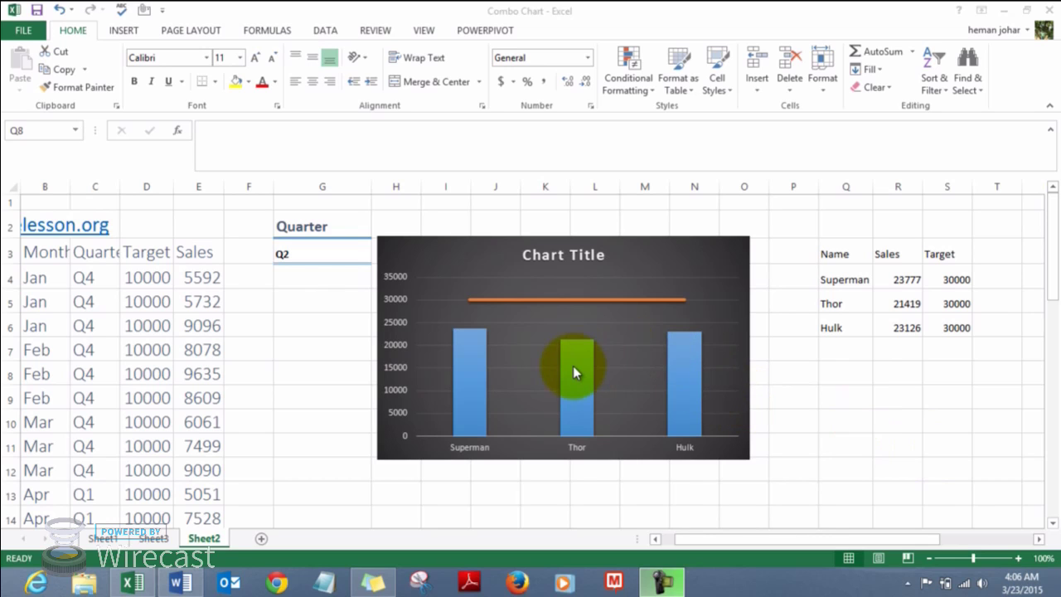
Examine the Sales columns and the Target line of the existing chart in the Combo Chart workbook, including their source ranges.
mouse_move(573, 365)
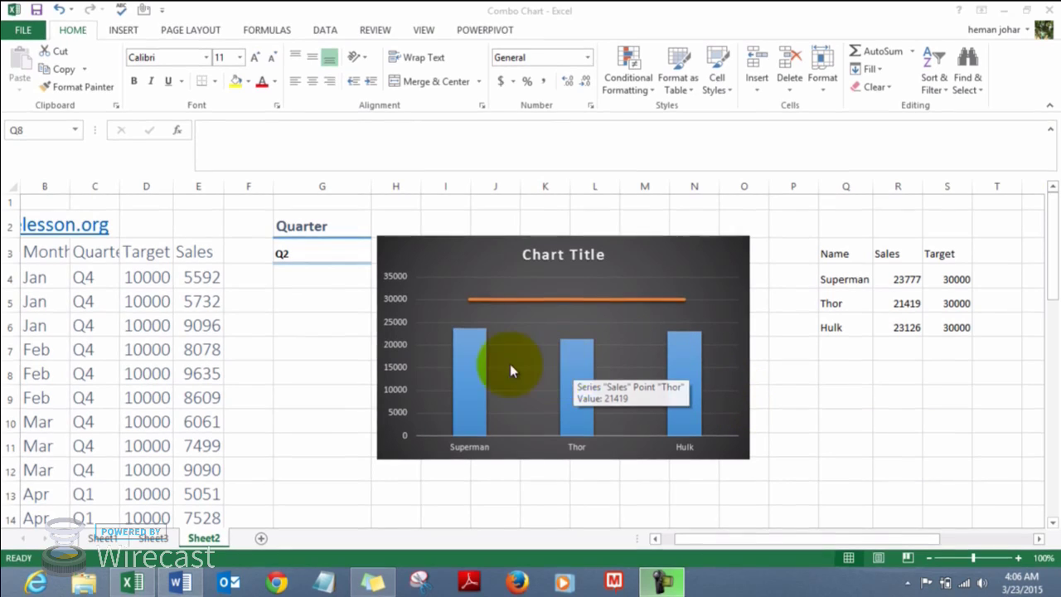
click(474, 366)
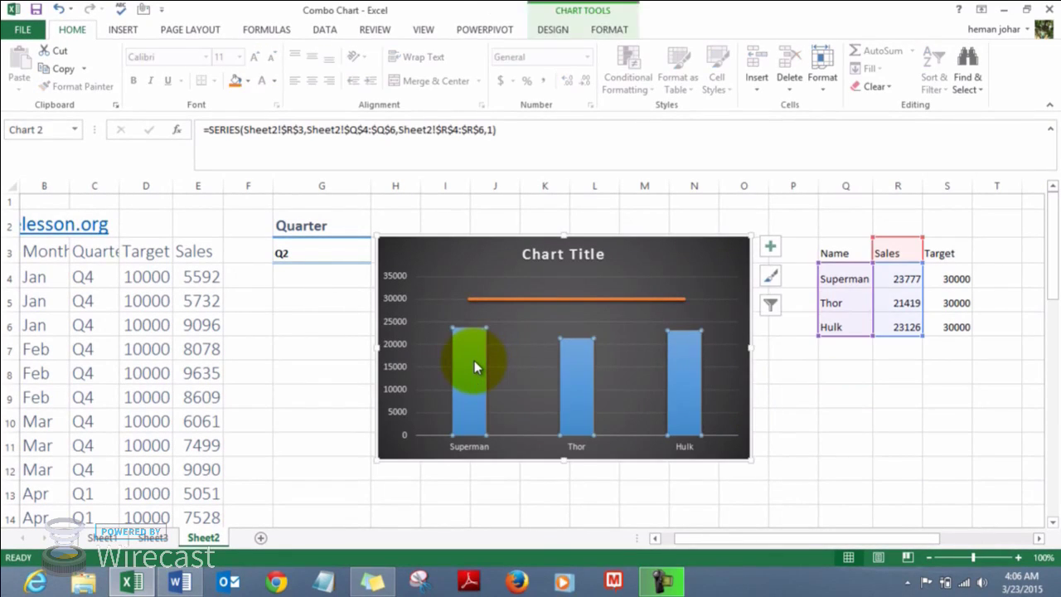
click(573, 298)
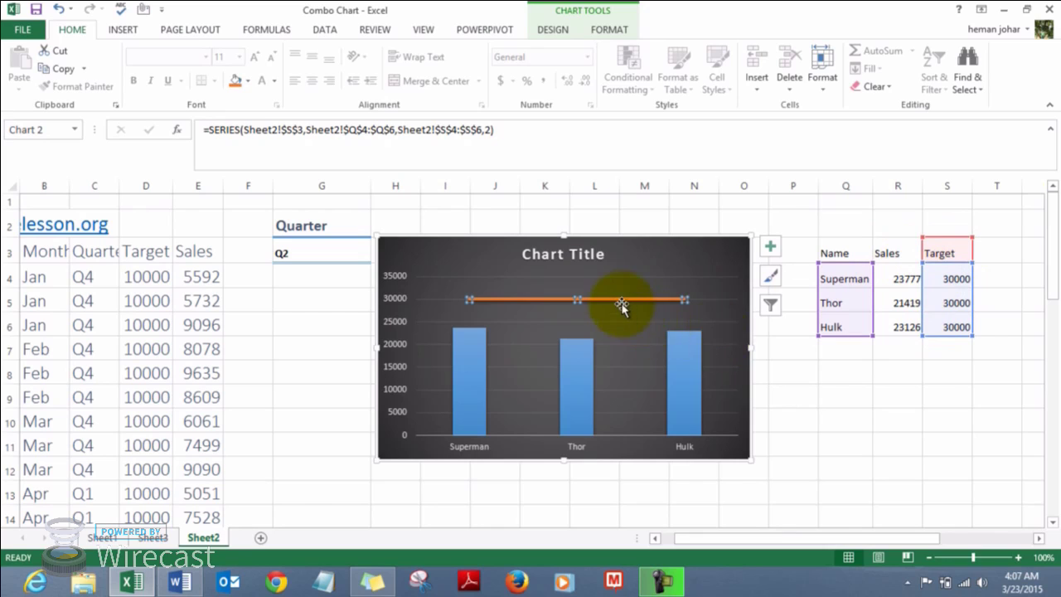
mouse_move(599, 307)
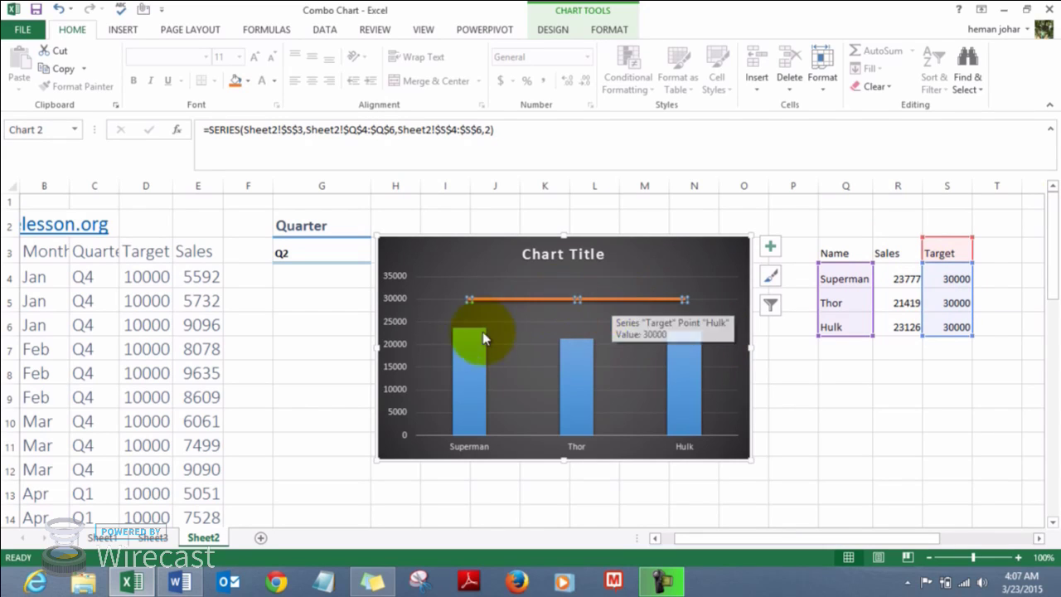
mouse_move(469, 352)
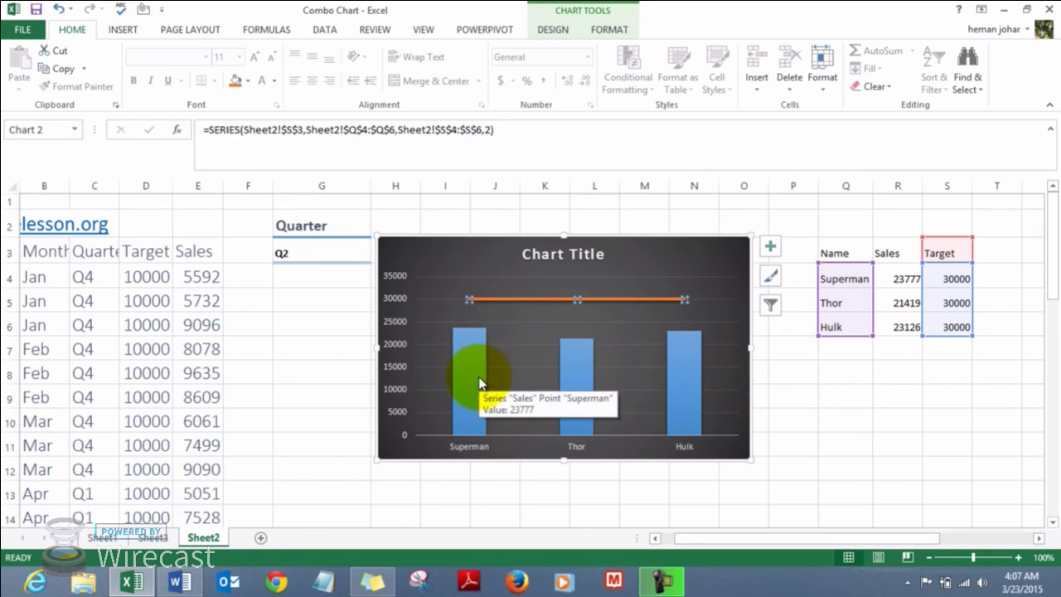
click(825, 372)
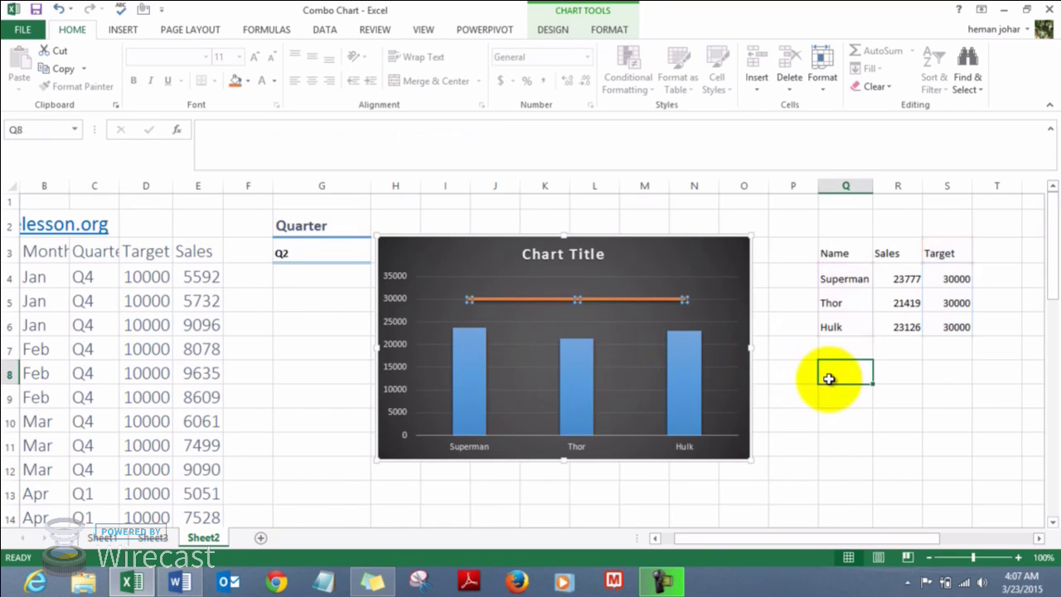
click(679, 361)
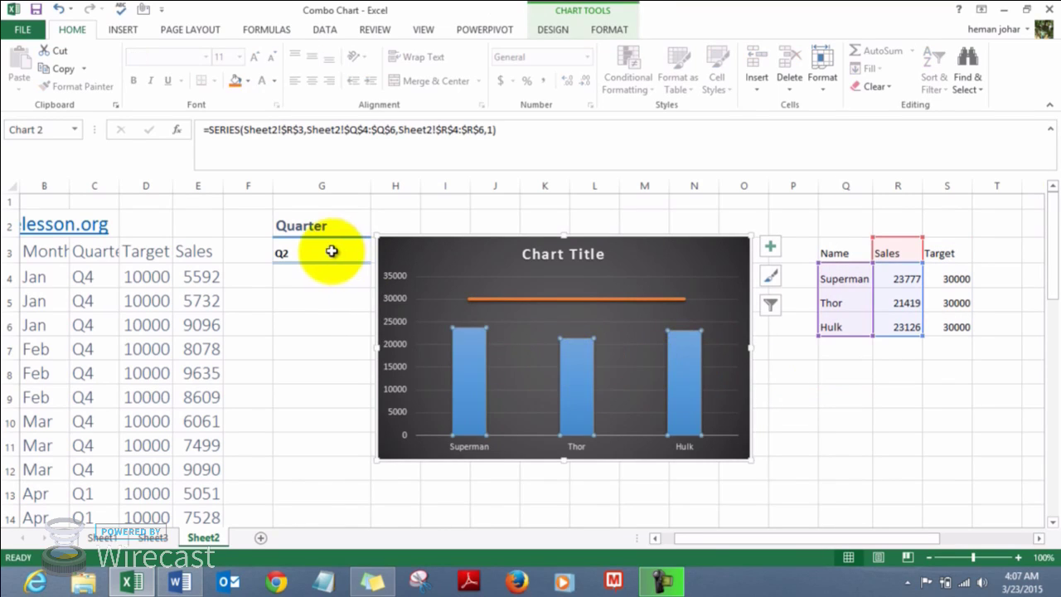
click(883, 354)
Look through the source table's Name, Month, Quarter, Target and Sales headings and the quarter selector in G3.
click(148, 271)
key(Left)
key(Left)
key(Left)
key(Up)
key(Right)
key(Right)
key(Down)
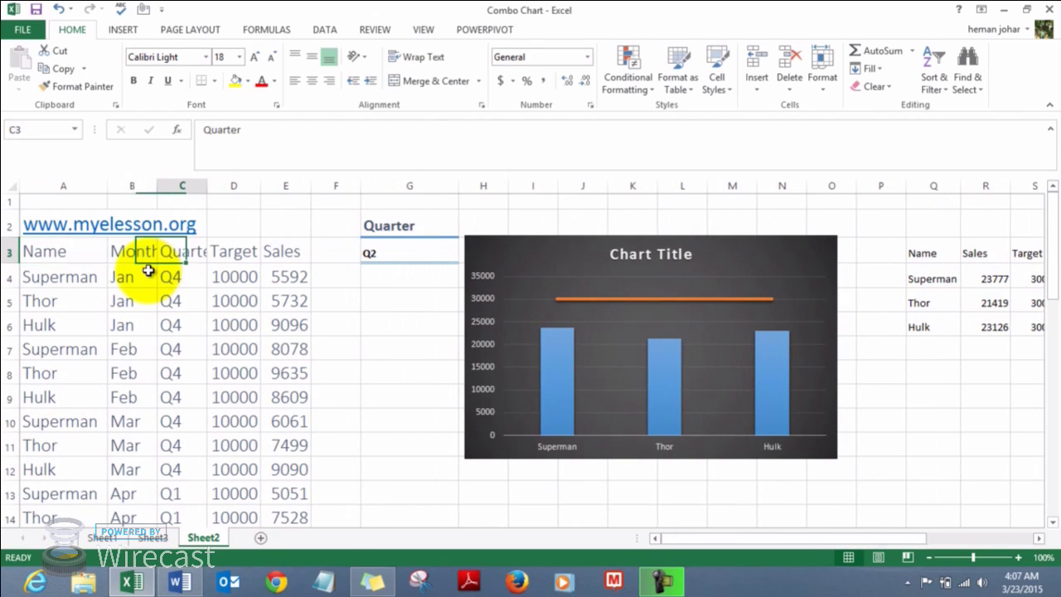
key(Up)
key(Right)
key(Right)
key(Down)
key(Up)
key(Right)
key(Right)
key(Right)
key(Right)
key(Right)
key(Right)
key(Right)
key(Right)
key(Right)
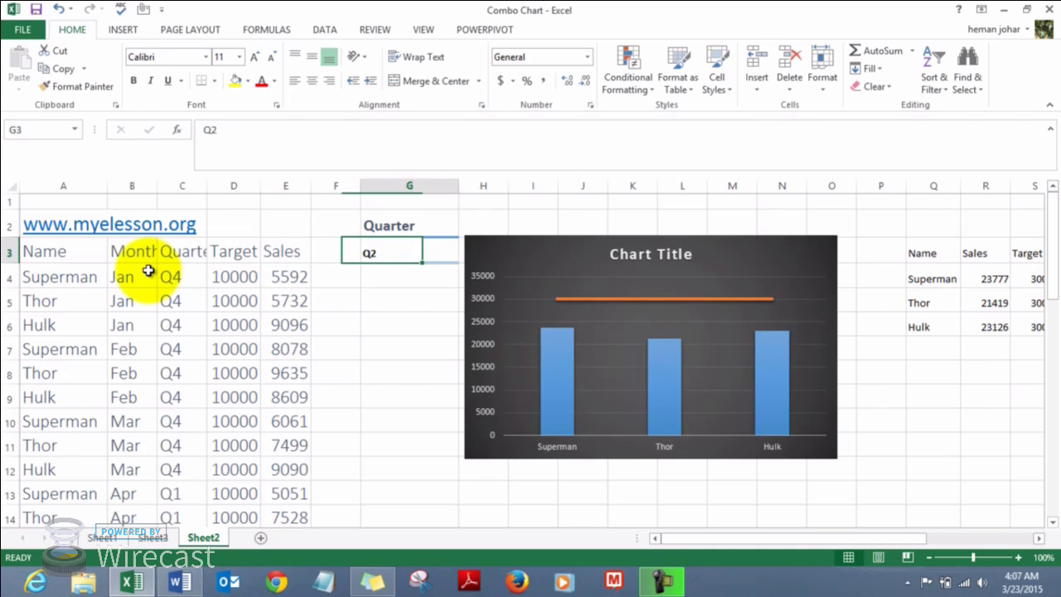
Examine the SUMIFS formula behind Superman's Sales figure in cell R4 of the summary table.
key(Right)
key(Right)
key(Right)
key(Right)
key(Right)
key(Right)
key(Left)
key(Left)
key(Down)
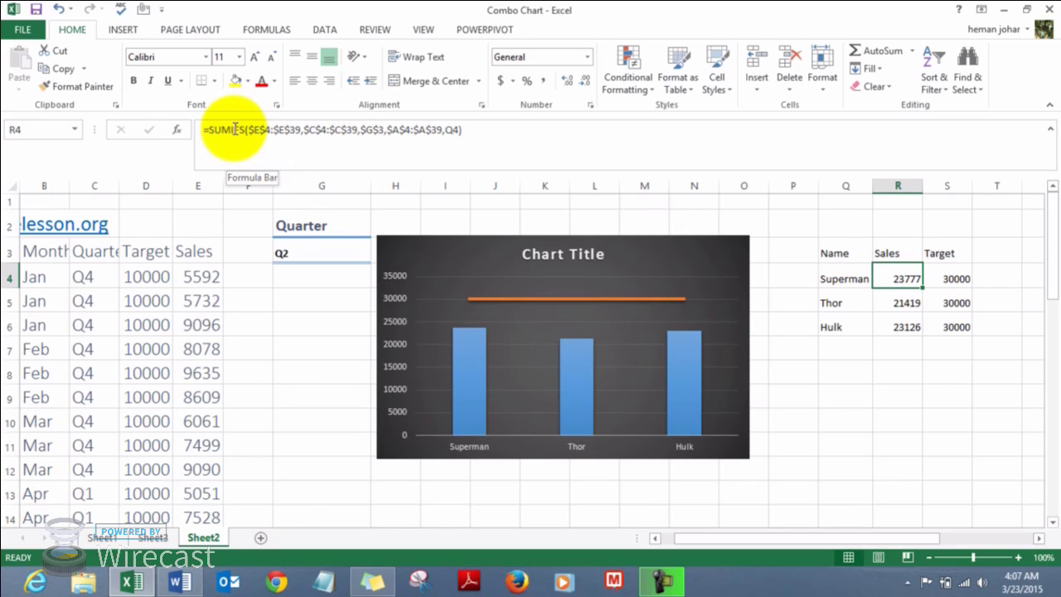
Switch the quarter selector in G3 to Q1 and back to Q2 to try out the chart's response.
click(323, 255)
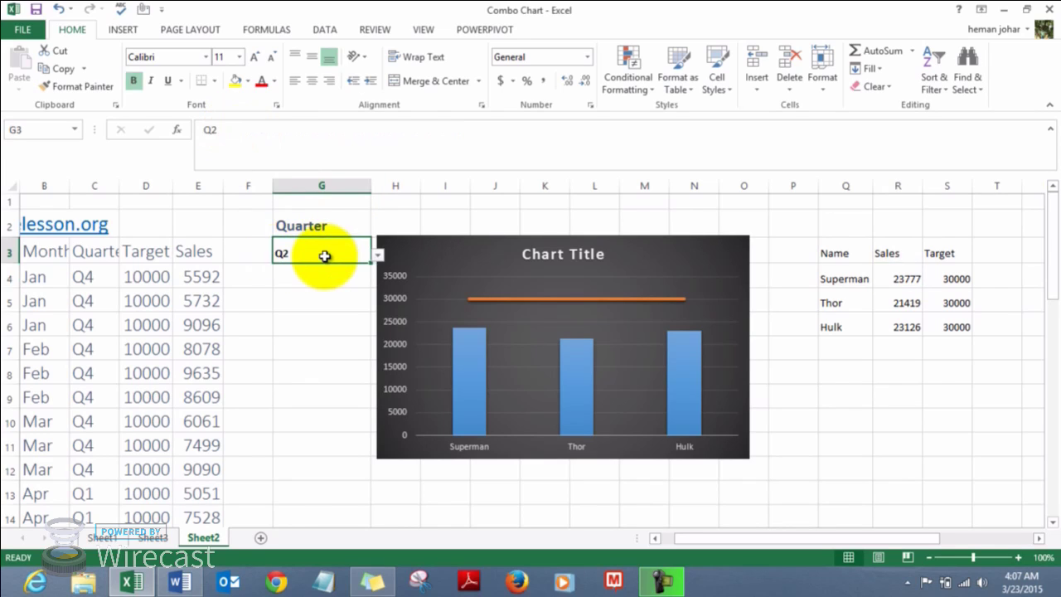
click(377, 255)
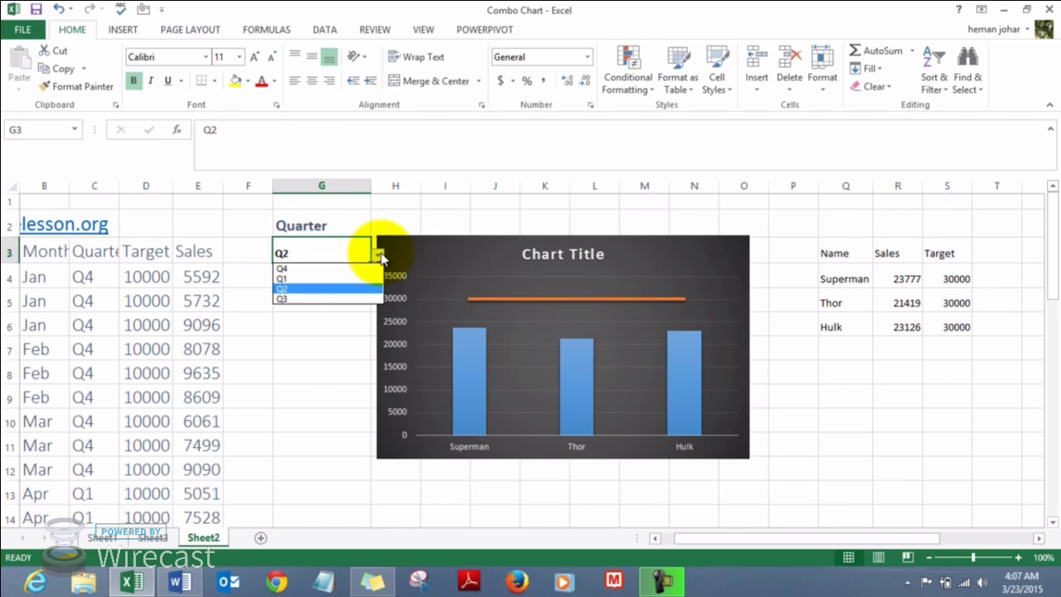
click(313, 279)
click(379, 257)
click(312, 290)
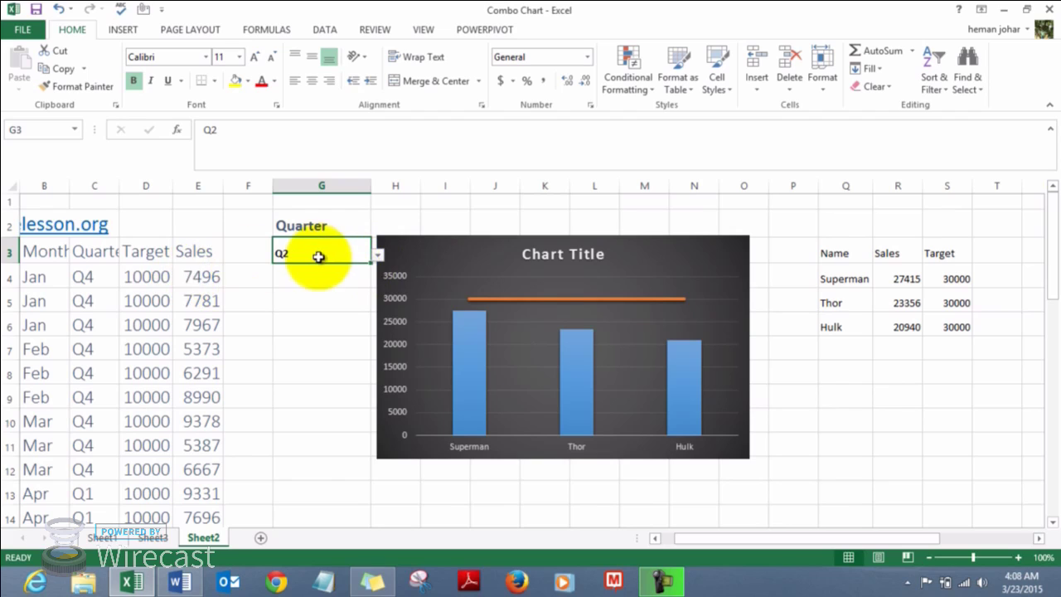
Examine the RANDBETWEEN formulas in the Sales column of the source table, from E4 to E6.
click(203, 277)
key(Down)
key(Down)
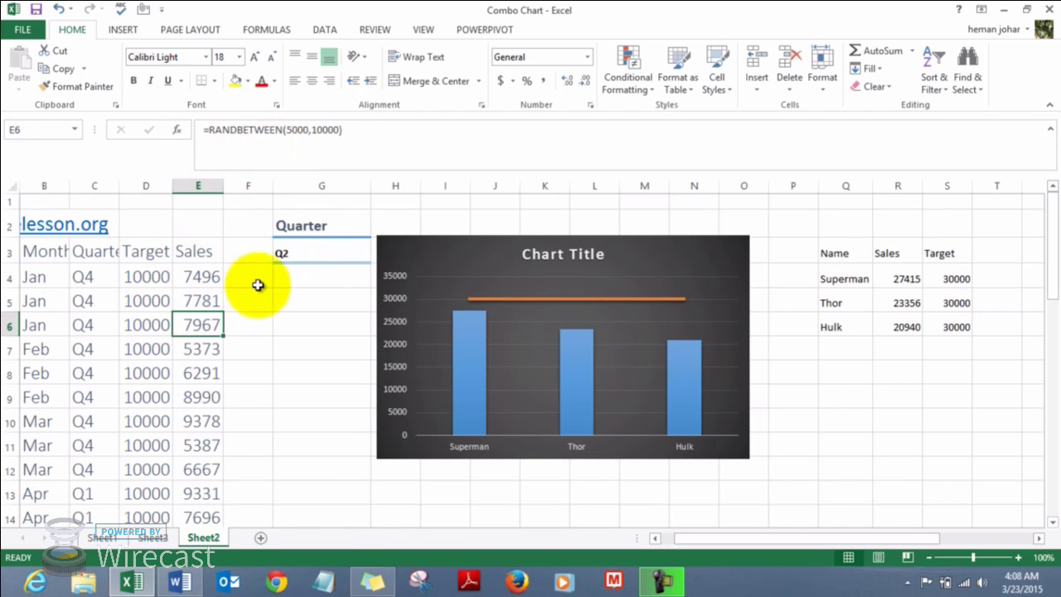
Set the quarter selector in G3 to Q1.
click(341, 253)
click(378, 254)
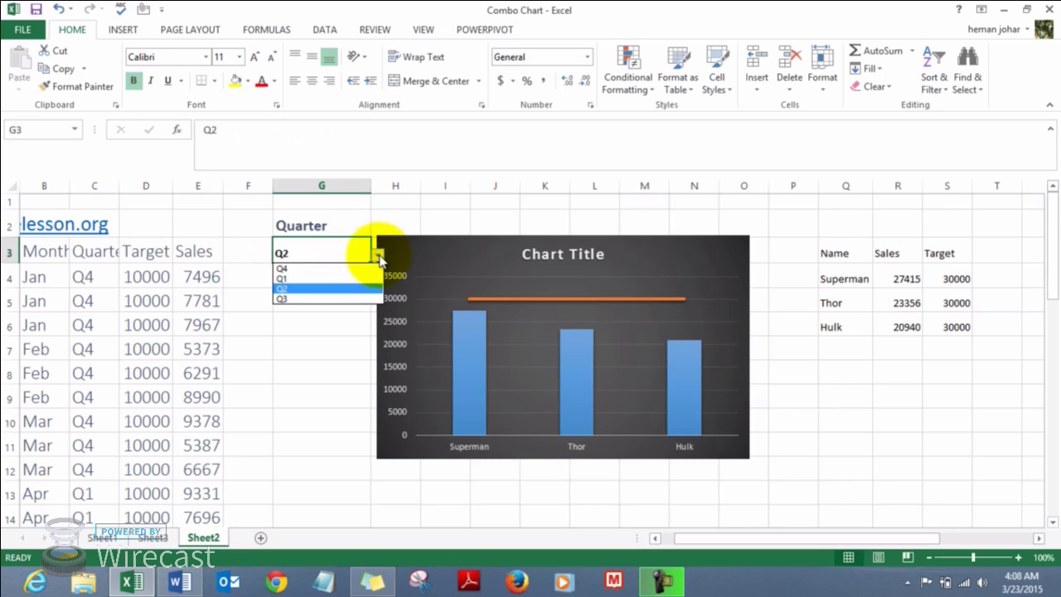
click(336, 273)
Check the first Sales formula in E4 again and review the chart for the selected quarter.
click(203, 278)
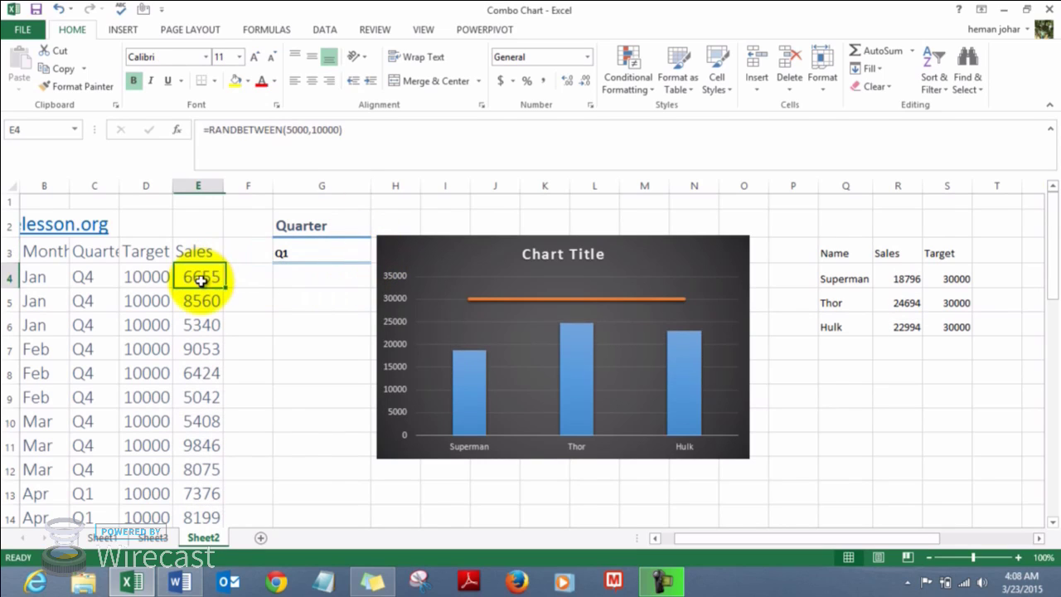
key(Right)
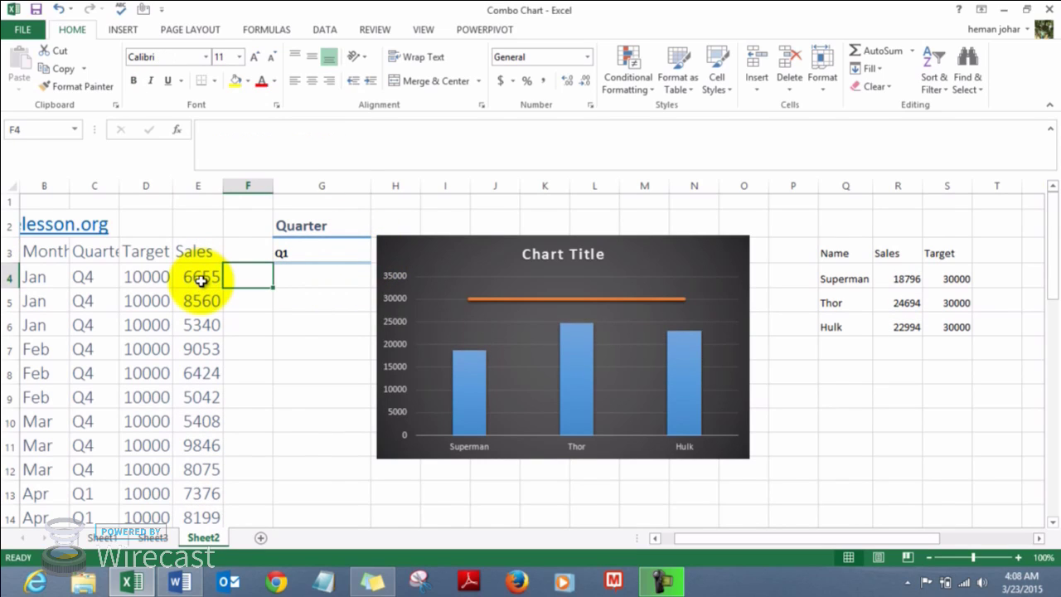
key(Right)
key(Right)
key(Right)
key(Right)
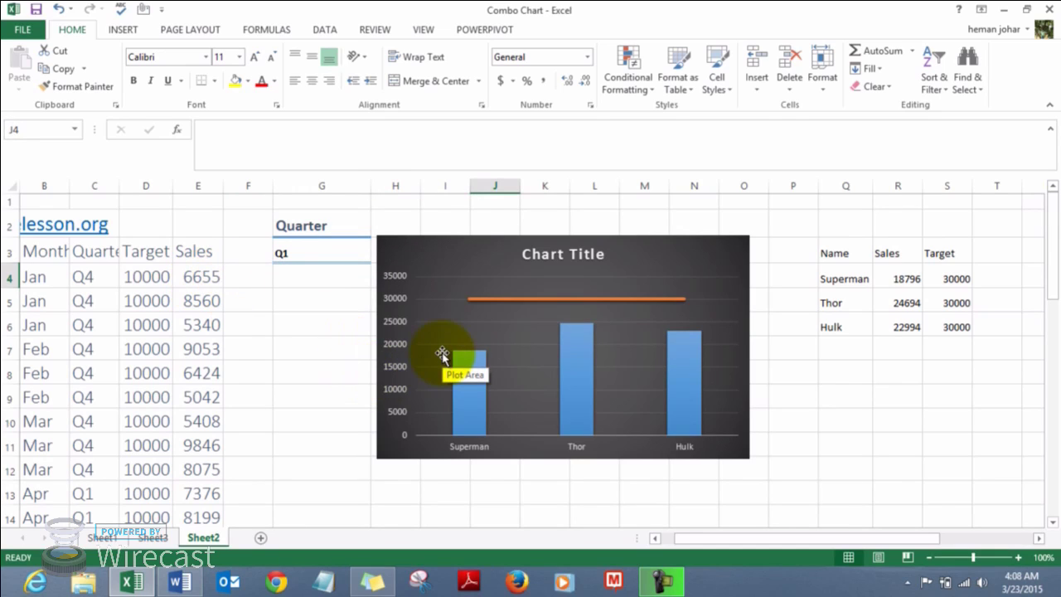
Delete the existing combo chart and insert an empty 2-D clustered column chart starting from blank cell I3.
click(447, 257)
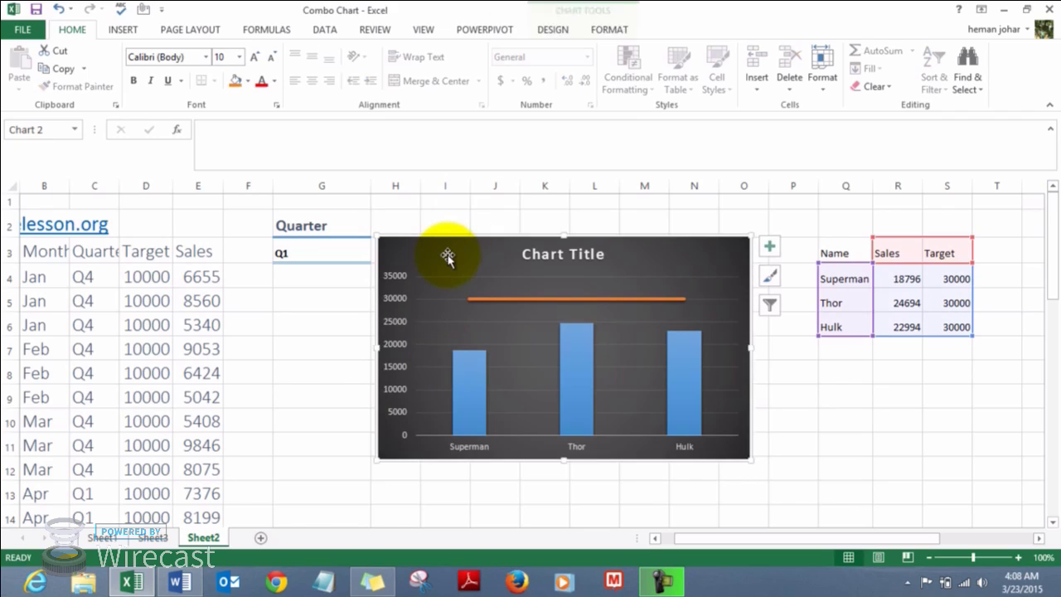
key(Delete)
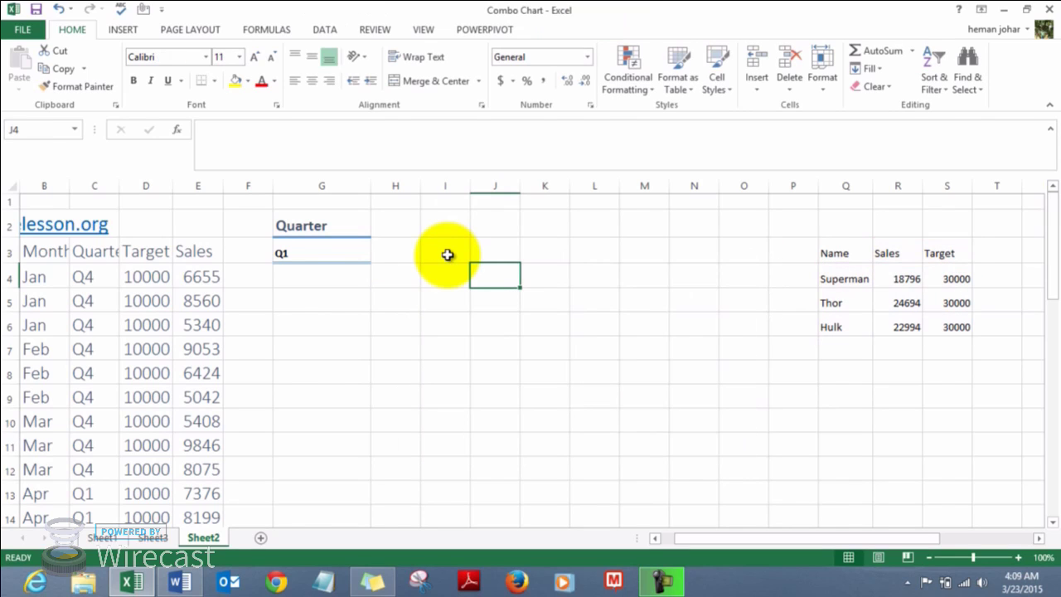
click(443, 252)
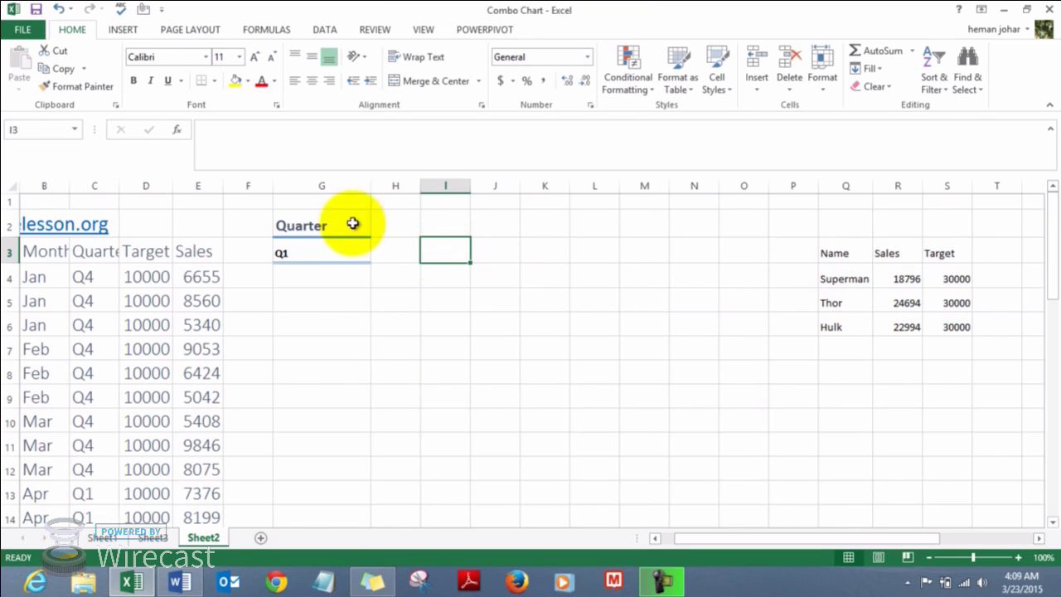
click(126, 32)
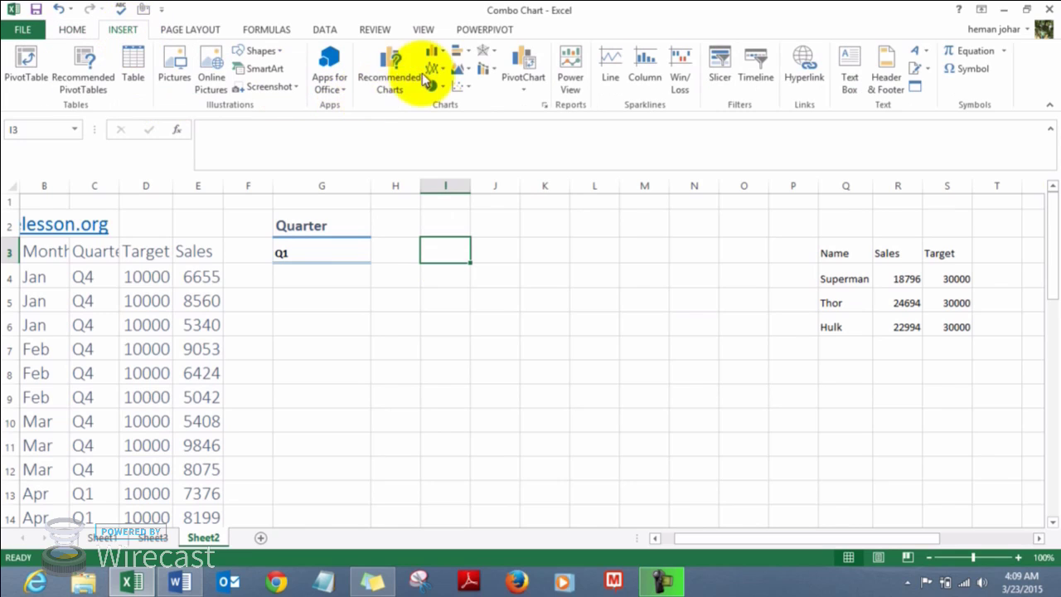
click(444, 51)
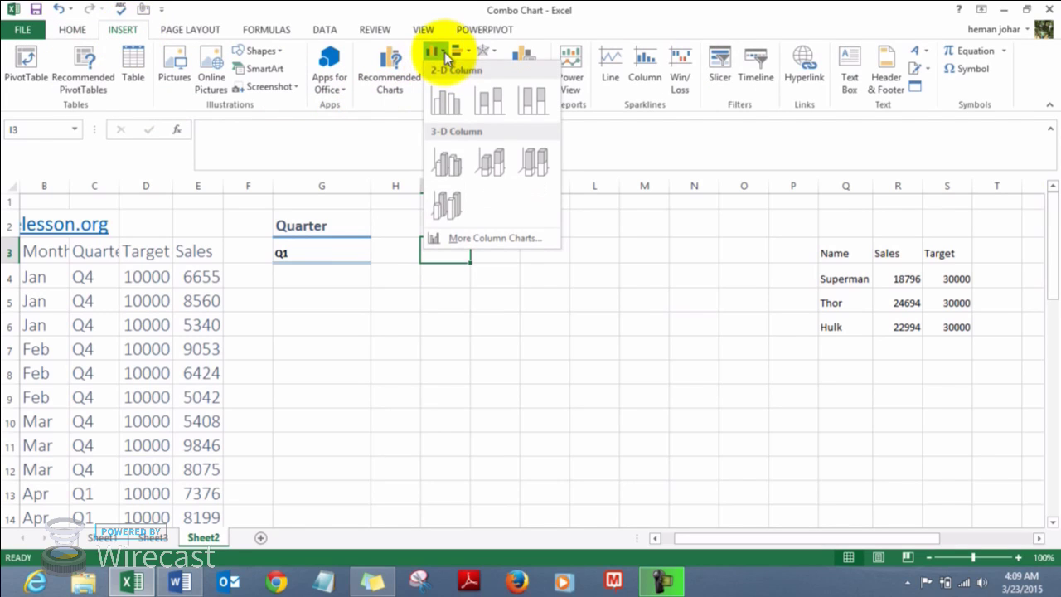
click(445, 100)
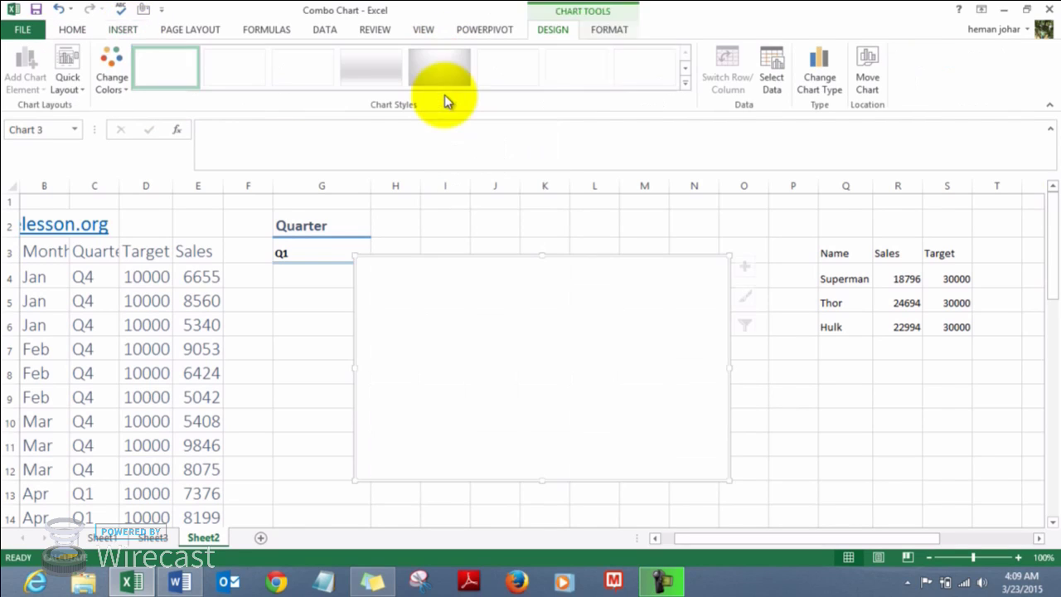
Set the empty column chart's data range to the Name, Sales and Target summary table in Q3:S6 on Sheet2.
right_click(496, 316)
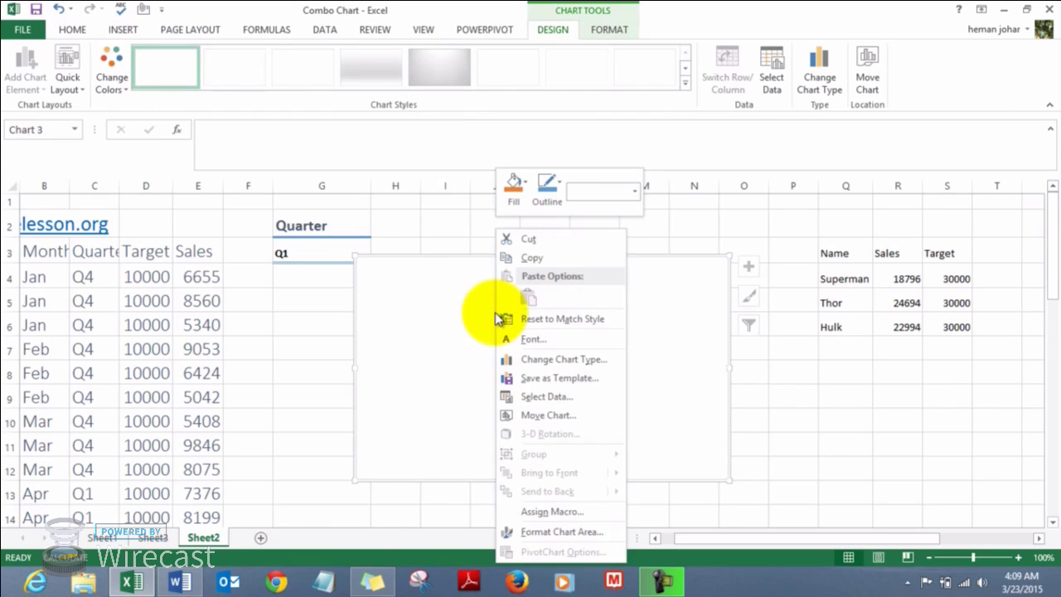
click(550, 397)
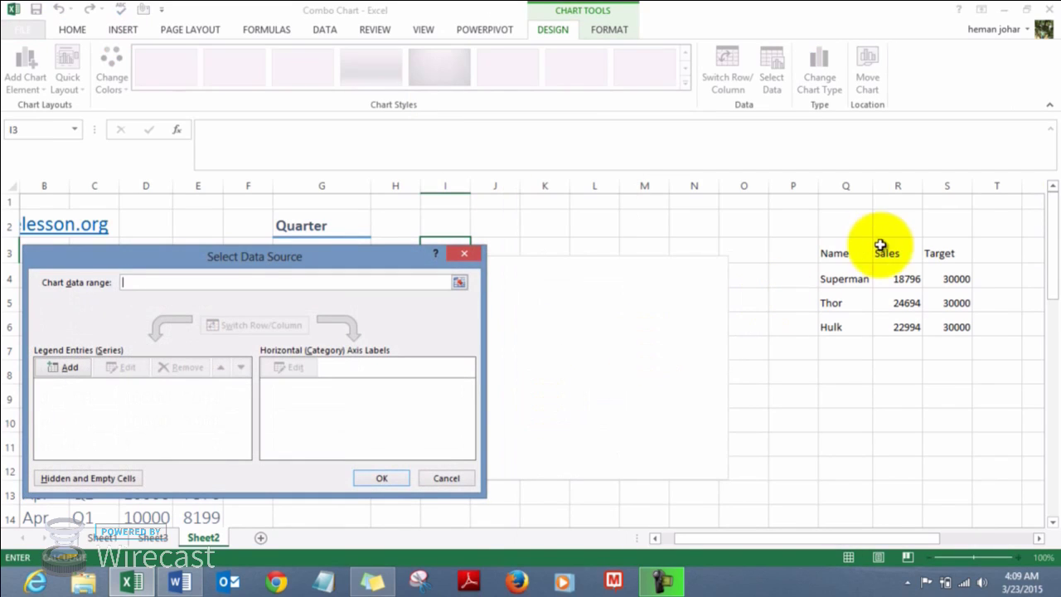
drag(853, 251, 853, 252)
key(shift+Down)
key(shift+Down)
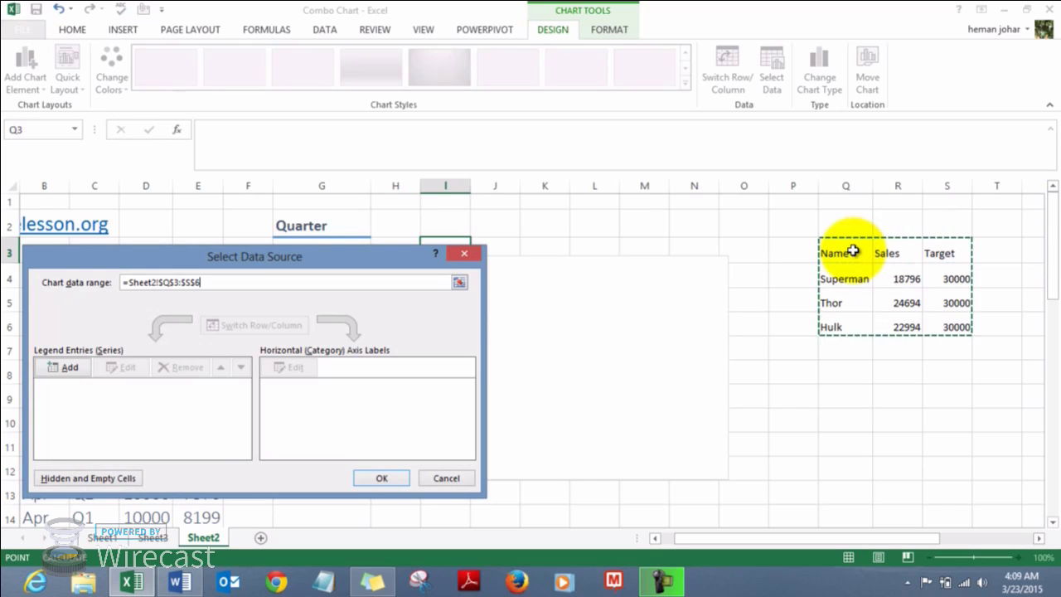
key(Return)
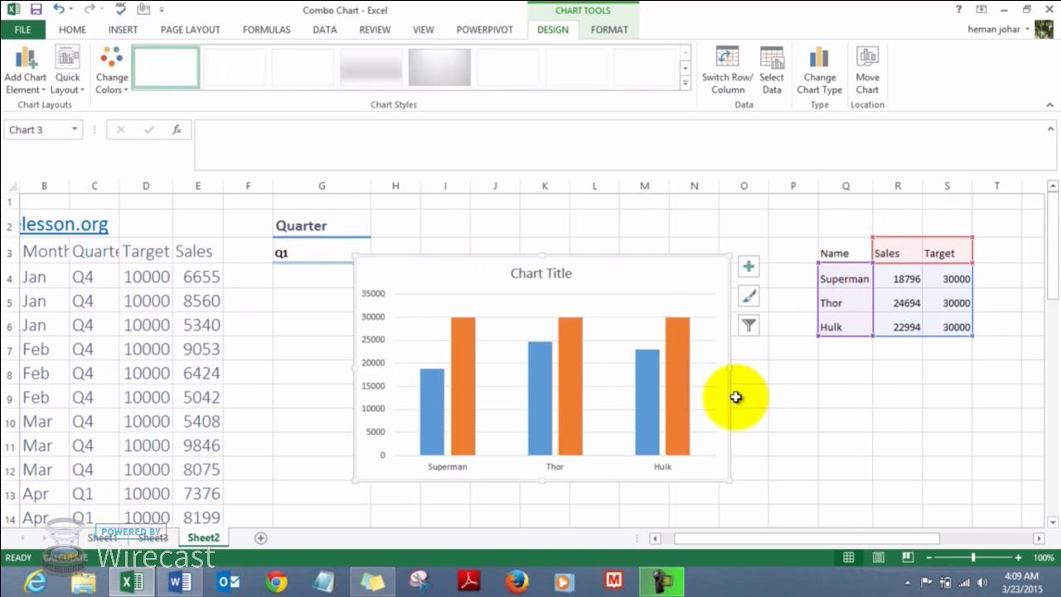
click(812, 400)
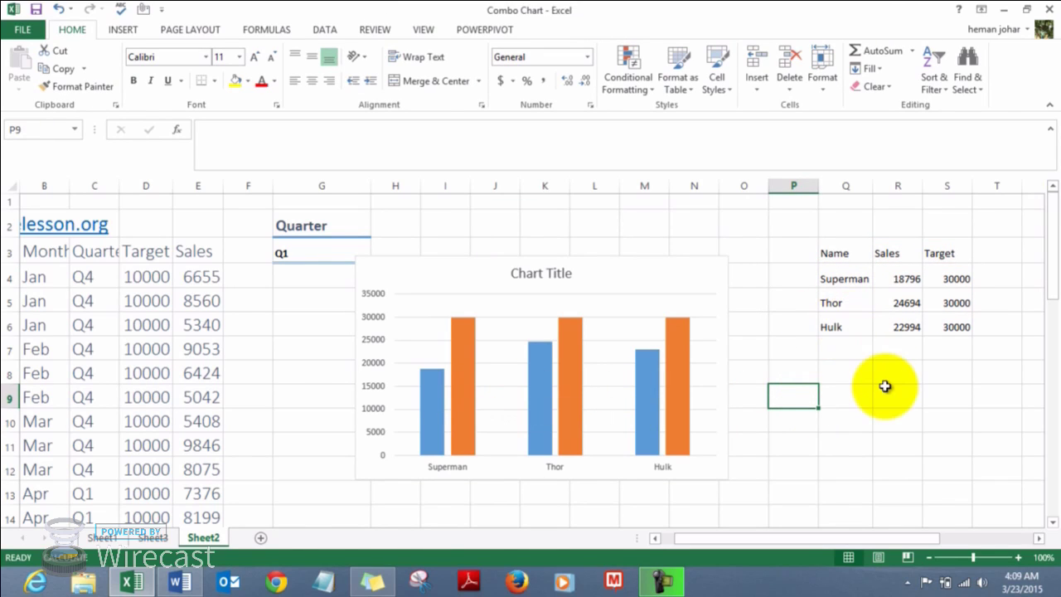
Change the Target series to Line with Markers in a custom combination, with Sales as Clustered Column.
click(462, 373)
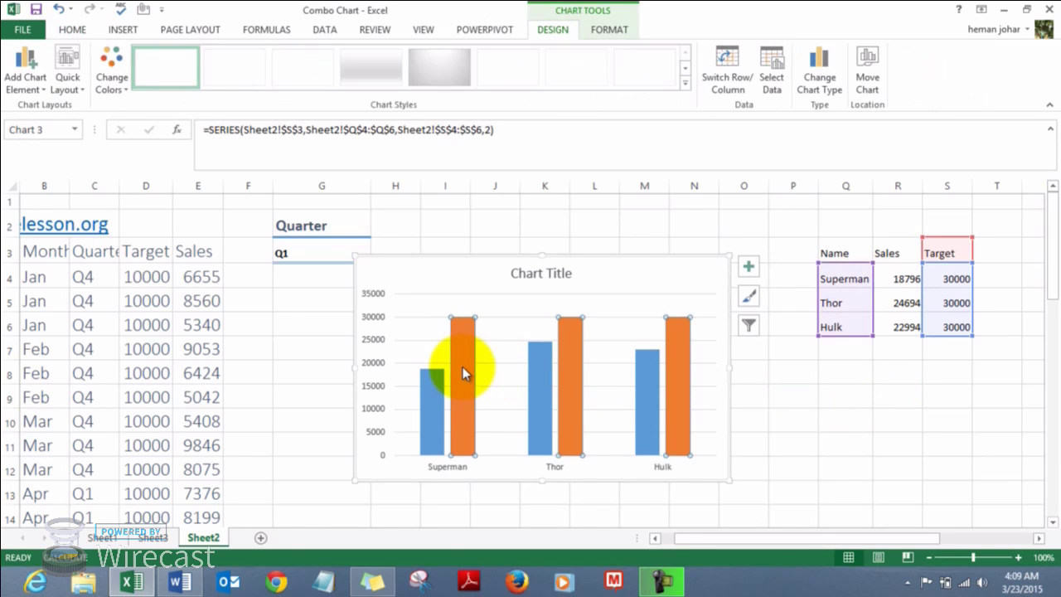
right_click(462, 373)
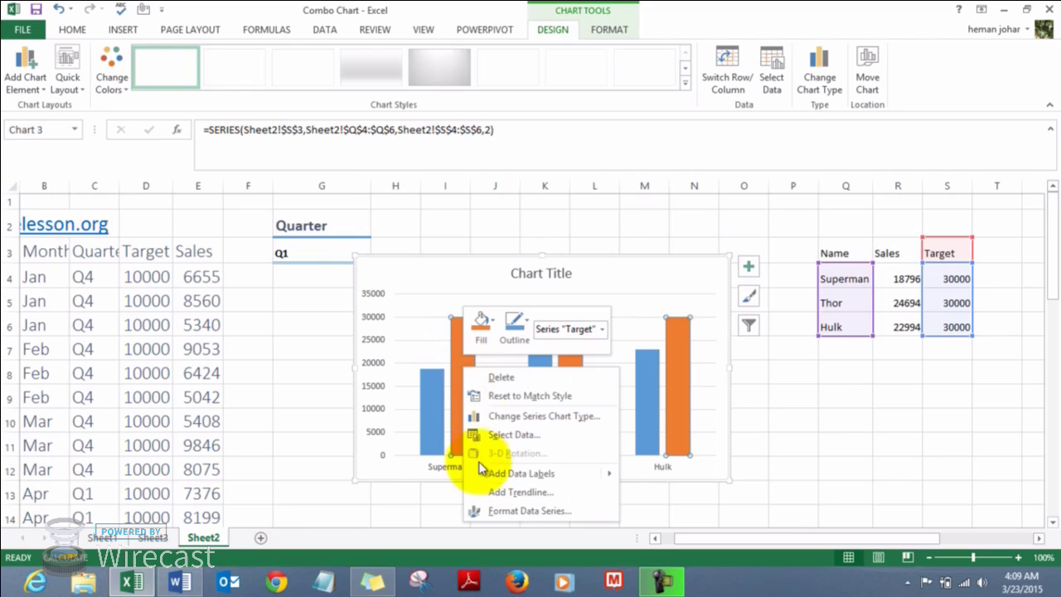
click(500, 417)
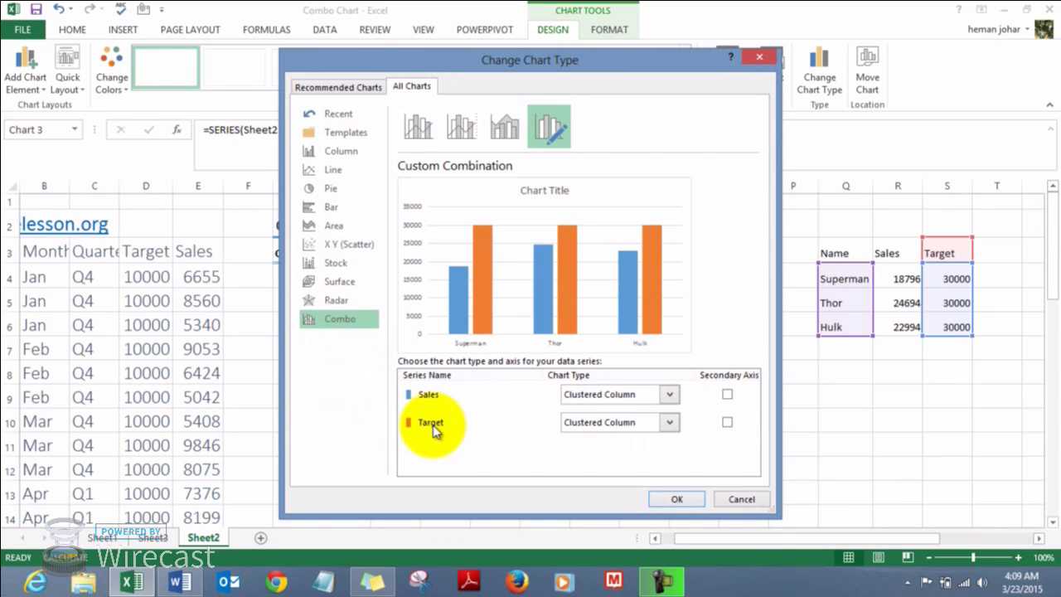
click(670, 424)
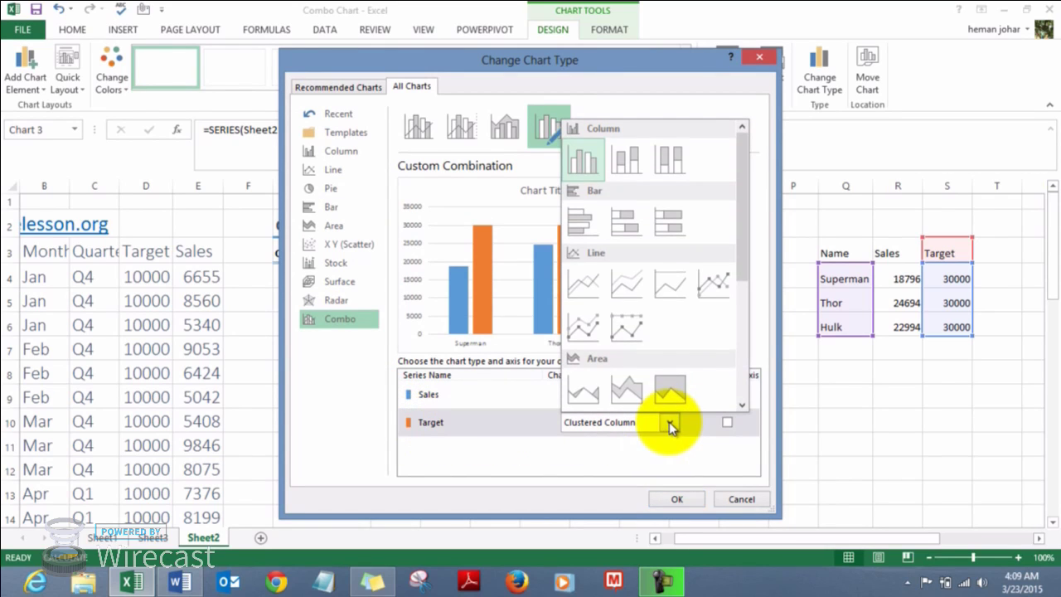
click(587, 282)
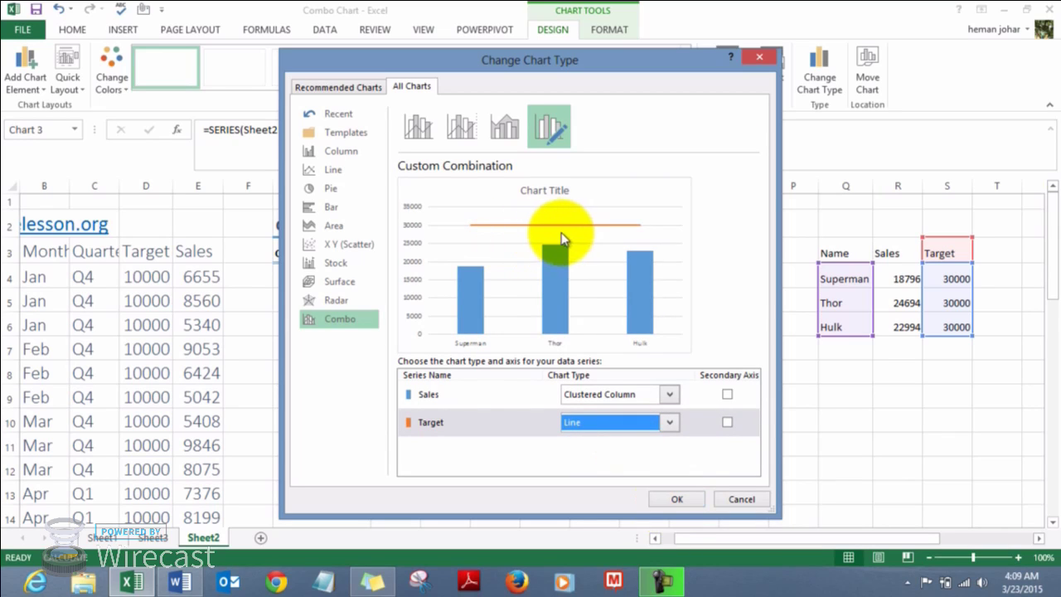
click(672, 424)
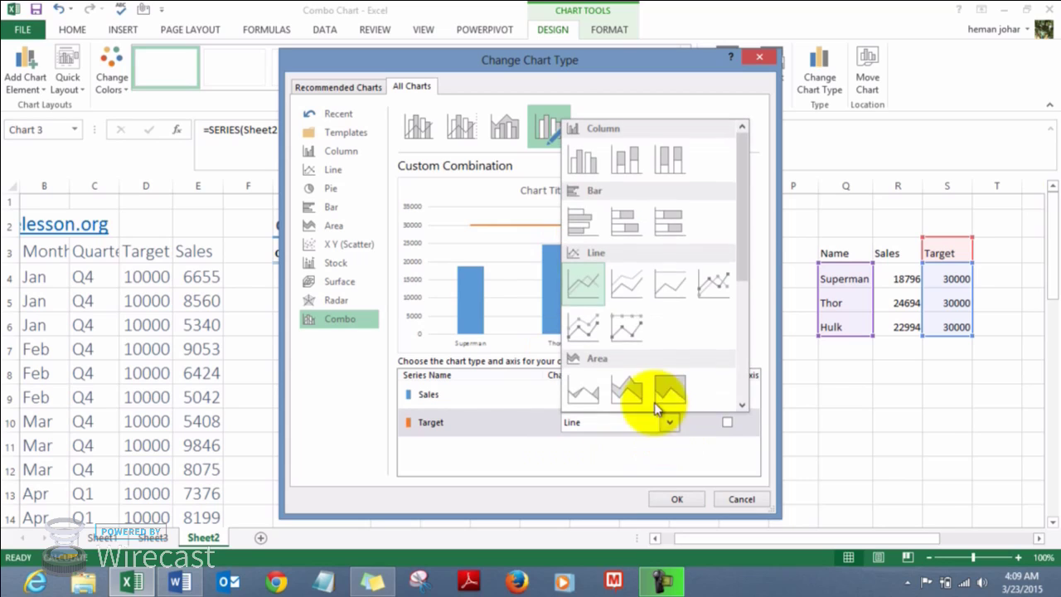
click(626, 283)
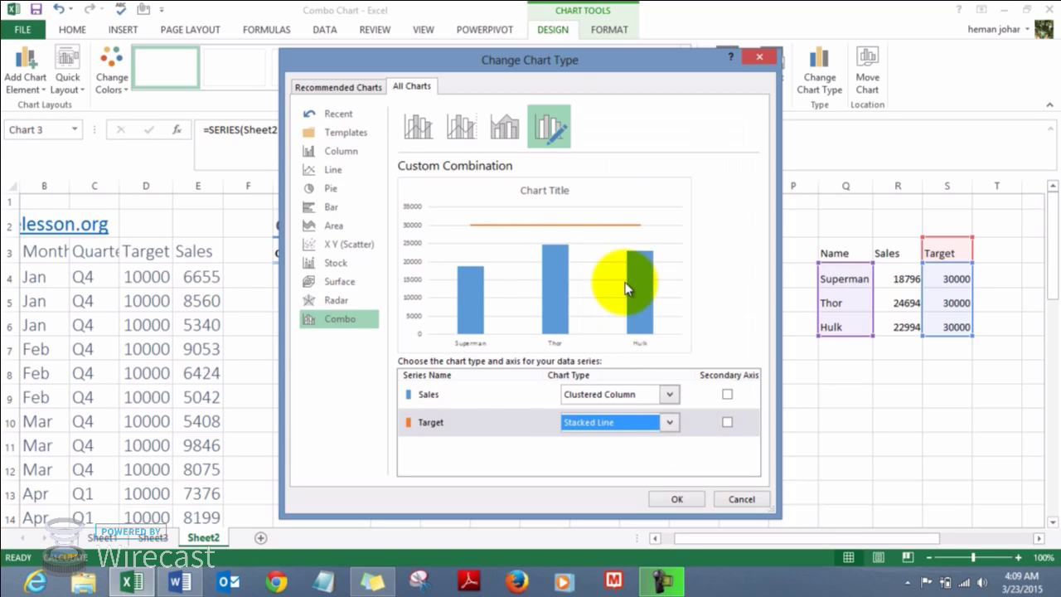
click(669, 423)
click(715, 282)
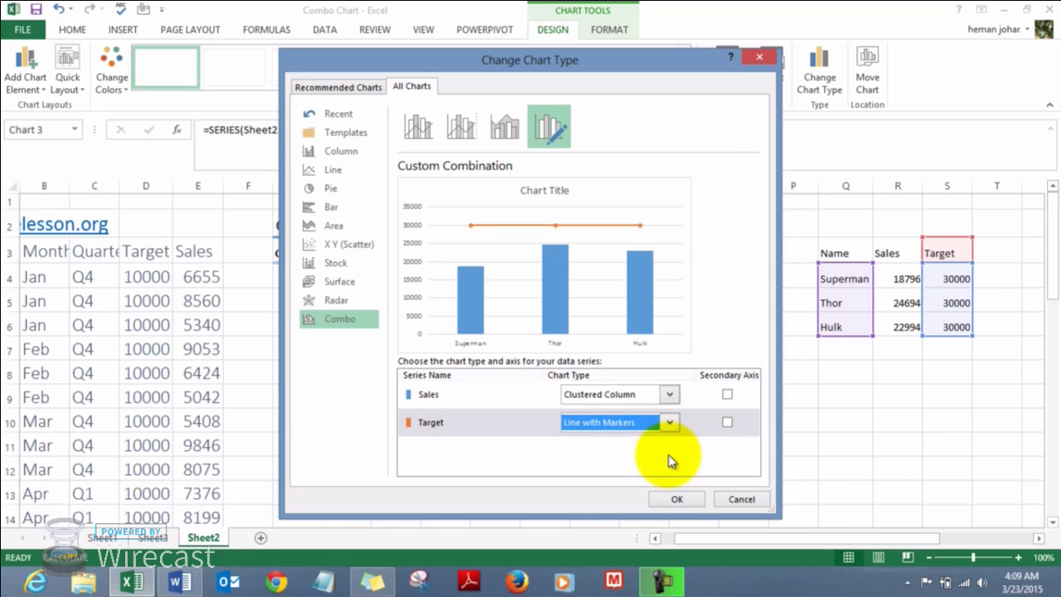
click(676, 499)
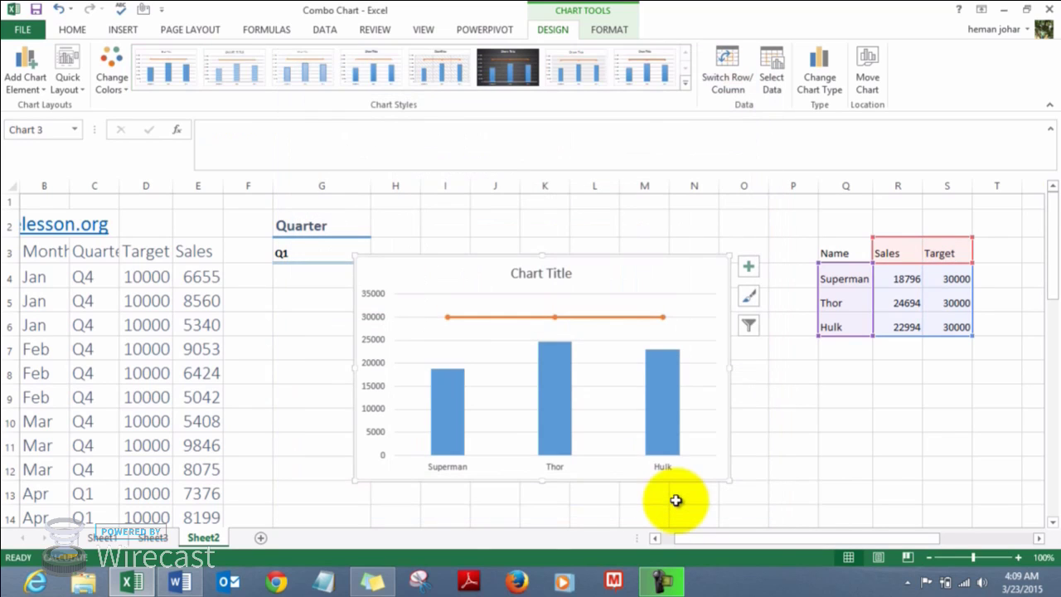
click(784, 443)
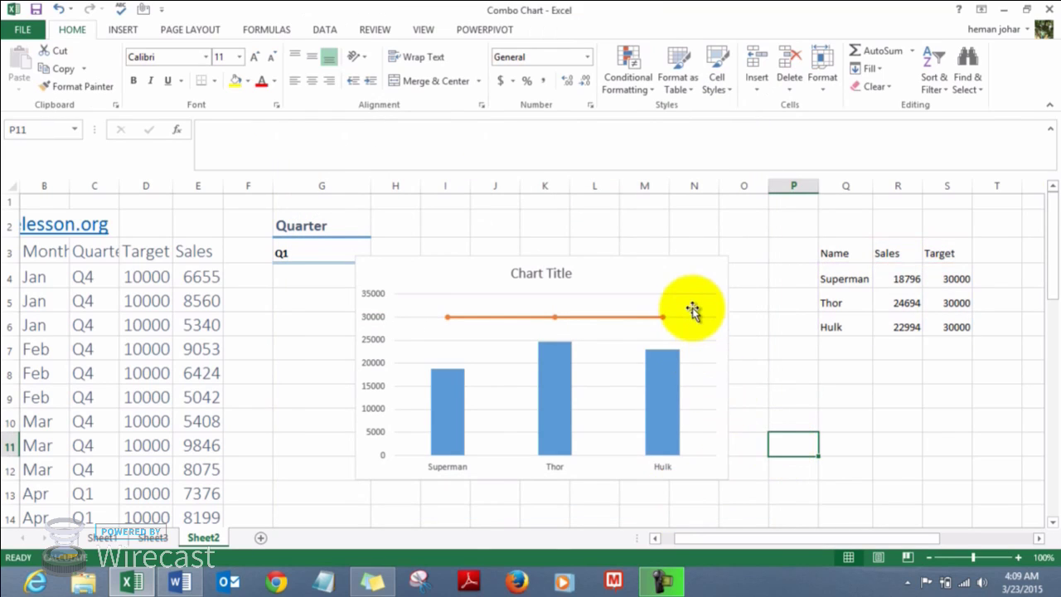
click(661, 282)
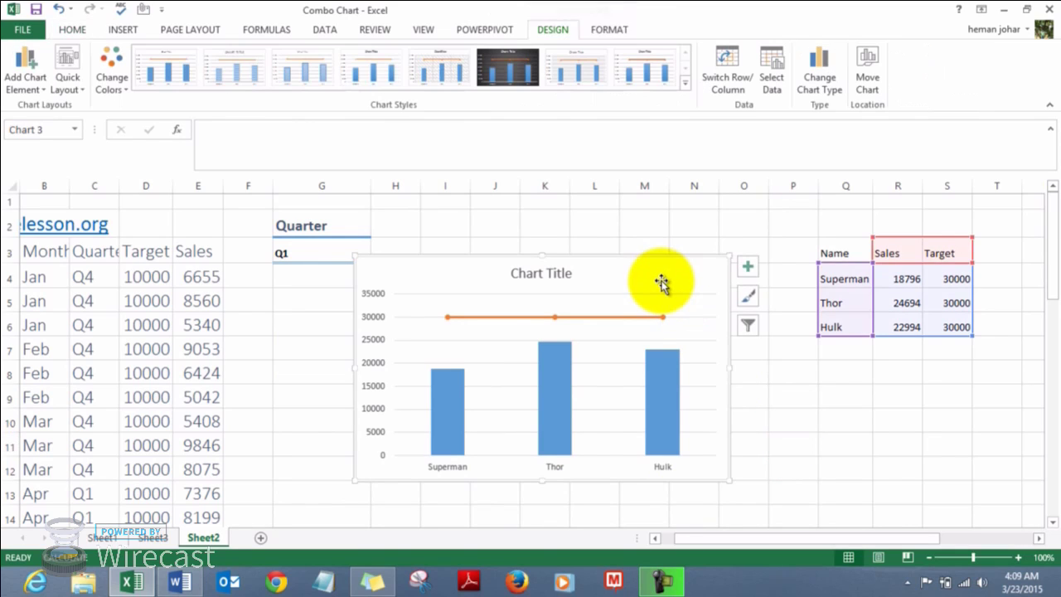
click(780, 380)
Switch the quarter selector in G3 to Q2, Q3 and finally Q4 to test the chart.
click(316, 261)
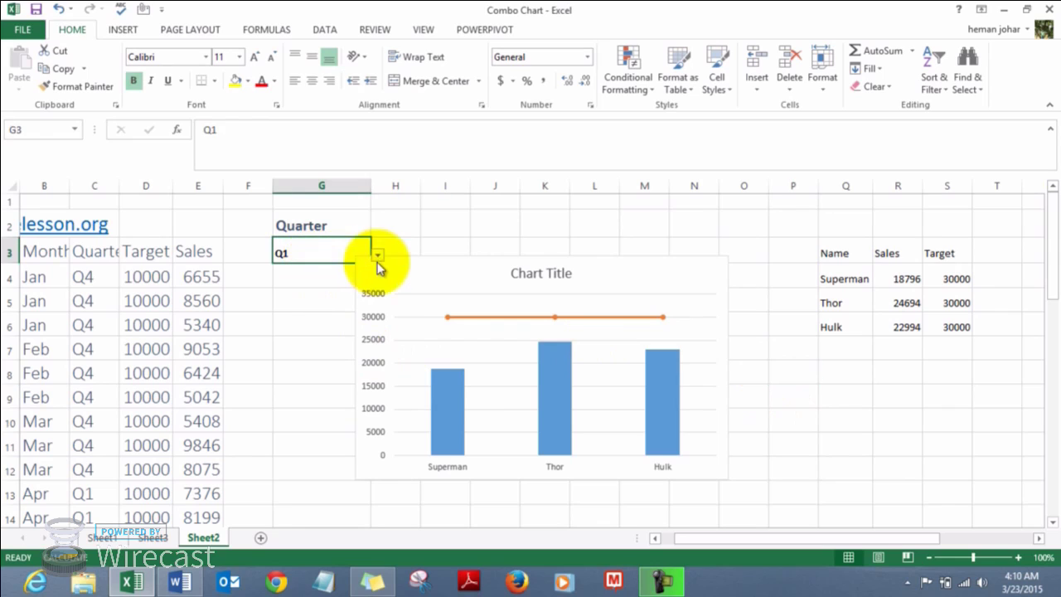
click(377, 255)
click(316, 288)
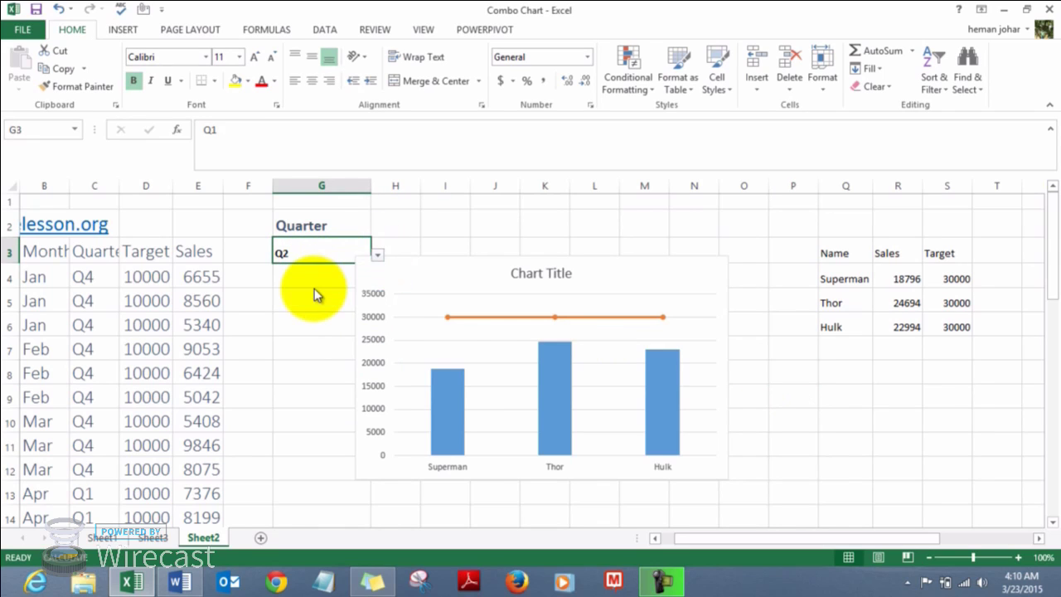
click(377, 254)
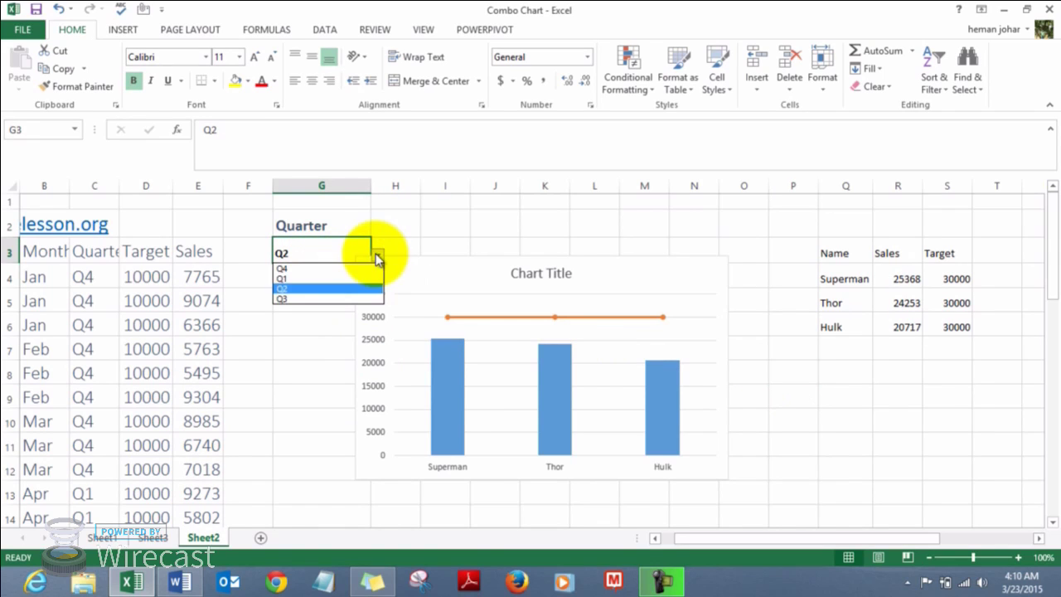
click(321, 300)
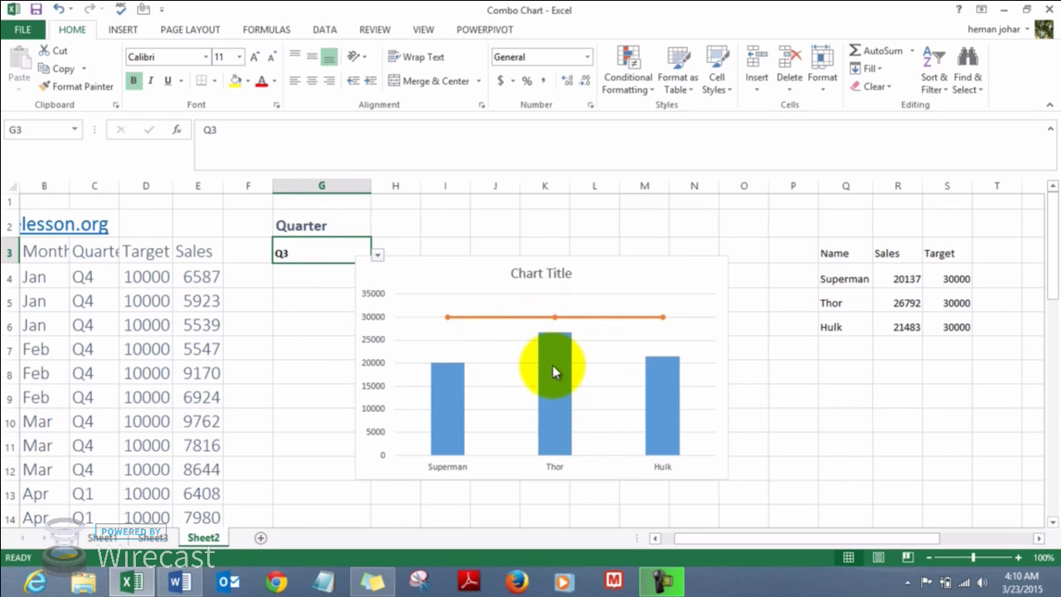
click(377, 256)
click(319, 268)
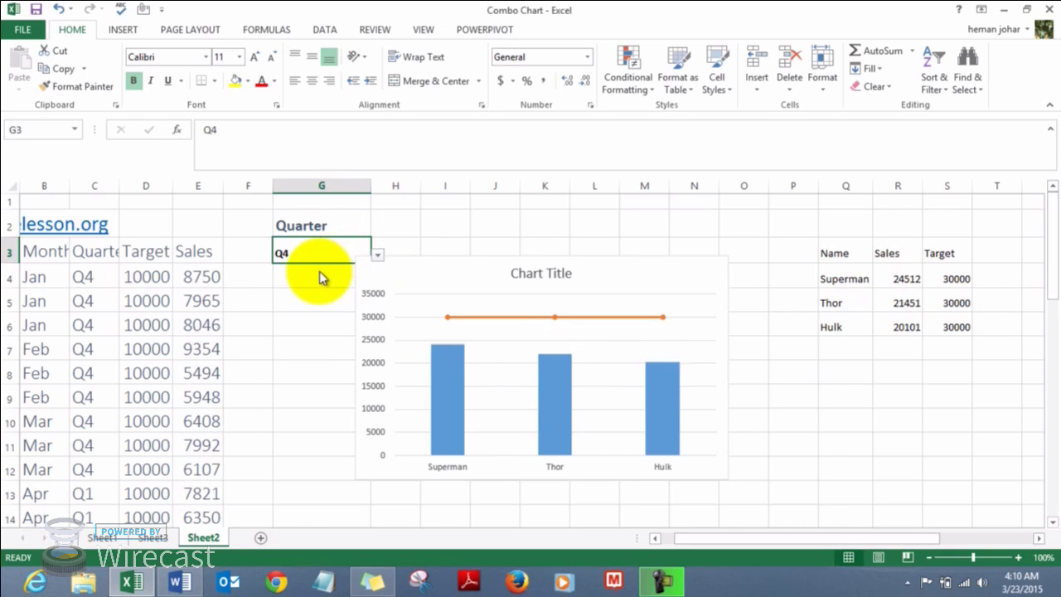
Clear the existing title formula from cell Z4, beside the list of quarters.
click(541, 274)
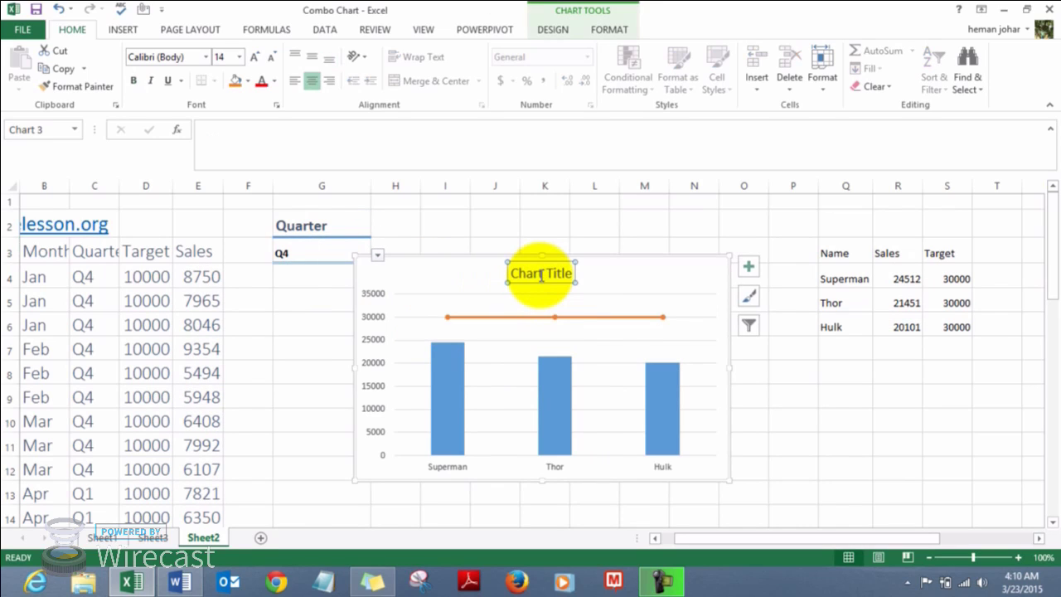
click(539, 226)
key(Right)
key(Right)
key(Right)
key(Right)
key(Right)
key(Right)
key(Right)
key(Right)
key(Right)
key(Right)
key(Right)
key(Right)
key(Right)
key(Right)
key(Right)
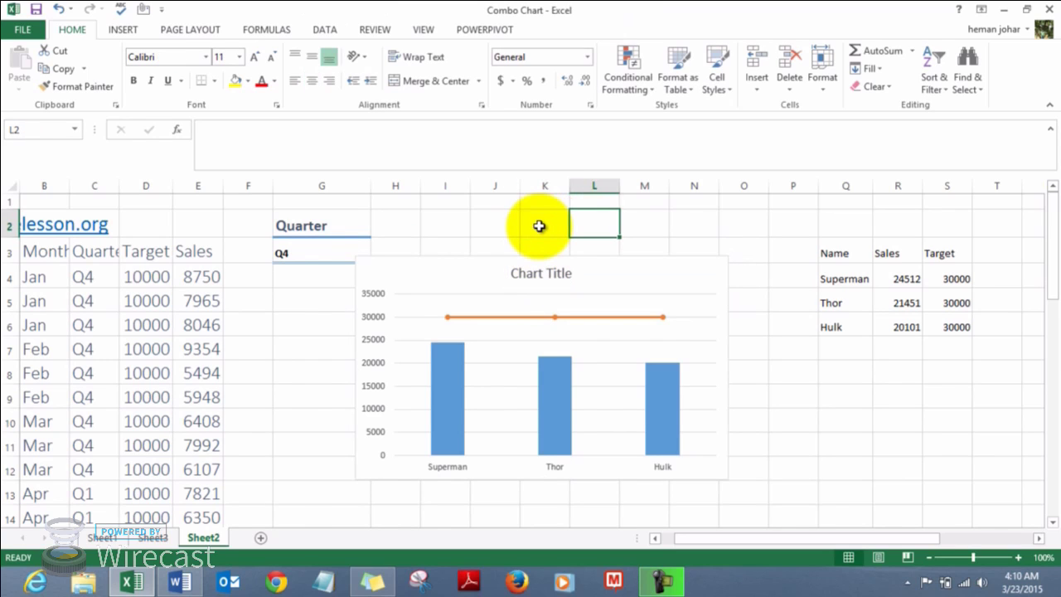
key(Right)
key(Right)
key(Down)
key(Down)
key(Down)
key(Left)
key(Left)
key(Up)
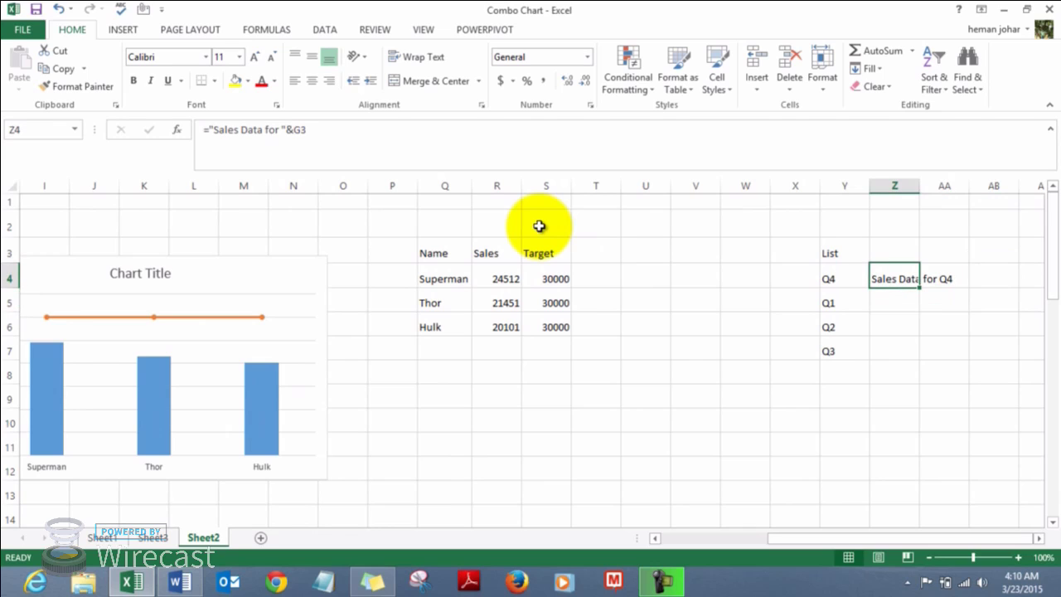
key(Right)
key(Left)
key(Delete)
text(=)
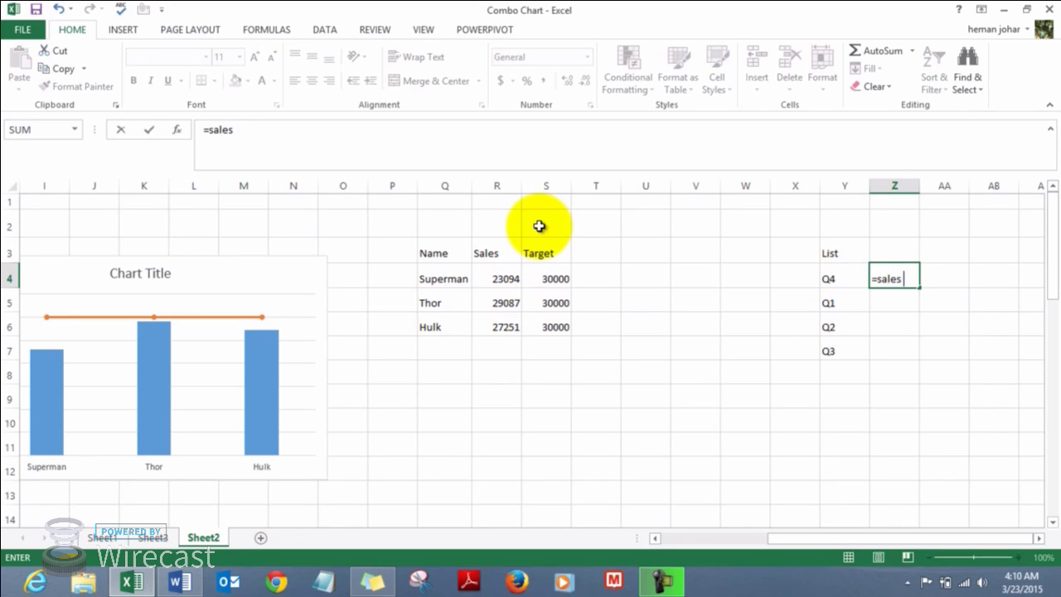
key(BackSpace)
key(BackSpace)
key(BackSpace)
key(BackSpace)
key(Return)
text(')
key(Up)
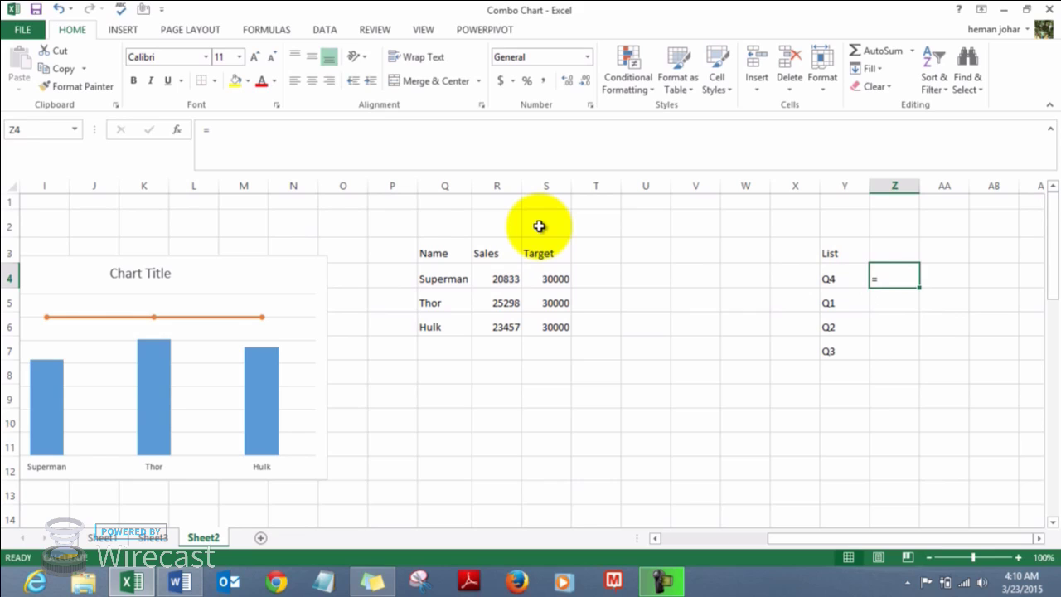
Enter a formula in Z4 that joins the text "sales data for " with the selected quarter in G3.
text(=)
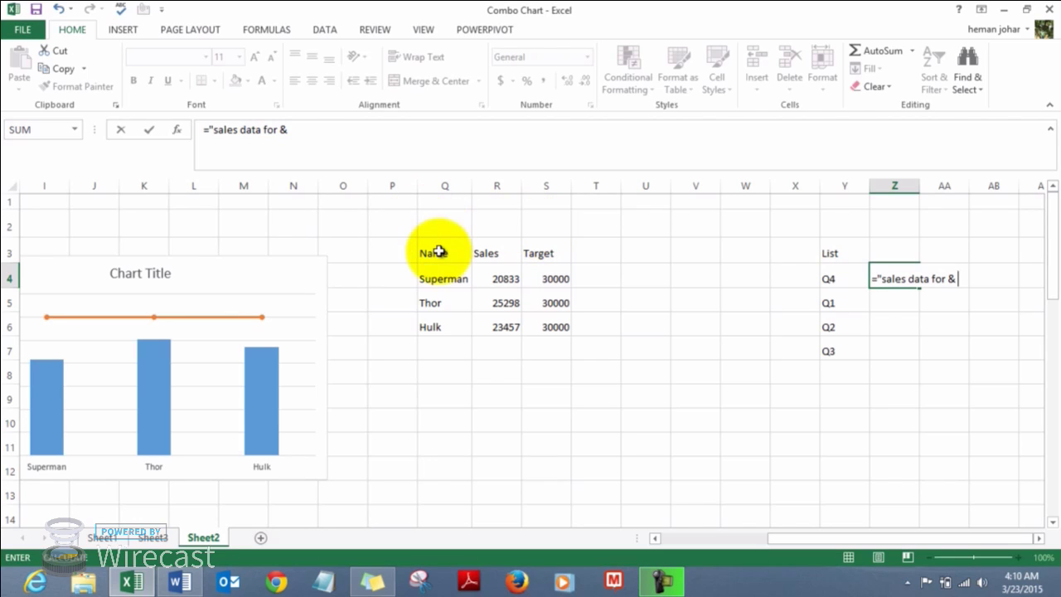
click(405, 227)
key(Down)
key(Left)
key(Left)
key(Left)
key(Left)
key(Left)
key(Left)
key(Left)
key(Left)
key(Left)
key(Left)
key(Left)
key(Left)
key(Left)
key(Left)
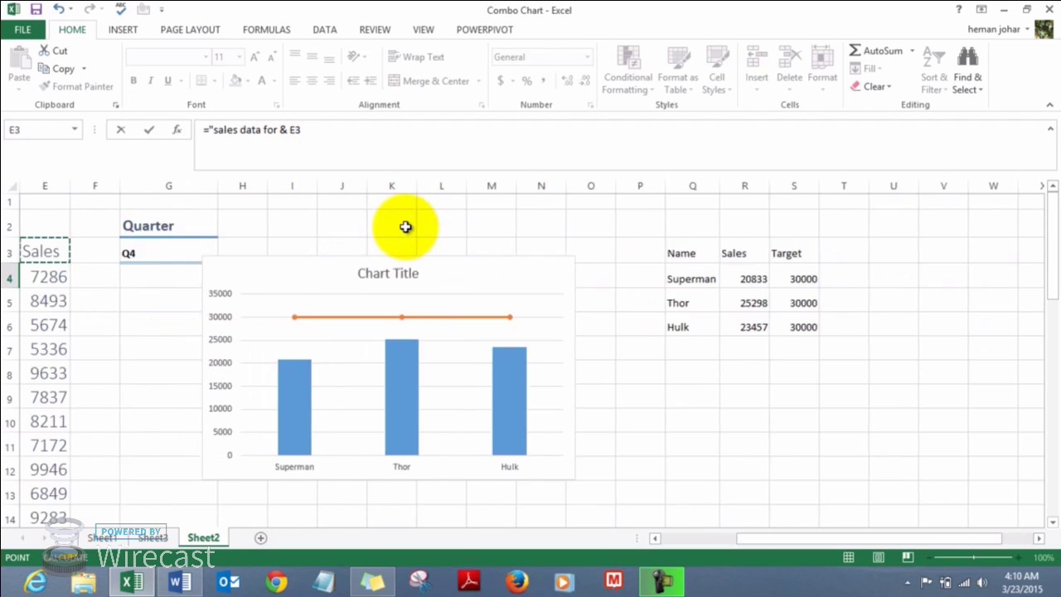
key(Right)
key(Right)
key(Right)
key(Right)
key(Right)
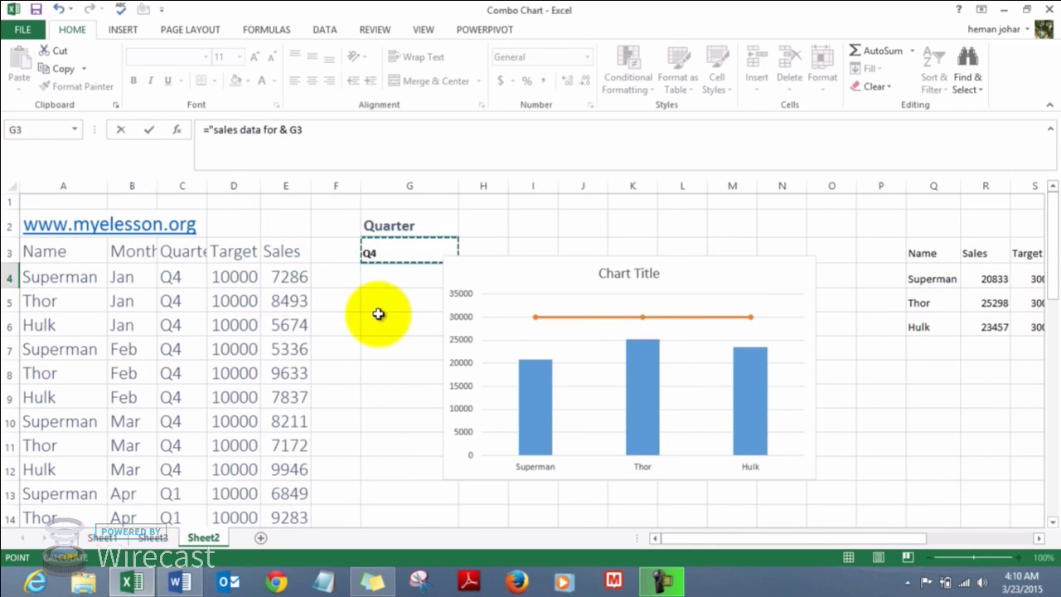
key(Return)
key(Return)
Link the combo chart's title to the text in cell Z4.
key(Right)
key(Right)
key(Left)
key(Left)
key(Left)
key(Left)
key(Left)
key(Left)
key(Left)
key(Left)
key(Left)
key(Left)
key(Left)
key(Left)
key(Left)
key(Left)
key(Left)
key(Left)
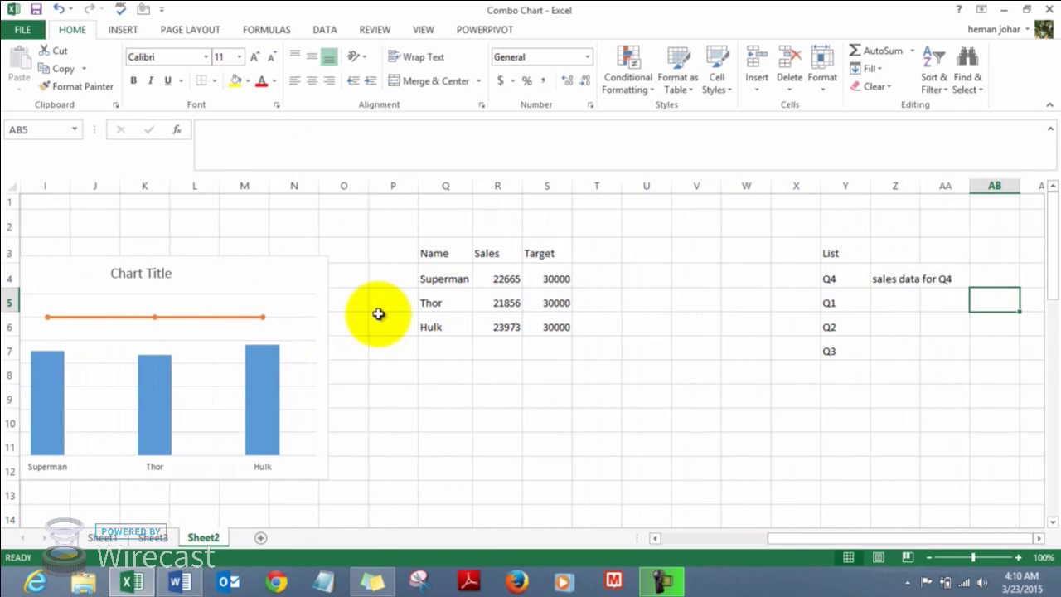
click(139, 273)
click(226, 142)
text(=)
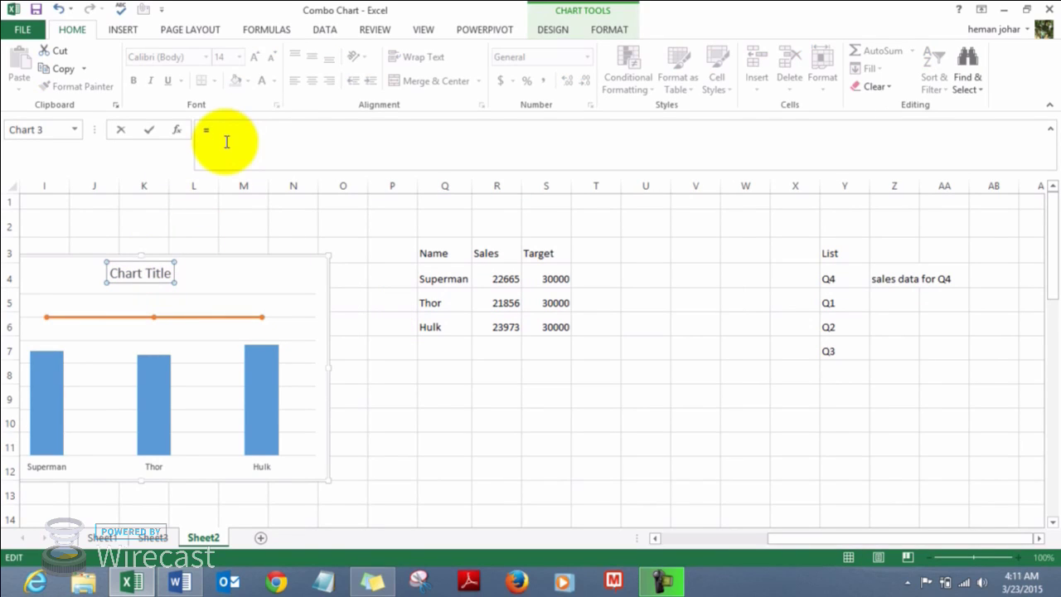
click(883, 278)
key(Return)
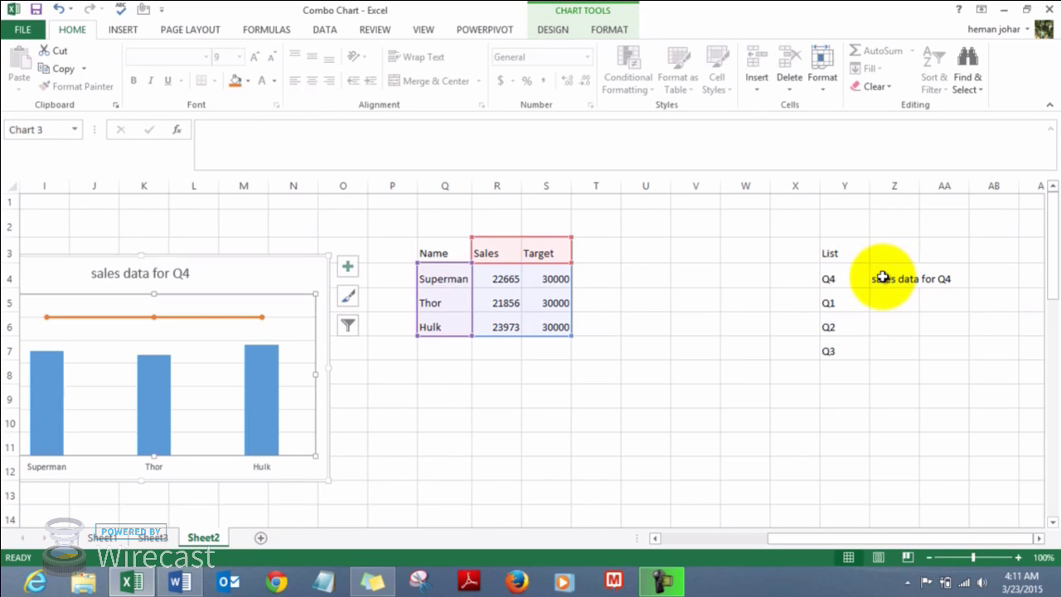
Set the quarter selector in G3 to Q2 to test the chart's linked title.
click(658, 445)
key(Left)
key(Left)
key(Left)
key(Left)
key(Left)
key(Left)
key(Left)
key(Left)
key(Left)
key(Left)
key(Left)
key(Left)
key(Left)
key(Left)
key(Left)
key(Left)
key(Left)
key(Left)
key(Left)
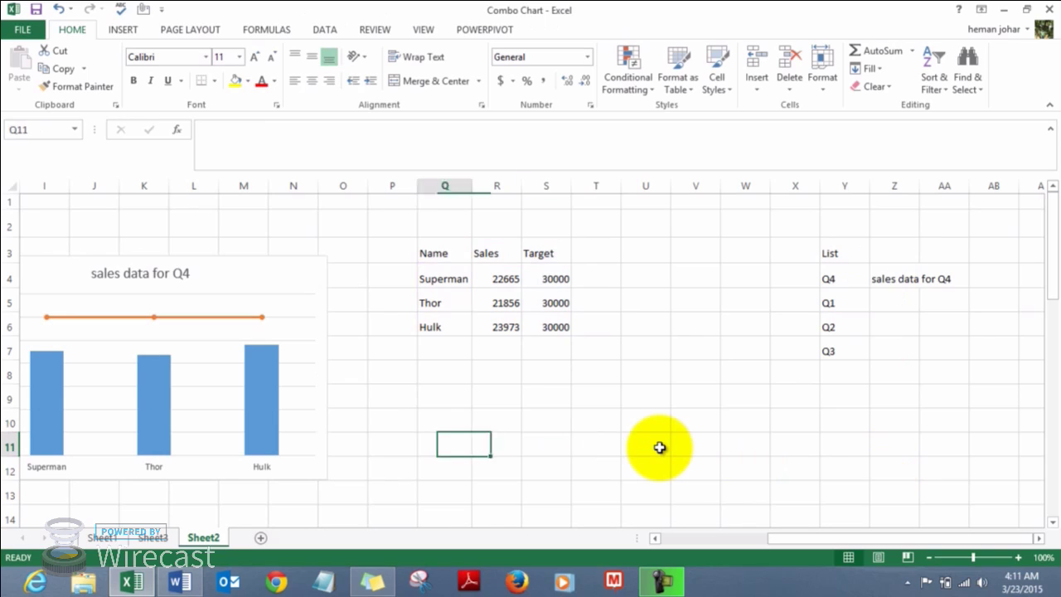
key(Right)
key(Right)
key(Right)
key(Right)
key(Right)
key(Right)
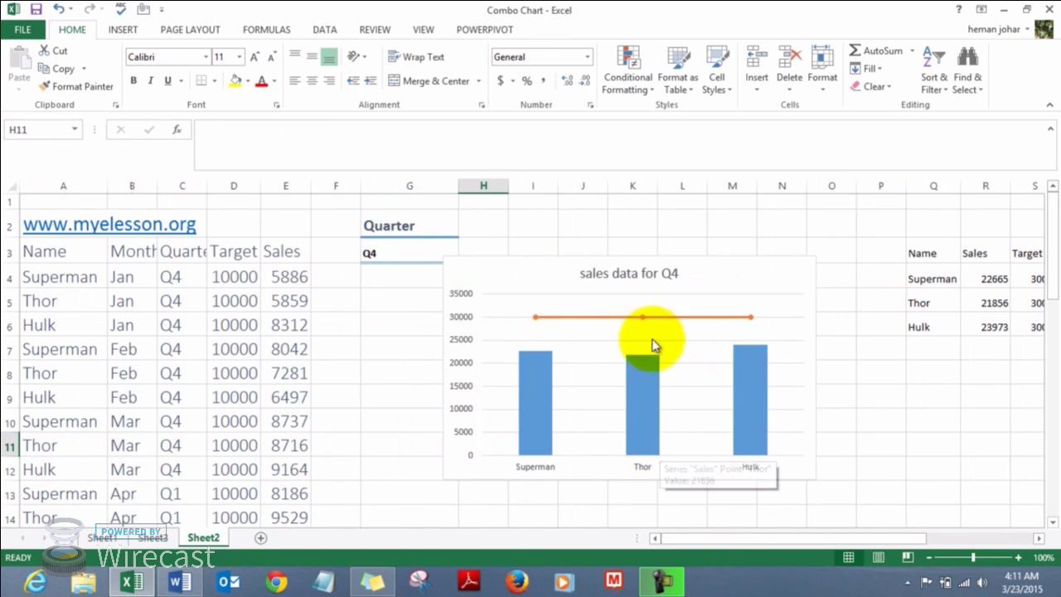
click(396, 254)
click(467, 256)
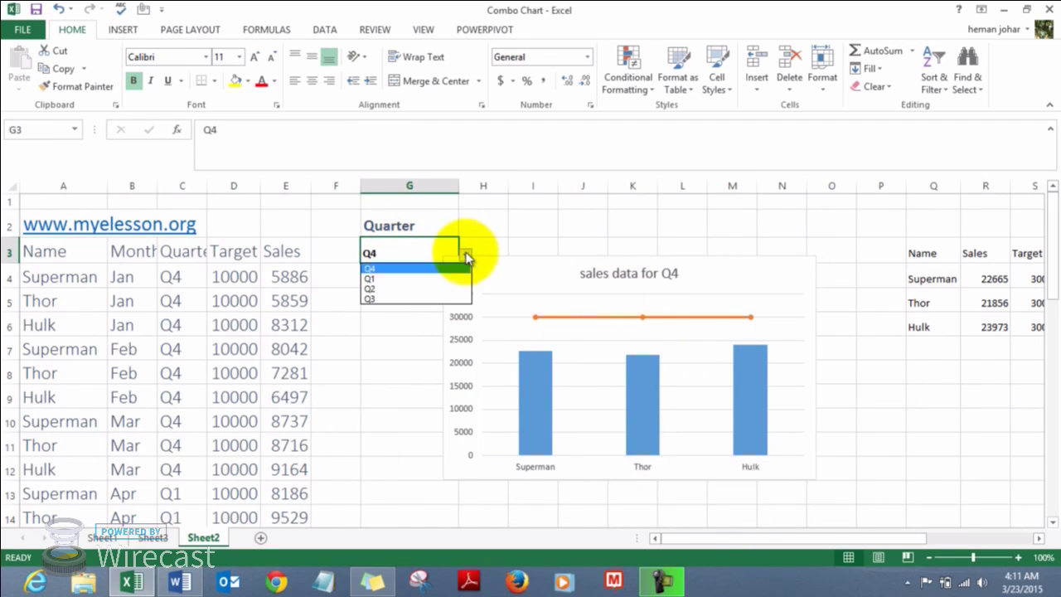
click(398, 289)
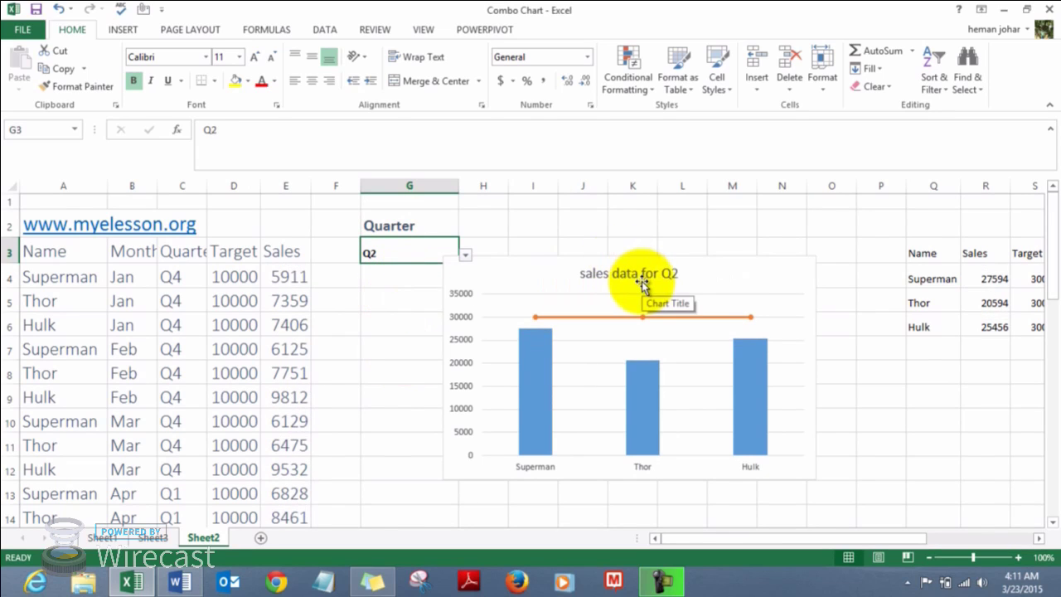
click(836, 319)
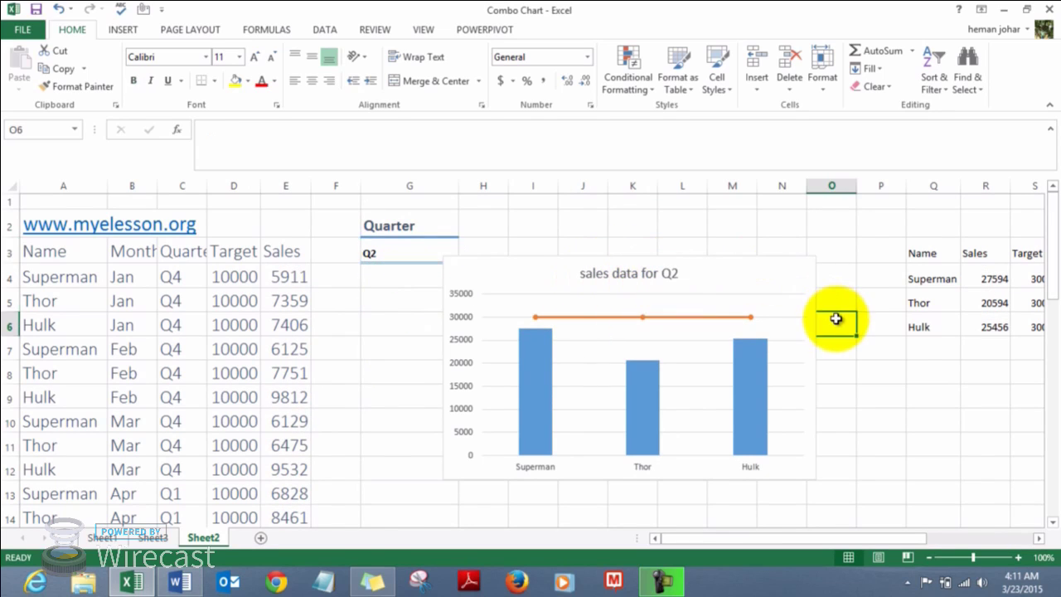
key(Left)
key(Left)
key(Left)
key(Left)
key(Left)
key(Left)
key(Left)
key(Left)
key(Left)
key(Left)
key(Left)
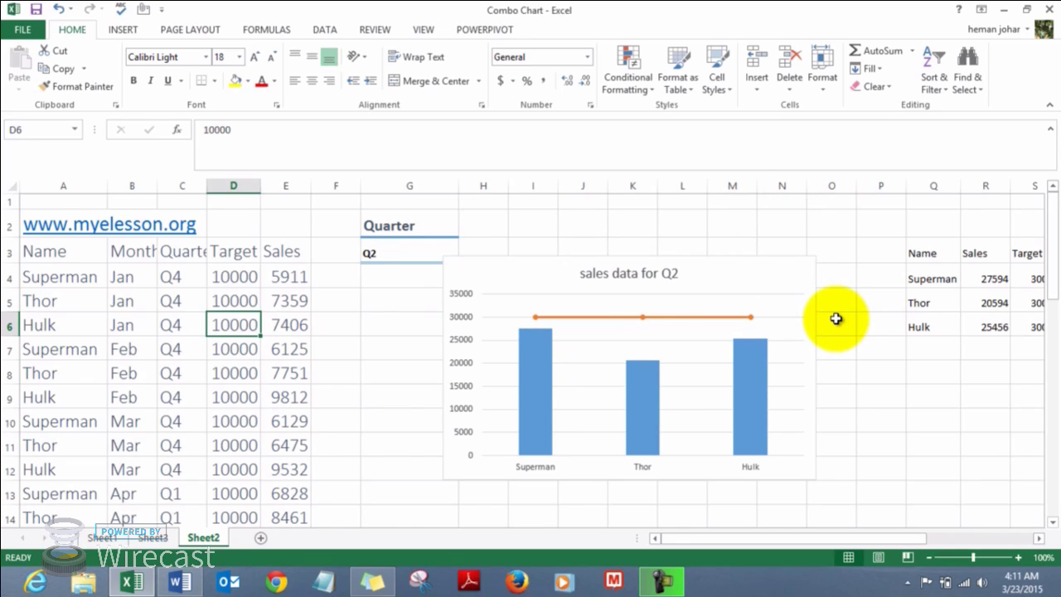
key(Left)
key(Left)
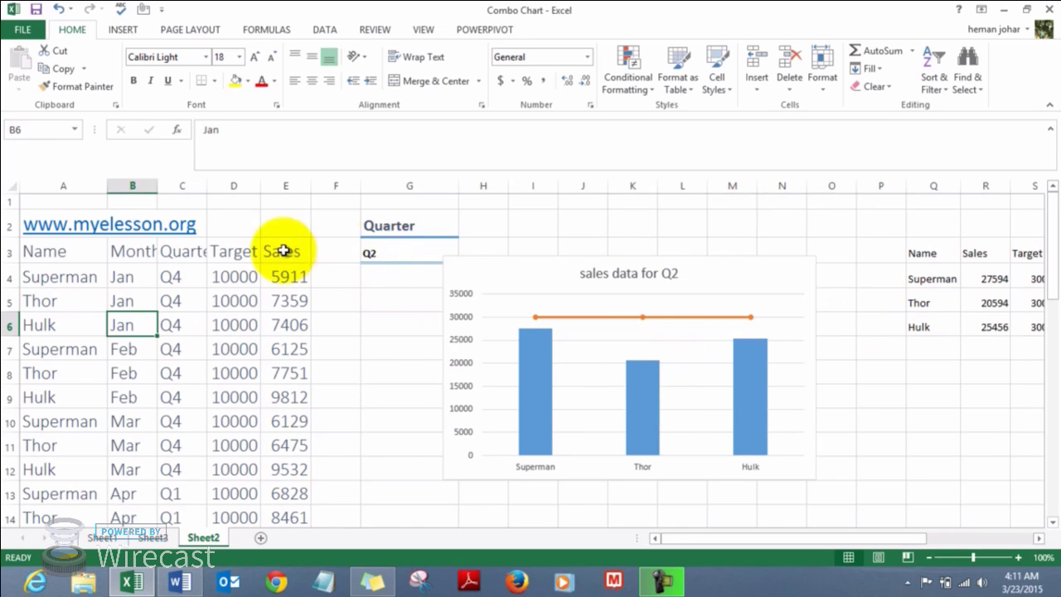
click(355, 329)
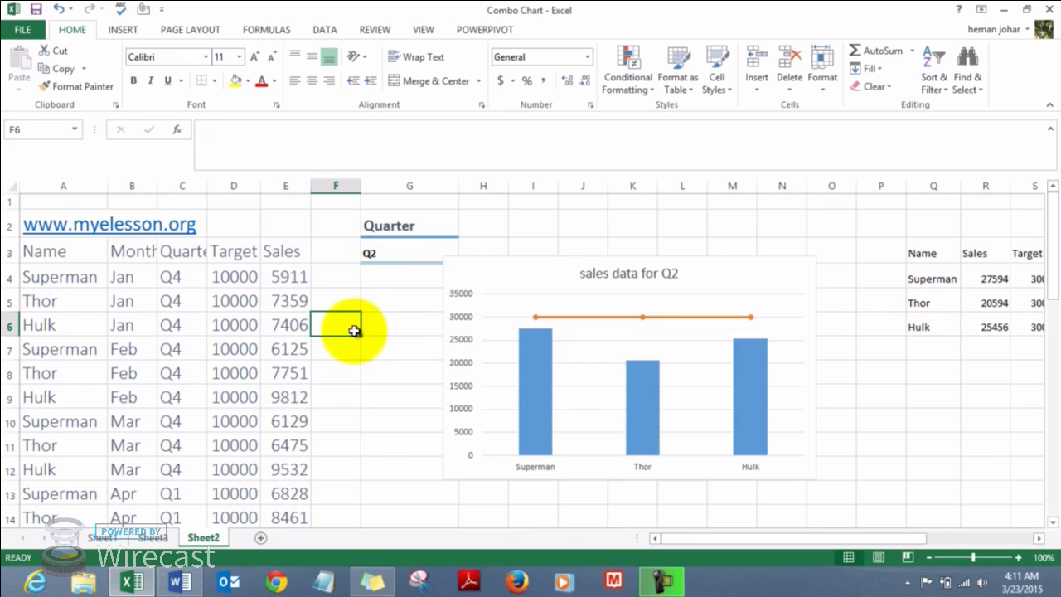
key(Right)
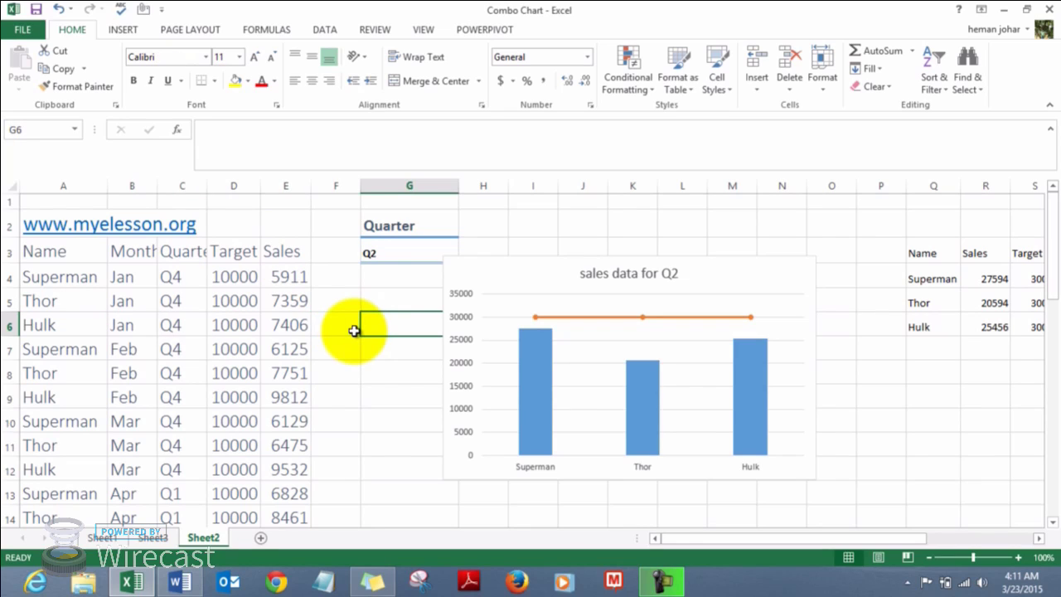
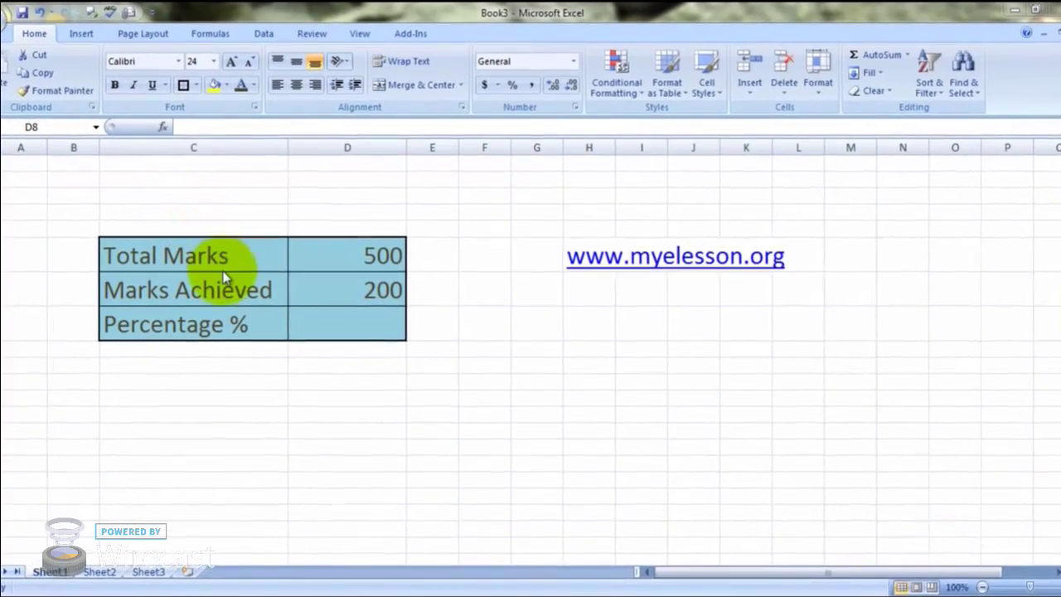
Set the Marks Achieved value in D7 to 450.
key(Left)
key(Up)
key(Up)
key(Right)
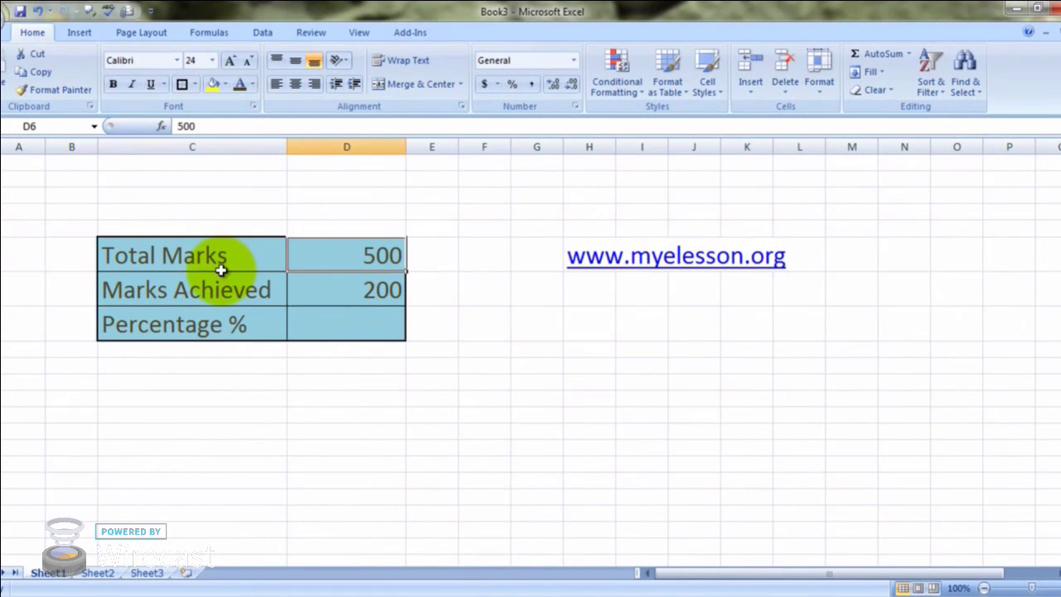
key(Down)
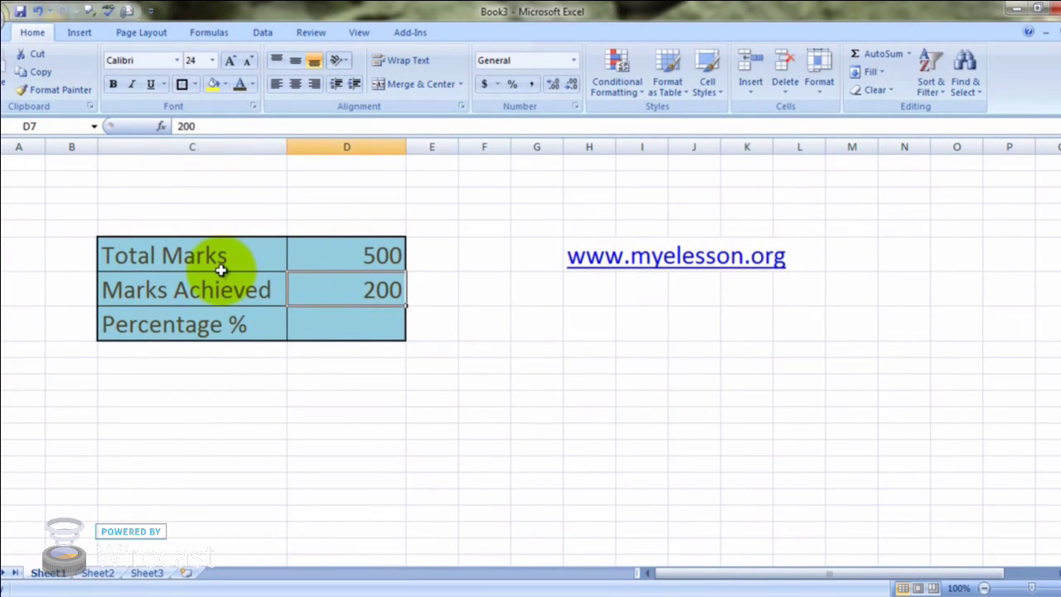
text(450)
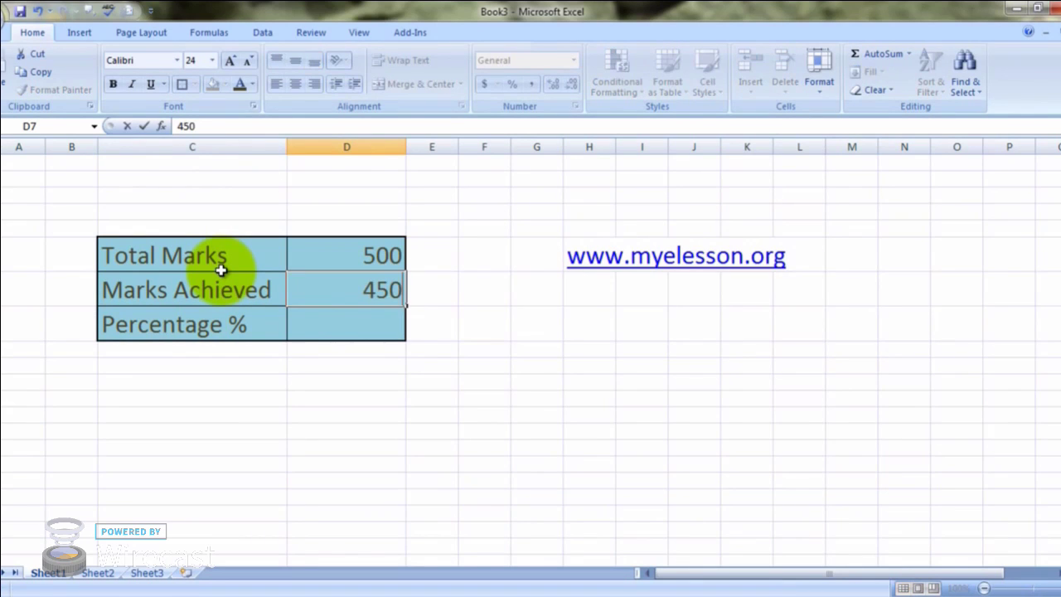
key(Tab)
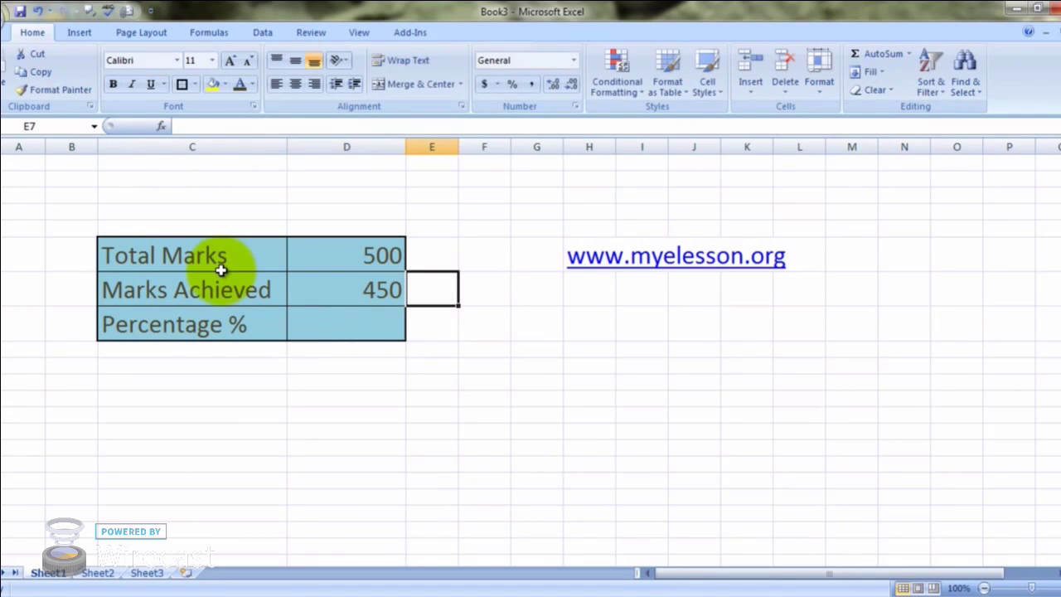
Change the Marks Achieved value in D7 to 495.
key(Left)
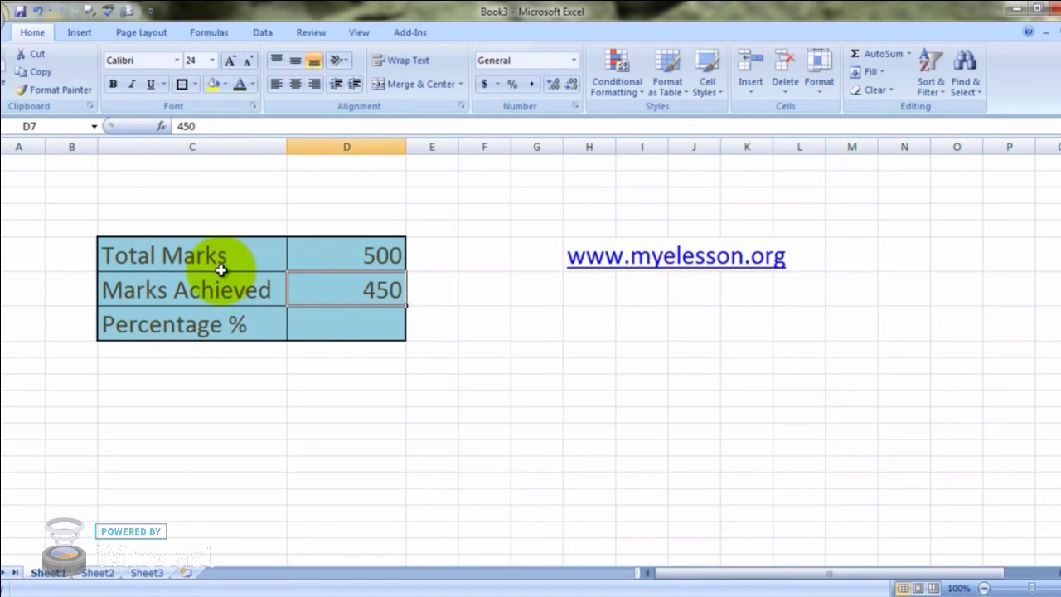
text(495)
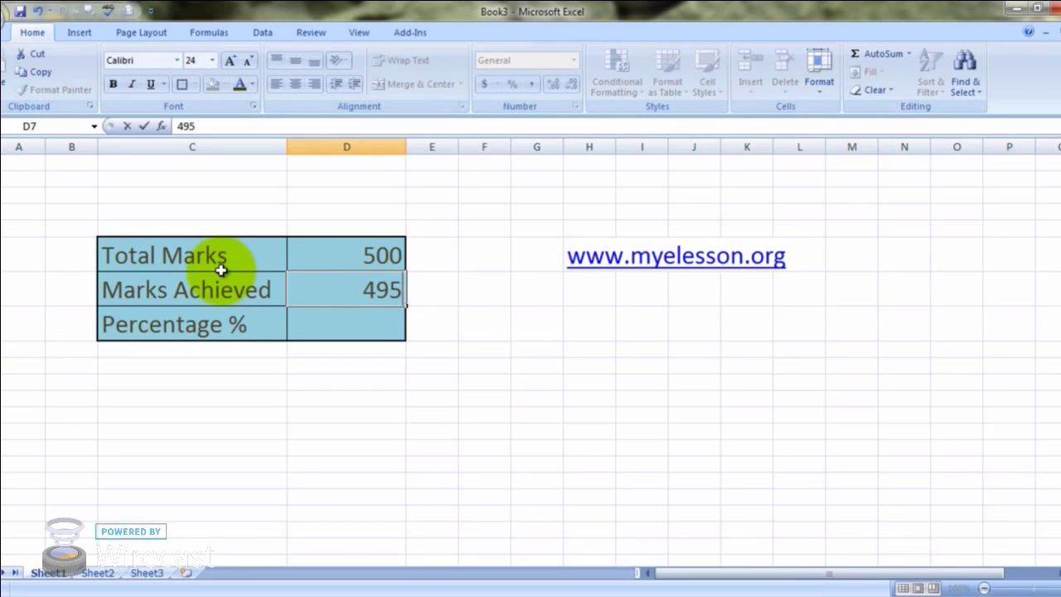
key(Tab)
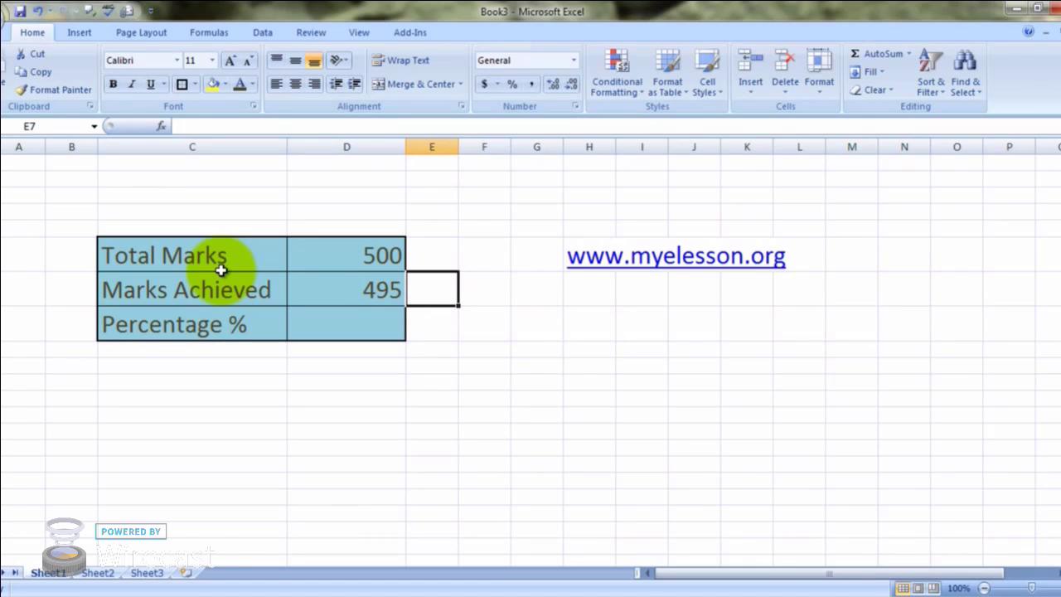
key(Left)
key(Down)
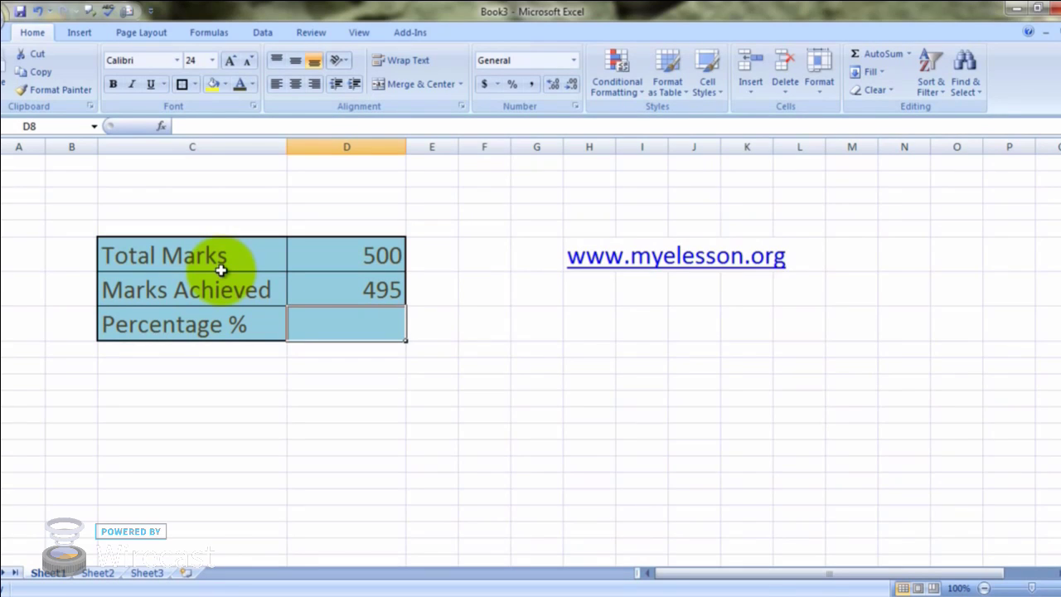
key(Up)
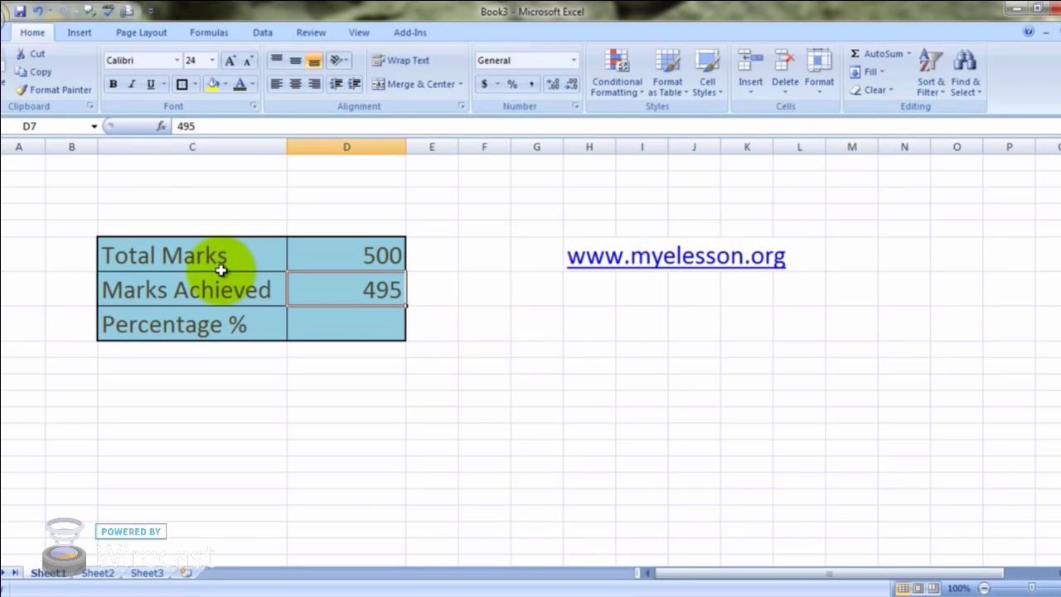
key(Right)
key(Left)
key(Down)
key(Up)
key(Right)
key(Left)
key(Down)
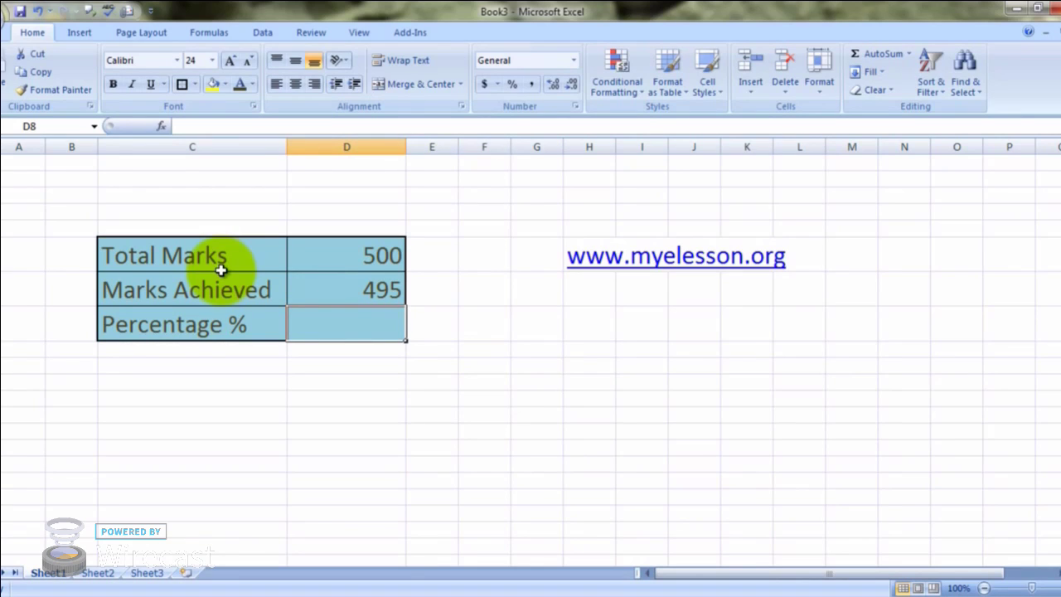
key(Up)
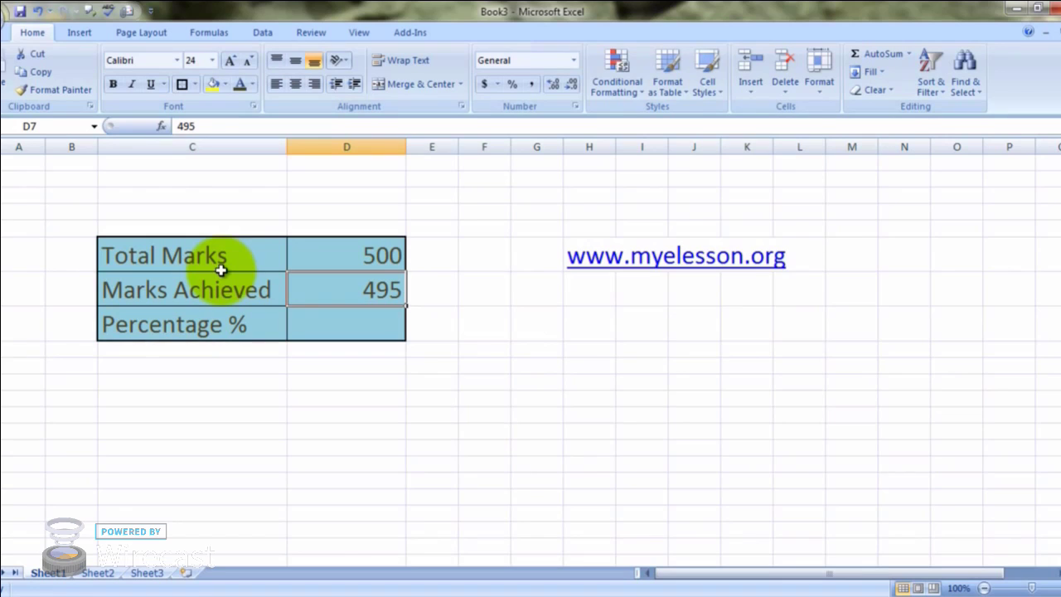
Enter the formula =D7/D6 in the Percentage % cell D8 to divide marks achieved by total marks.
key(Down)
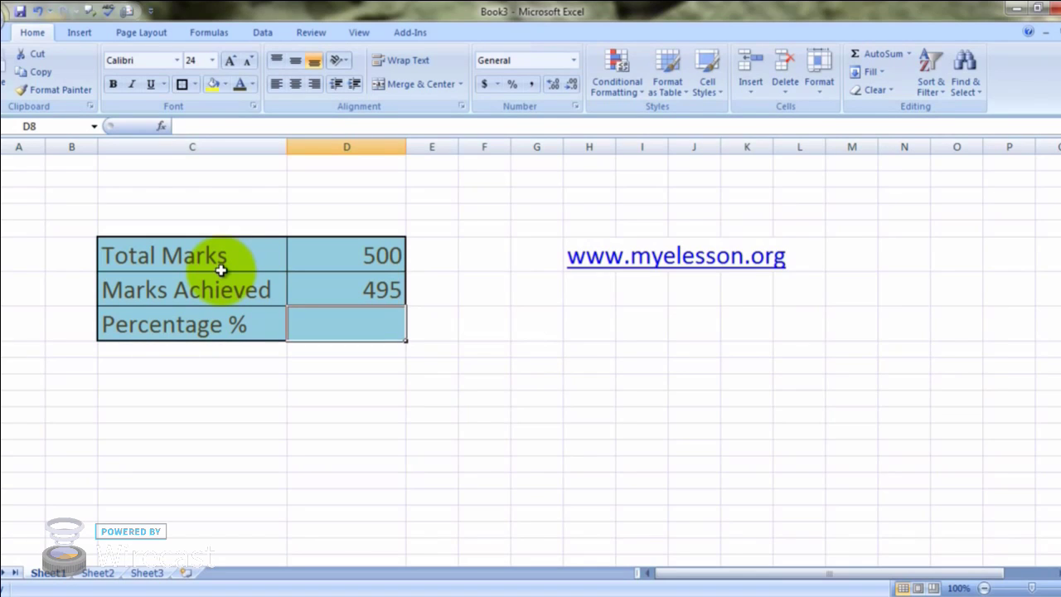
text(=)
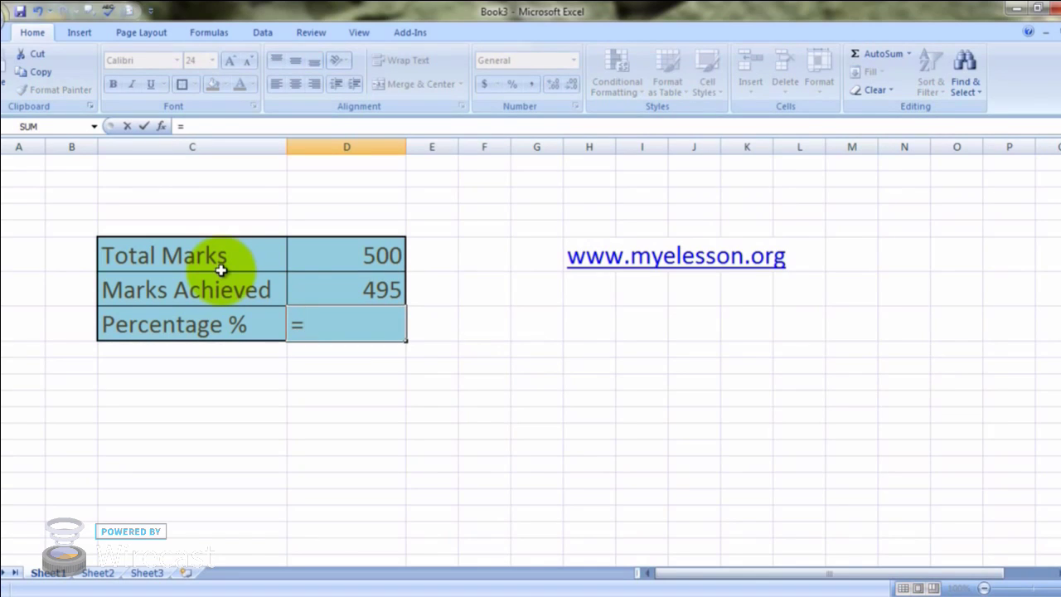
key(Up)
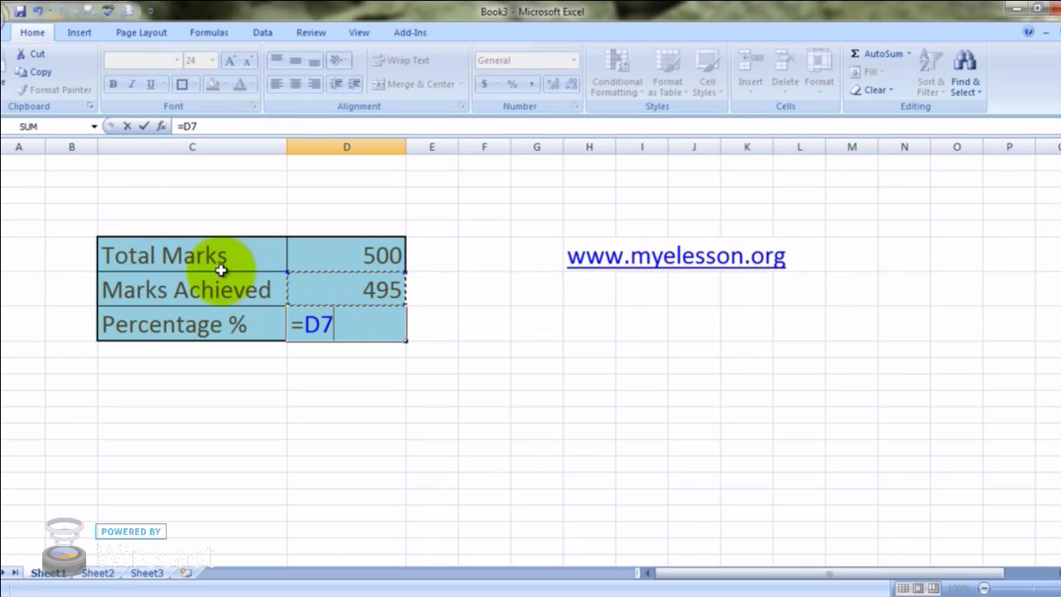
text(/)
key(Up)
key(Up)
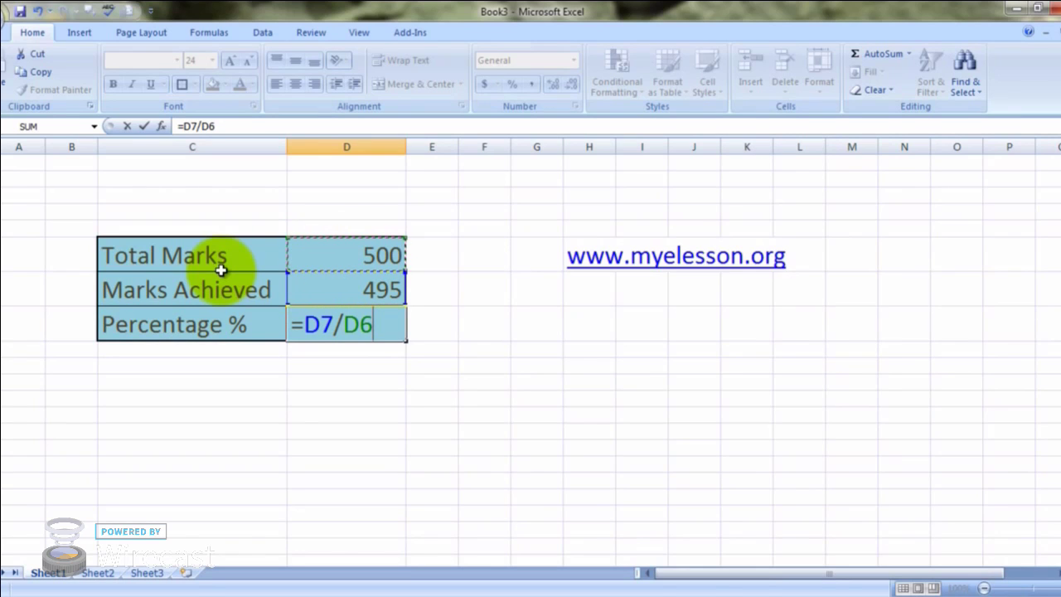
key(Return)
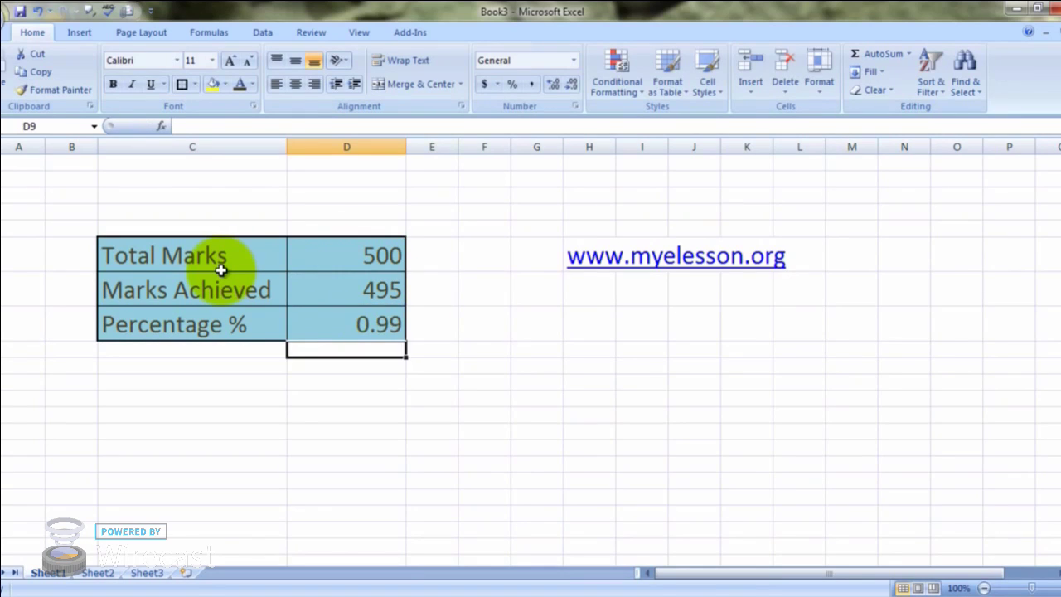
Extend the percentage formula in D8 to =D7/D6*100.
key(Up)
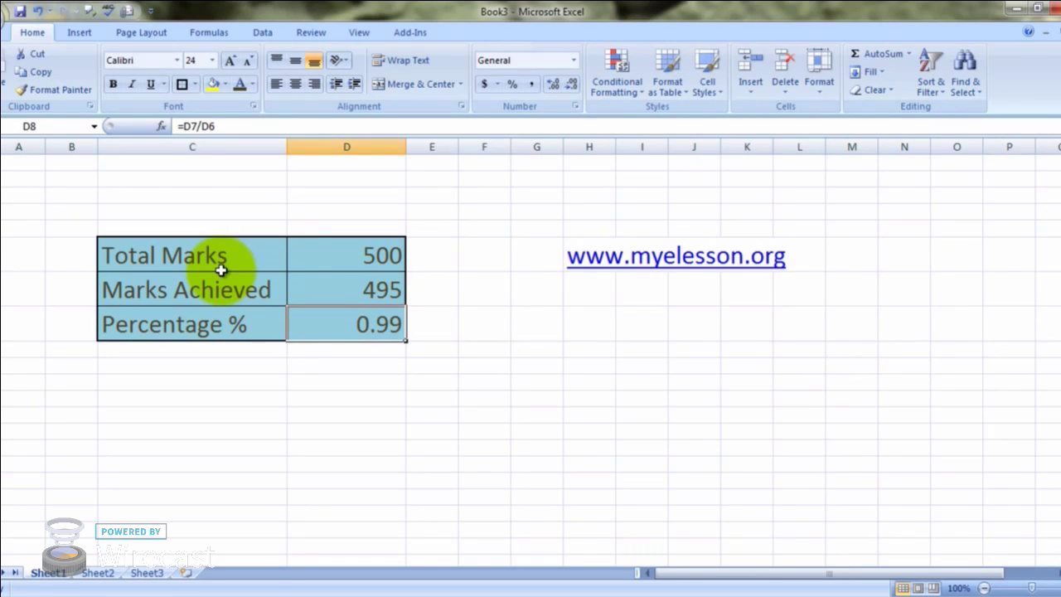
key(F2)
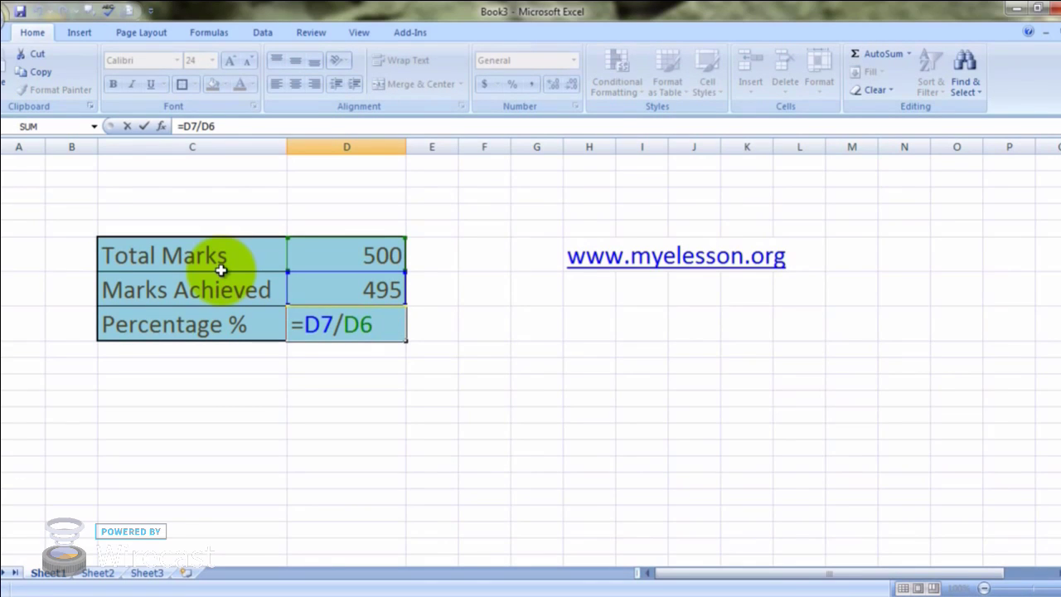
text(*100)
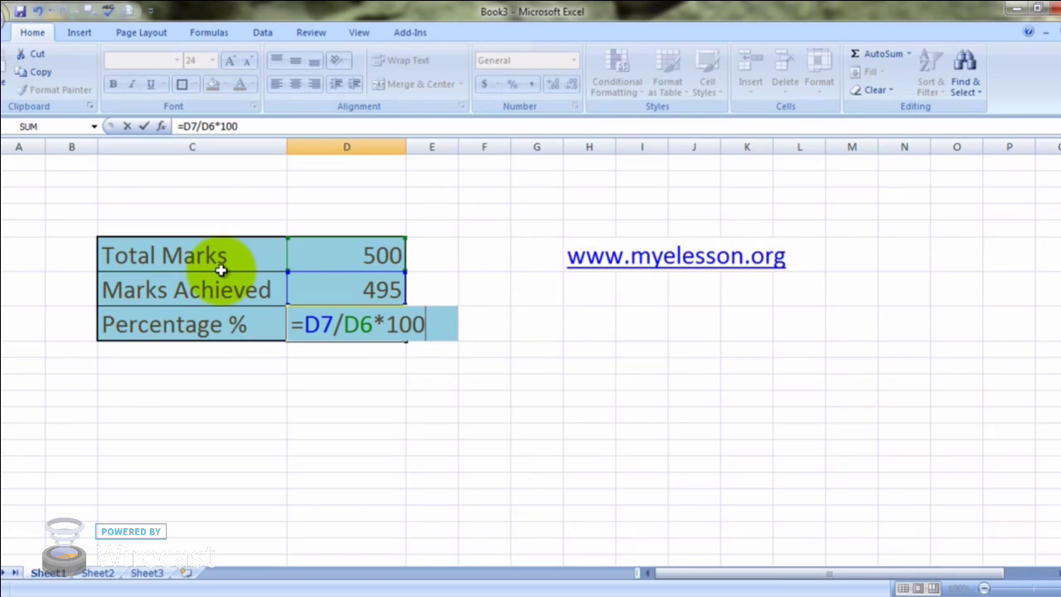
key(Return)
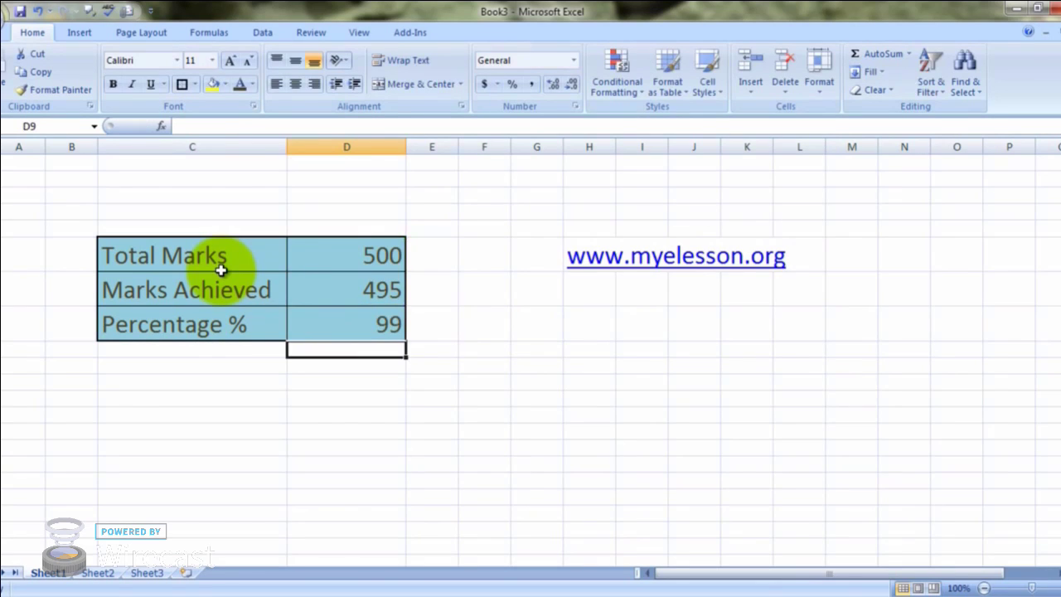
Clear the percentage formula in D8 and replace it with =D7/D6, without the multiplication by 100.
key(Up)
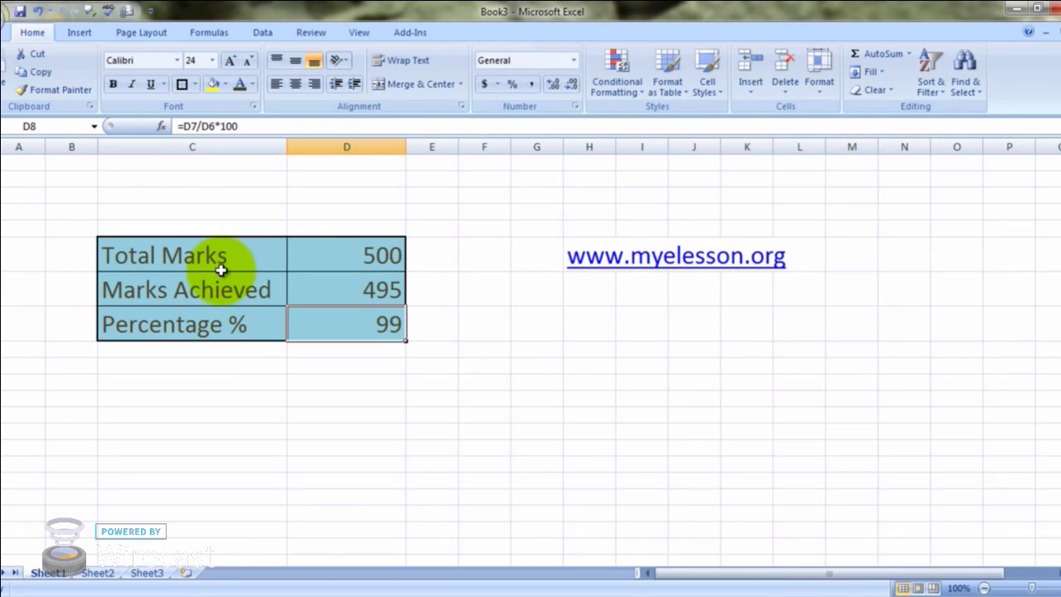
key(Delete)
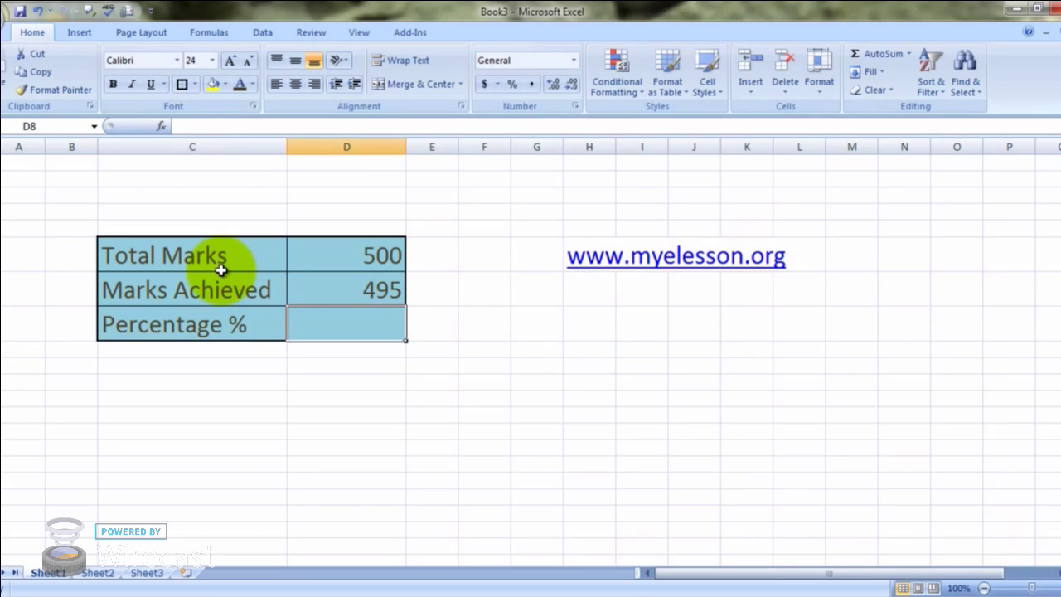
text(=)
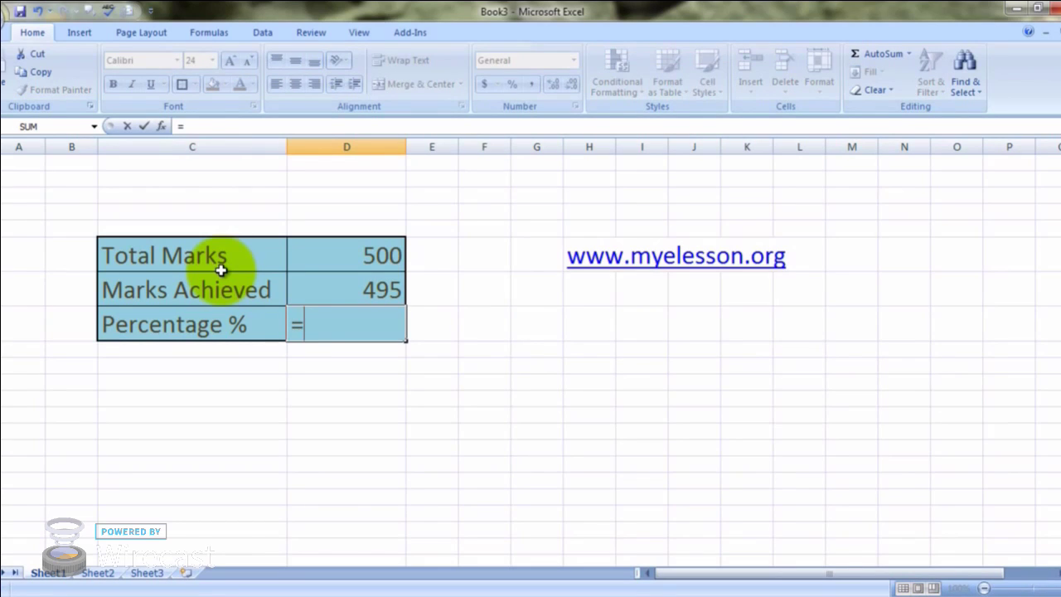
key(Up)
text(/)
key(Up)
key(Up)
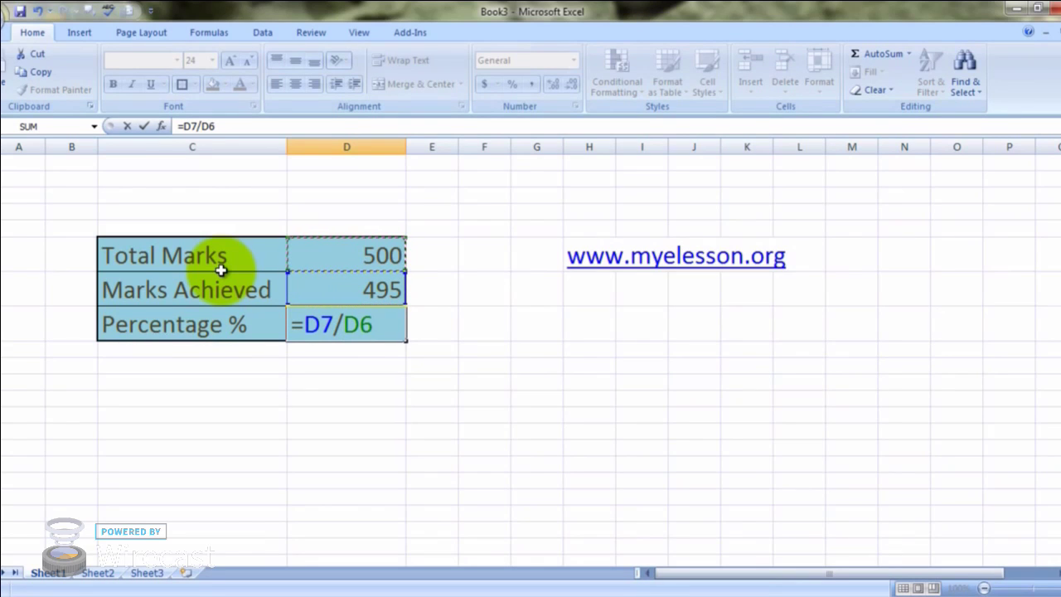
key(Return)
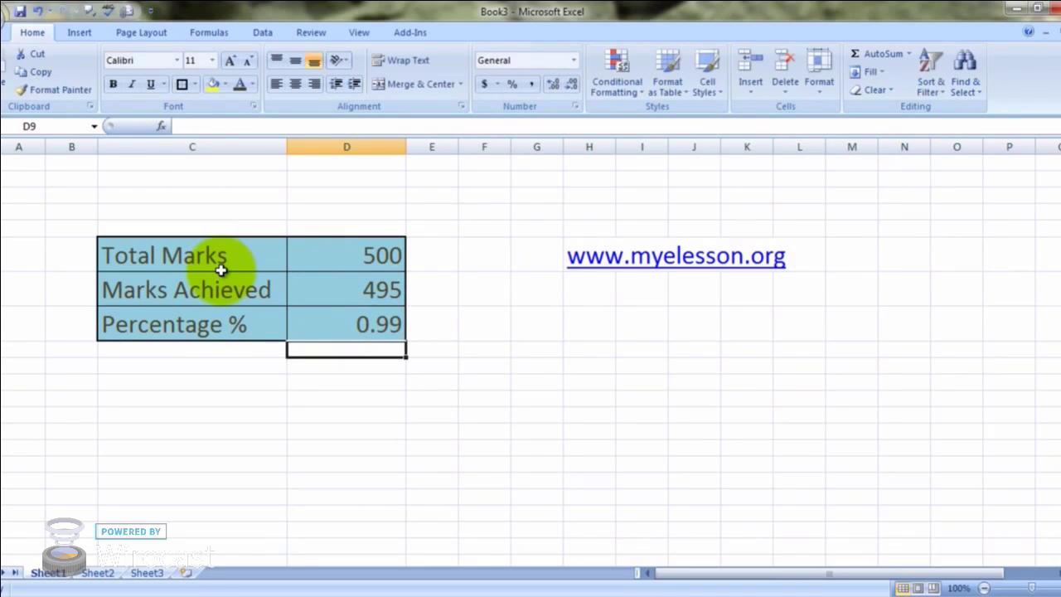
Apply the percent style to the Percentage % cell D8 so the ratio shows as a percentage.
click(371, 327)
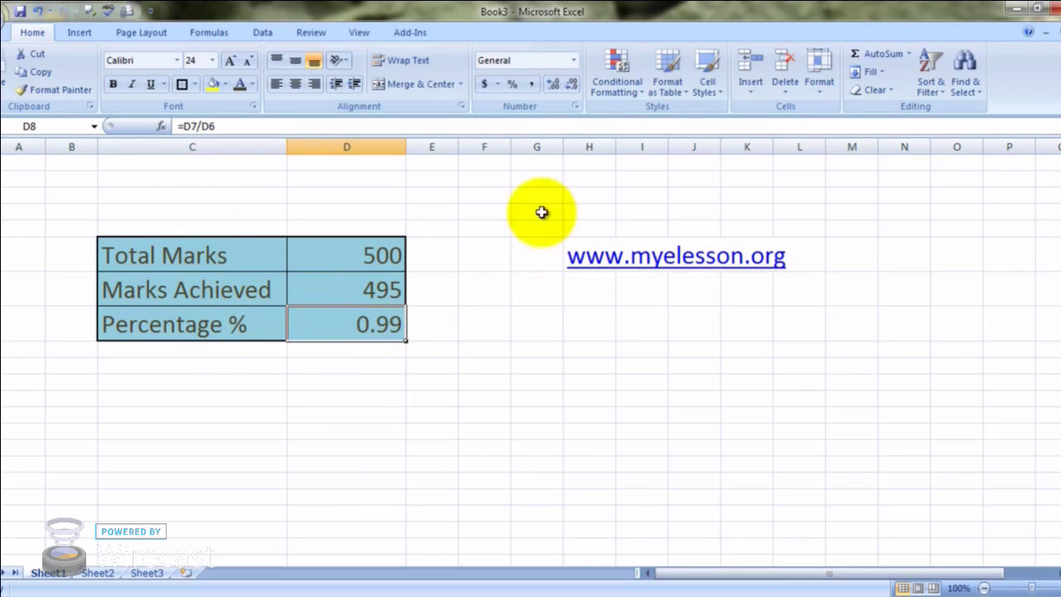
click(514, 84)
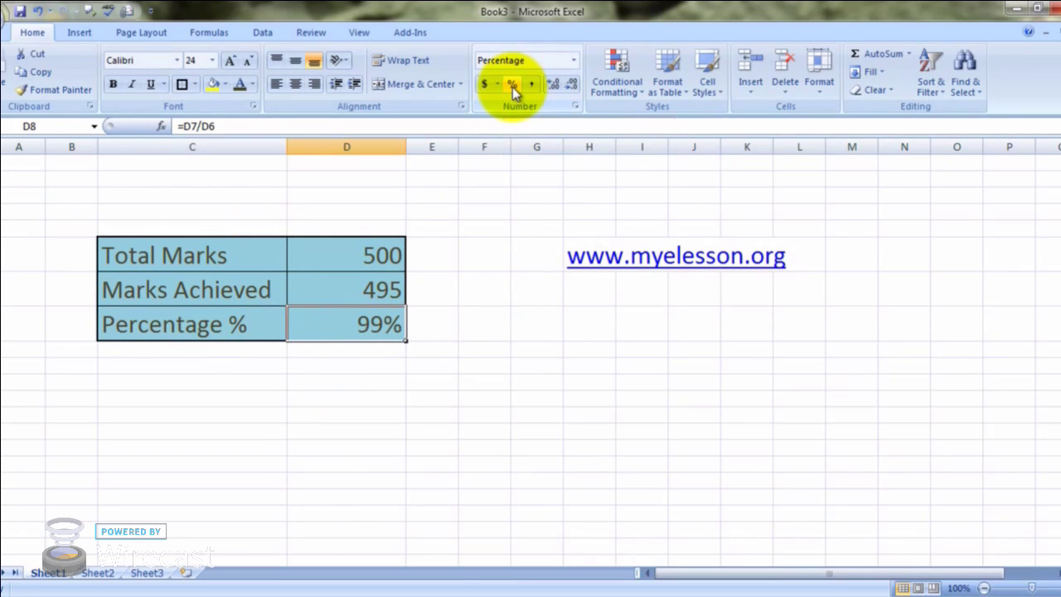
click(512, 325)
key(Left)
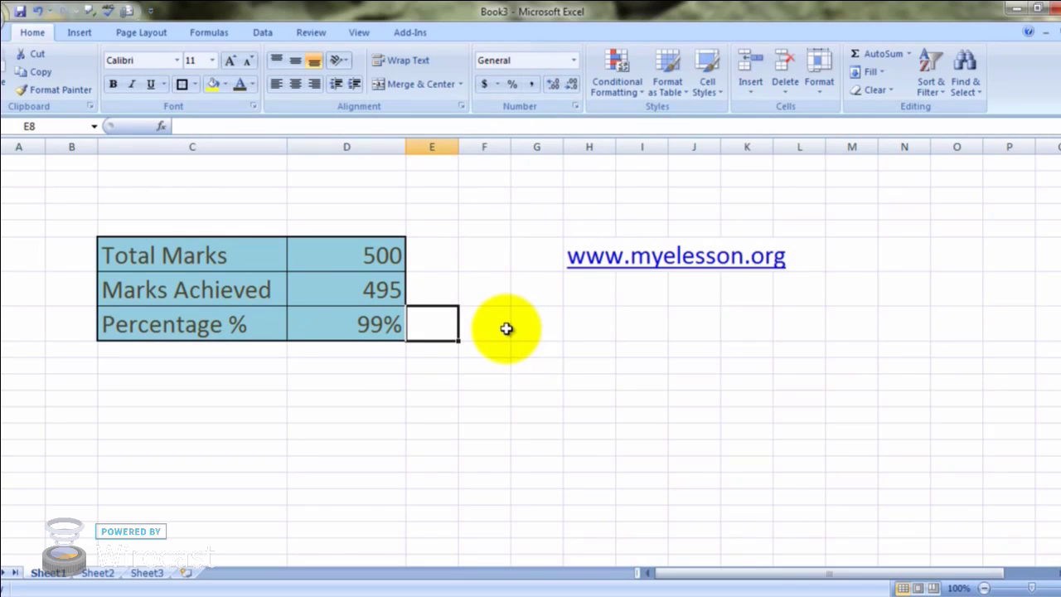
key(Left)
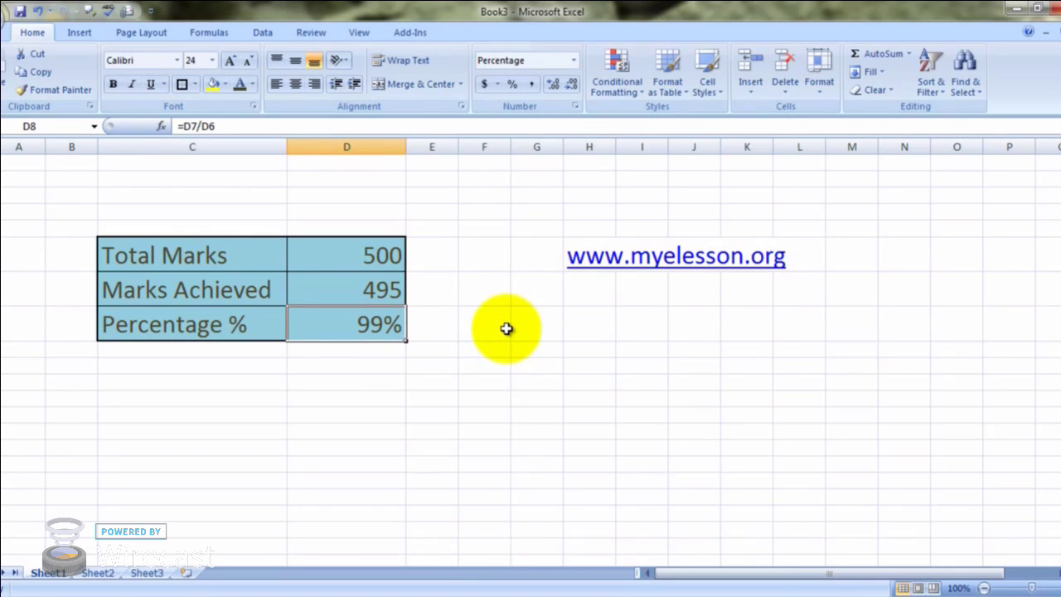
Undo the percent style applied to D8.
key(ctrl+z)
key(Right)
key(Left)
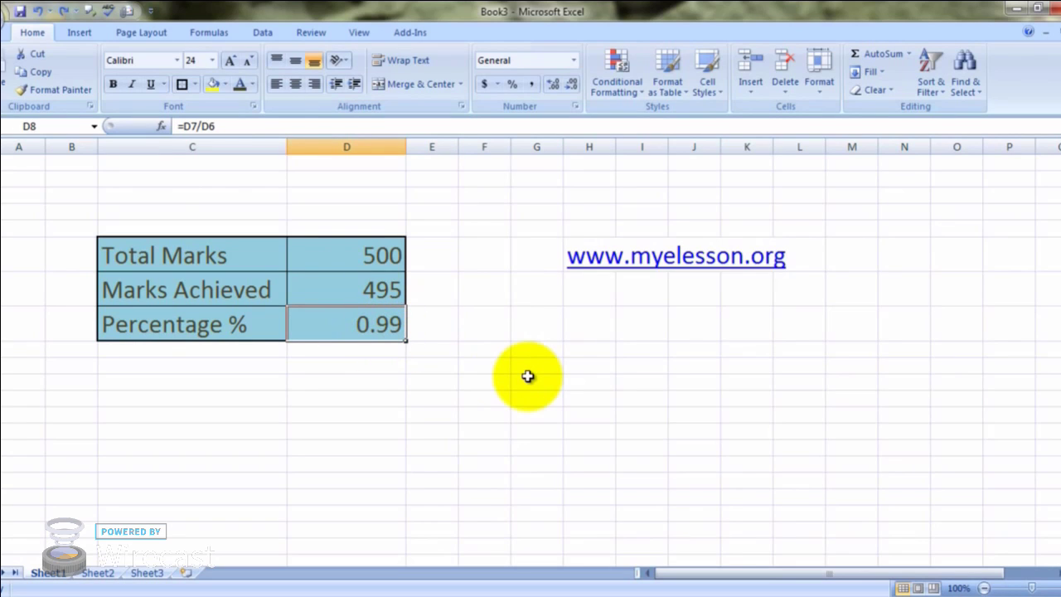
Format the Percentage % cell D8 with the Percentage number category and 2 decimal places in Format Cells.
key(shift+F10)
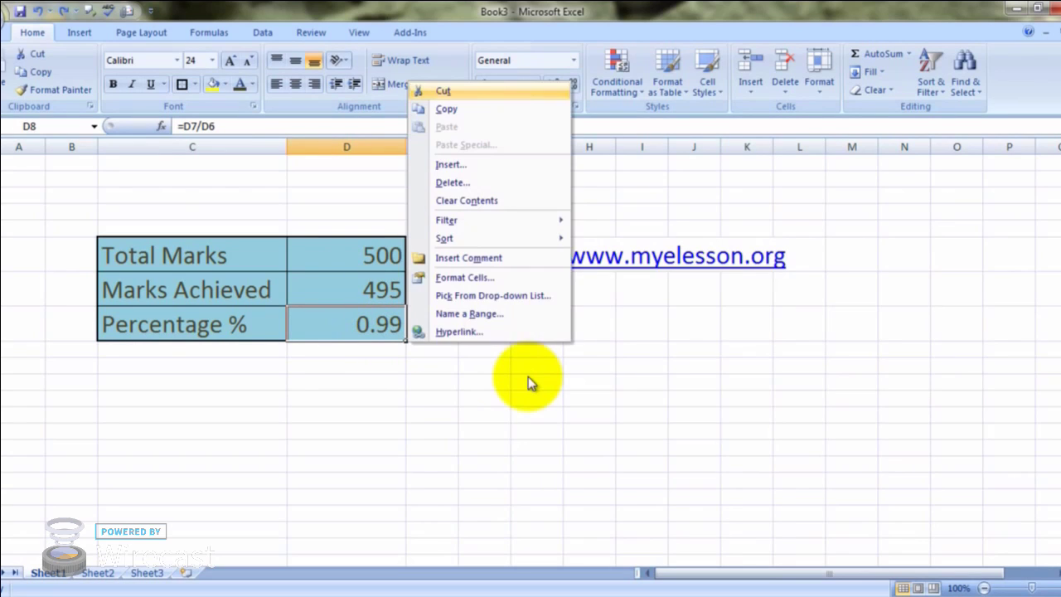
click(479, 286)
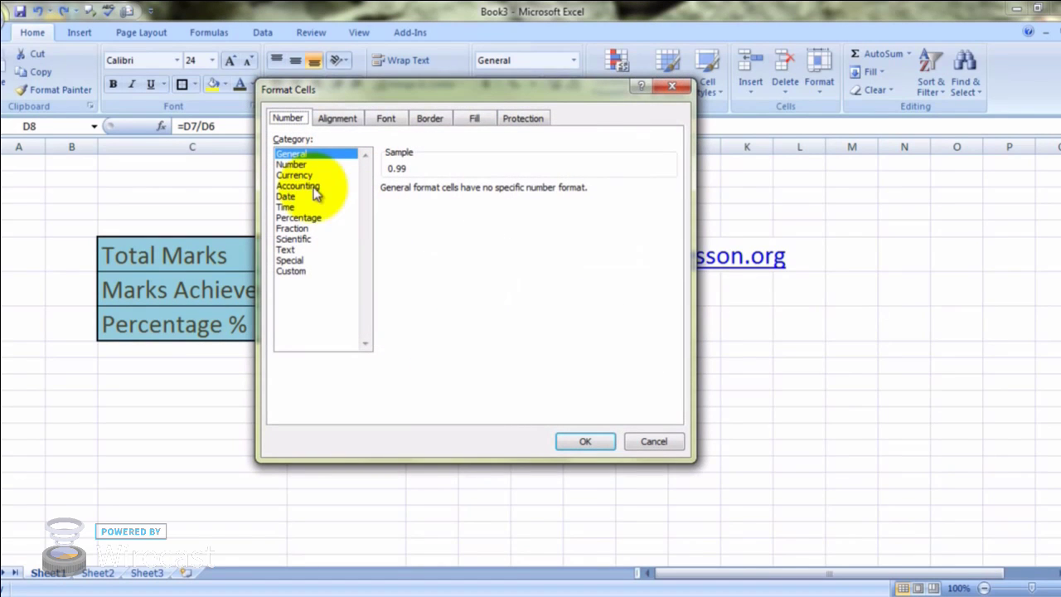
click(302, 219)
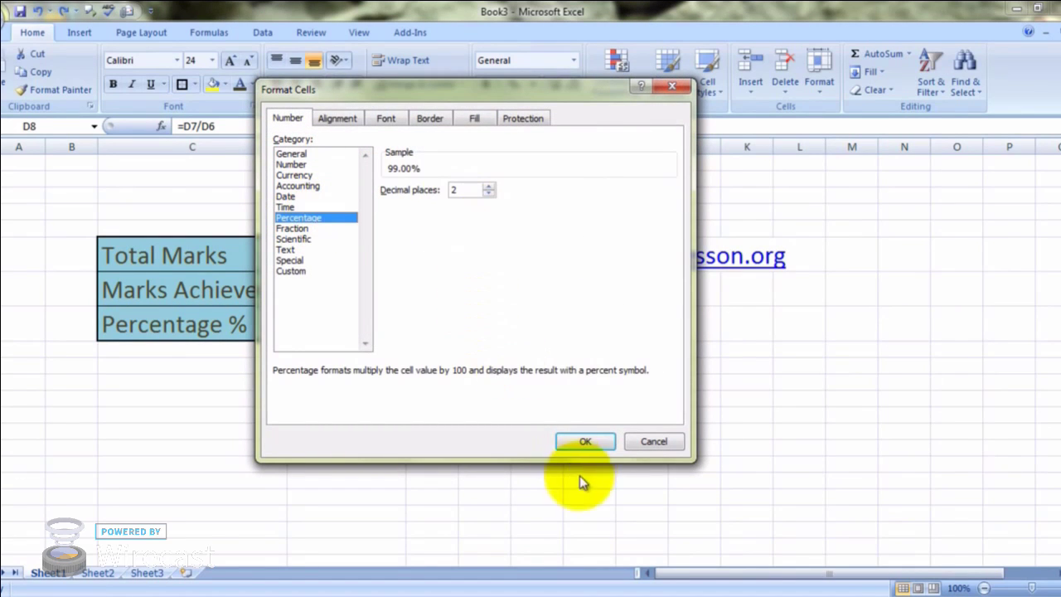
click(583, 443)
click(451, 421)
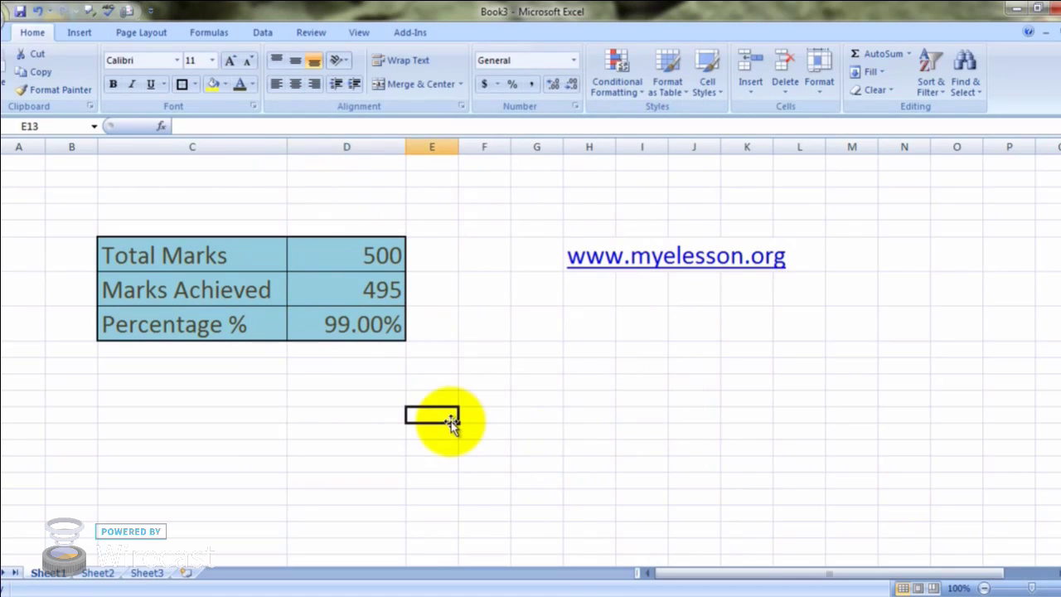
Change the Marks Achieved value in D7 to 200 to test the percentage formula.
key(Up)
key(Up)
key(Up)
key(Up)
key(Up)
key(Left)
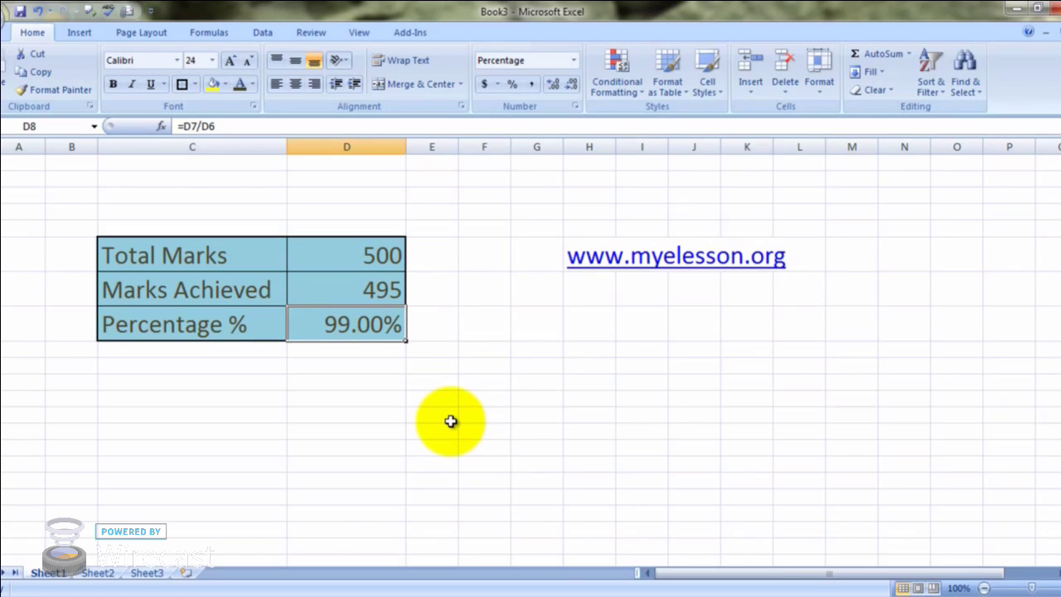
key(Up)
text(200)
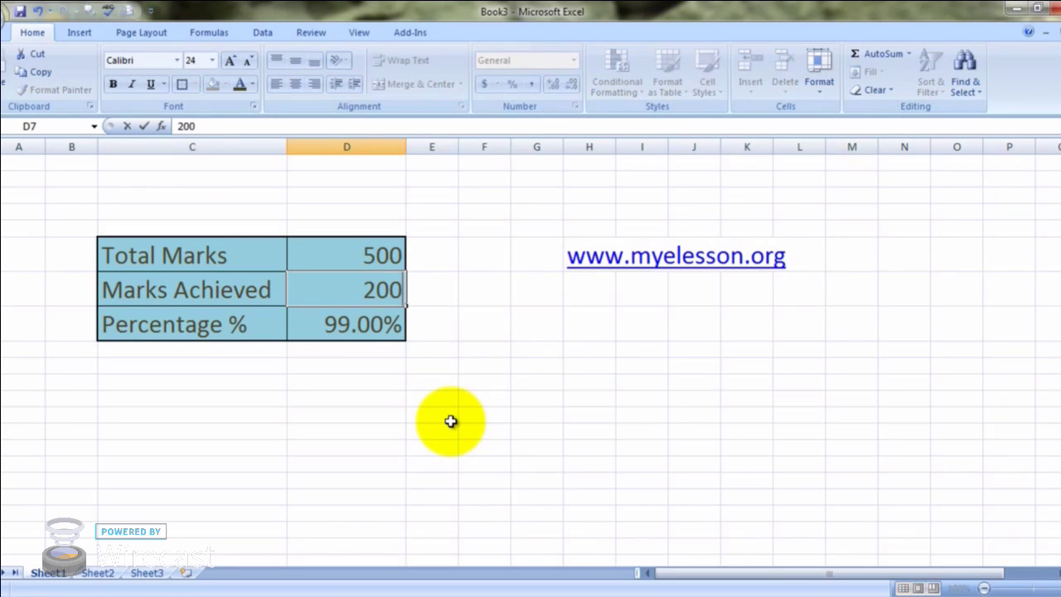
key(Return)
key(Down)
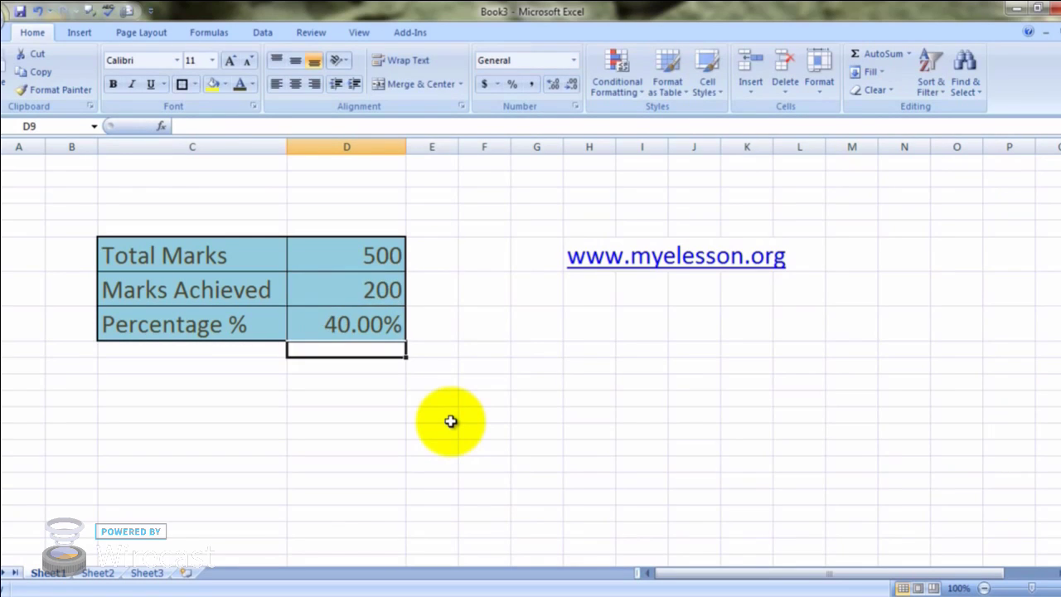
Set the Marks Achieved value in D7 to 400.
key(Up)
key(Up)
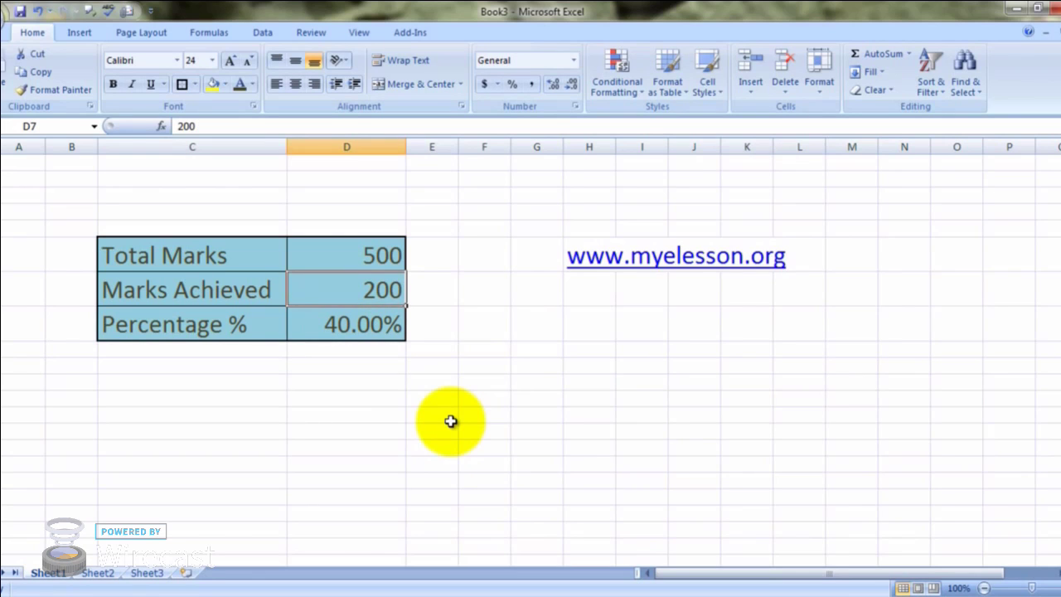
text(400)
key(Return)
key(Down)
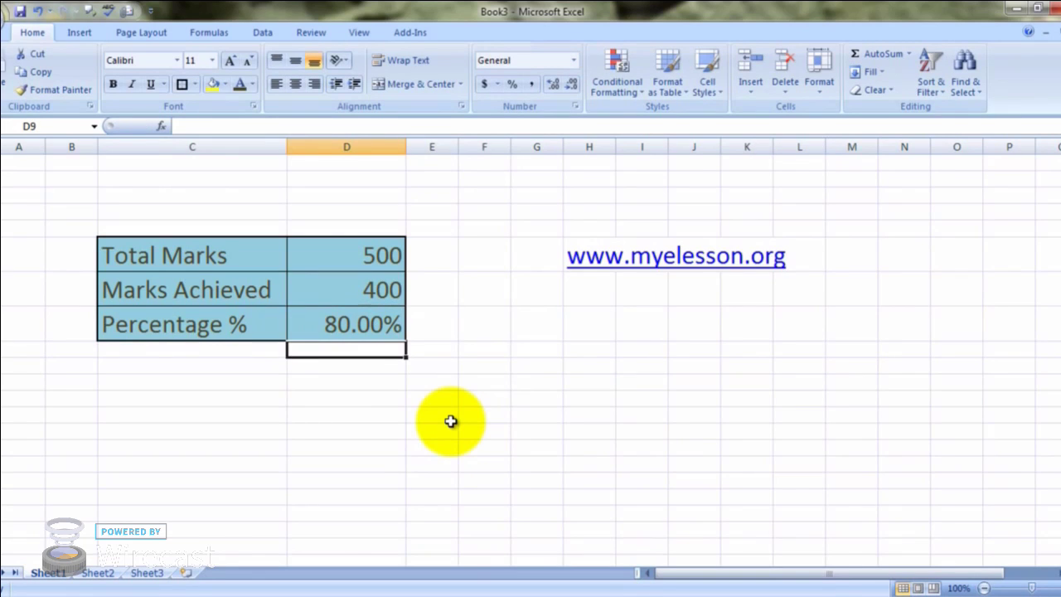
Set the Marks Achieved value in D7 to 495.
key(Up)
key(Right)
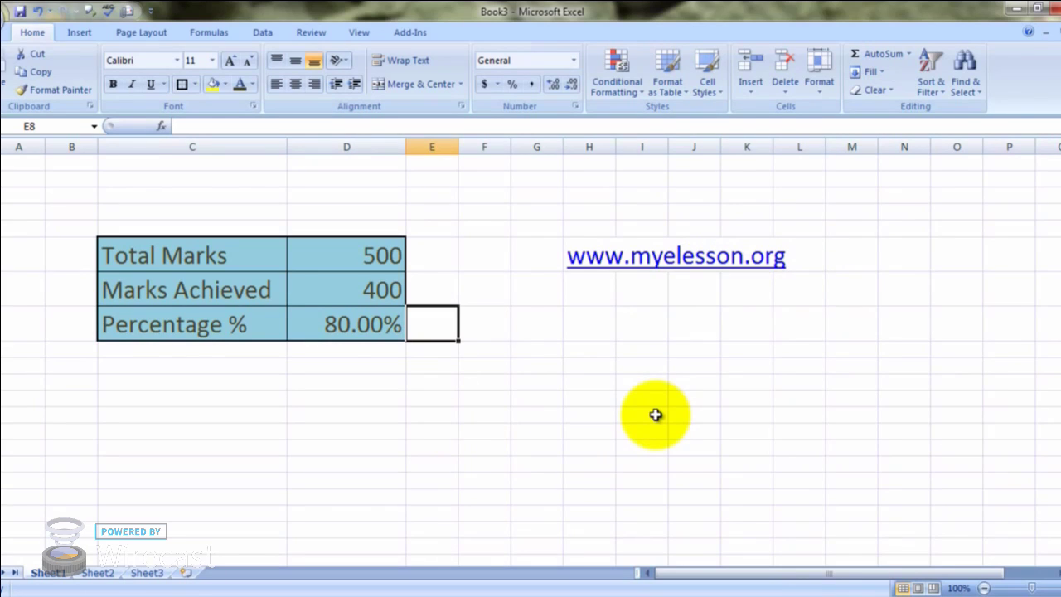
key(Left)
key(Up)
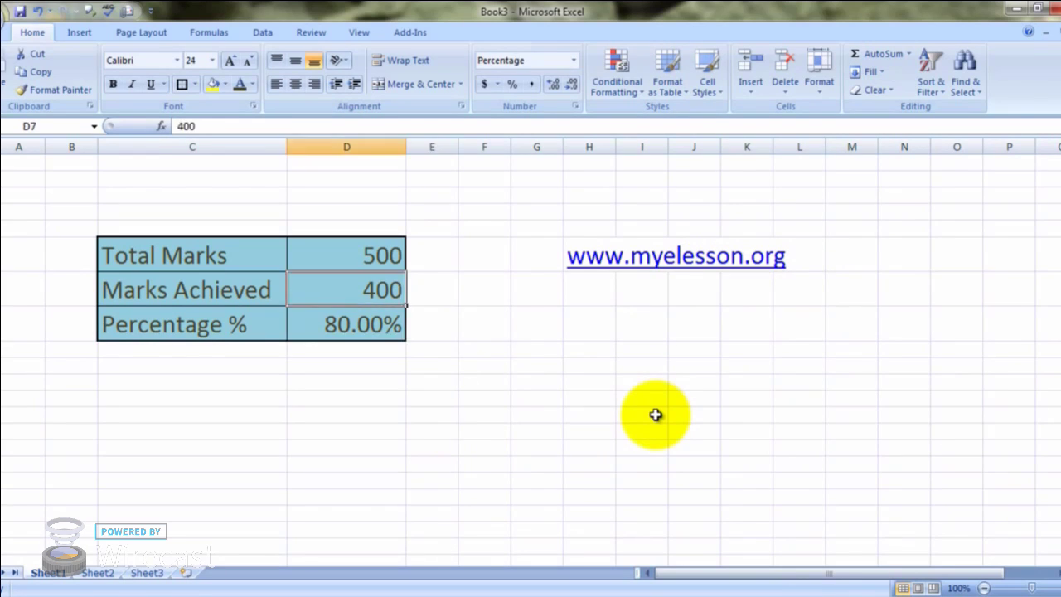
text(495)
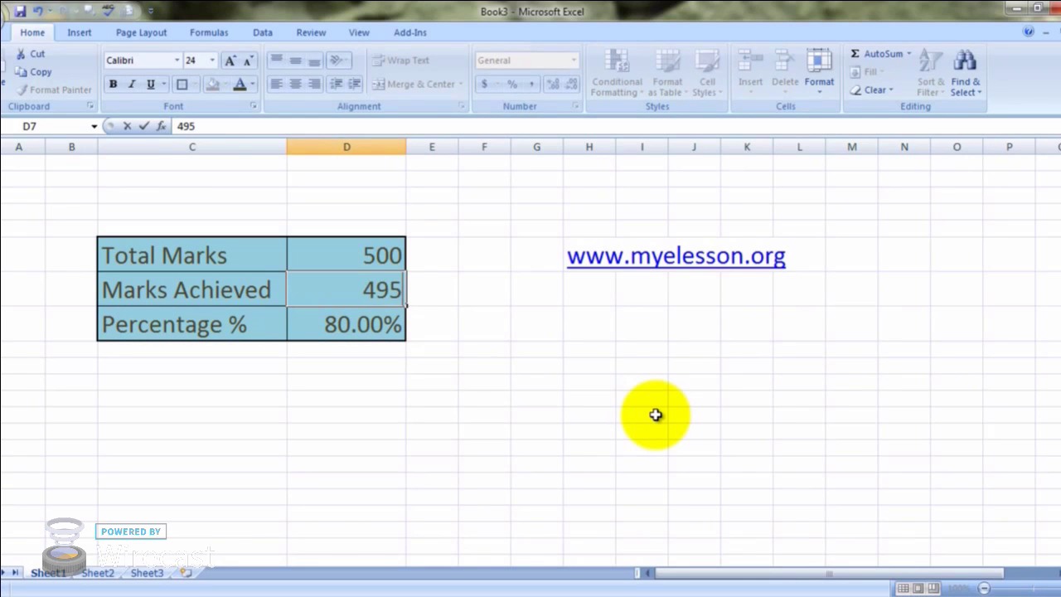
key(Return)
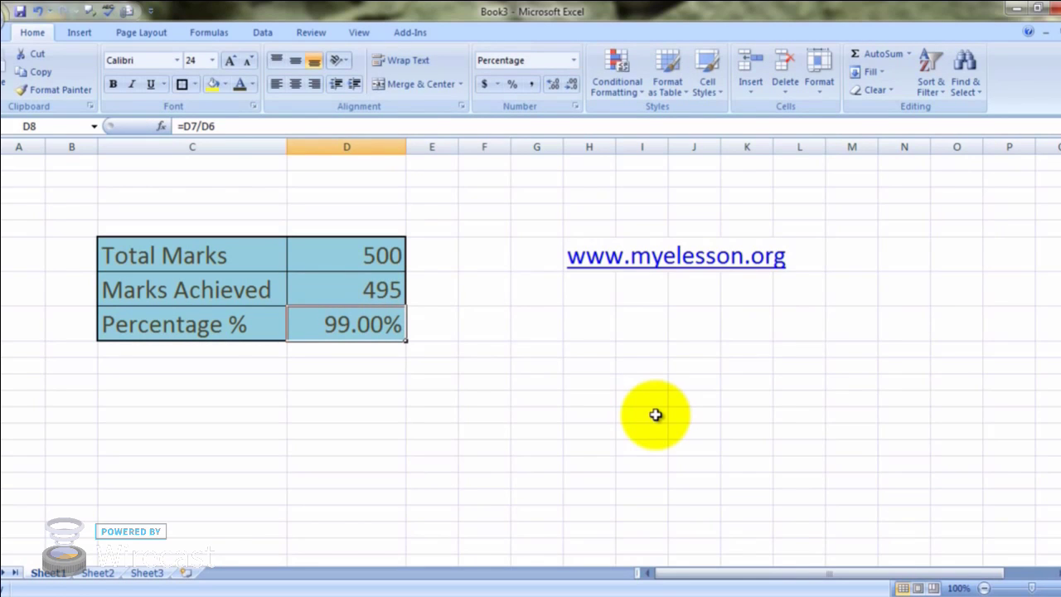
Try to save the workbook, then cancel the Save As dialog.
key(ctrl+s)
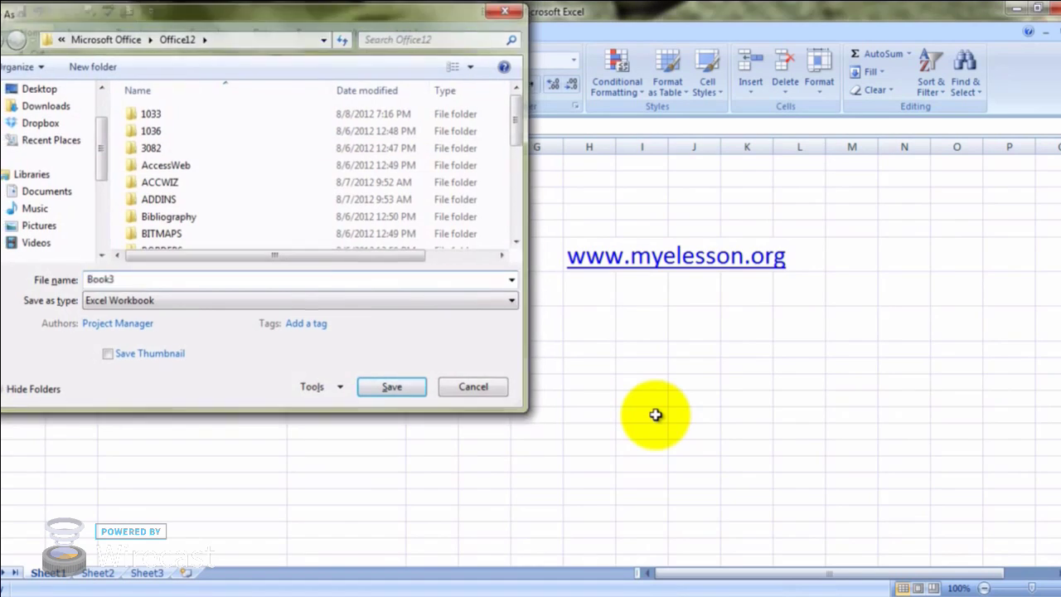
key(Escape)
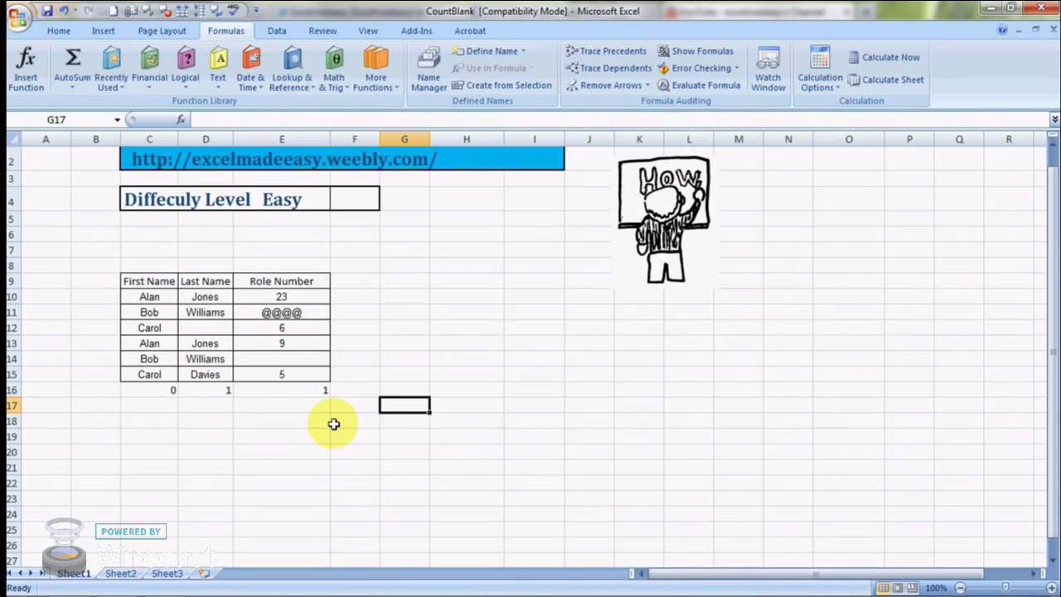
In the CountBlank workbook, clear the COUNTBLANK formulas in row 16 beneath the table, range C16:F16.
key(Left)
key(Left)
key(Left)
key(Left)
key(Up)
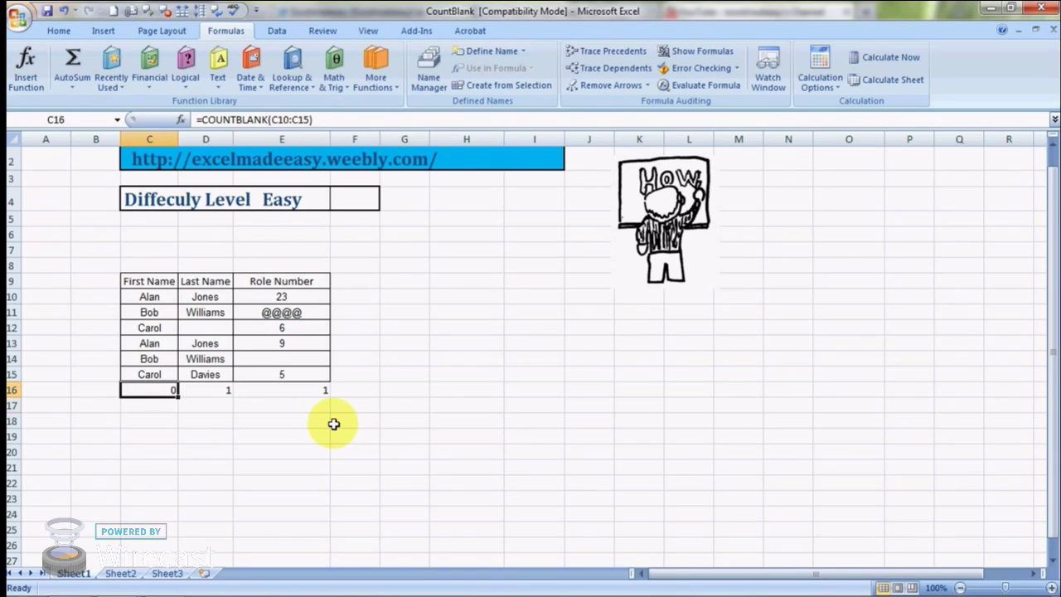
key(shift+Right)
key(shift+Right)
key(shift+Right)
key(Delete)
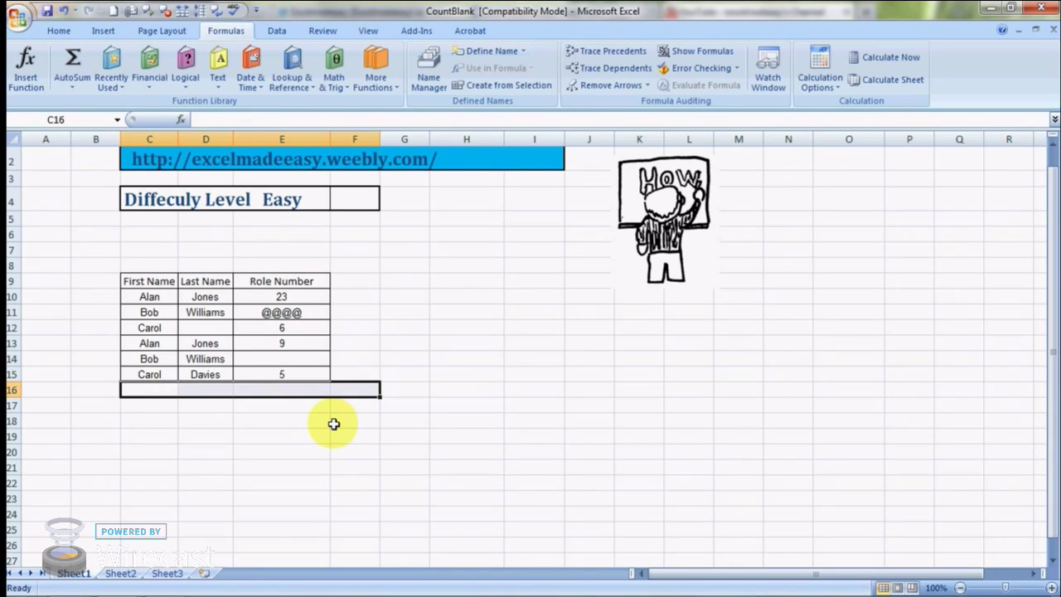
key(Down)
key(Left)
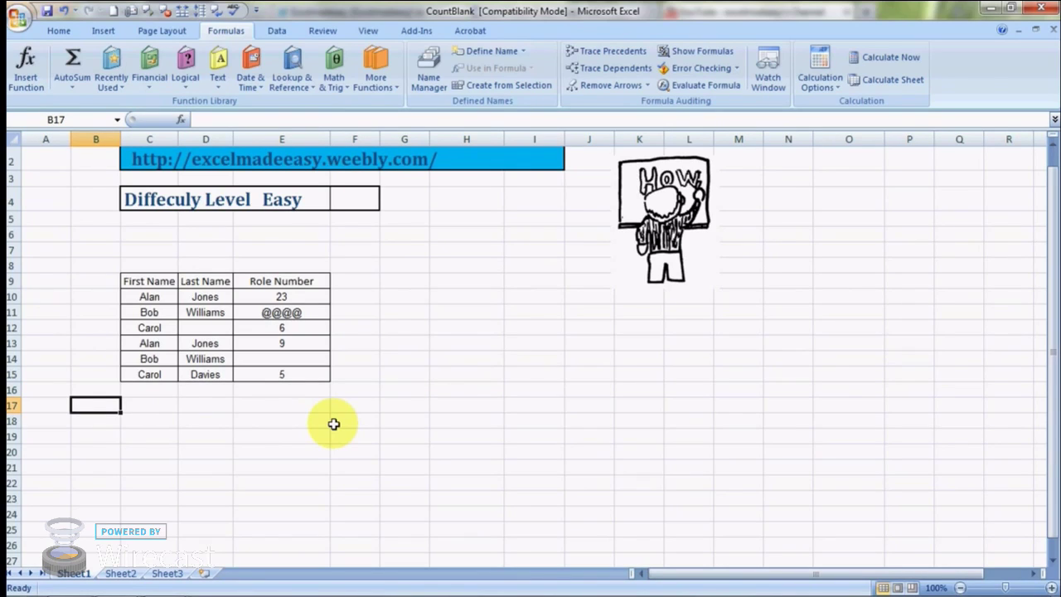
Examine the First Name column of the table, from its header in C9 down to C15.
click(153, 297)
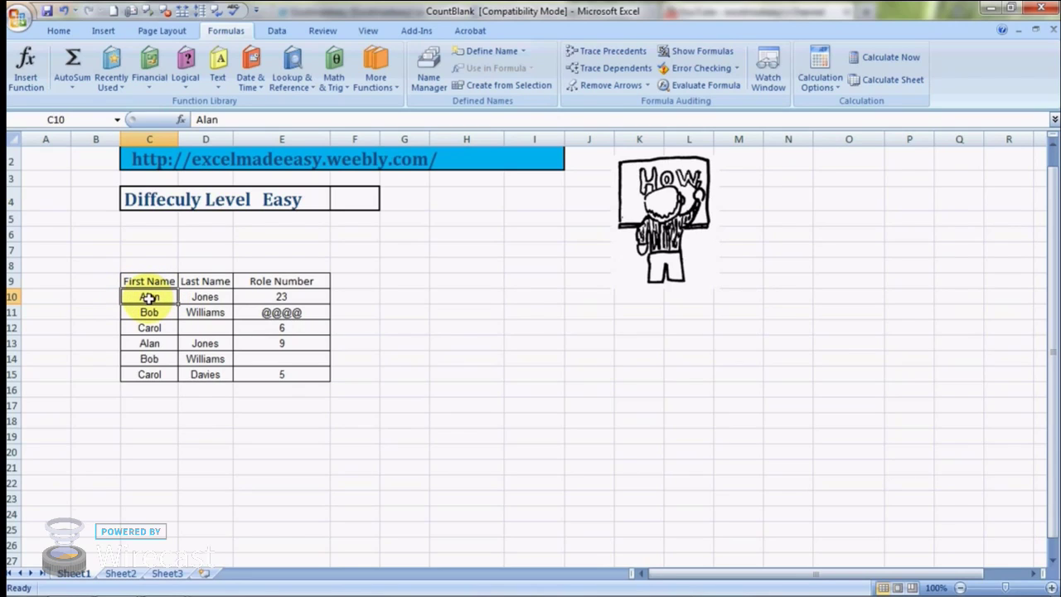
click(148, 280)
double_click(148, 281)
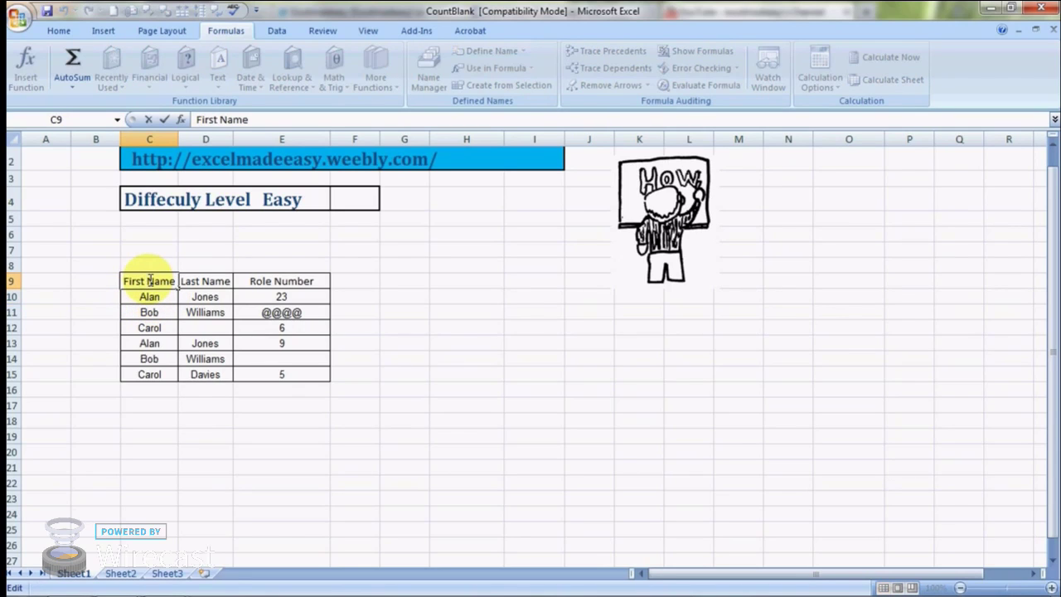
key(Escape)
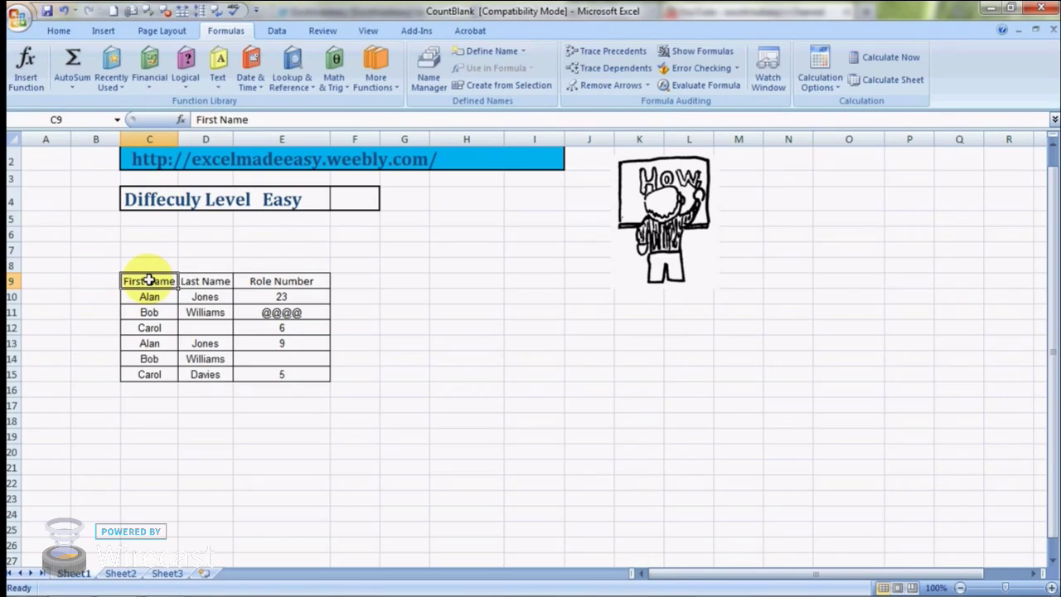
key(shift+Down)
key(shift+Down)
key(shift+Down)
key(shift+Down)
key(shift+Down)
key(shift+Down)
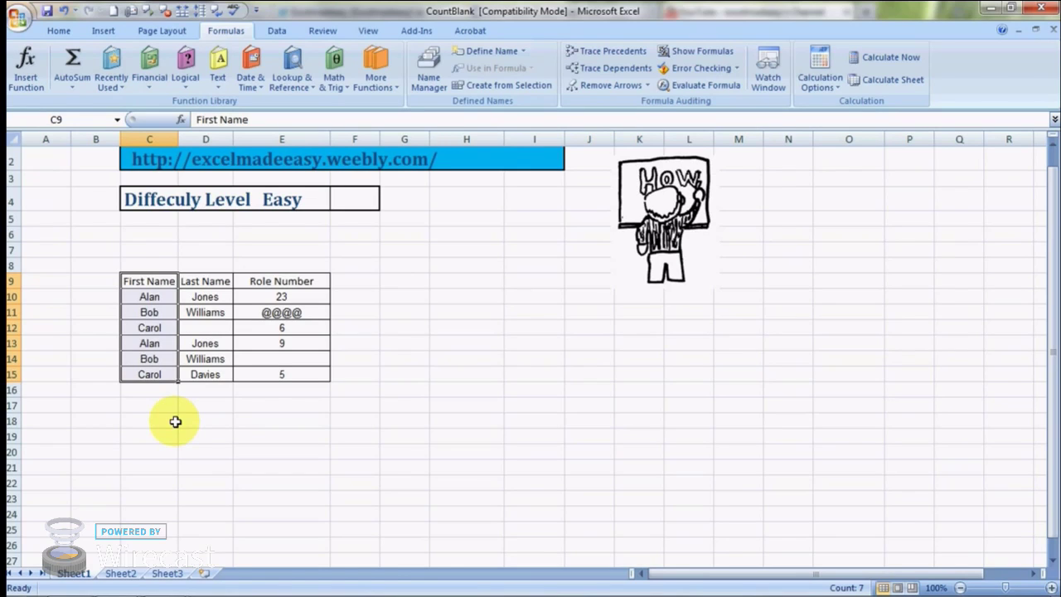
key(Right)
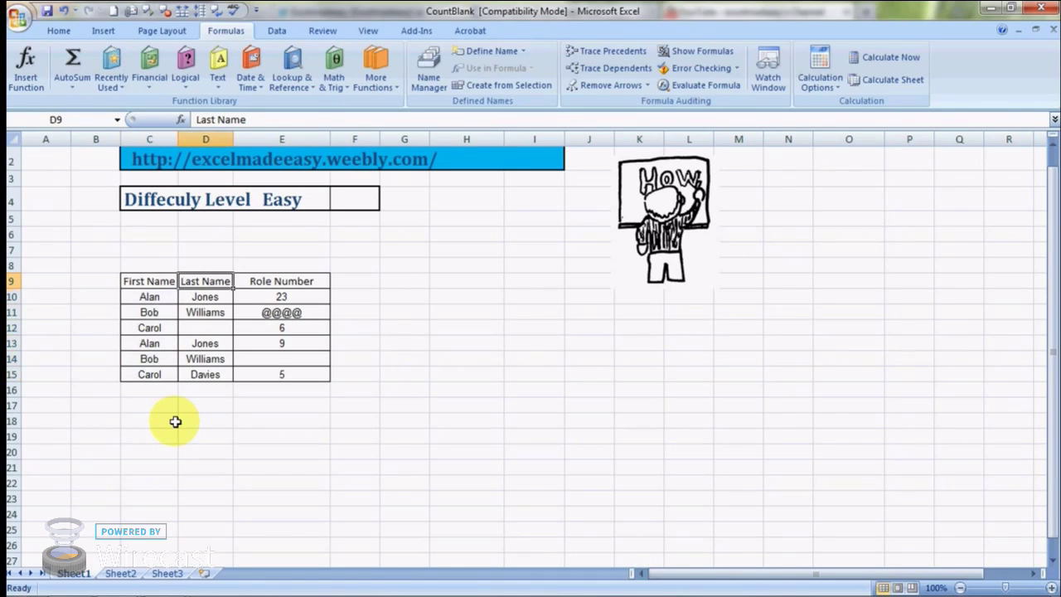
key(Left)
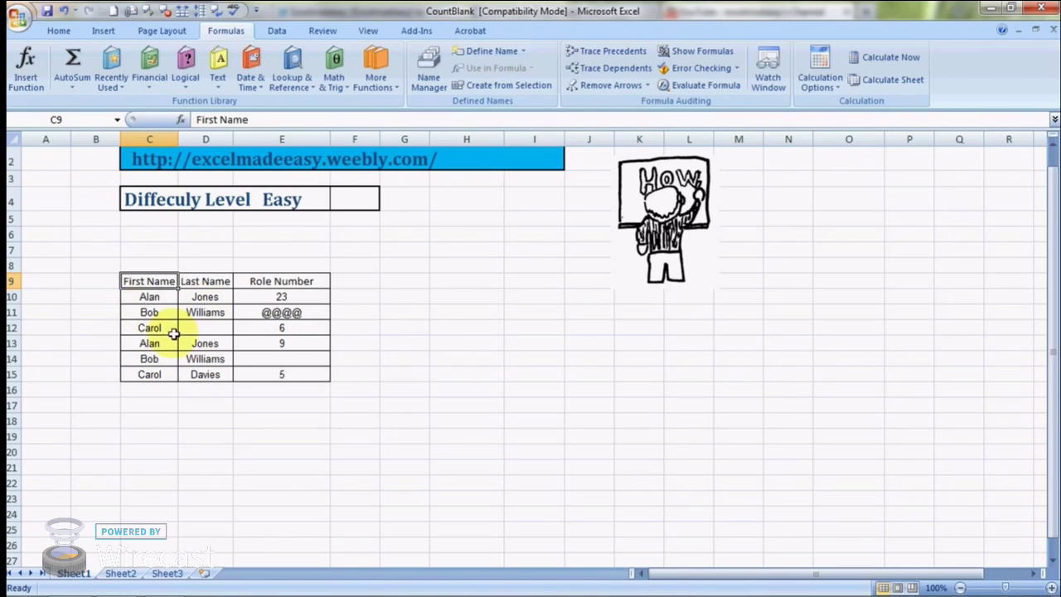
Check the Last Name and Role Number columns row by row for missing entries.
click(216, 298)
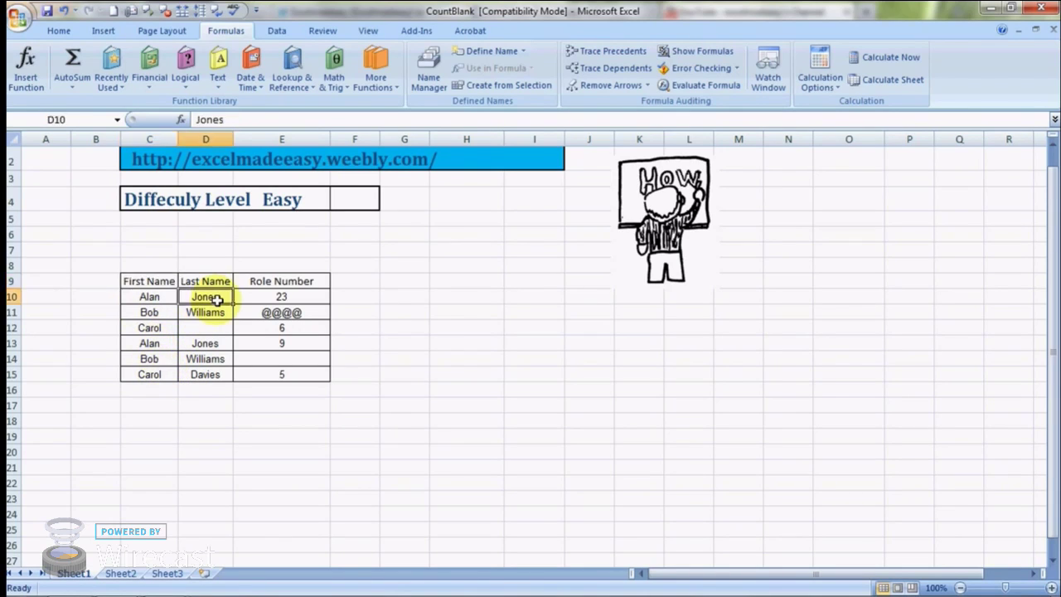
key(Down)
key(Down)
key(Left)
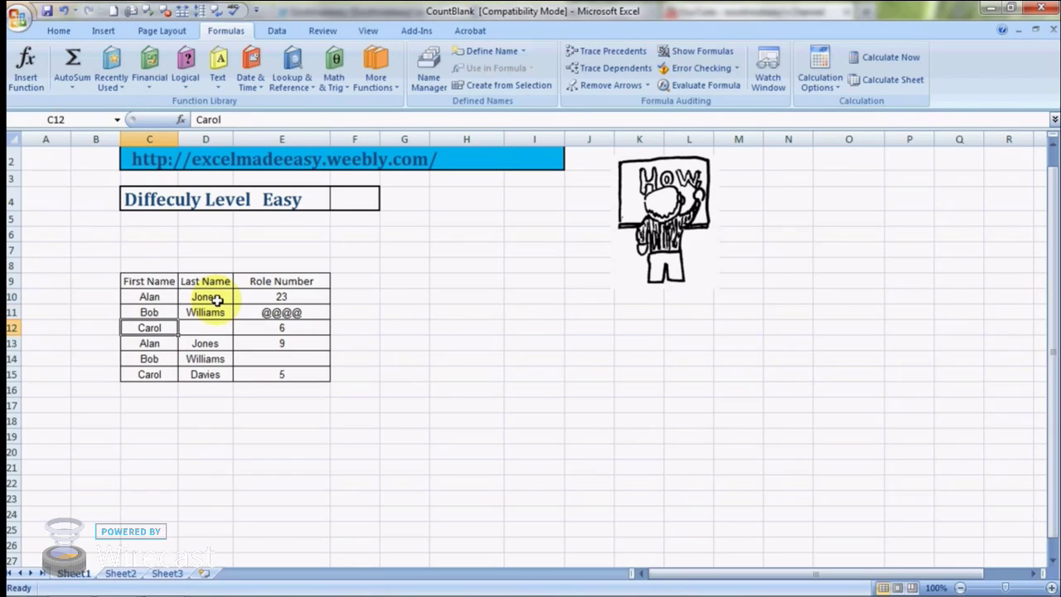
key(Right)
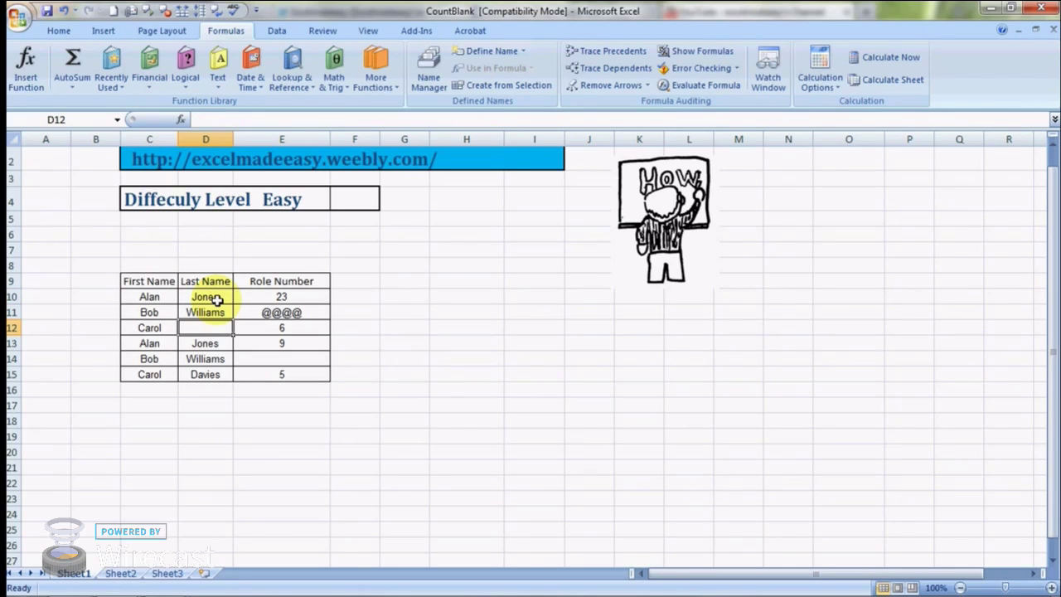
key(Down)
key(Down)
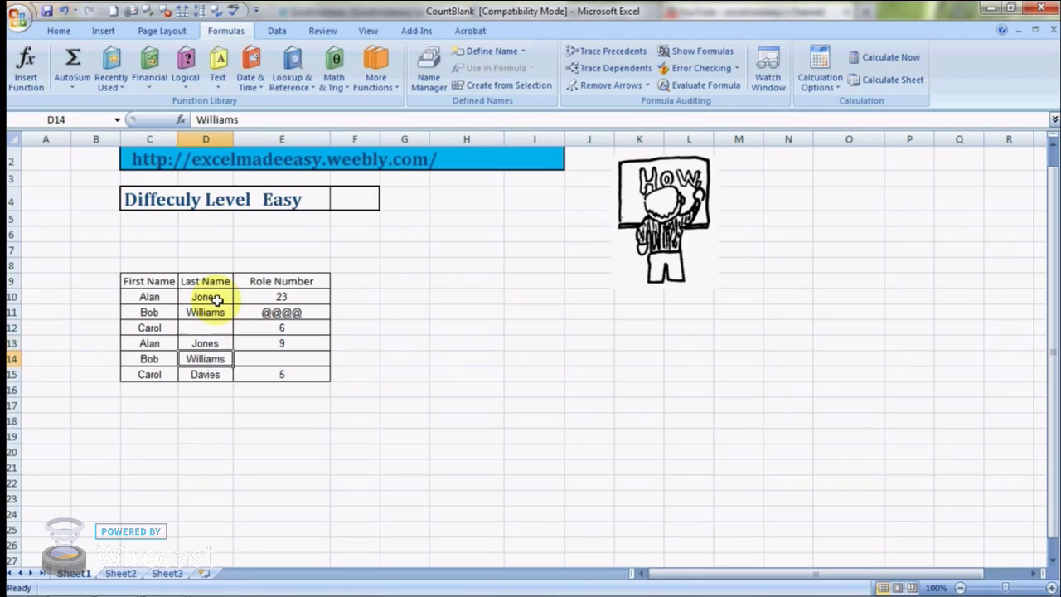
key(Left)
key(Right)
key(Down)
key(Left)
key(Right)
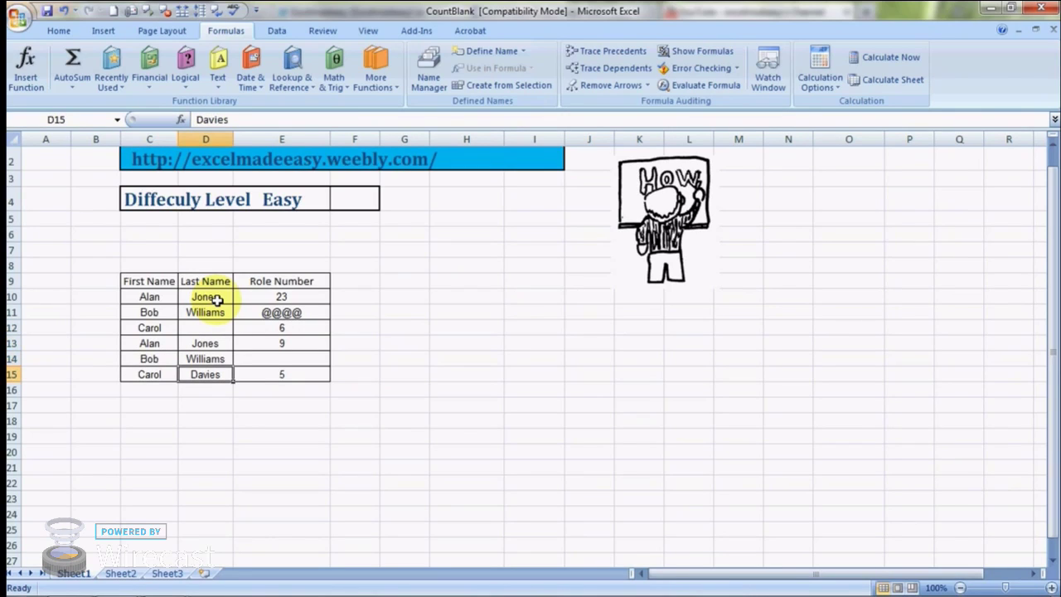
key(Right)
key(Up)
key(Up)
key(Up)
key(Up)
key(Up)
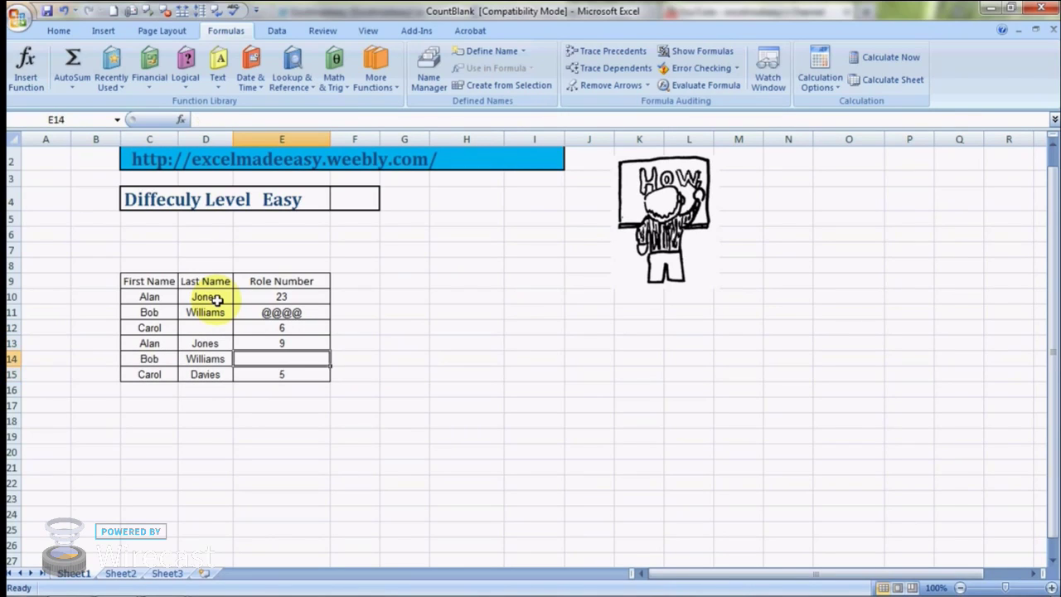
Examine the @@@@ entry in the Role Number column and the cells around it in the table.
key(Down)
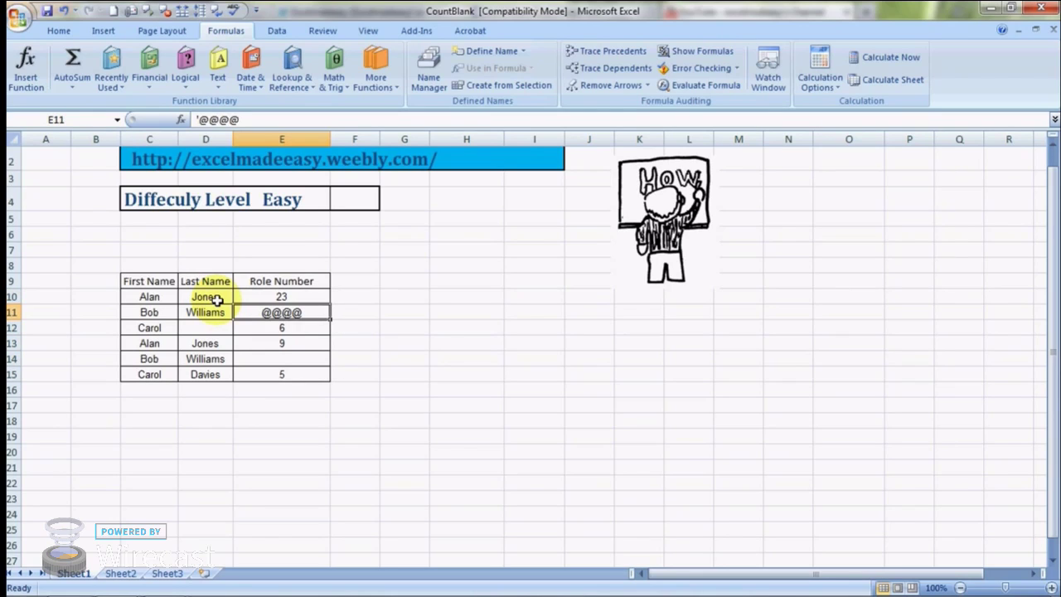
key(Left)
key(Left)
key(Right)
key(Right)
key(Down)
key(Down)
key(Down)
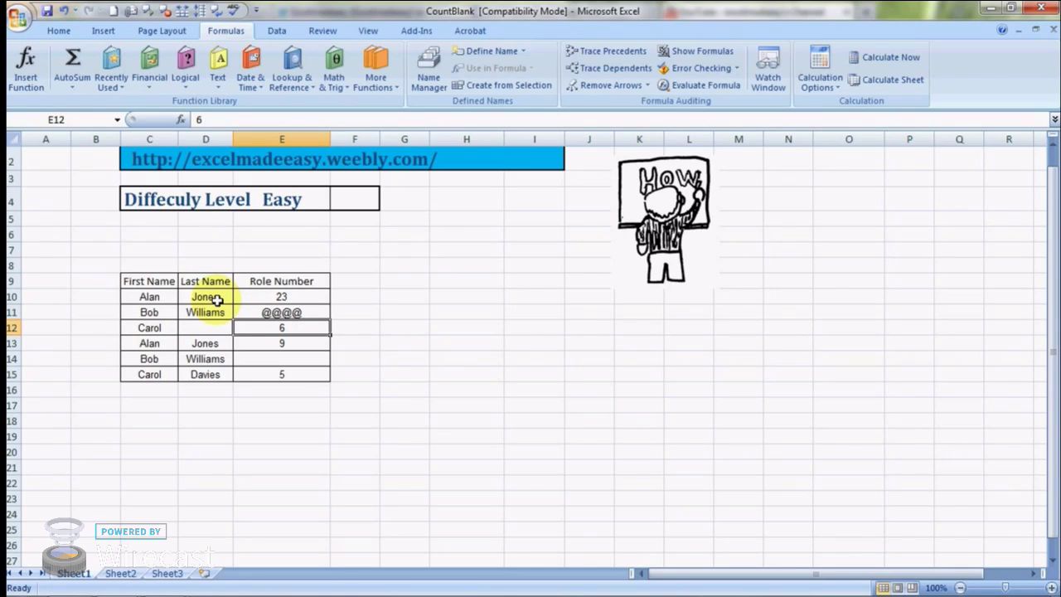
key(Up)
key(Up)
key(Up)
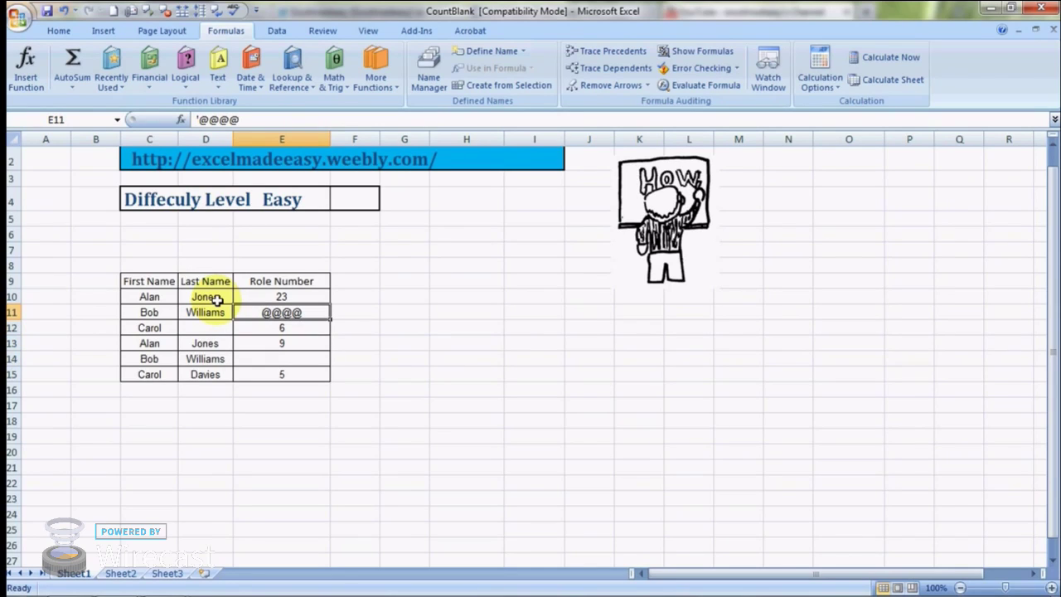
key(Left)
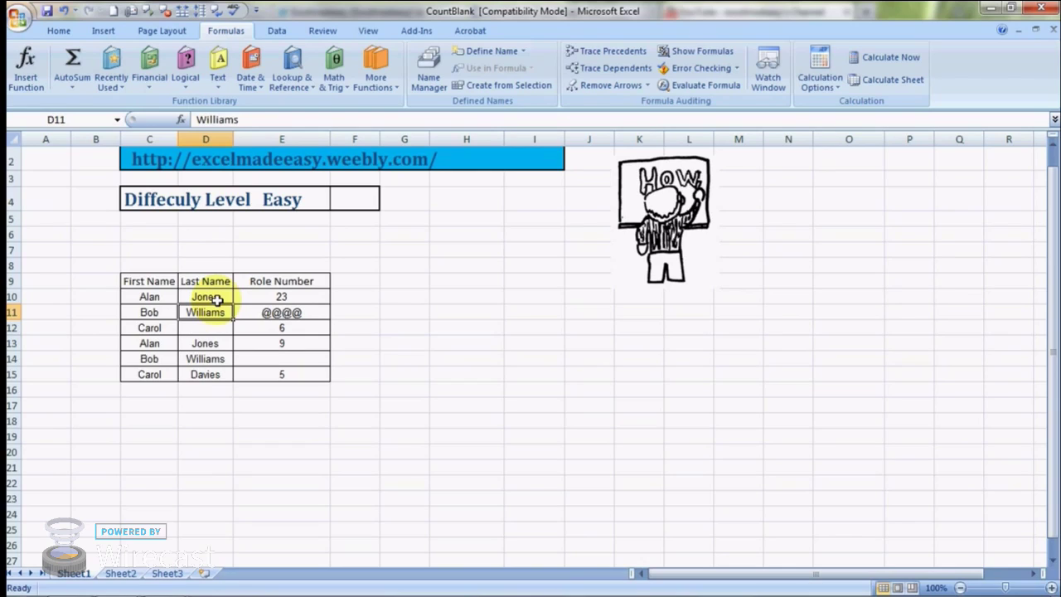
key(Down)
key(Right)
key(Up)
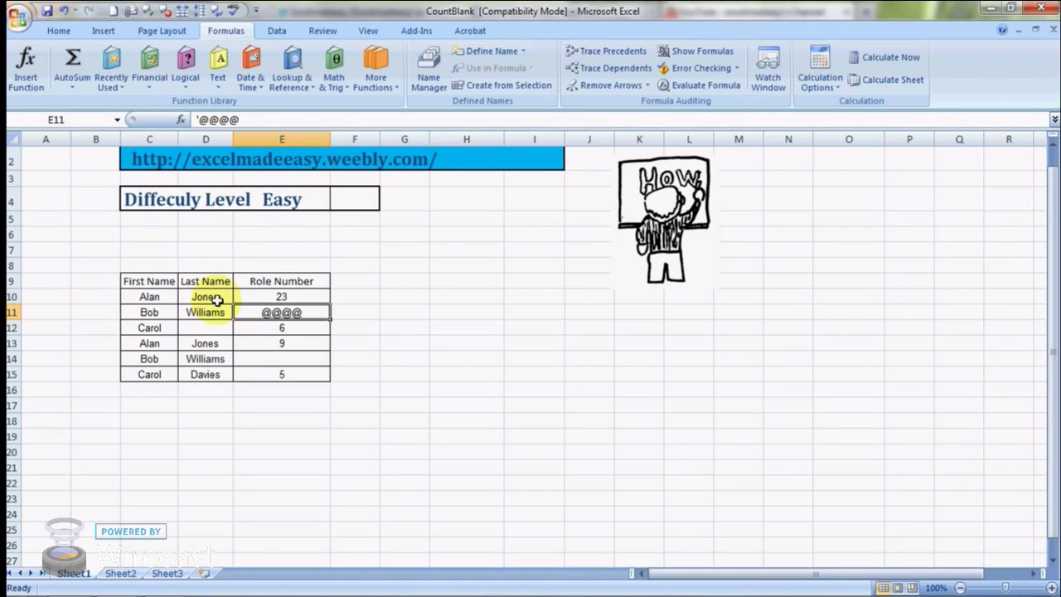
In C16 beneath the First Name column, enter a COUNTBLANK formula over the range C10:C15.
key(Down)
key(Down)
key(Down)
key(Down)
key(Down)
key(Left)
key(Left)
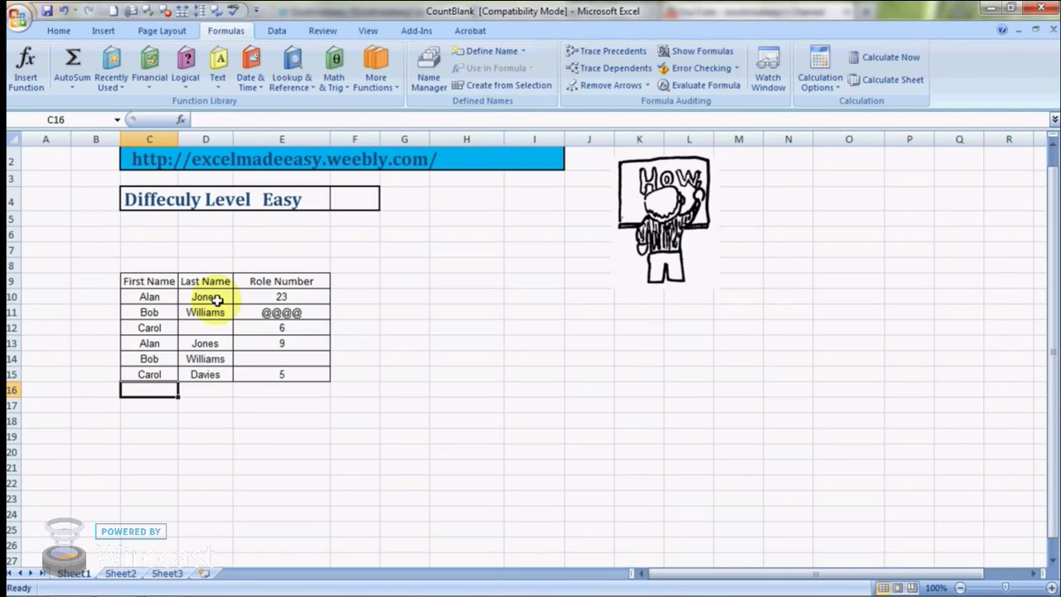
text(=)
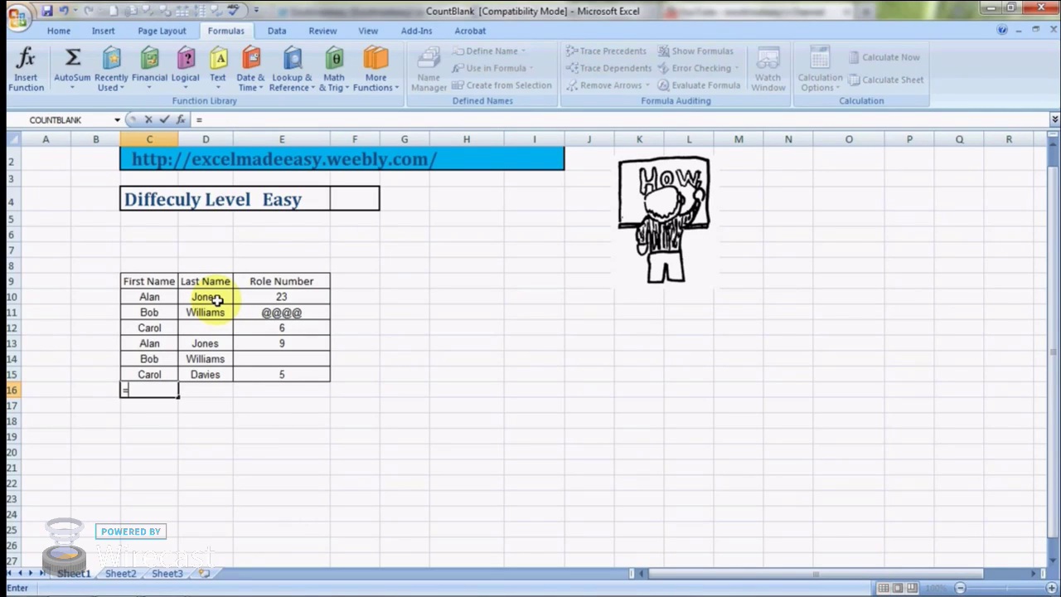
text(count)
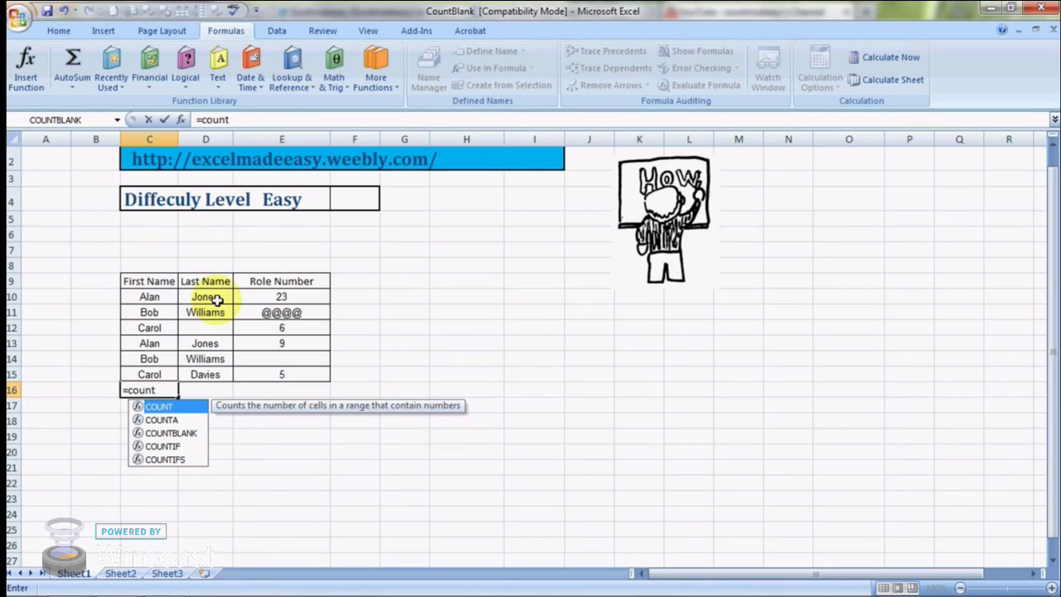
text(blank)
key(Tab)
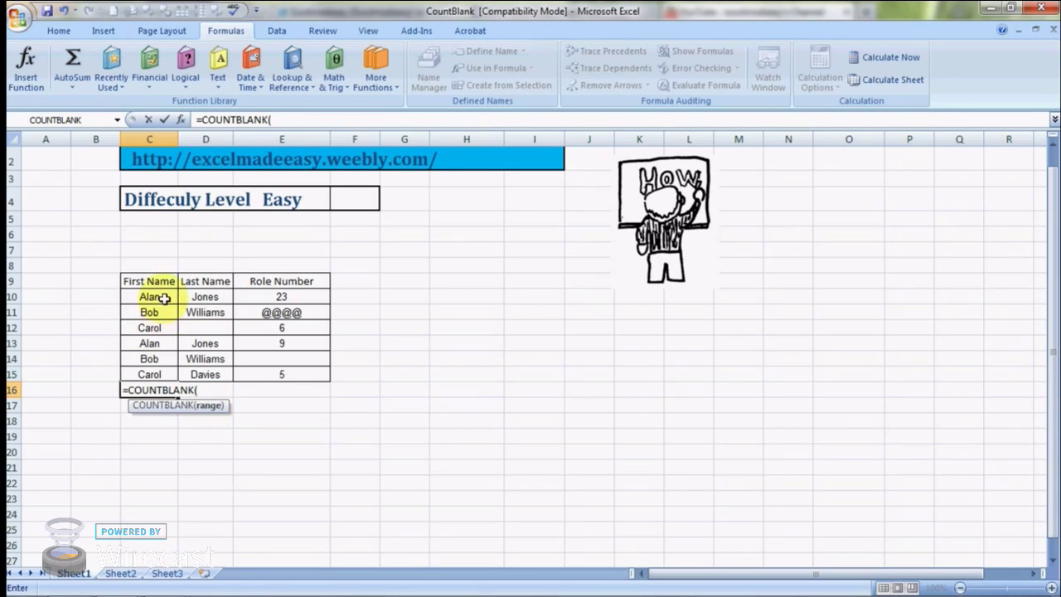
drag(152, 296, 157, 328)
key(shift+Down)
key(shift+Down)
key(shift+Down)
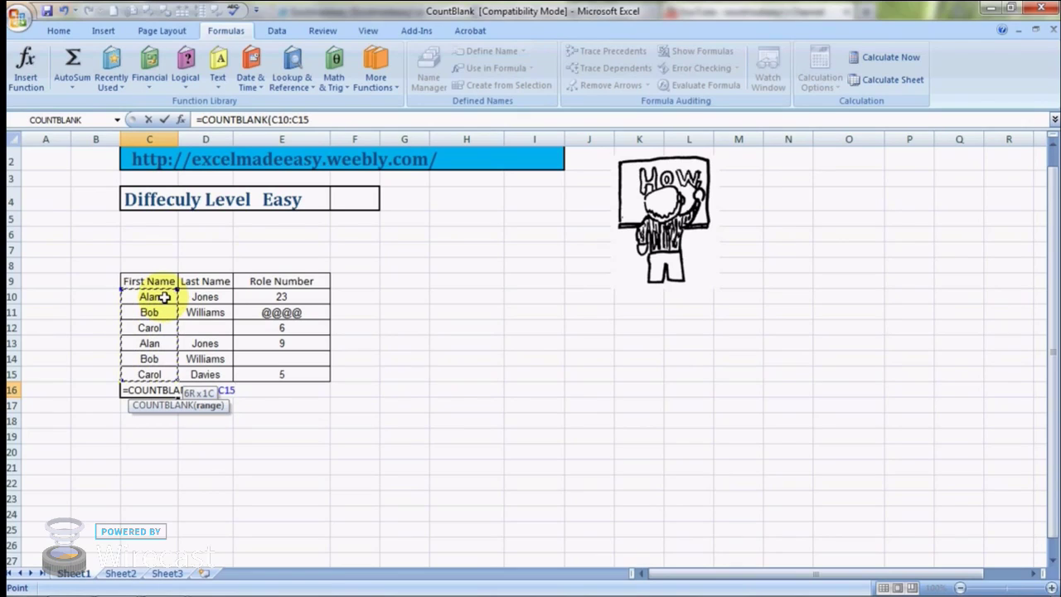
Complete the COUNTBLANK formula in C16 over the First Name range C10:C15.
text())
key(Return)
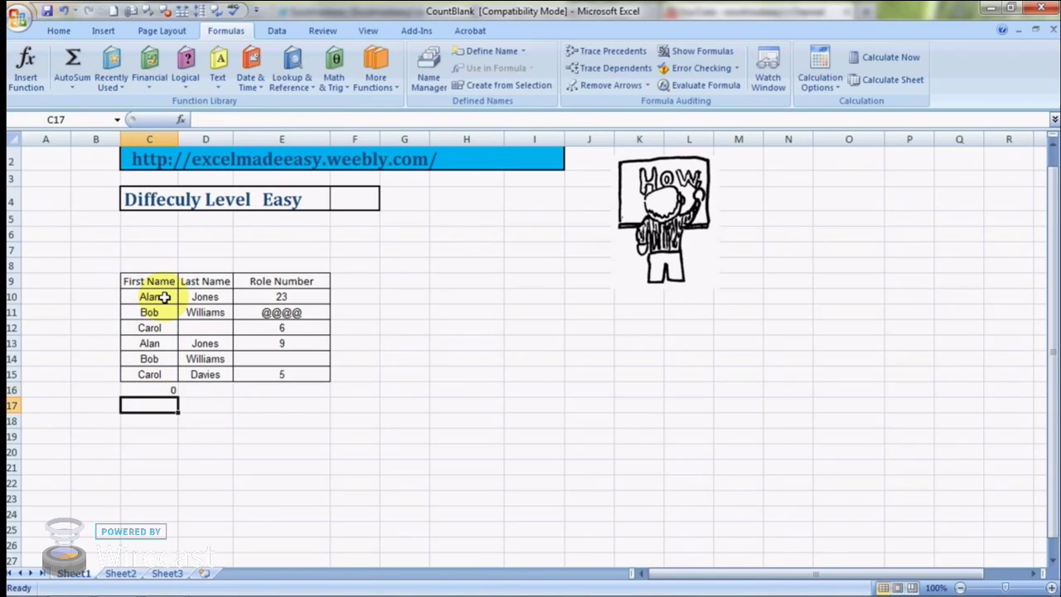
key(Up)
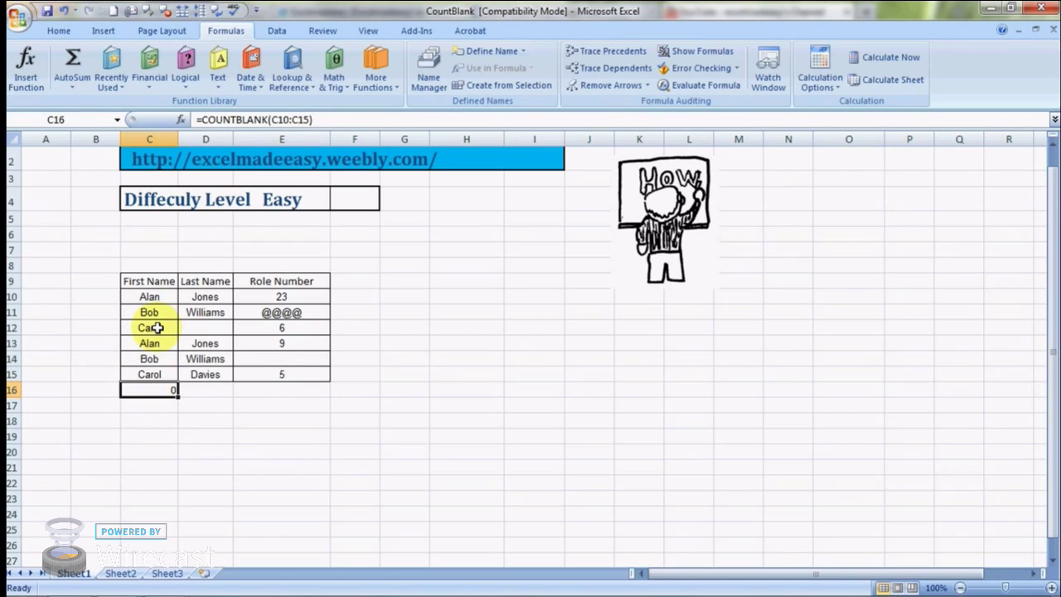
Search the function library for countblank and insert the COUNTBLANK function in D16.
key(Right)
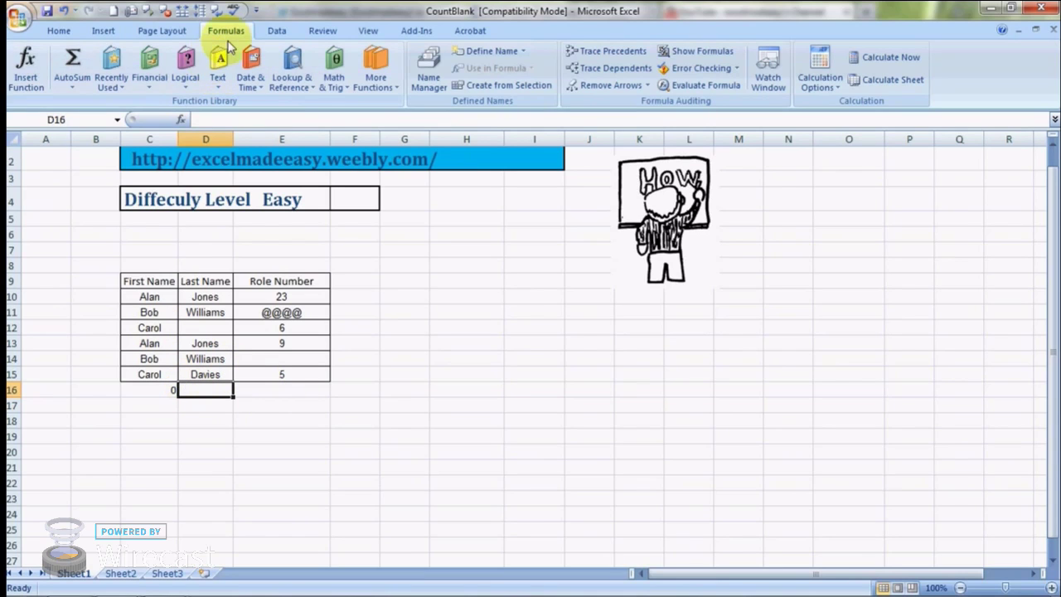
click(22, 79)
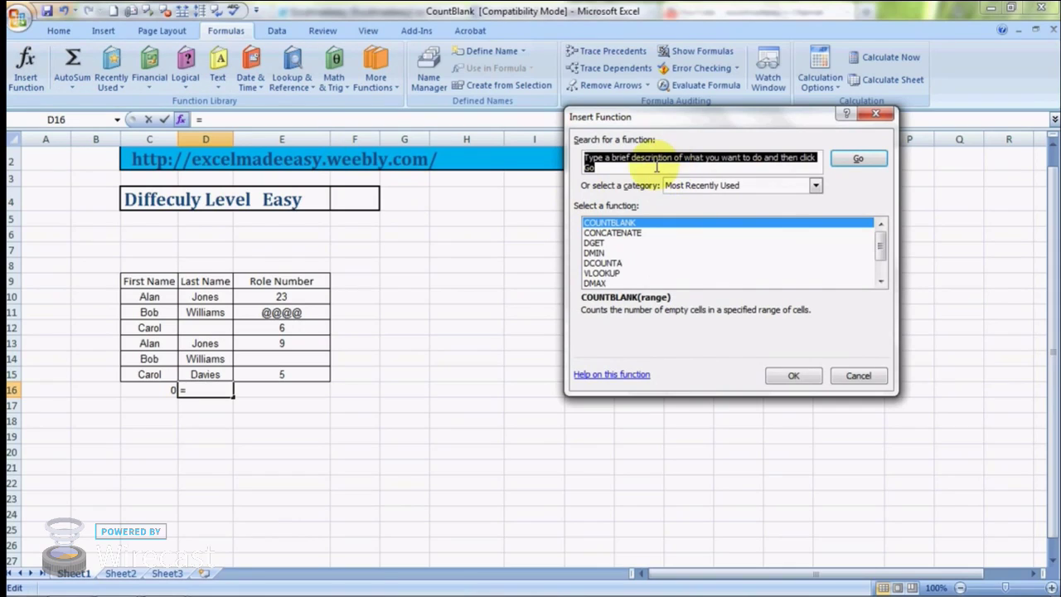
text(countblank)
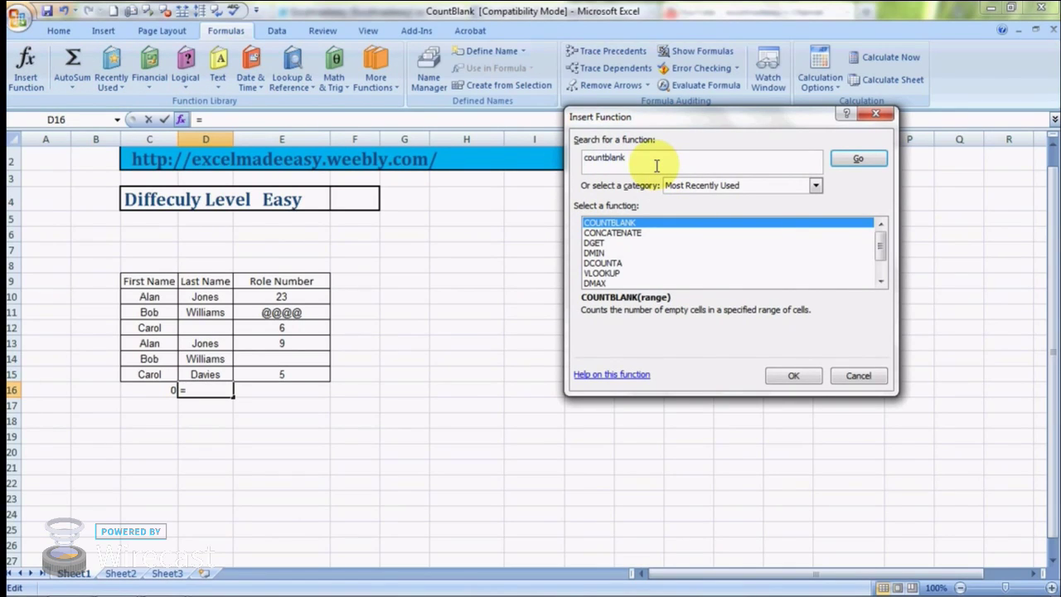
click(866, 160)
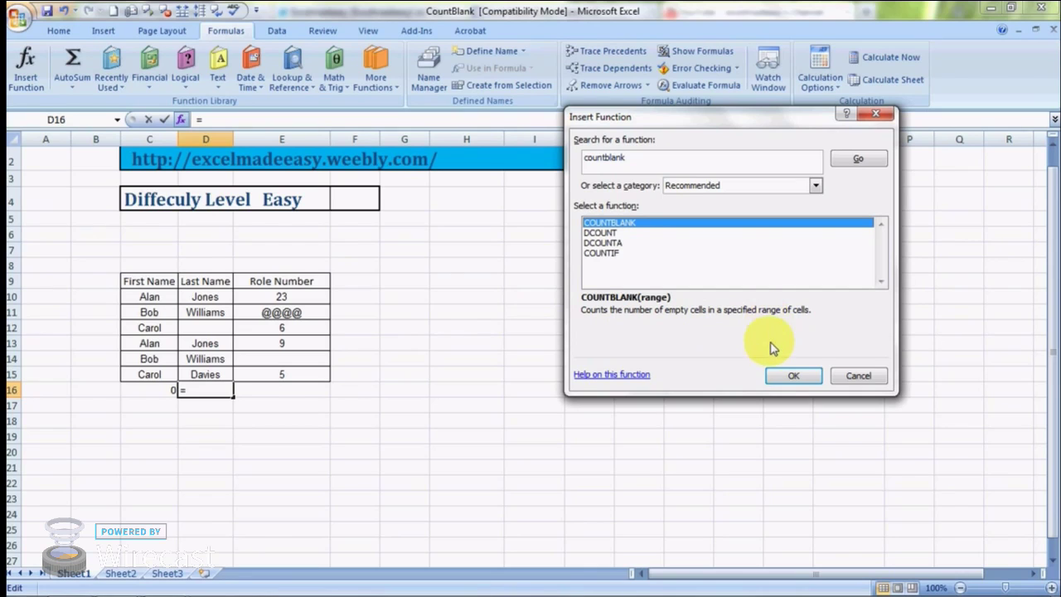
click(792, 374)
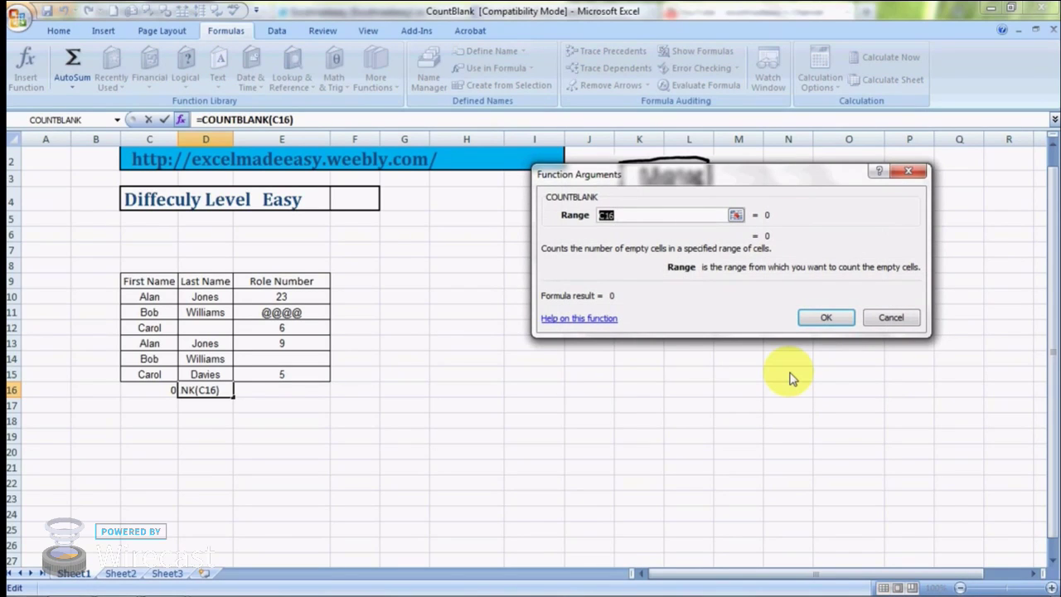
Set the COUNTBLANK range to the Last Name cells D10:D15 and confirm the formula.
click(226, 298)
key(shift+Down)
key(shift+Down)
key(shift+Down)
key(shift+Down)
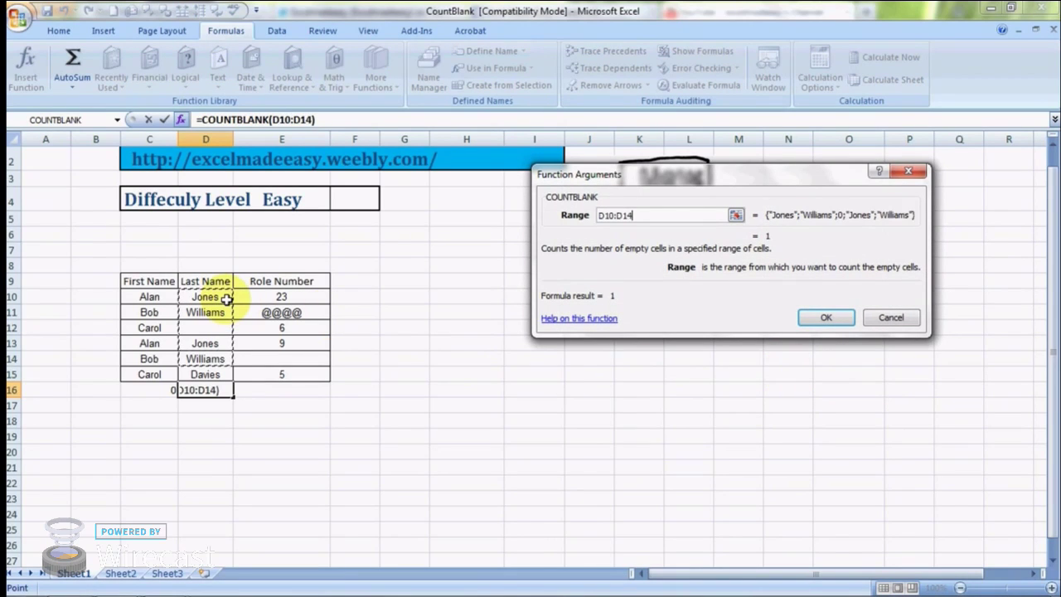
key(shift+Down)
key(Return)
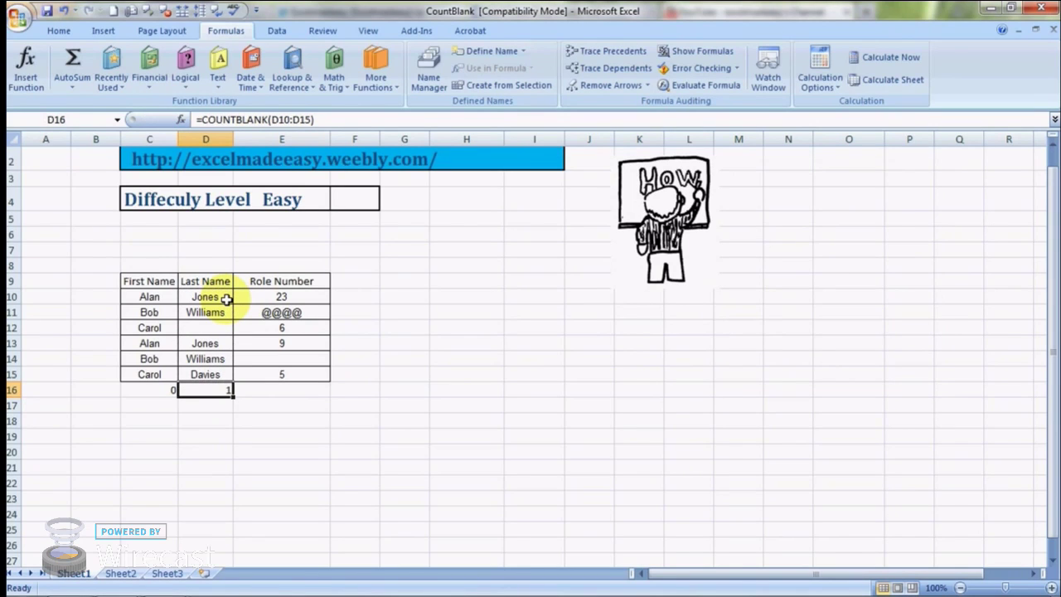
click(209, 326)
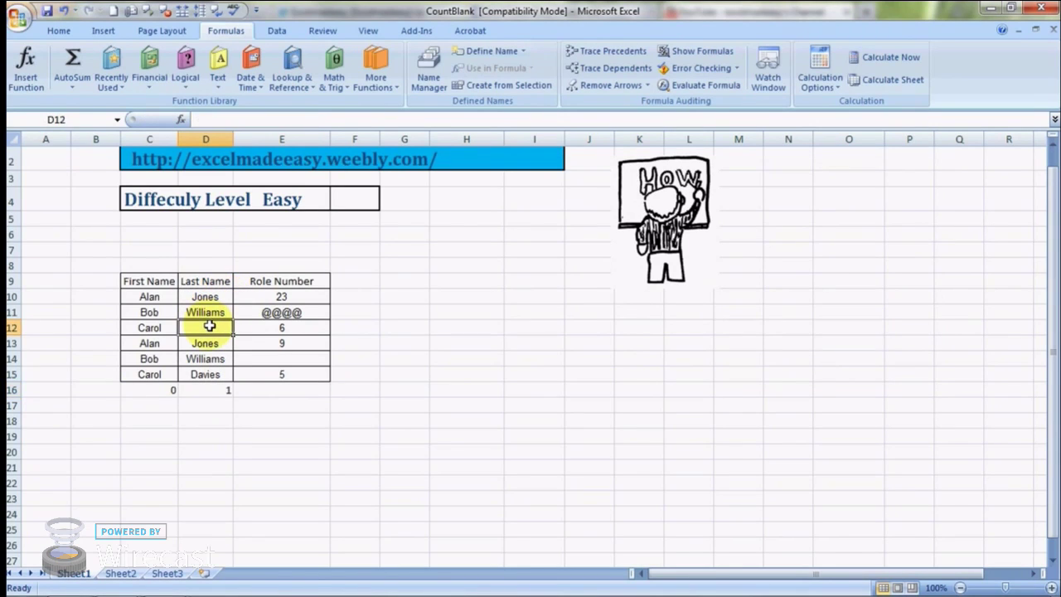
key(Right)
key(Down)
key(Down)
key(Down)
key(Down)
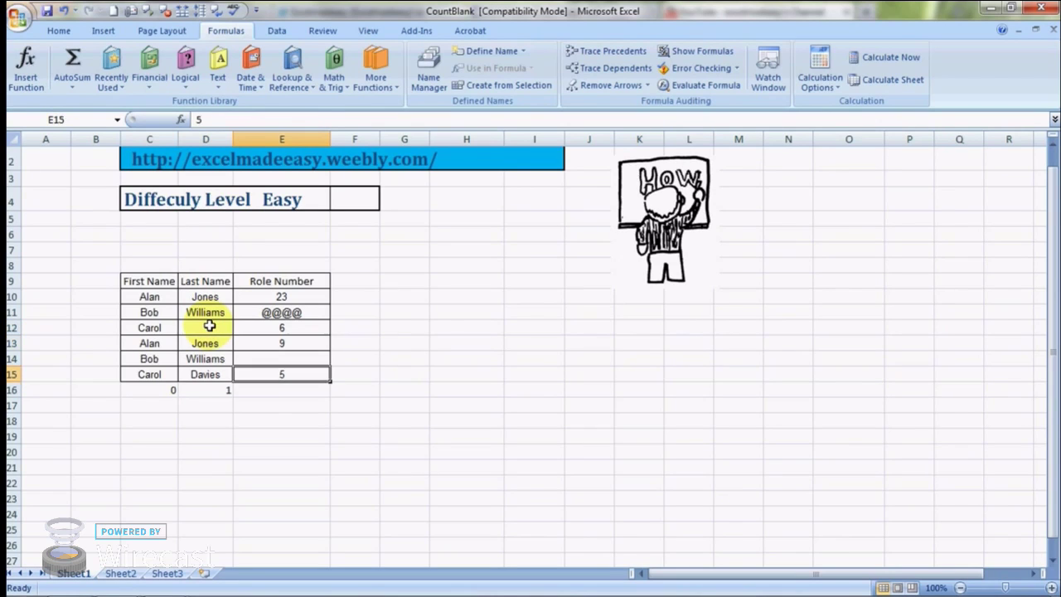
key(Left)
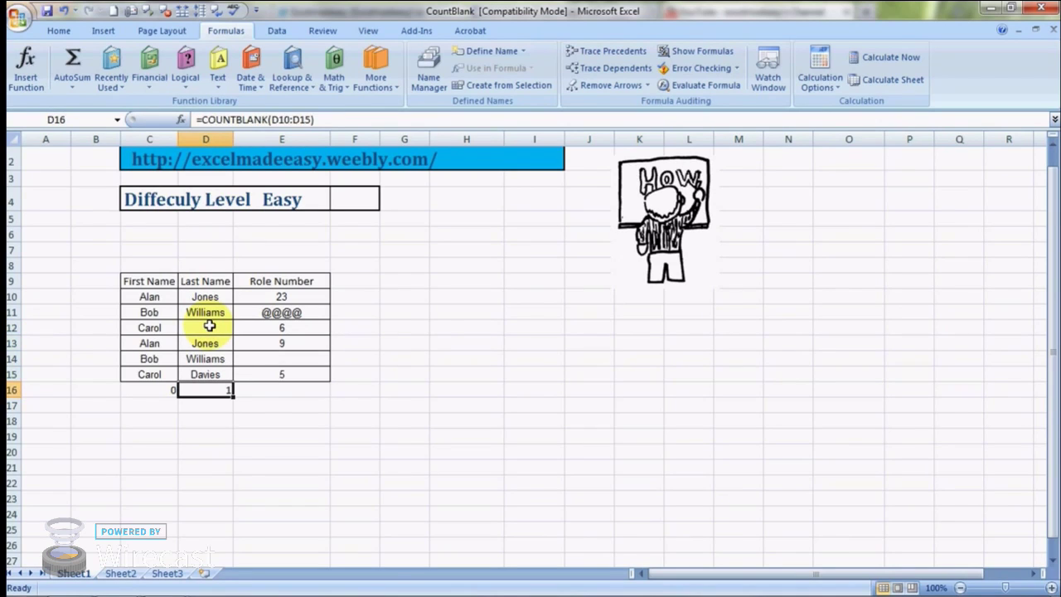
right_click(208, 326)
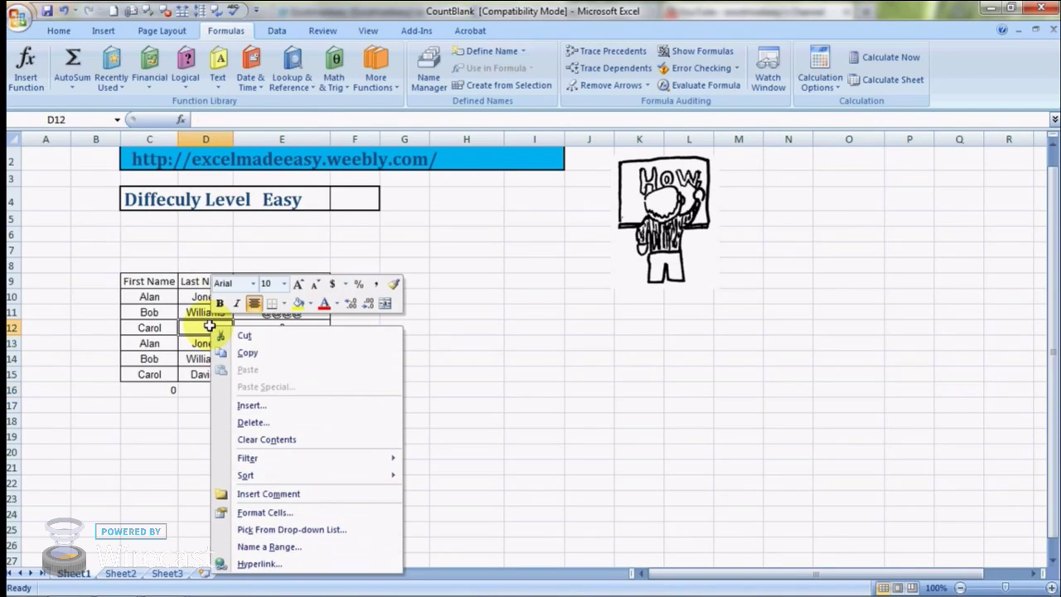
click(248, 352)
click(253, 348)
key(Down)
key(Down)
key(Down)
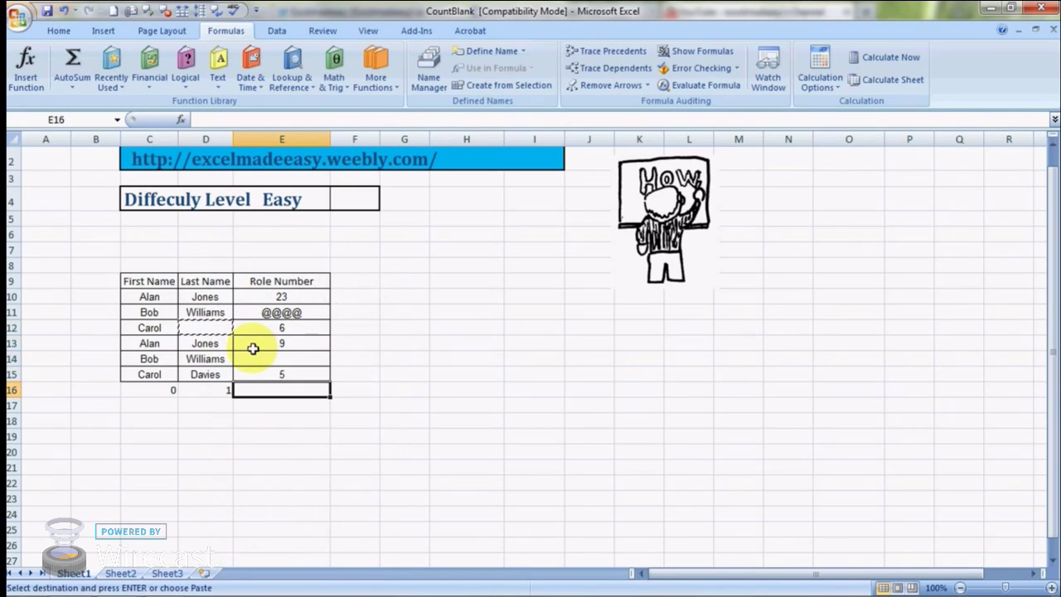
key(Left)
key(Escape)
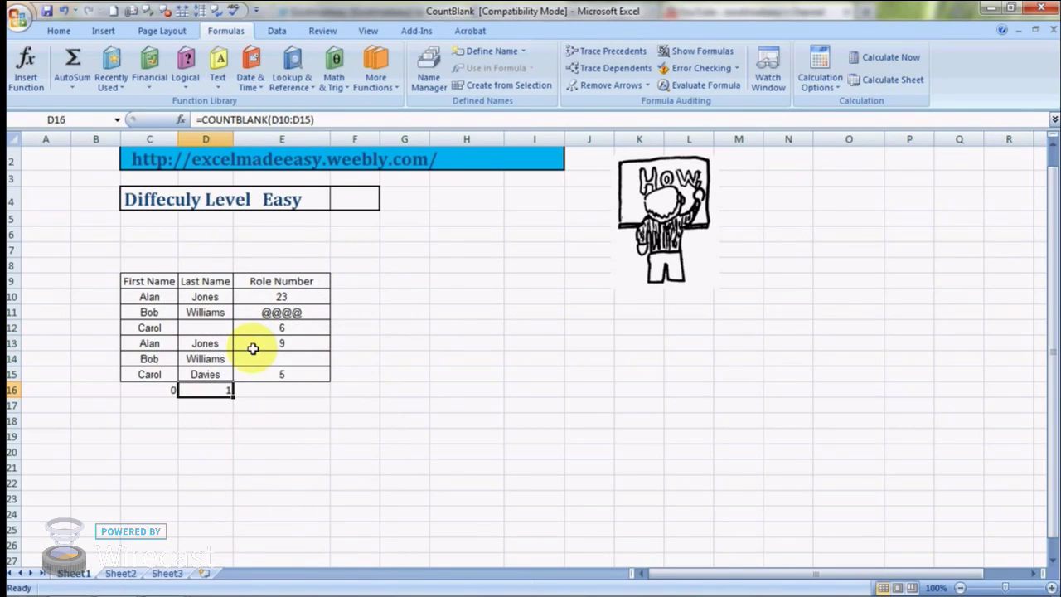
right_click(253, 349)
click(296, 126)
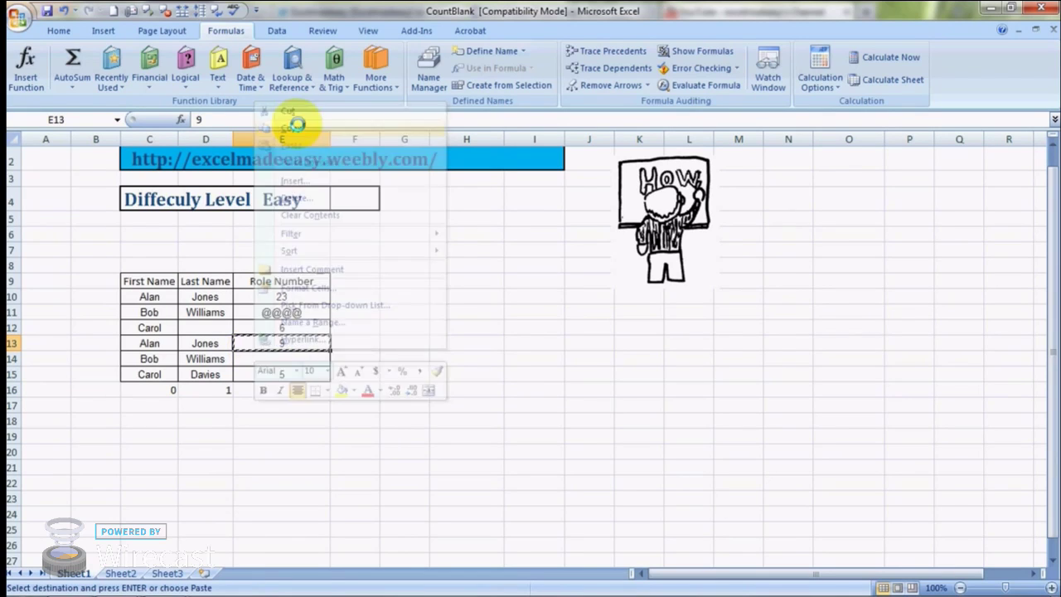
click(266, 396)
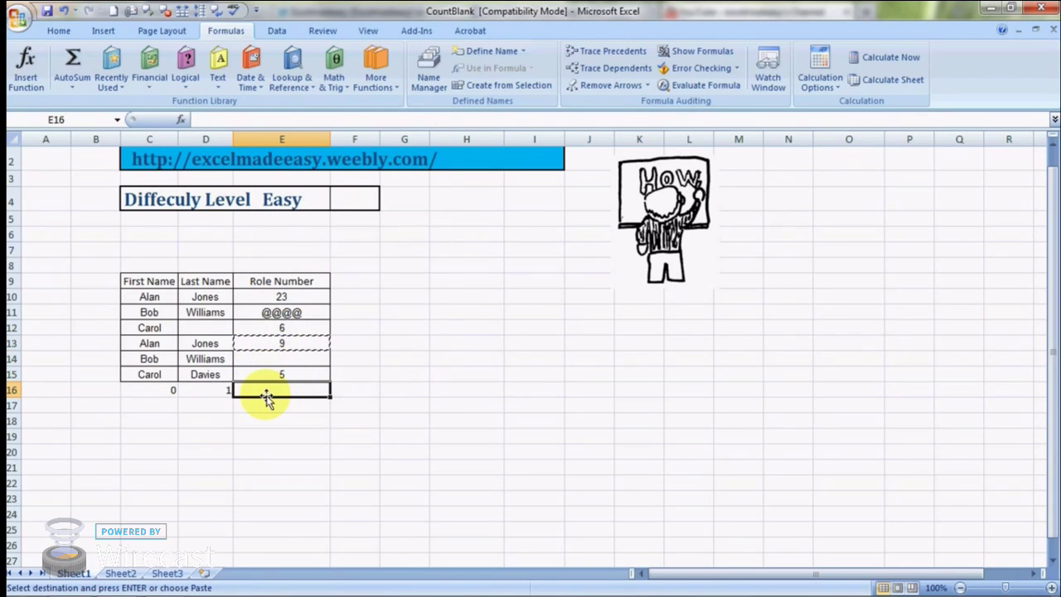
key(Escape)
key(Left)
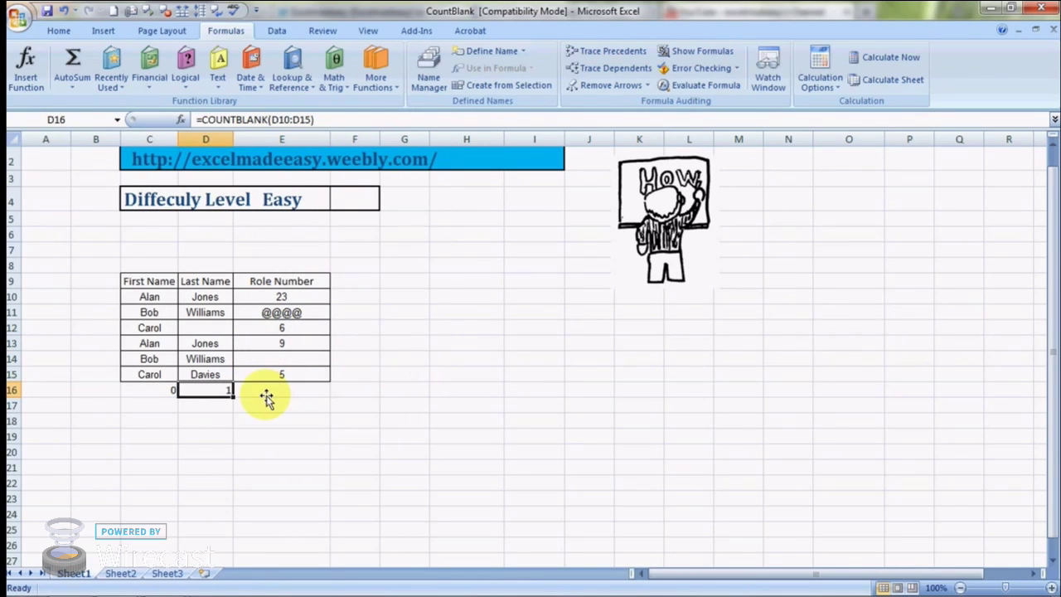
Copy the COUNTBLANK formula from D16 to E16 under the Role Number column.
right_click(205, 387)
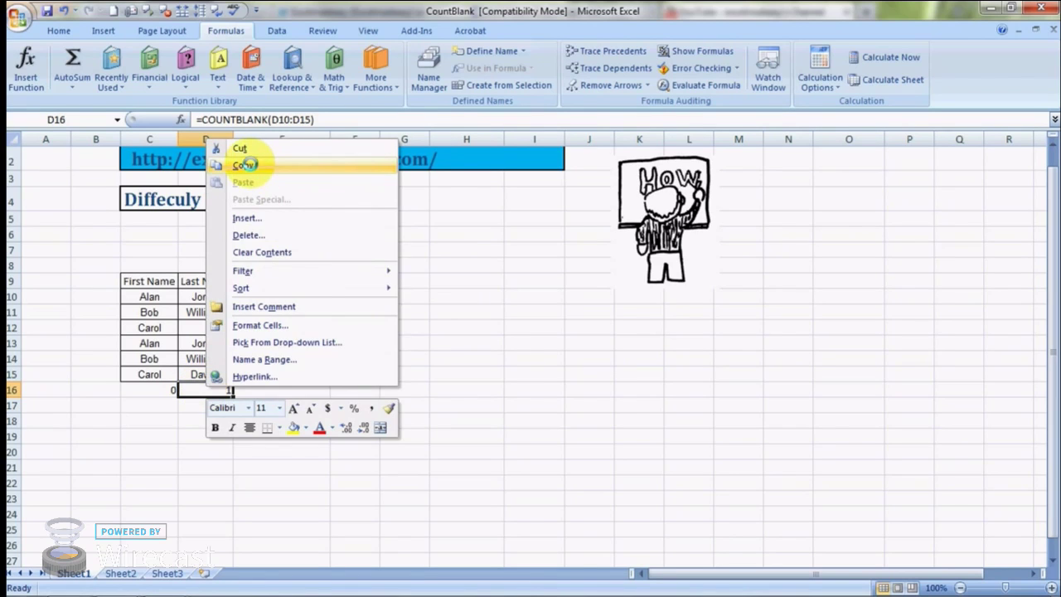
click(245, 165)
click(291, 390)
right_click(293, 389)
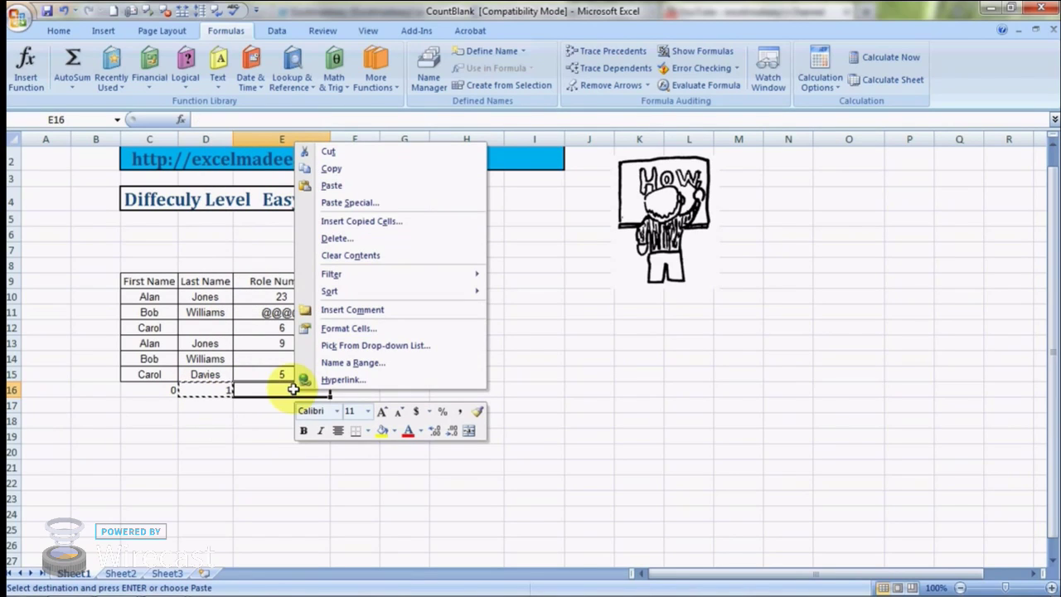
click(305, 184)
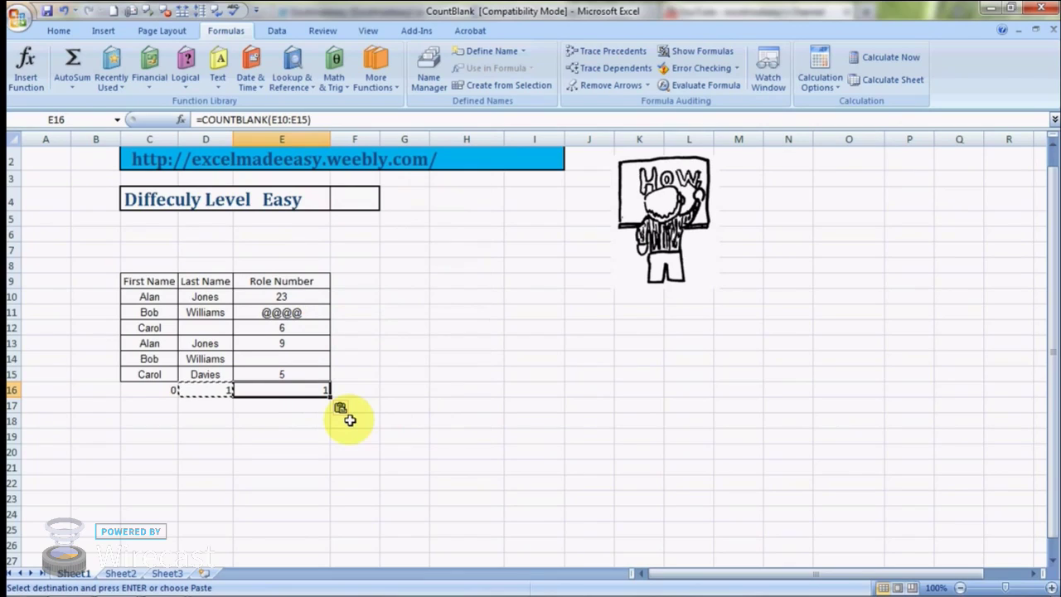
key(Escape)
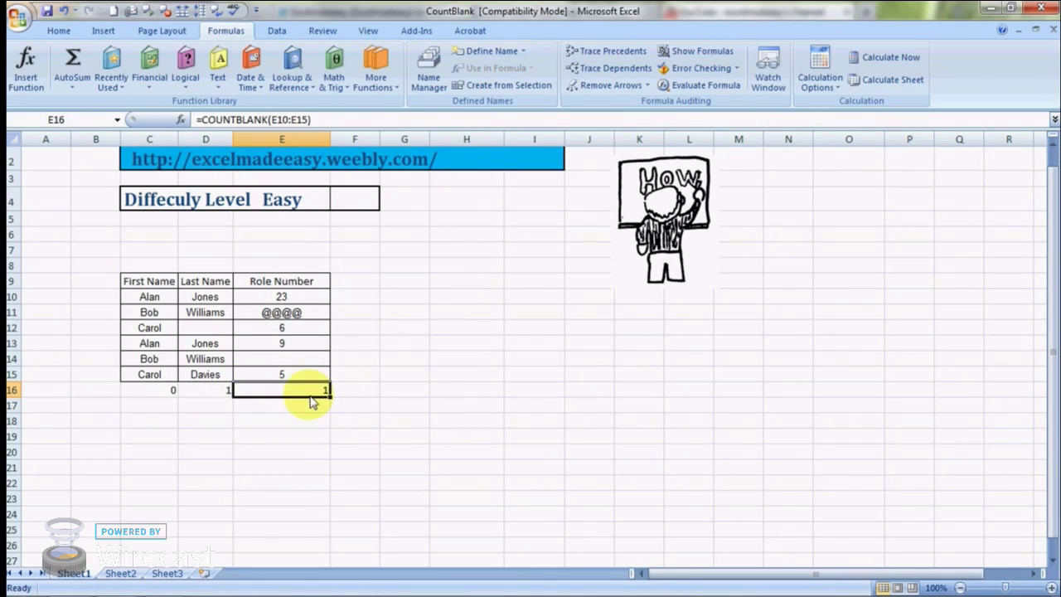
Clear the Role Number value in E13 and select the COUNTBLANK formula in E16 to check it.
click(295, 358)
key(Up)
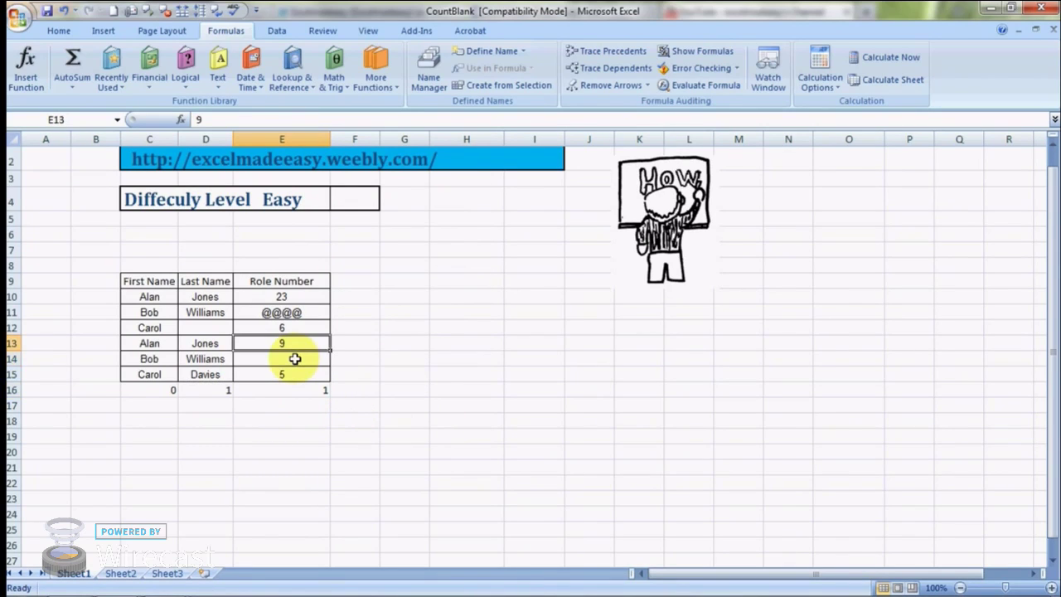
key(Delete)
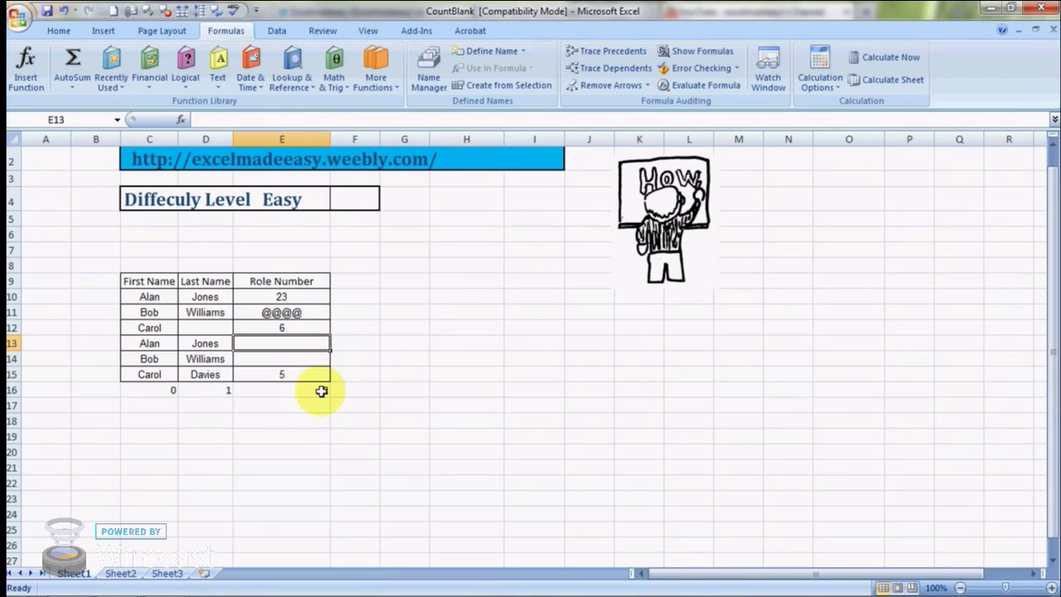
click(322, 391)
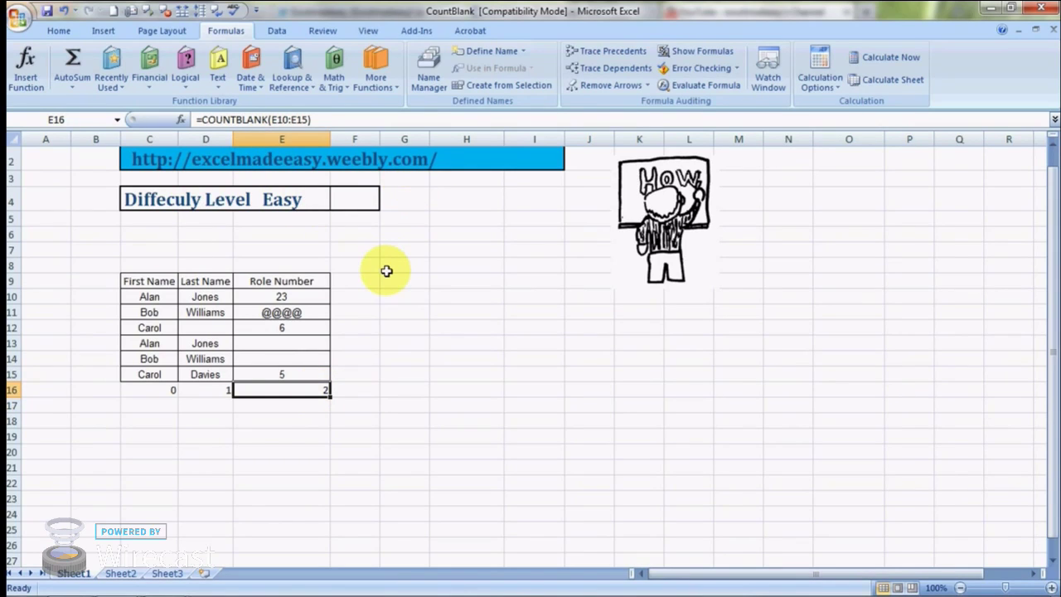
Switch to Firefox and look through the Excel Made Easy website's home page.
key(alt+Tab)
key(alt+Tab)
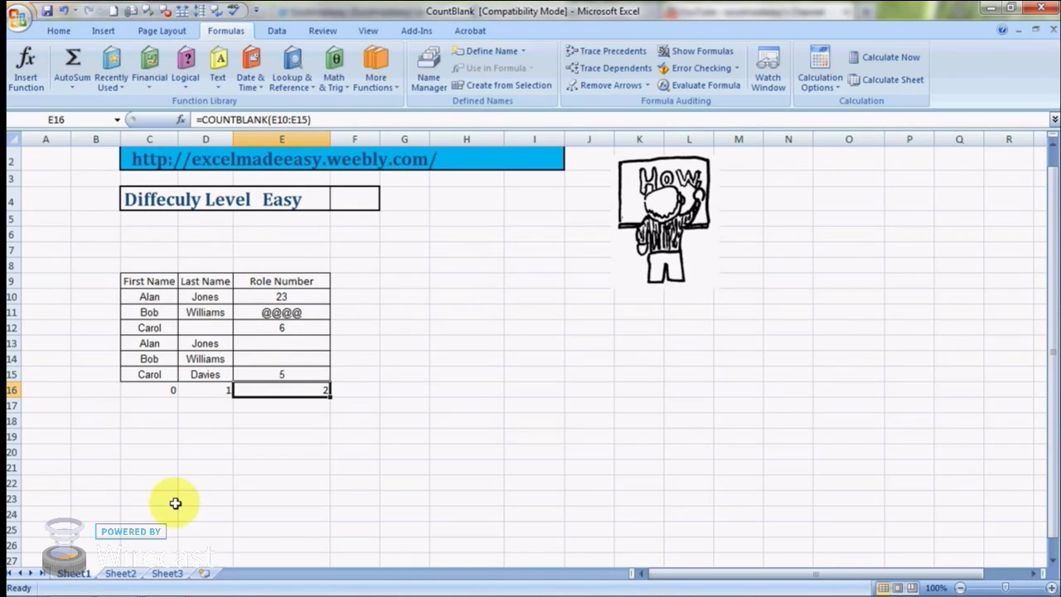
click(71, 588)
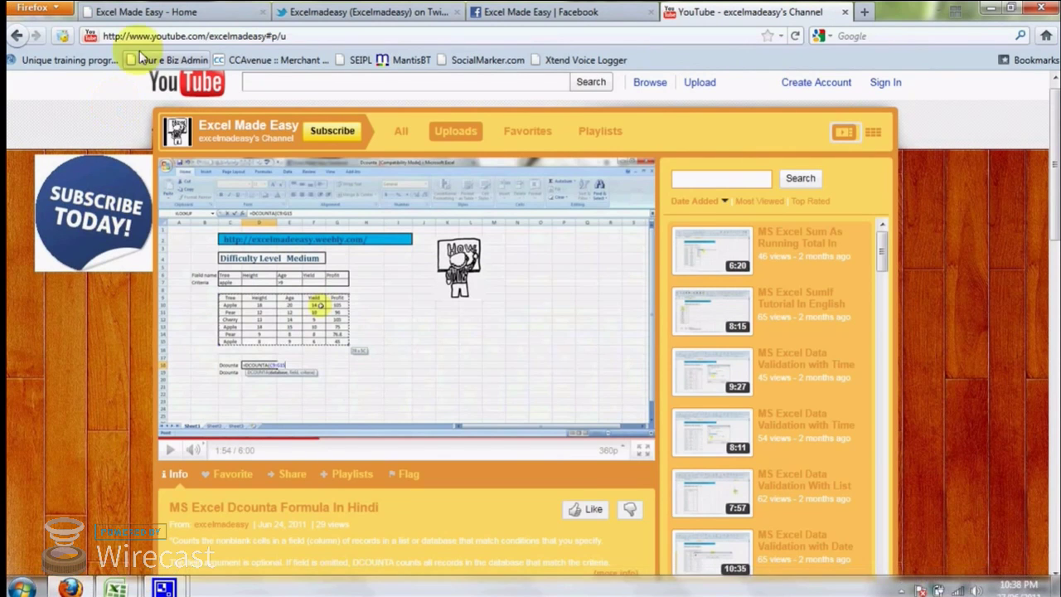
click(178, 10)
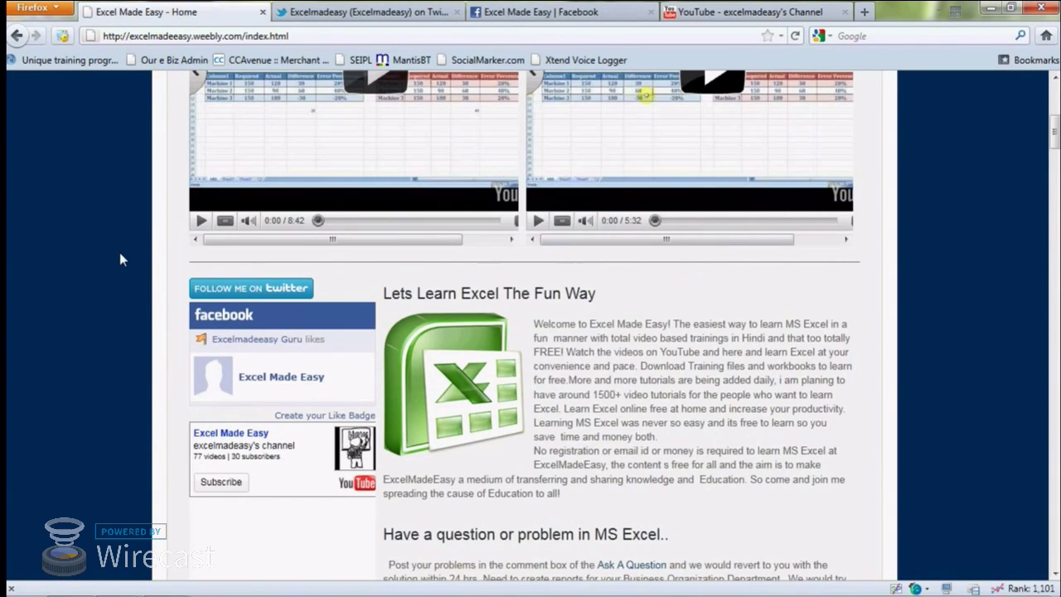
scroll(120, 258, up, 5)
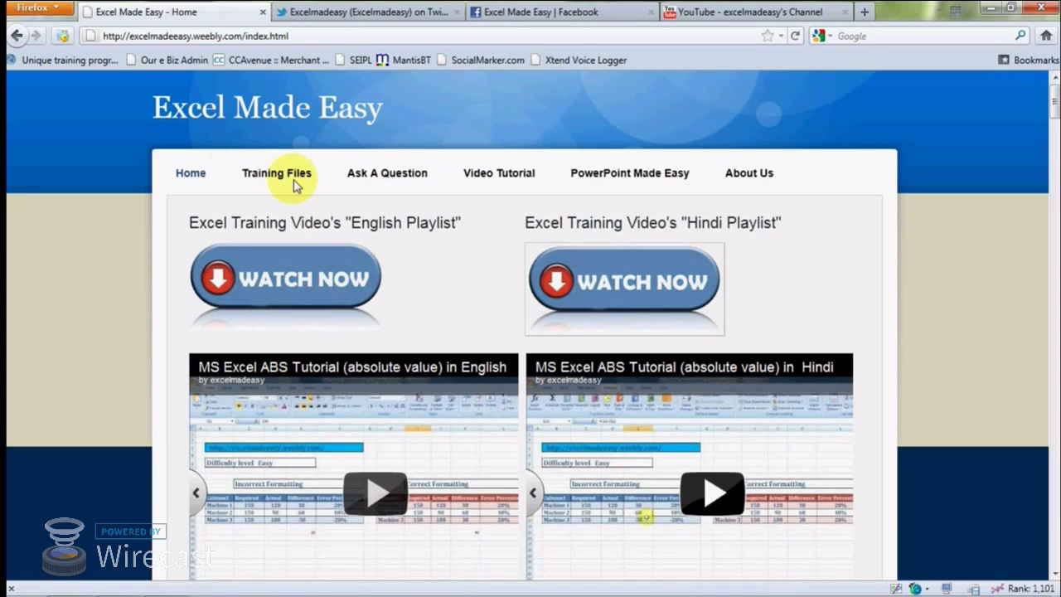
scroll(295, 185, down, 5)
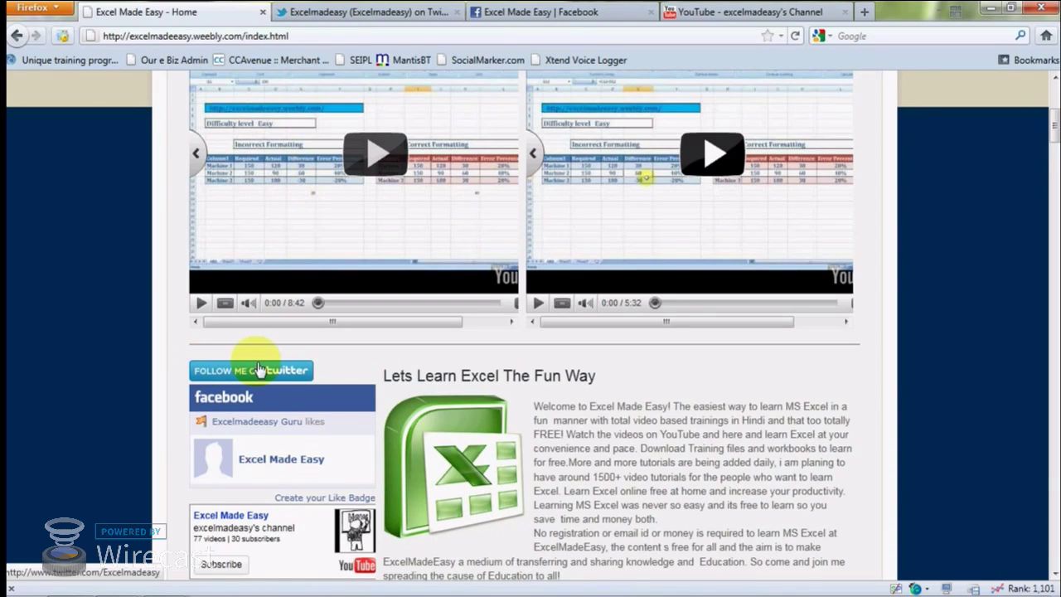
View the already open Excel Made Easy pages on Twitter, Facebook and YouTube.
click(391, 24)
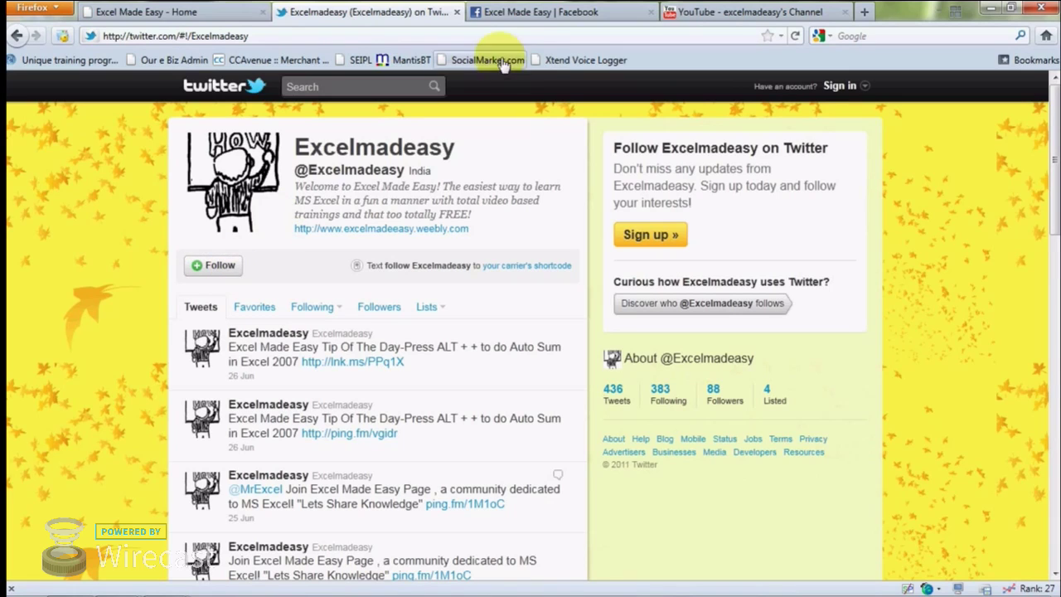
click(534, 15)
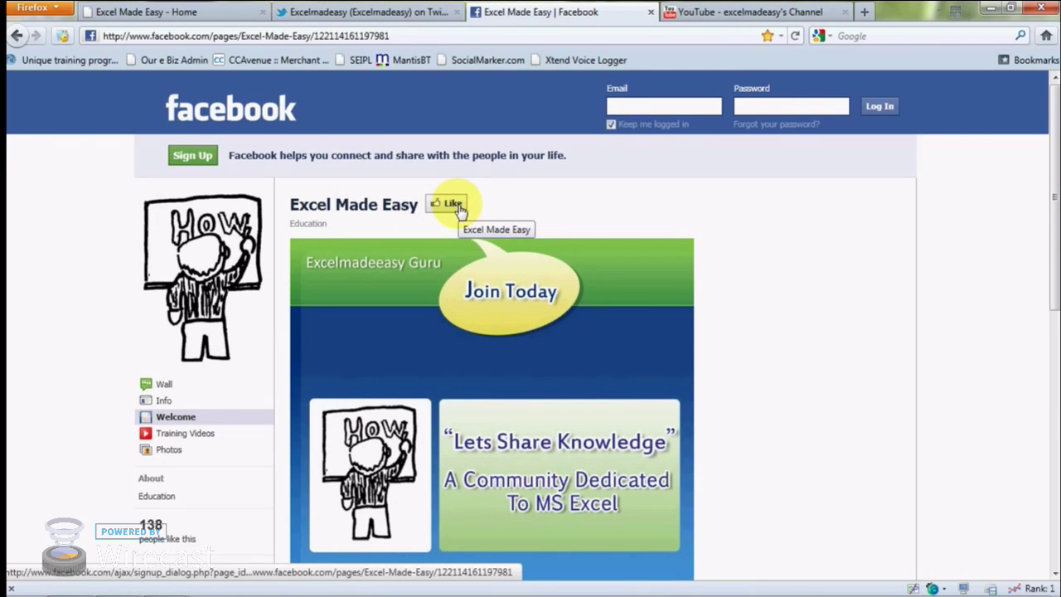
click(726, 20)
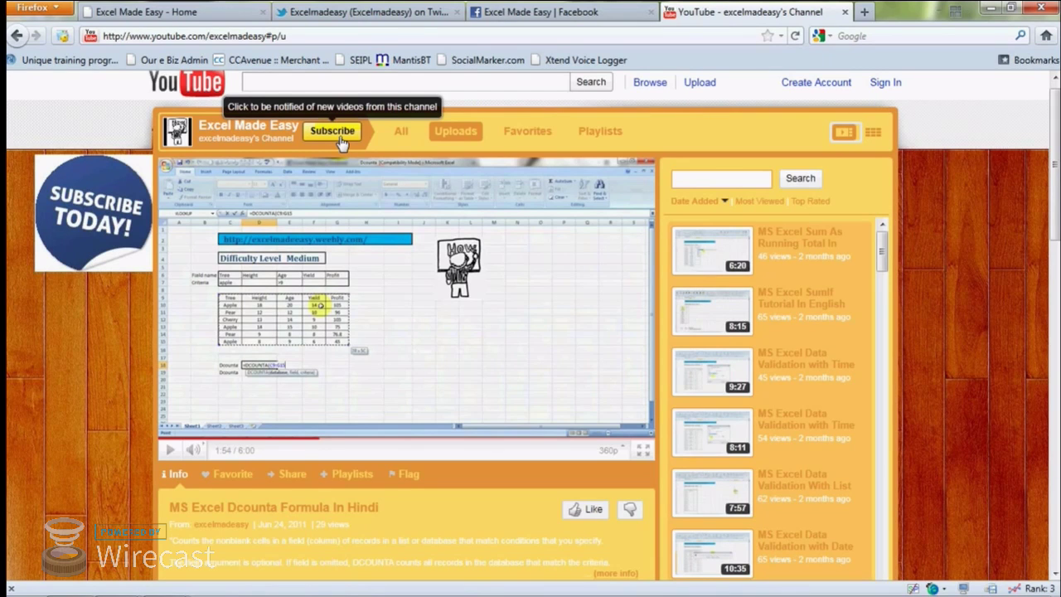
Search the Excel Made Easy YouTube channel's uploads for vlookup.
click(688, 184)
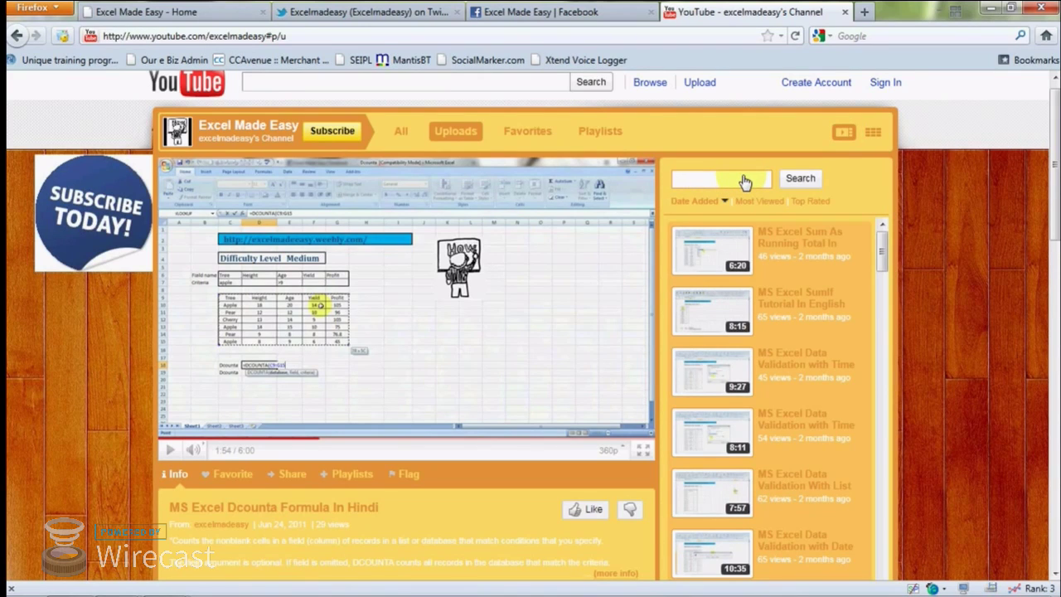
text(vlookup)
click(808, 179)
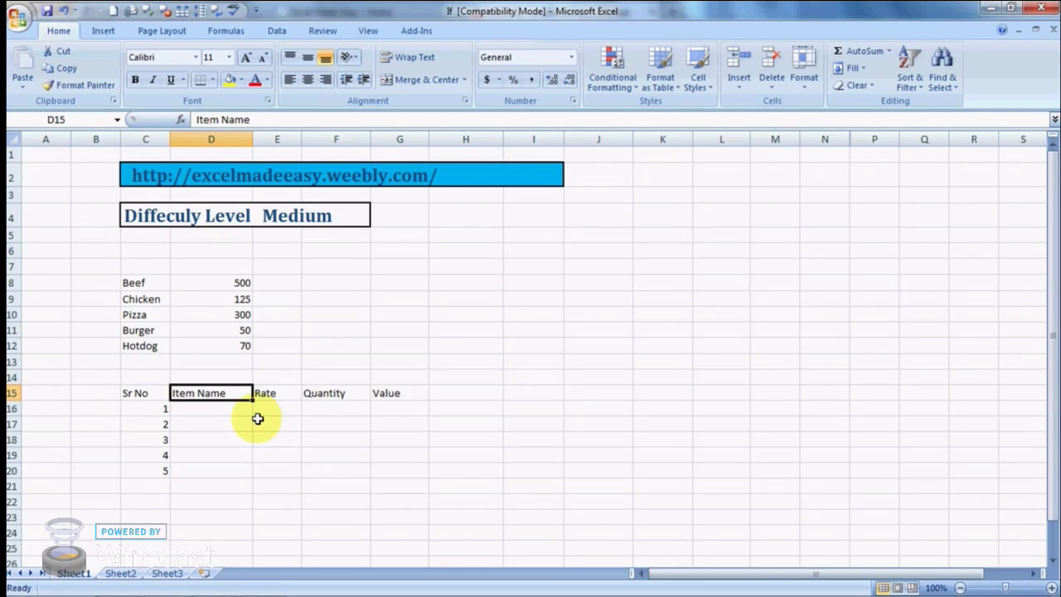
key(Return)
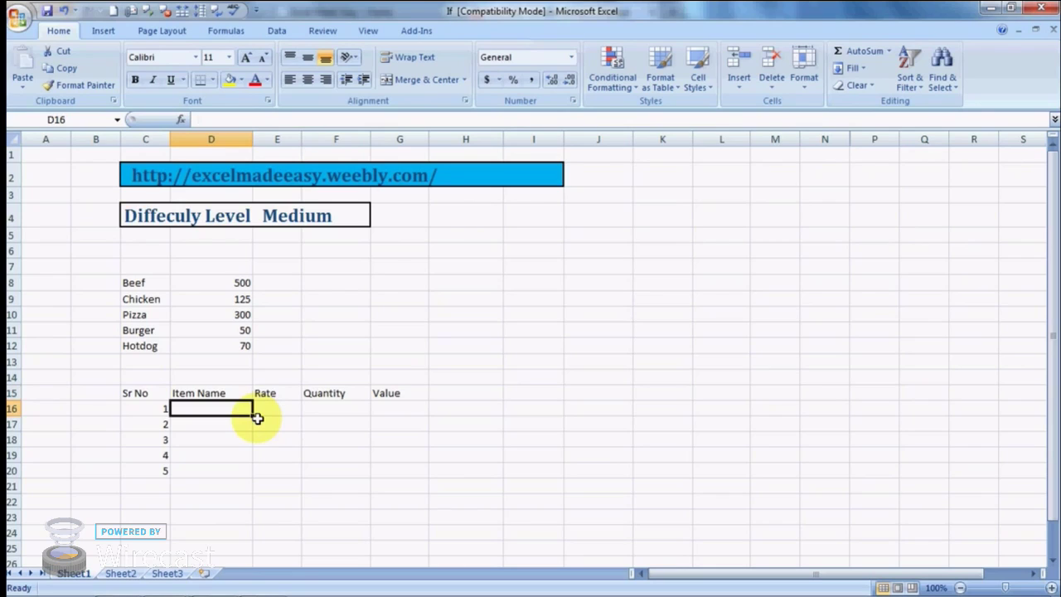
key(Down)
key(Down)
key(Down)
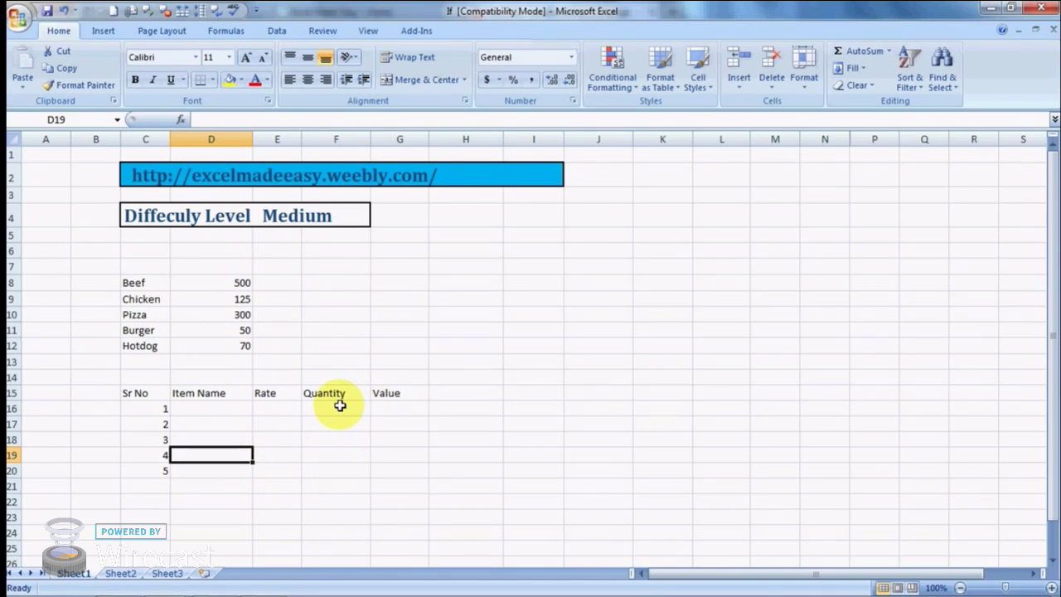
click(387, 408)
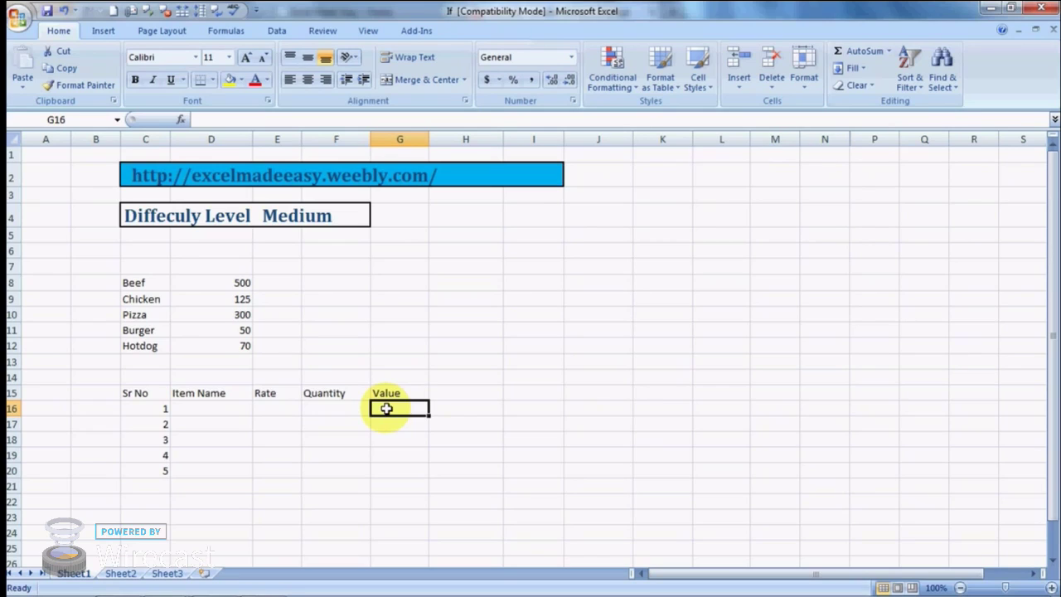
Apply all borders and a thick outer border to the order table C15:G20.
key(Left)
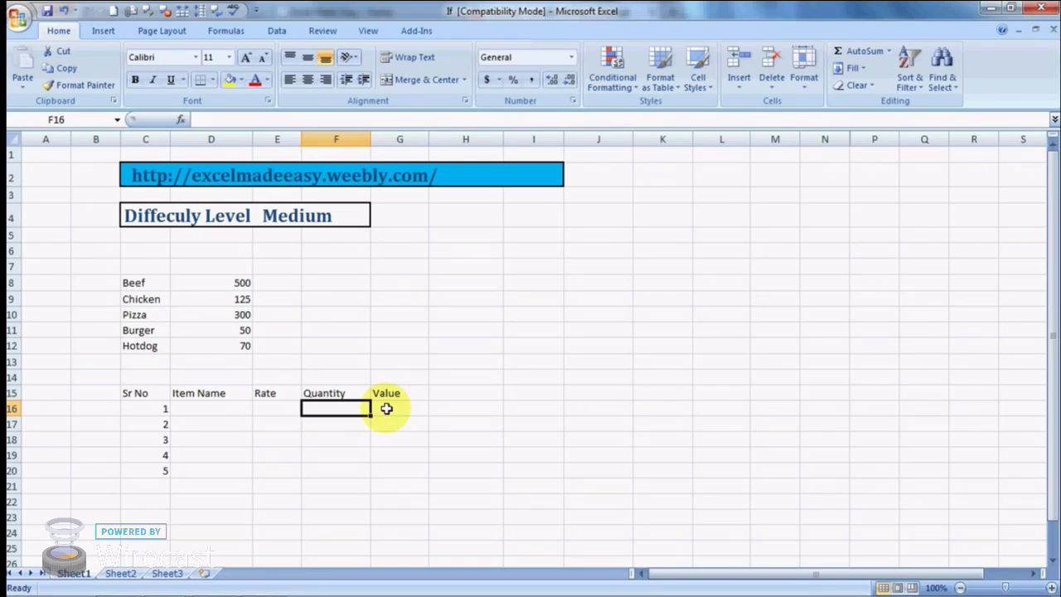
key(Left)
key(Left)
key(Left)
key(Up)
key(shift+Right)
key(shift+Right)
key(shift+Right)
key(shift+Right)
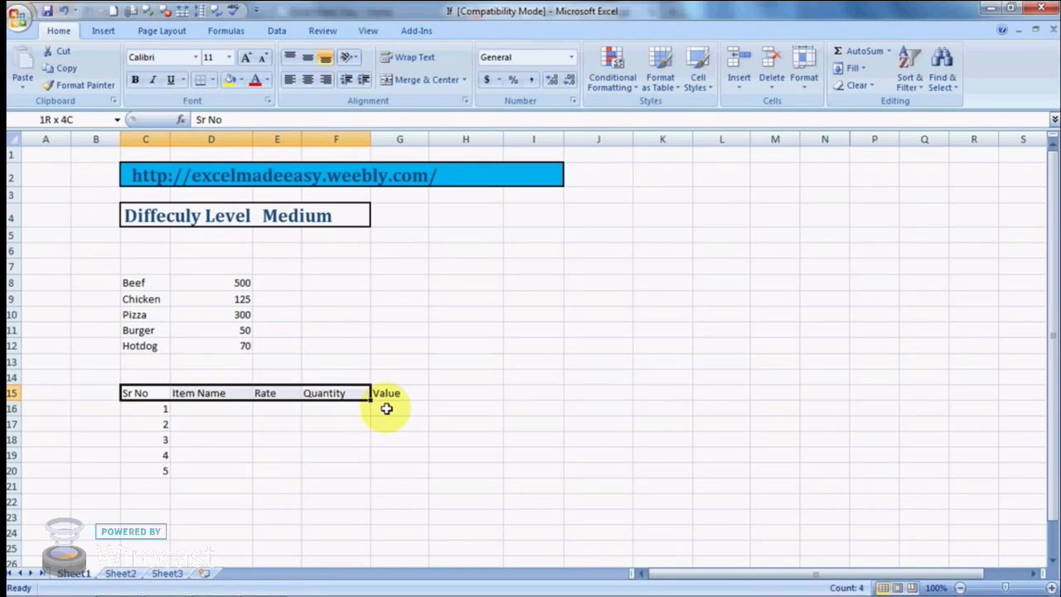
key(shift+Down)
key(shift+Down)
key(shift+Down)
key(shift+Down)
key(shift+Down)
key(shift+Down)
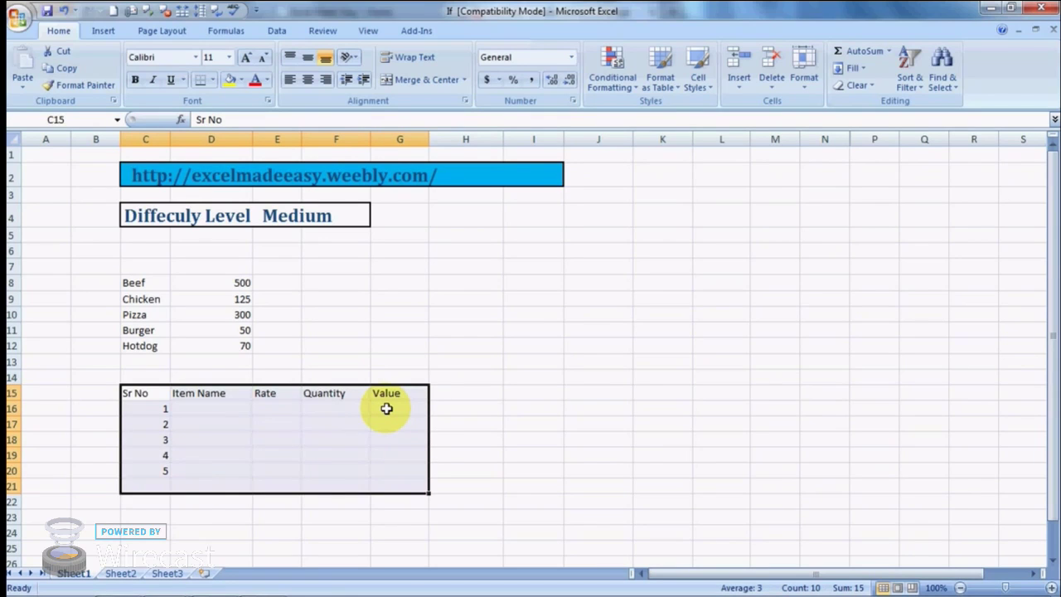
key(shift+Up)
key(alt+h)
key(b)
key(a)
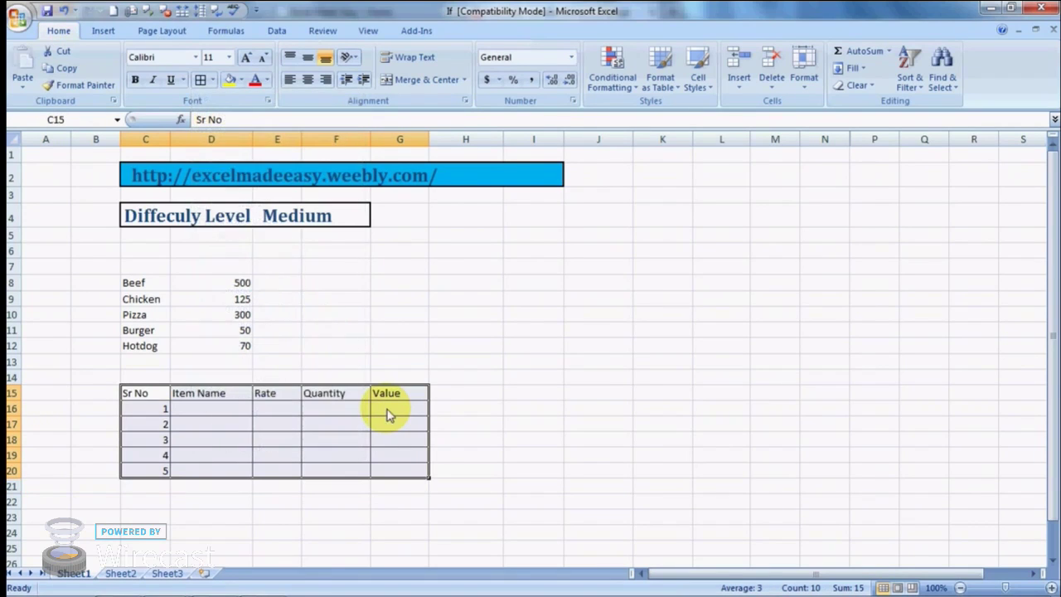
key(alt+h)
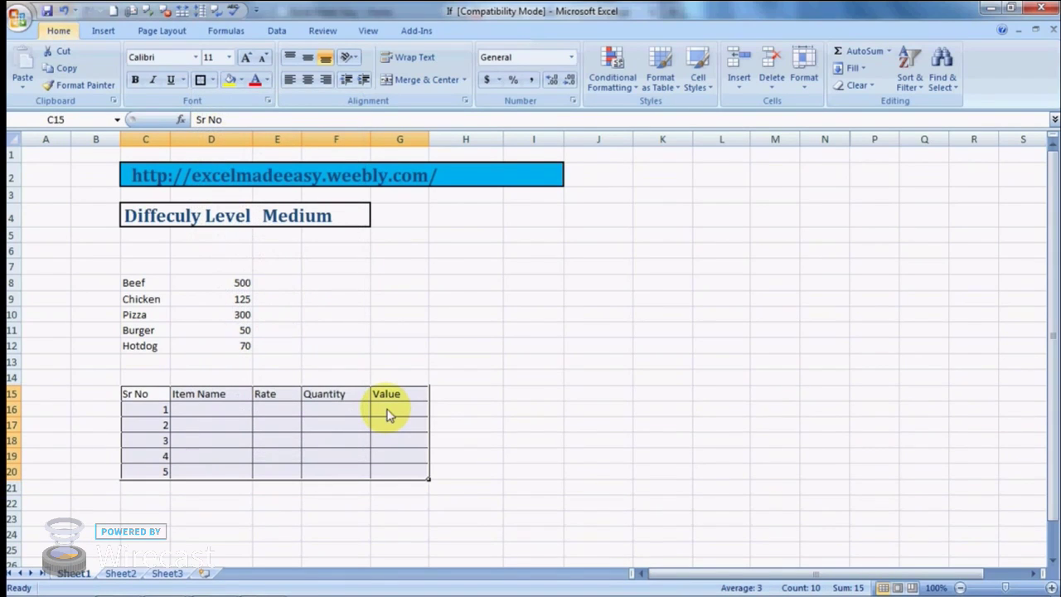
Centre the contents of the order table C15:G20 horizontally and deselect the table.
key(a)
key(c)
key(Right)
key(Right)
key(Right)
key(Down)
key(Down)
key(Down)
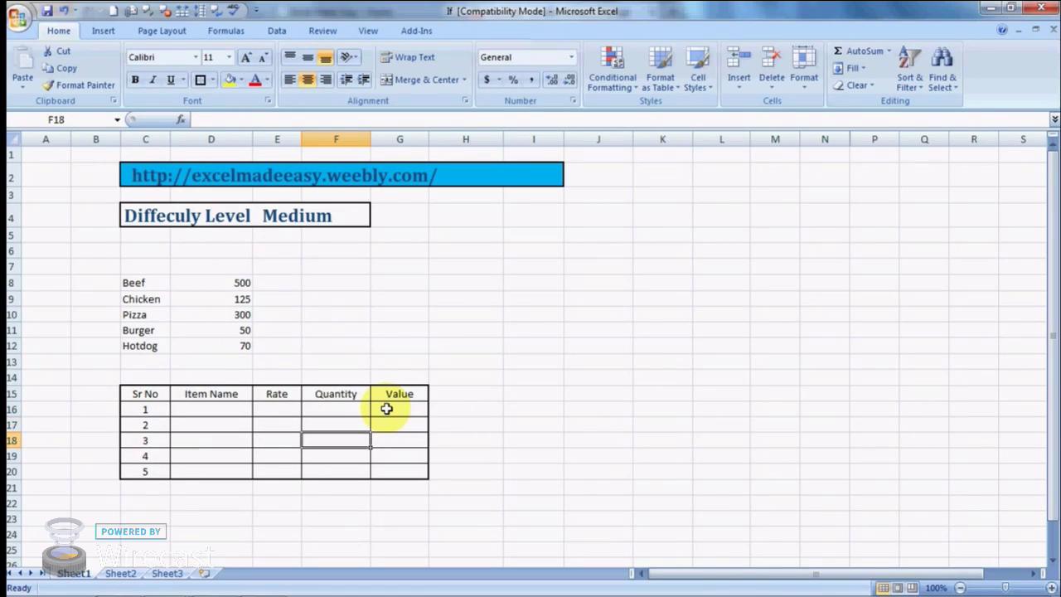
click(248, 487)
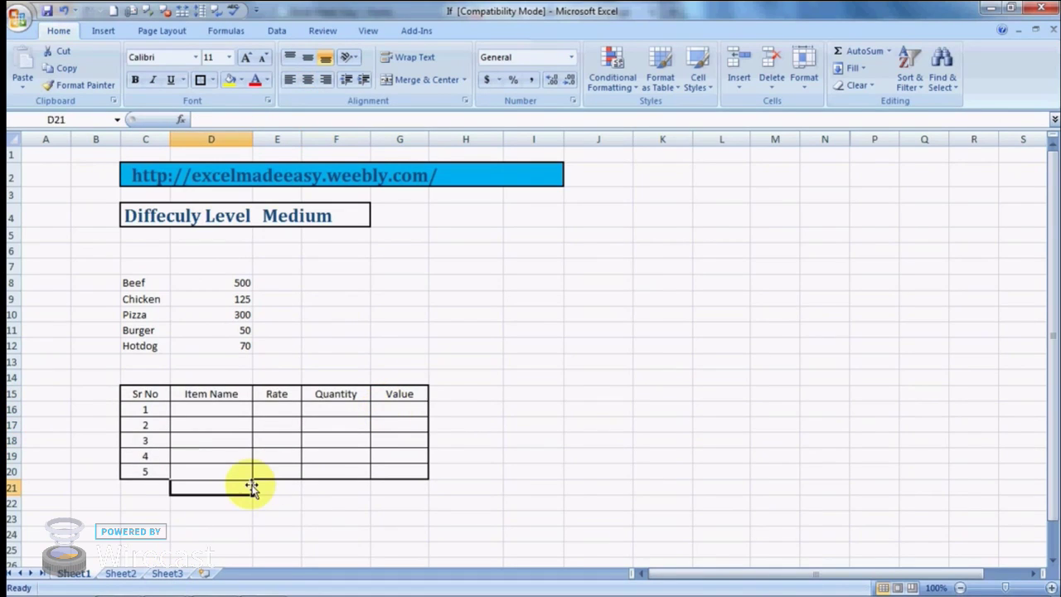
Enter beef as the first item name in D16.
click(210, 408)
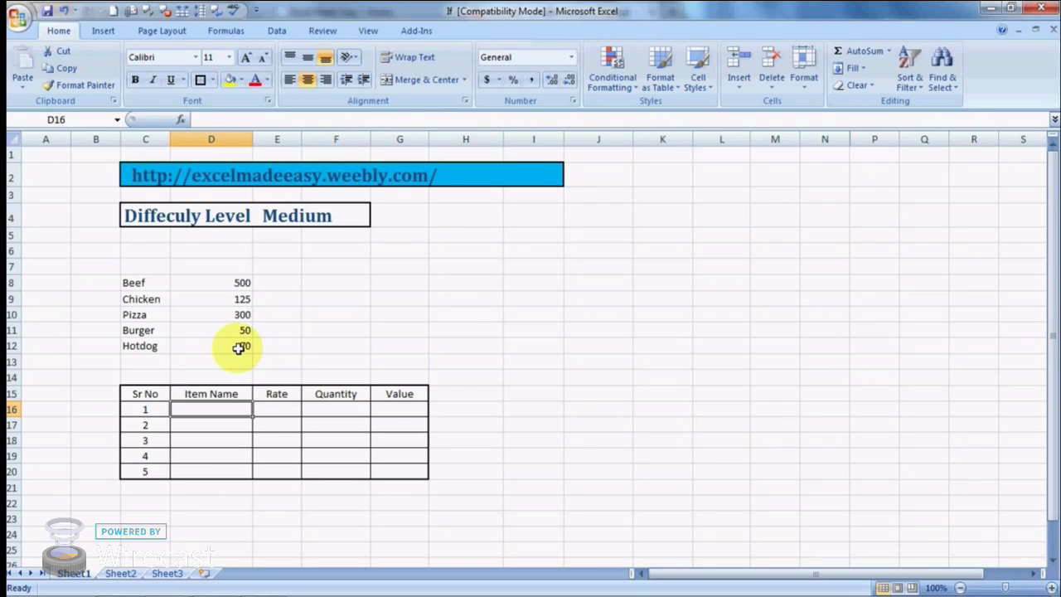
text(beef)
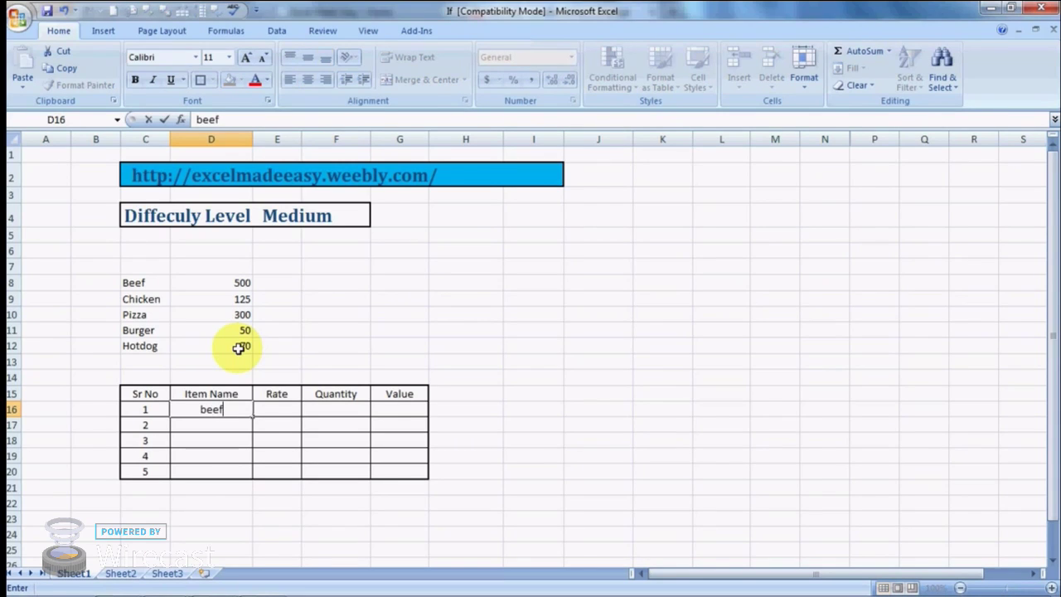
key(Tab)
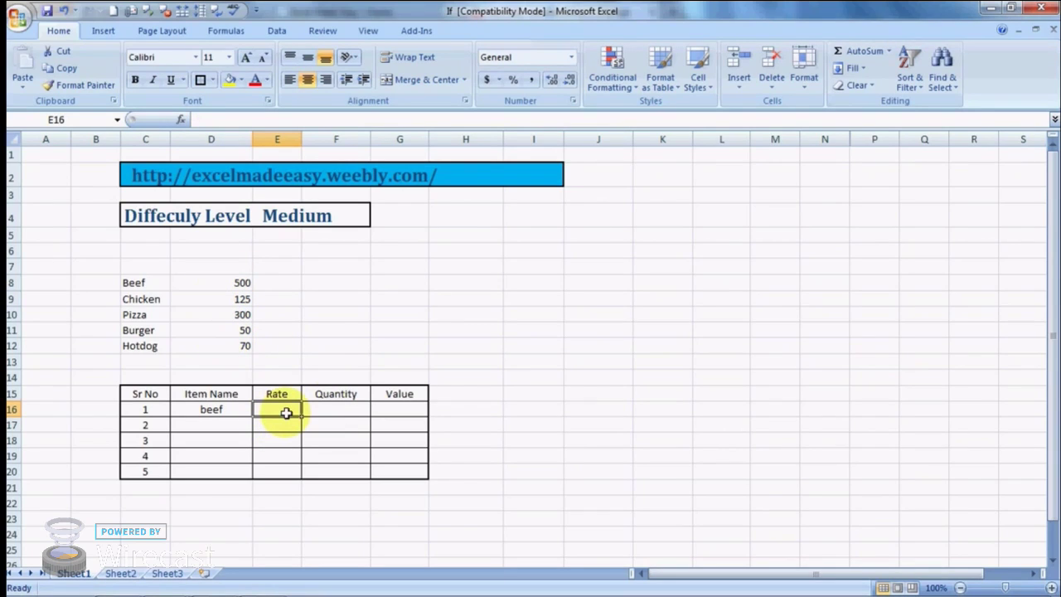
Enter the formula =IF(D16=C8,+D8) in the Rate cell E16 to return the beef price when the item matches.
text(=)
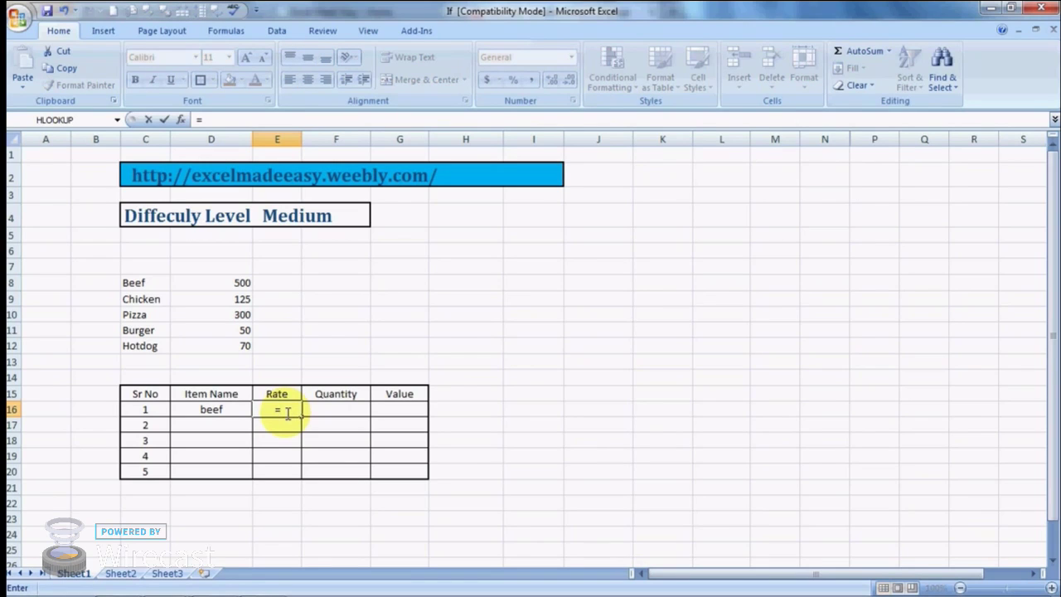
text(If()
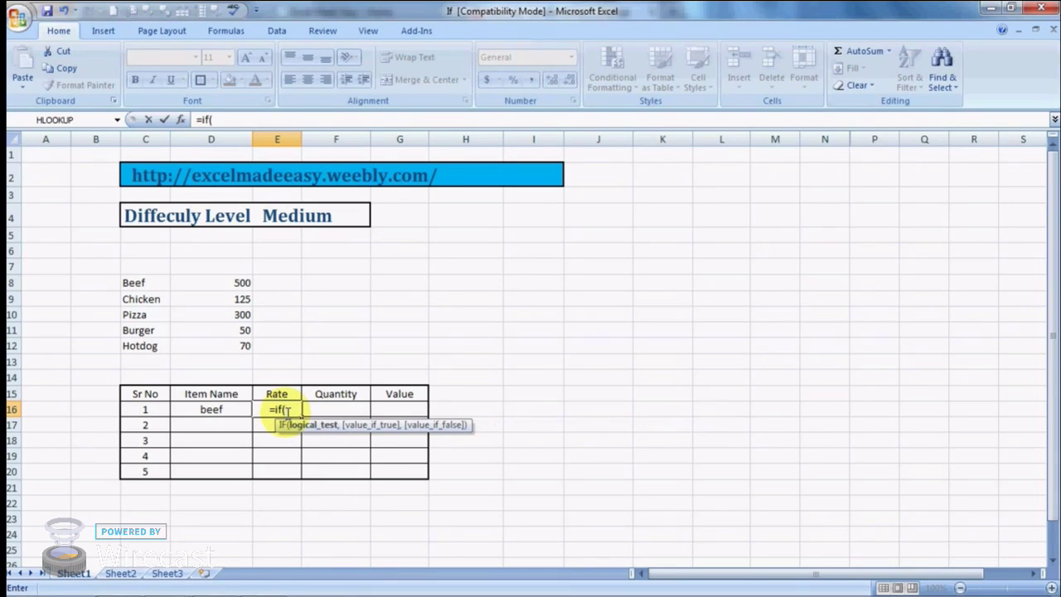
key(Left)
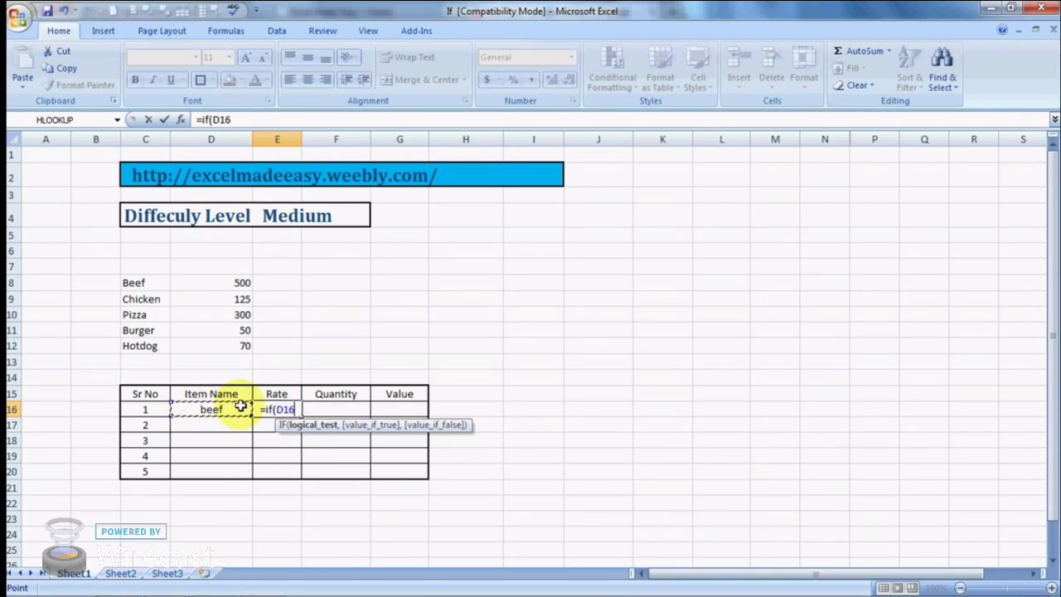
text(=)
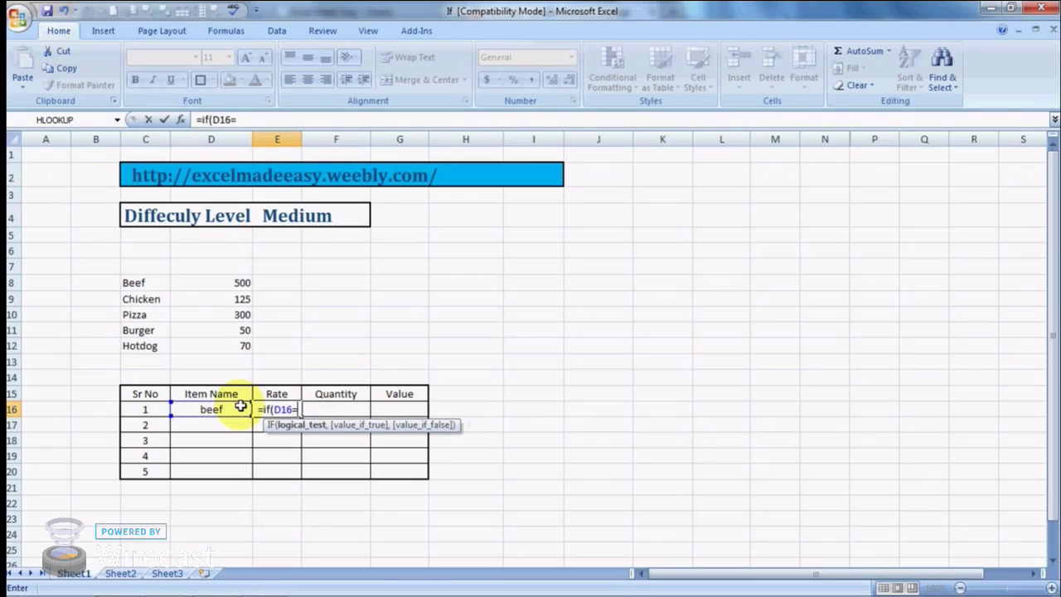
click(133, 281)
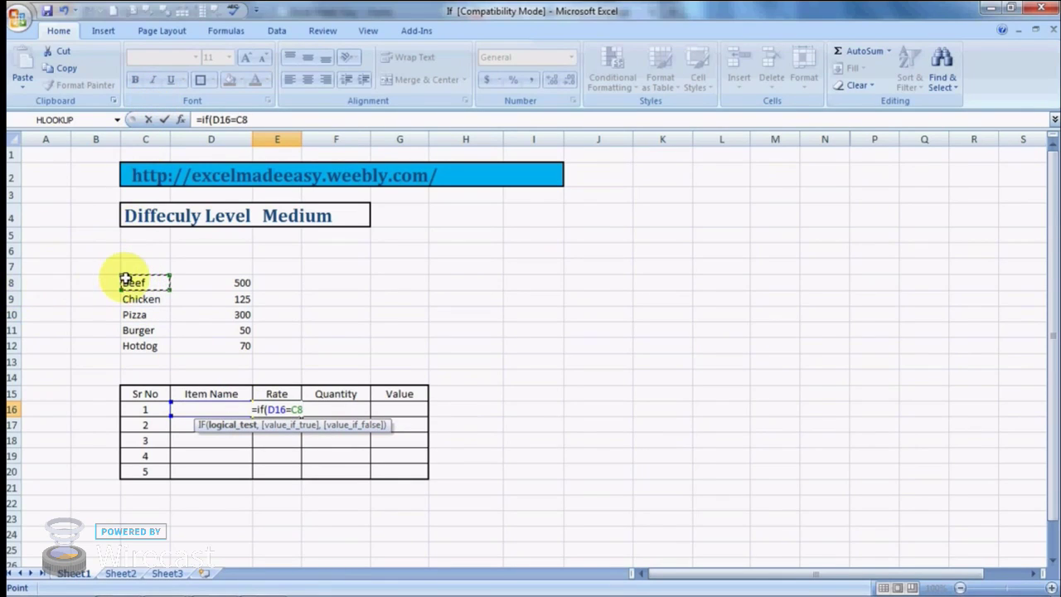
text(,)
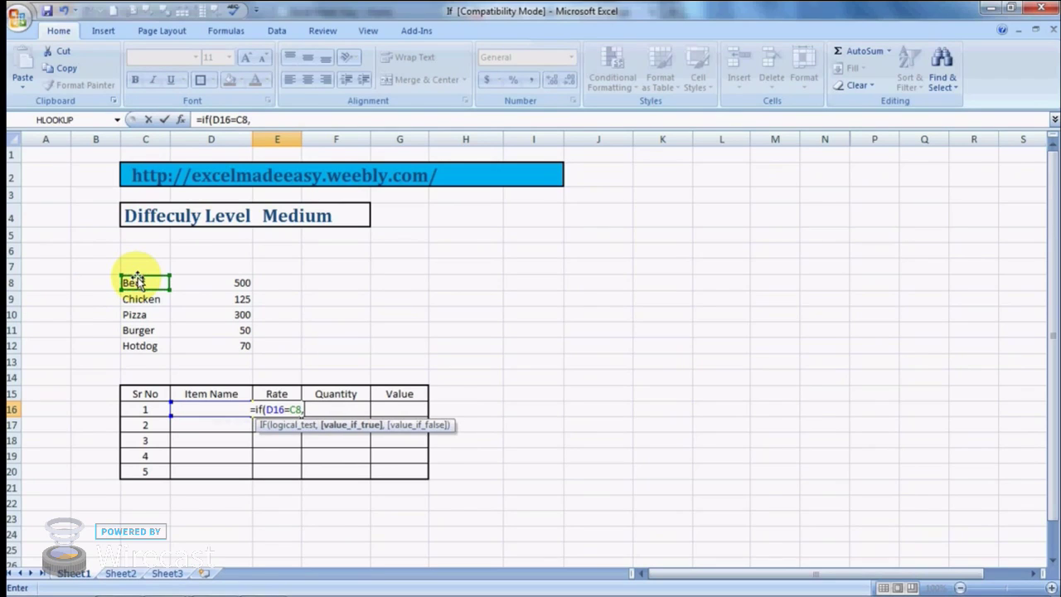
text(+)
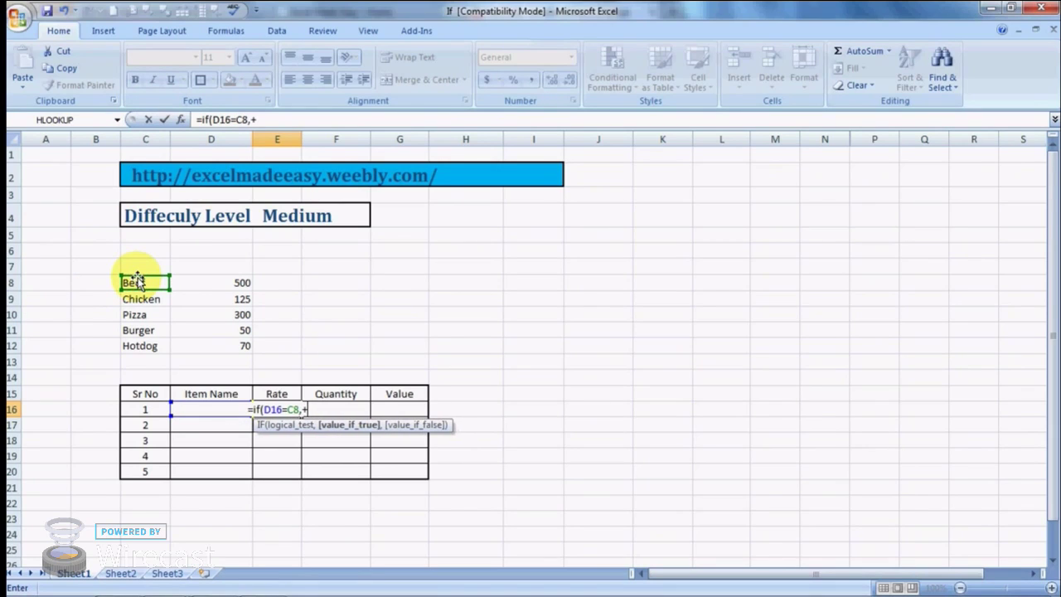
click(237, 283)
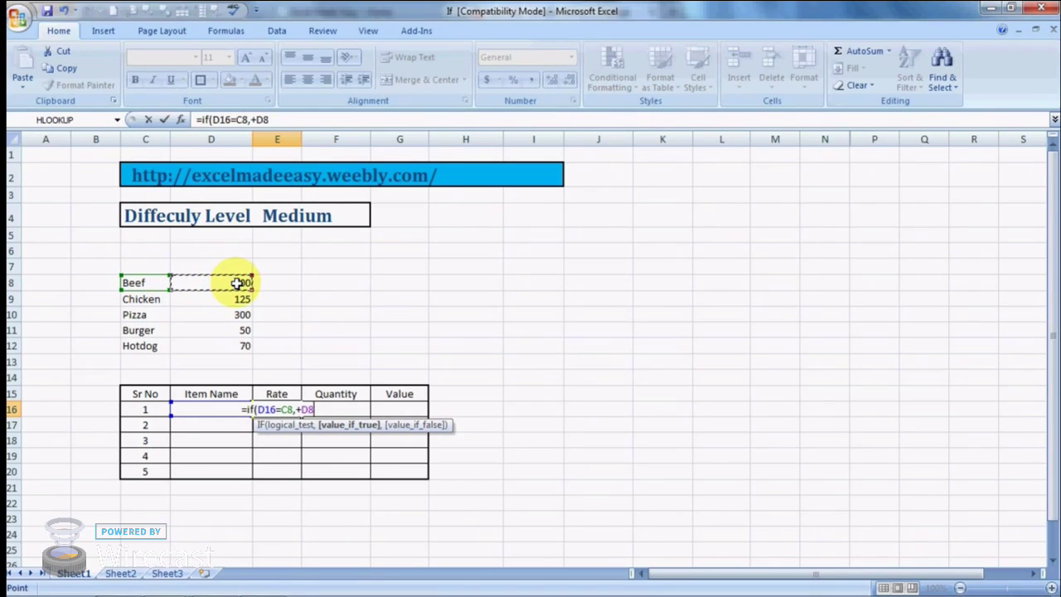
text())
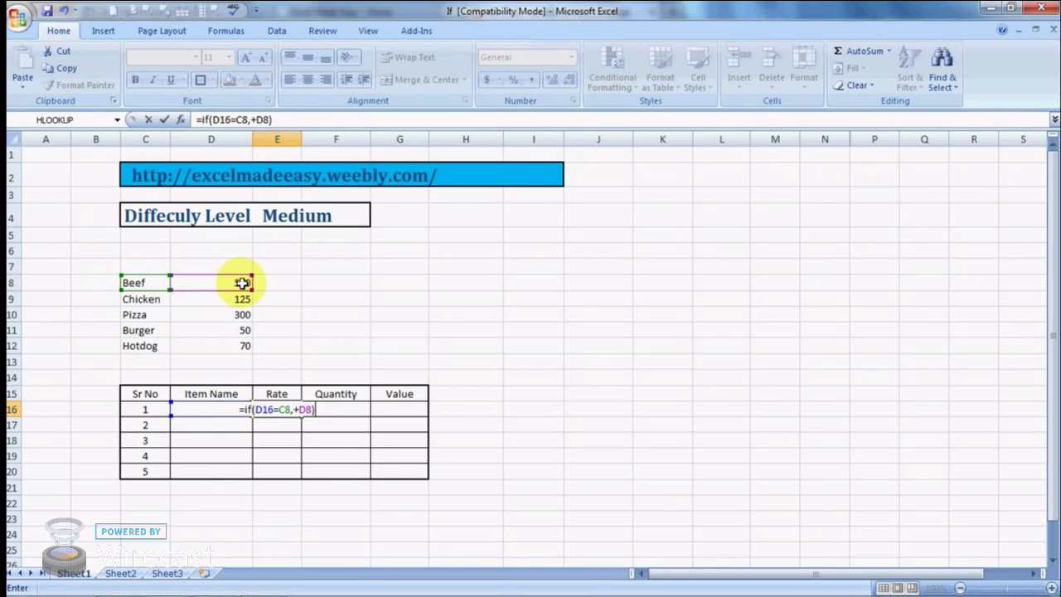
click(297, 412)
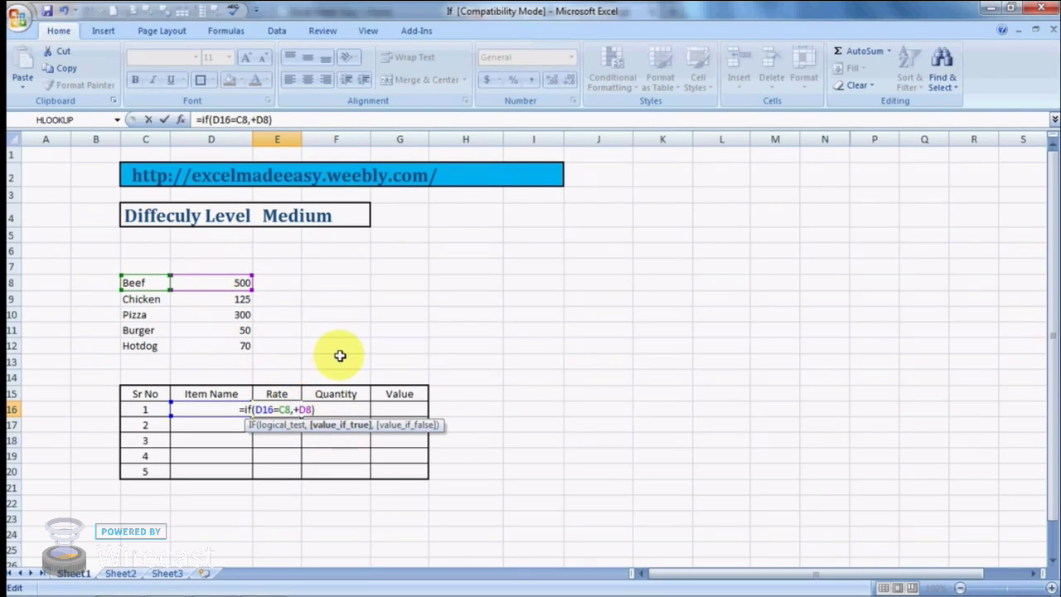
key(ctrl+Return)
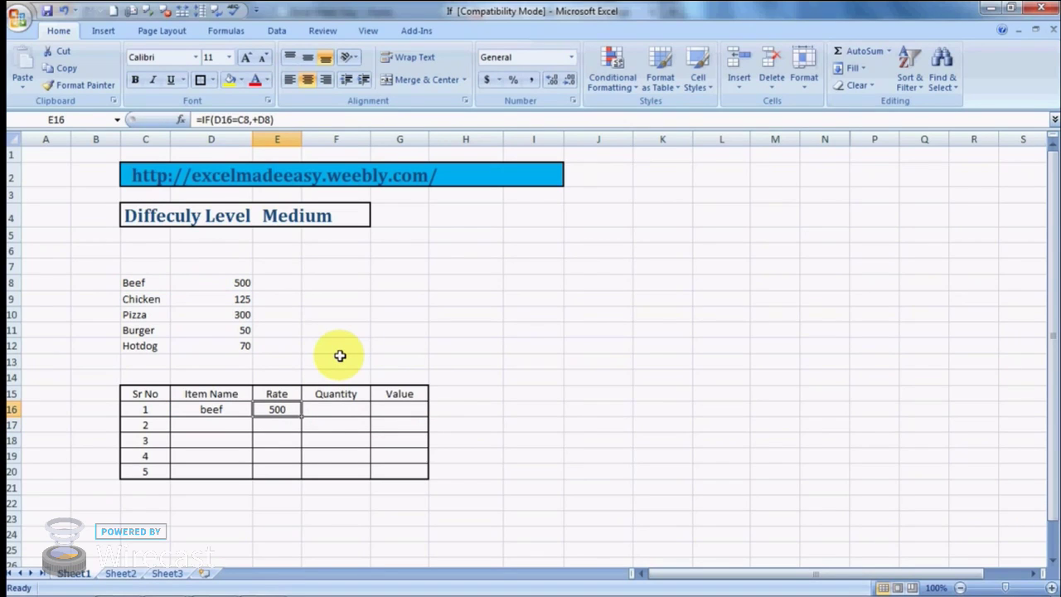
Test the rate formula by changing the item name in D16 to chicken.
key(Left)
text(ch)
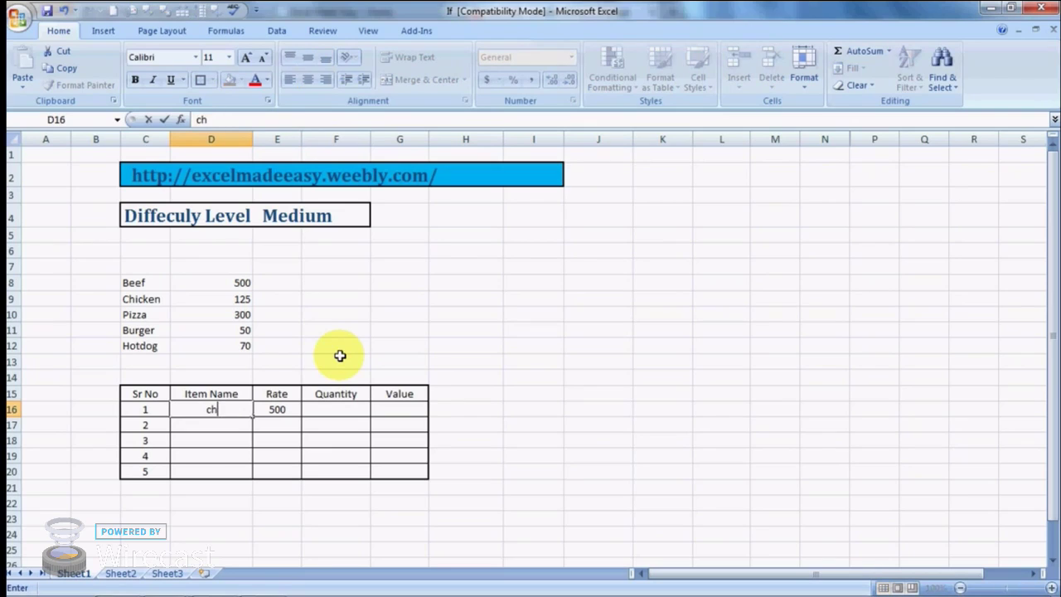
text(icken)
key(Return)
key(Up)
key(Right)
key(Left)
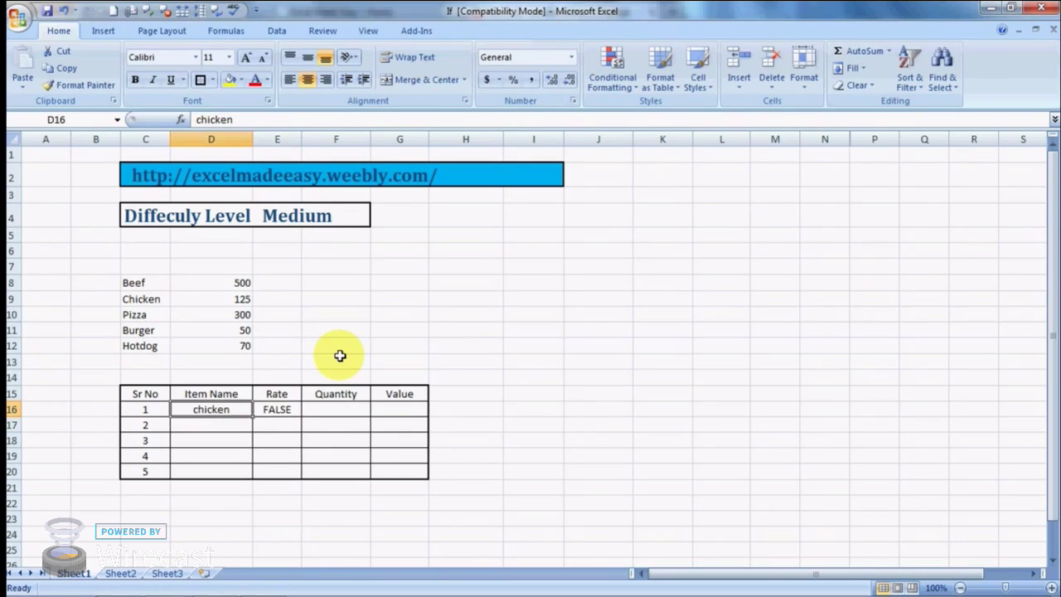
Set the item name in D16 back to beef and check the rate formula in E16.
text(bee)
key(BackSpace)
key(BackSpace)
text(eed)
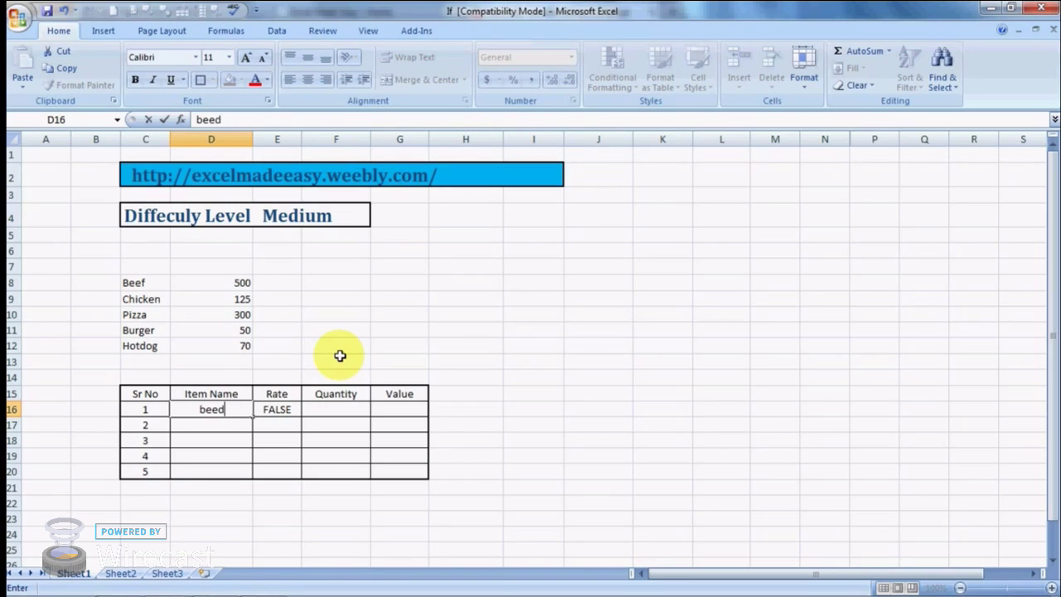
key(Return)
key(Up)
key(Right)
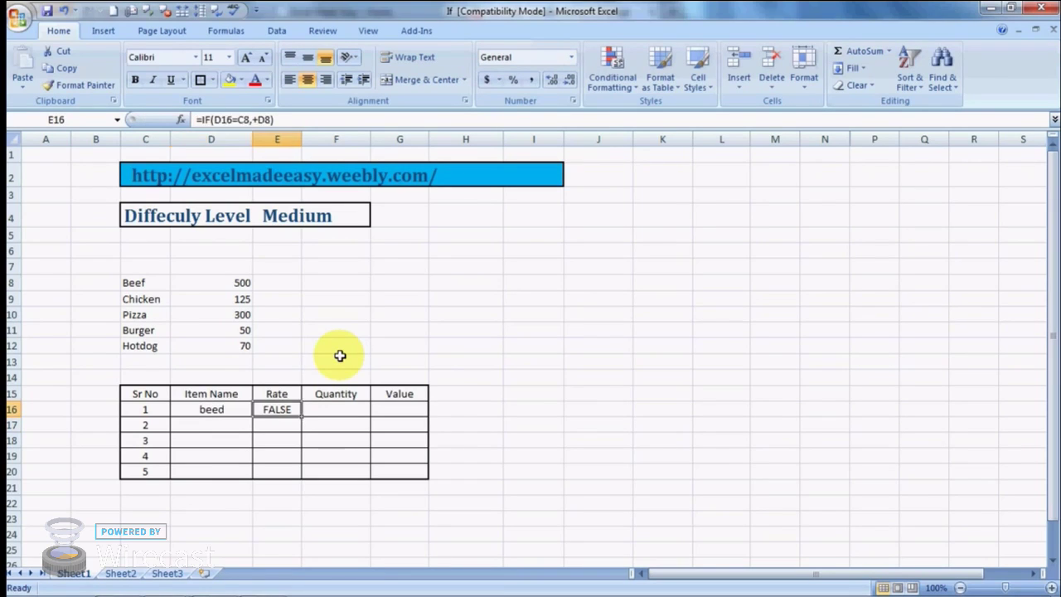
key(Left)
text(beef)
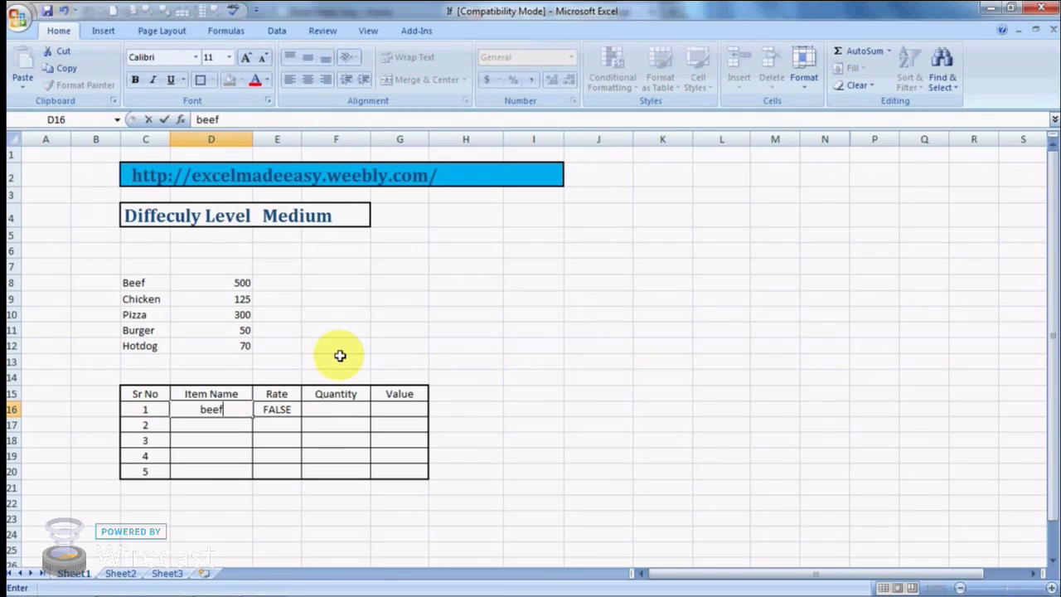
key(Right)
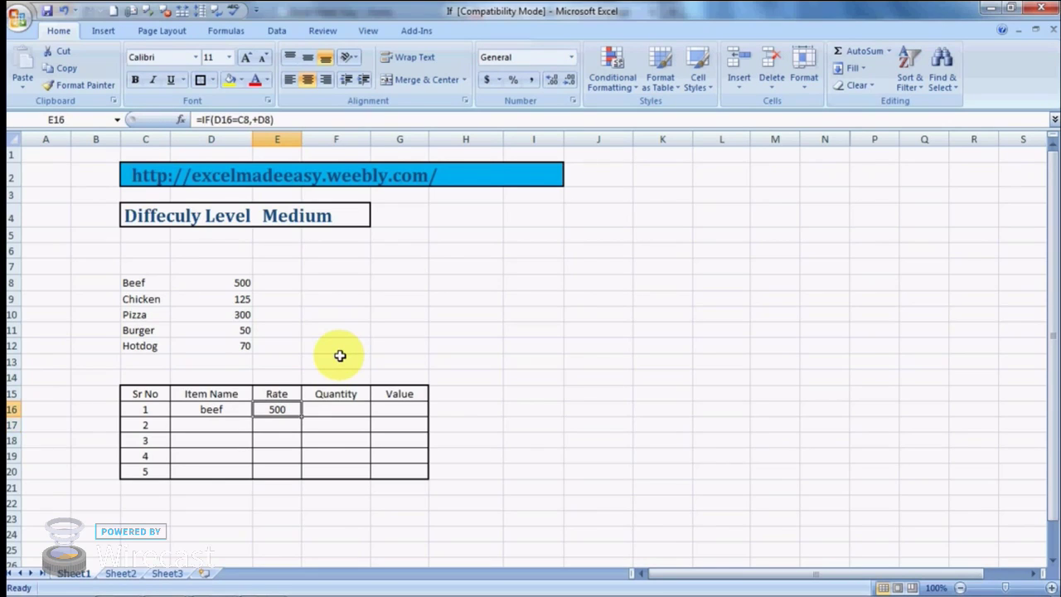
Copy the rate formula from E16 into E17:E20.
key(ctrl+c)
key(Down)
key(shift+Down)
key(shift+Down)
key(shift+Down)
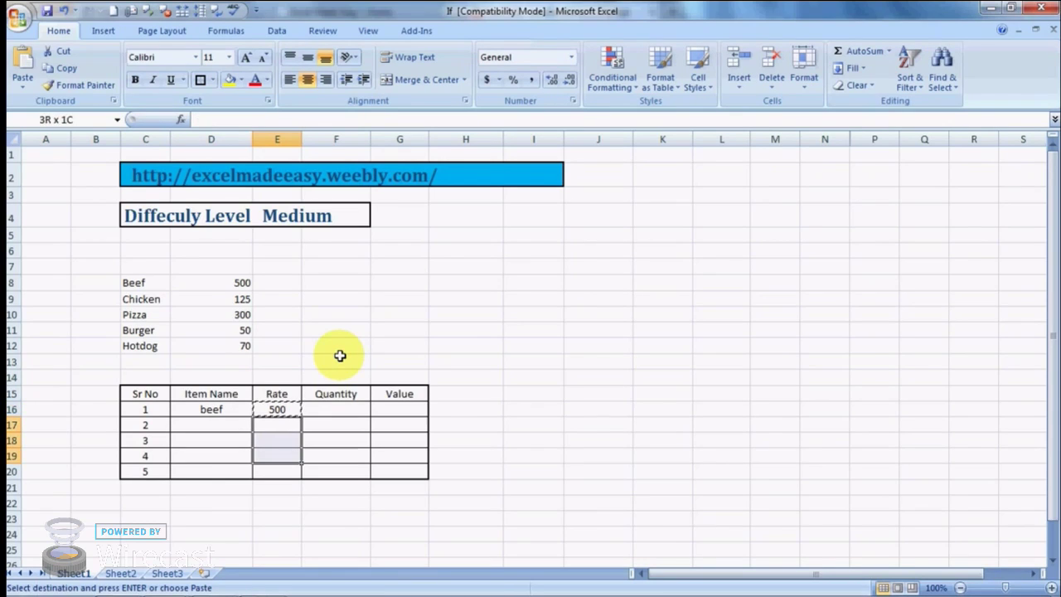
key(ctrl+v)
Enter beef as the second item name in D17 and compare the rate formulas in E17 and E16.
key(Down)
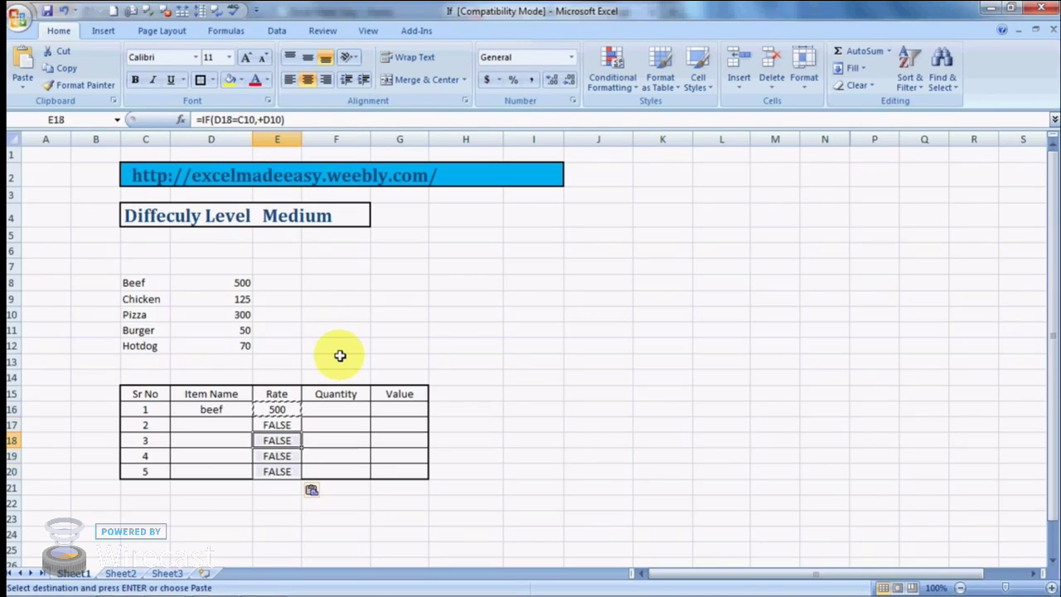
key(Left)
key(Up)
text(beef)
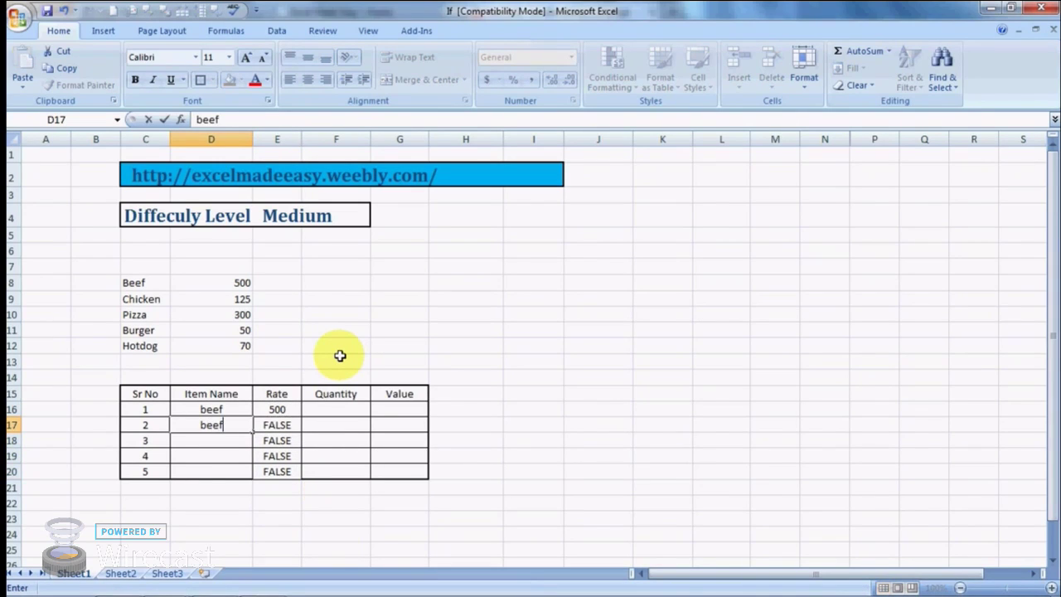
key(Tab)
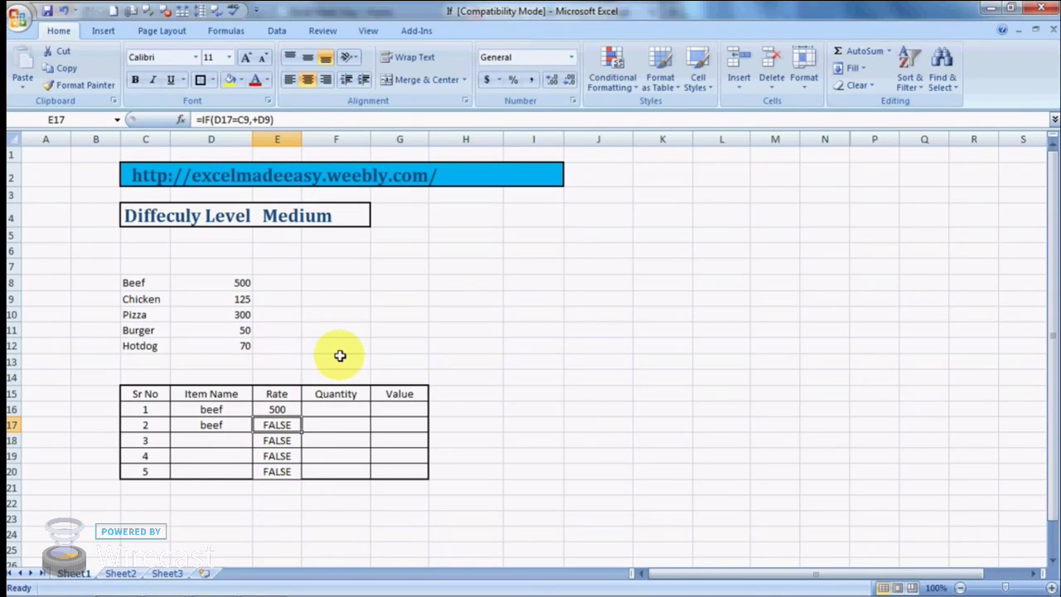
key(Up)
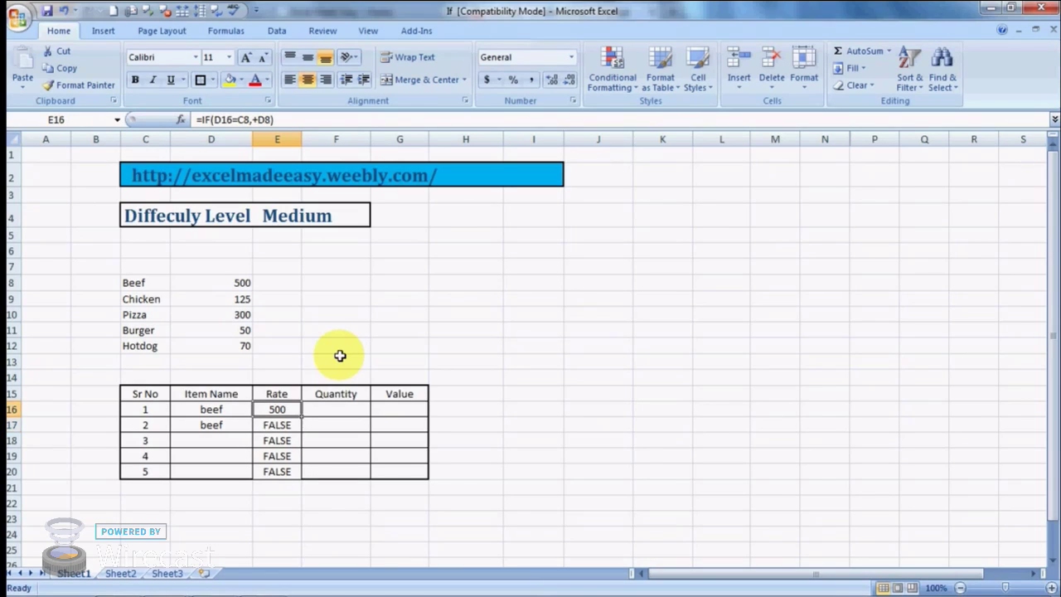
Enter a quantity of 3 for the first item in F16.
key(Down)
key(Up)
key(Right)
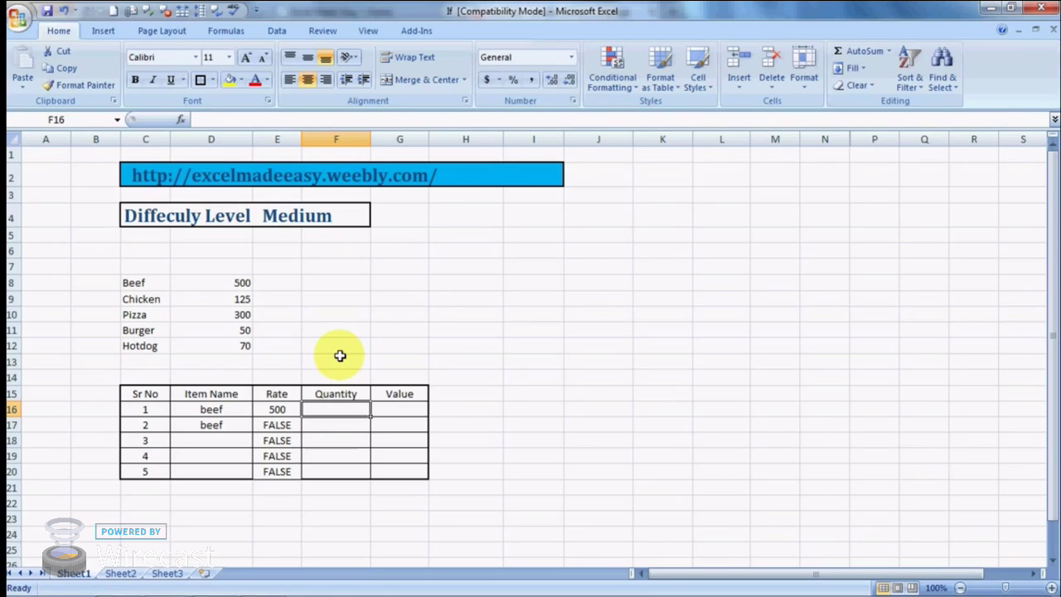
text(3)
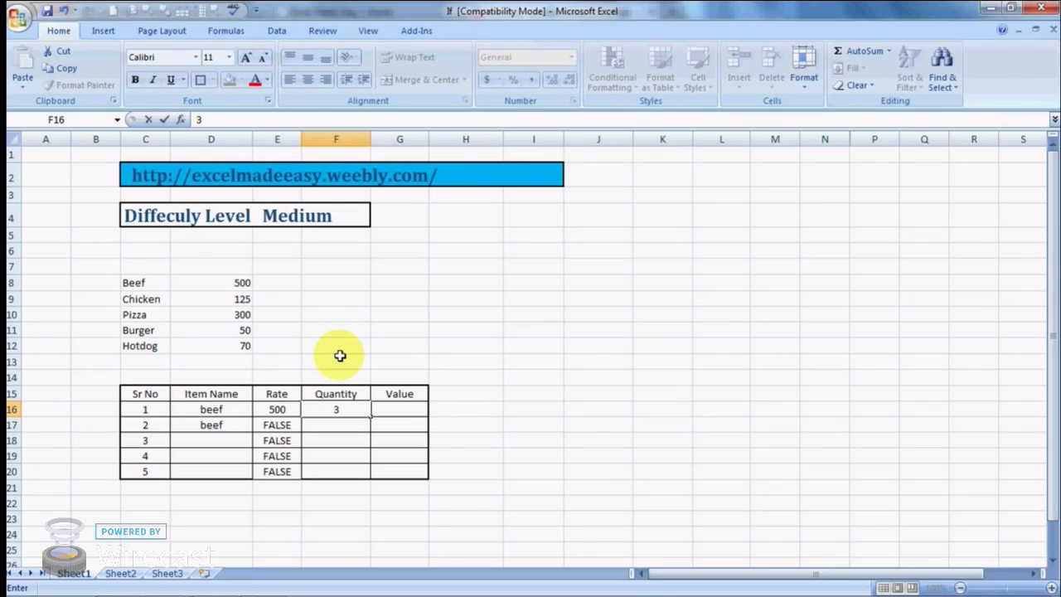
key(Left)
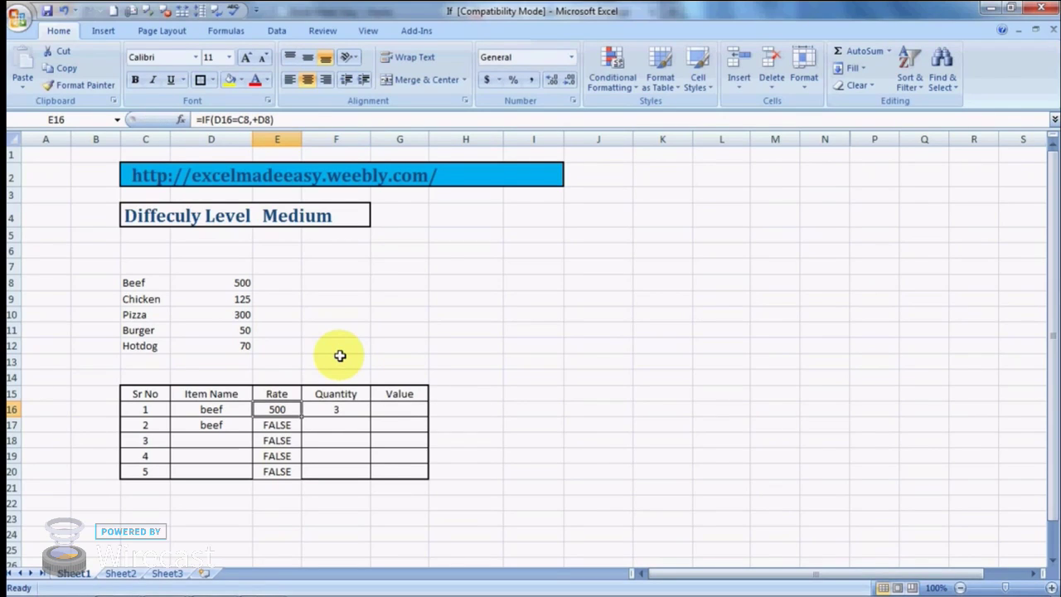
key(Right)
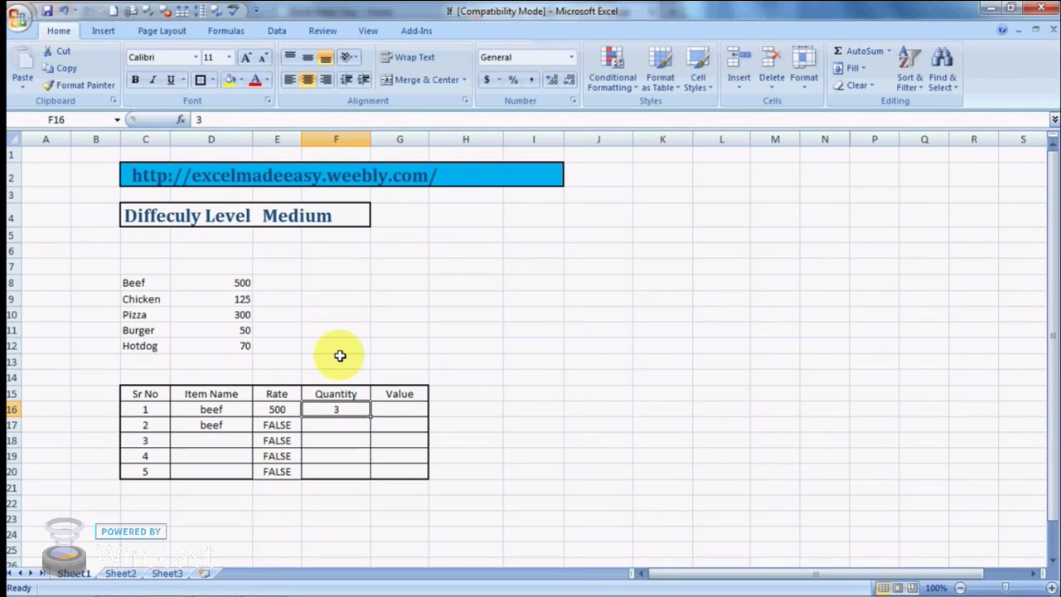
Calculate the first item's value in G16 with the formula =E16*F16.
key(Right)
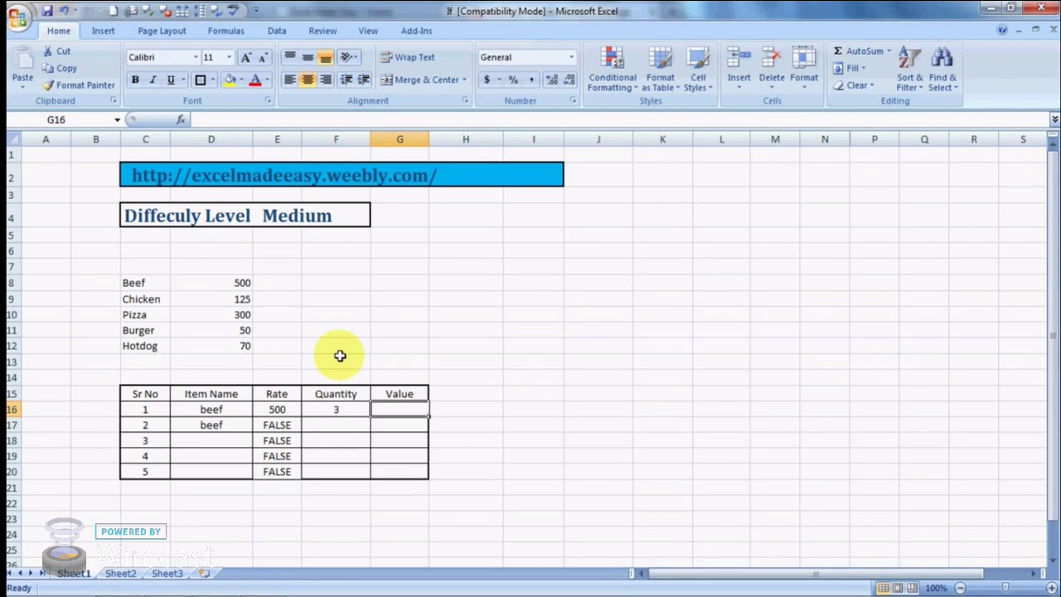
text(=)
key(Left)
key(Left)
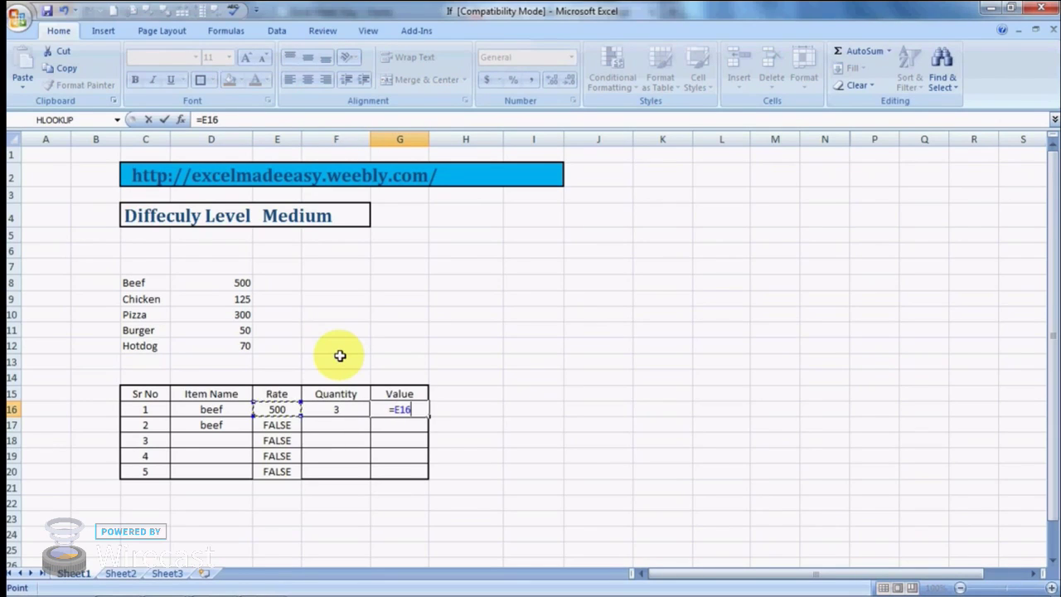
text(*)
key(Left)
key(Return)
key(Up)
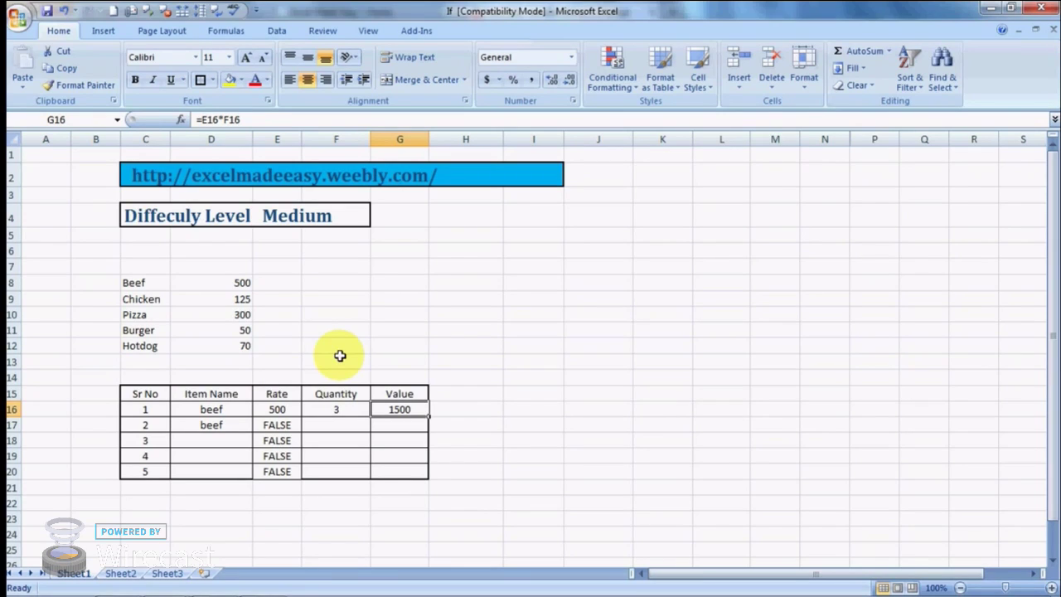
Compare the cell references in the rate formulas of E16 and E17.
key(Left)
key(Left)
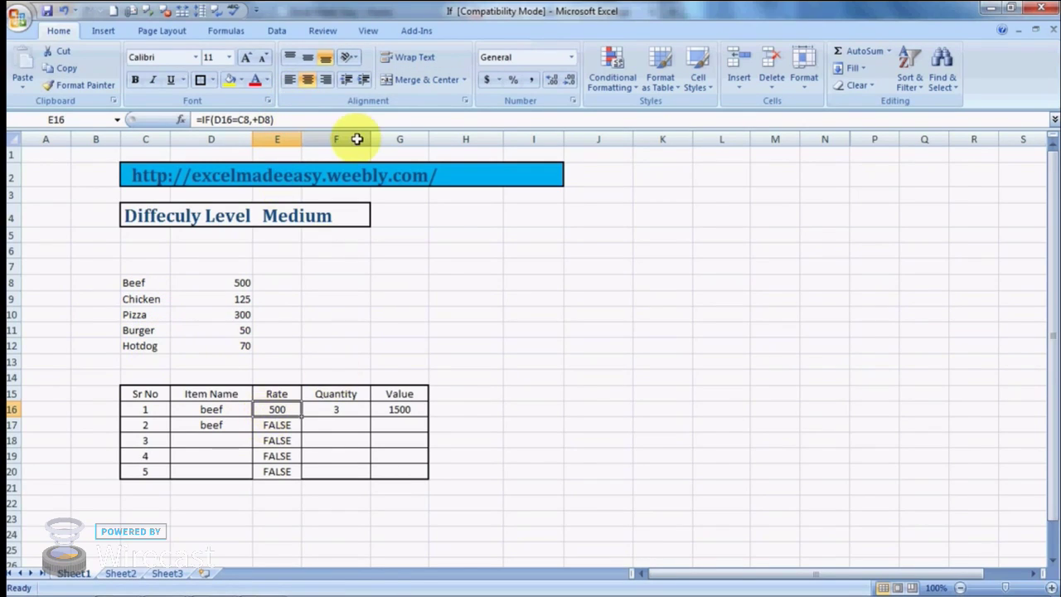
click(283, 424)
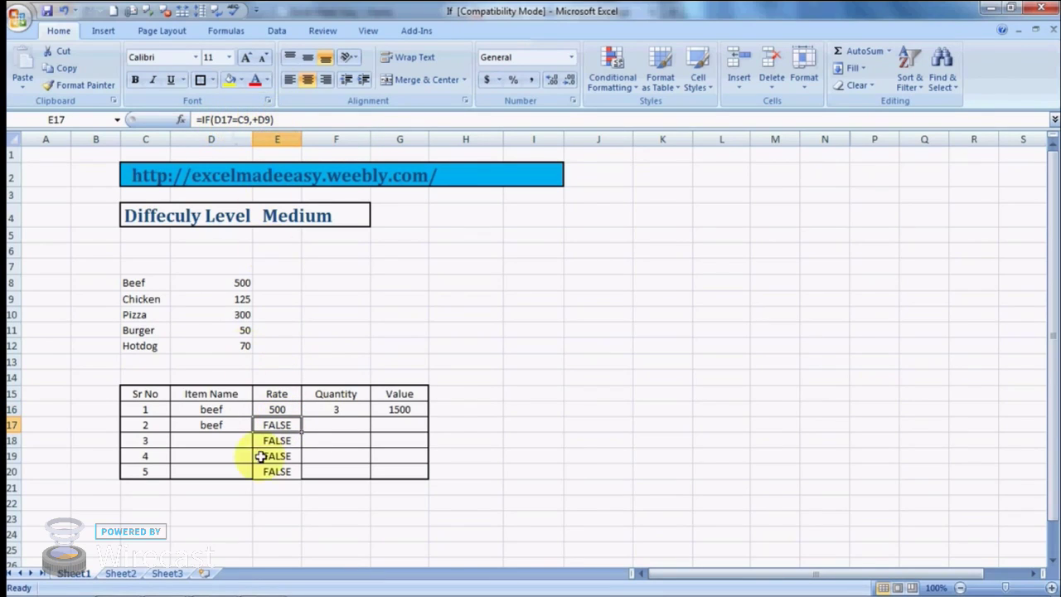
click(286, 407)
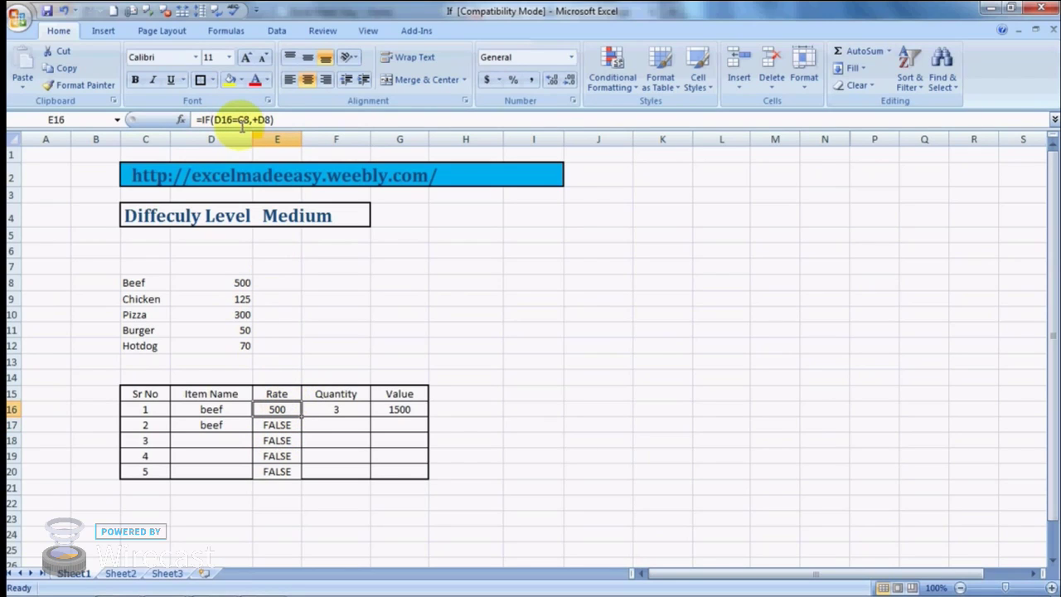
click(275, 422)
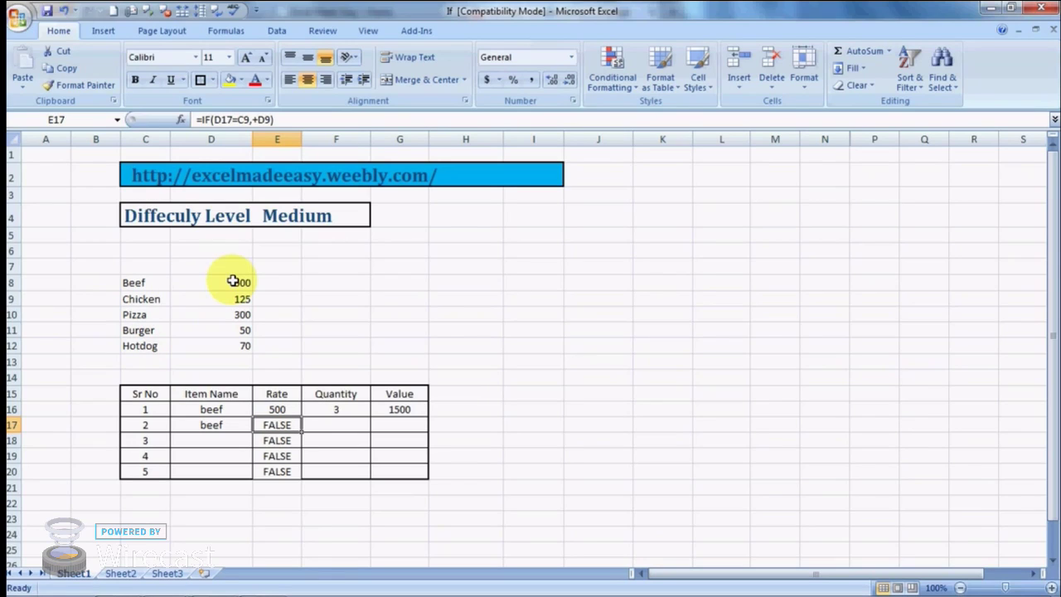
key(Up)
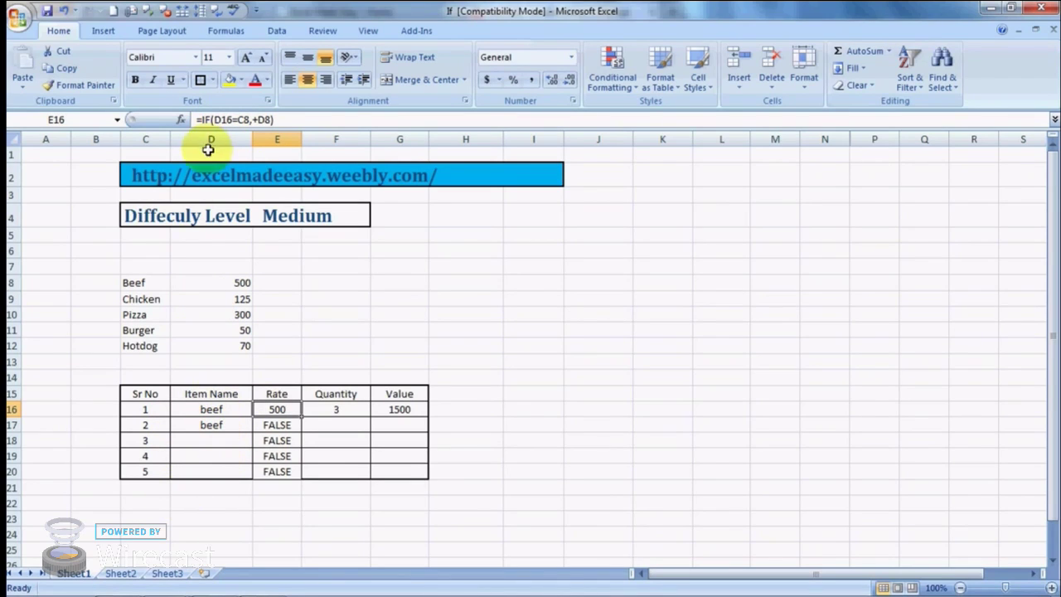
Make the price list references in the E16 rate formula absolute, as $C$8 and $D$8.
double_click(240, 120)
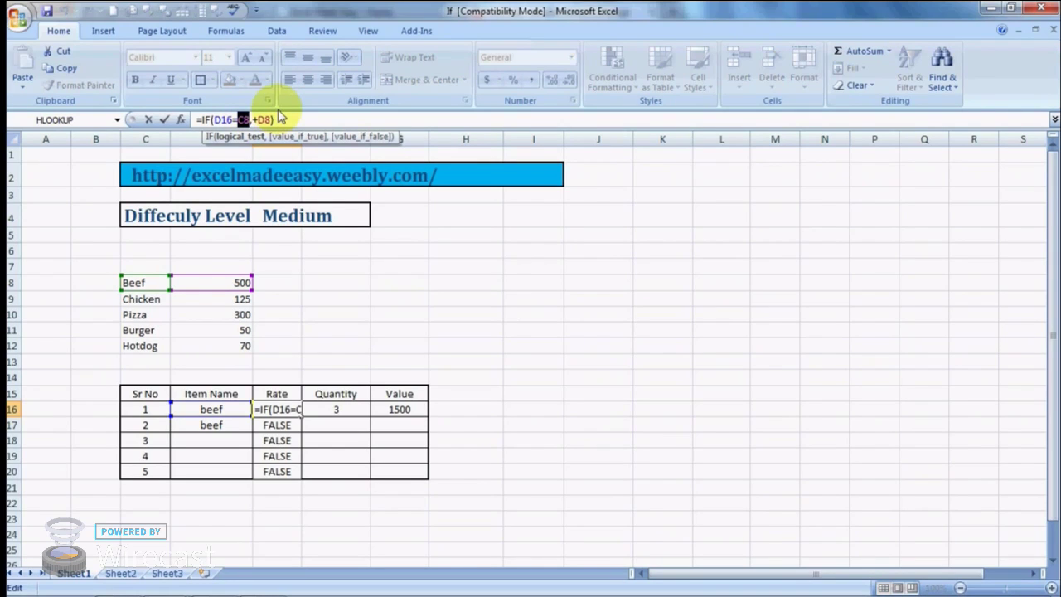
key(F4)
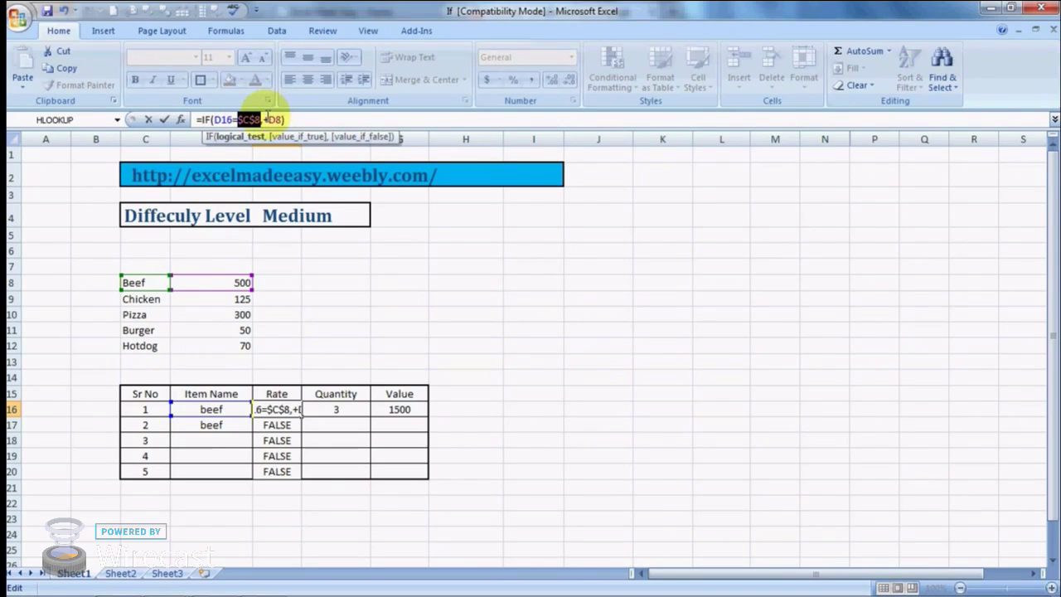
double_click(274, 119)
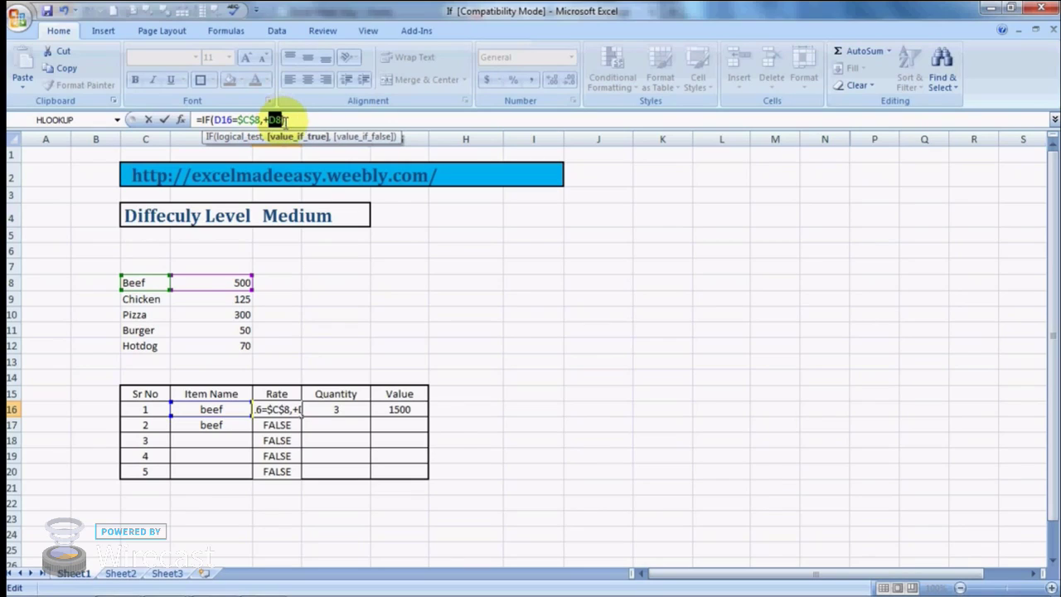
key(F4)
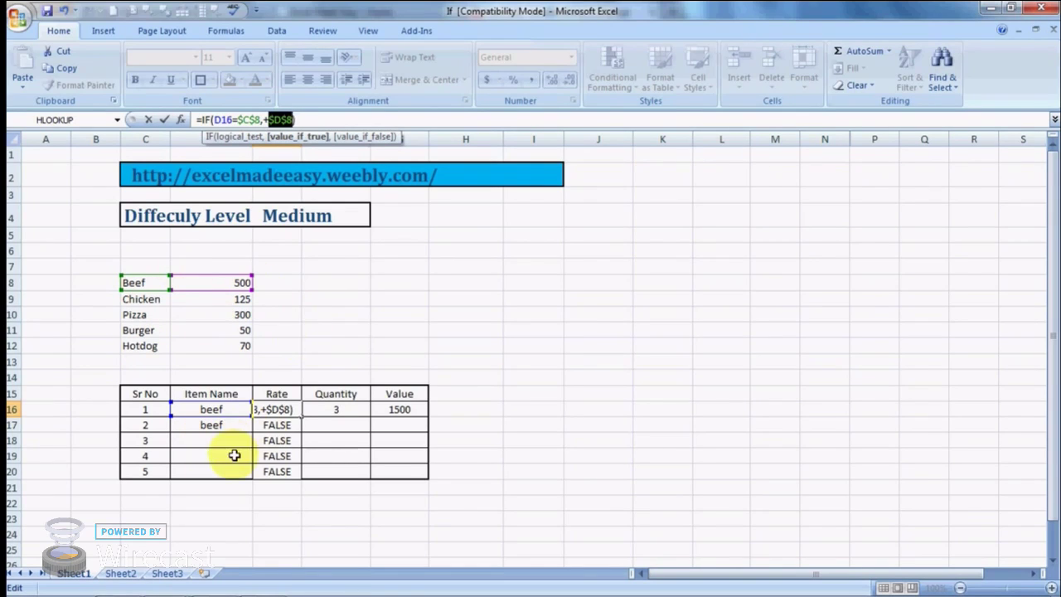
key(Return)
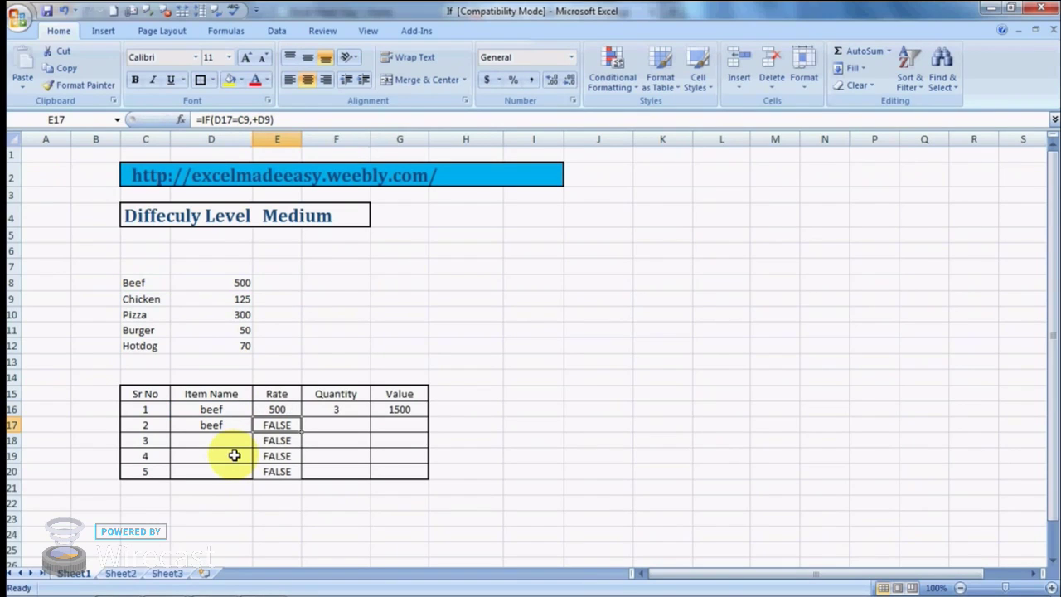
Copy the rate formula with absolute references from E16 into E17:E20.
click(282, 409)
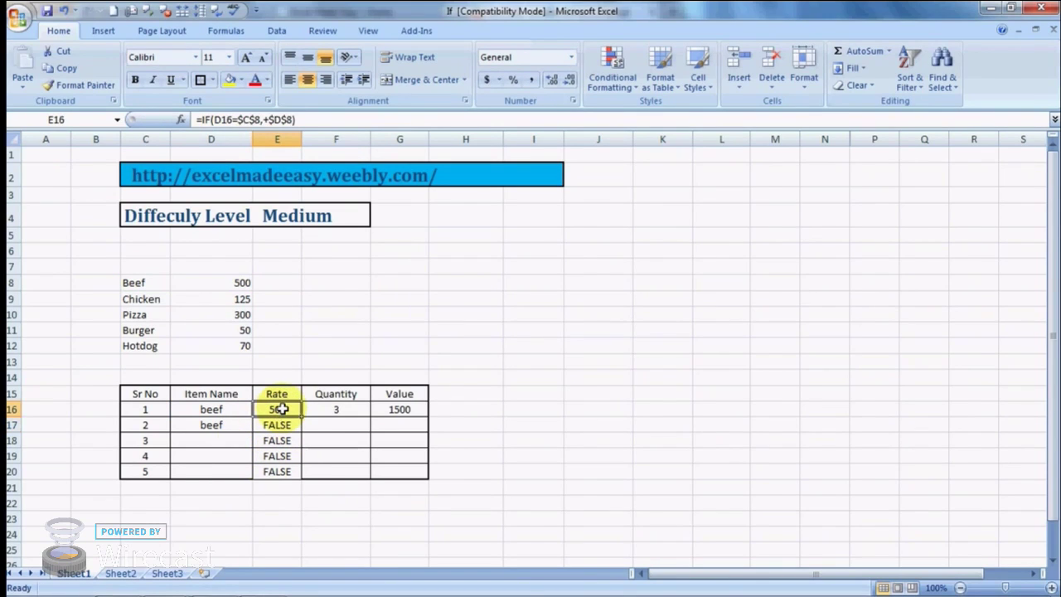
key(ctrl+c)
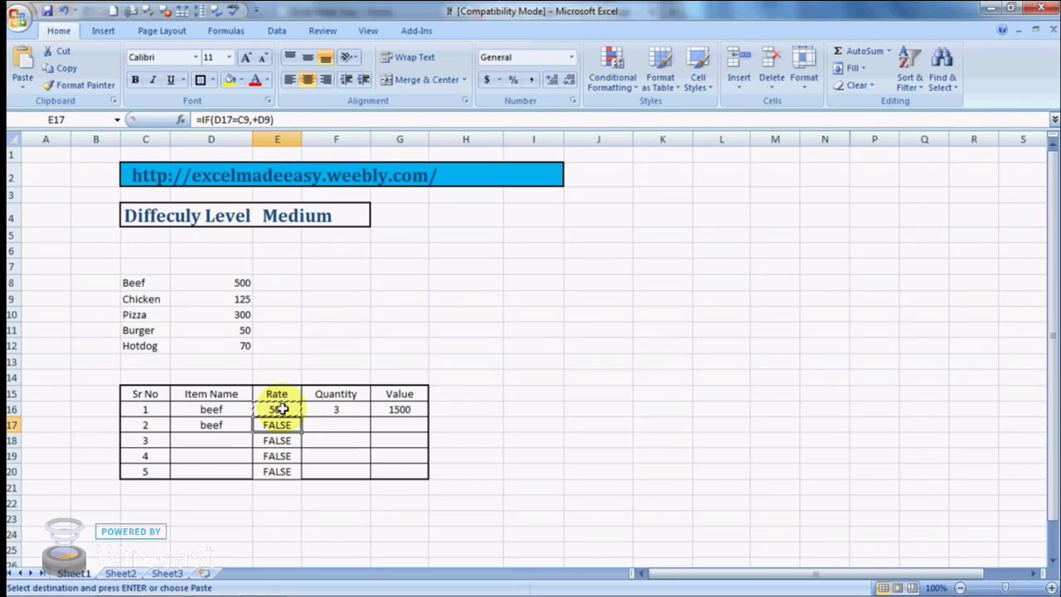
key(Down)
key(shift+Down)
key(shift+Down)
key(shift+Down)
key(ctrl+v)
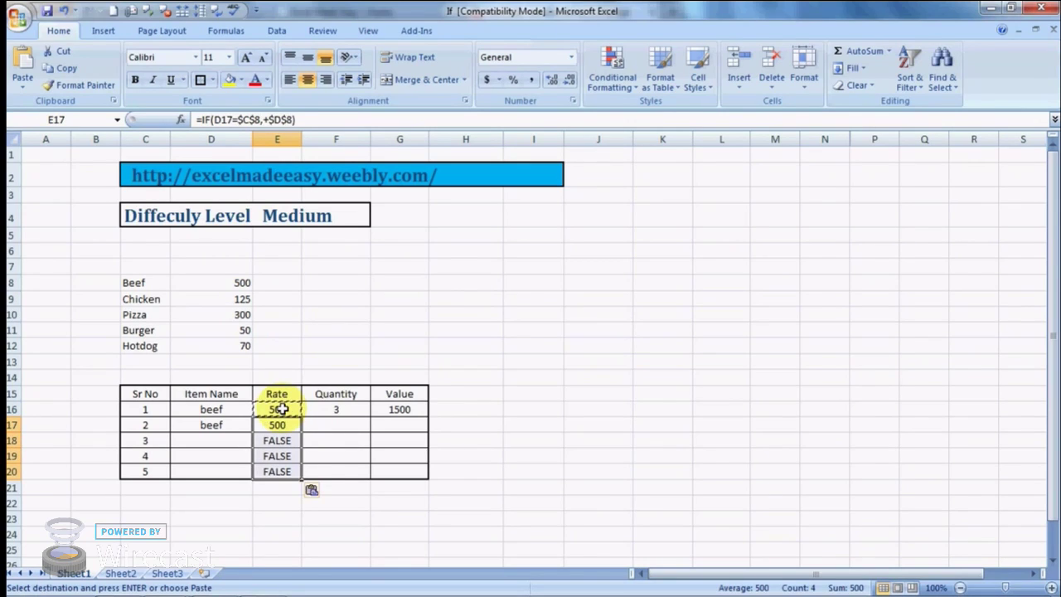
key(Escape)
Extend the E16 rate formula with a nested IF that returns D9 when D16 equals C9.
click(282, 409)
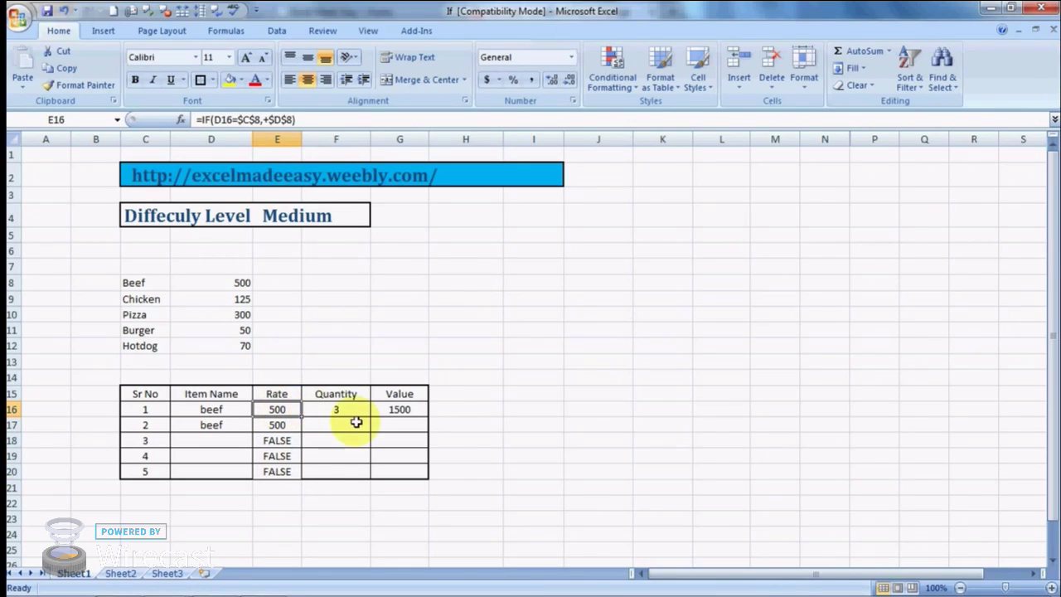
click(318, 120)
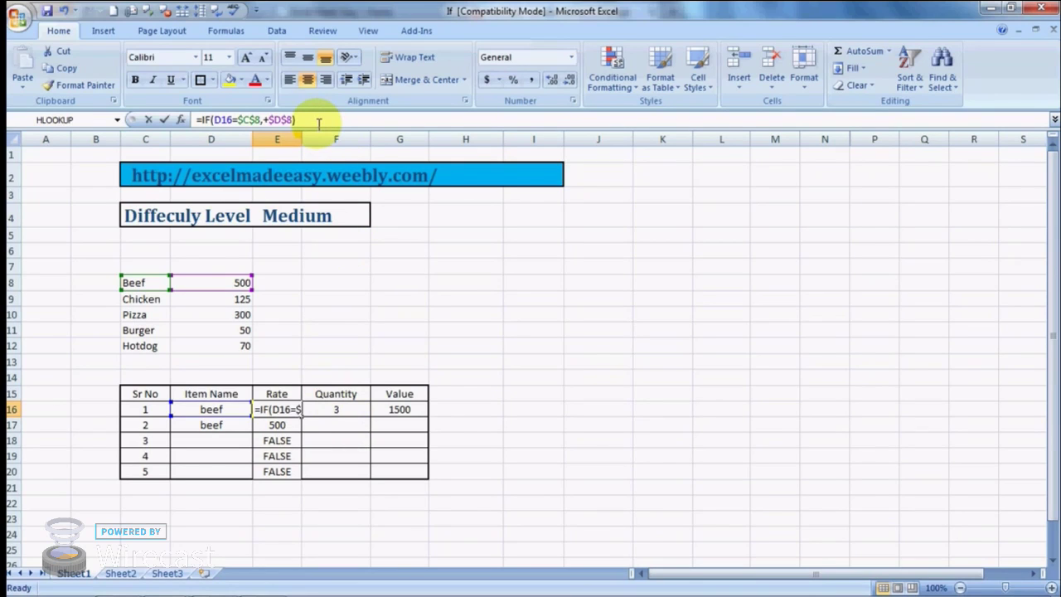
key(BackSpace)
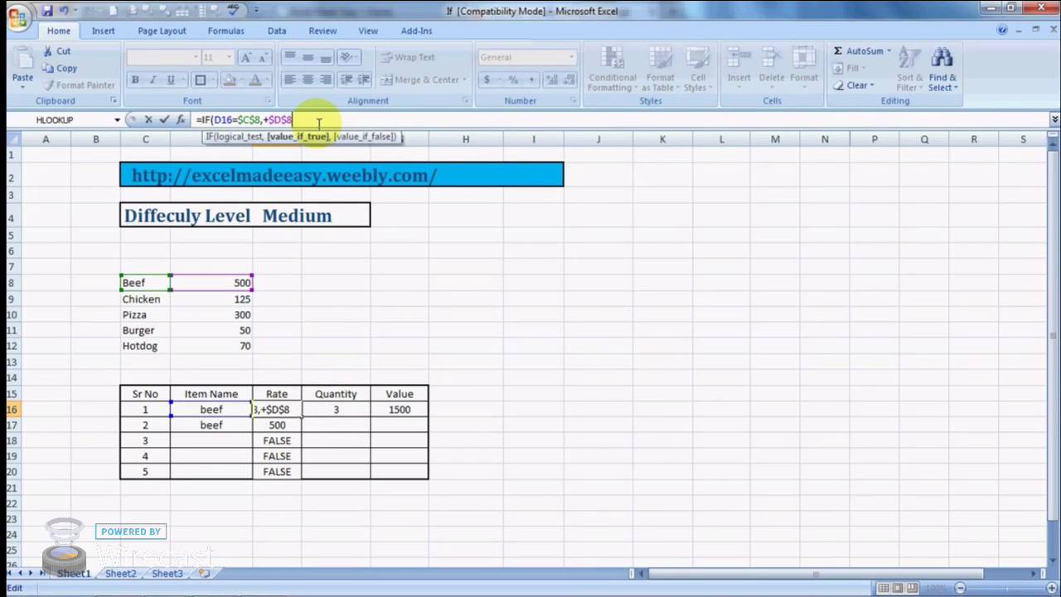
text(,)
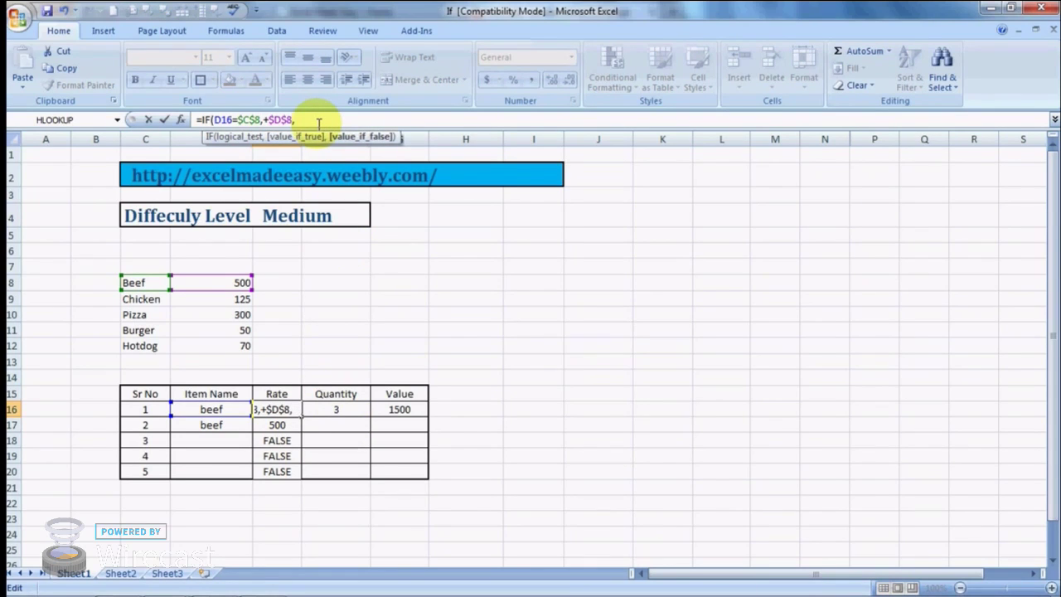
text(i)
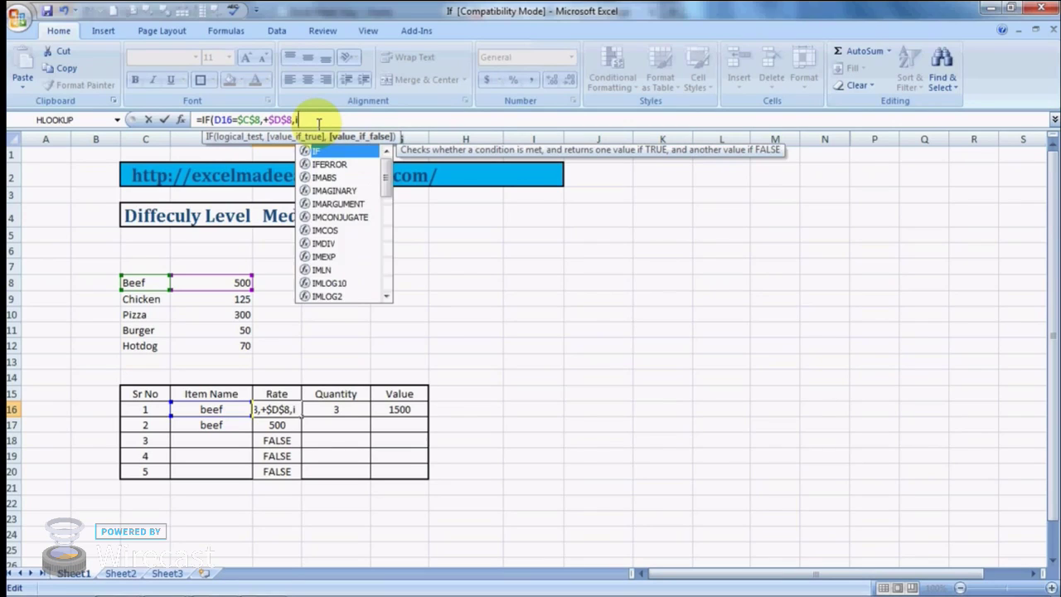
text(f()
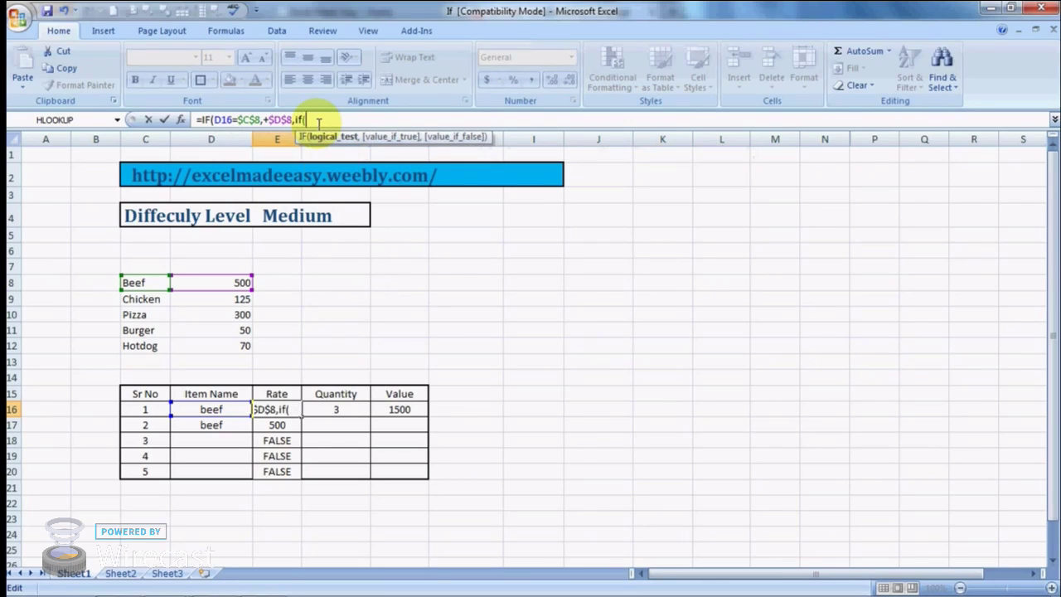
click(207, 408)
text(=)
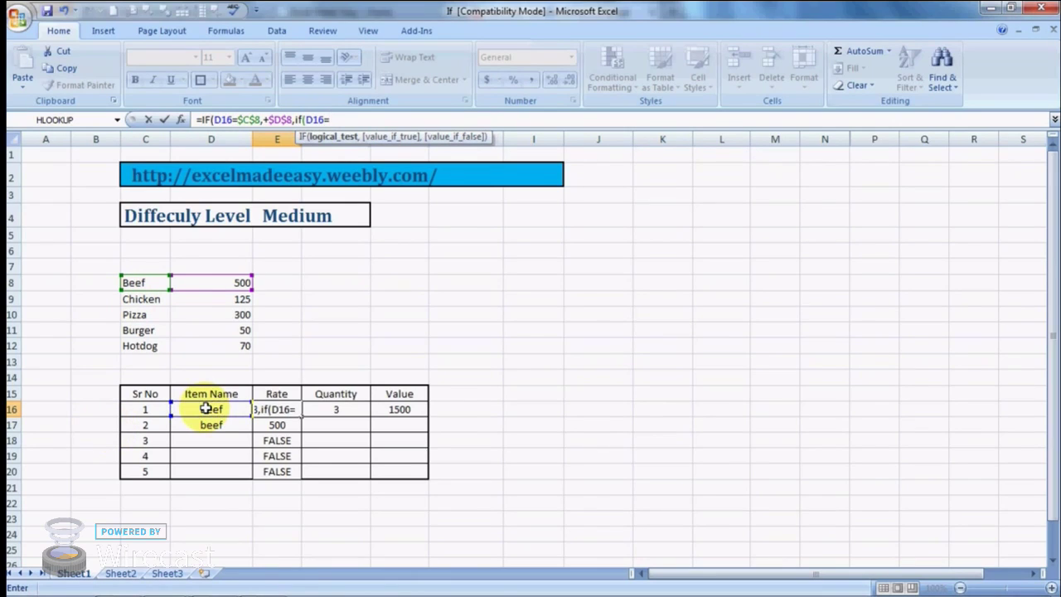
click(146, 298)
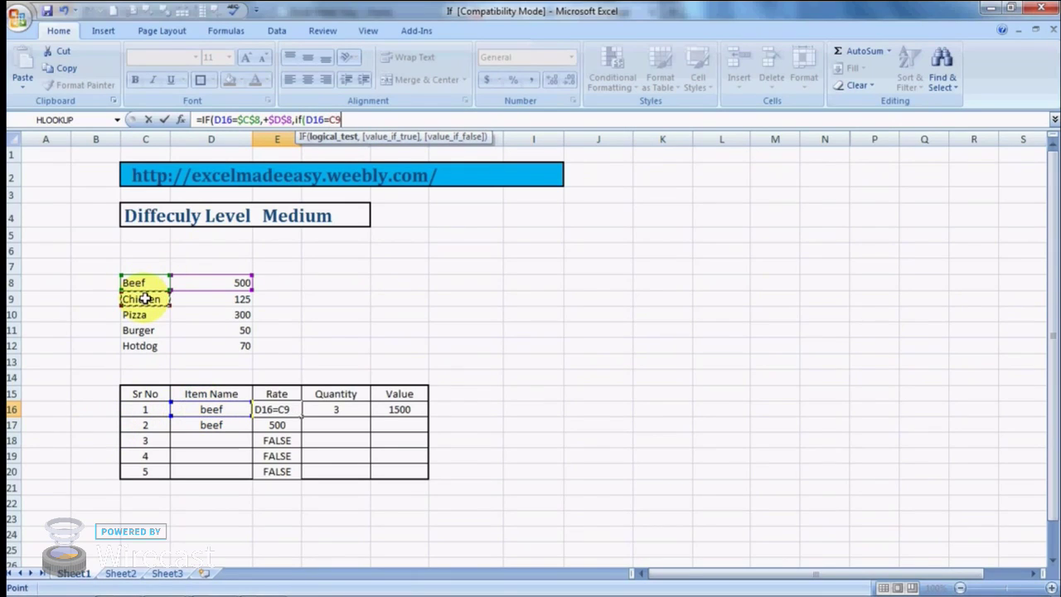
text(,+)
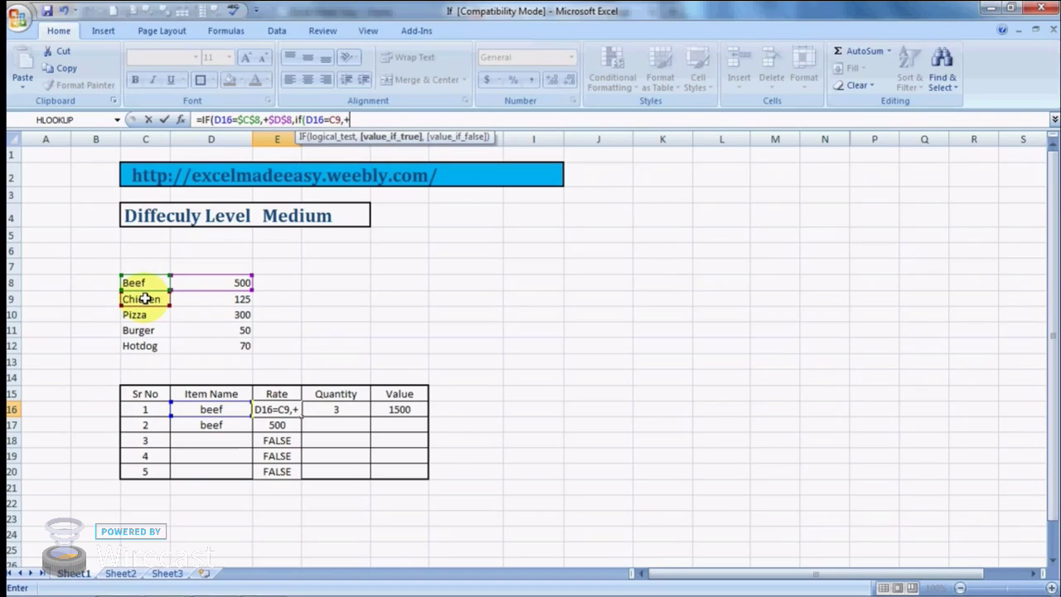
click(240, 297)
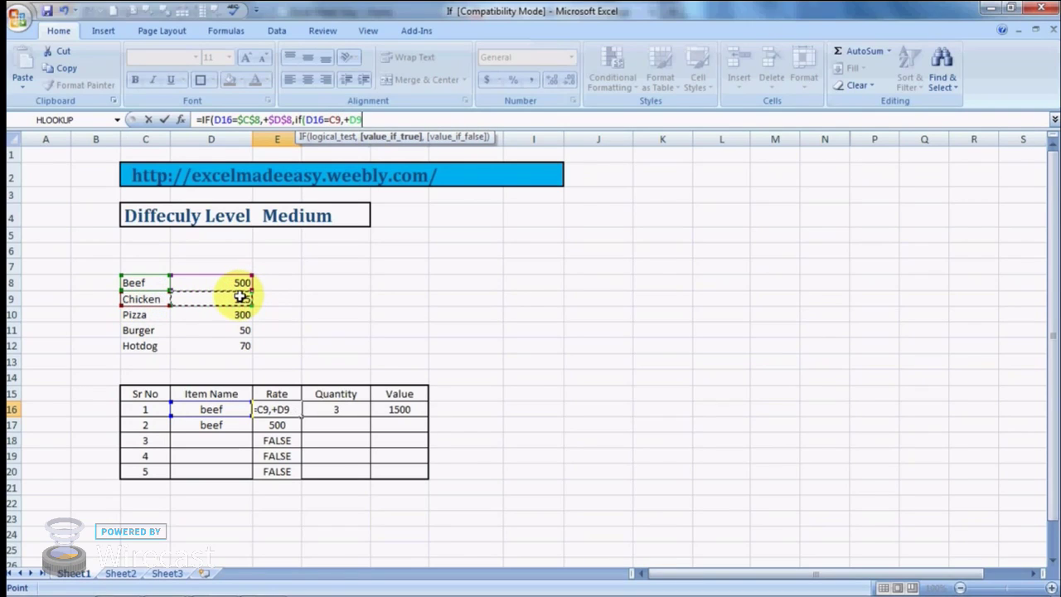
Extend the E16 rate formula with another nested IF that returns D10 when D16 equals C10.
text(,if)
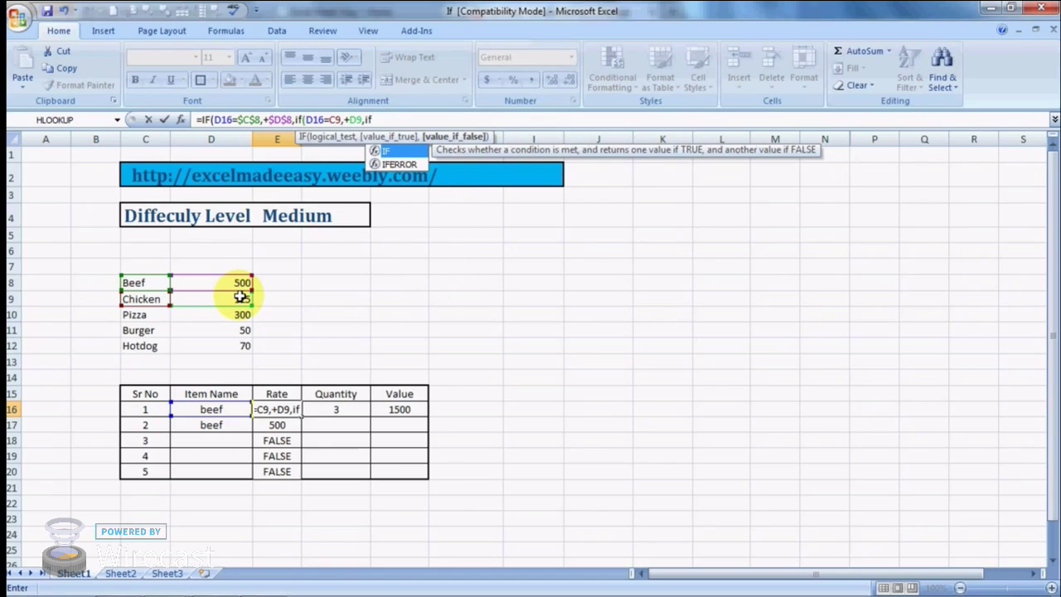
text(()
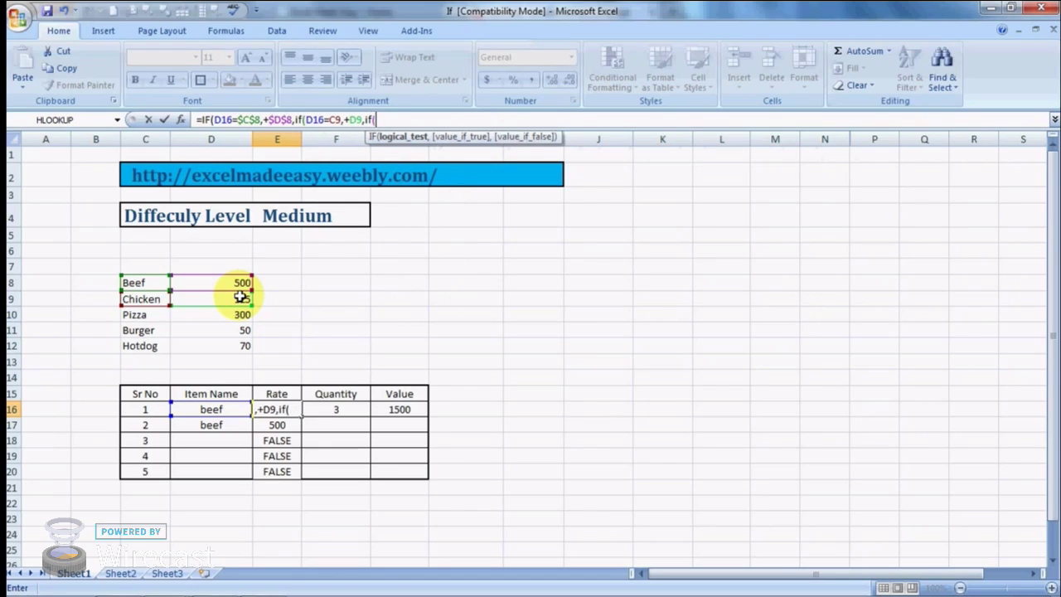
click(209, 408)
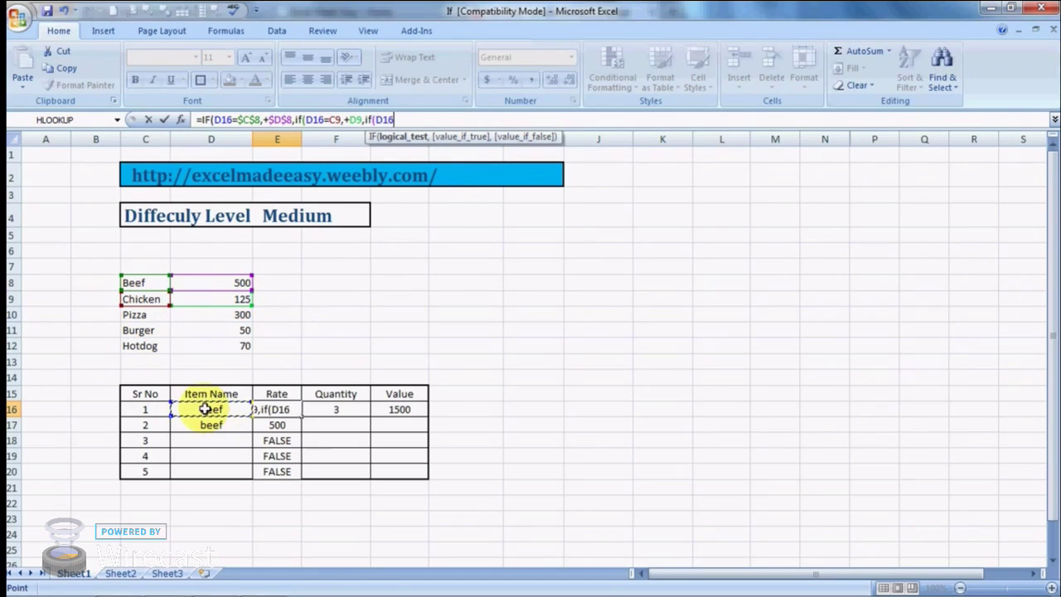
click(131, 313)
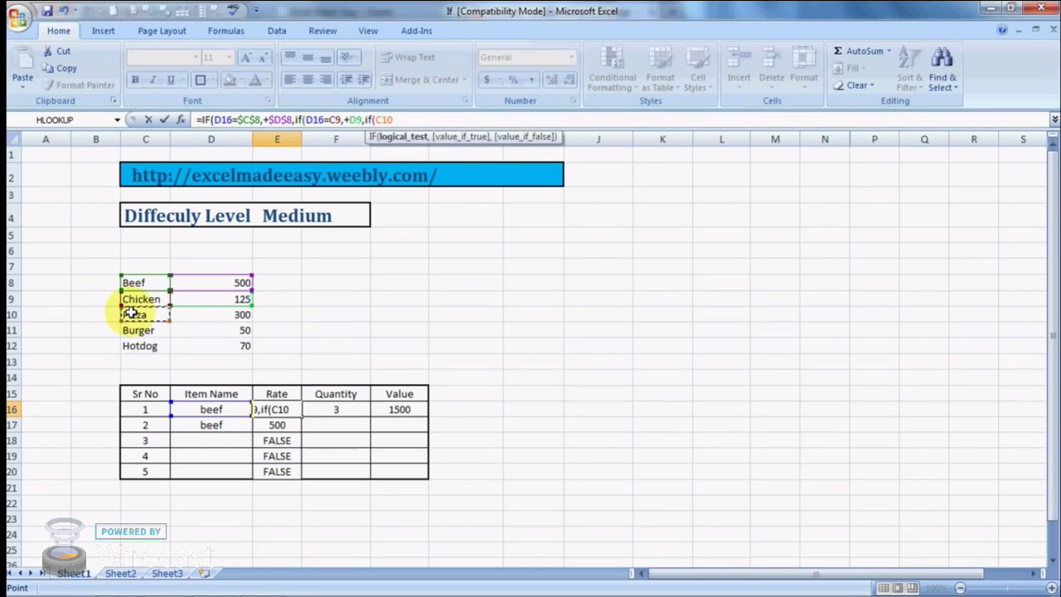
click(212, 407)
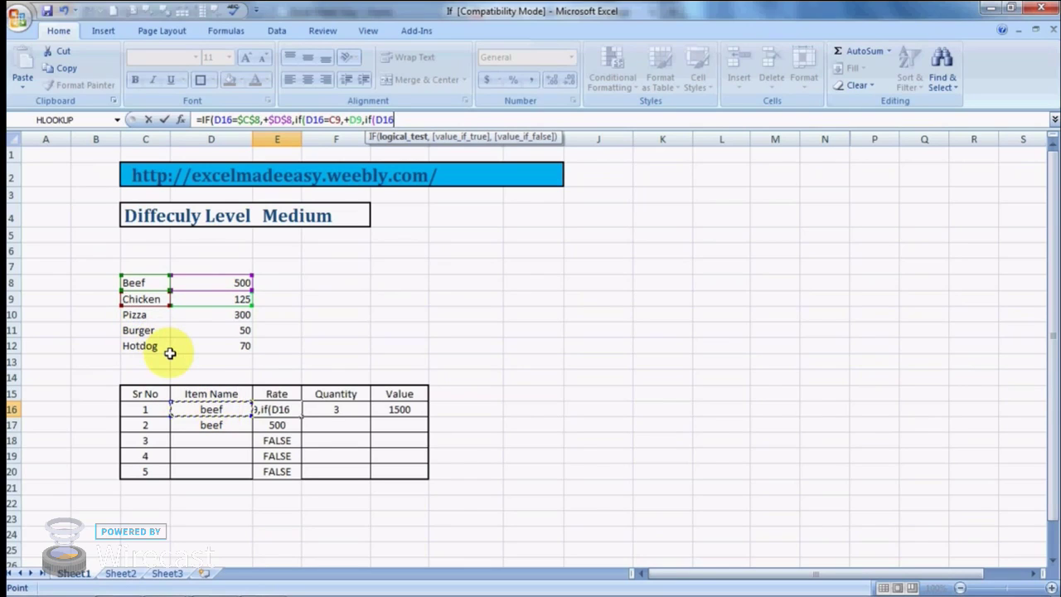
text(=)
click(145, 315)
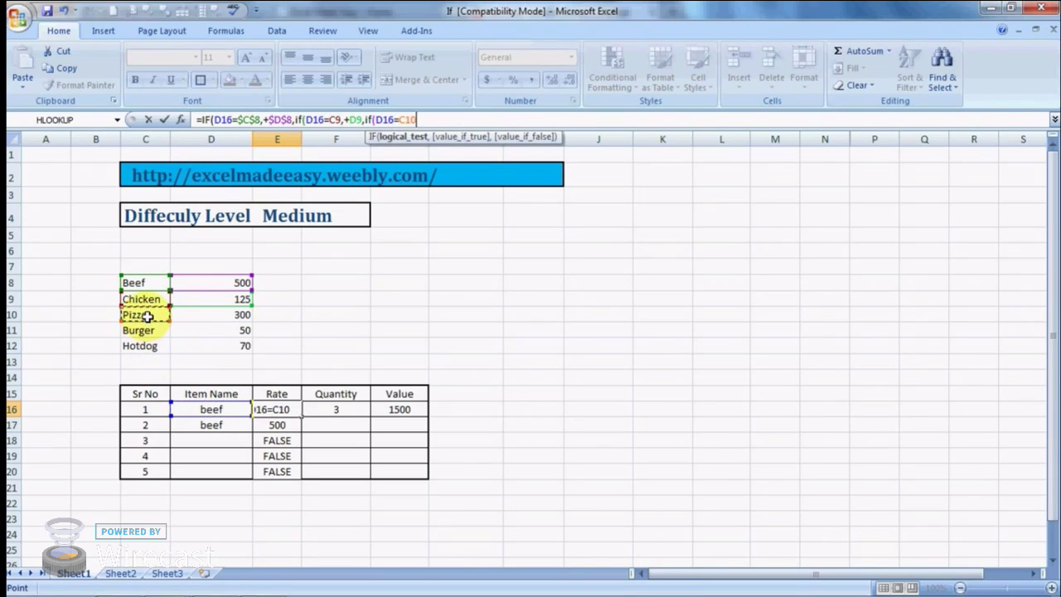
text(,)
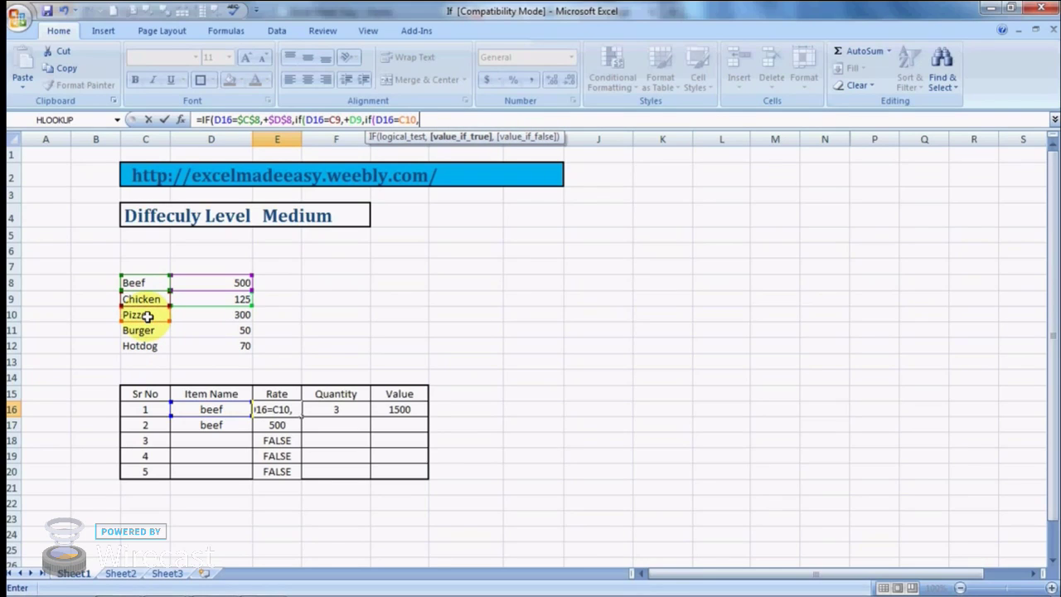
text(+)
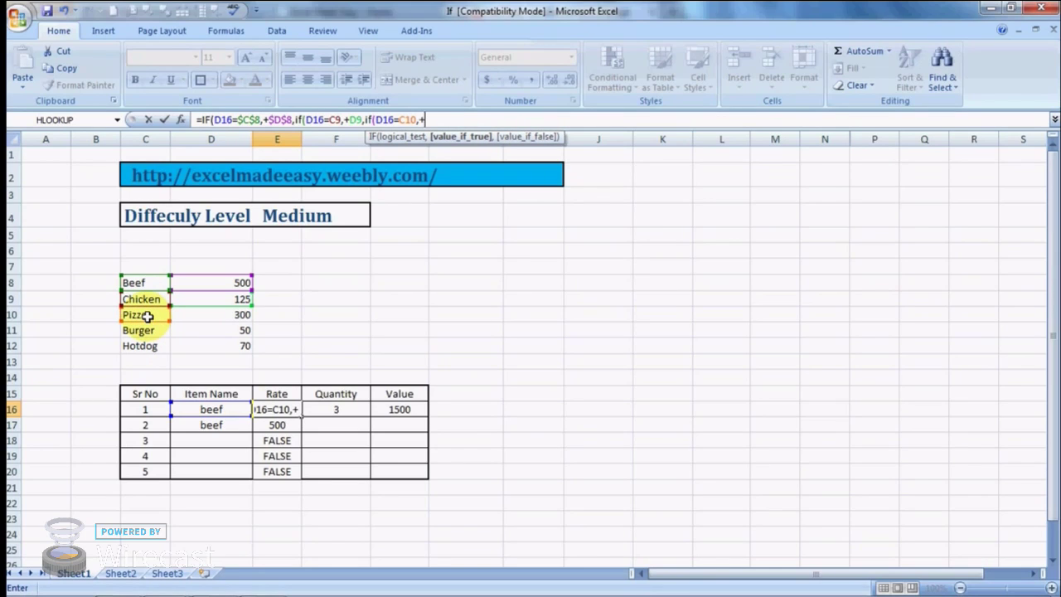
click(242, 315)
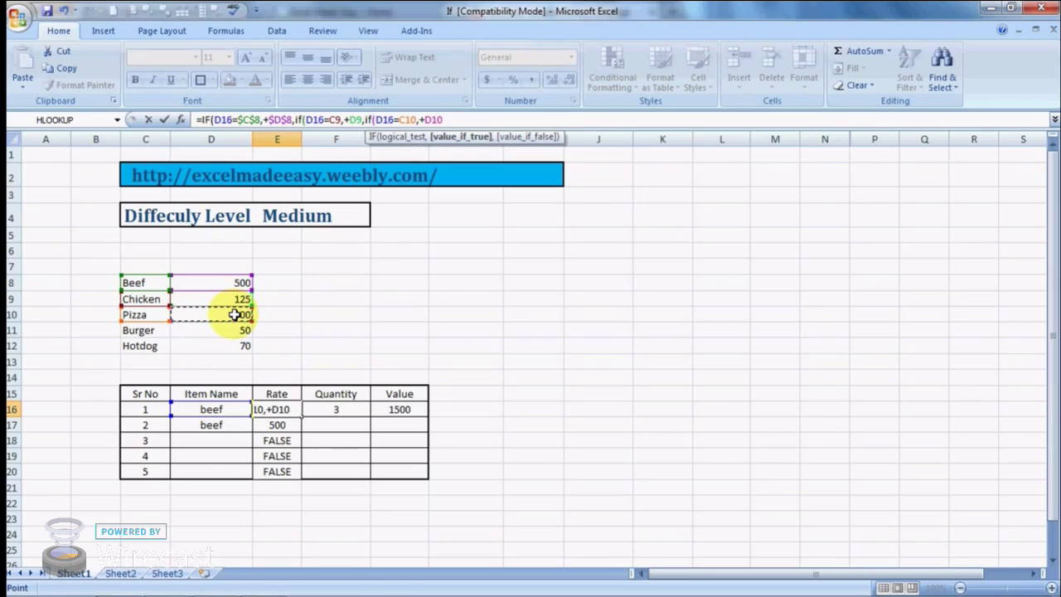
Add a nested IF to the E16 rate formula that returns D11 when D16 equals C11.
text(,if)
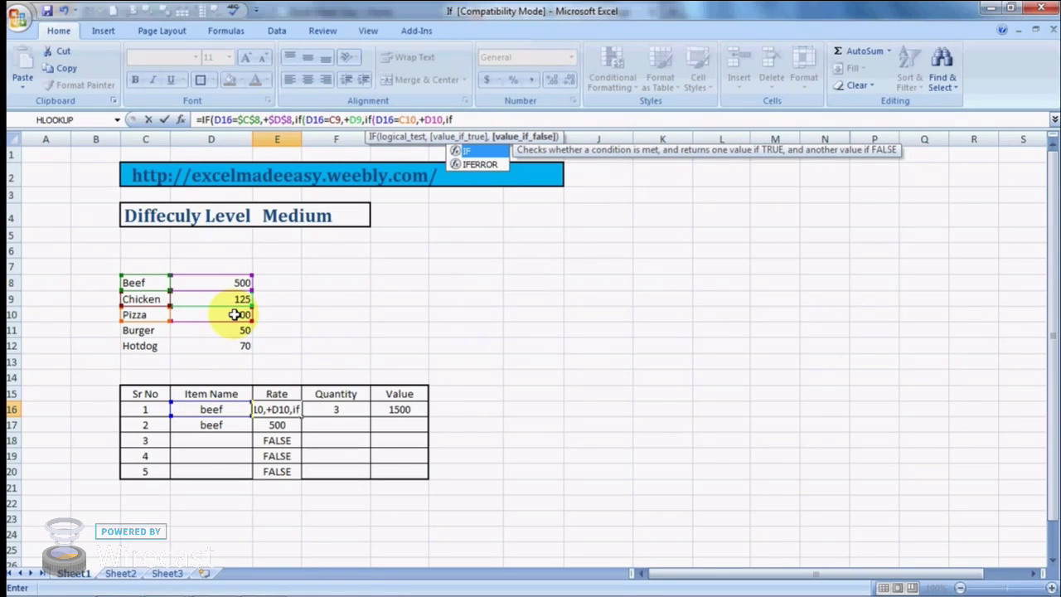
text(()
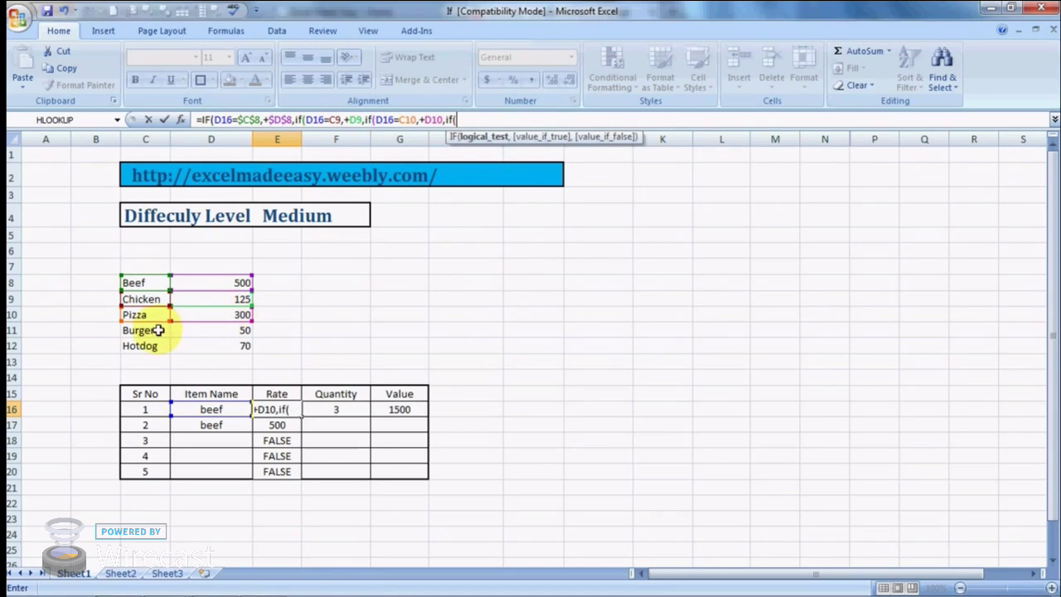
click(222, 408)
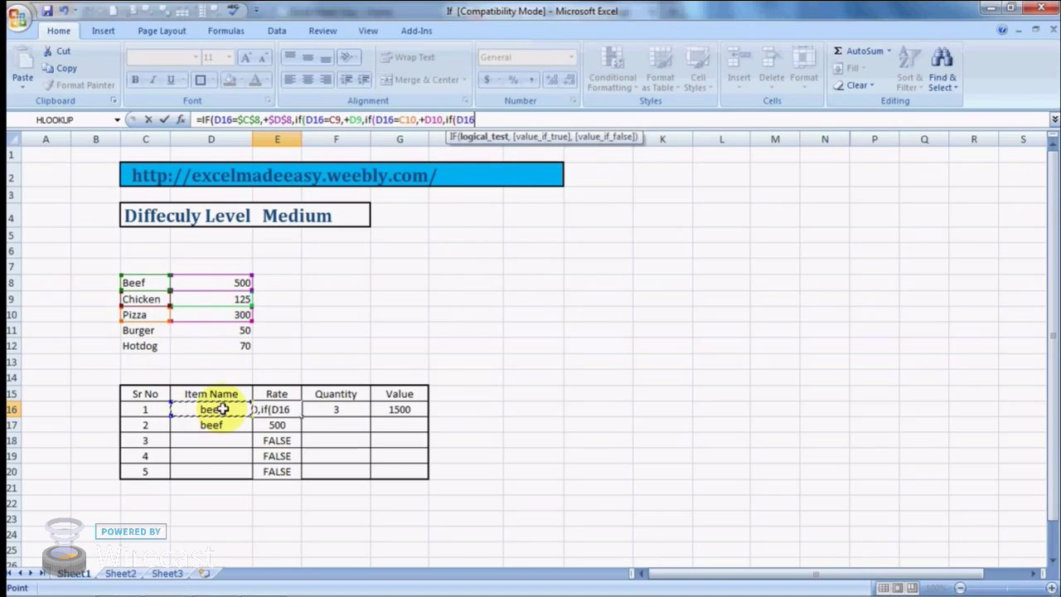
click(142, 330)
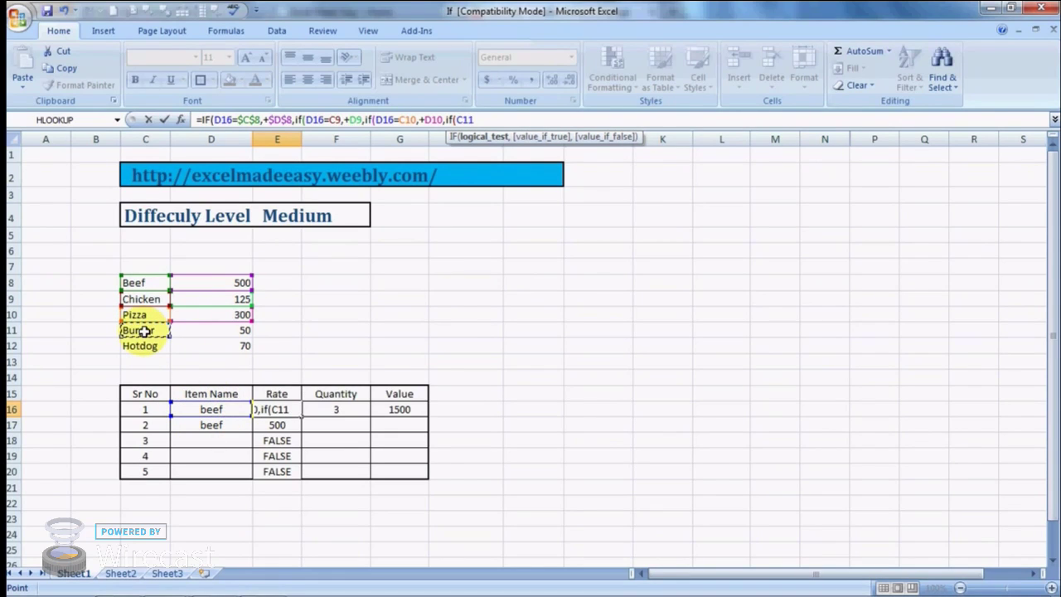
text(=)
key(BackSpace)
key(BackSpace)
key(BackSpace)
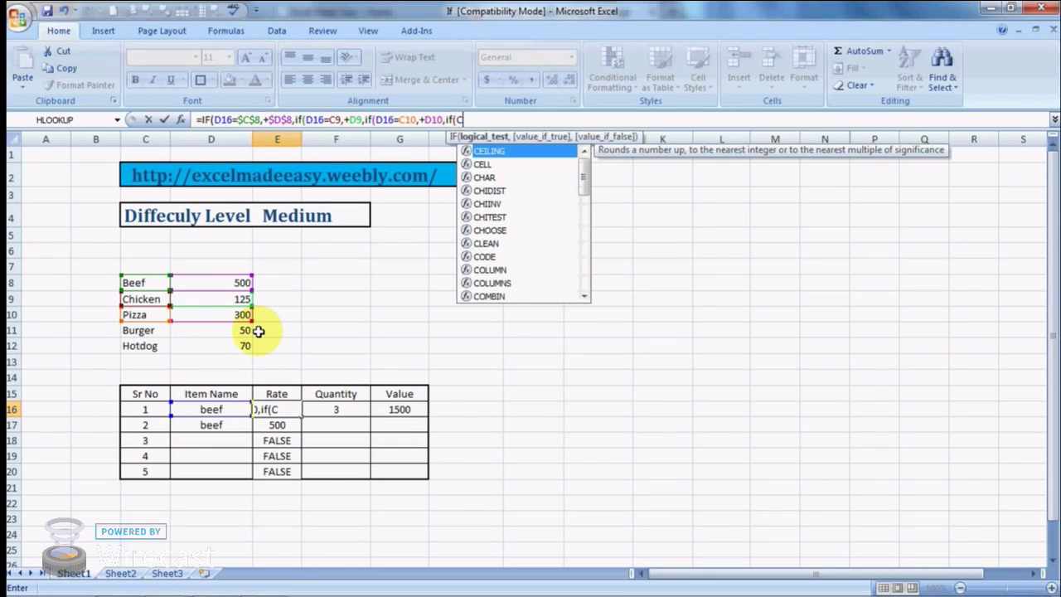
key(BackSpace)
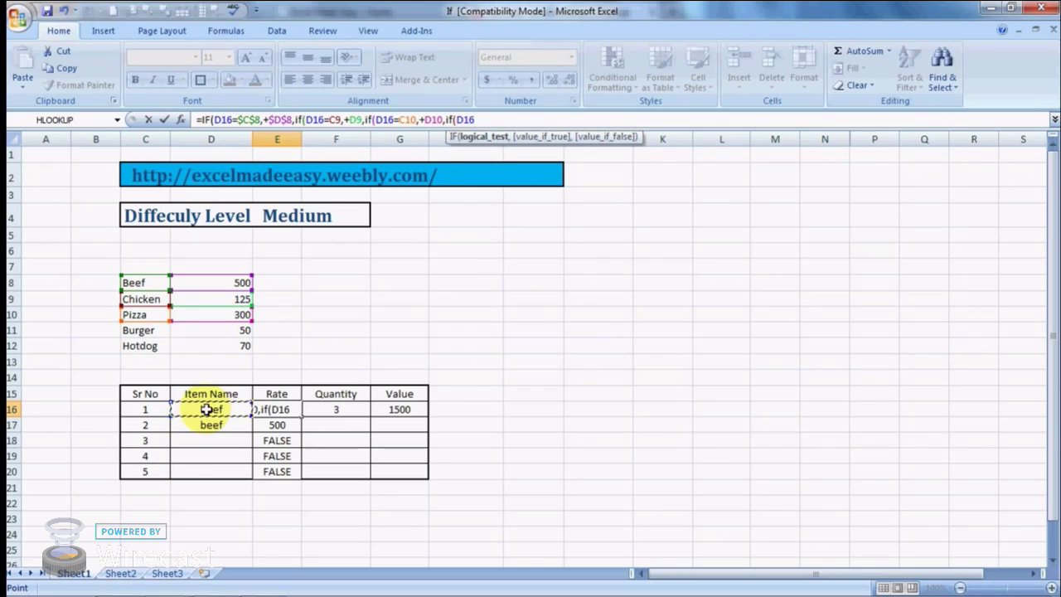
text(=)
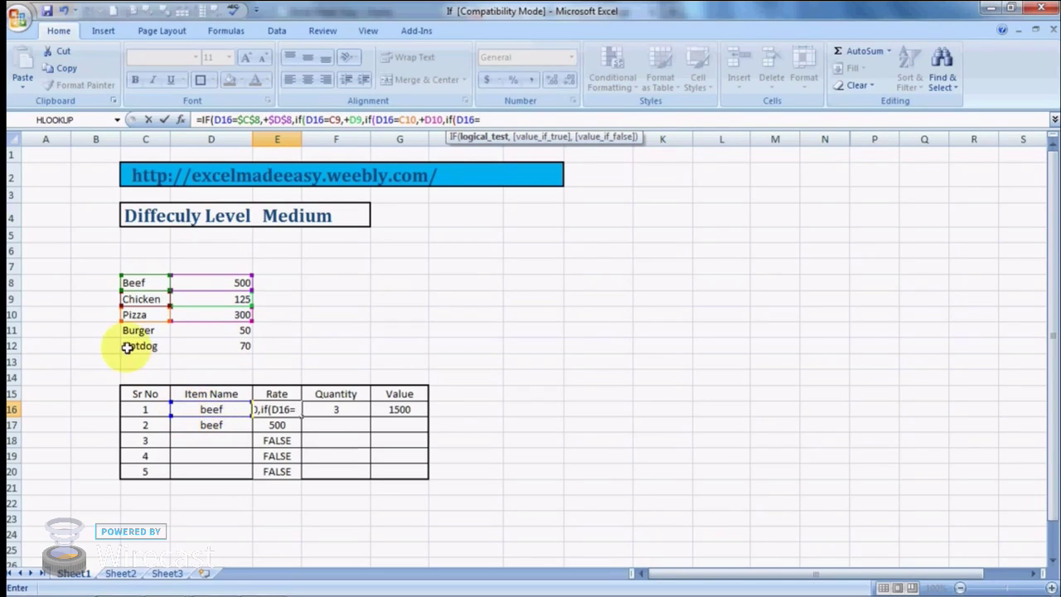
click(153, 332)
text(,)
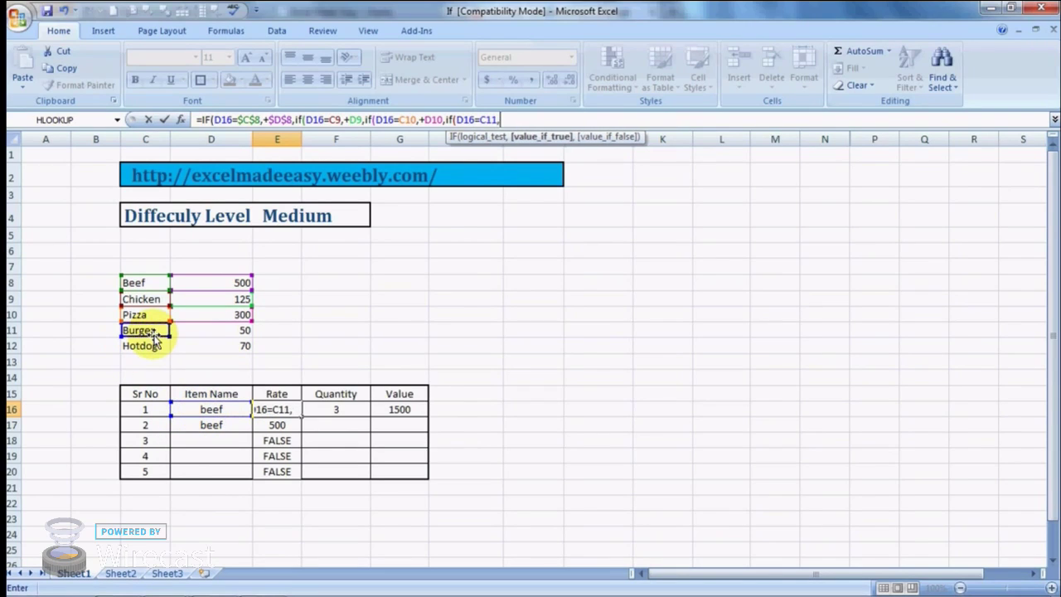
text(+)
click(245, 330)
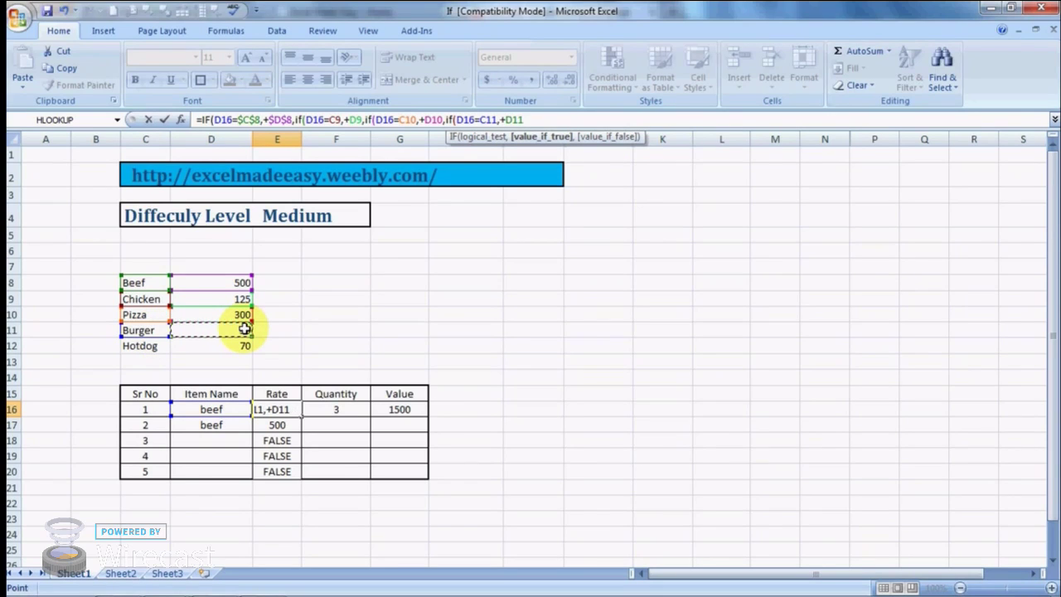
Finish the E16 rate formula with a last nested IF returning D12 when D16 equals C12, closing all five IFs.
text(,)
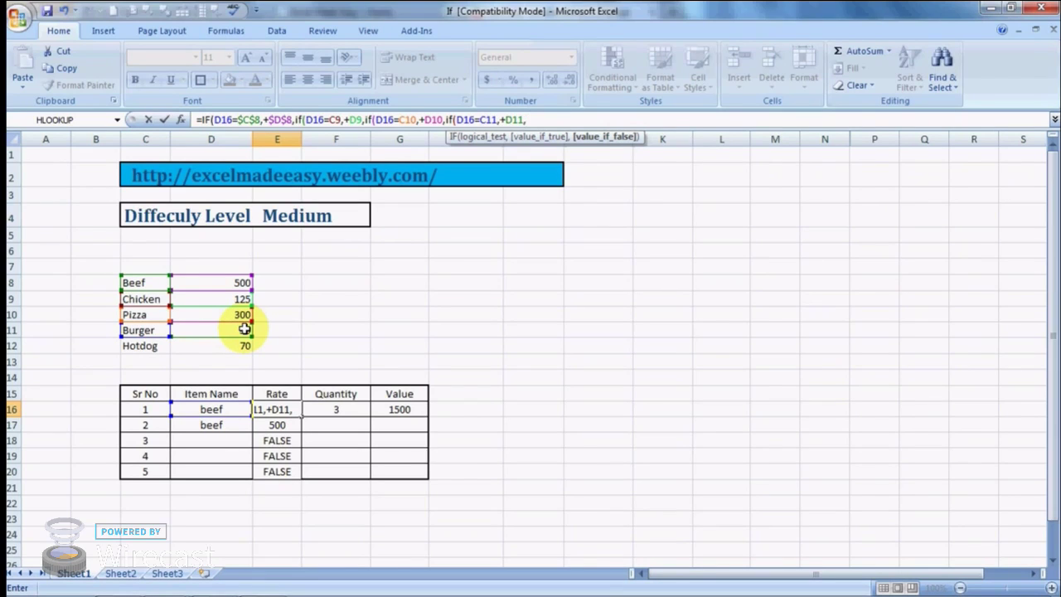
text(D11)
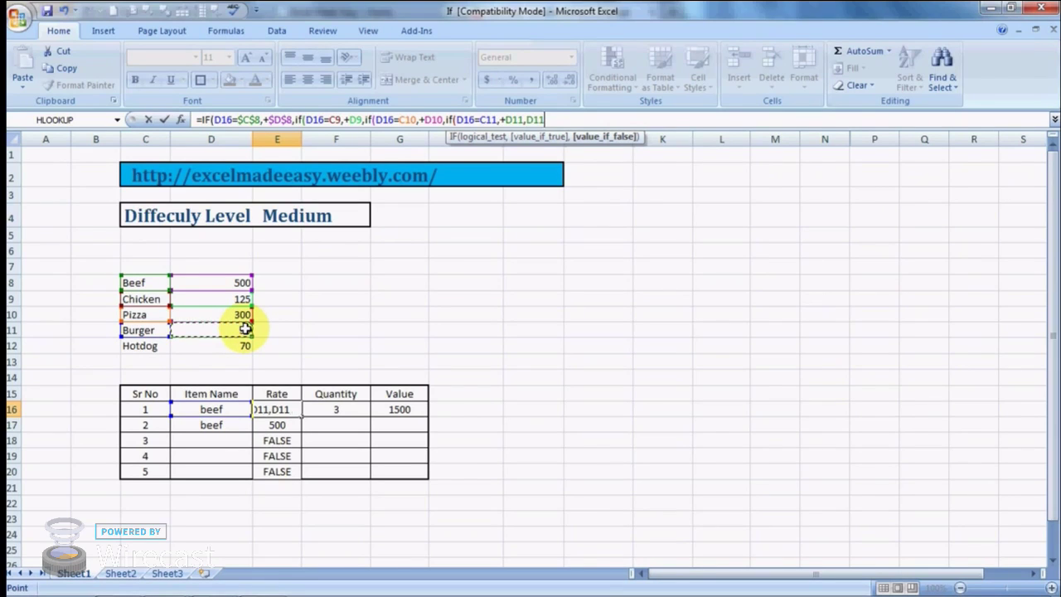
key(BackSpace)
key(BackSpace)
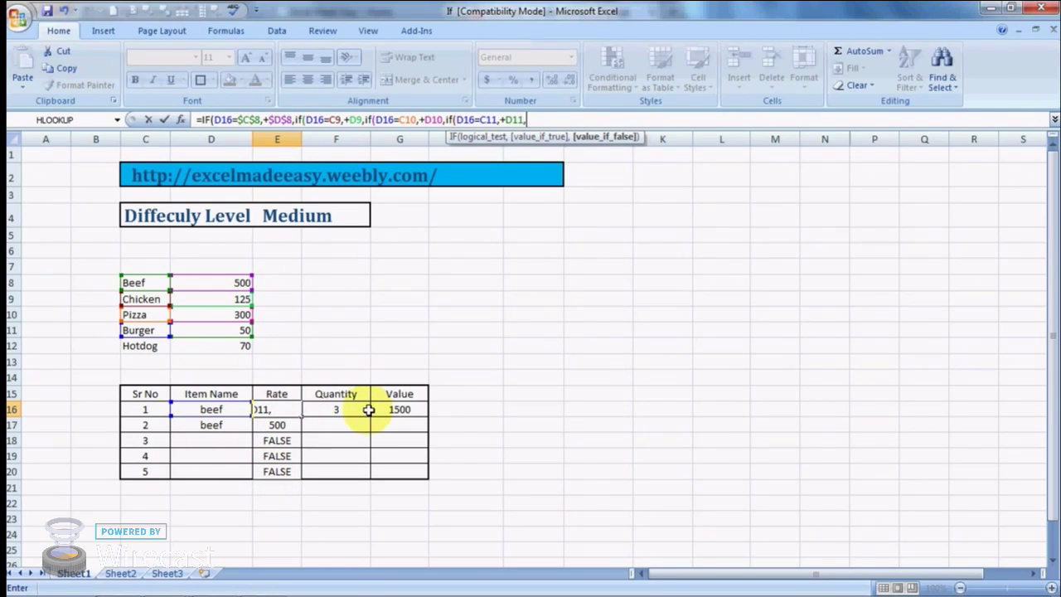
text(if)
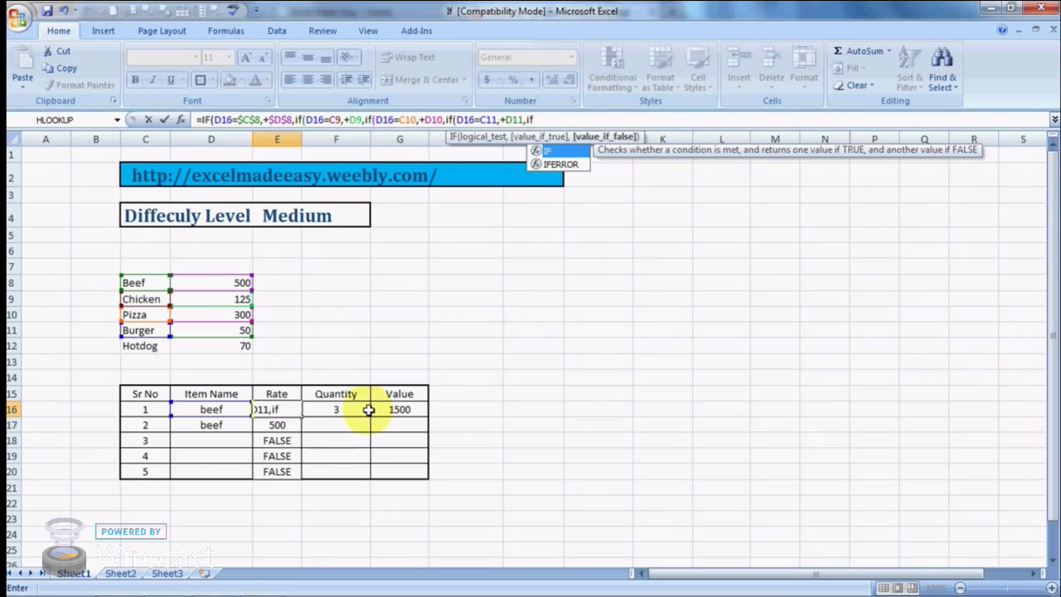
text(()
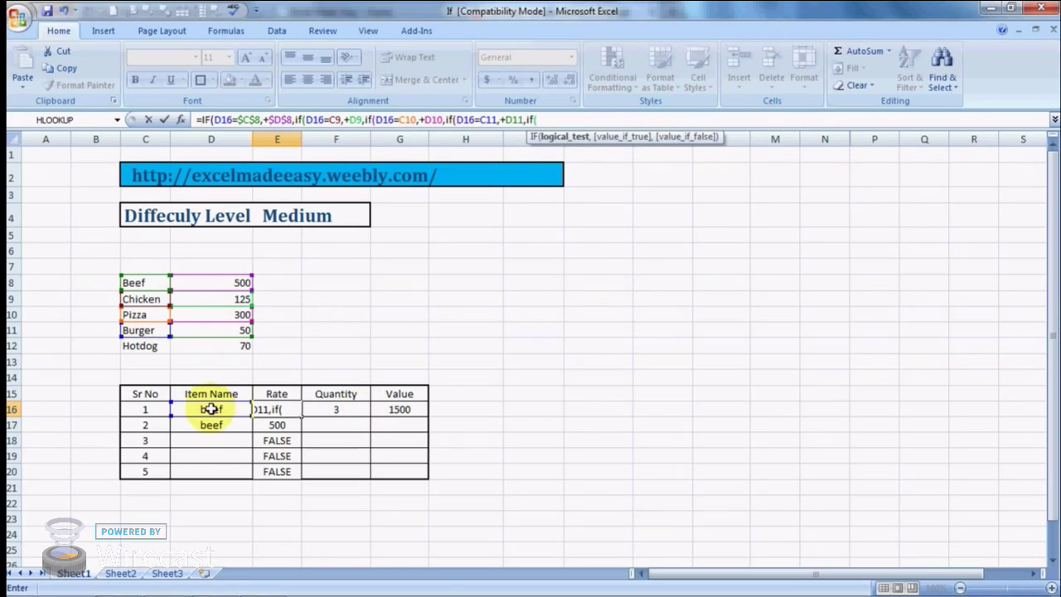
click(134, 345)
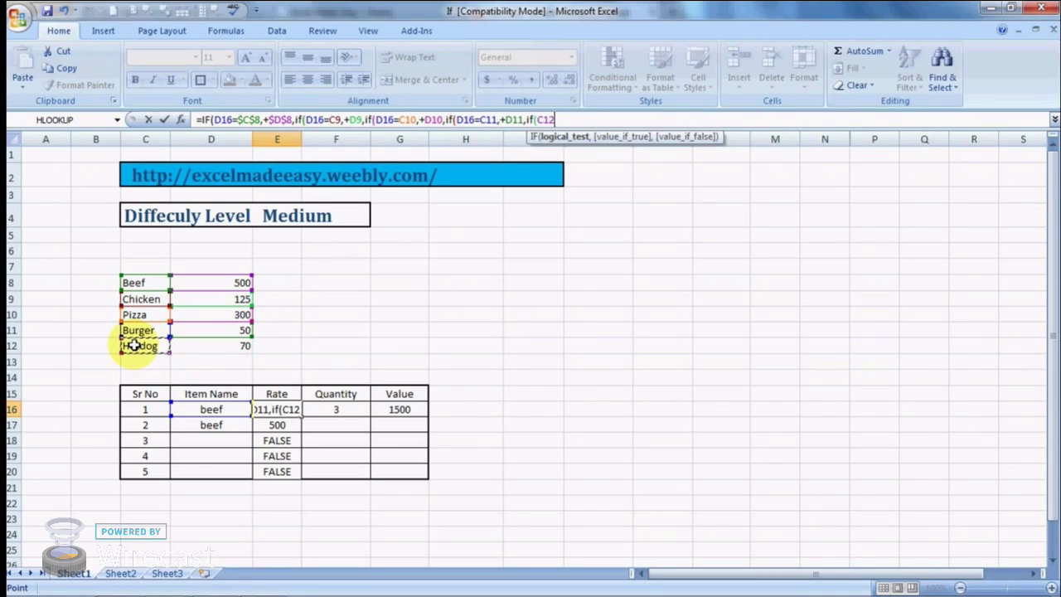
key(BackSpace)
key(BackSpace)
key(BackSpace)
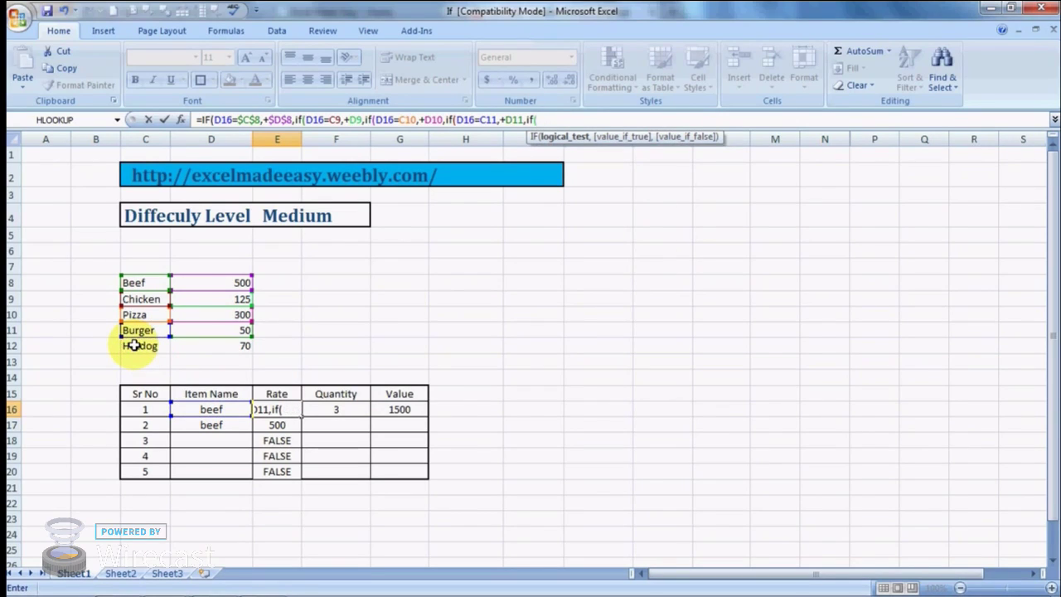
click(210, 406)
text(=)
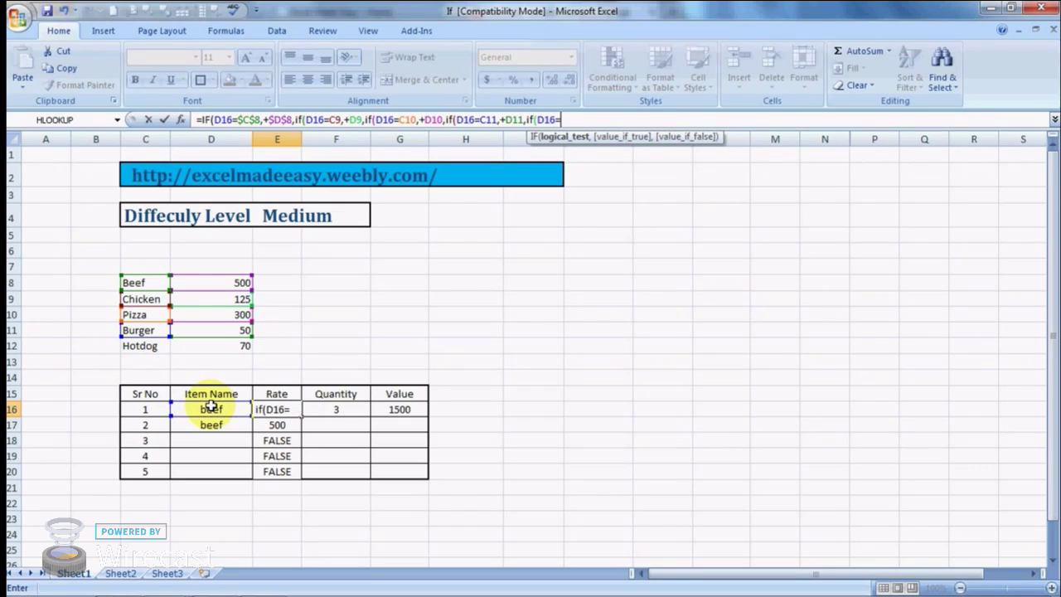
click(143, 348)
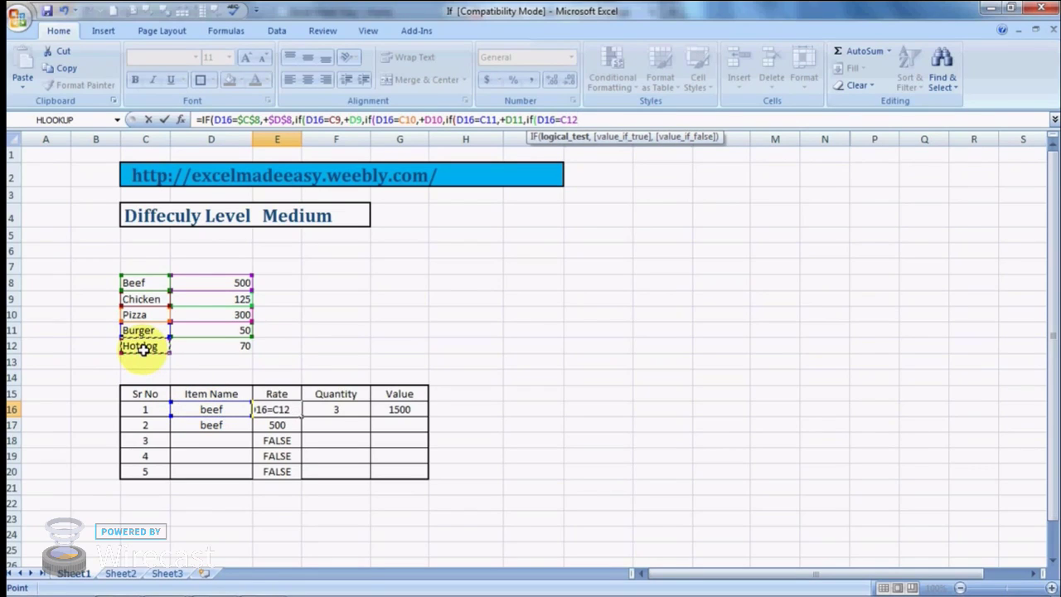
text(,+)
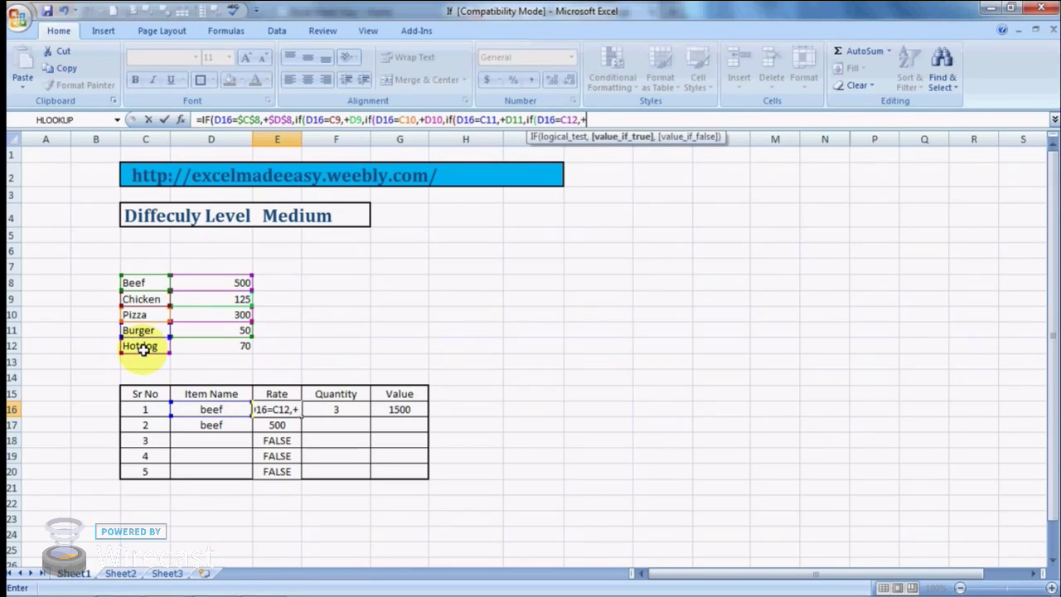
click(243, 348)
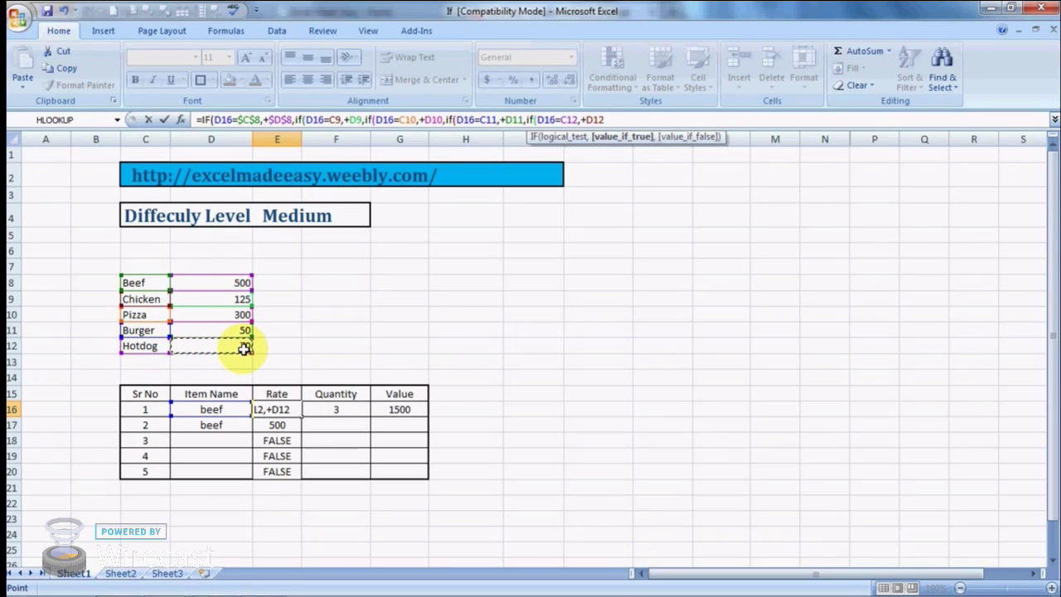
text()))
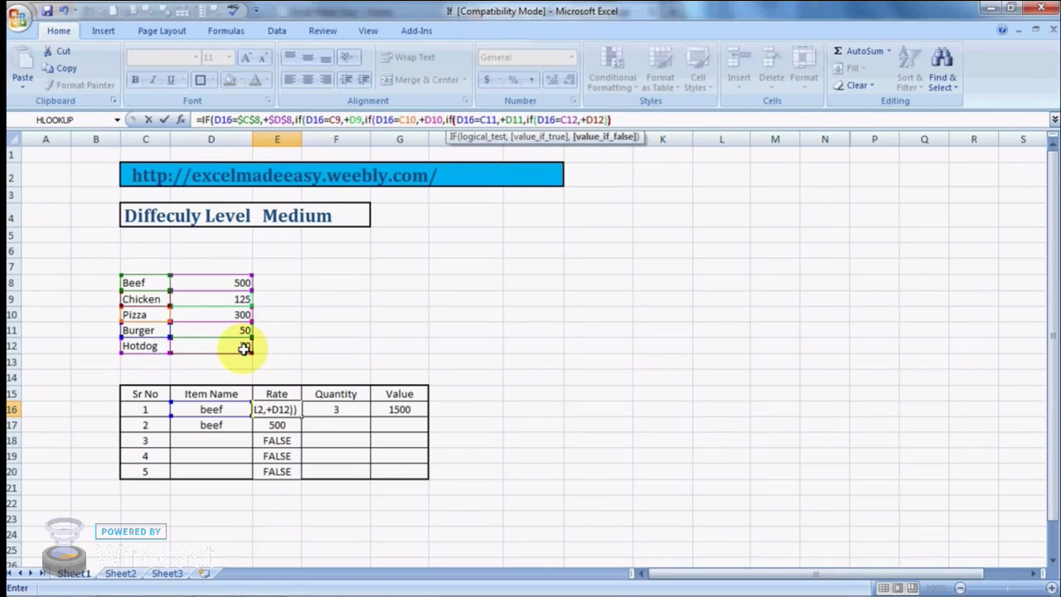
text())))
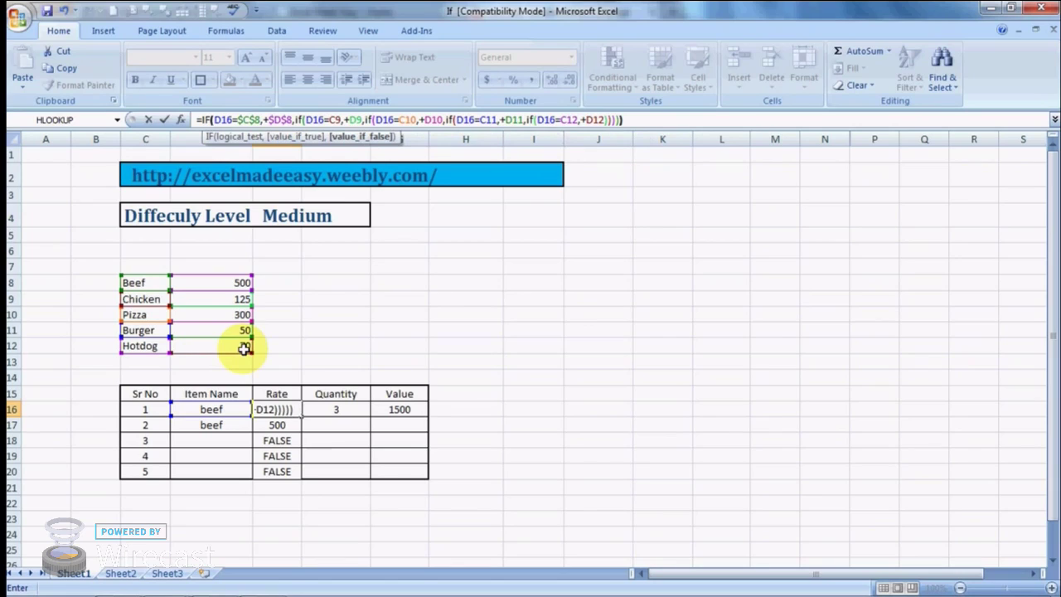
key(Return)
key(Up)
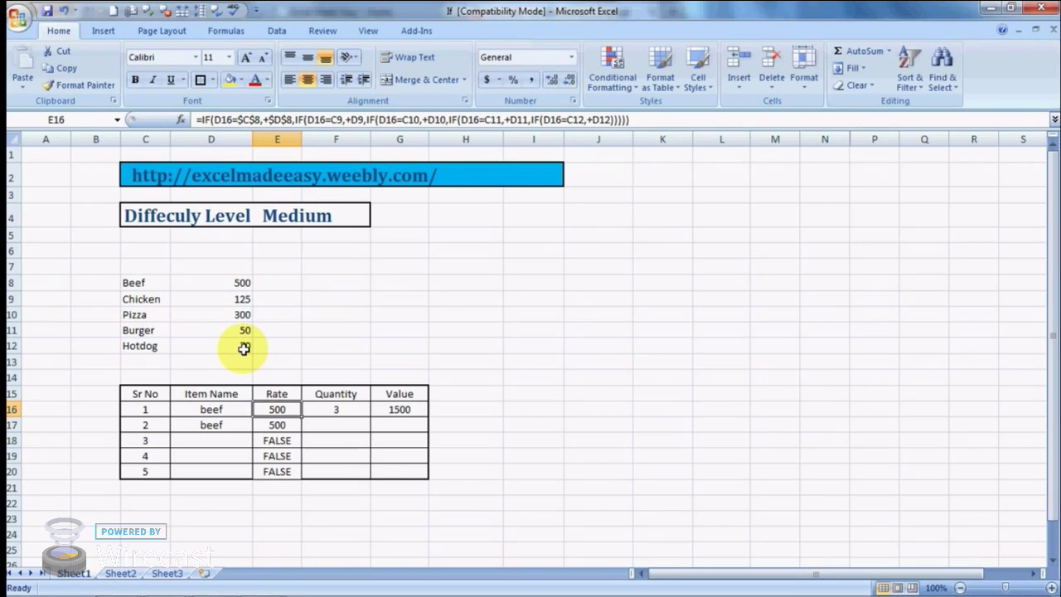
key(ctrl+c)
key(shift+Down)
key(shift+Down)
key(shift+Down)
key(shift+Down)
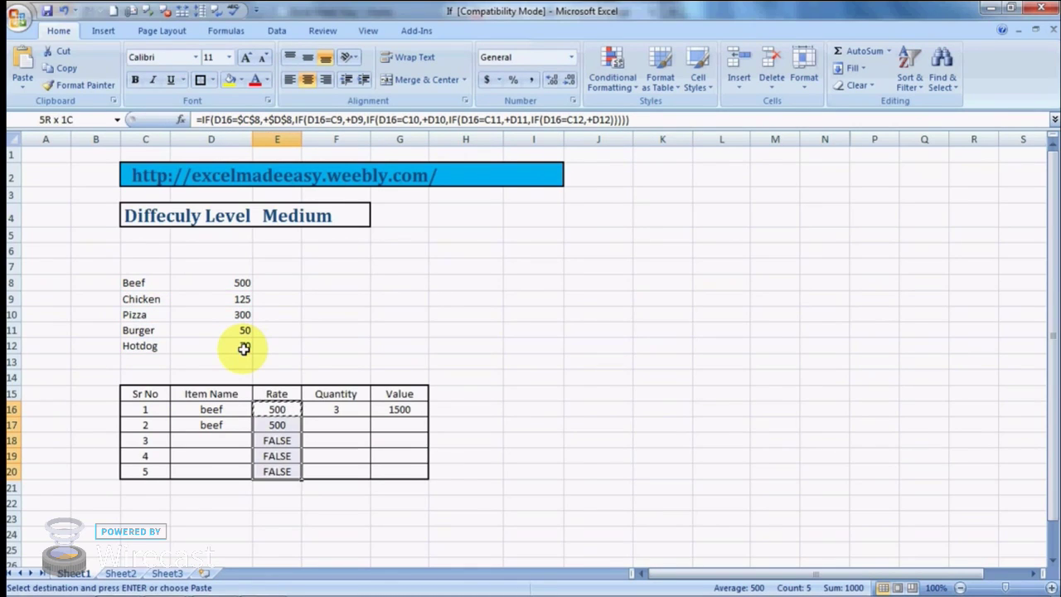
key(Escape)
key(Up)
key(Up)
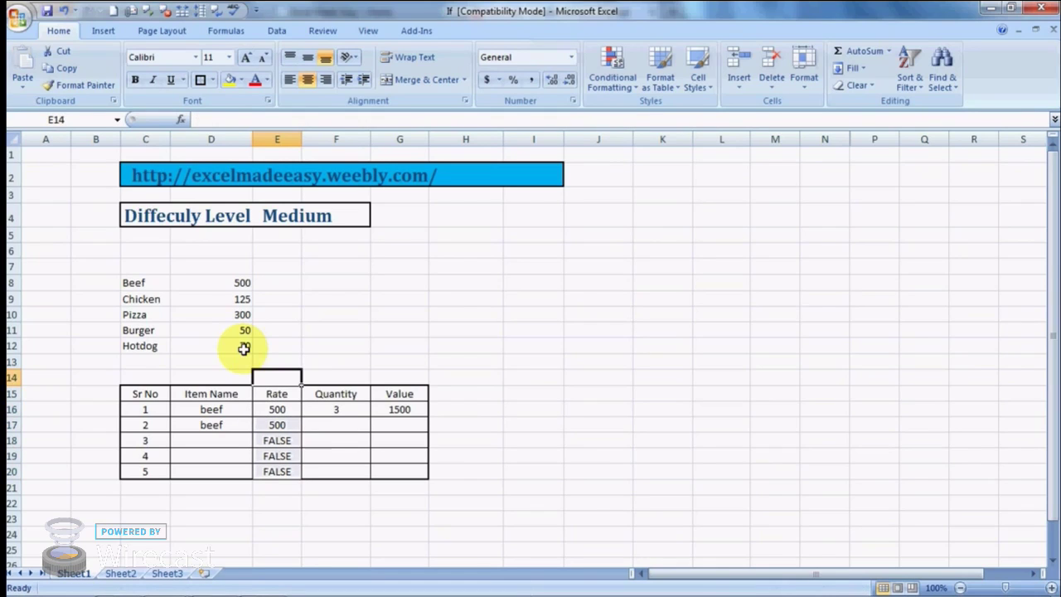
key(Down)
key(Down)
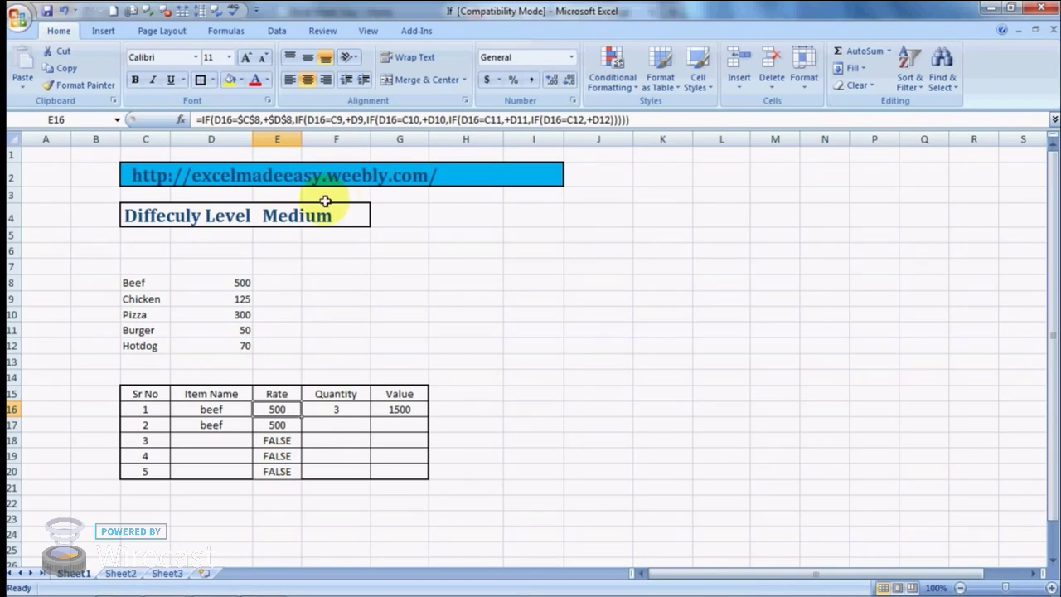
Make the C9 and D9 references in the E16 rate formula absolute, as $C$9 and $D$9.
drag(332, 121, 342, 120)
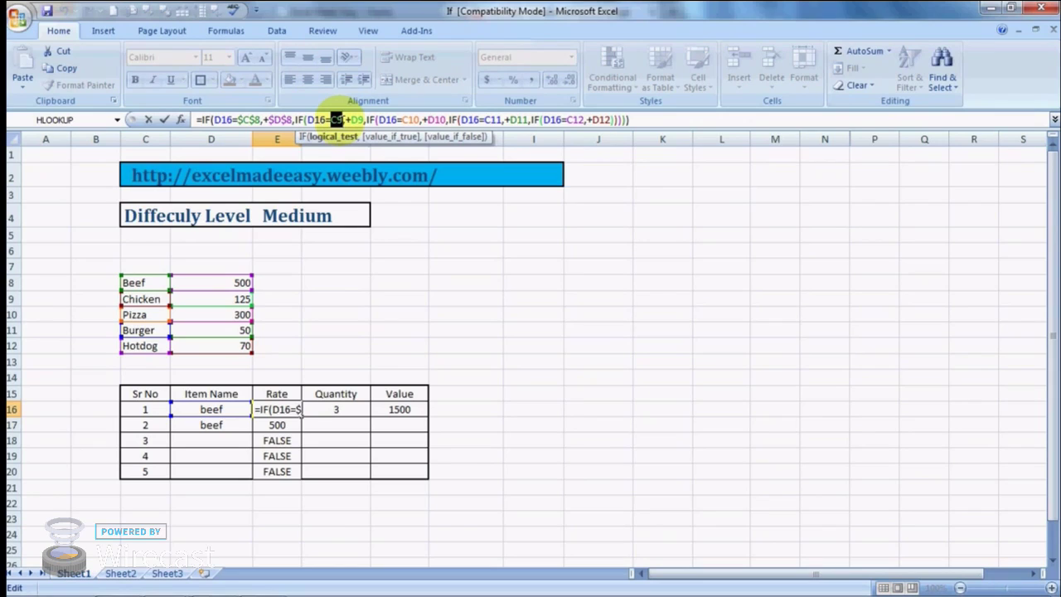
key(F4)
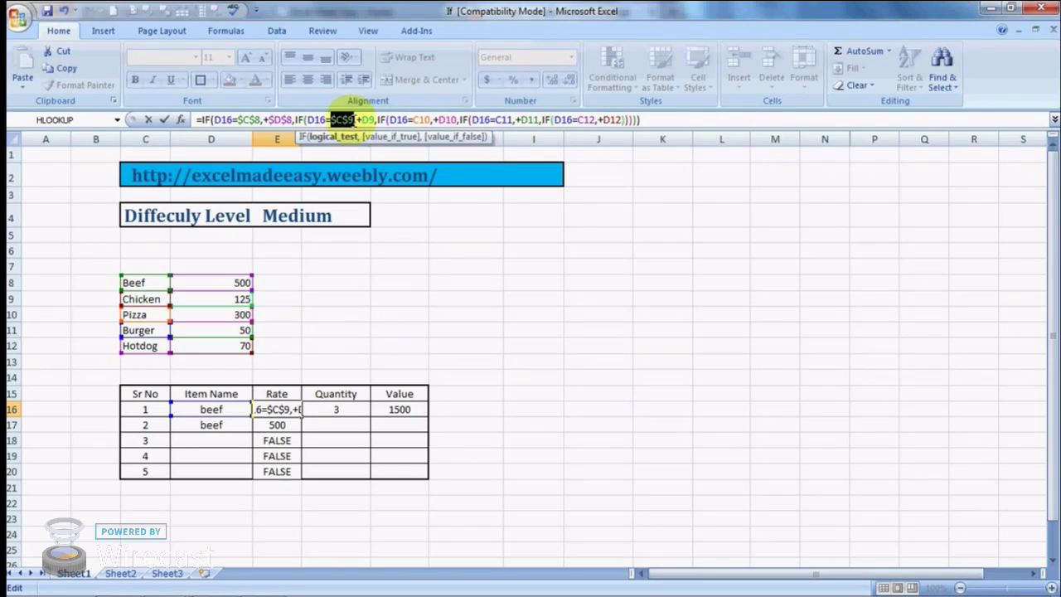
double_click(366, 120)
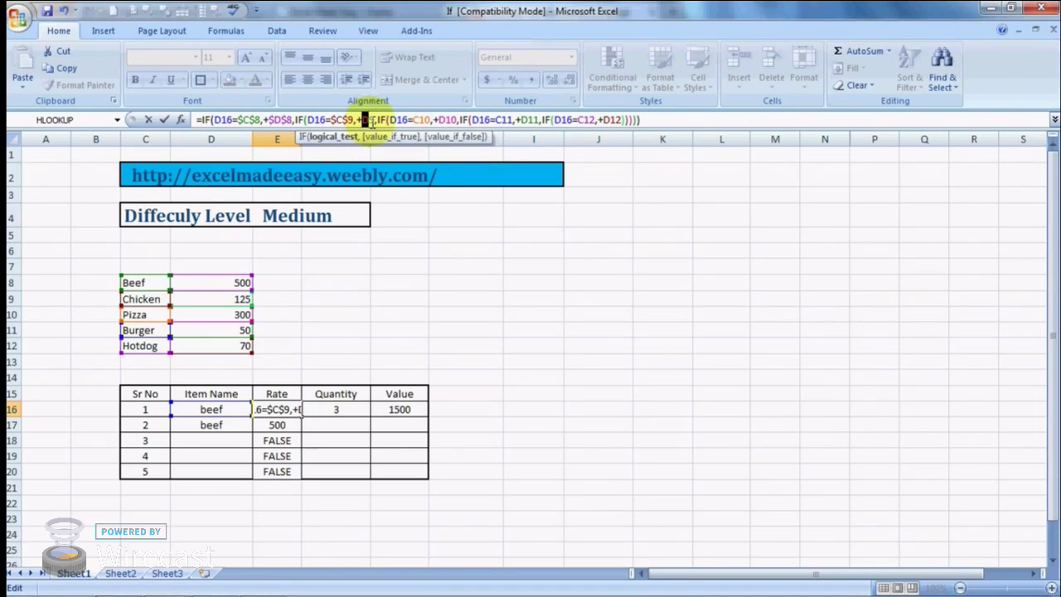
key(F4)
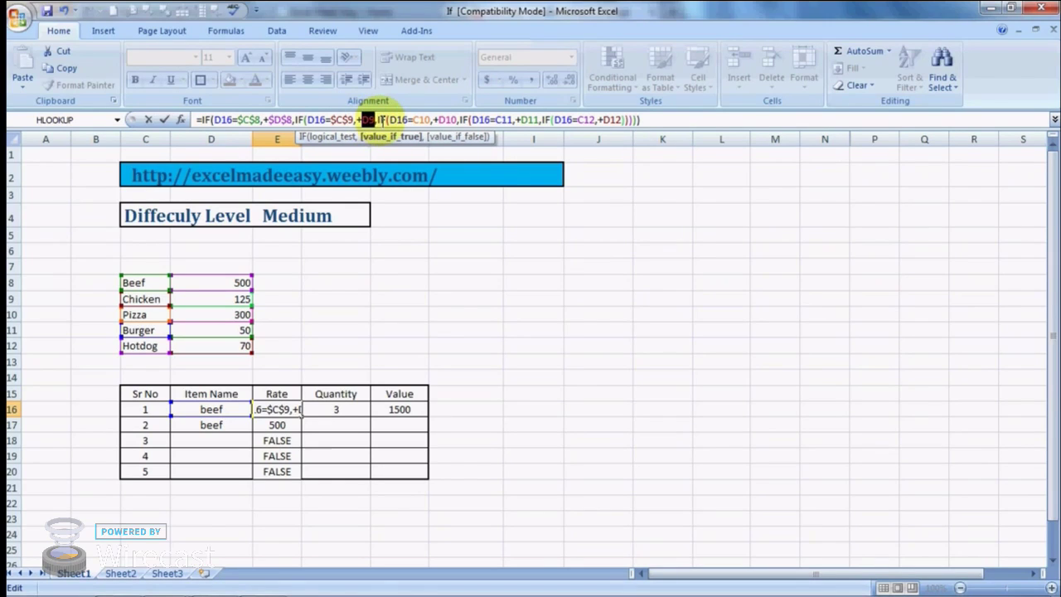
key(F4)
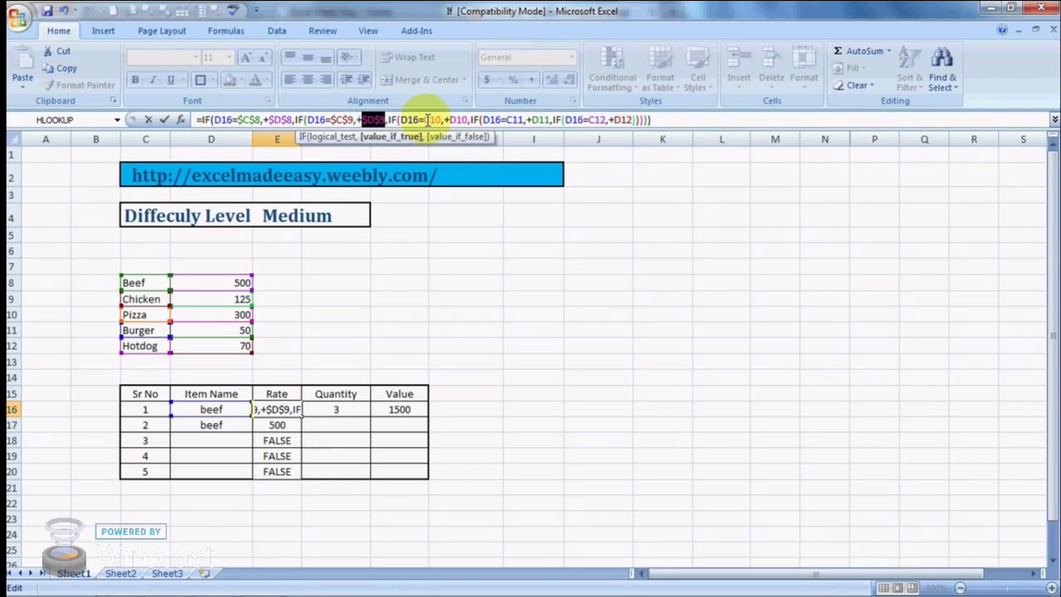
Convert the C10 and D10 references in the E16 rate formula to absolute $C$10 and $D$10.
drag(426, 119, 443, 120)
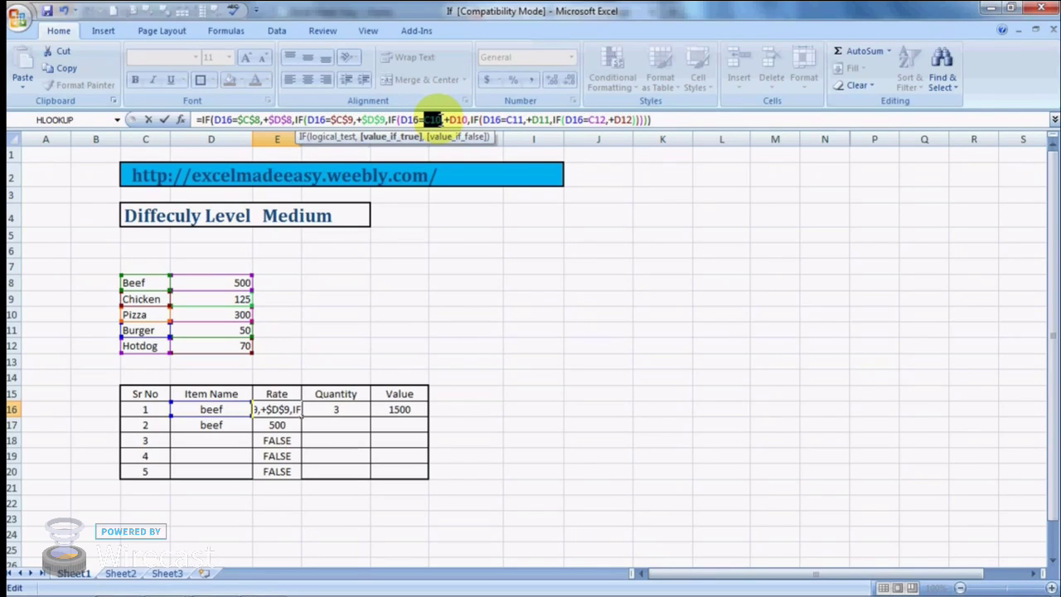
drag(442, 120, 440, 120)
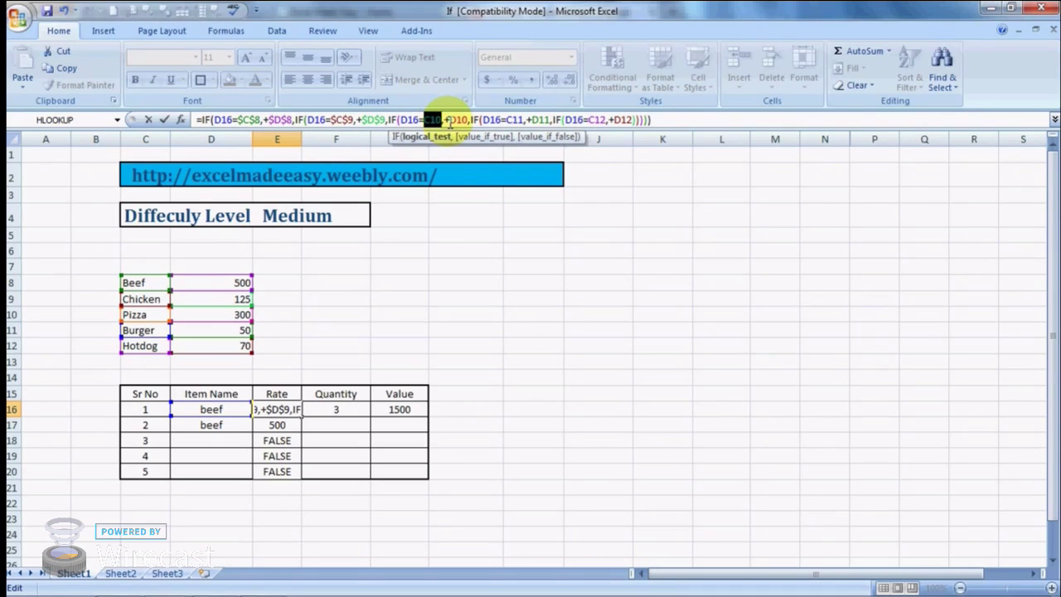
key(F4)
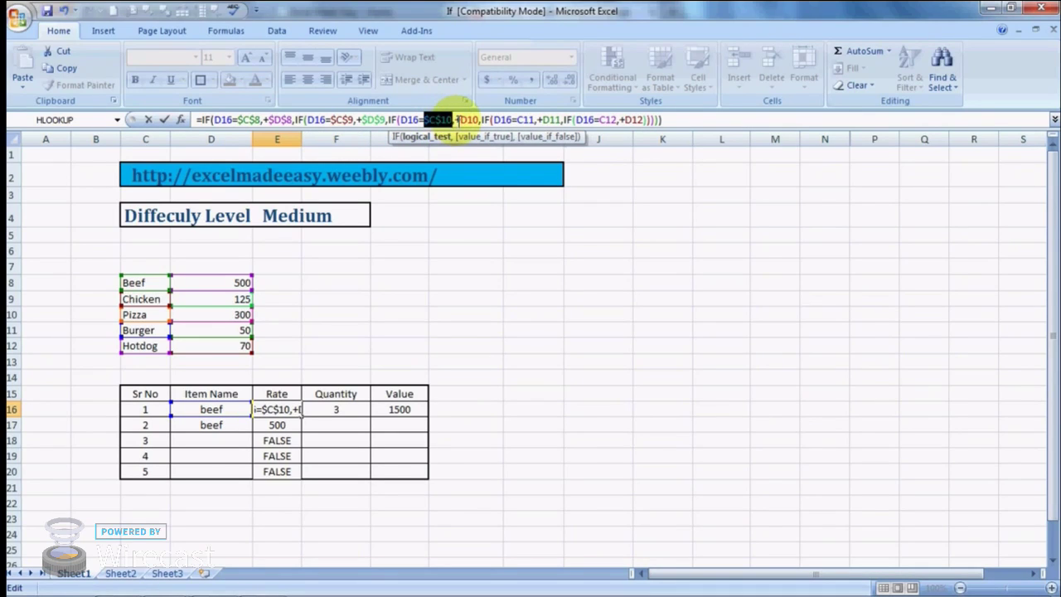
drag(455, 120, 479, 120)
click(461, 120)
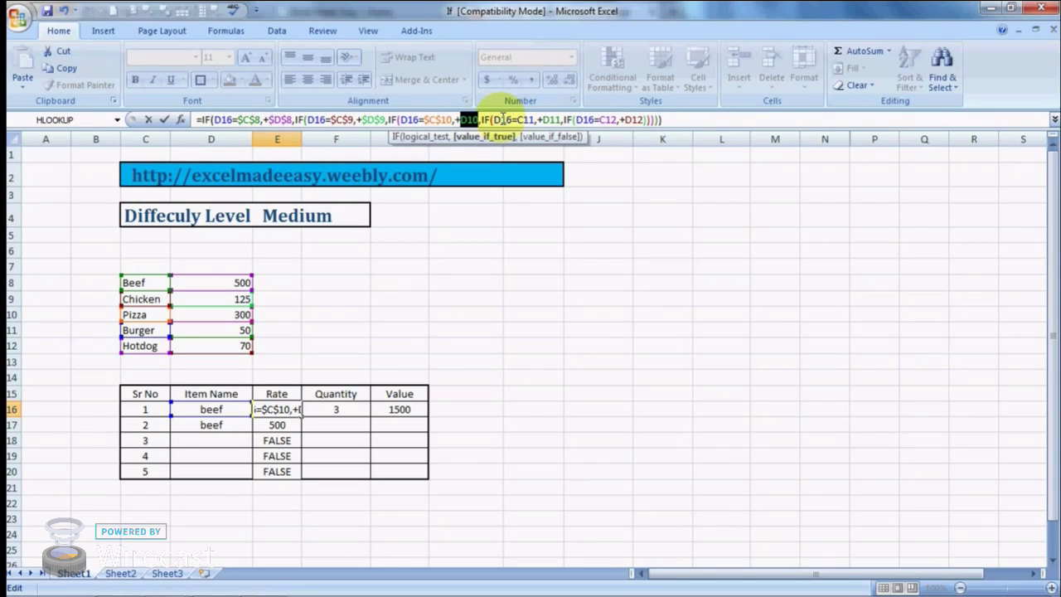
key(F4)
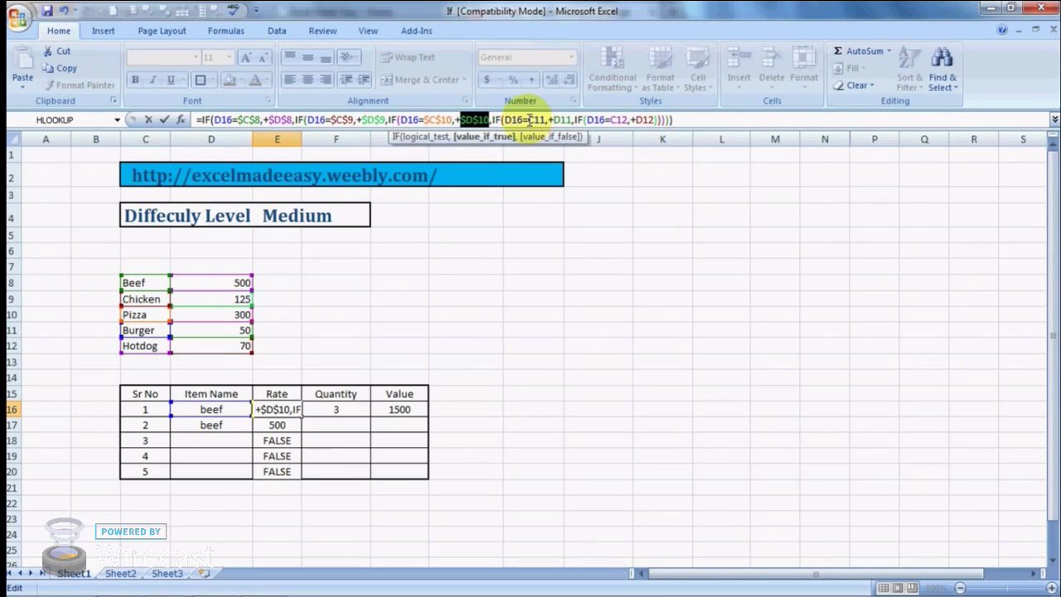
Change the C11 and D11 references in the E16 rate formula to absolute $C$11 and $D$11.
drag(528, 120, 583, 120)
key(F4)
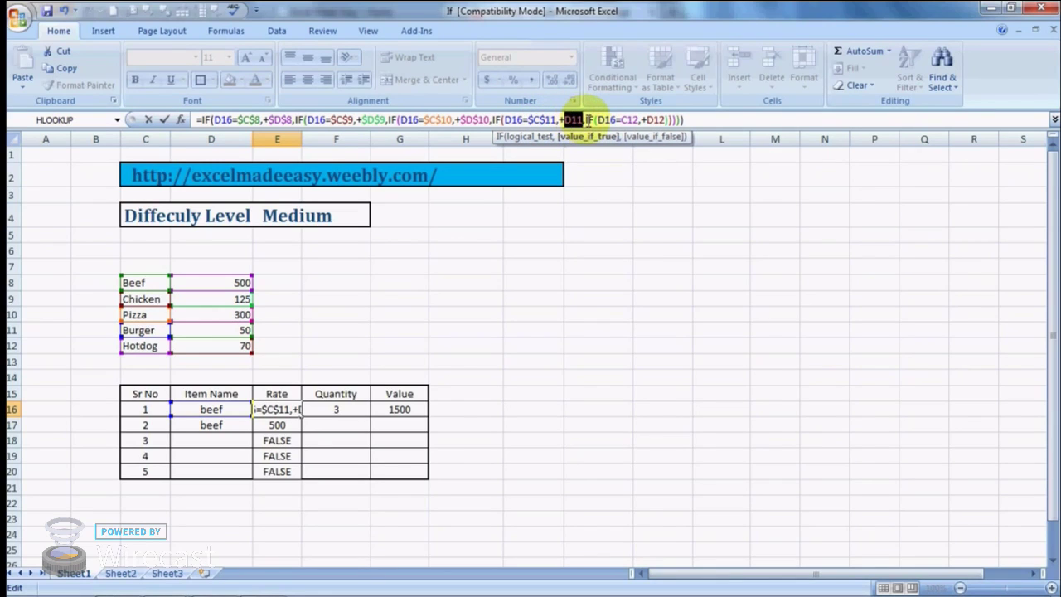
key(F4)
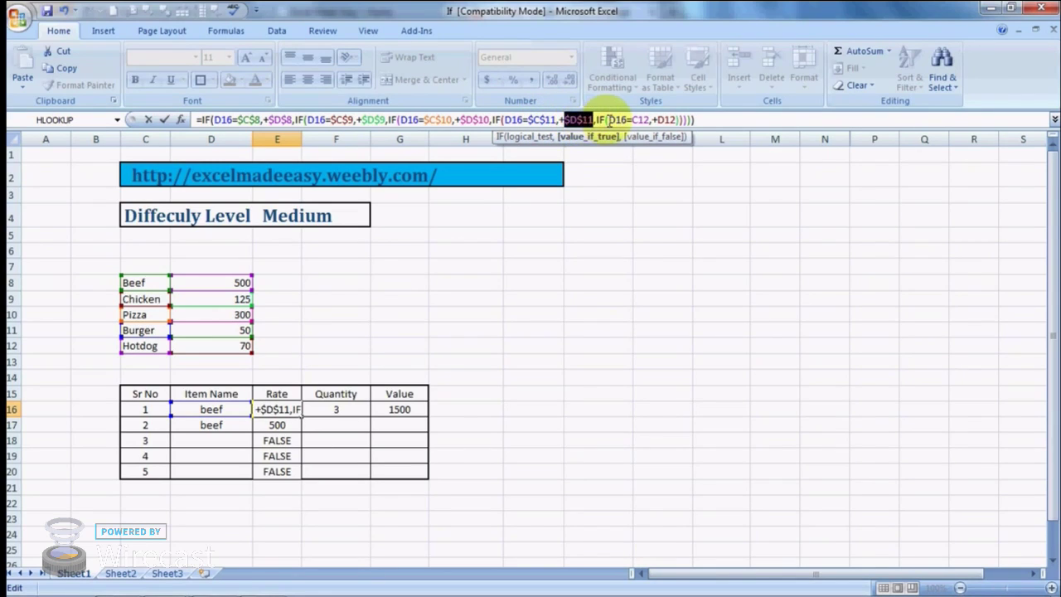
Lock the last references in the E16 rate formula as $C$12 and $D$12, and commit the formula.
drag(633, 119, 652, 120)
key(F4)
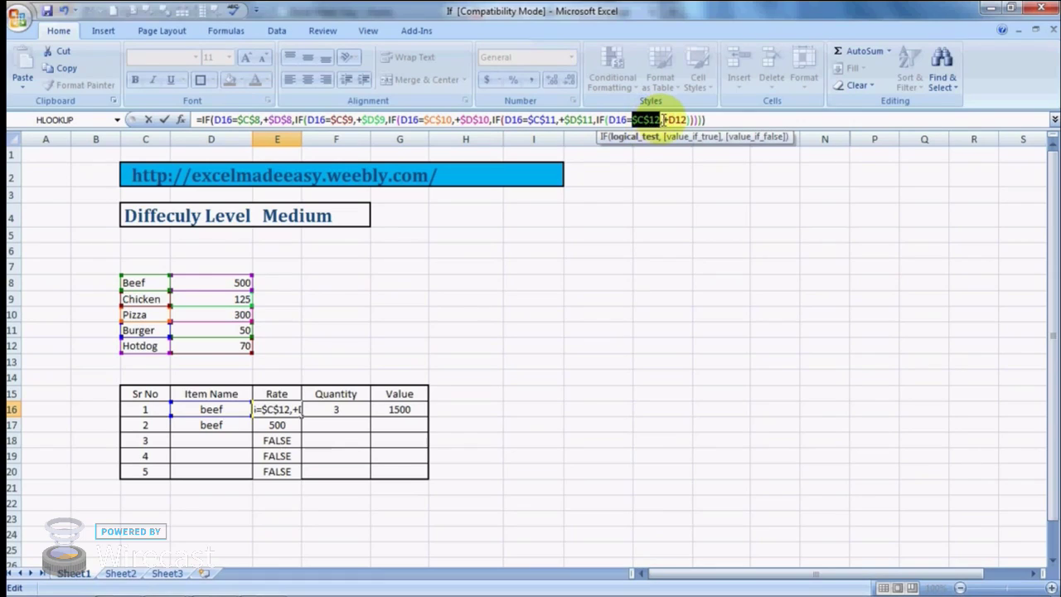
drag(668, 120, 689, 120)
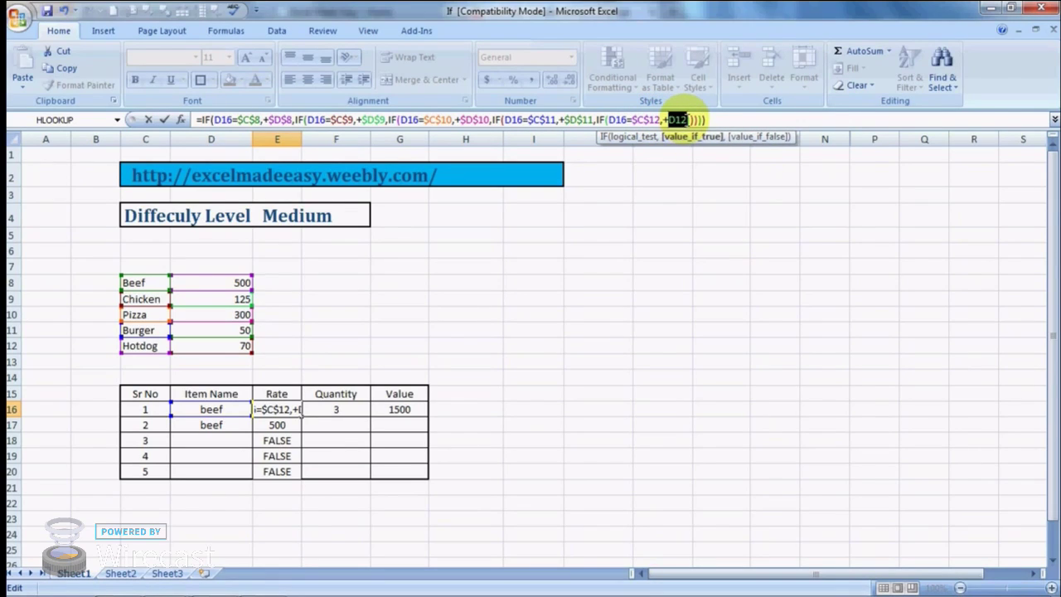
key(F4)
key(Return)
Copy the rate formula from E16 to the remaining rate cells E17:E20.
key(Up)
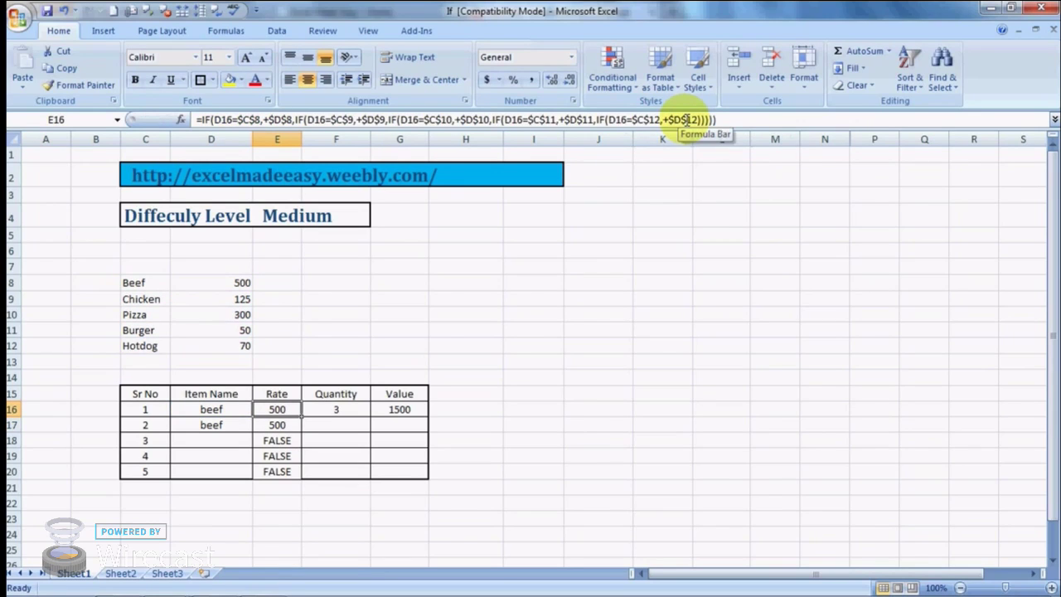
key(ctrl+c)
key(Down)
key(shift+Down)
key(shift+Down)
key(shift+Down)
key(ctrl+v)
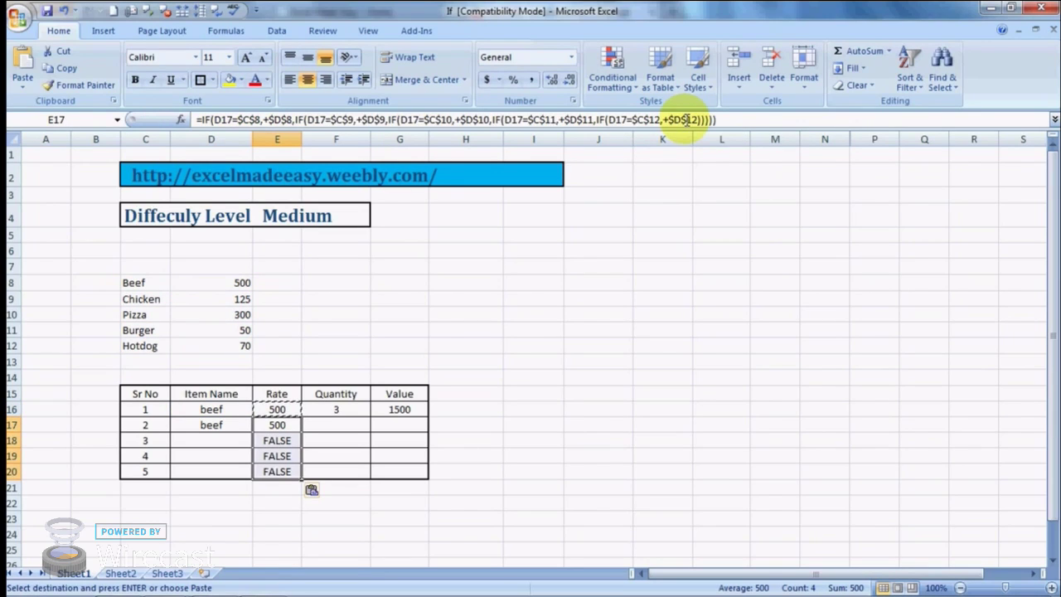
key(Escape)
Enter the item names chicken, hotdog, burger and pizza in D17:D20.
key(Left)
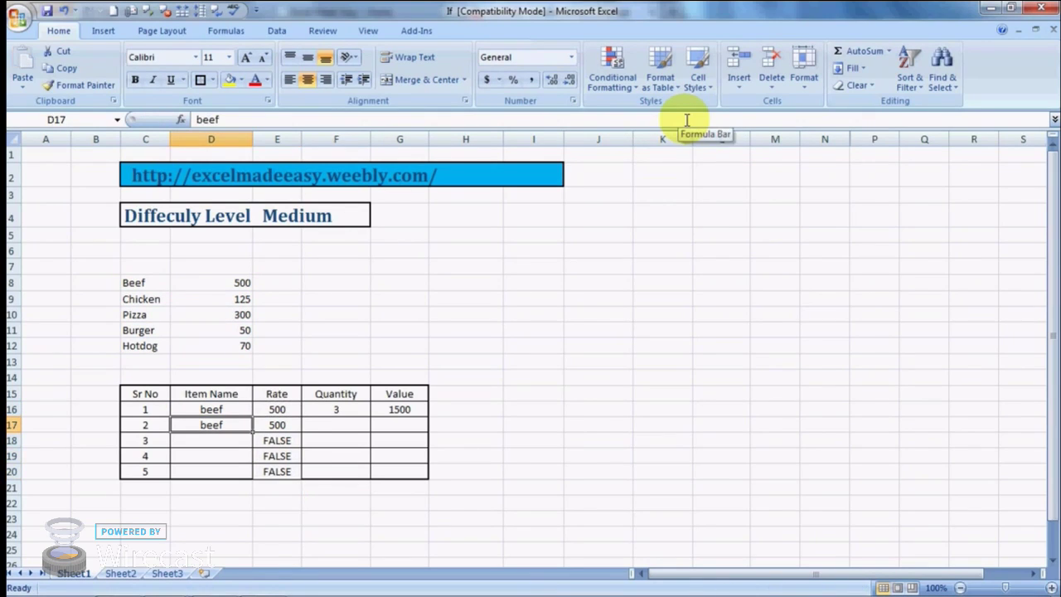
text(c)
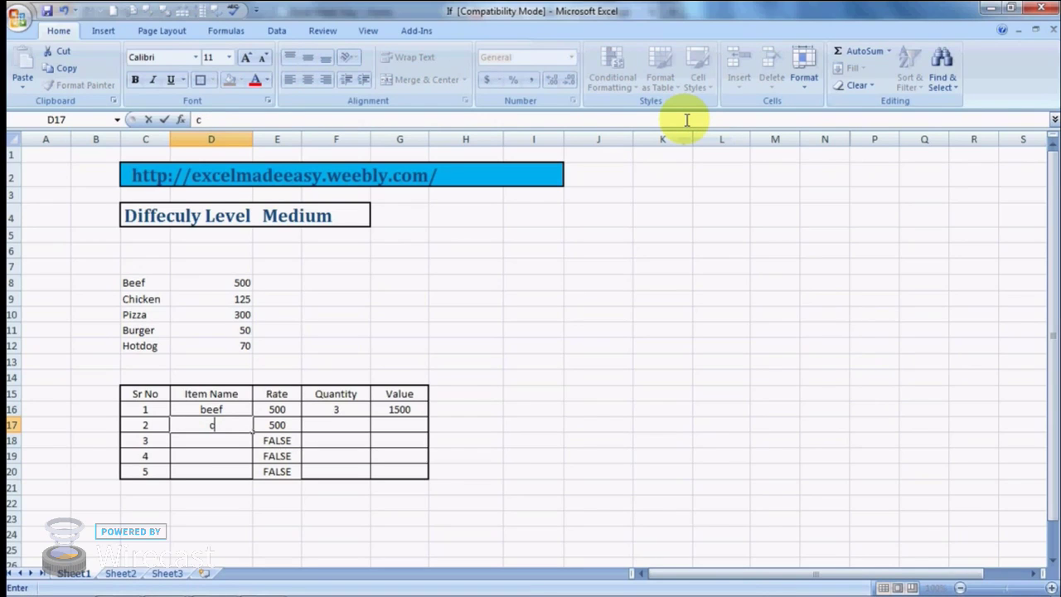
text(hicken)
key(Return)
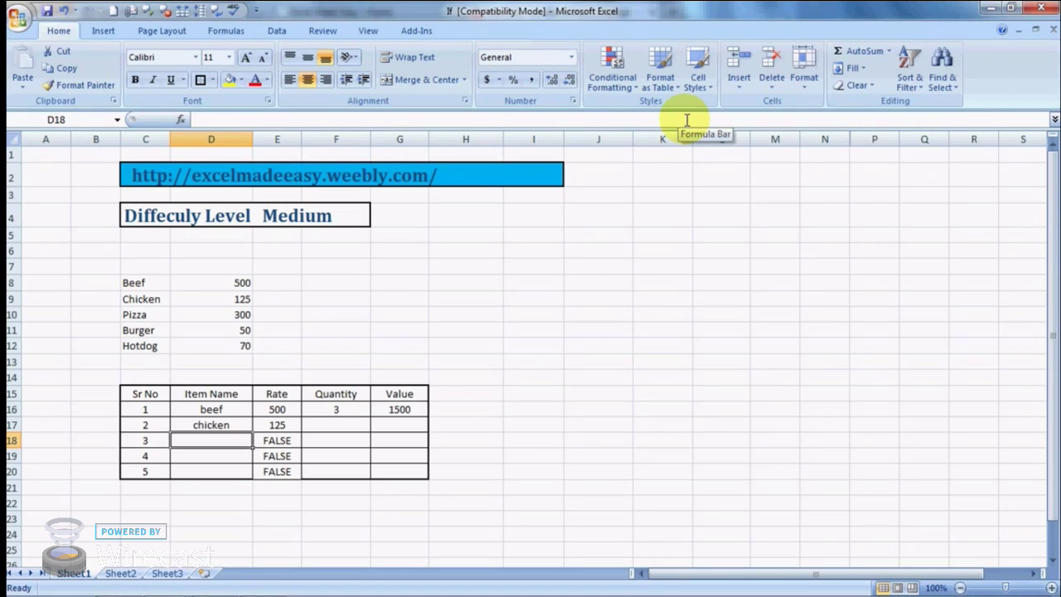
text(hotdo)
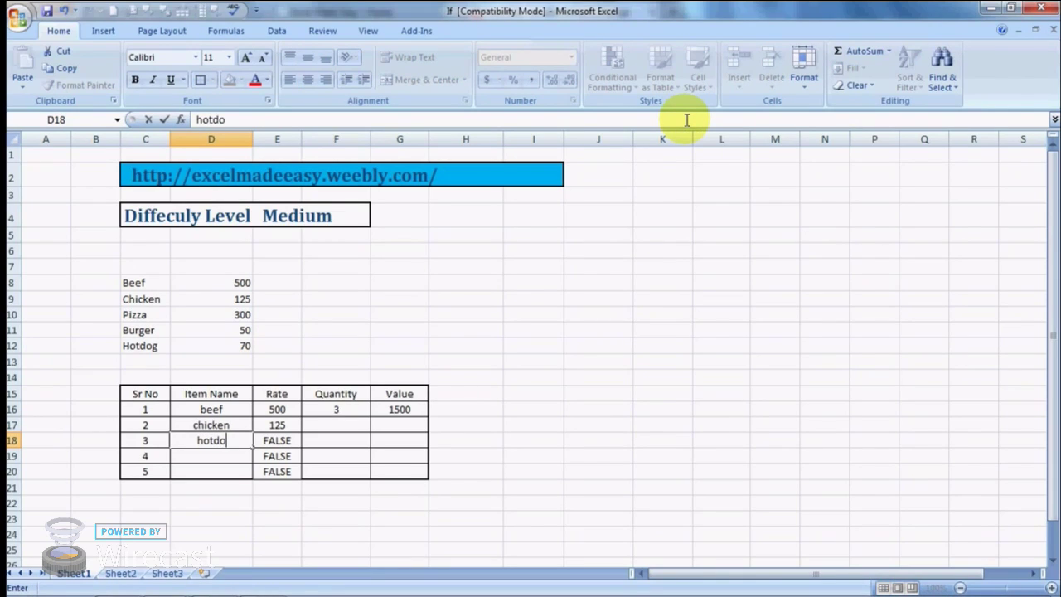
text(g)
key(Return)
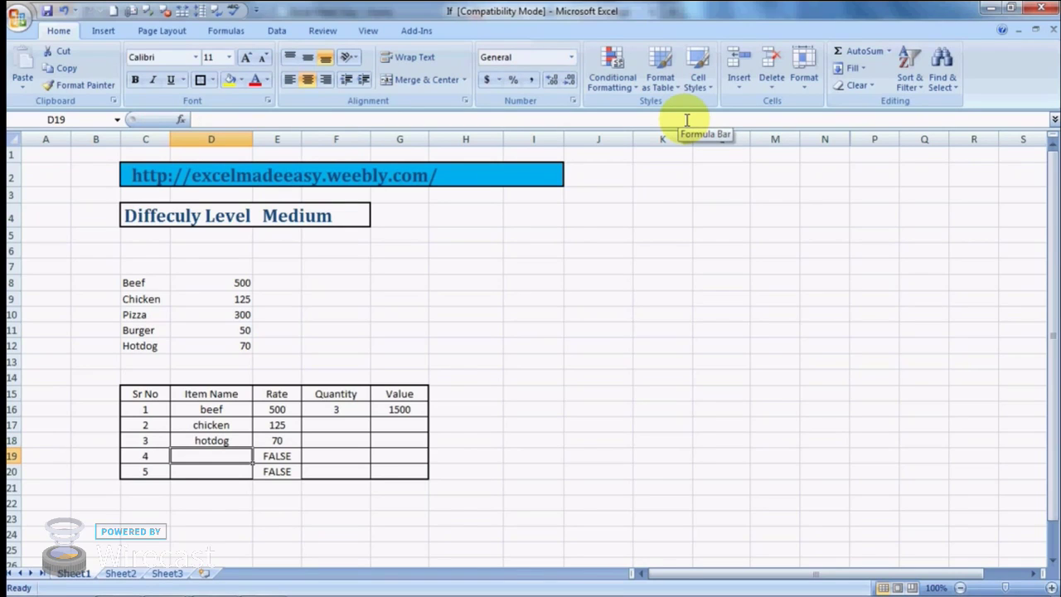
text(burger)
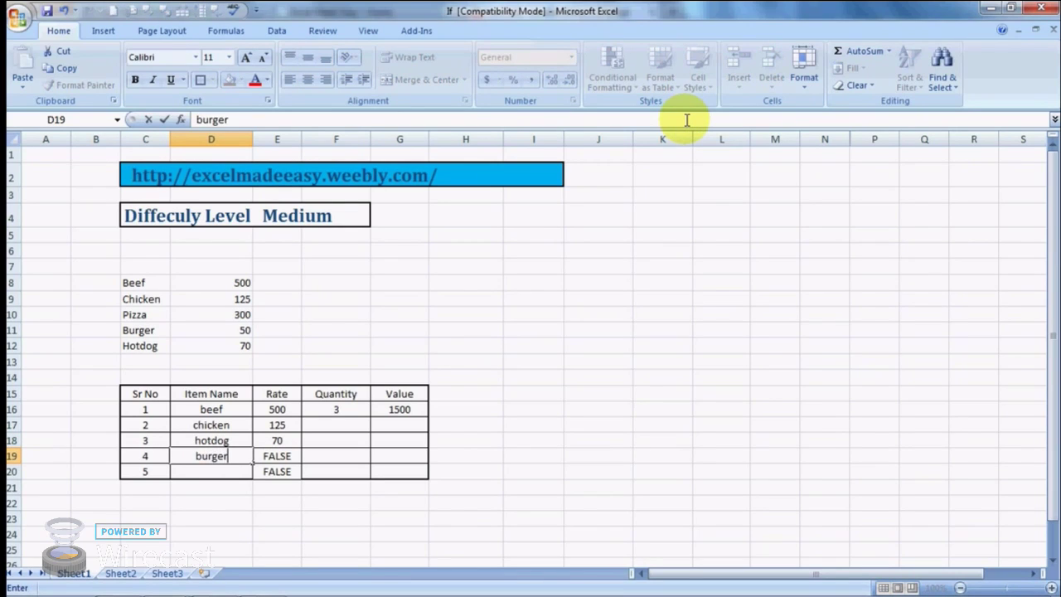
key(Return)
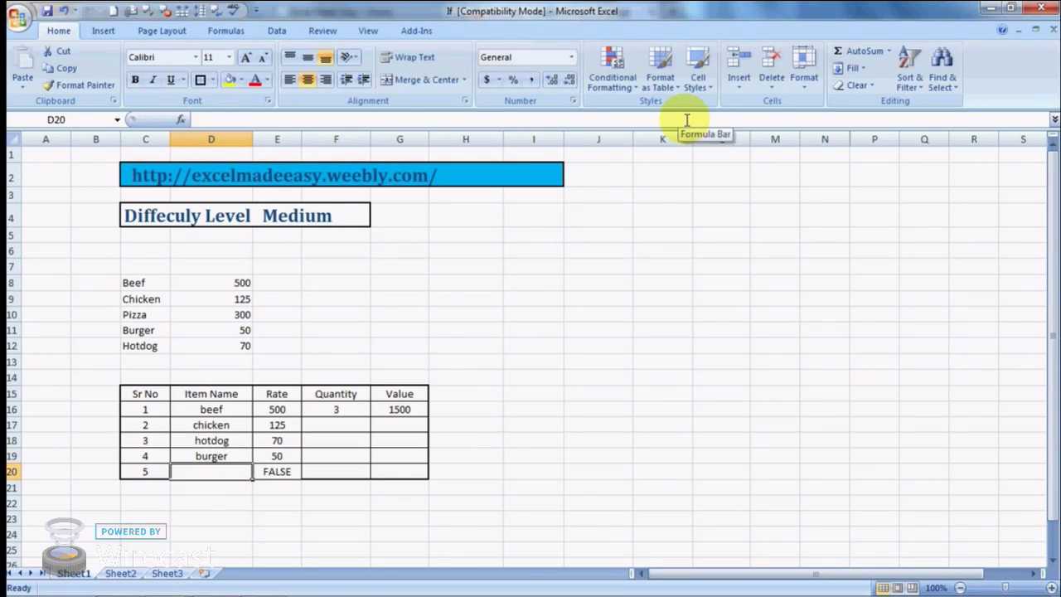
text(pizza)
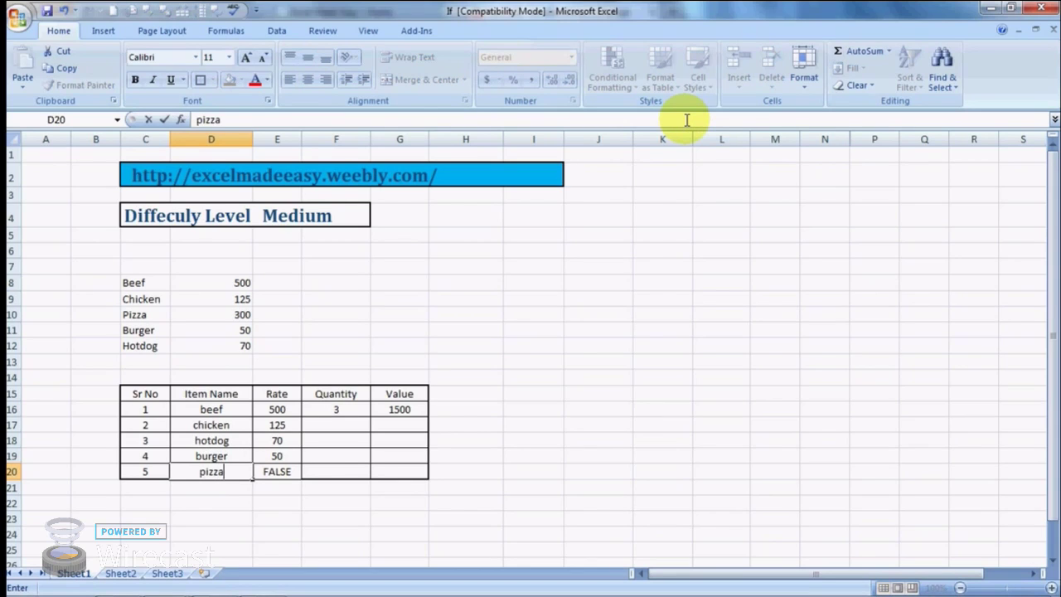
key(Tab)
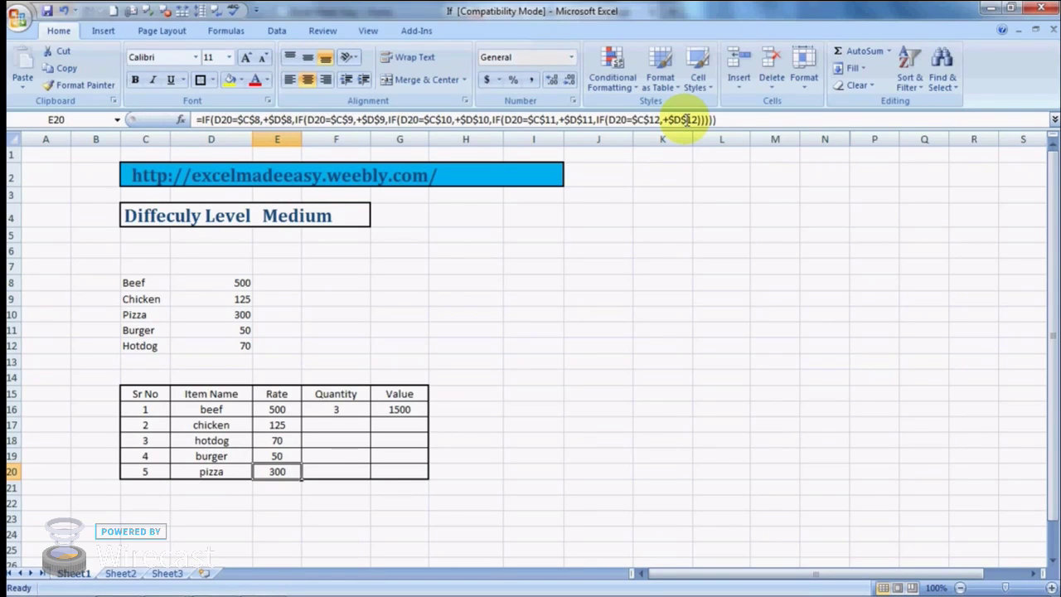
Set the Pizza price in D10 of the item price list to 1200.
key(Up)
key(Up)
key(Up)
key(Up)
key(Up)
key(Up)
key(Up)
key(Up)
key(Up)
key(Up)
key(Left)
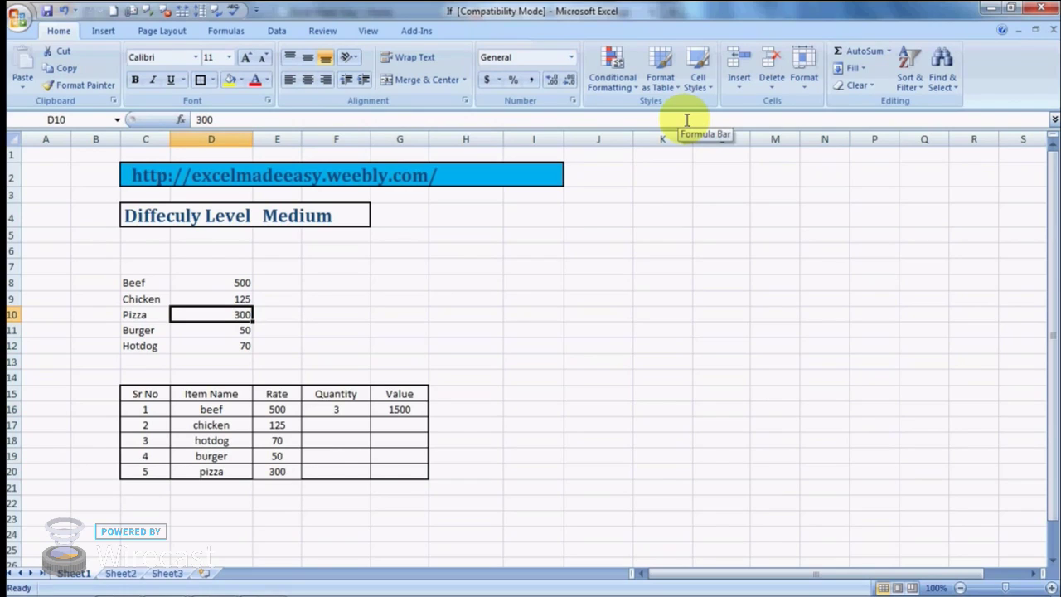
text(1200)
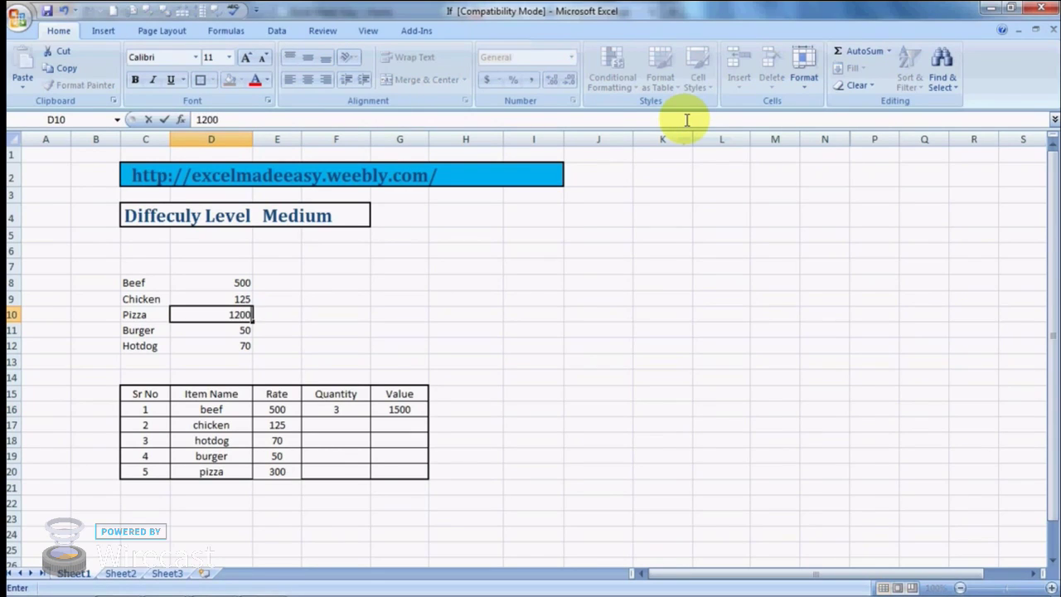
key(Tab)
Enter the quantities 3, 4, 5 and 6 in F17:F20 for chicken, hotdog, burger and pizza.
key(Down)
key(Down)
key(Down)
key(Down)
key(Down)
key(Down)
key(Down)
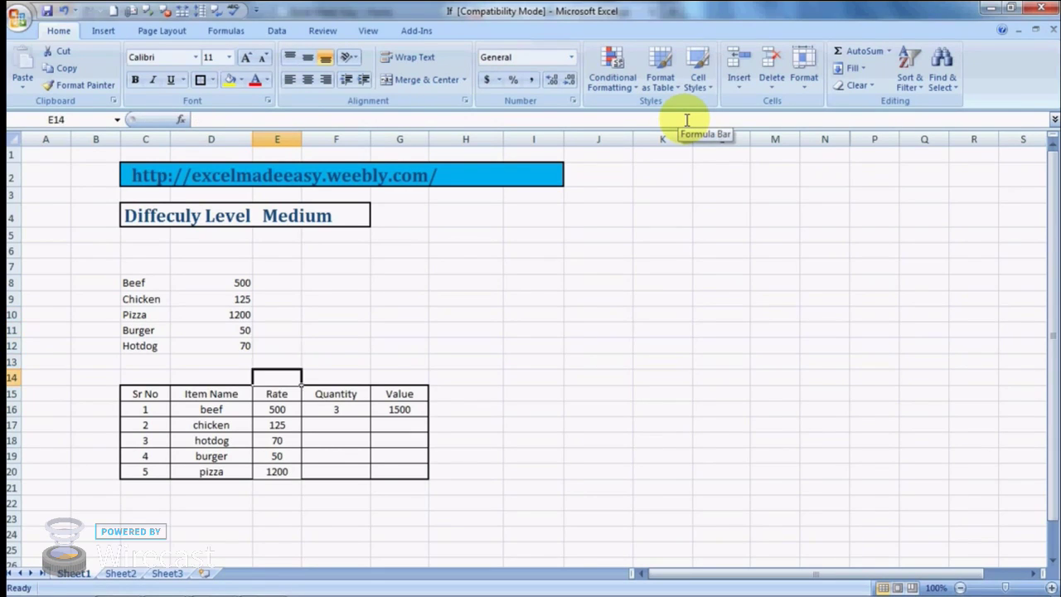
key(Right)
text(3)
key(Return)
text(4)
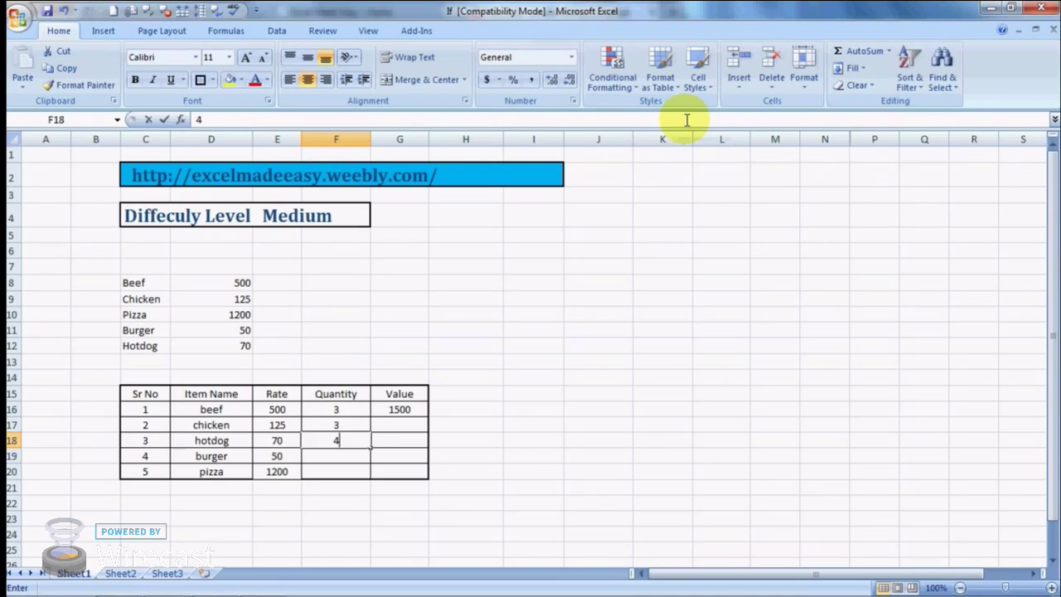
key(Return)
text(5)
key(Return)
text(6)
key(Return)
Copy the value formula =E16*F16 from G16 to the remaining value cells G17:G20.
key(Up)
key(Up)
key(Up)
key(Up)
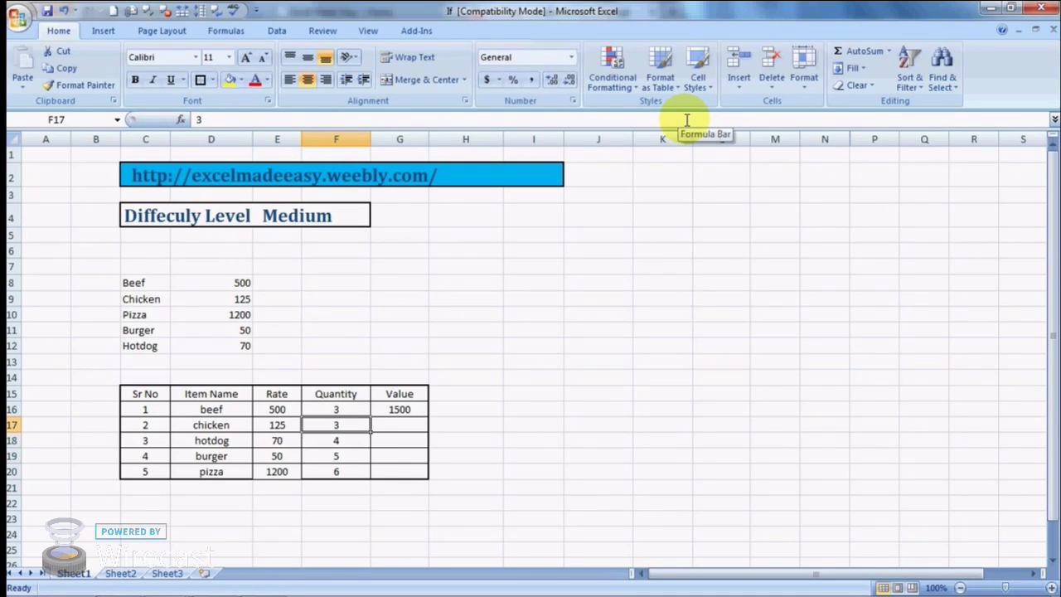
key(Right)
key(Up)
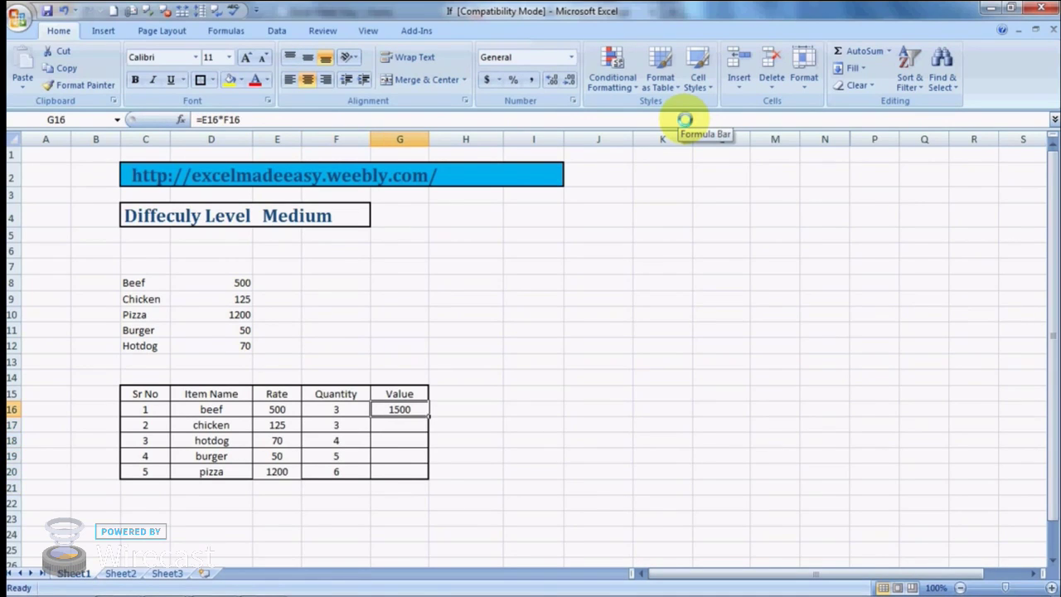
key(ctrl+c)
key(Down)
key(shift+Down)
key(shift+Down)
key(shift+Down)
key(Return)
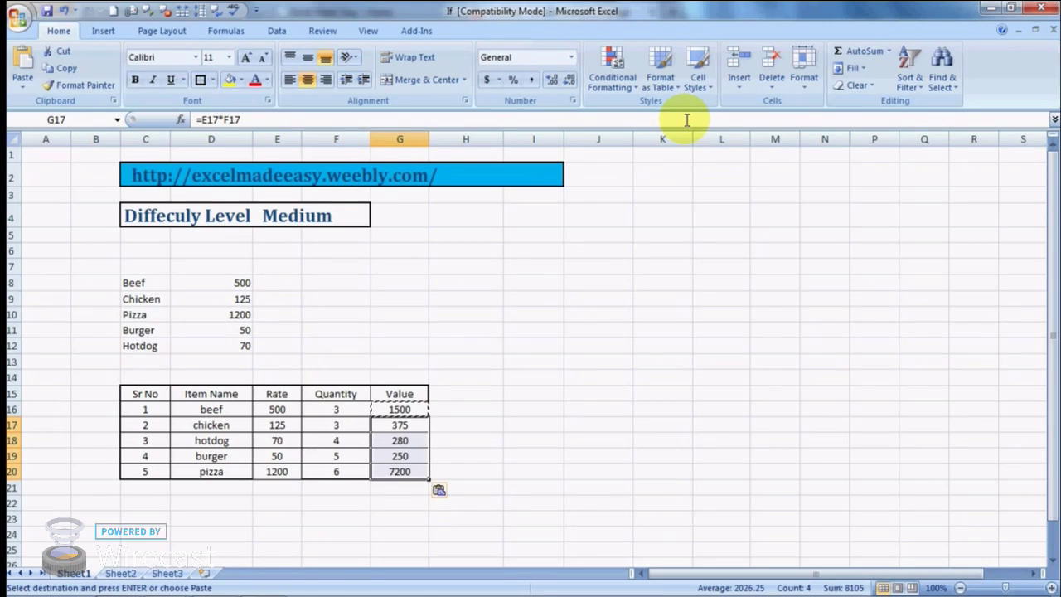
key(Right)
key(Left)
key(Left)
key(Down)
key(Down)
key(Down)
key(Down)
key(Down)
key(Down)
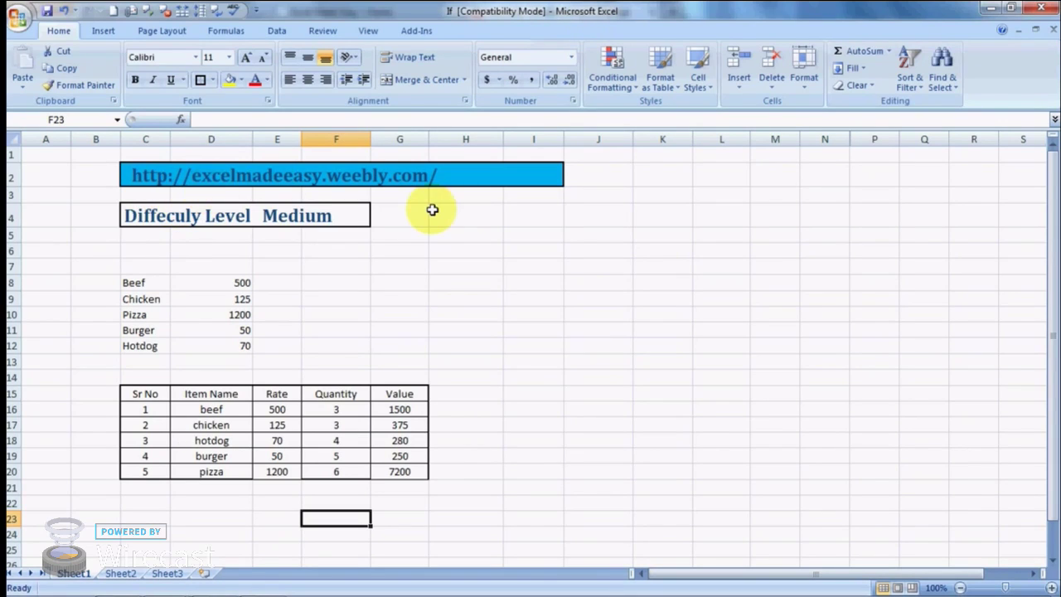
Switch to Firefox and show the Excel Made Easy home page at excelmadeeasy.weebly.com.
key(alt+Tab)
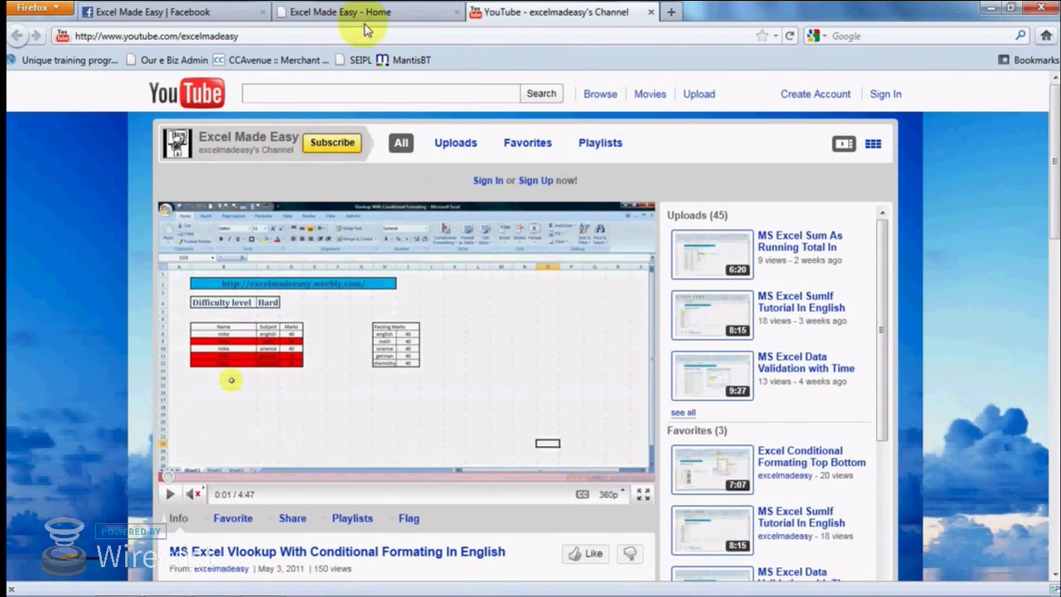
click(387, 11)
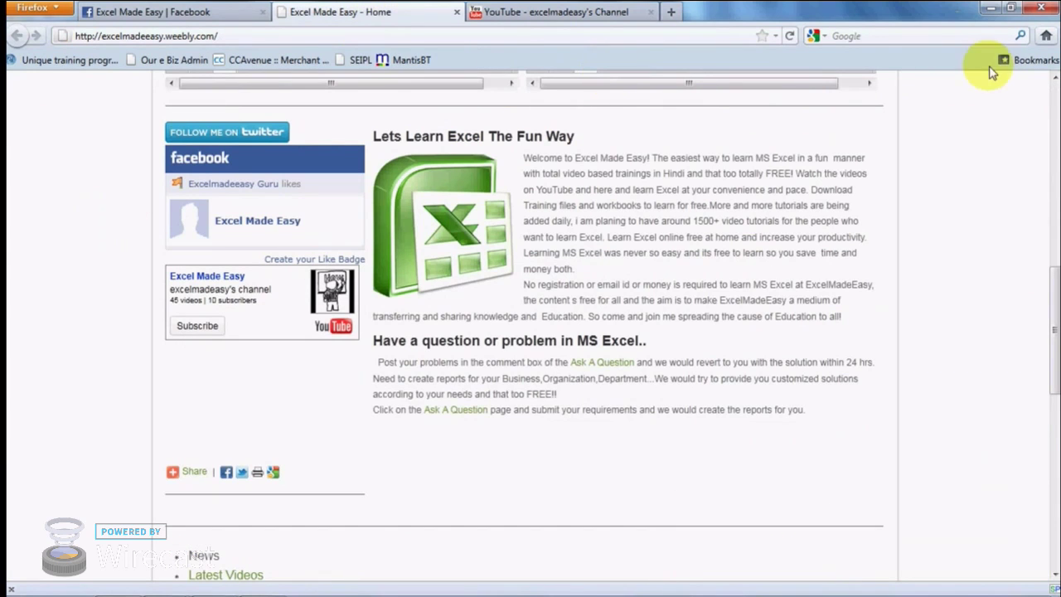
Show the website's home page together with its YouTube channel and Facebook page, and switch back to Excel.
drag(1051, 307, 1050, 166)
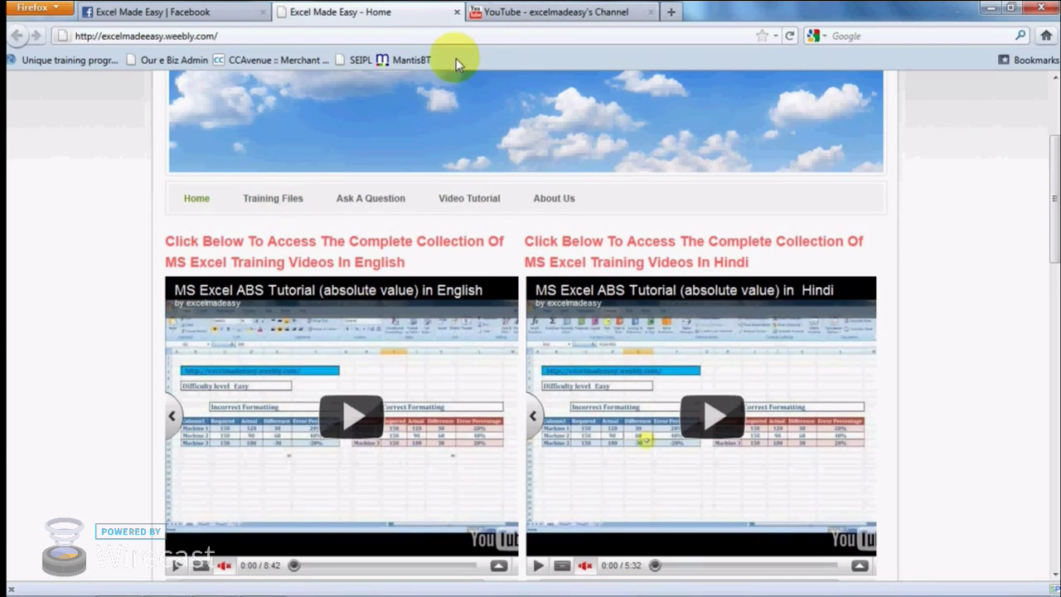
click(543, 13)
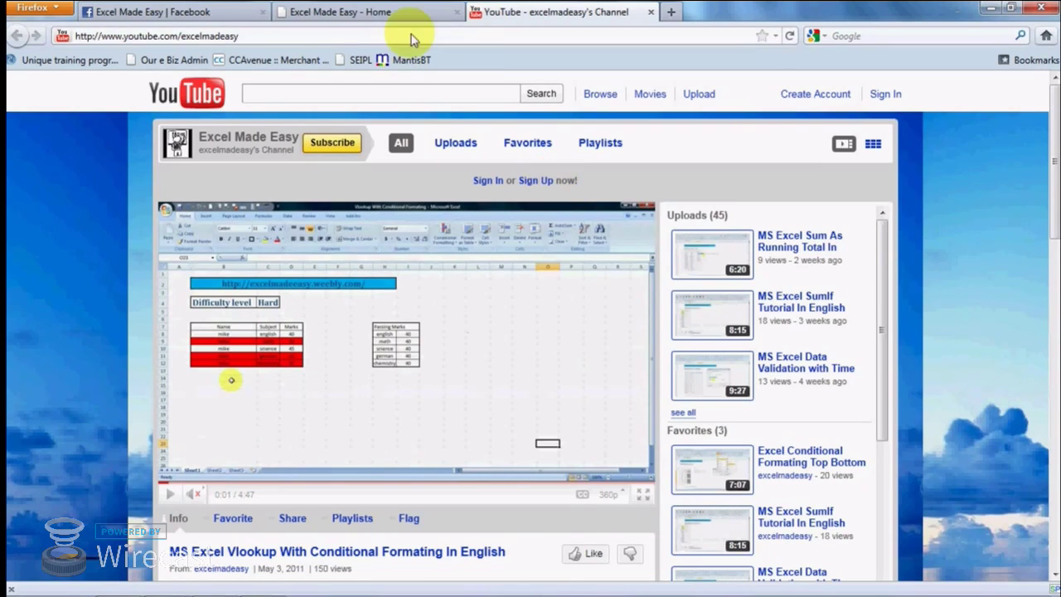
click(391, 14)
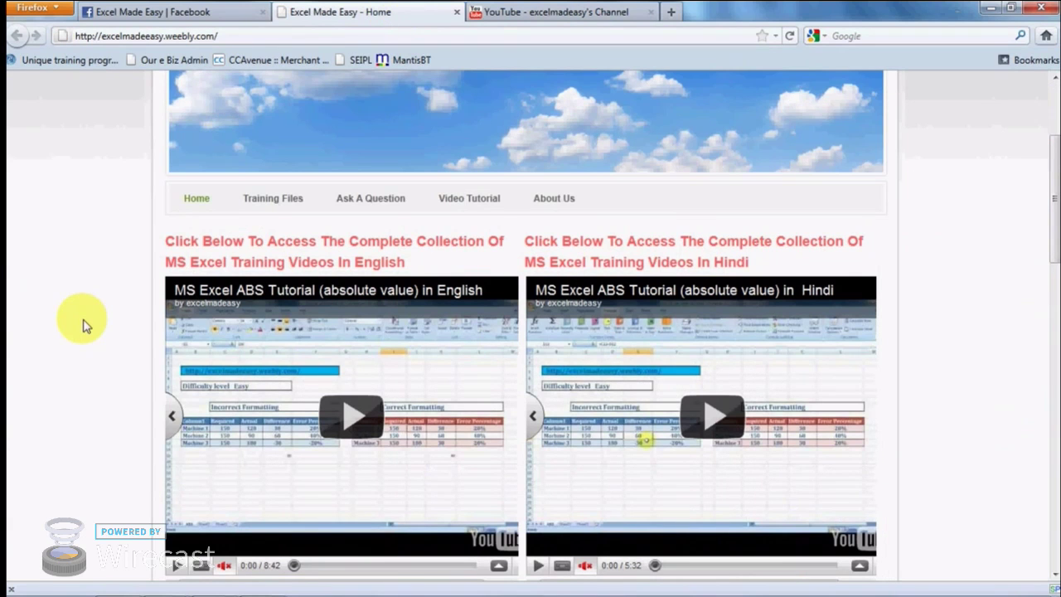
scroll(83, 325, down, 5)
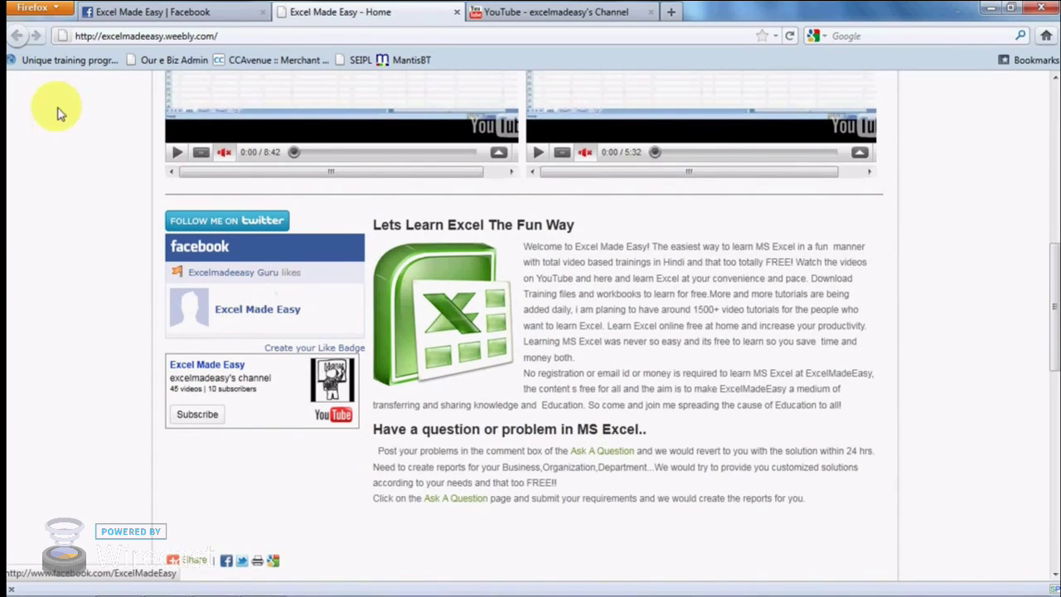
click(116, 11)
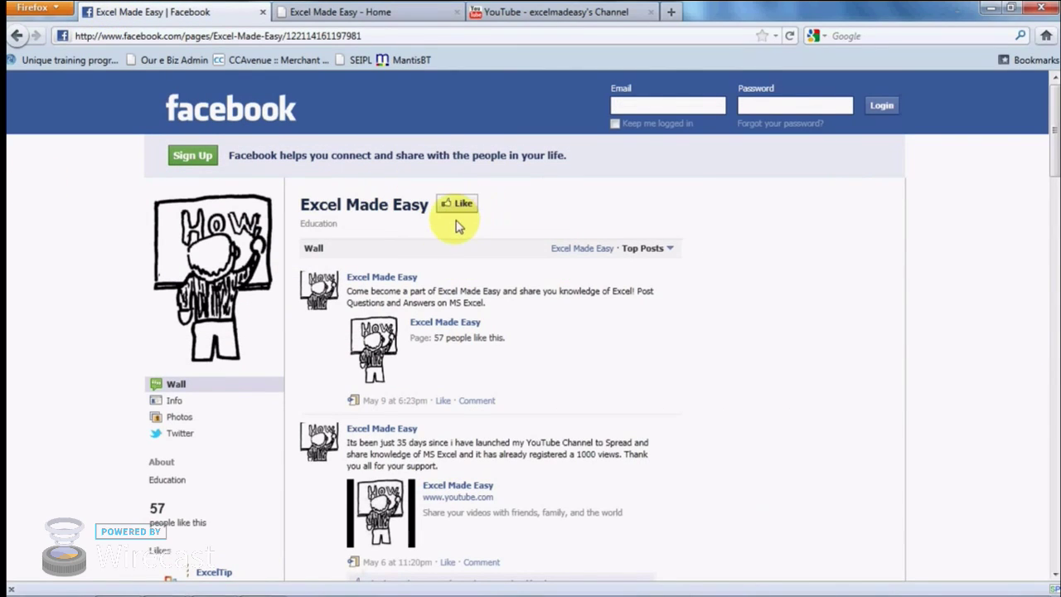
click(417, 13)
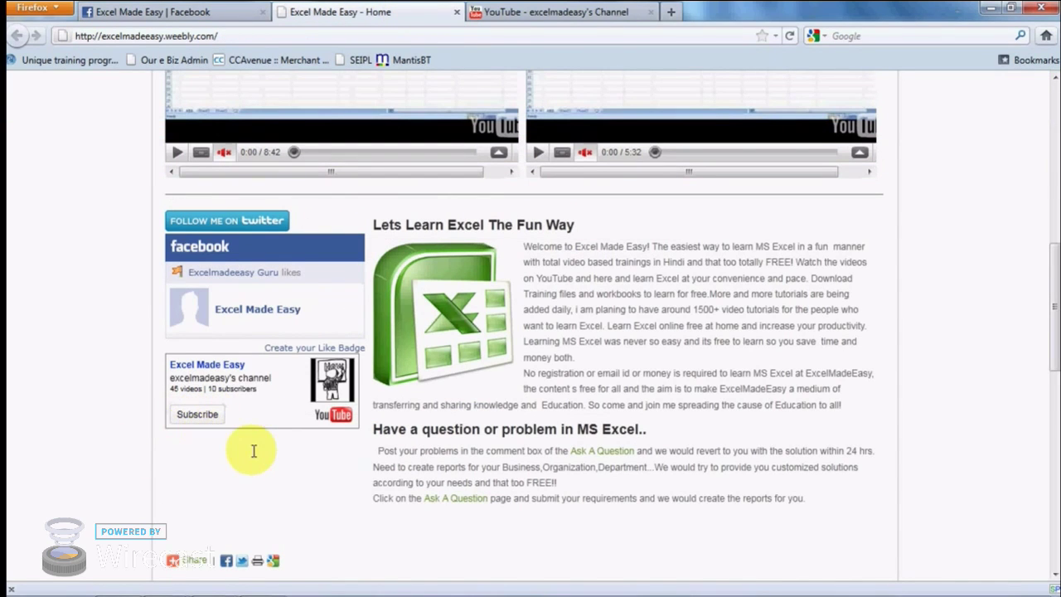
key(alt+Tab)
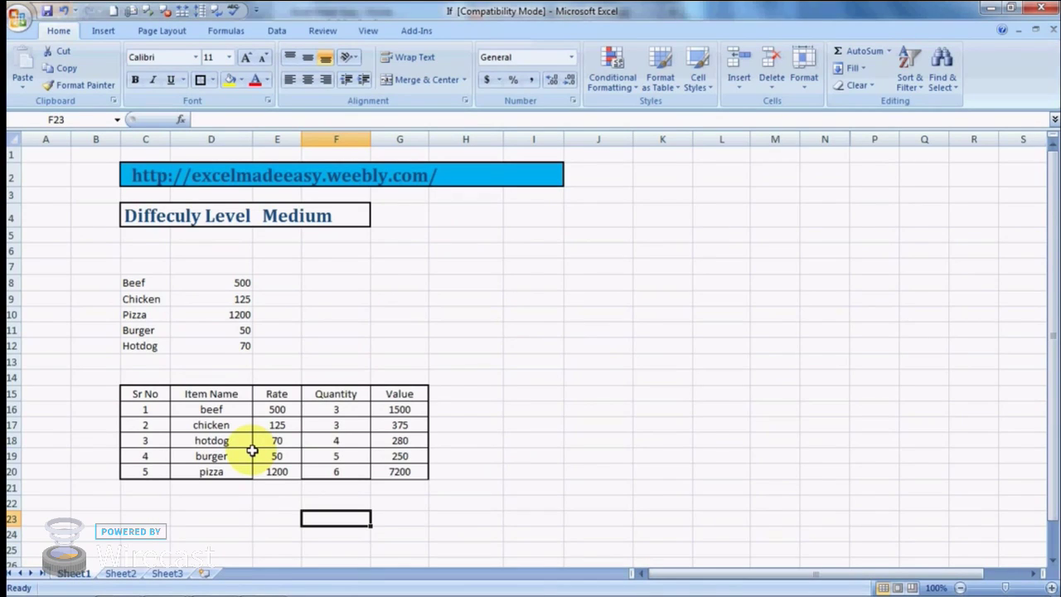
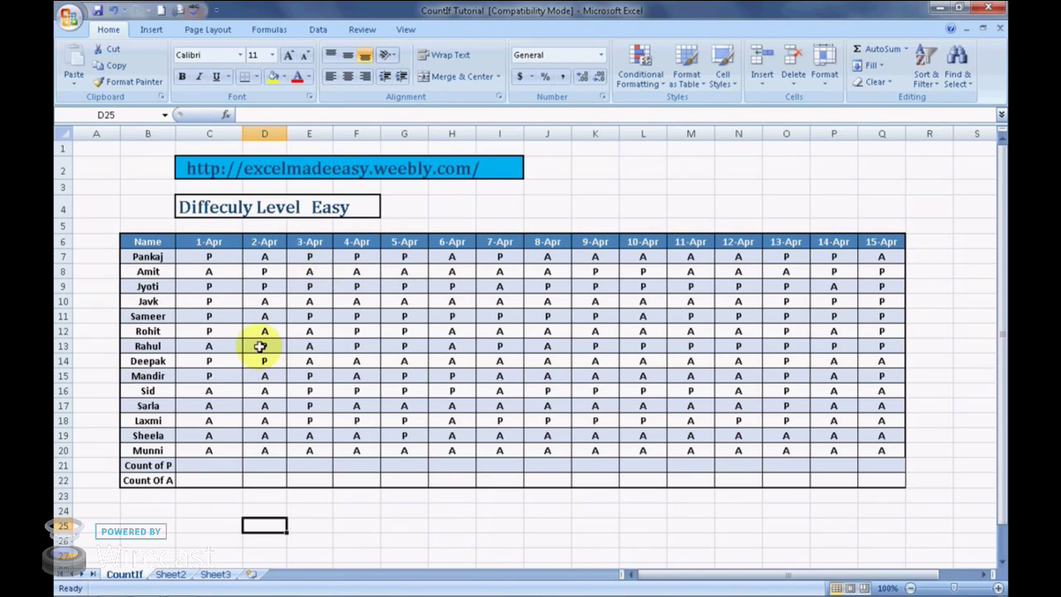
click(207, 464)
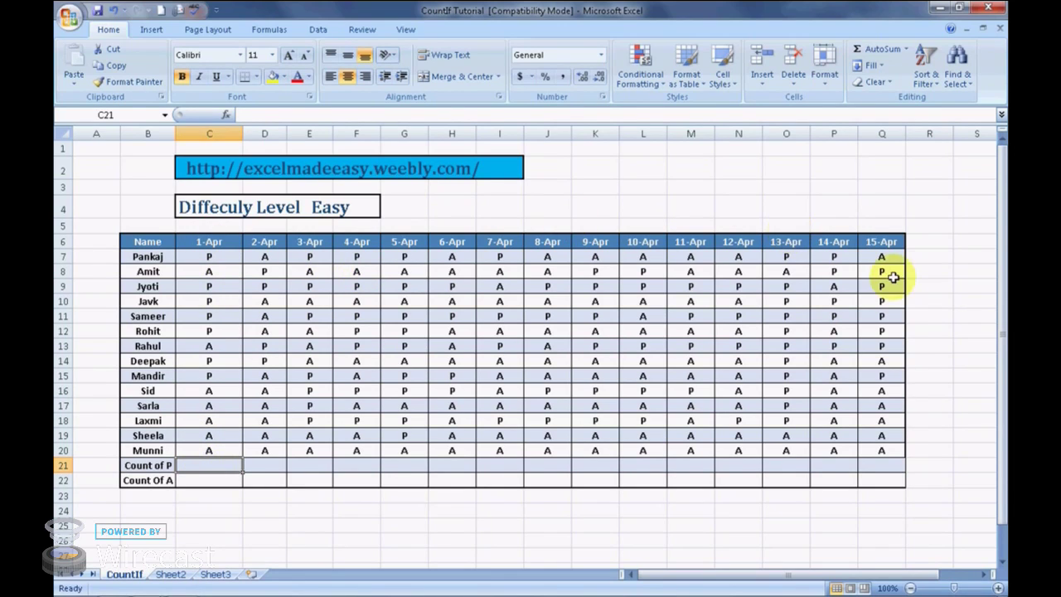
click(928, 256)
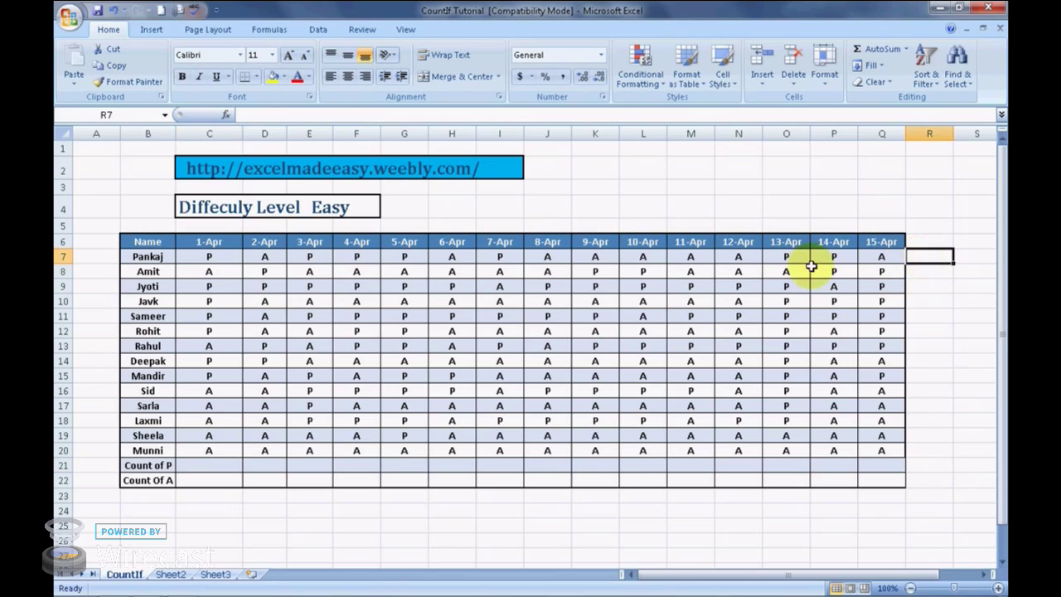
Start a COUNTIF formula in C21, the Count of P cell for 1-Apr.
click(209, 462)
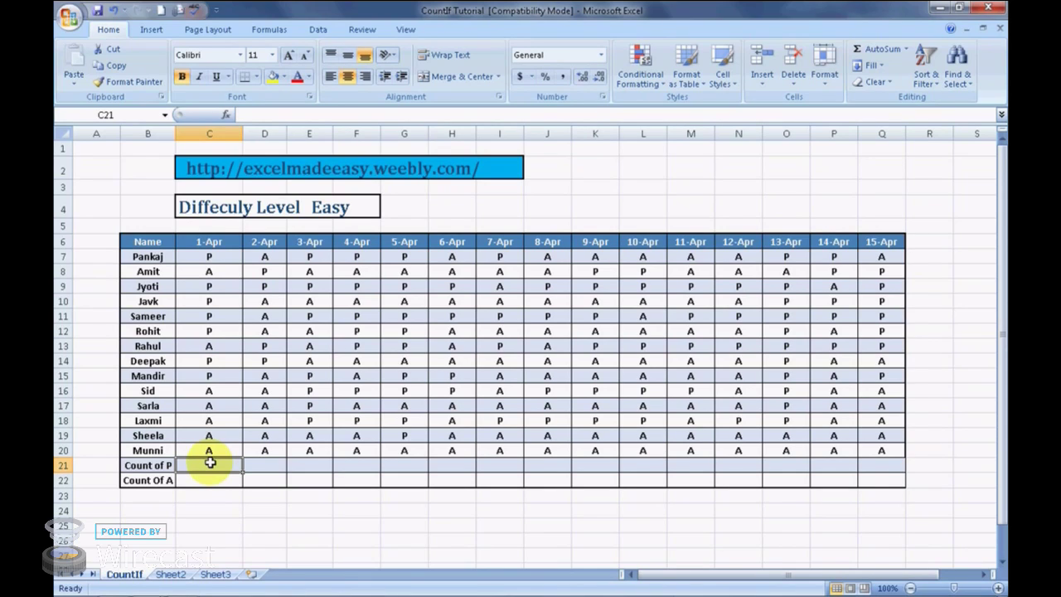
click(276, 31)
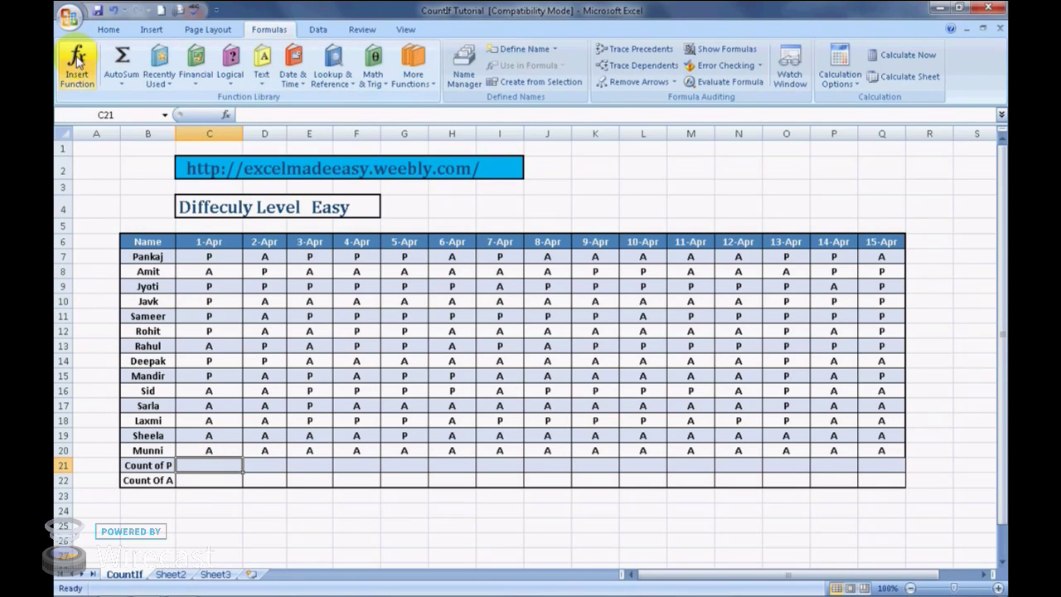
click(109, 31)
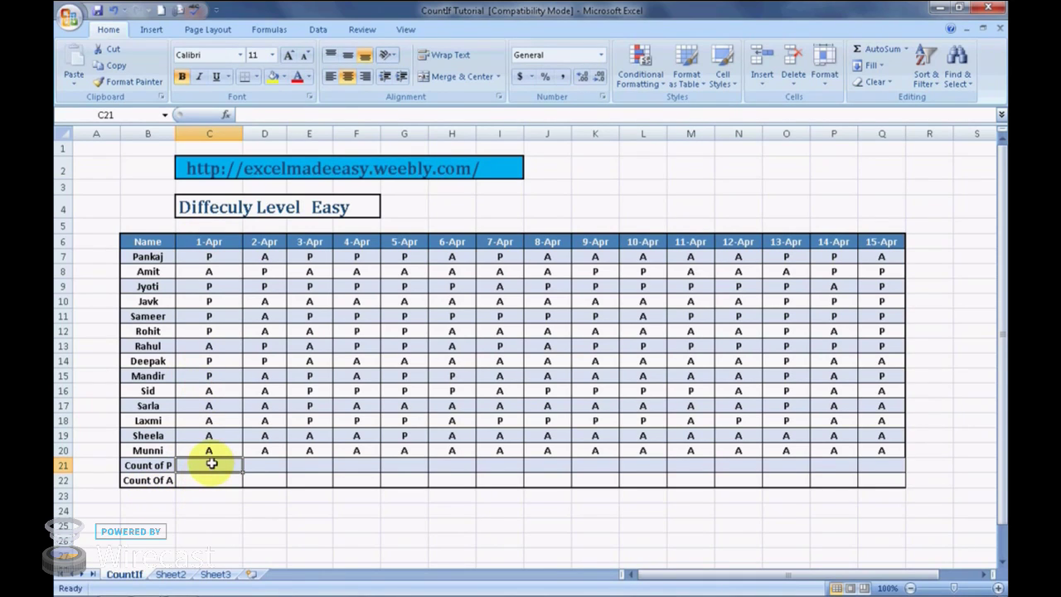
text(=)
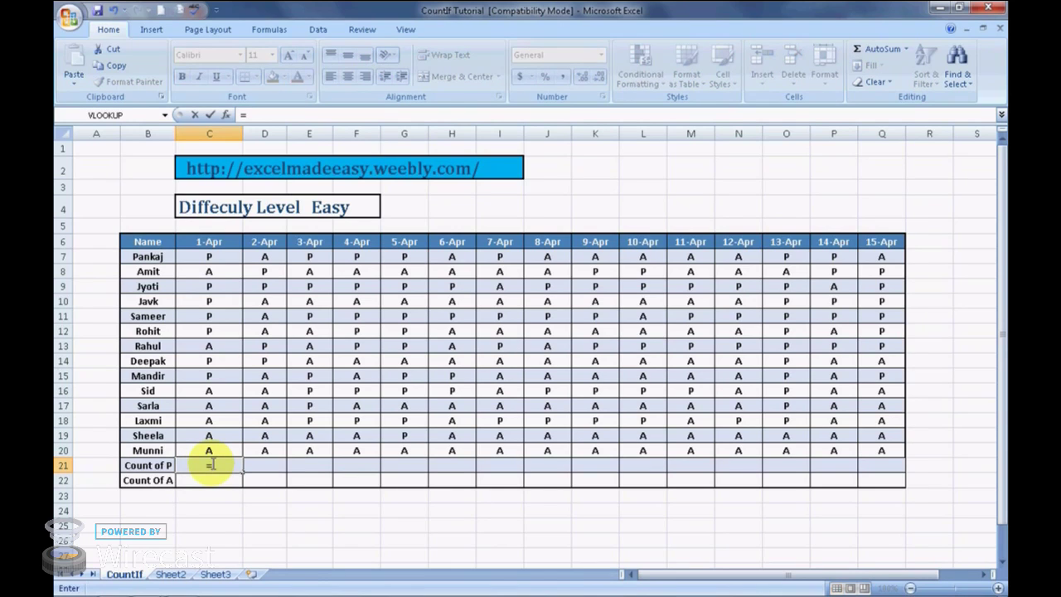
text(coun)
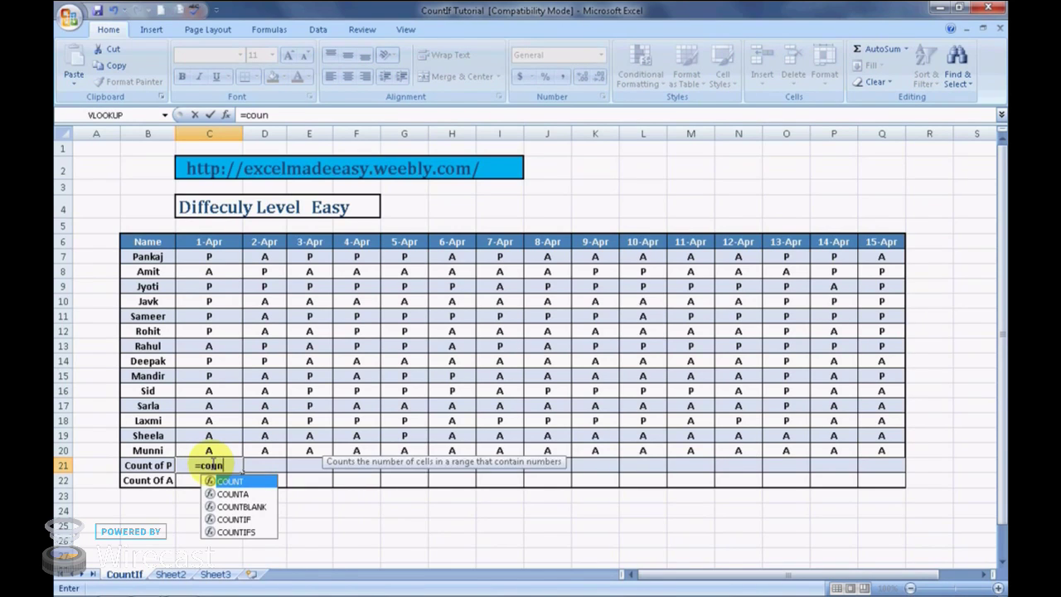
text(tif)
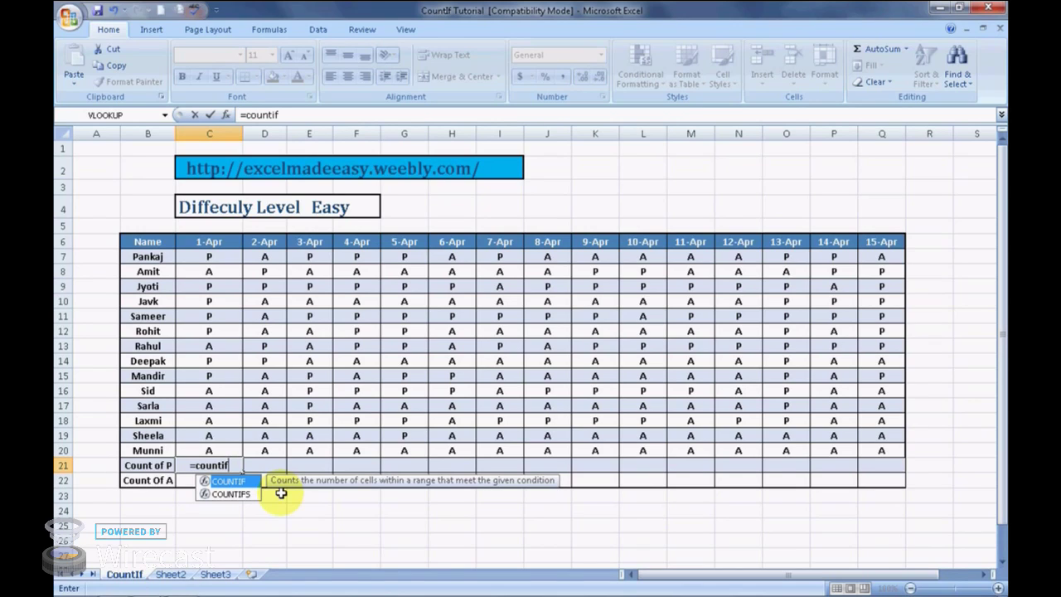
text(()
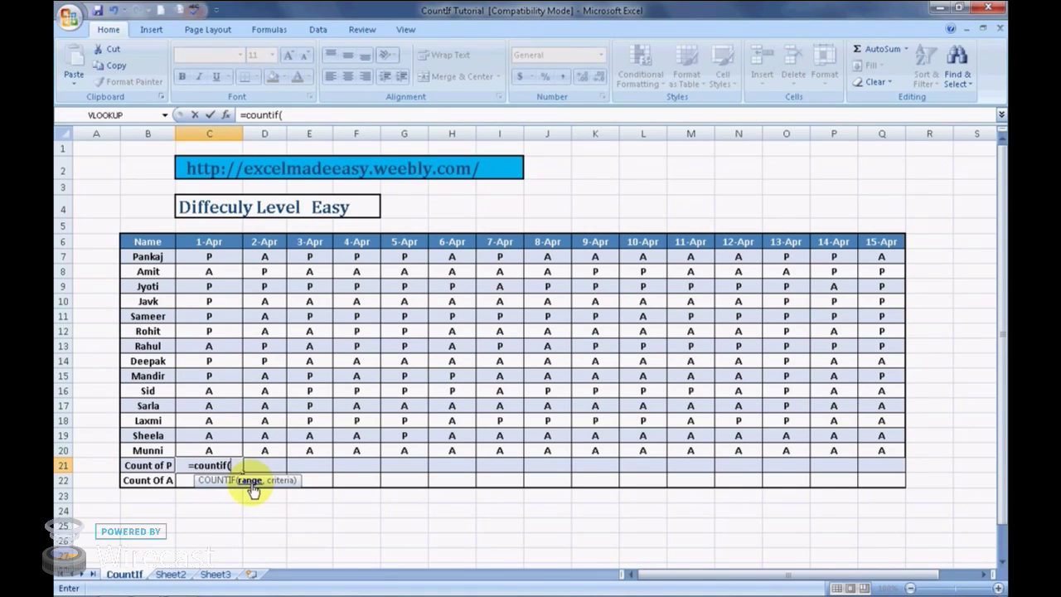
Select the 1-Apr attendance cells C7:C20 as the COUNTIF range.
click(211, 258)
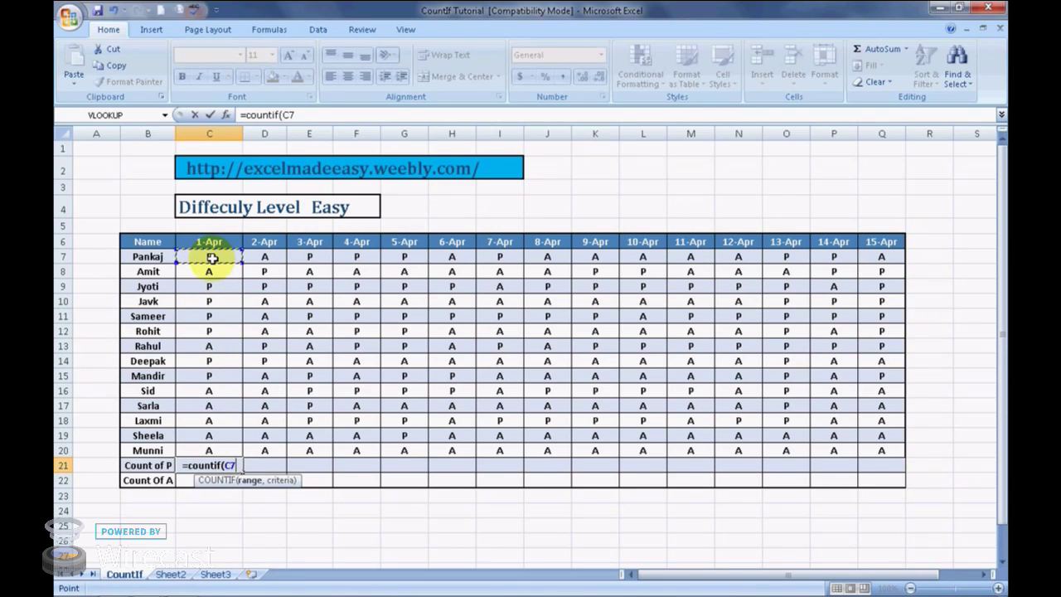
key(shift+Down)
key(shift+Down)
key(shift+Down)
key(shift+Down)
key(shift+Down)
key(shift+Down)
key(shift+Down)
key(shift+Down)
key(shift+Down)
key(shift+Down)
key(shift+Down)
key(shift+Down)
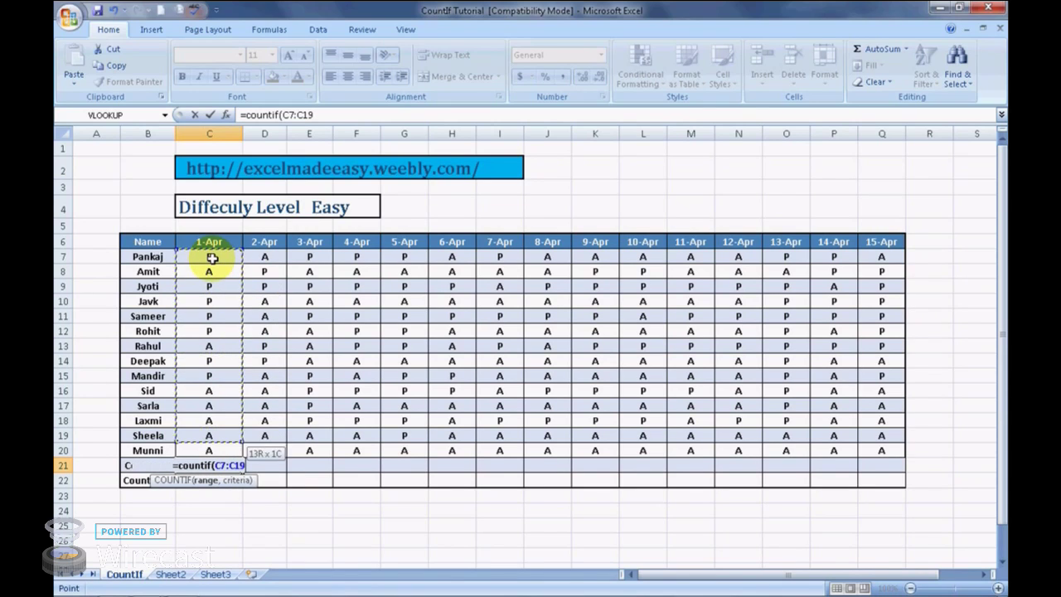
key(shift+Down)
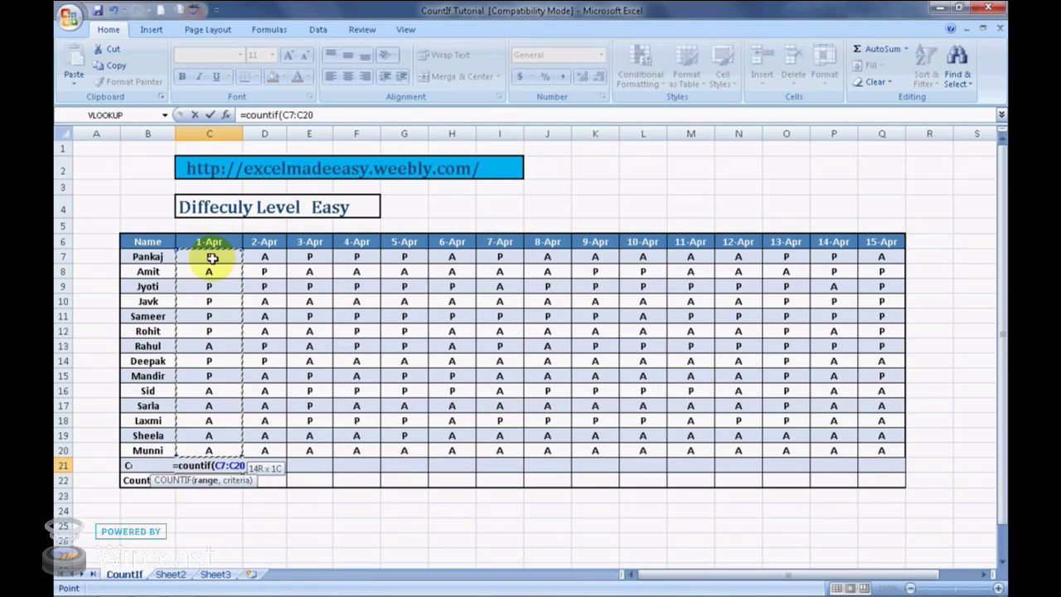
Reselect C7:C20 as the range and complete the C21 formula as =countif(C7:C20,"p").
click(212, 259)
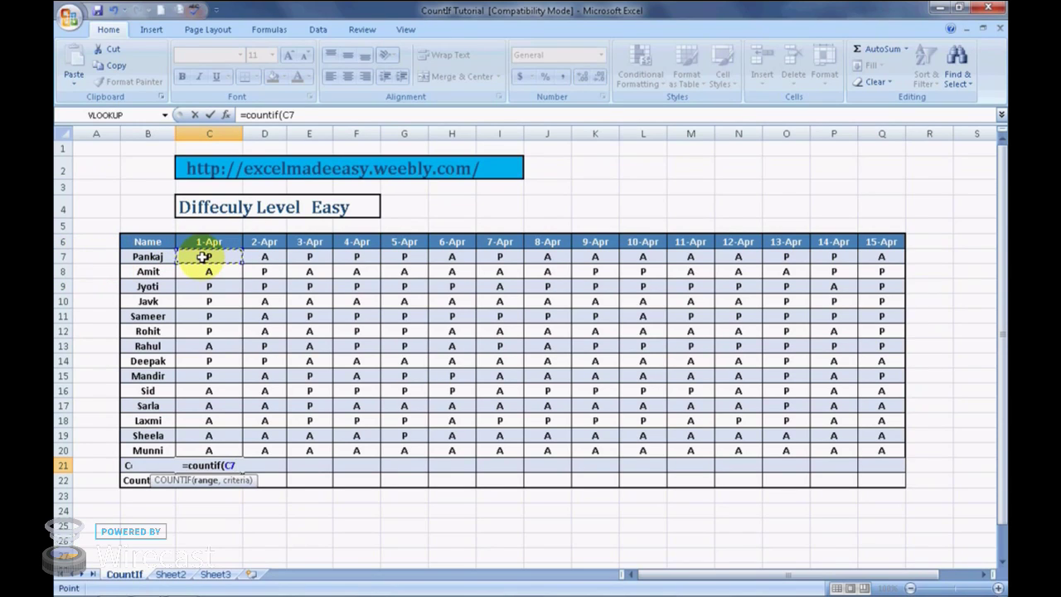
drag(202, 258, 209, 450)
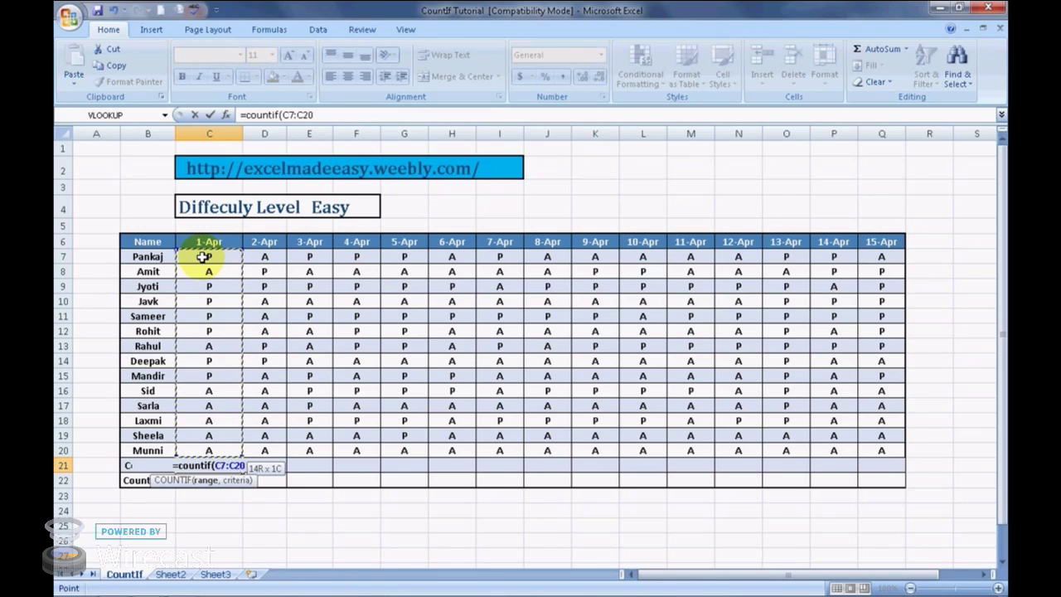
text(,)
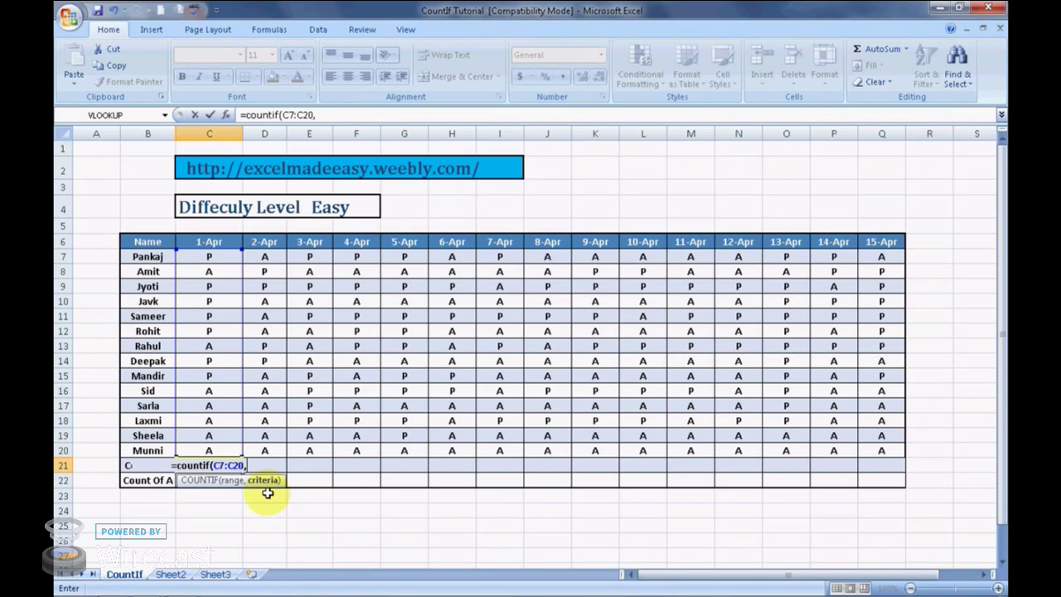
text(")
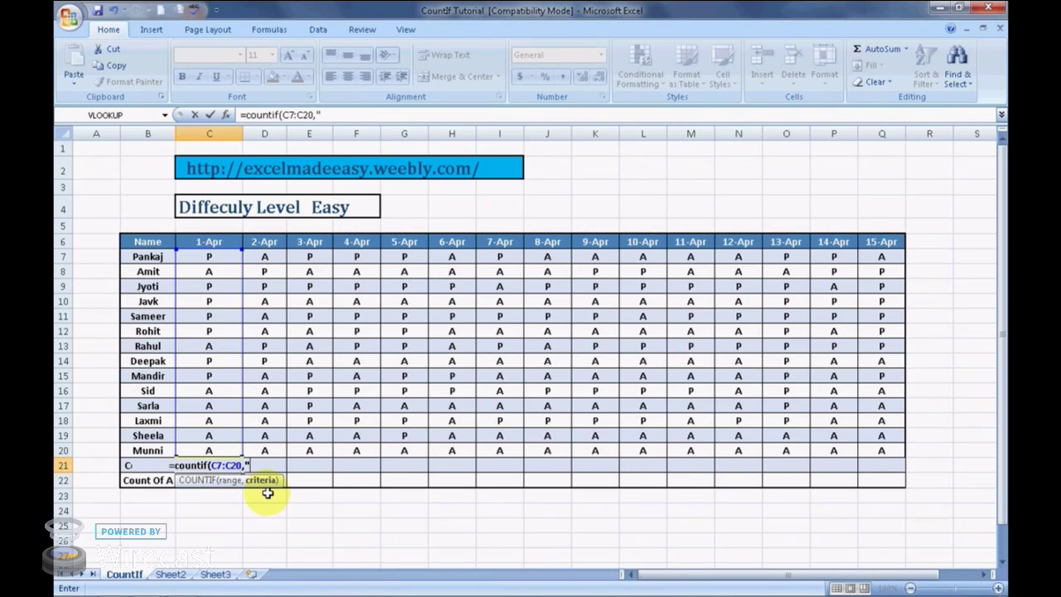
text(p")
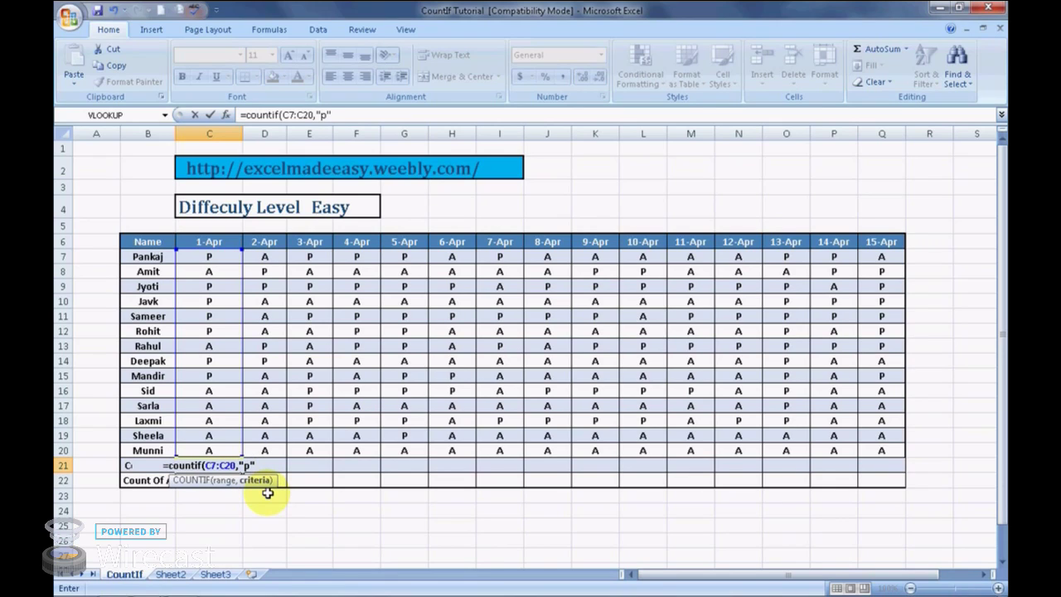
text())
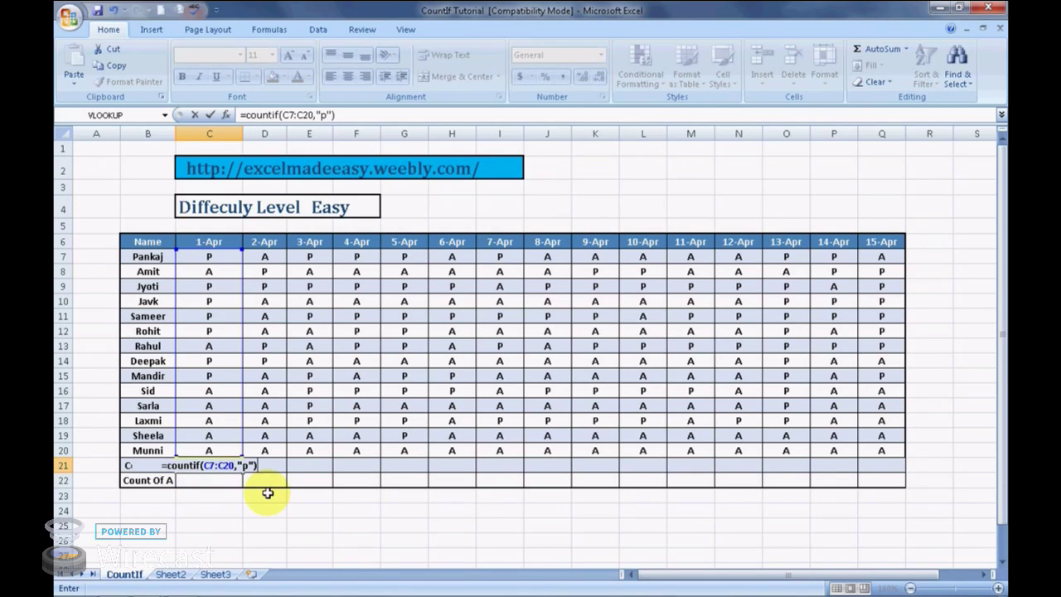
key(Return)
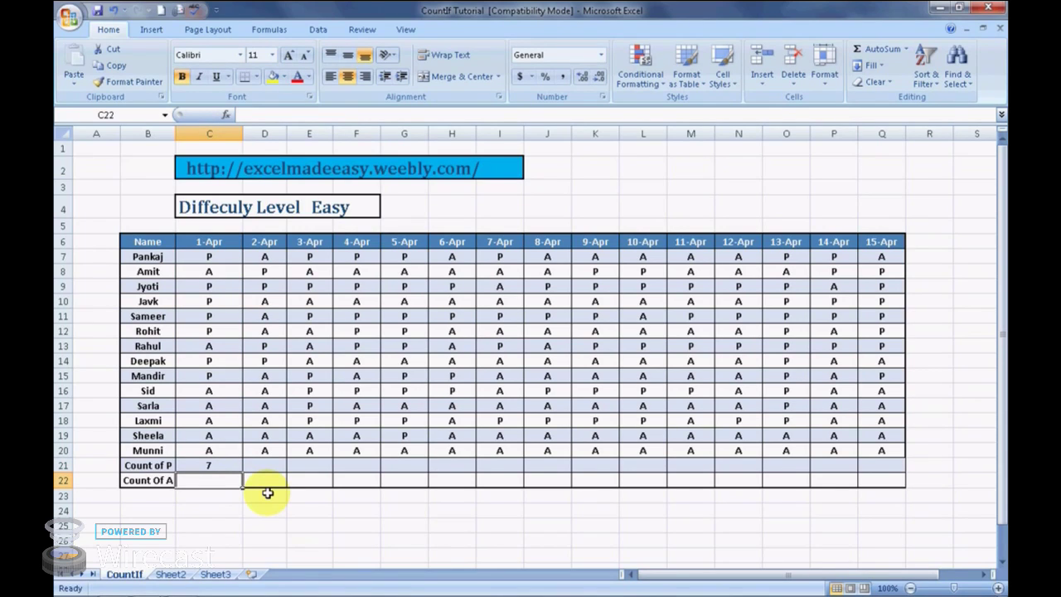
Start a COUNTIF formula in C22, the Count Of A cell for 1-Apr, using C7:C20 as its range.
text(=)
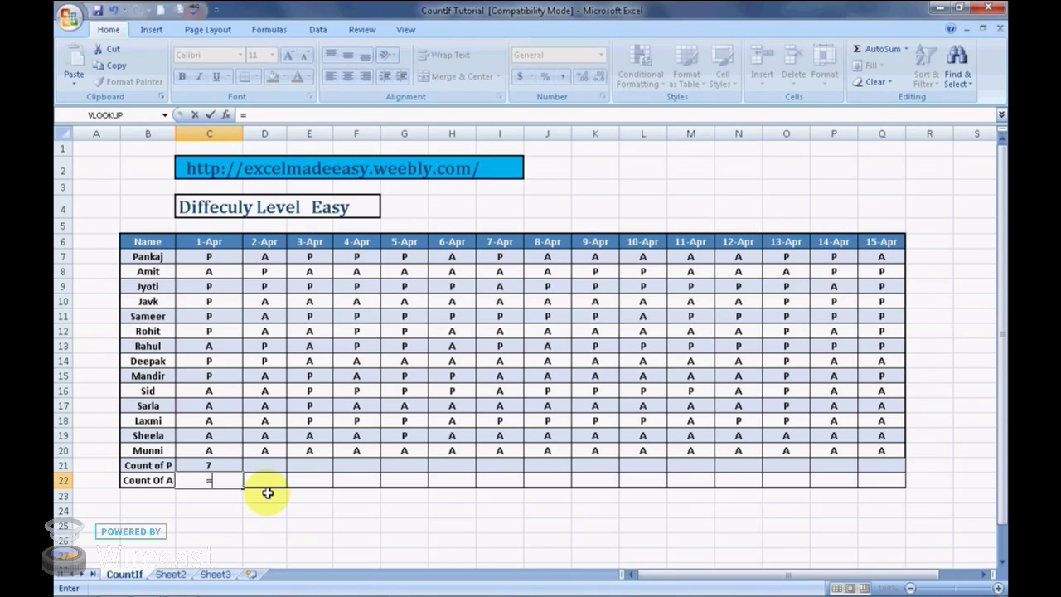
text(count)
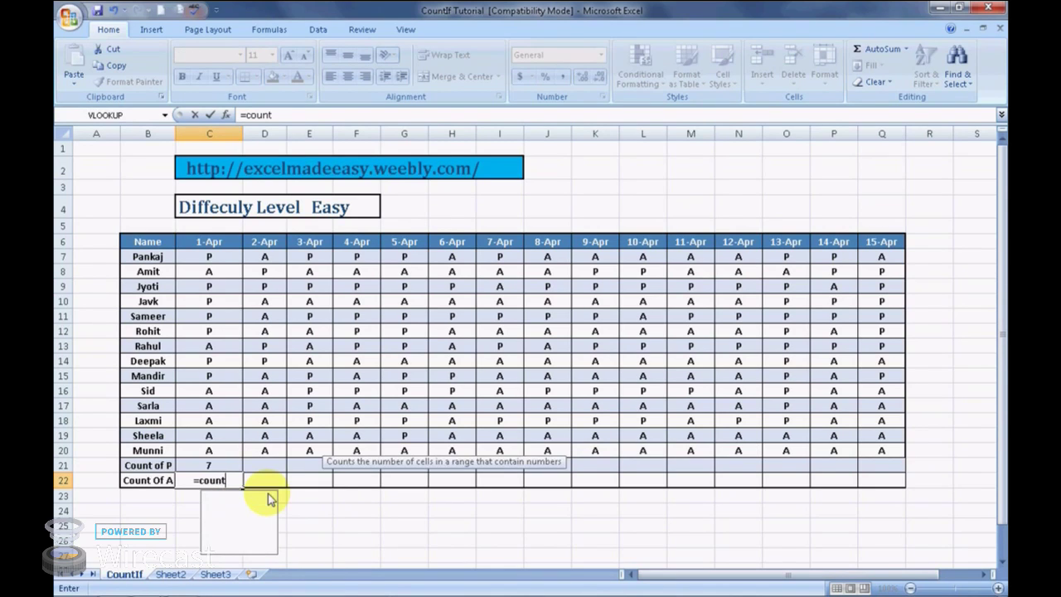
text(if)
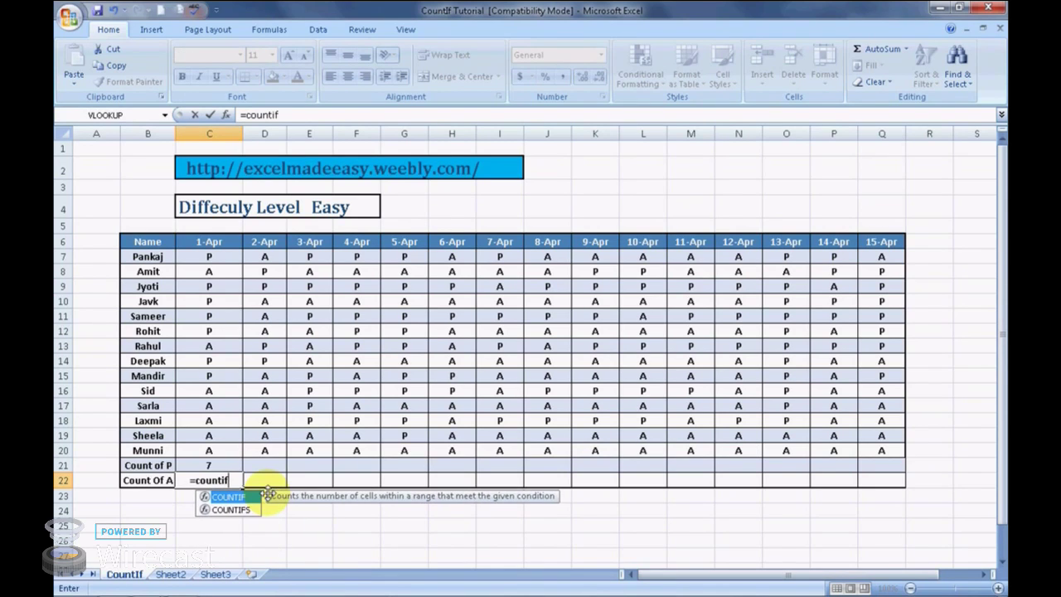
text(()
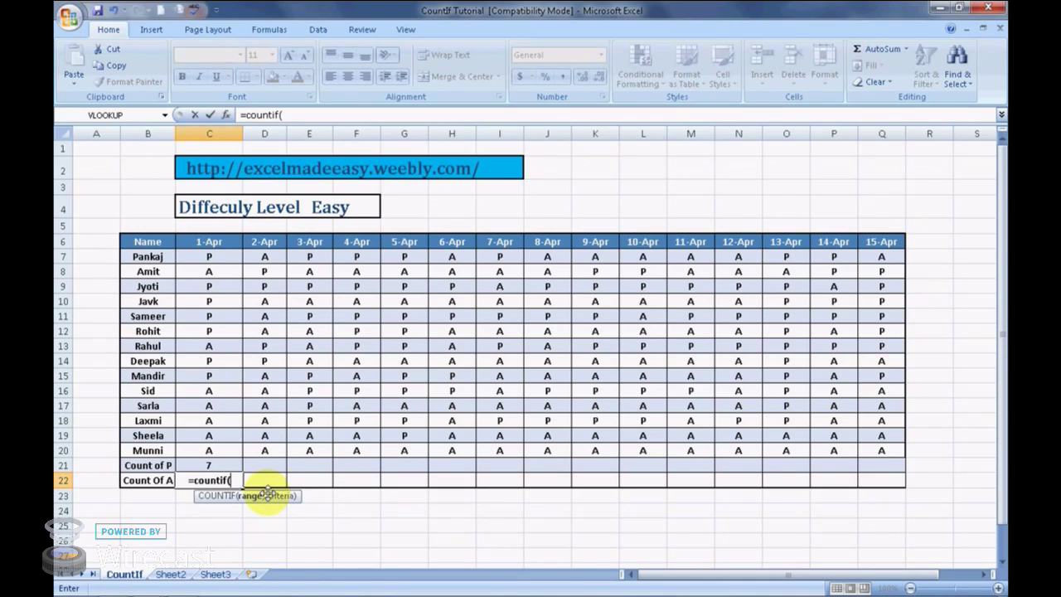
key(Up)
key(Up)
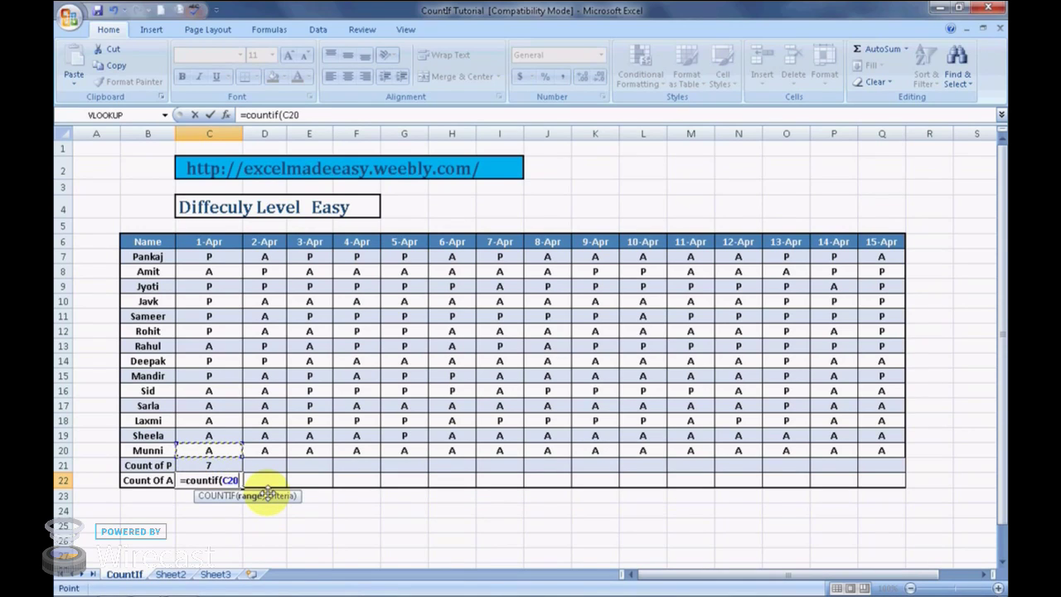
key(shift+Up)
key(shift+Up)
key(shift+Up)
key(shift+Up)
key(shift+Up)
key(shift+Up)
key(shift+Up)
key(shift+Up)
key(shift+Up)
key(shift+Up)
key(shift+Up)
key(shift+Up)
key(shift+Up)
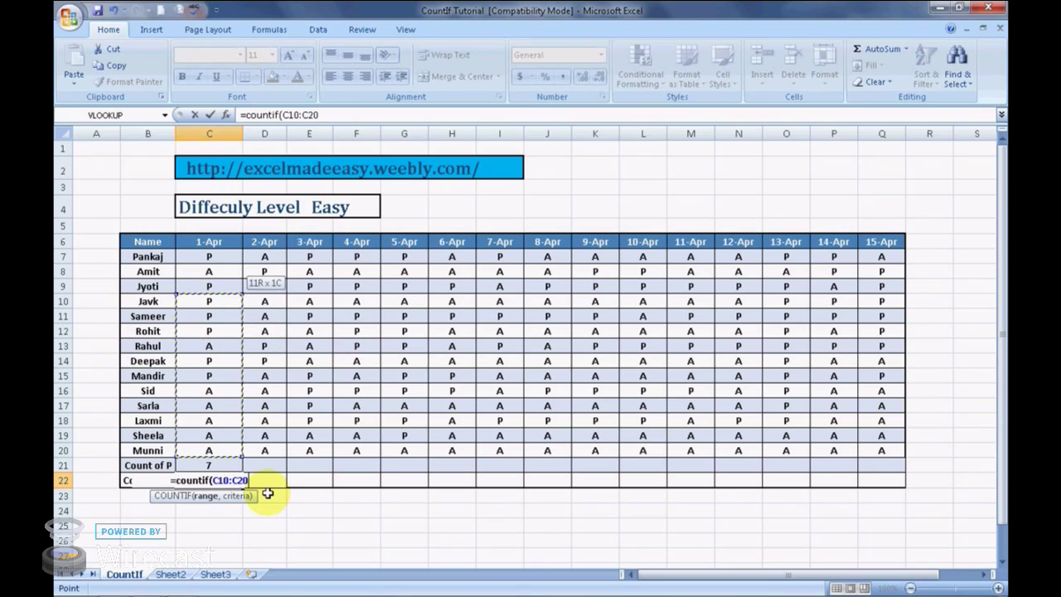
Add "a" as the criterion and complete the C22 formula as =countif(C7:C20,"a").
text(,)
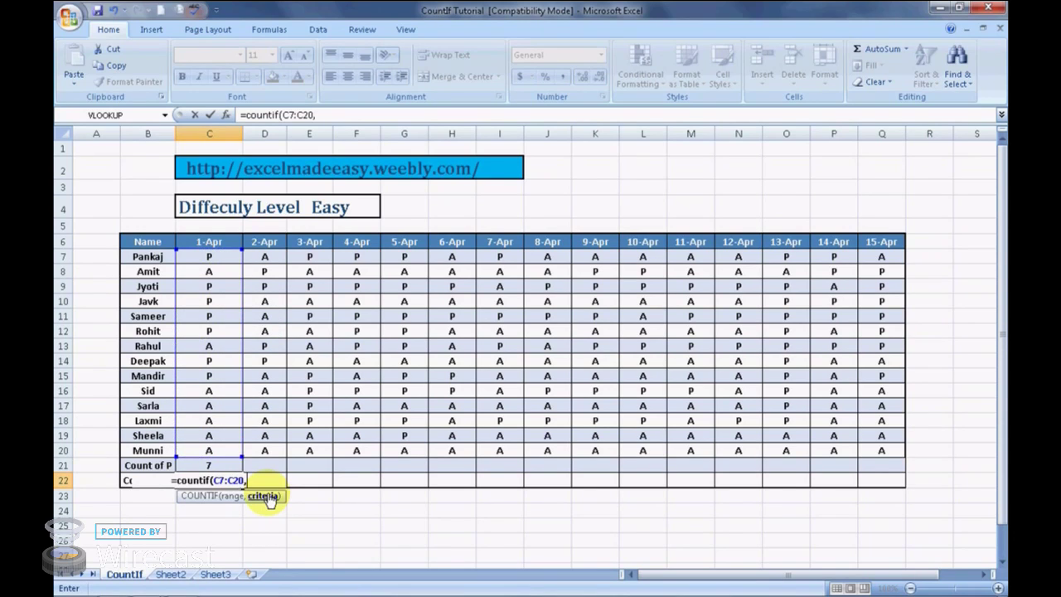
text(")
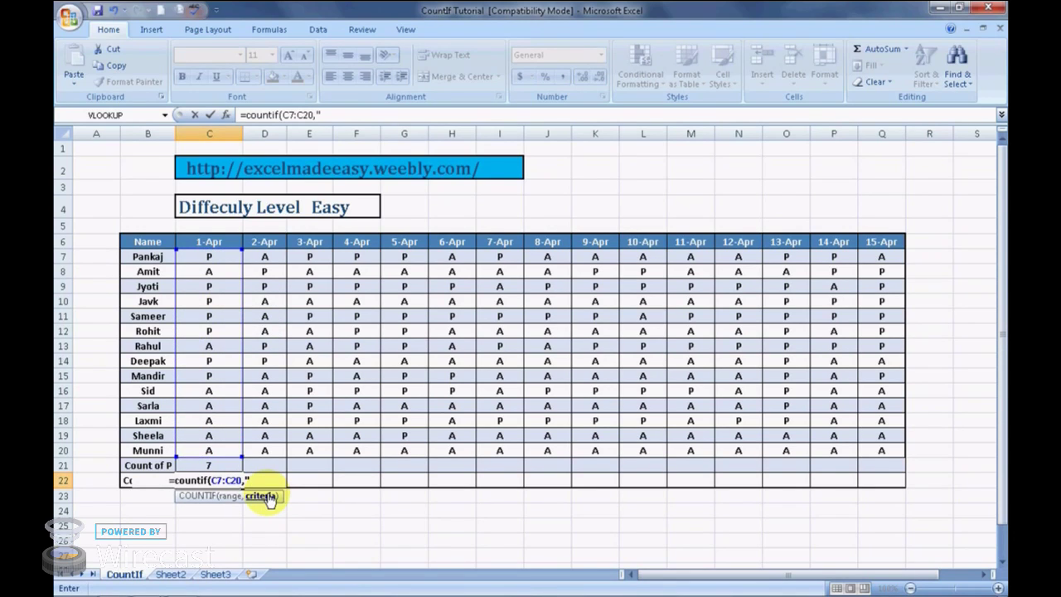
text(a")
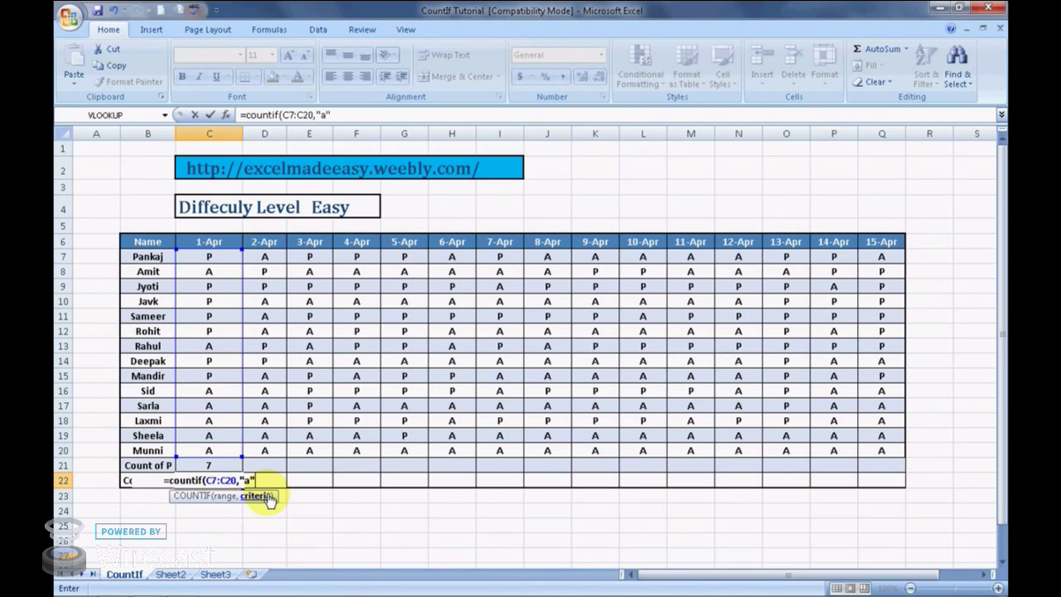
text())
key(Return)
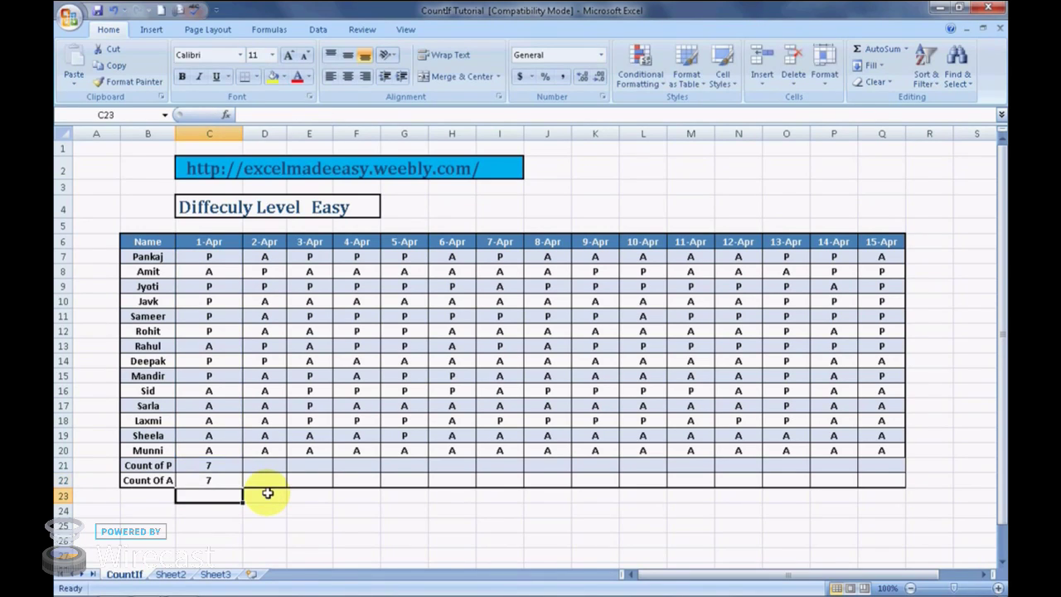
Compare the COUNTIF formulas in C21 and C22, the two count cells for 1-Apr.
key(Up)
key(Up)
key(Down)
key(Up)
key(Right)
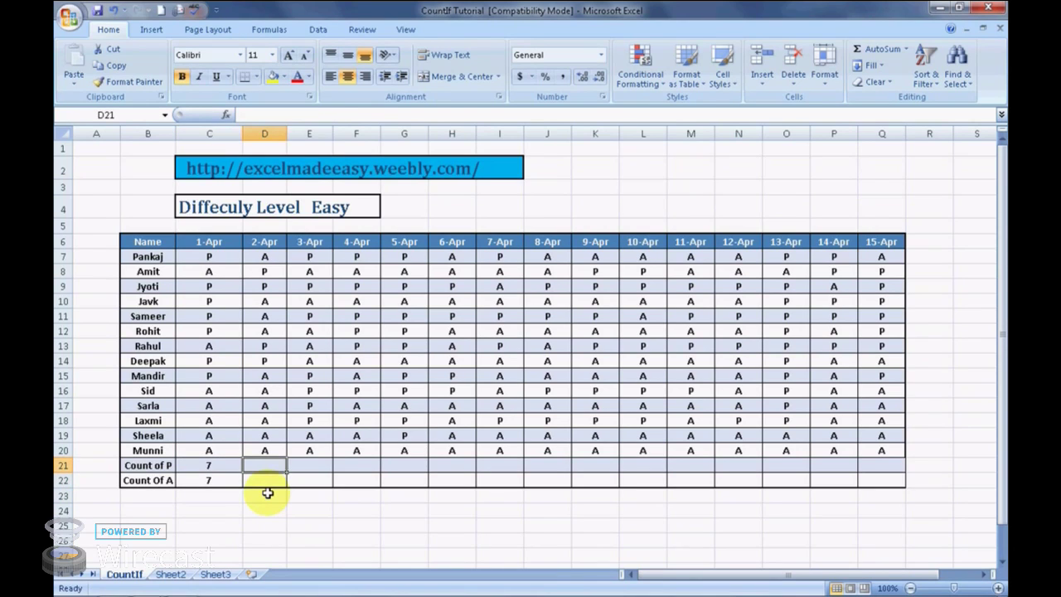
key(Left)
key(Down)
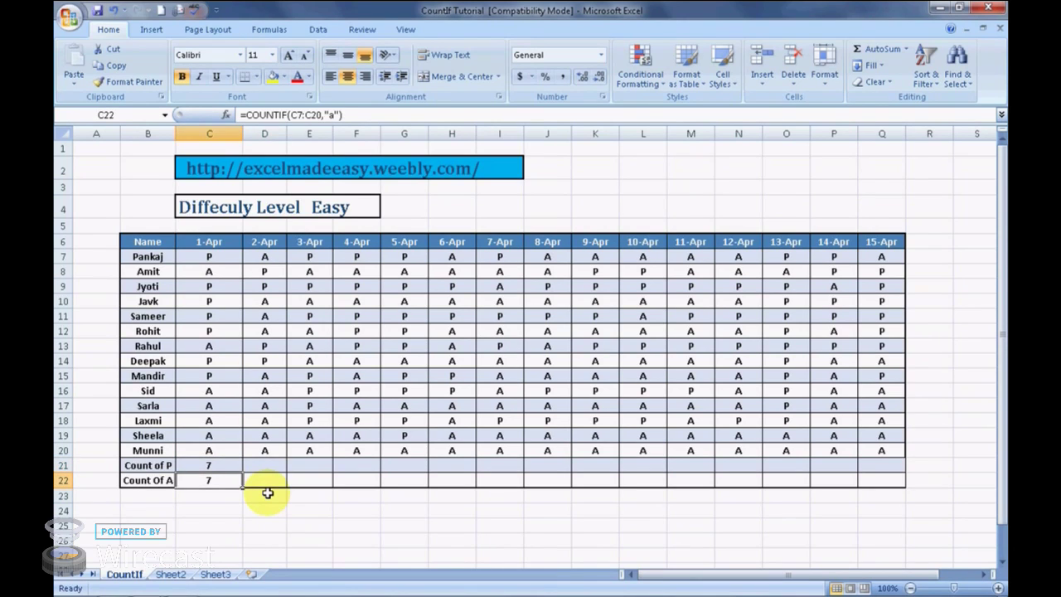
key(Up)
key(Right)
key(Left)
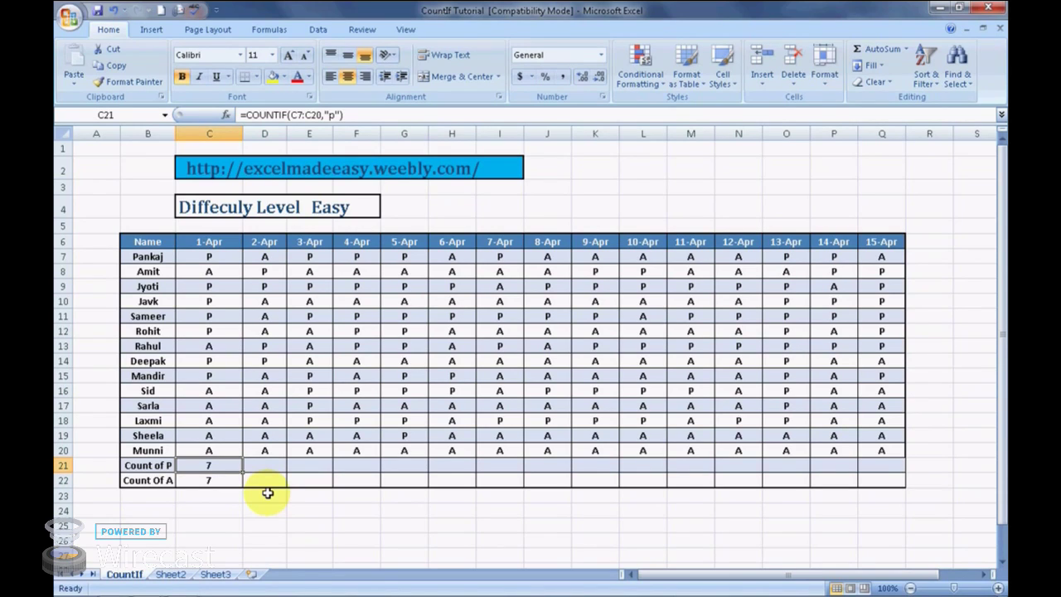
Copy the Count of P formula from C21 to D21:Q21, covering 2-Apr through 15-Apr.
key(ctrl+c)
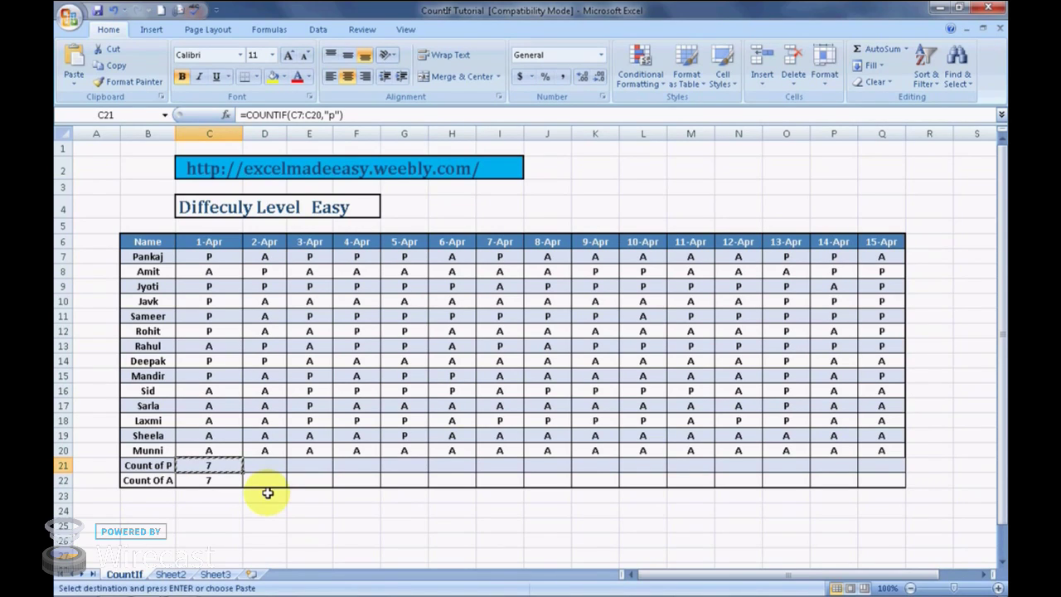
key(Right)
key(Left)
key(Right)
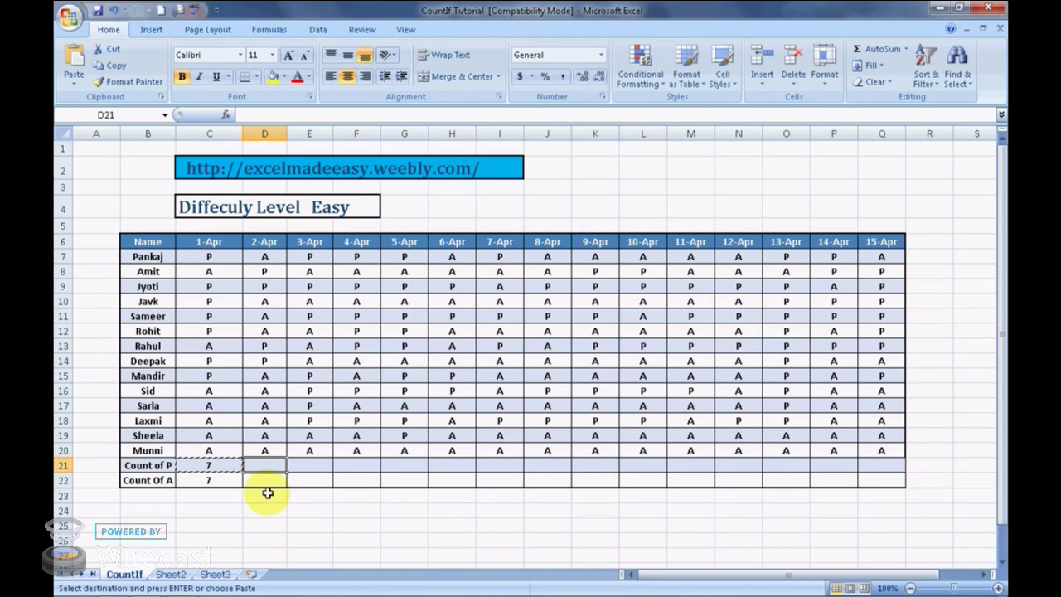
key(shift+Right)
key(shift+Right)
key(shift+Right)
key(shift+Right)
key(shift+Right)
key(shift+Right)
key(shift+Right)
key(shift+Right)
key(shift+Right)
key(shift+Right)
key(shift+Right)
key(shift+Right)
key(shift+Right)
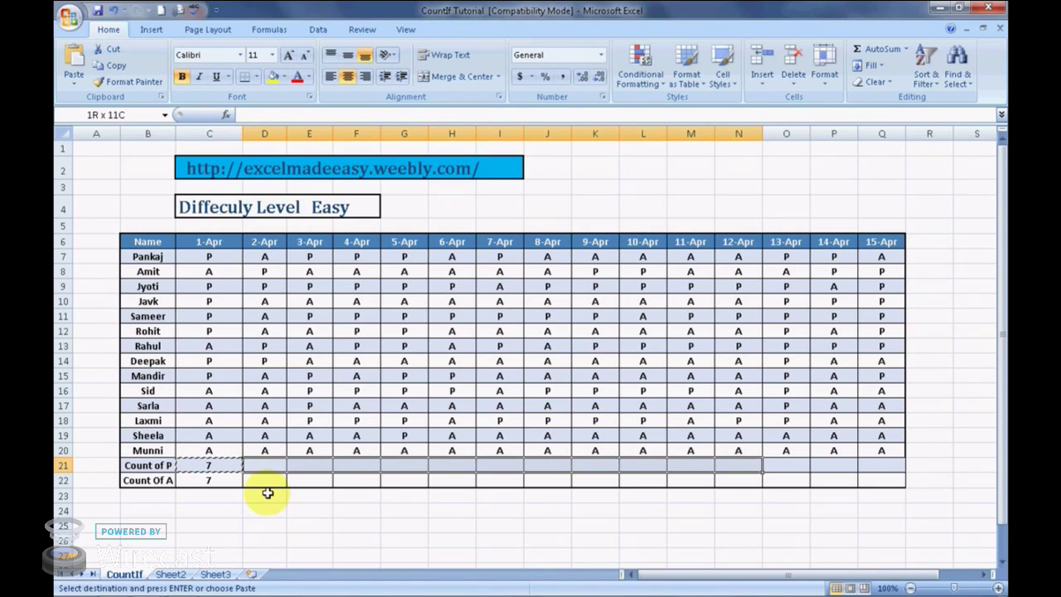
key(ctrl+v)
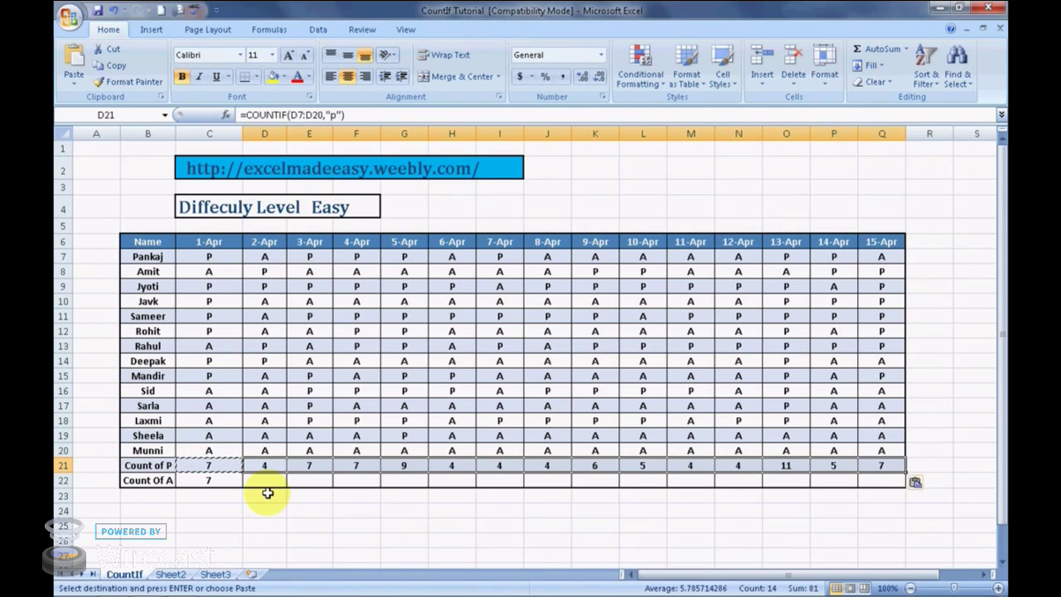
key(Escape)
Examine the copied COUNTIF formulas across the Count of P row.
key(Right)
key(Right)
key(Right)
key(Right)
key(Right)
key(Right)
key(Right)
key(Right)
key(Right)
key(Right)
key(Right)
key(Right)
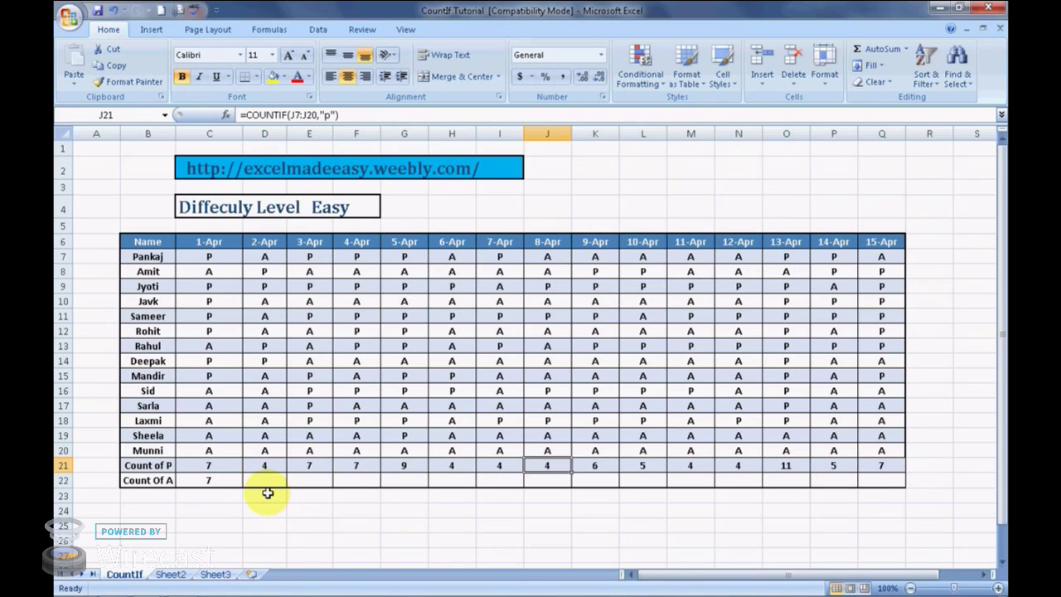
key(Left)
key(Left)
key(Left)
key(Left)
key(Left)
key(Left)
key(Left)
key(Left)
key(Left)
key(Left)
key(Left)
key(Left)
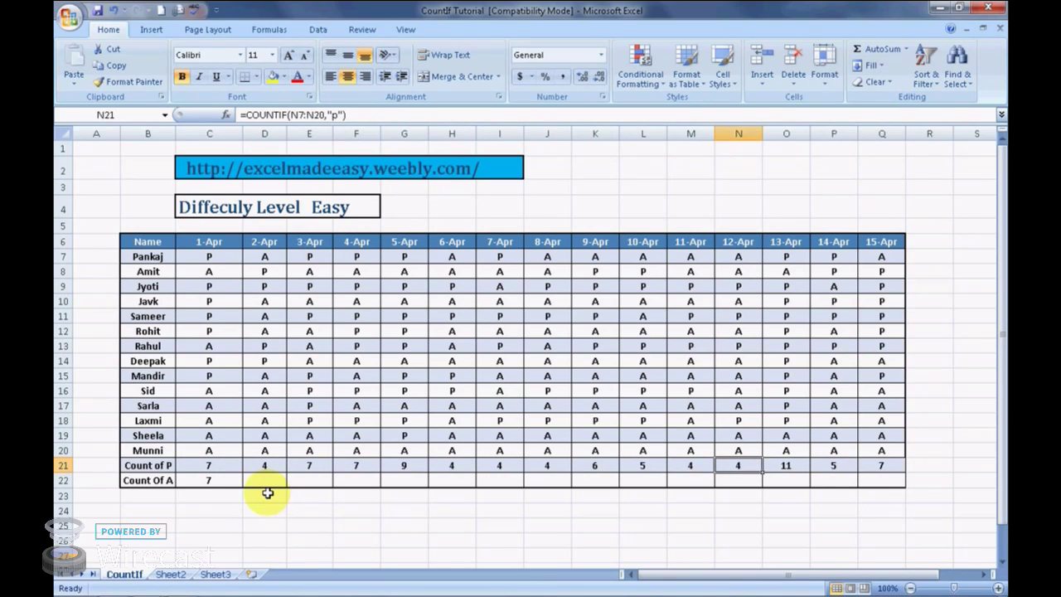
key(Down)
key(Left)
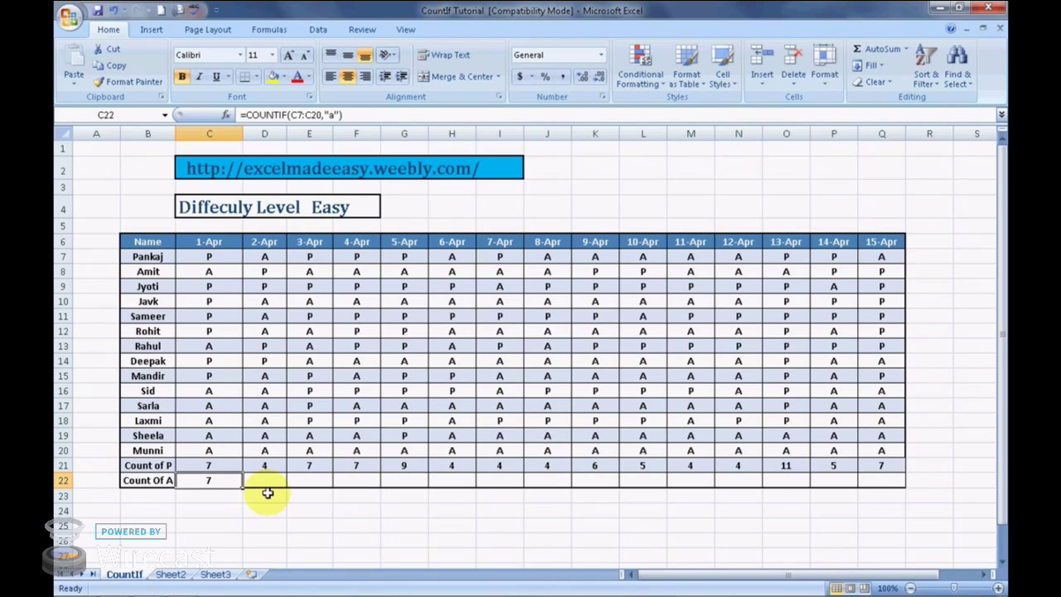
right_click(267, 494)
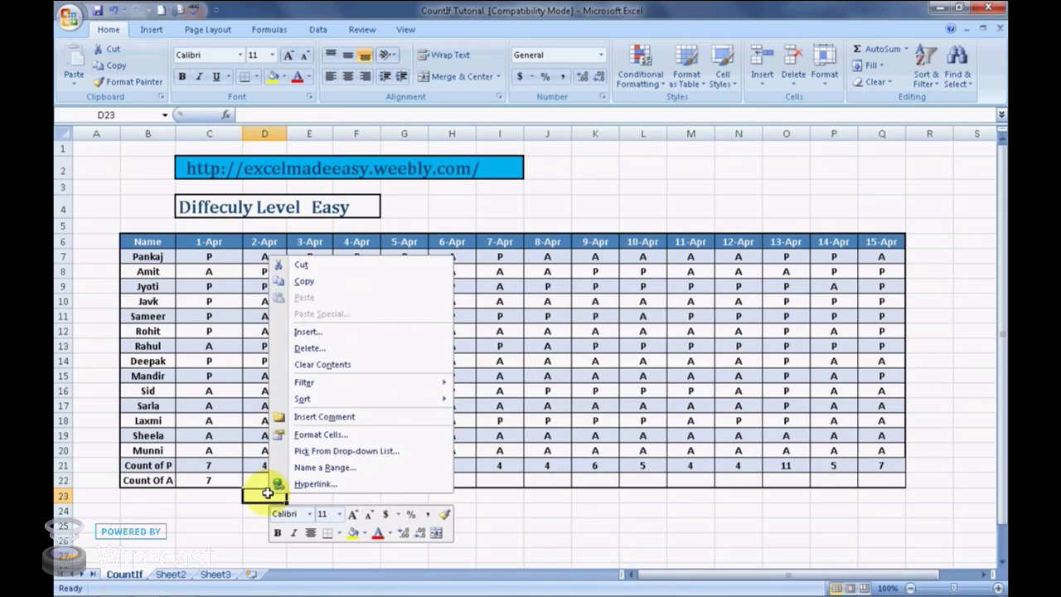
click(303, 281)
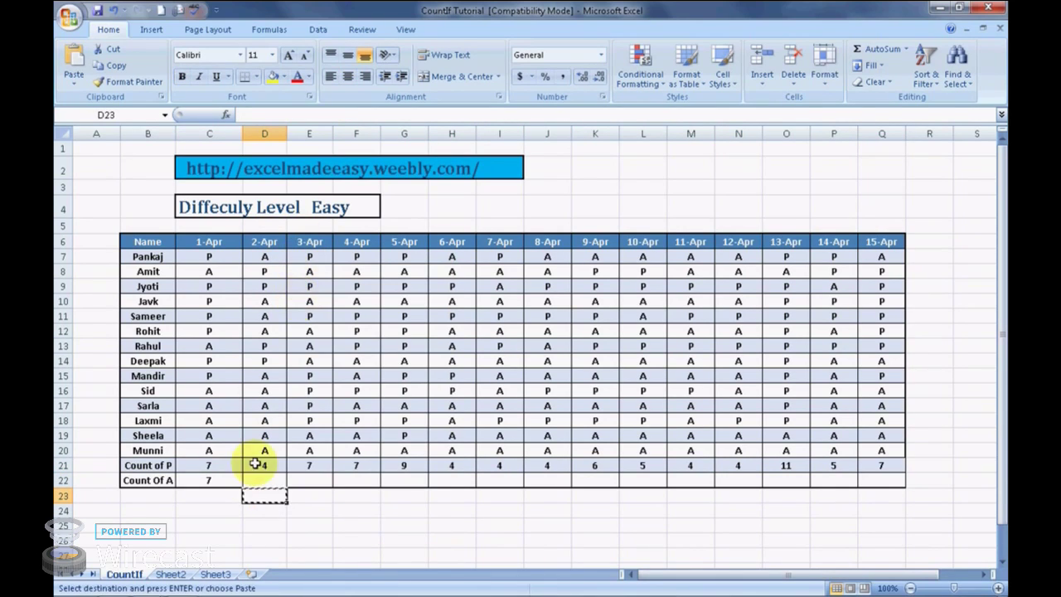
key(Escape)
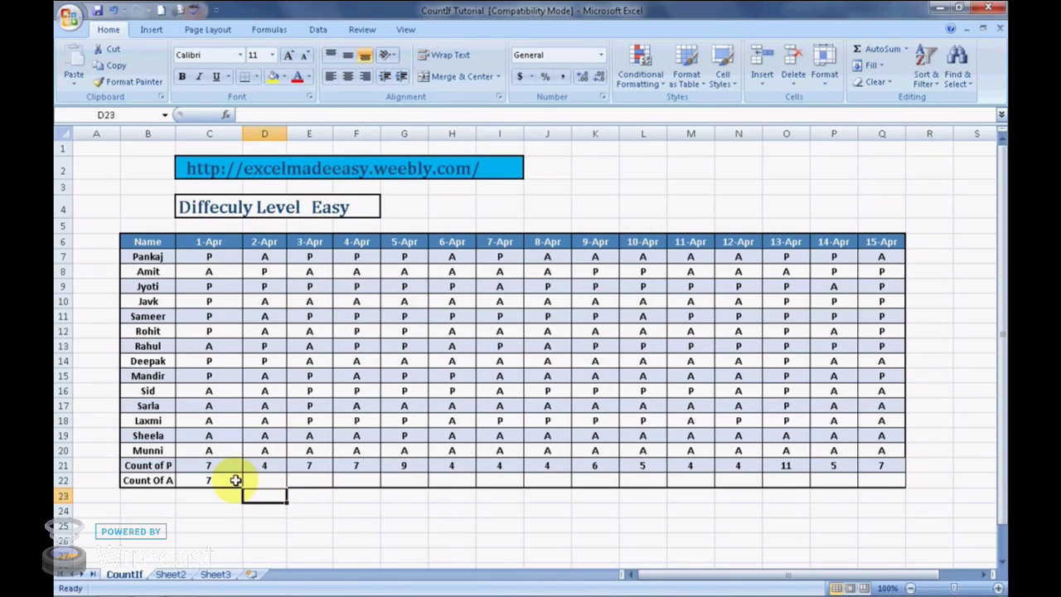
Copy the Count Of A formula in C22 and select D22:Q22 as the destination.
click(236, 480)
right_click(237, 480)
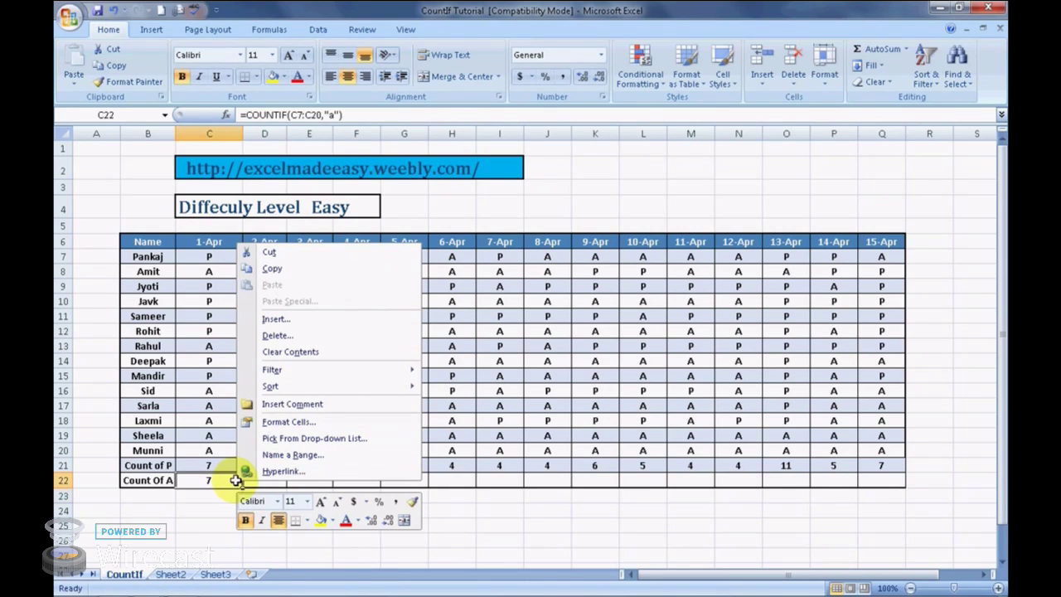
click(272, 270)
key(Right)
key(shift+Right)
key(shift+Right)
key(shift+Right)
key(shift+Right)
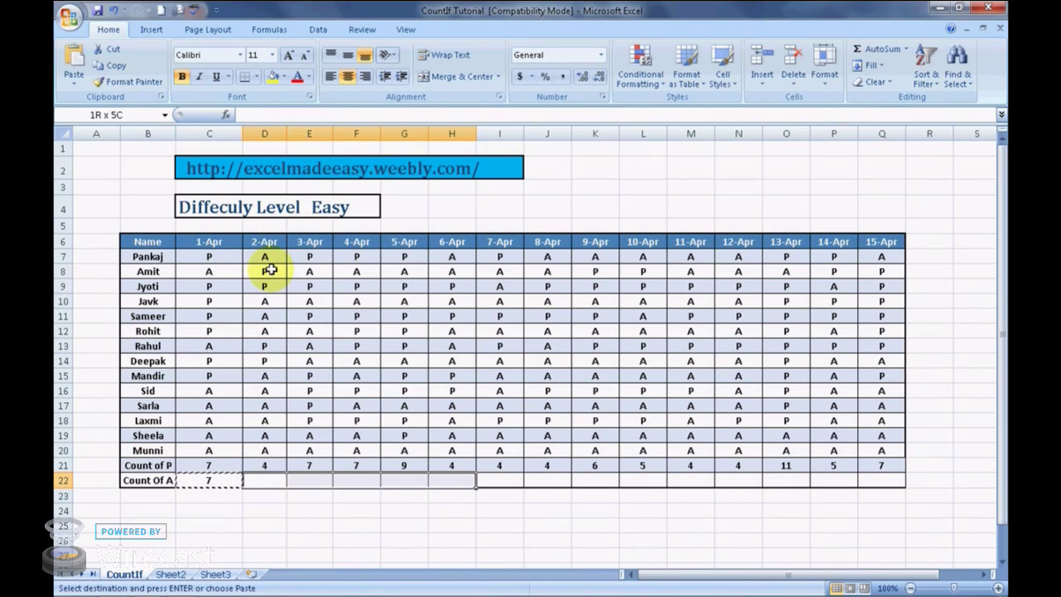
key(shift+Right)
key(shift+Right)
key(shift+Right)
key(shift+Right)
key(shift+Right)
key(shift+Right)
key(shift+Right)
key(shift+Right)
key(shift+Right)
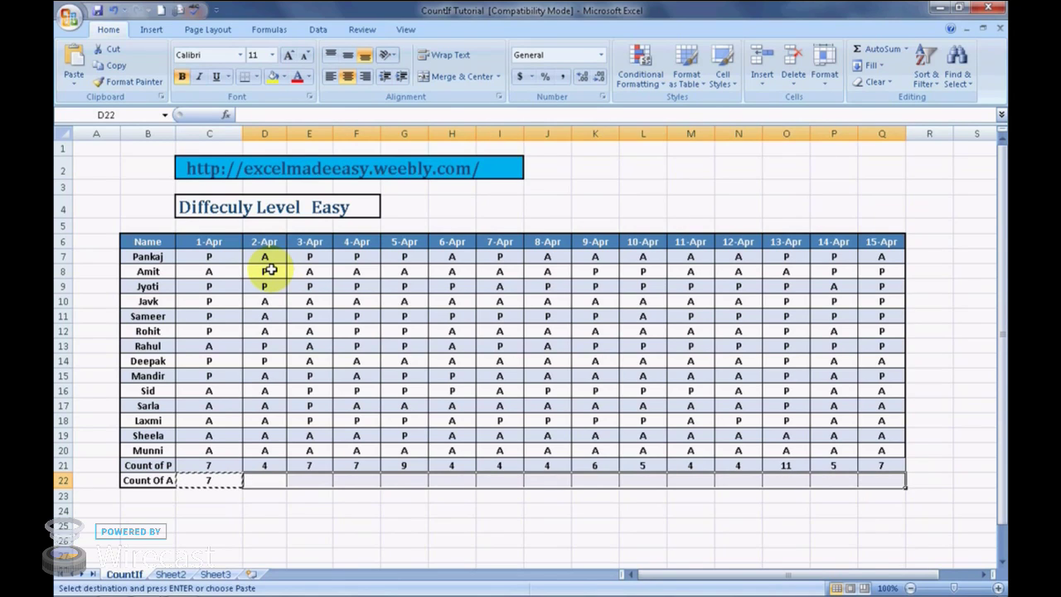
Try pasting the copied formula into D8 and undo that paste.
right_click(270, 270)
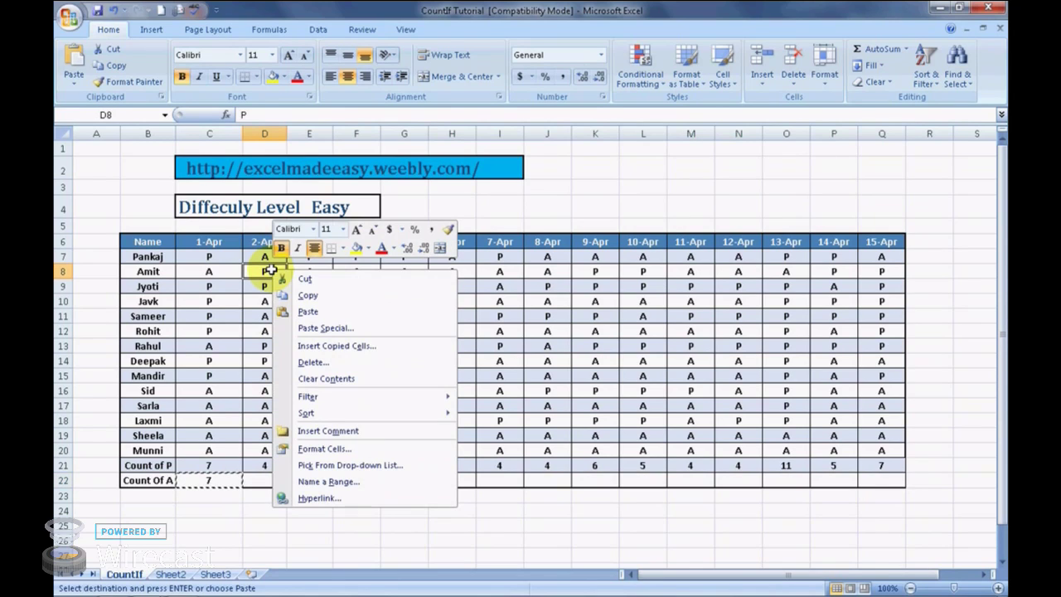
click(306, 311)
key(Escape)
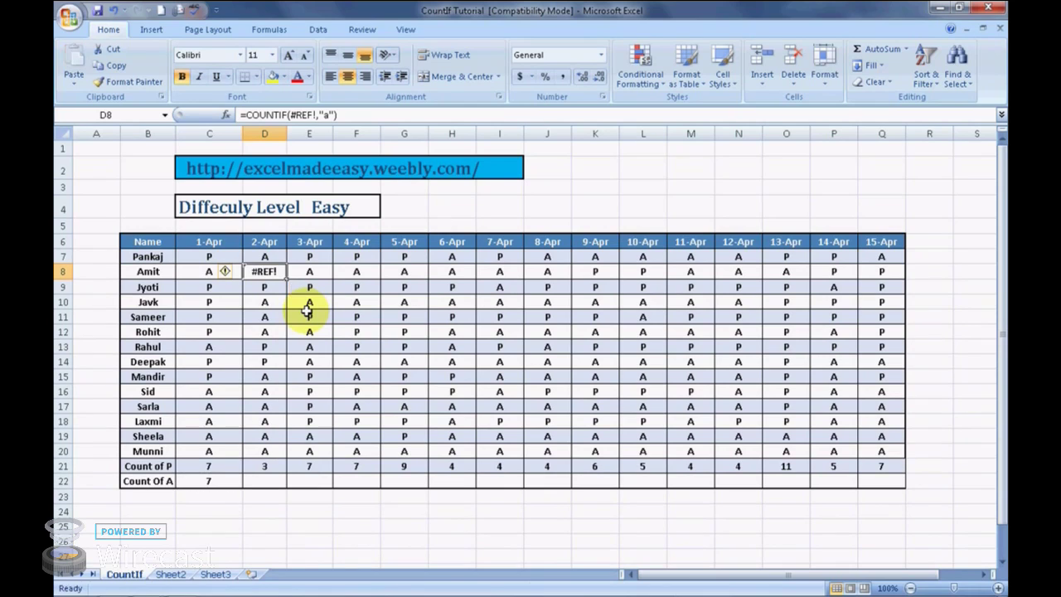
key(ctrl+z)
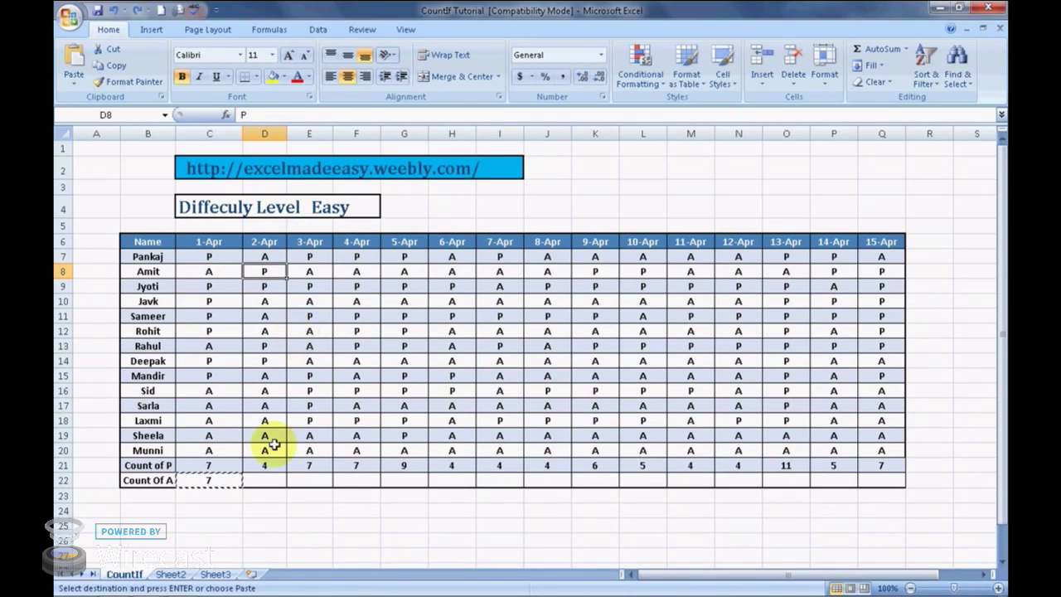
Select D22:Q22 and paste the copied Count Of A formula for 2-Apr through 15-Apr.
drag(261, 480, 262, 480)
right_click(261, 480)
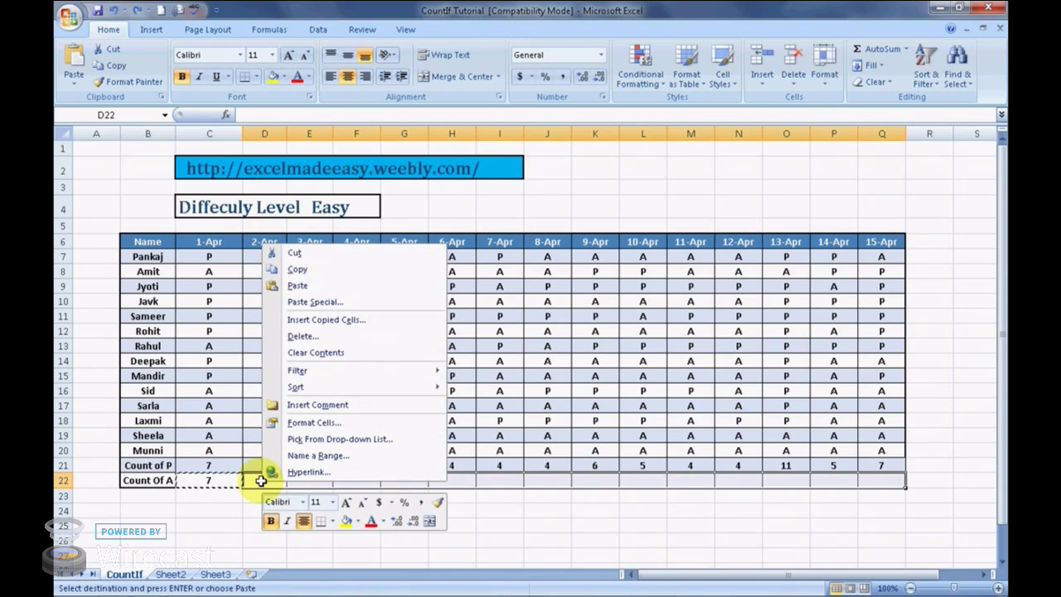
click(296, 284)
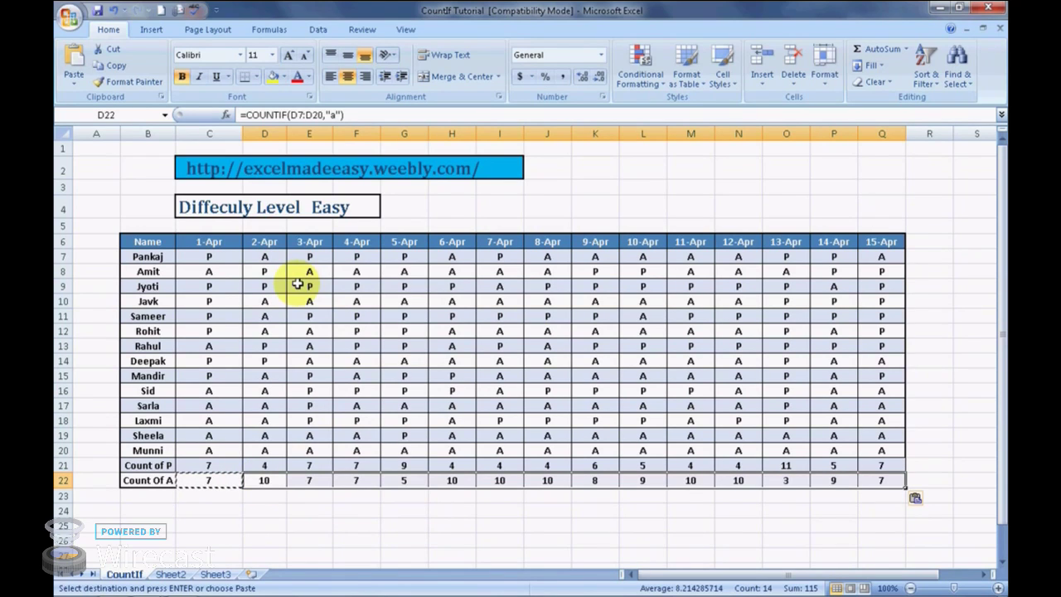
click(349, 511)
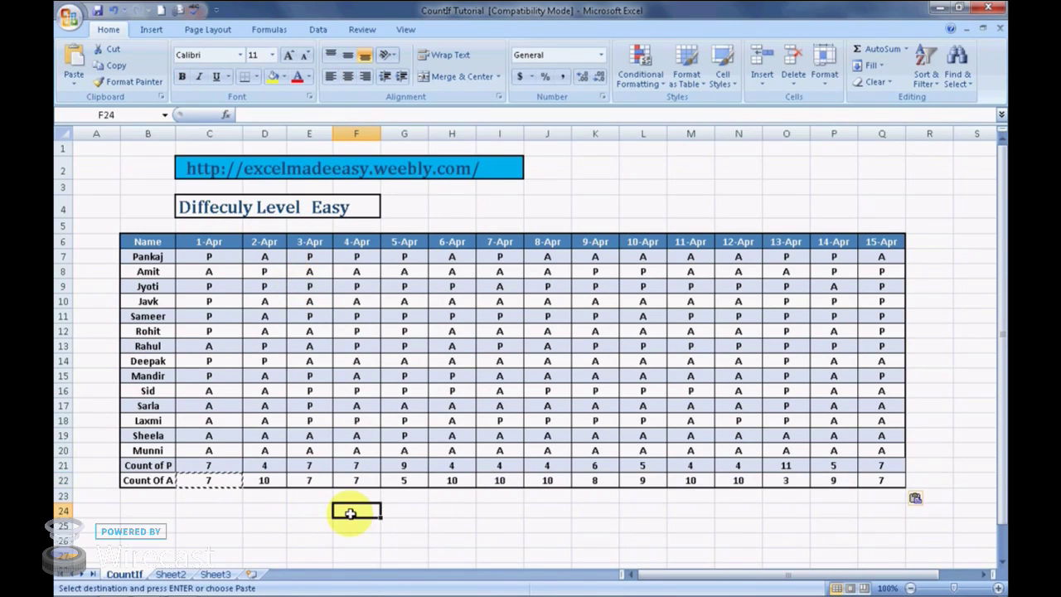
key(Escape)
Examine the pasted COUNTIF formulas along the Count Of A row from 5-Apr to 15-Apr.
key(Right)
key(Up)
key(Up)
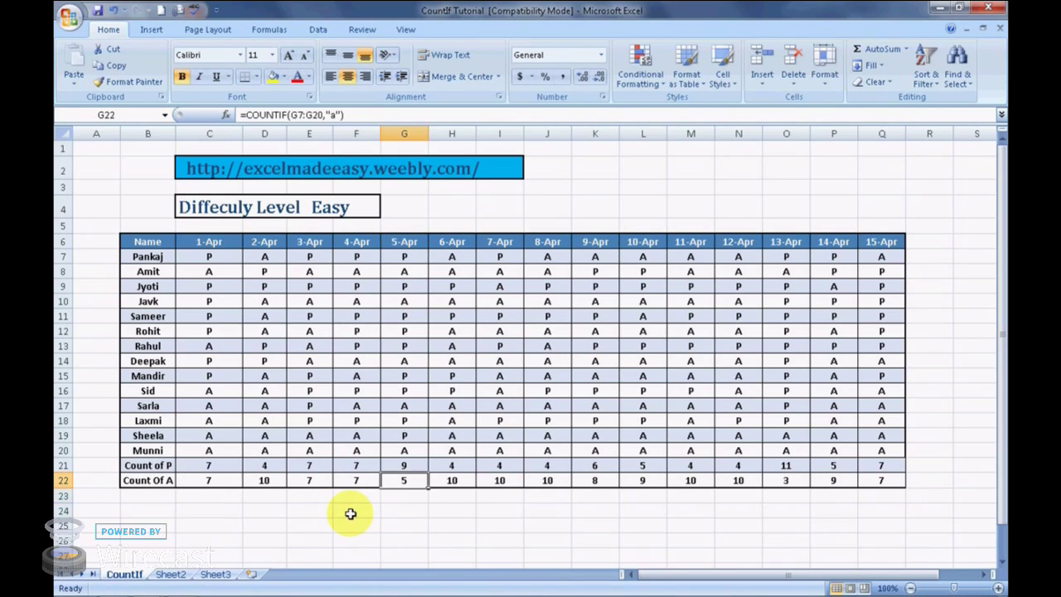
key(Right)
key(Right)
key(Right)
key(Right)
key(Right)
key(Right)
key(Right)
key(Right)
key(Right)
key(Right)
key(Right)
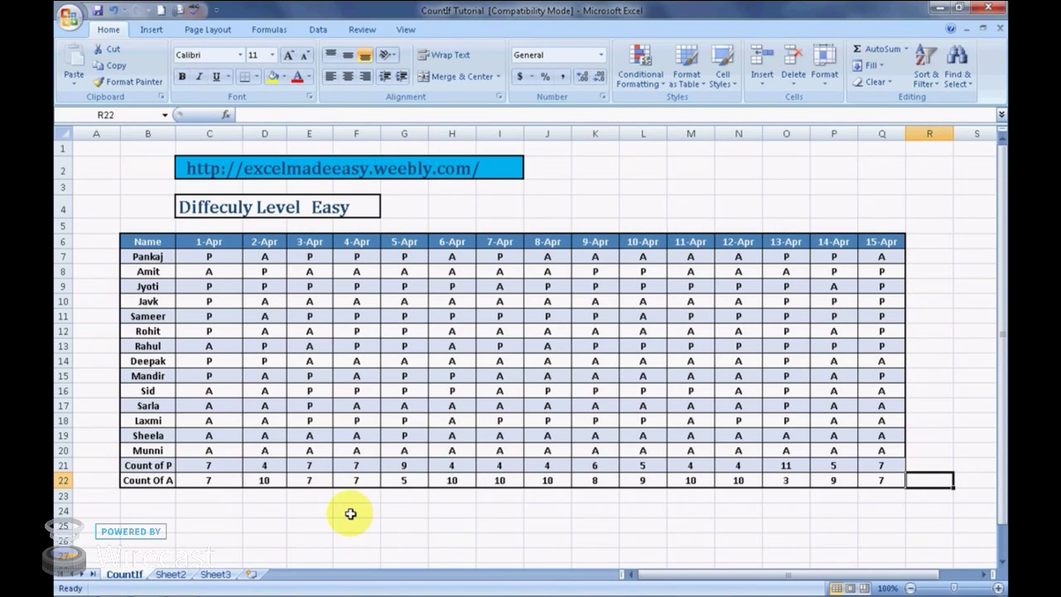
key(Up)
key(Up)
key(Up)
key(Up)
key(Up)
key(Up)
key(Up)
key(Up)
key(Up)
key(Up)
key(Up)
key(Up)
key(Up)
key(Up)
key(Up)
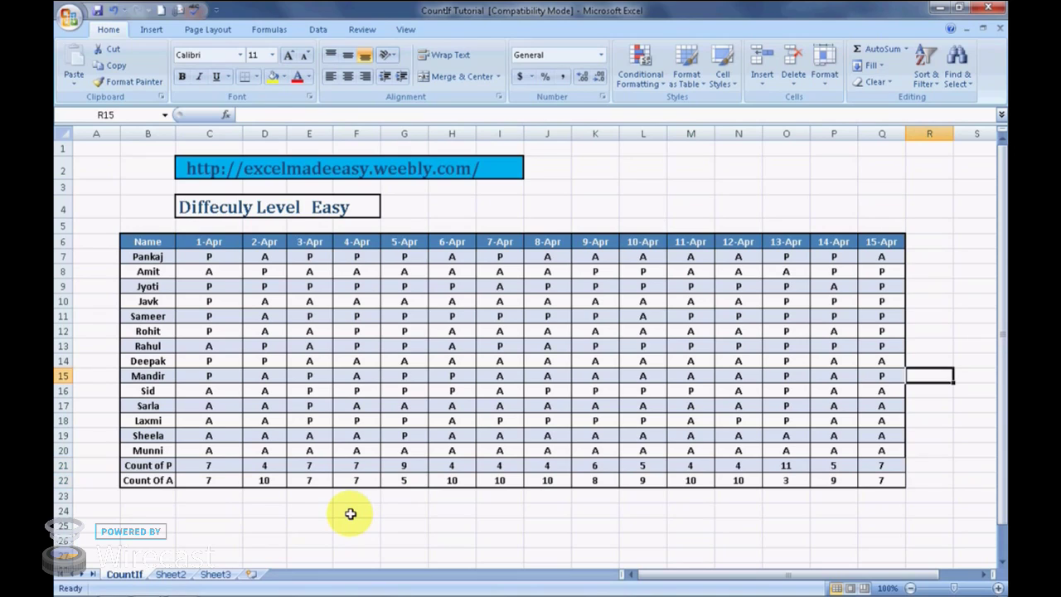
Review the P and A entries across the first attendance row from 1-Apr to 15-Apr.
key(Right)
key(Left)
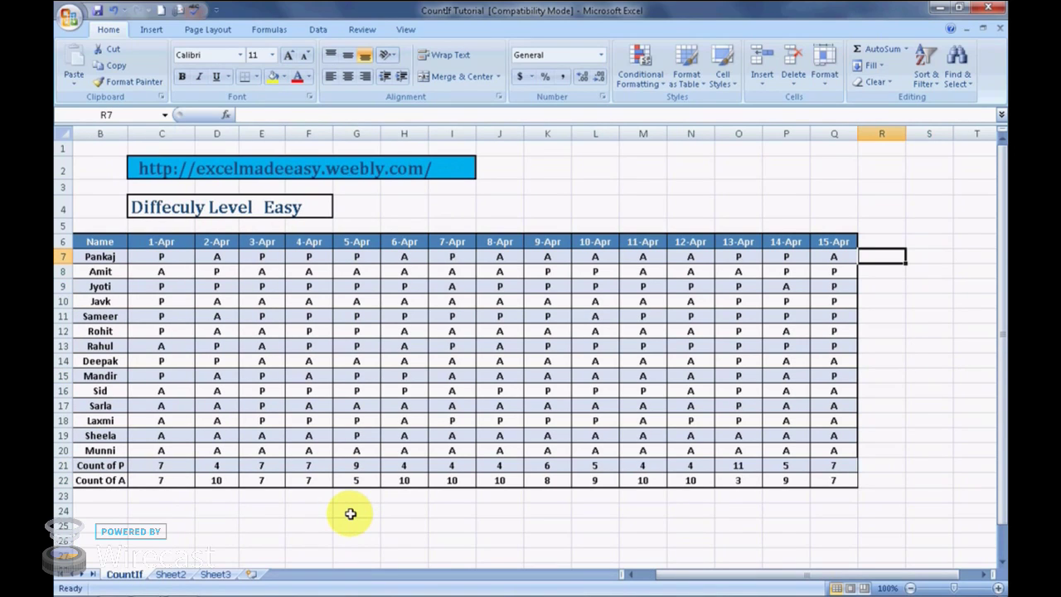
key(Left)
key(Left)
key(Left)
key(Left)
key(Left)
key(Left)
key(Left)
key(Left)
key(Left)
key(Left)
key(Left)
key(Left)
key(Left)
key(Left)
key(Left)
key(Left)
key(Left)
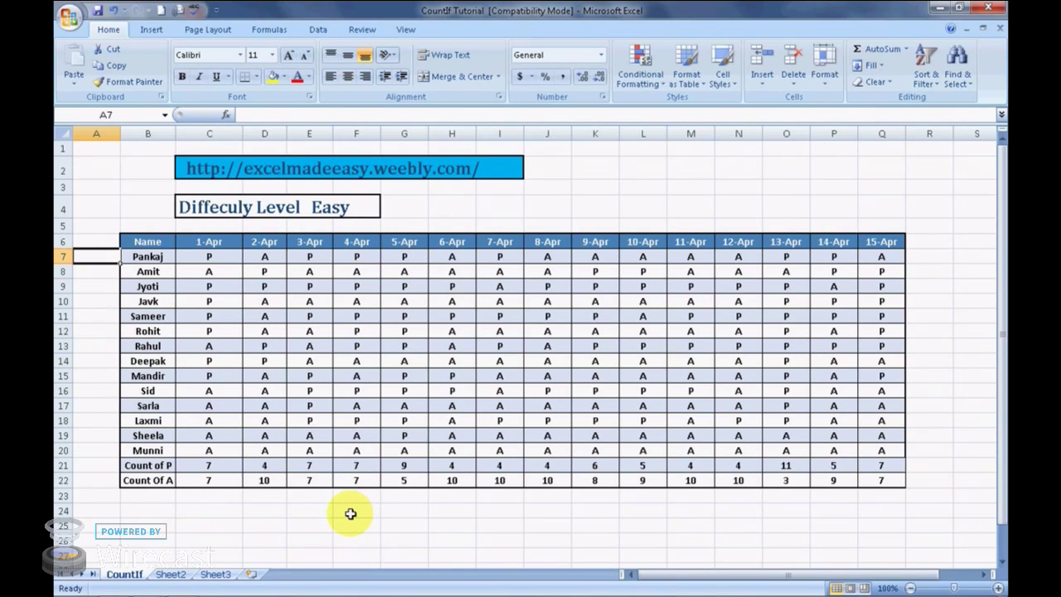
key(Right)
key(Right)
key(Right)
key(Right)
key(Right)
key(Right)
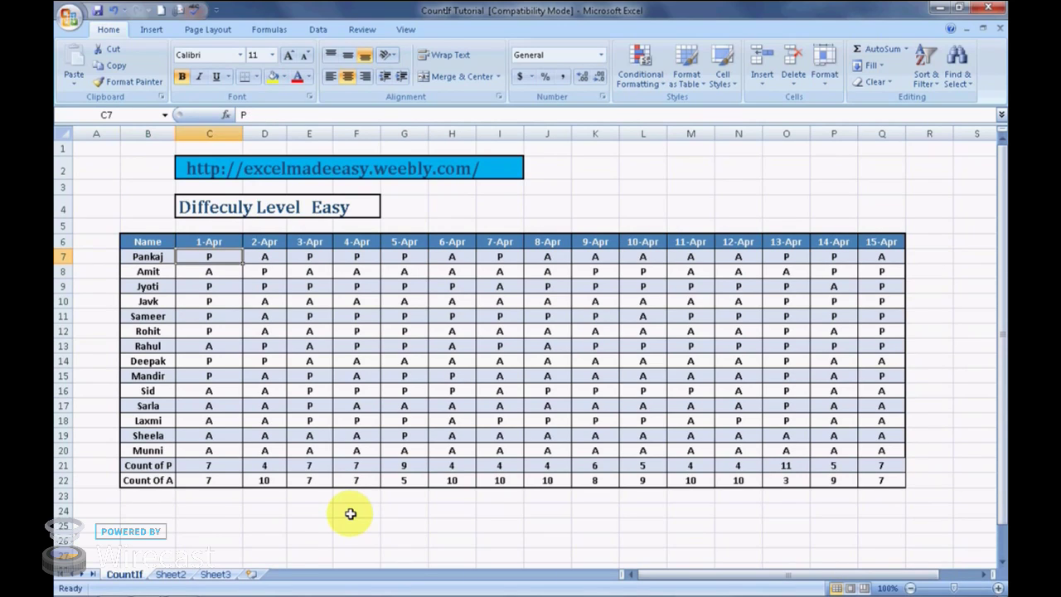
key(Right)
key(Right)
key(Right)
key(Right)
key(Right)
key(Right)
key(Right)
key(Right)
key(Right)
key(Right)
key(Right)
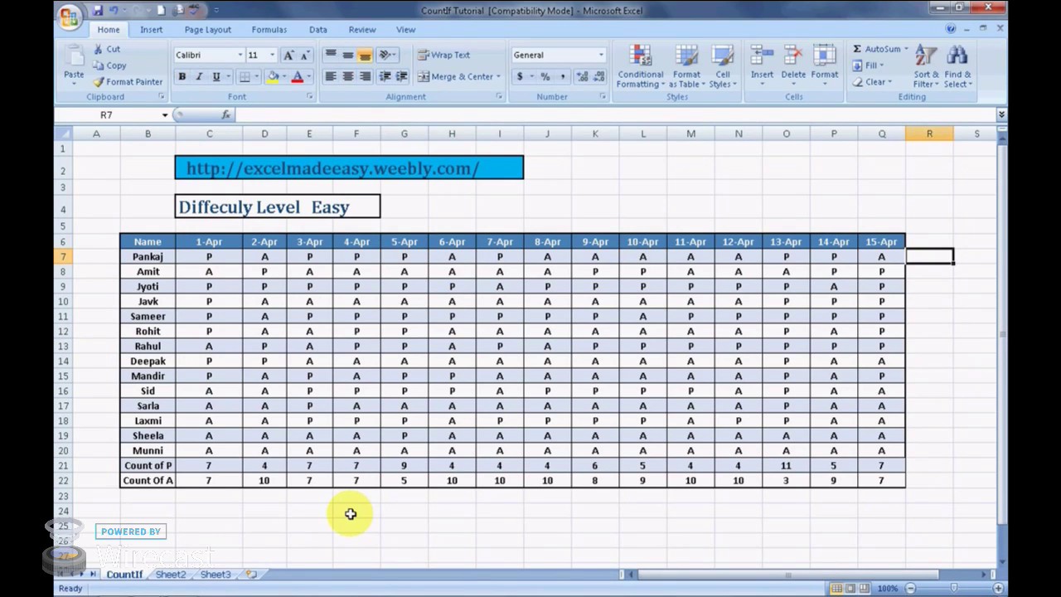
Add the column headings p in R6 and a in S6, beside the 15-Apr column.
key(Right)
key(Left)
key(Up)
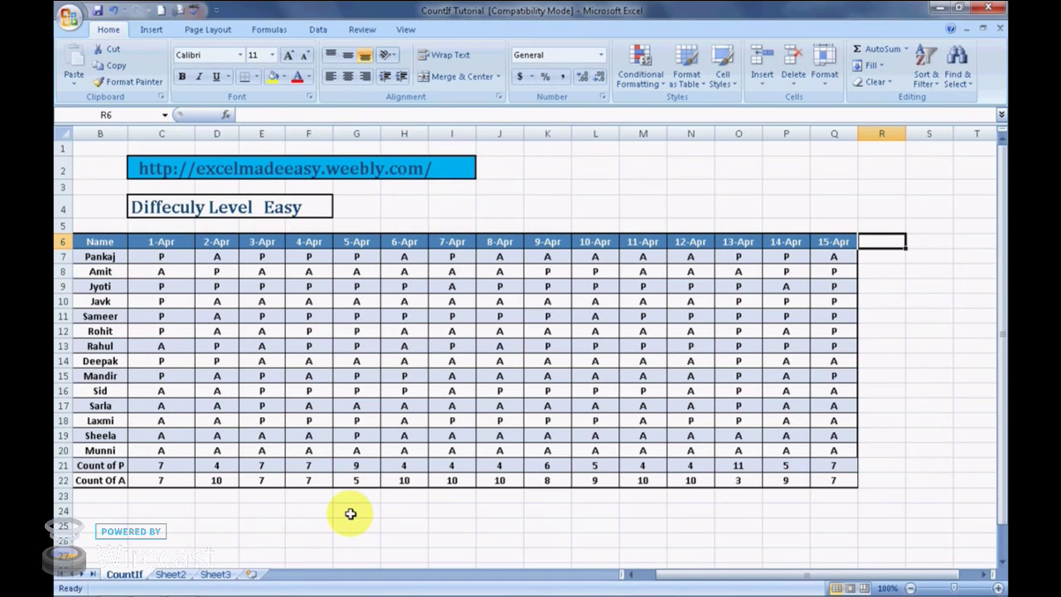
text(p)
key(Tab)
text(a)
key(Tab)
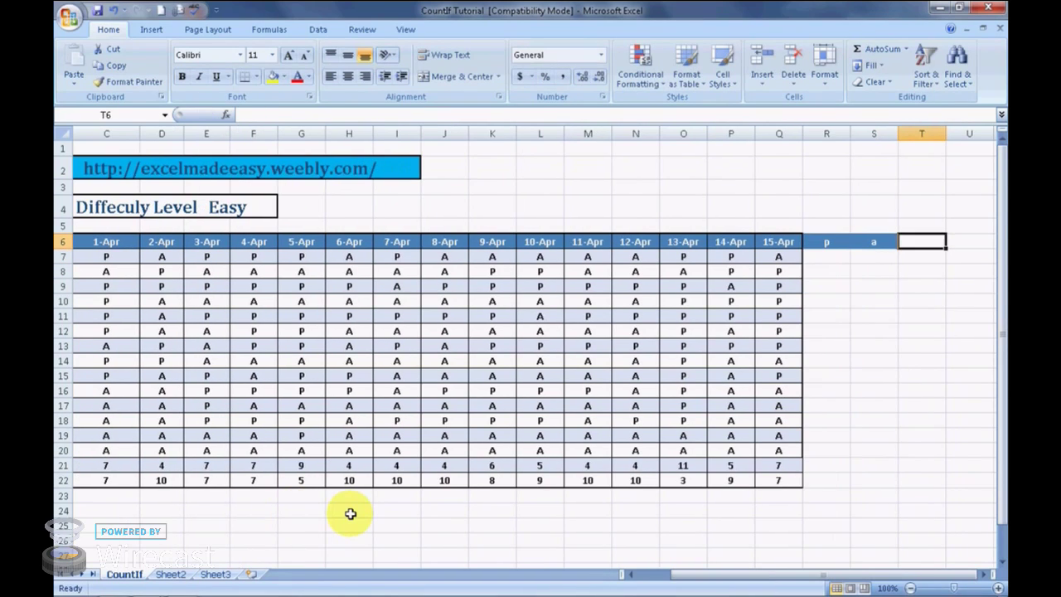
key(Left)
key(Down)
key(Left)
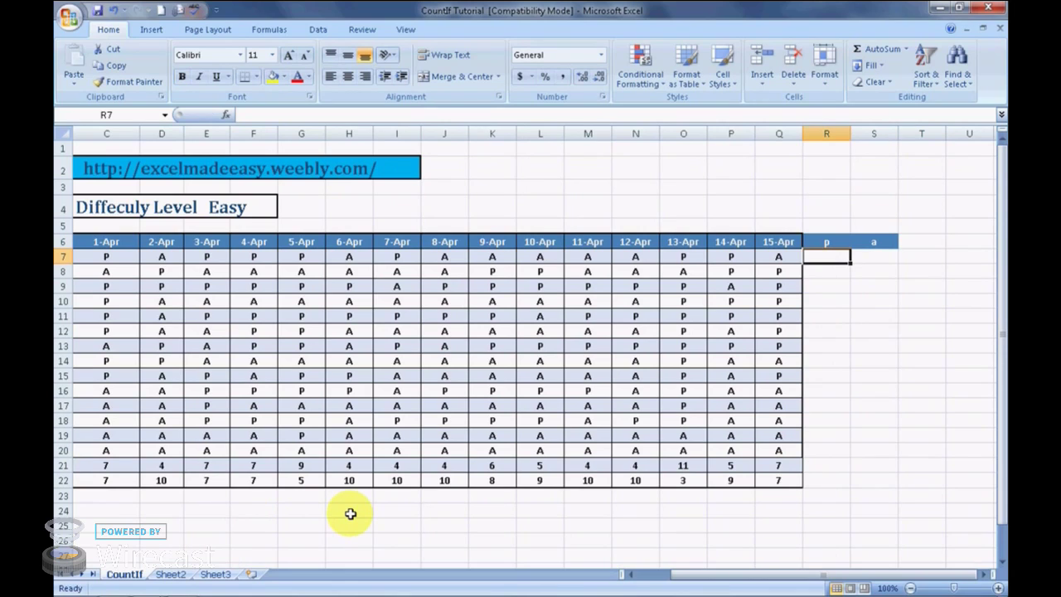
text(=)
key(Escape)
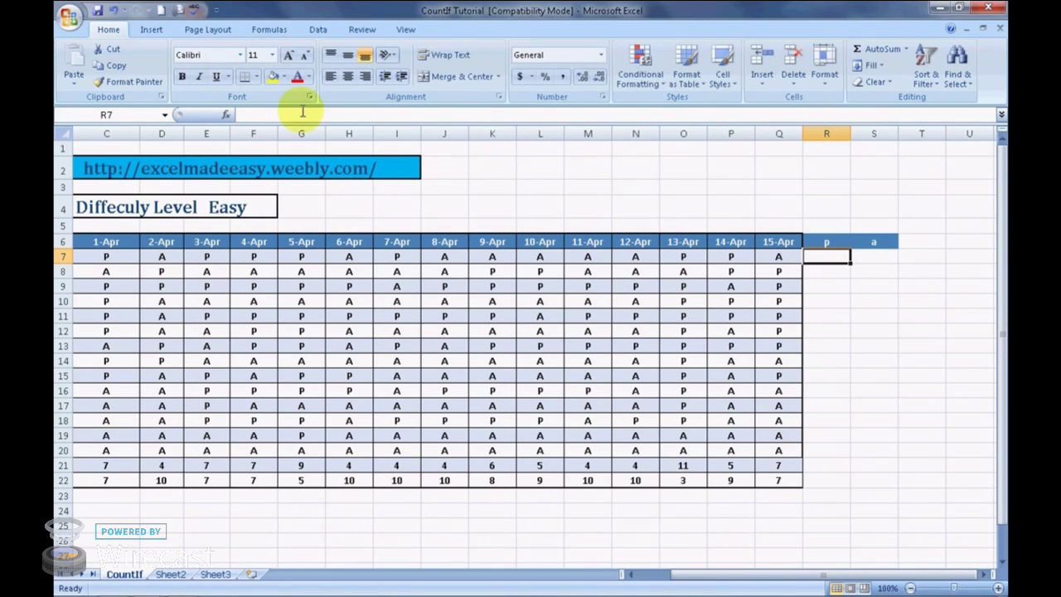
click(447, 153)
key(Left)
key(Left)
key(Left)
key(Left)
key(Left)
key(Left)
key(Left)
key(Left)
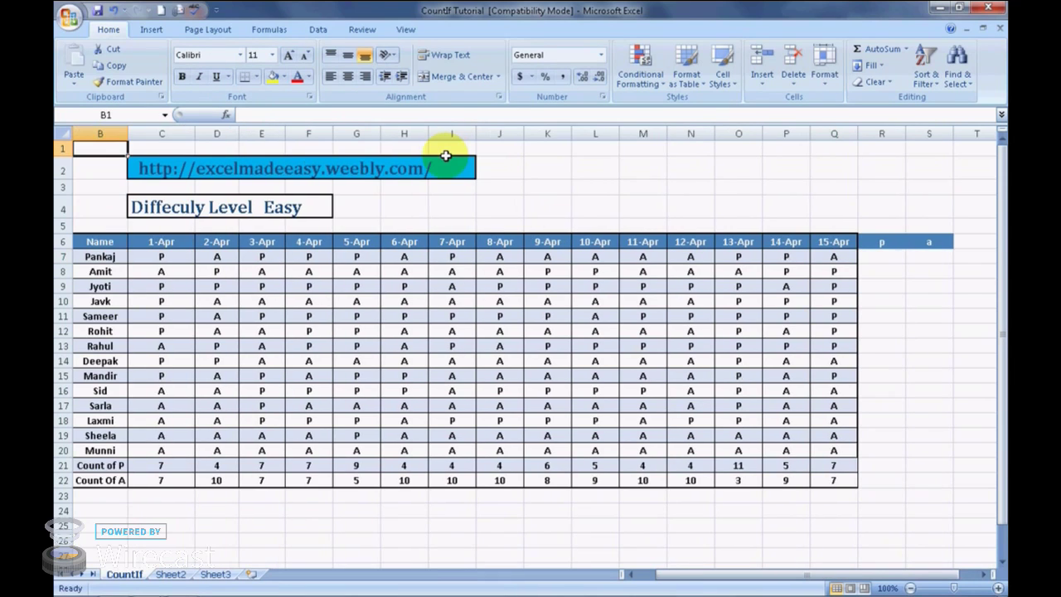
Search the function library for countif and insert the COUNTIF function in R7.
click(881, 258)
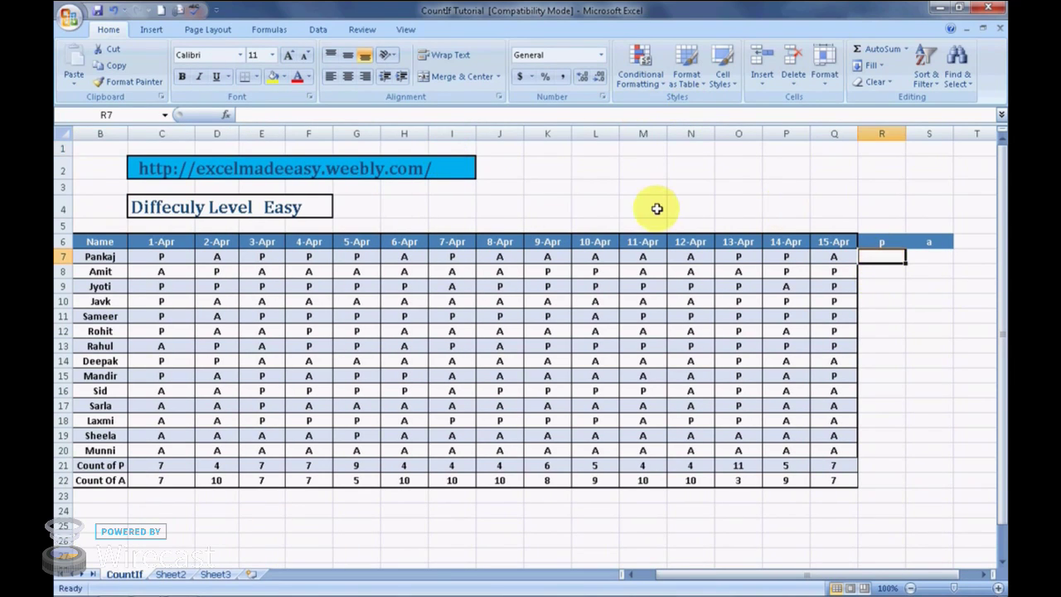
click(270, 29)
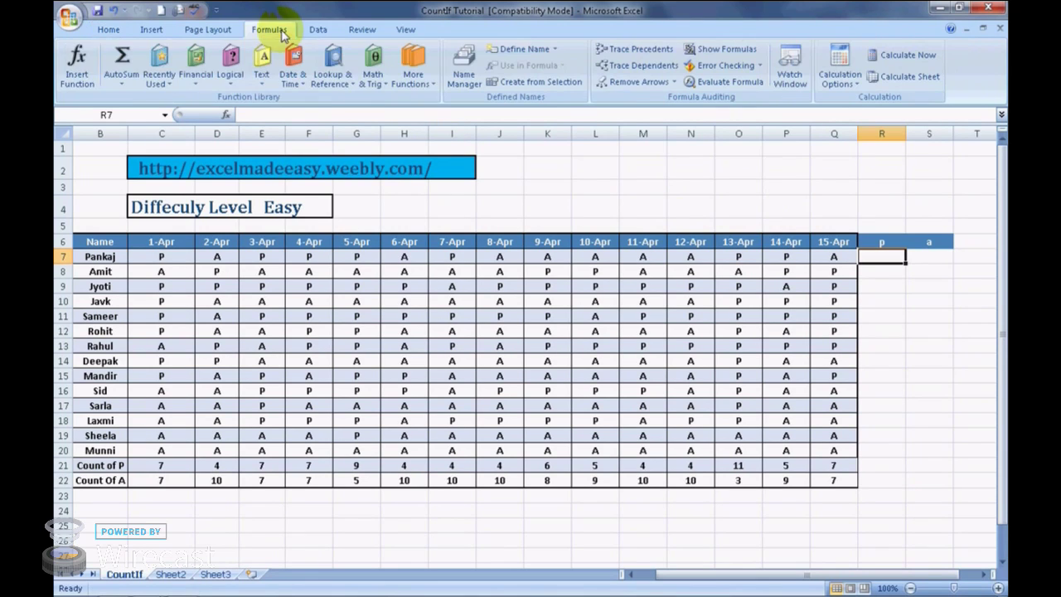
click(89, 67)
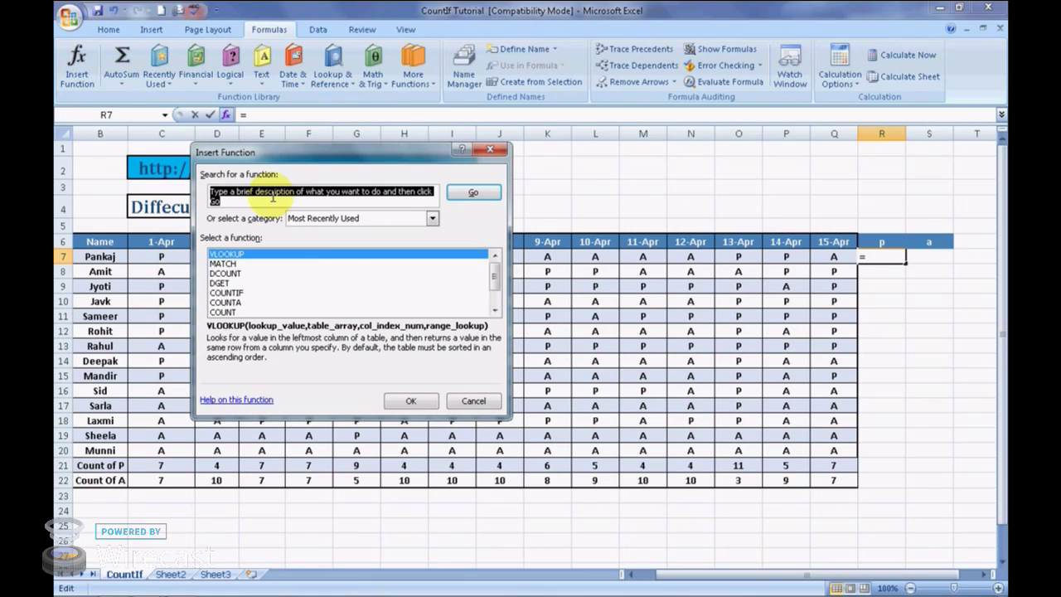
text(countif)
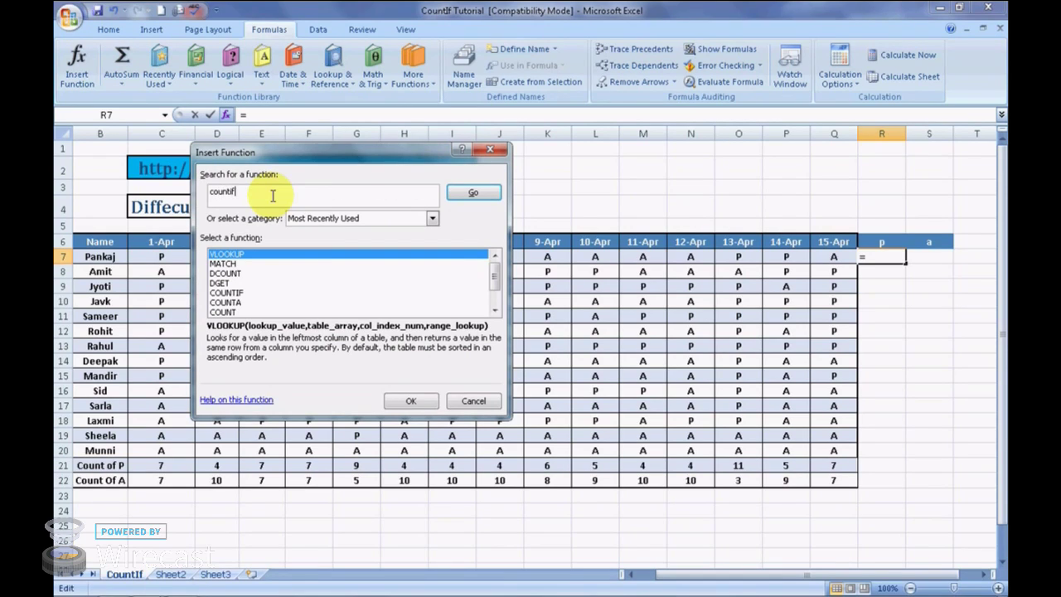
click(480, 194)
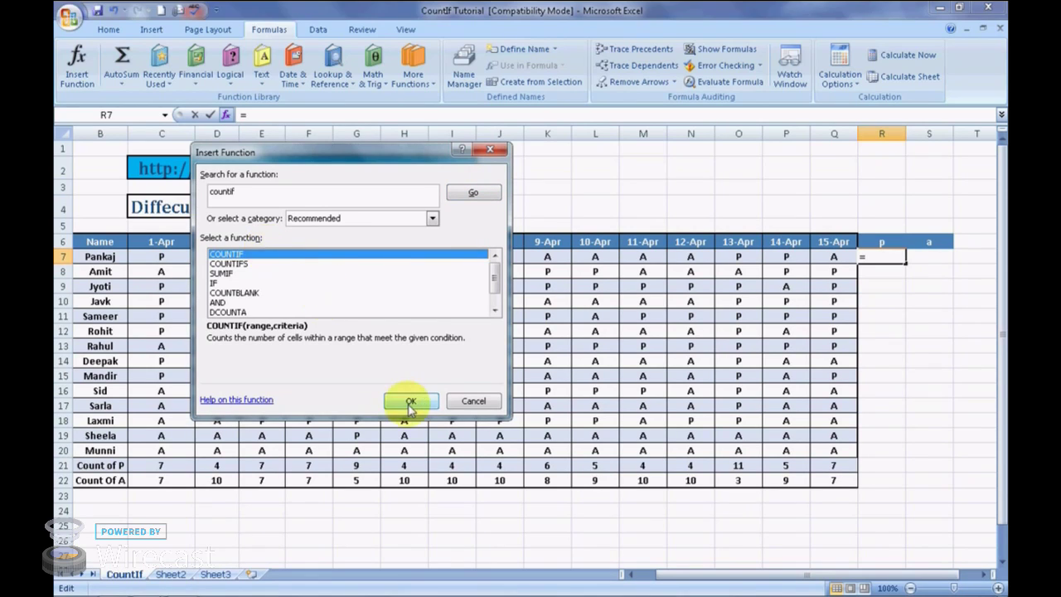
click(407, 402)
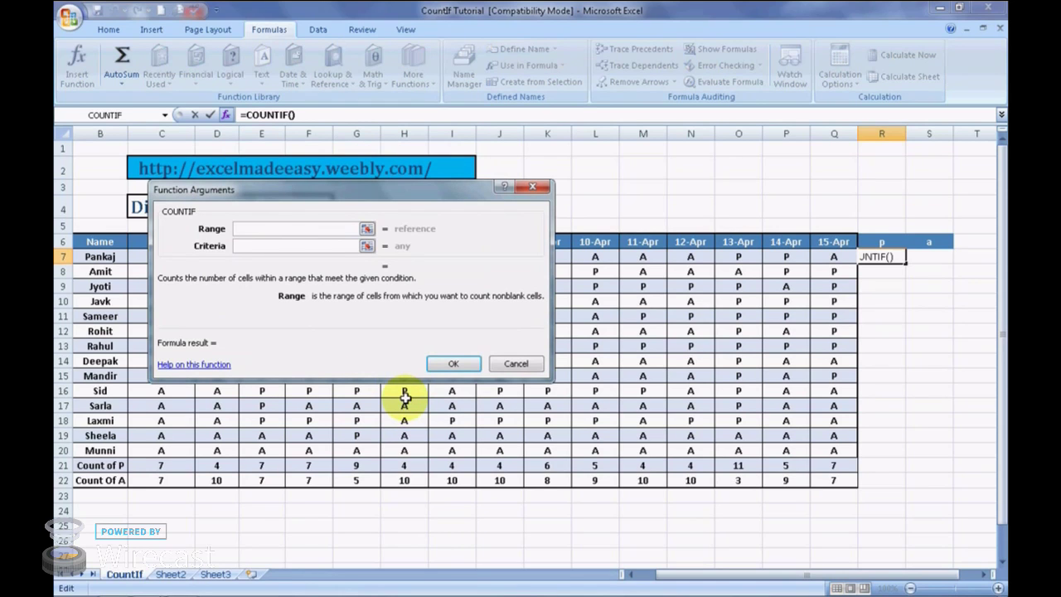
Set the COUNTIF range in R7 to C7:Q7, keeping the arguments dialog clear of the table.
drag(311, 185, 300, 23)
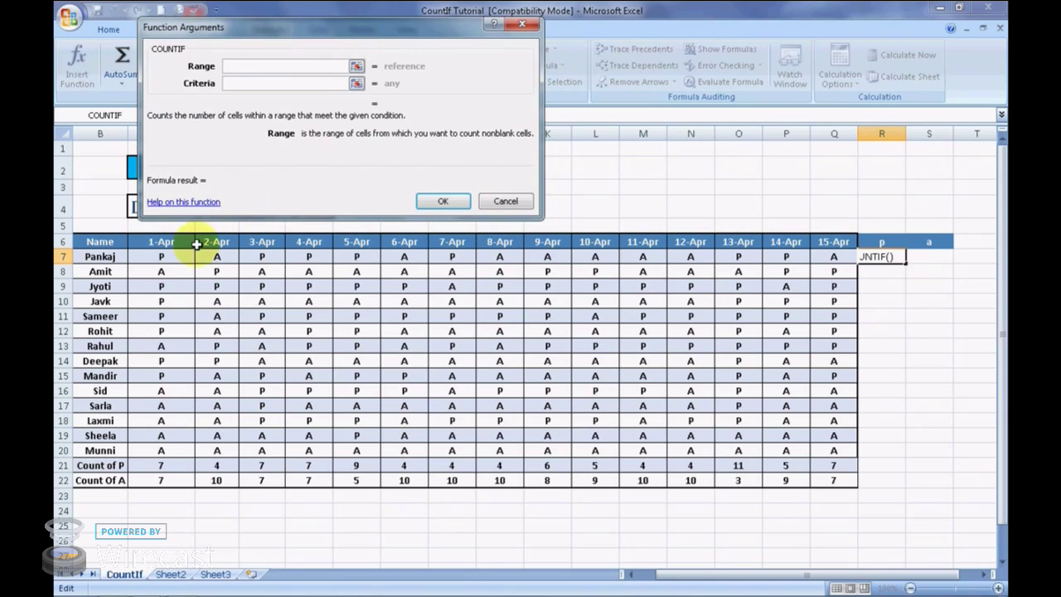
drag(165, 254, 199, 256)
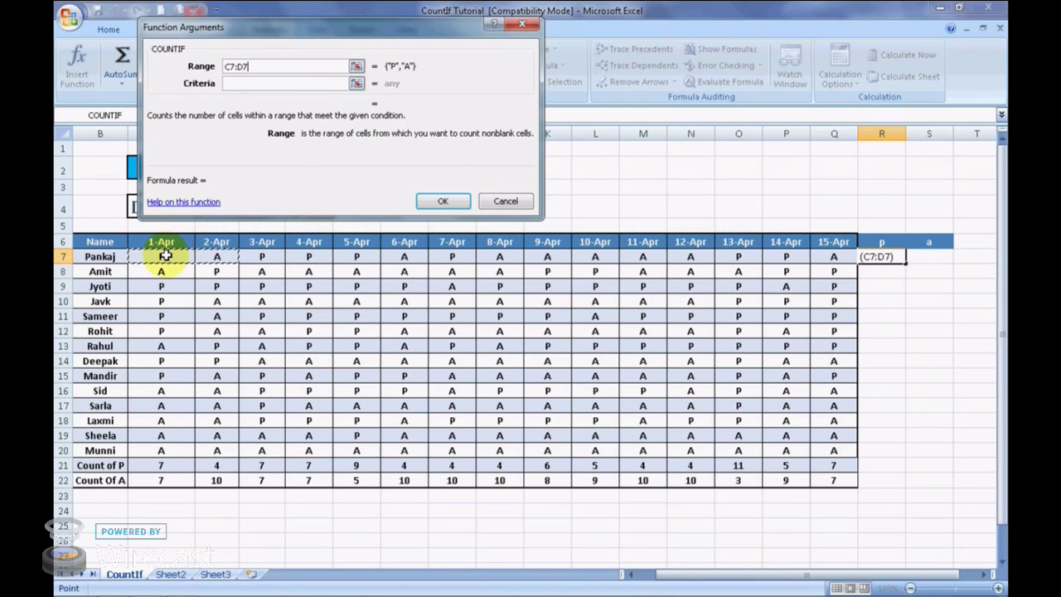
key(shift+Right)
key(shift+Right)
key(shift+Right)
key(shift+Right)
key(shift+Right)
key(shift+Right)
key(shift+Right)
key(shift+Right)
key(shift+Right)
key(shift+Right)
key(shift+Right)
key(shift+Right)
key(shift+Right)
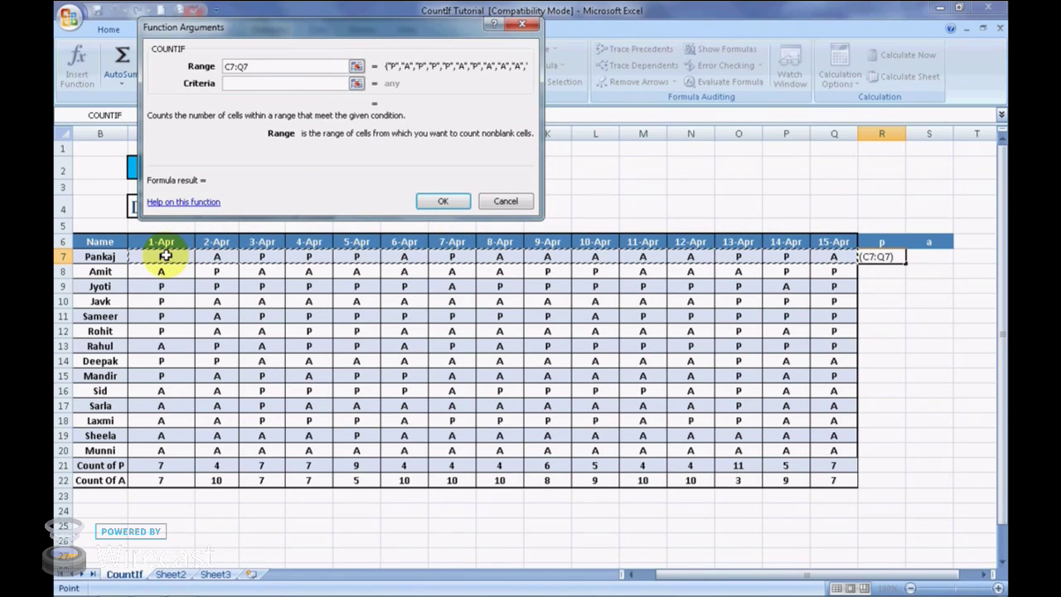
Set the COUNTIF criteria in R7 to p and complete the formula.
click(253, 84)
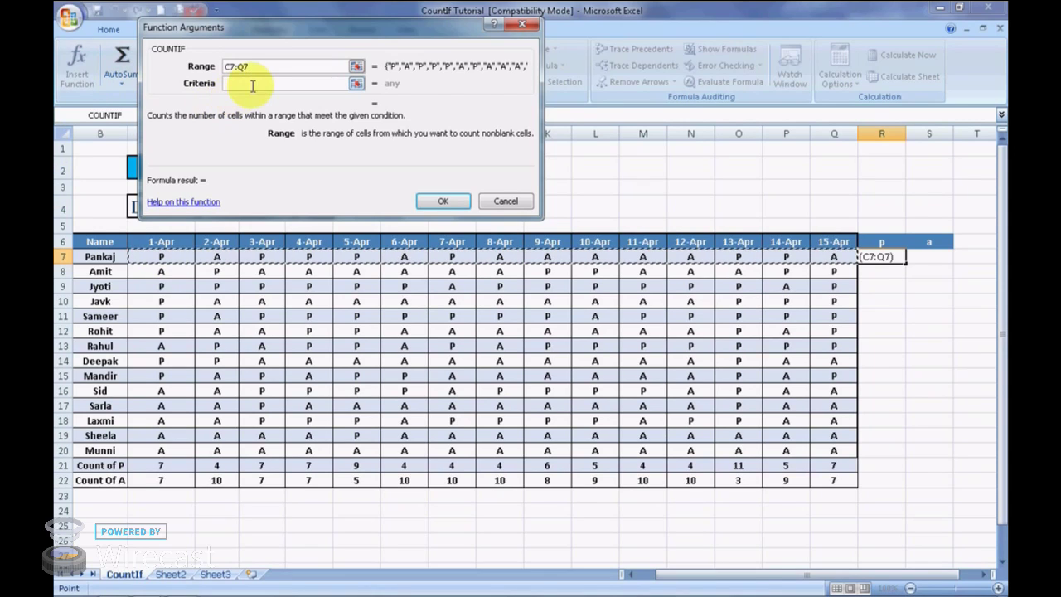
click(257, 86)
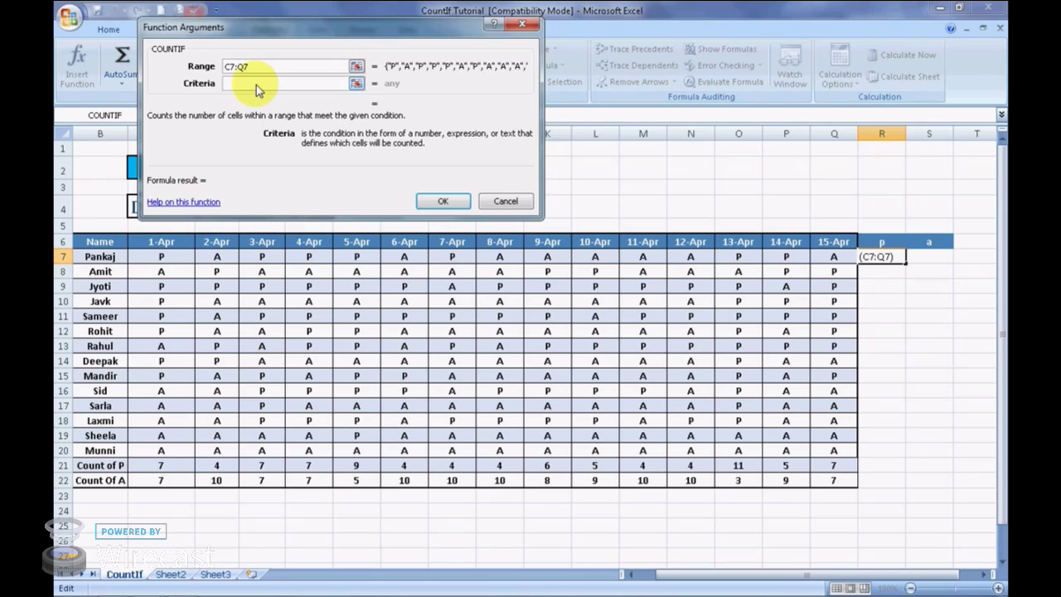
text(p)
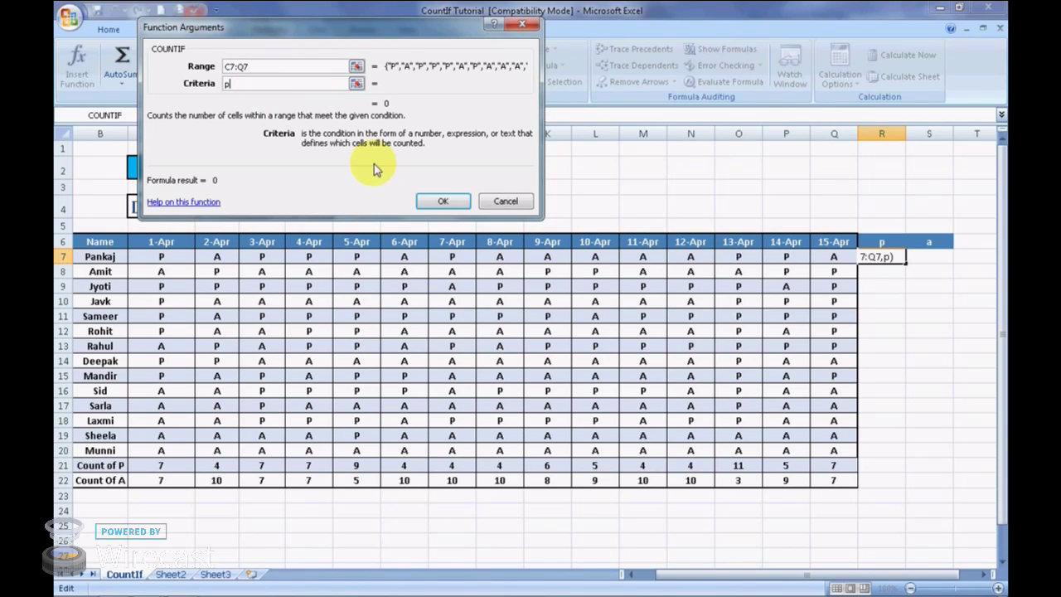
click(436, 199)
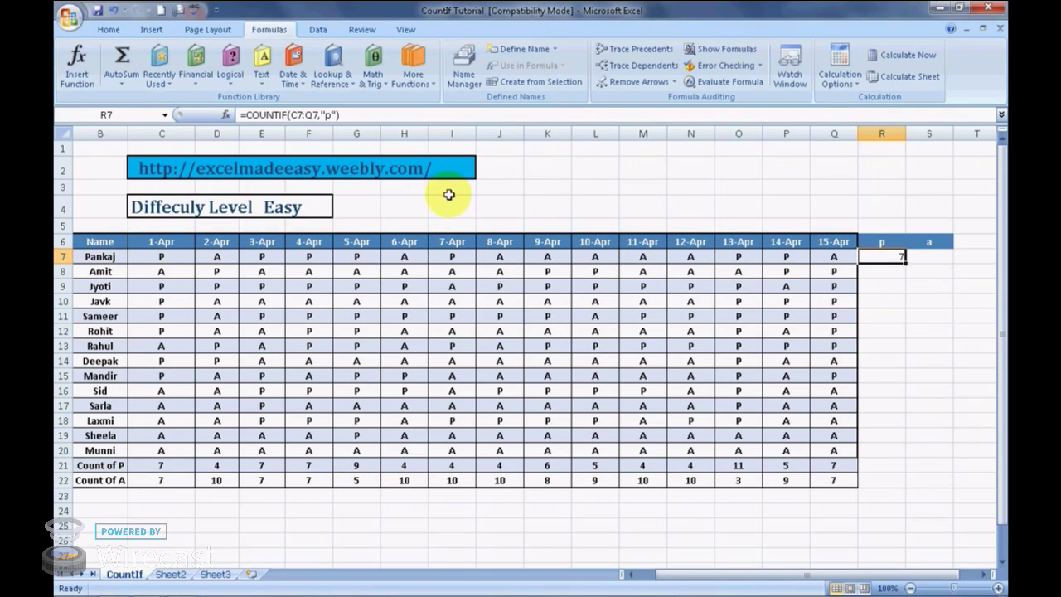
click(738, 206)
click(885, 256)
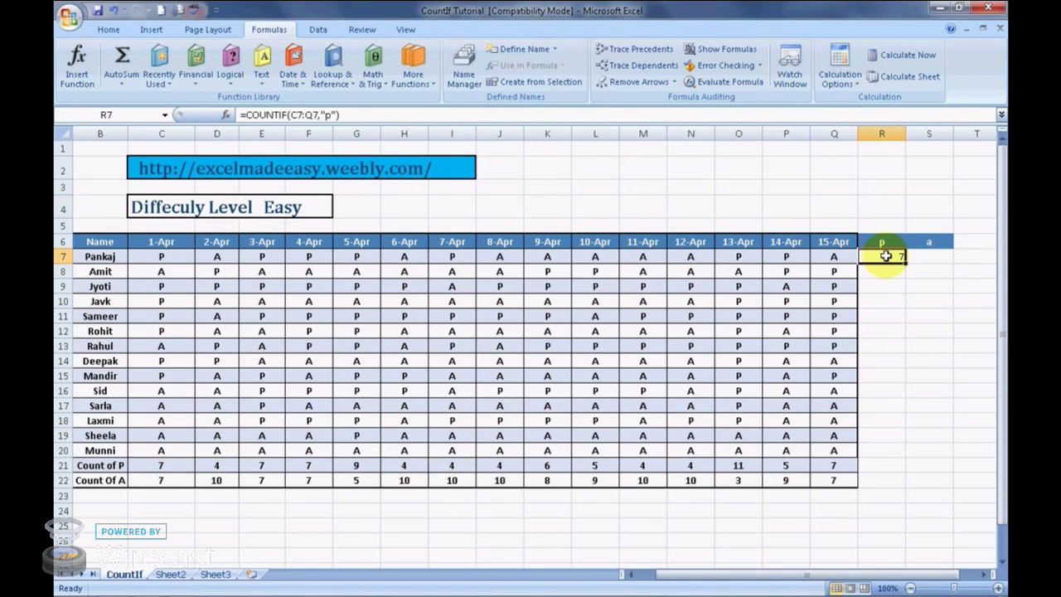
Insert the recently used COUNTIF function in S7, below the a heading.
key(Right)
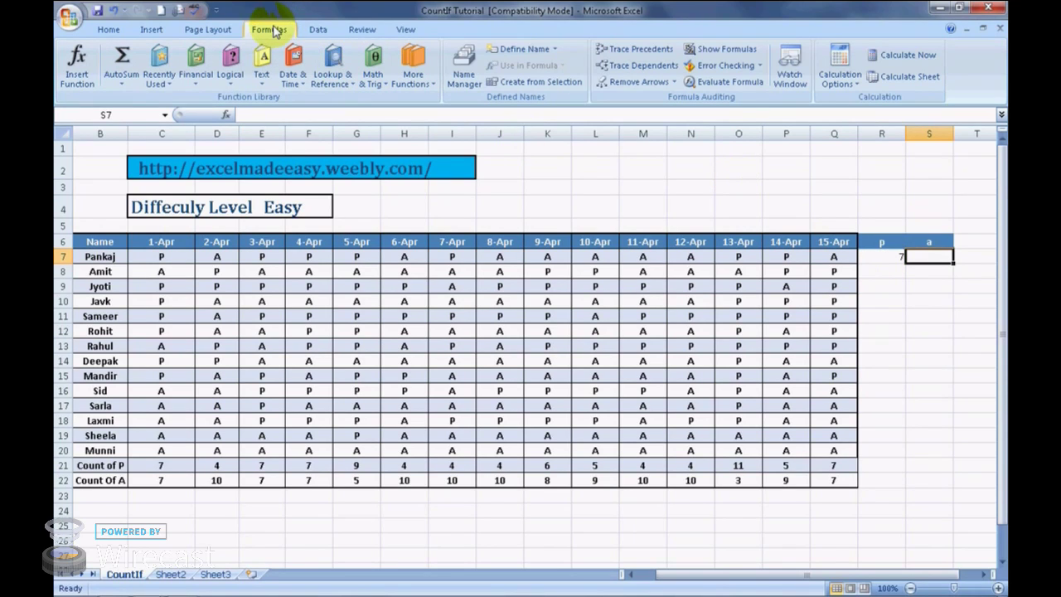
click(76, 70)
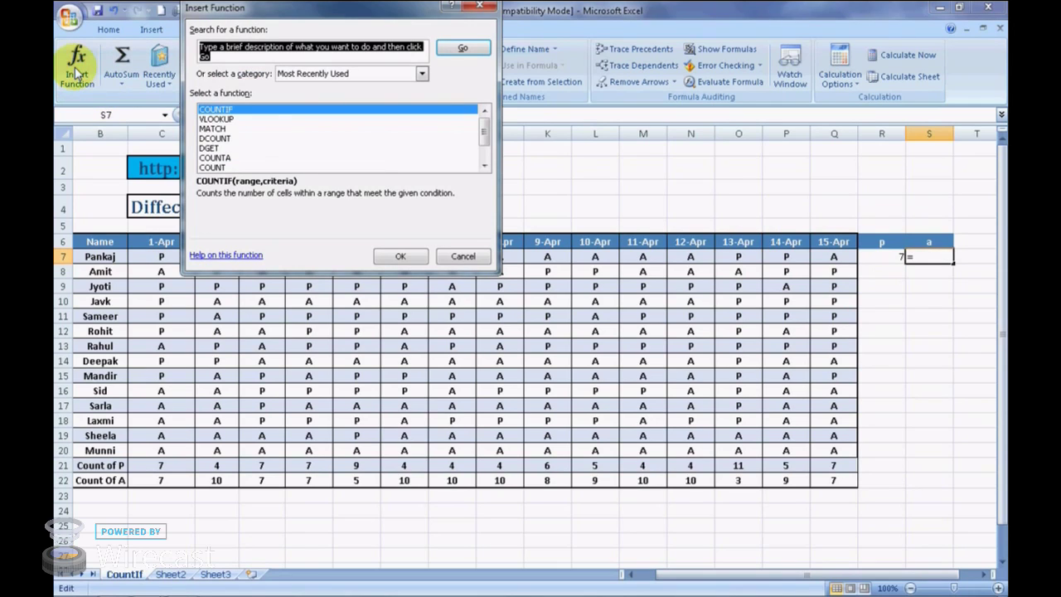
click(238, 112)
click(401, 257)
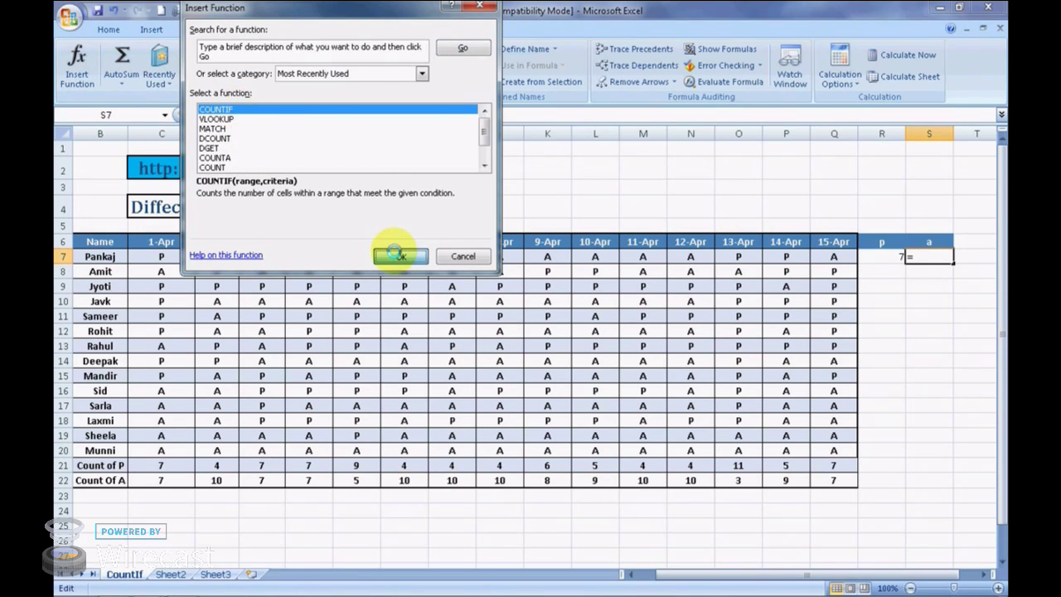
Complete the COUNTIF in S7 with range C7:Q7 and criteria a.
click(178, 257)
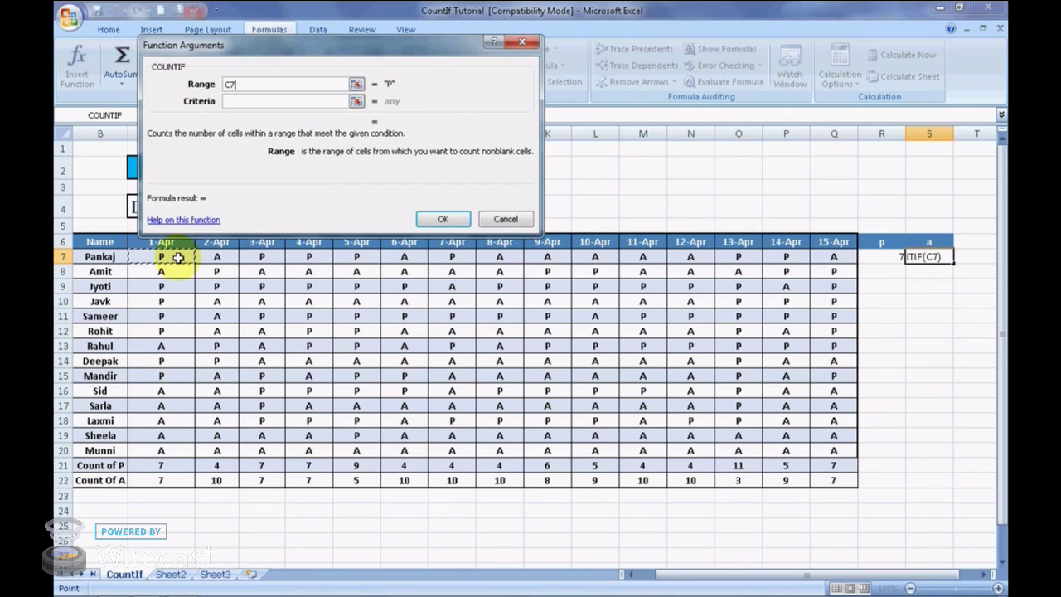
key(shift+Down)
key(shift+Right)
key(shift+Right)
key(shift+Right)
key(shift+Up)
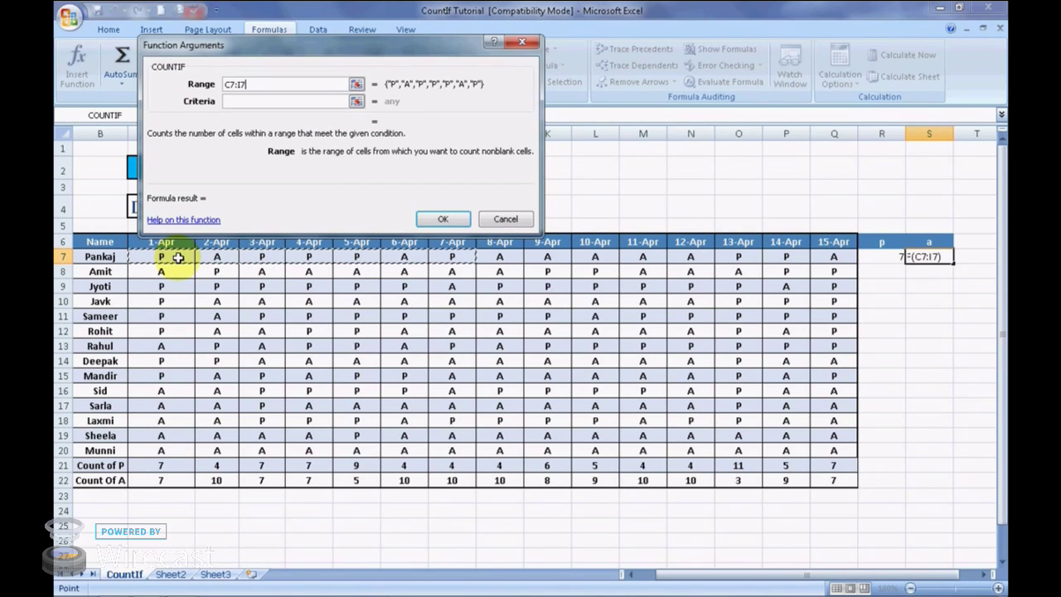
key(ctrl+shift+Right)
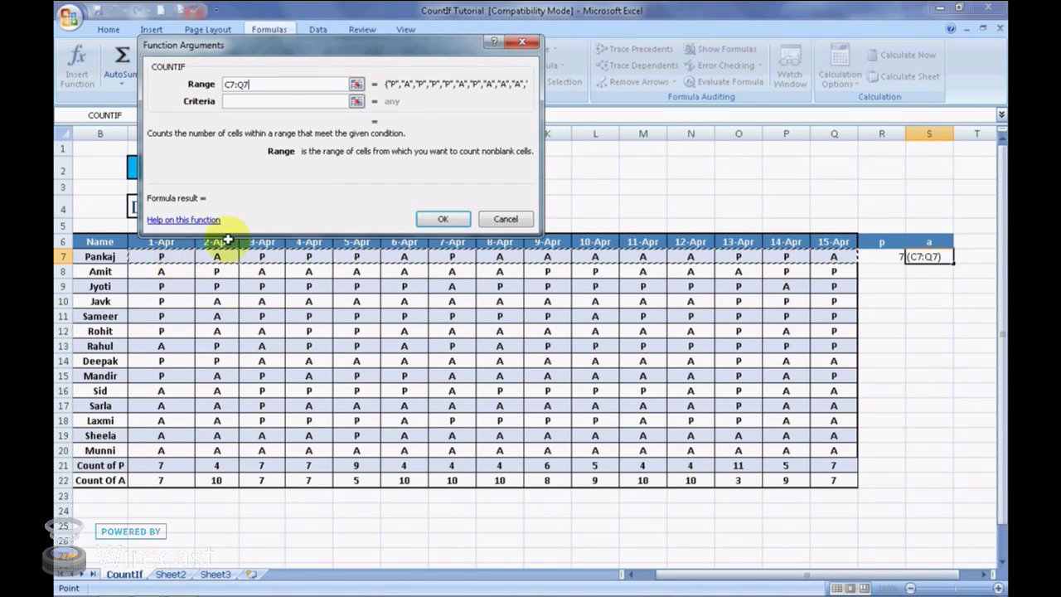
click(266, 101)
text(a)
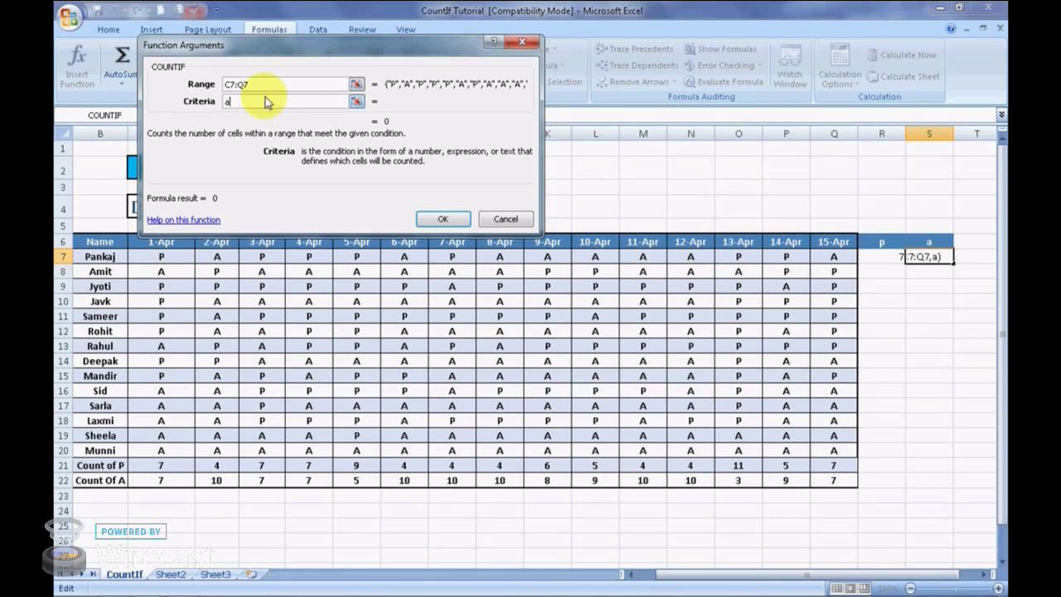
click(442, 221)
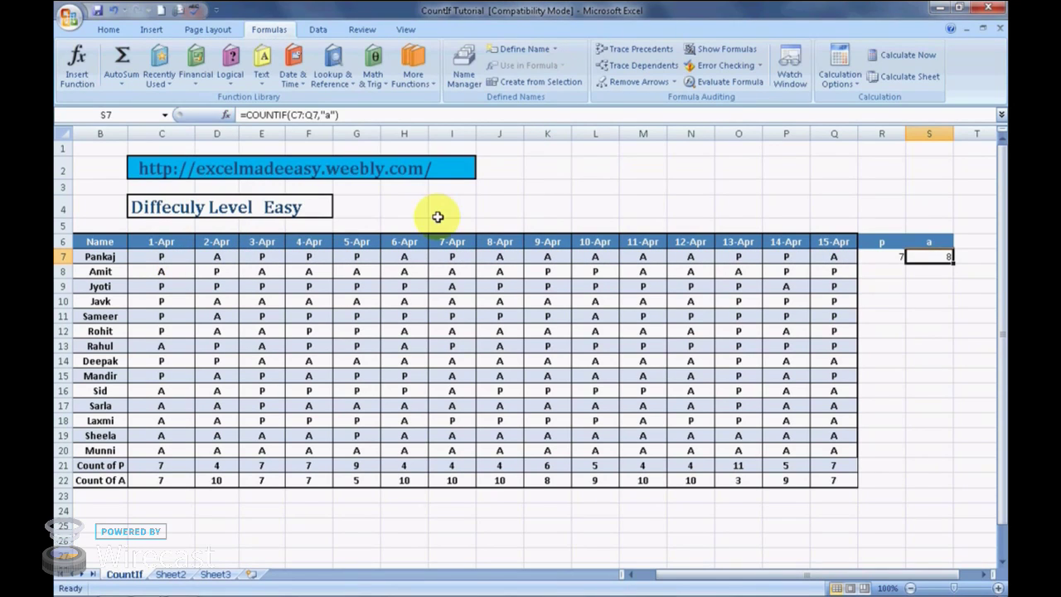
Copy the two COUNTIF formulas in R7:S7.
click(614, 192)
key(Right)
key(Right)
key(Right)
key(Right)
key(Right)
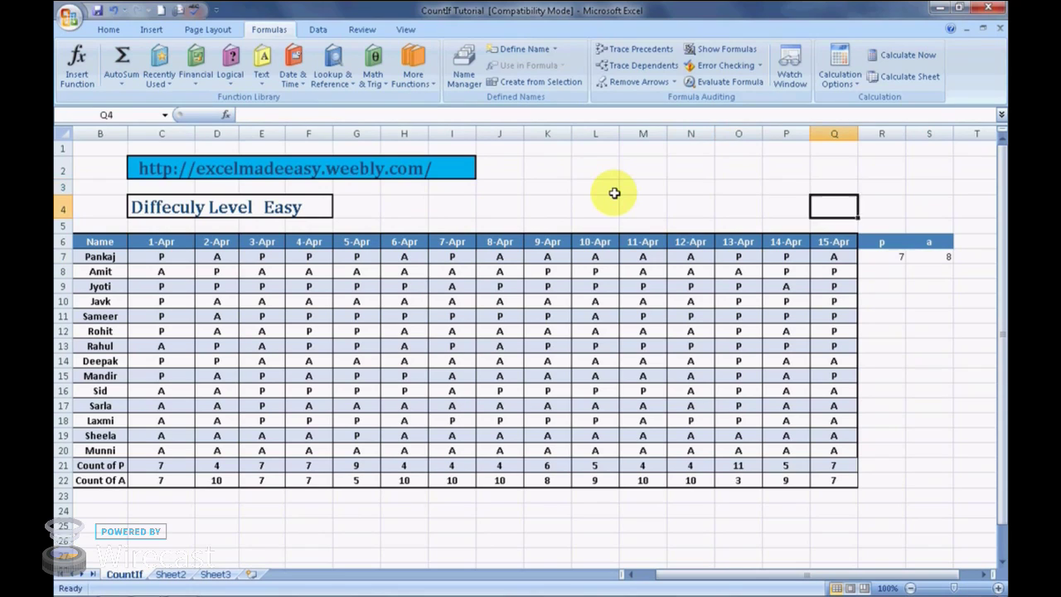
key(Down)
key(Down)
key(Down)
key(Down)
key(Right)
key(shift+Right)
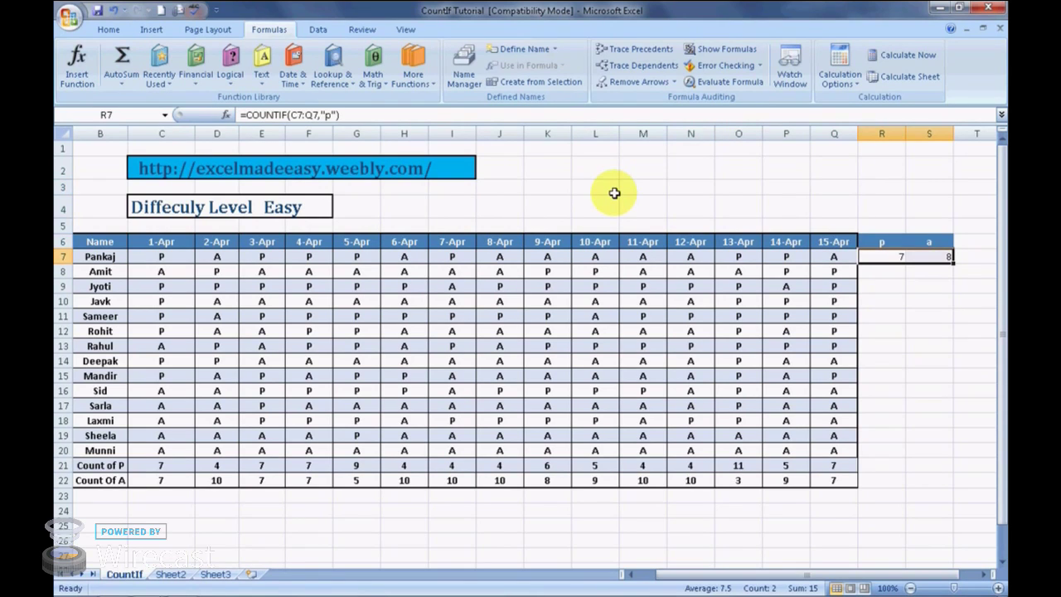
key(ctrl+c)
Paste the copied p and a formulas into R8:S22.
key(Down)
key(shift+Right)
key(shift+Down)
key(shift+Down)
key(shift+Down)
key(shift+Down)
key(shift+Down)
key(shift+Down)
key(shift+Down)
key(shift+Down)
key(shift+Down)
key(shift+Down)
key(shift+Down)
key(shift+Down)
key(shift+Down)
key(shift+Down)
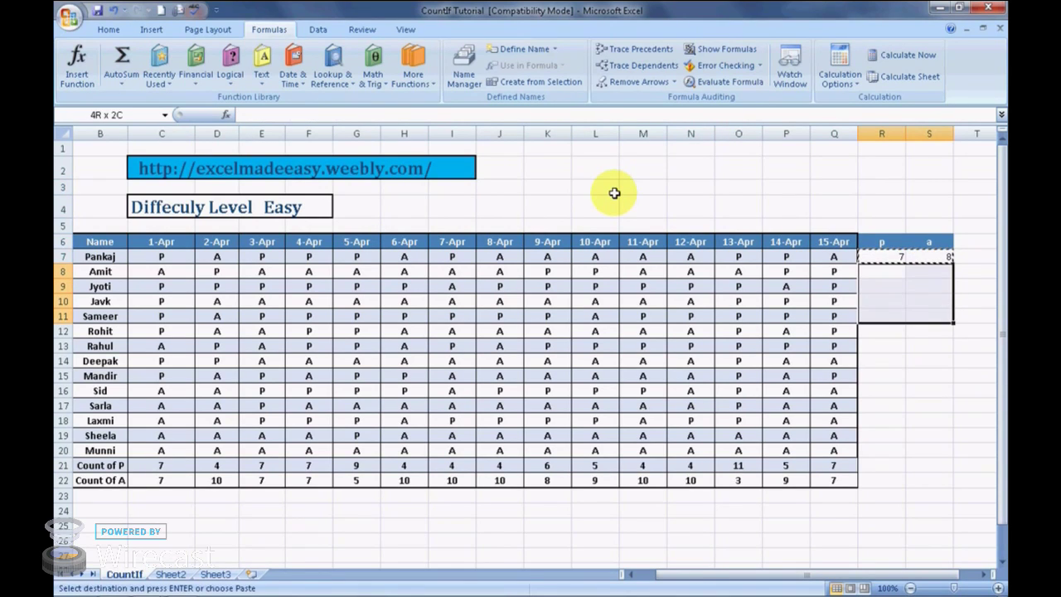
key(ctrl+v)
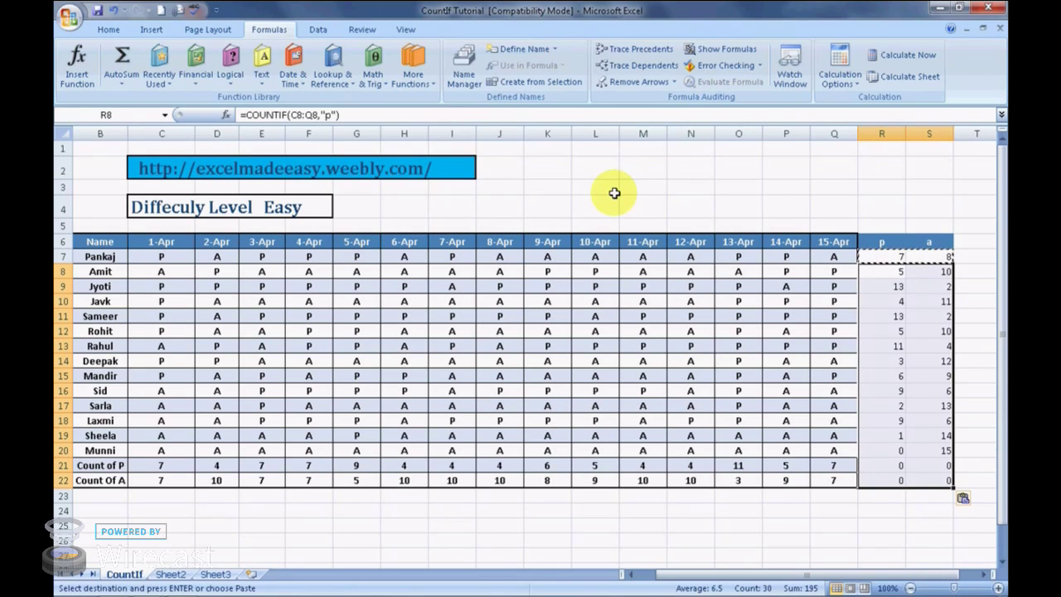
Review the copied COUNTIF formulas down the p and a columns to row 21.
key(Escape)
key(Right)
key(Down)
key(Down)
key(Down)
key(Down)
key(Down)
key(Down)
key(Down)
key(Down)
key(Down)
key(Down)
key(Down)
key(Down)
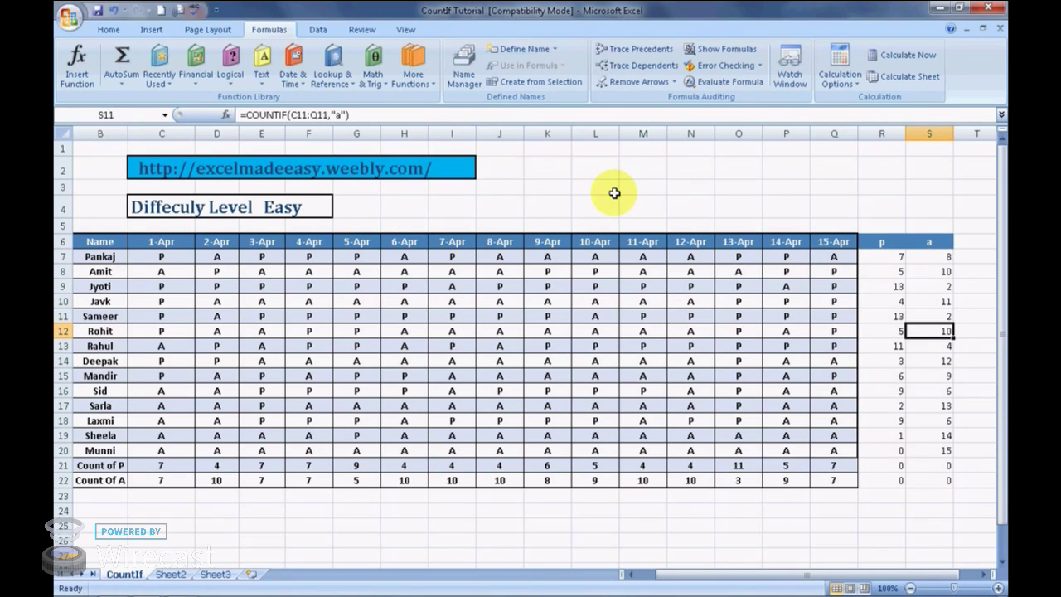
key(Left)
key(Down)
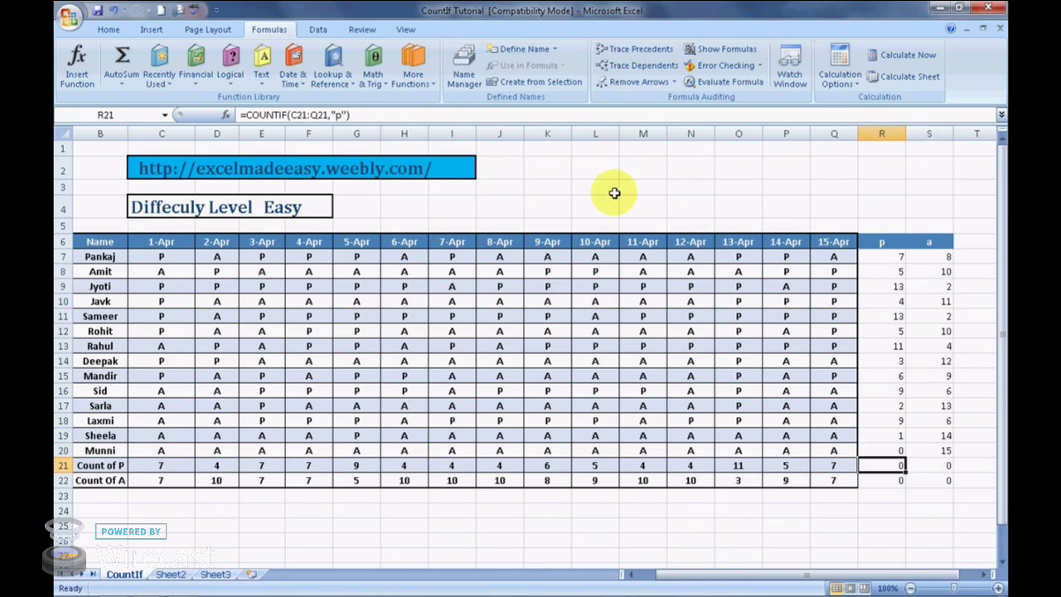
Compare the COUNTIF formulas in the Count of P row with those copied into R21:S22.
key(Left)
key(Left)
key(Left)
key(Left)
key(Left)
key(Left)
key(Left)
key(Left)
key(Left)
key(Left)
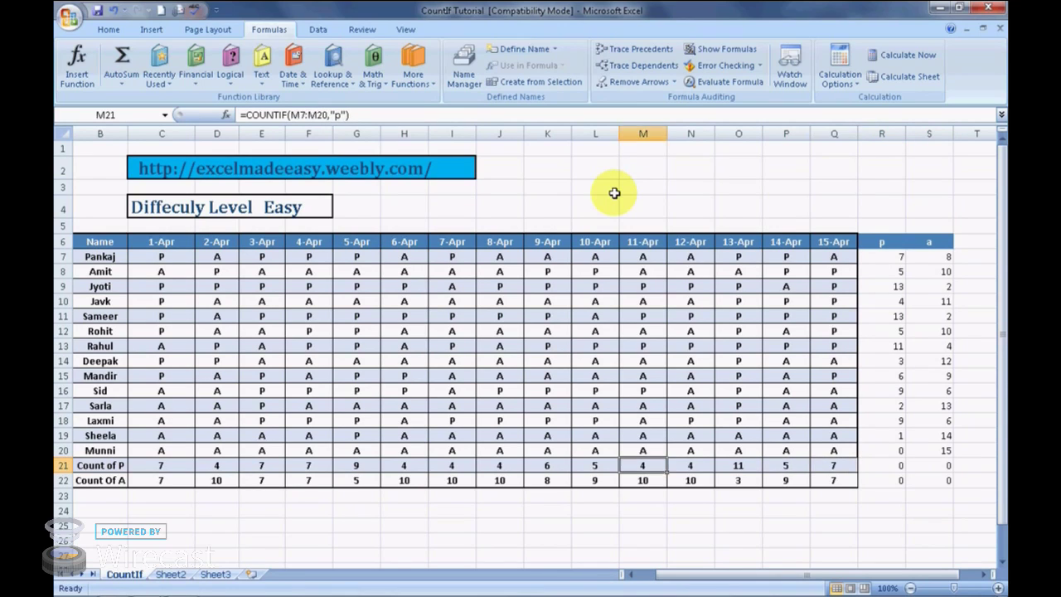
key(Right)
key(Right)
key(Right)
key(Right)
key(Right)
key(Right)
key(Right)
key(Right)
key(Right)
key(Right)
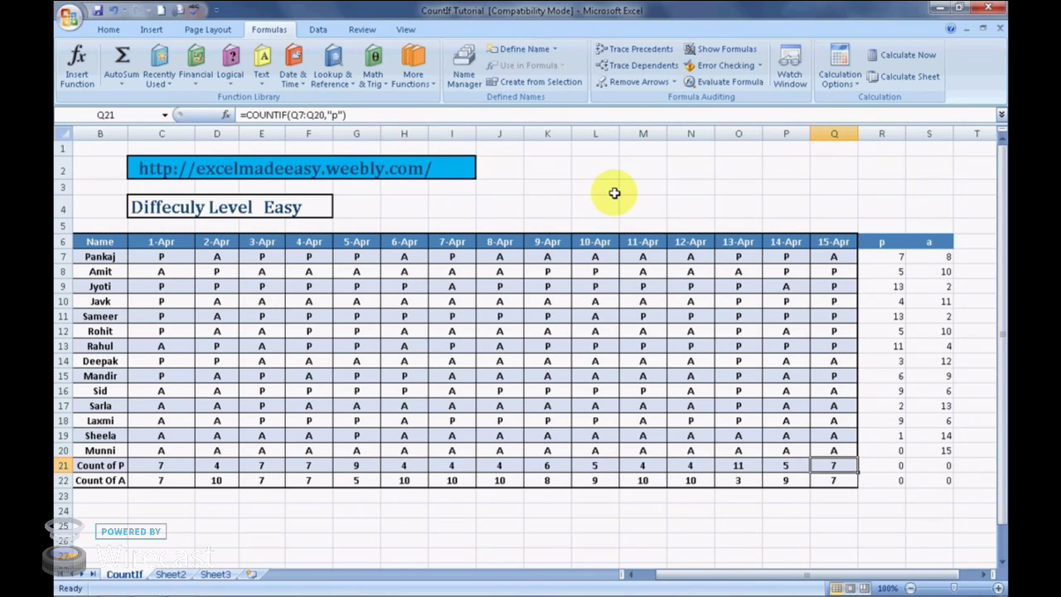
key(Left)
key(Left)
key(Up)
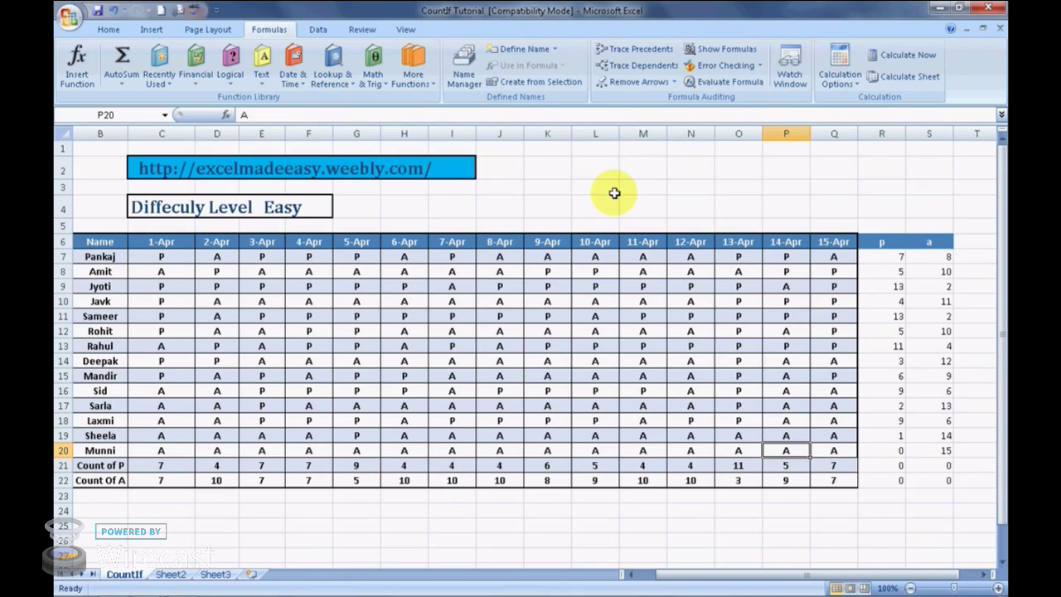
key(Left)
key(Down)
key(Right)
key(Right)
key(Right)
key(Right)
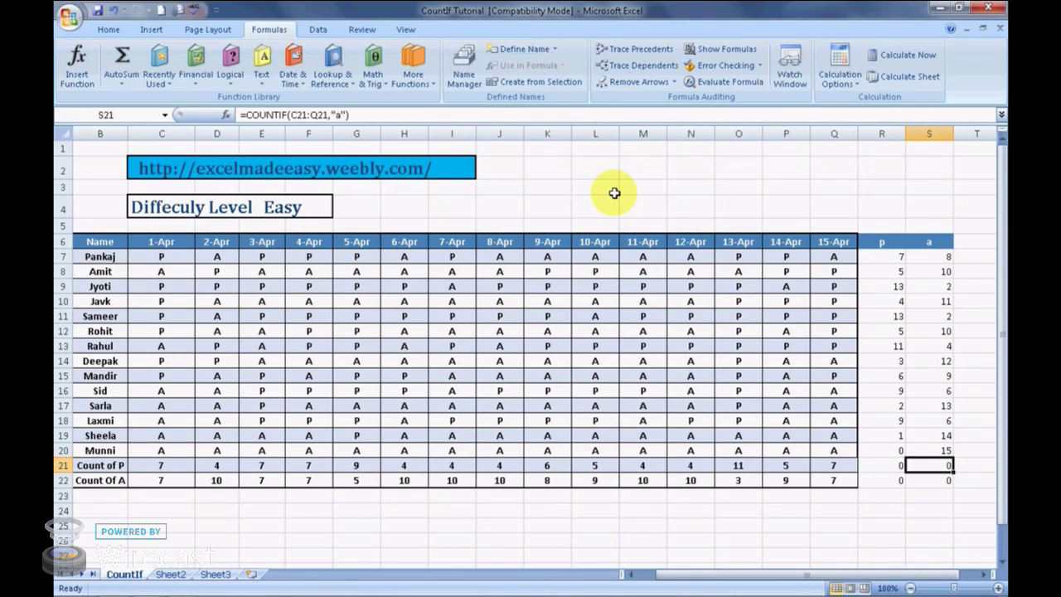
key(Down)
key(Up)
key(Up)
key(Down)
Clear the unneeded COUNTIF formulas from R21:S22, beside the Count of P and Count Of A rows.
key(Left)
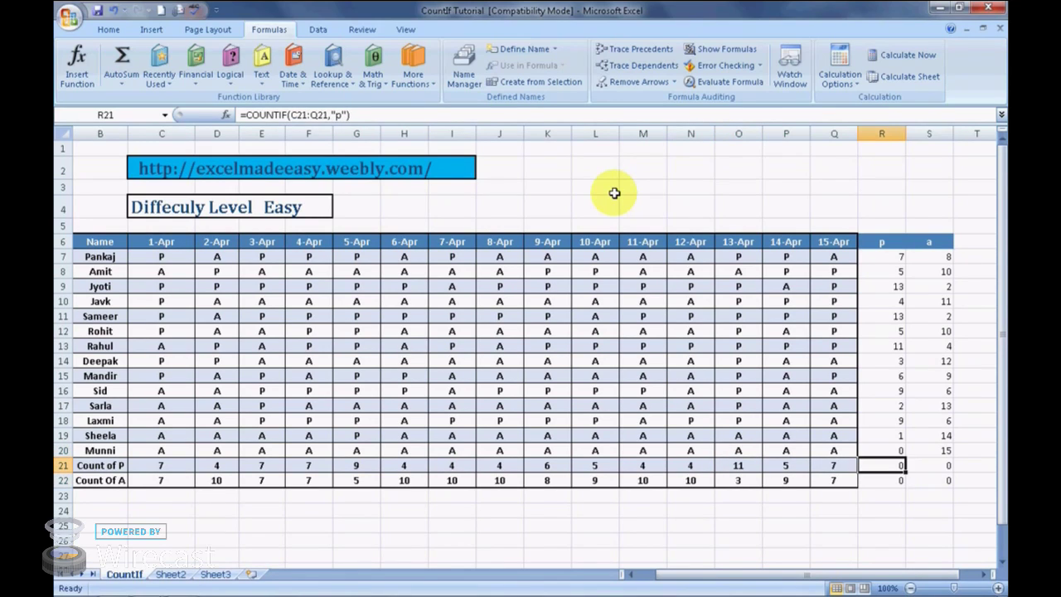
key(shift+Right)
key(shift+Down)
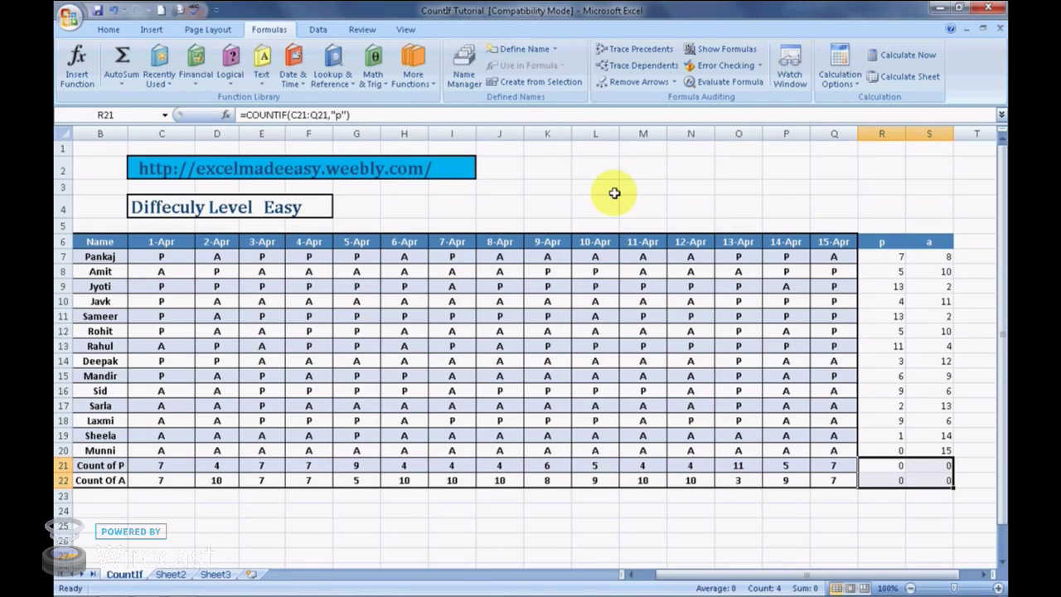
key(Delete)
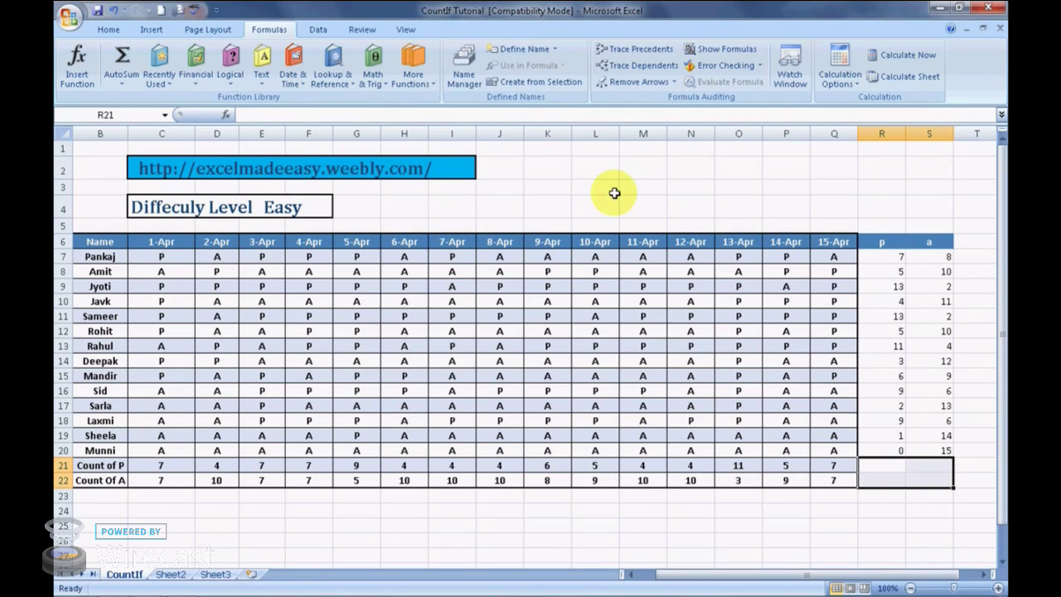
key(shift+Up)
key(shift+Left)
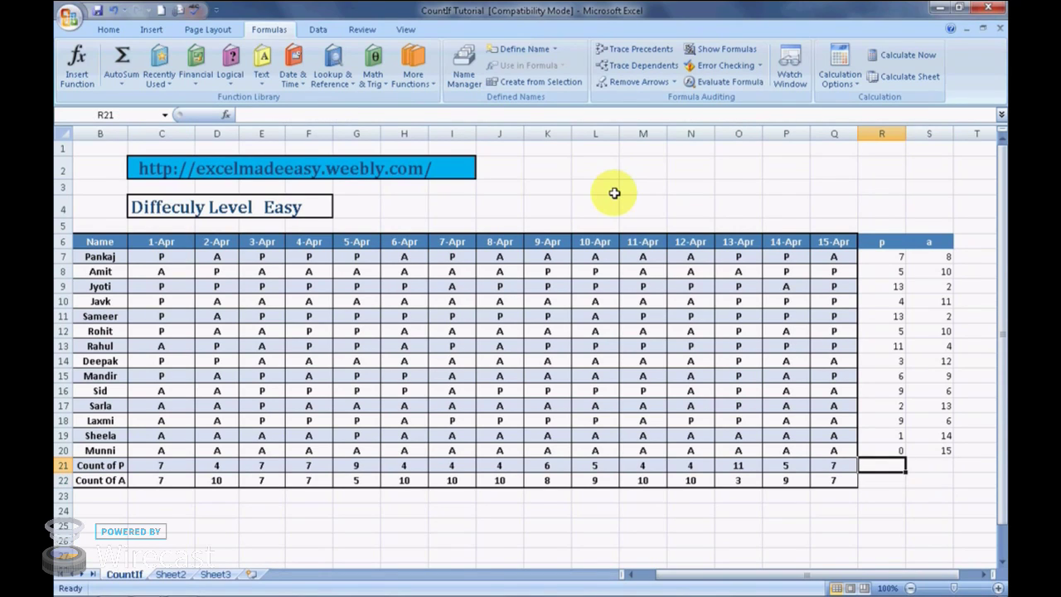
key(Left)
key(Left)
key(Left)
key(Left)
key(Left)
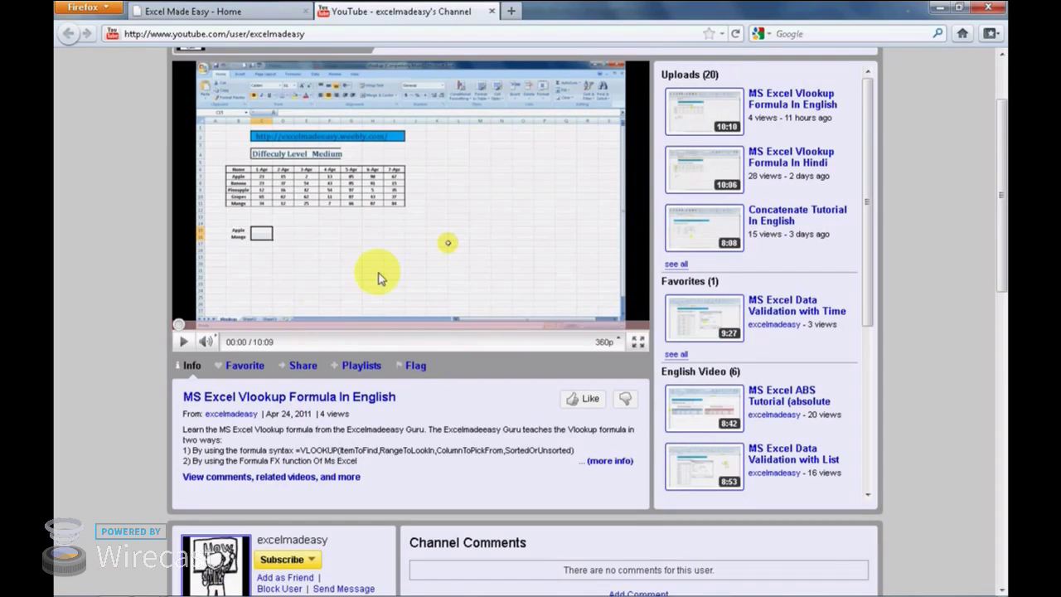
Look through the excelmadeasy YouTube channel page, including its video lists, channel comments and profile.
drag(1000, 175, 1002, 137)
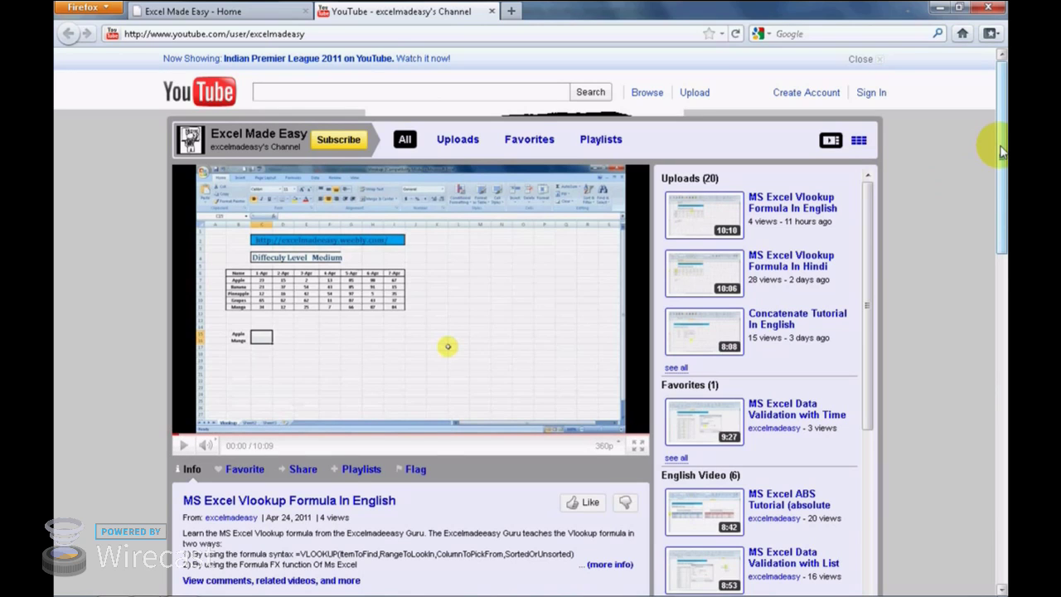
drag(1001, 151, 1002, 286)
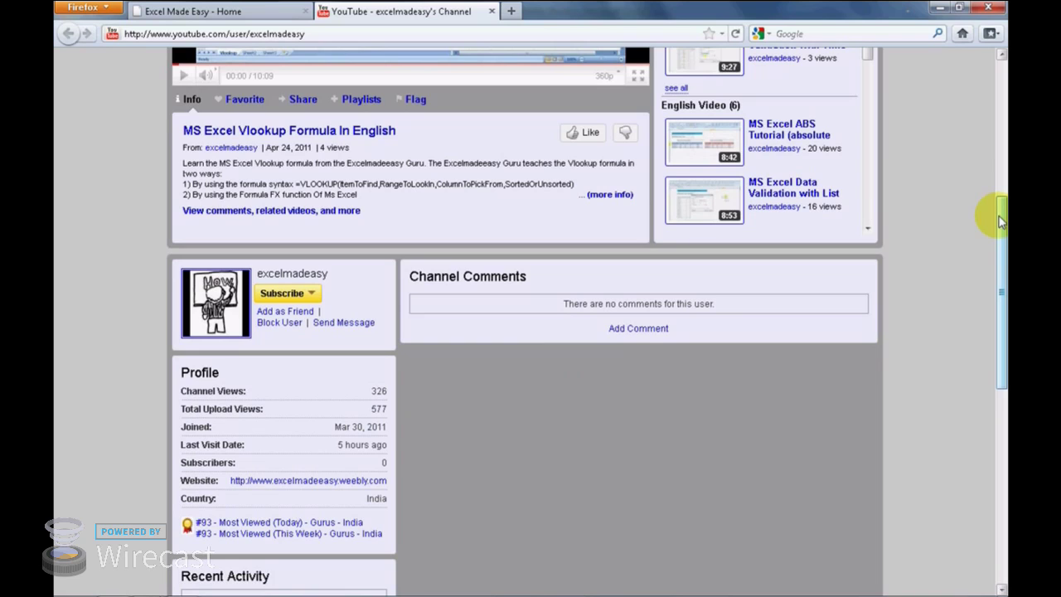
drag(1001, 220, 1000, 176)
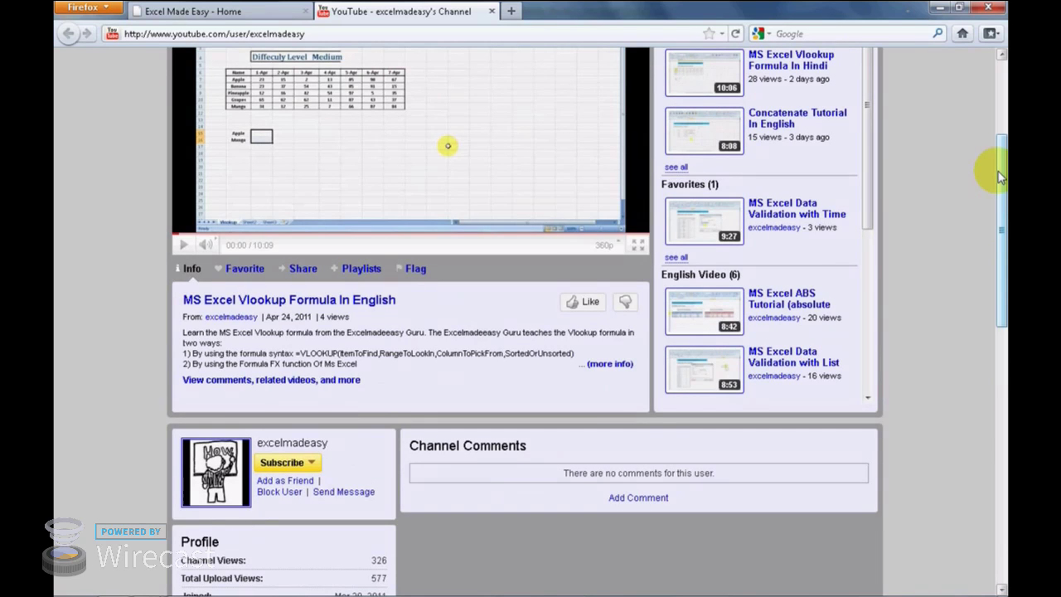
scroll(1001, 176, up, 4)
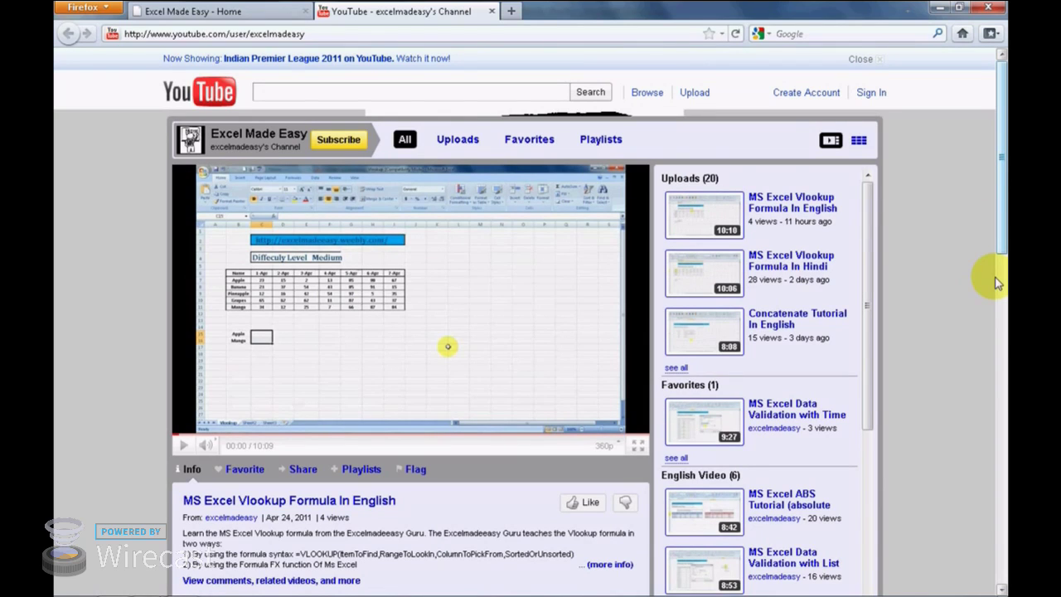
scroll(655, 383, down, 6)
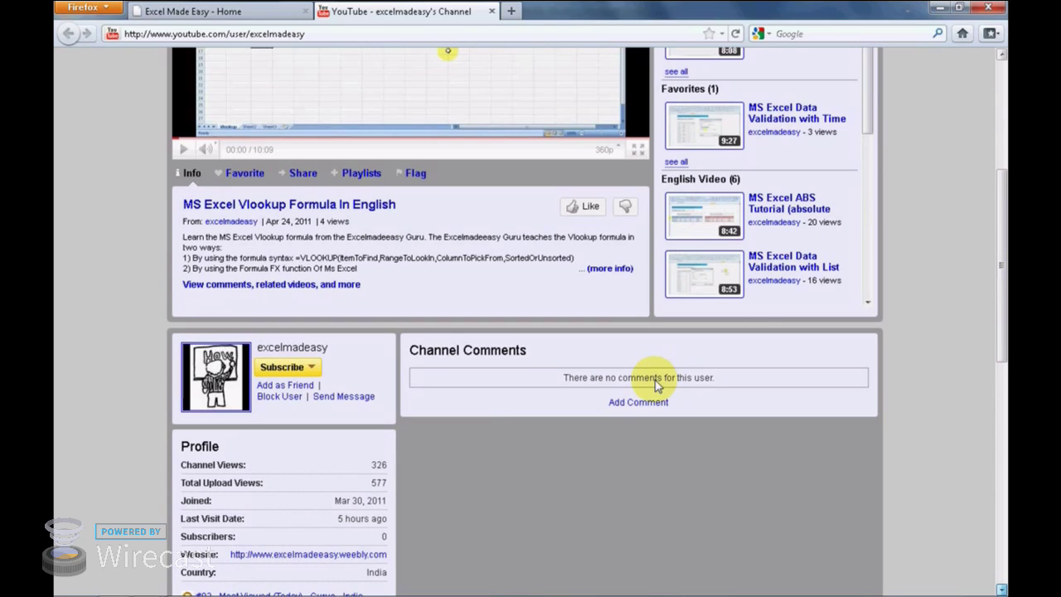
scroll(655, 384, down, 1)
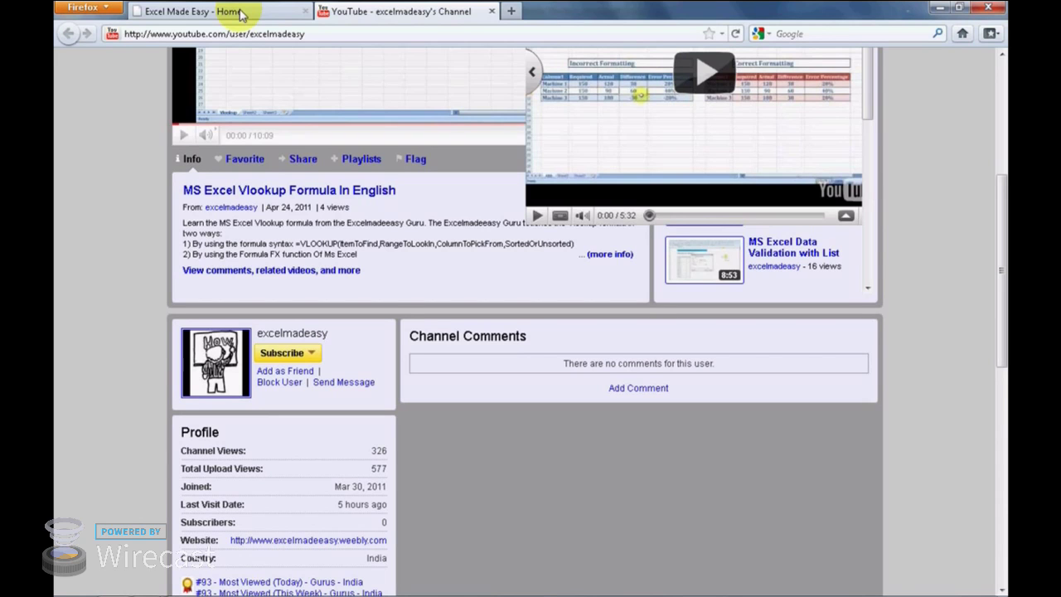
Switch to the Excel Made Easy home page and examine its site links, training videos and introduction.
click(241, 14)
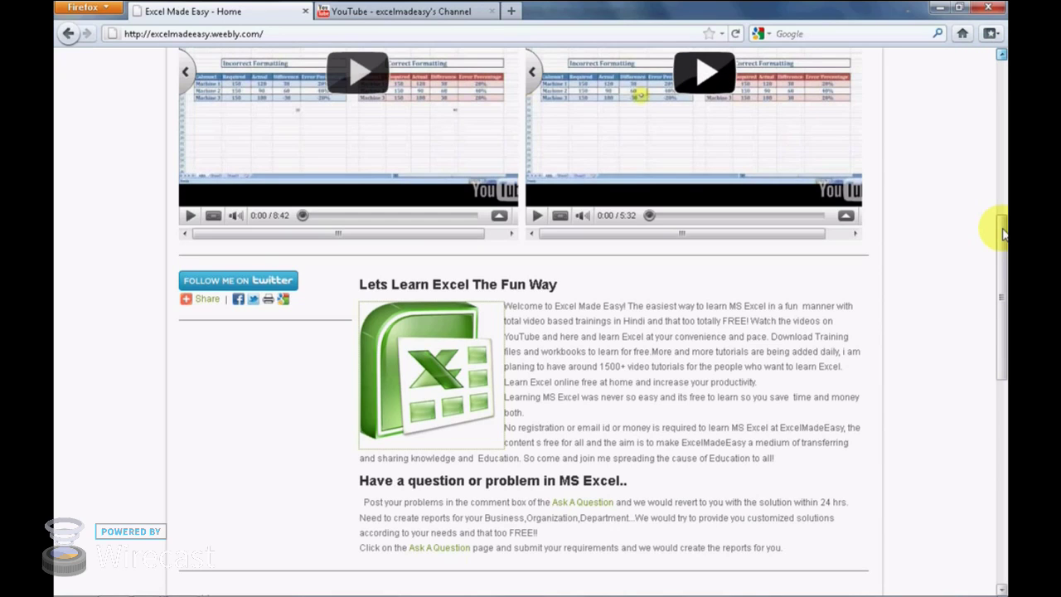
drag(1004, 235, 1003, 117)
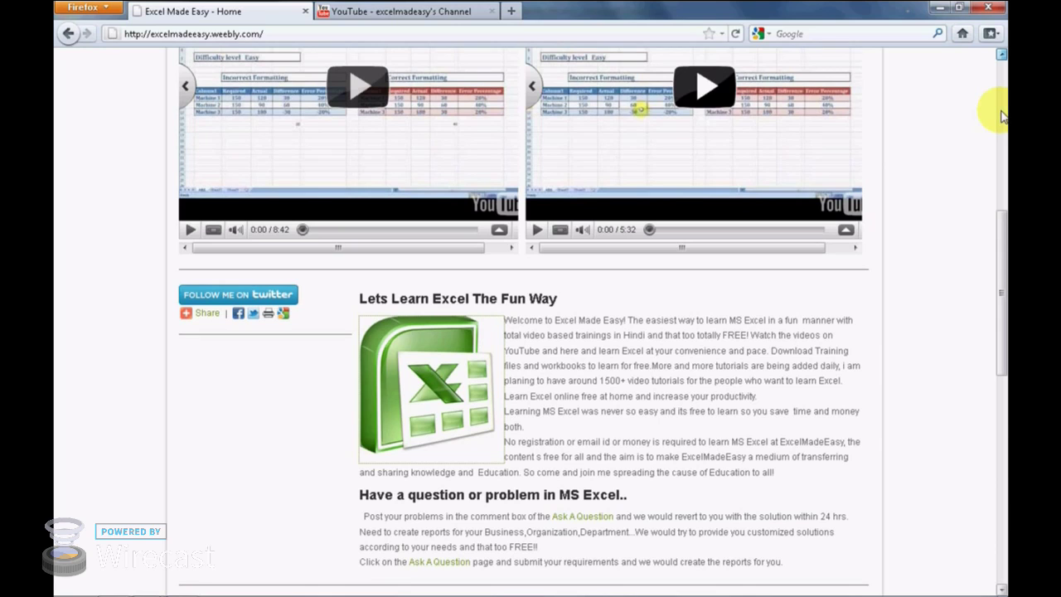
drag(1004, 117, 1002, 92)
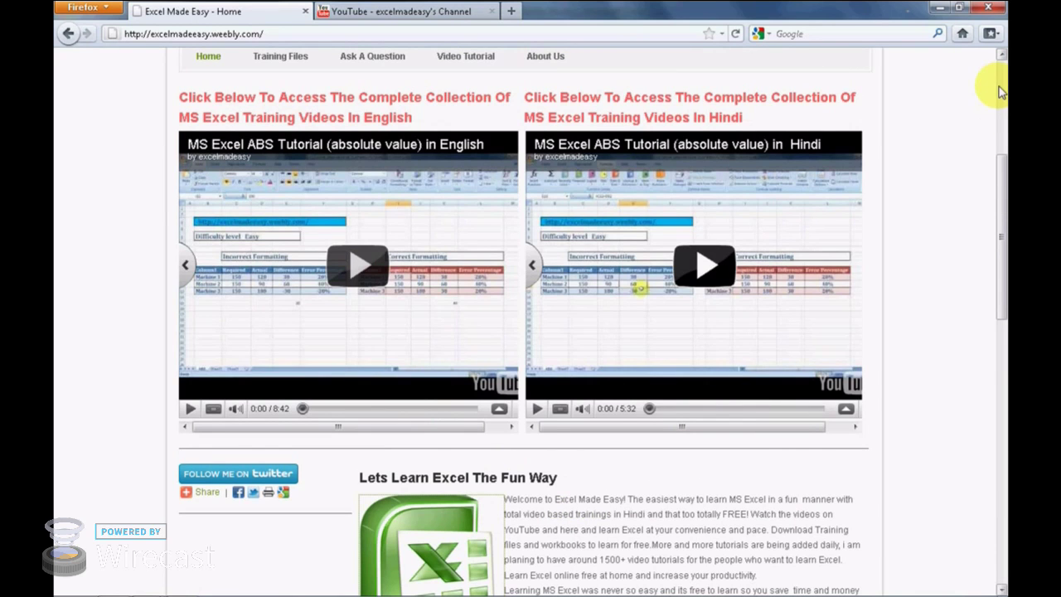
drag(1002, 92, 1004, 62)
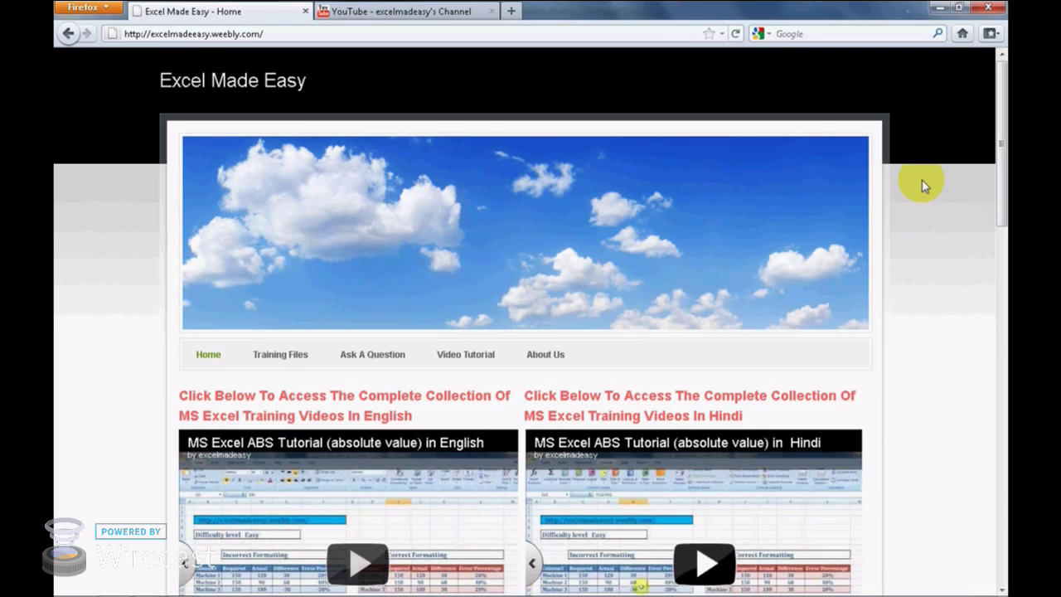
scroll(925, 186, down, 3)
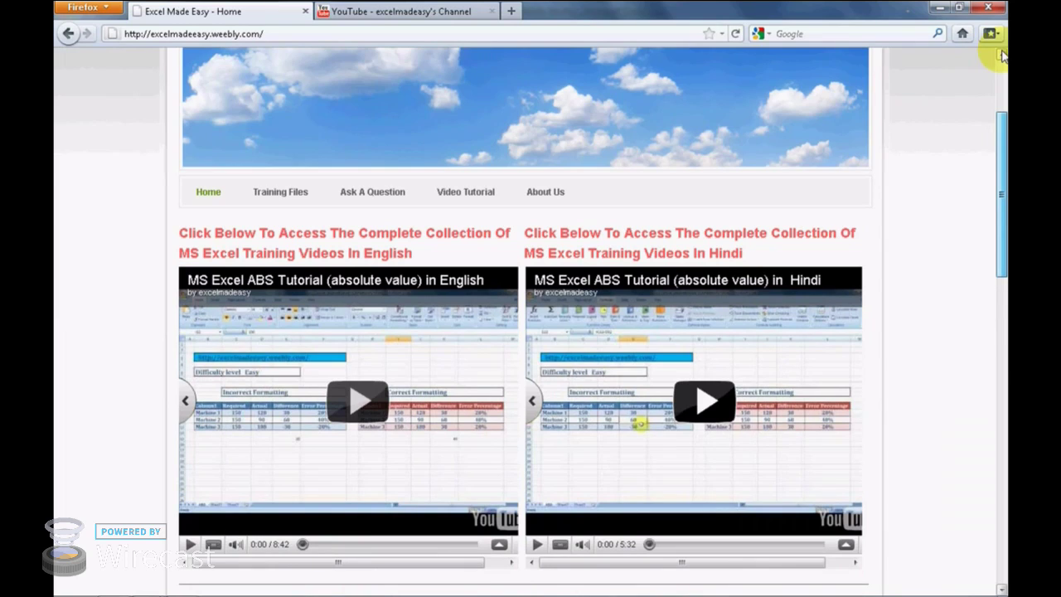
scroll(282, 371, up, 3)
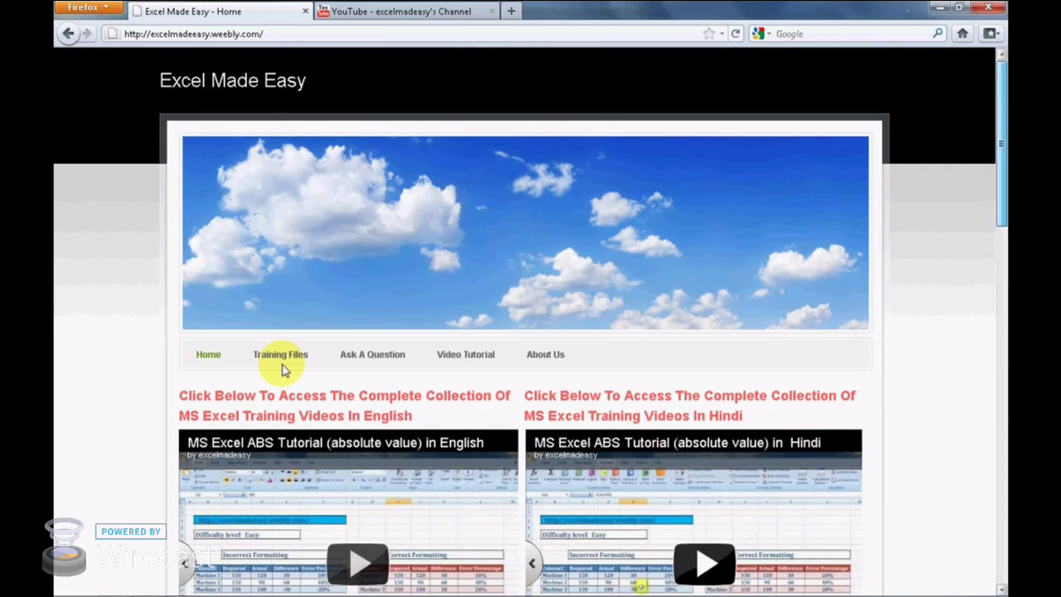
click(282, 365)
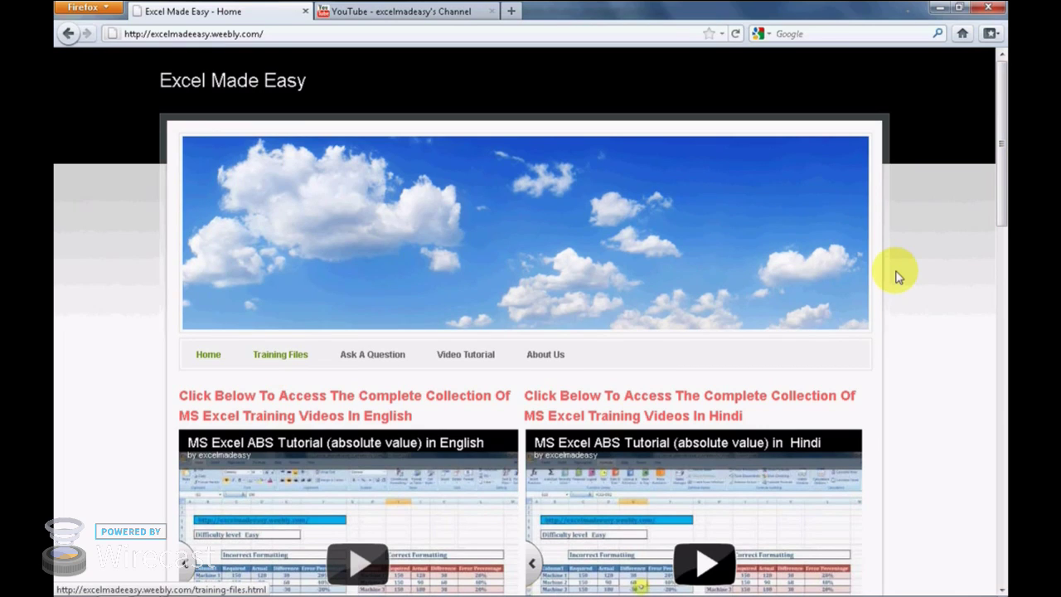
drag(1003, 191, 1003, 590)
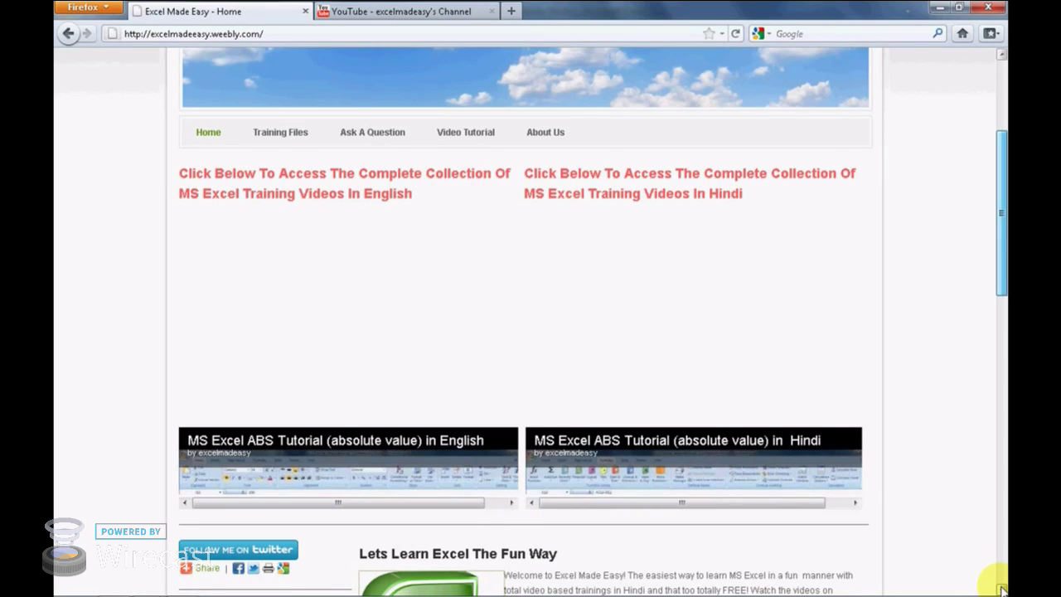
click(1003, 590)
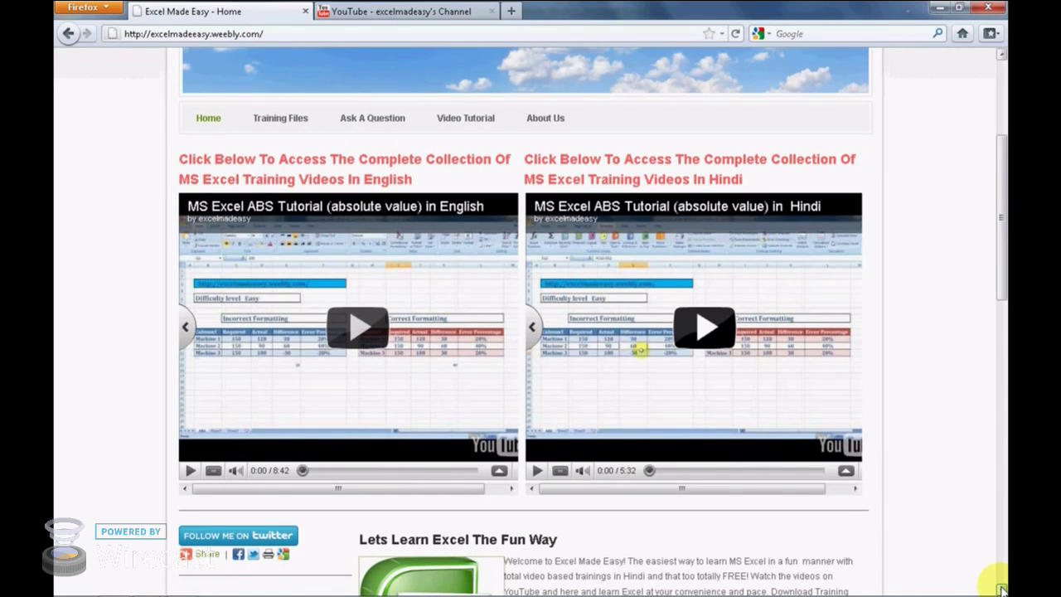
click(1002, 590)
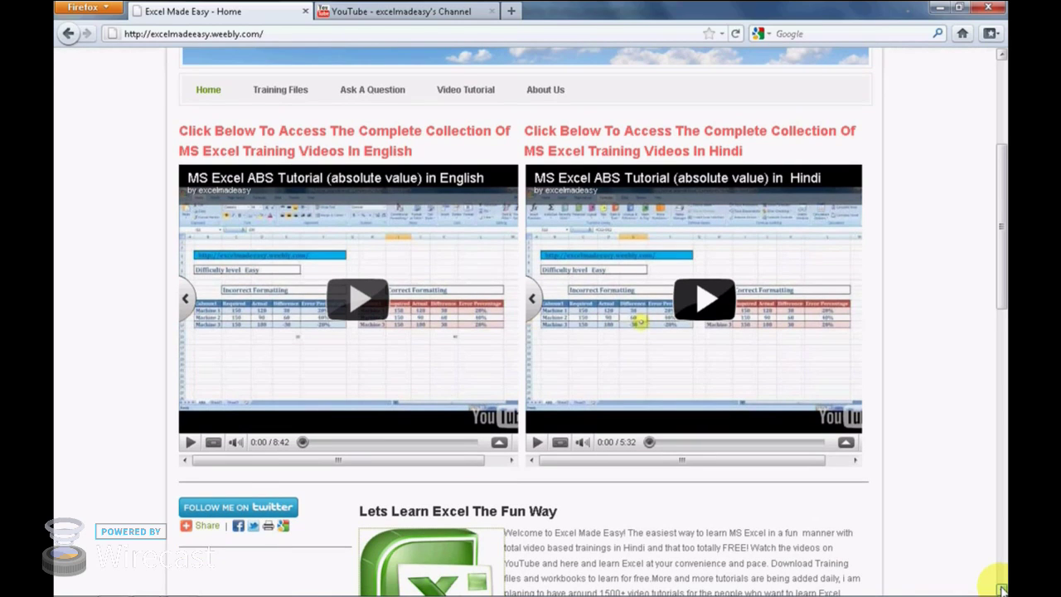
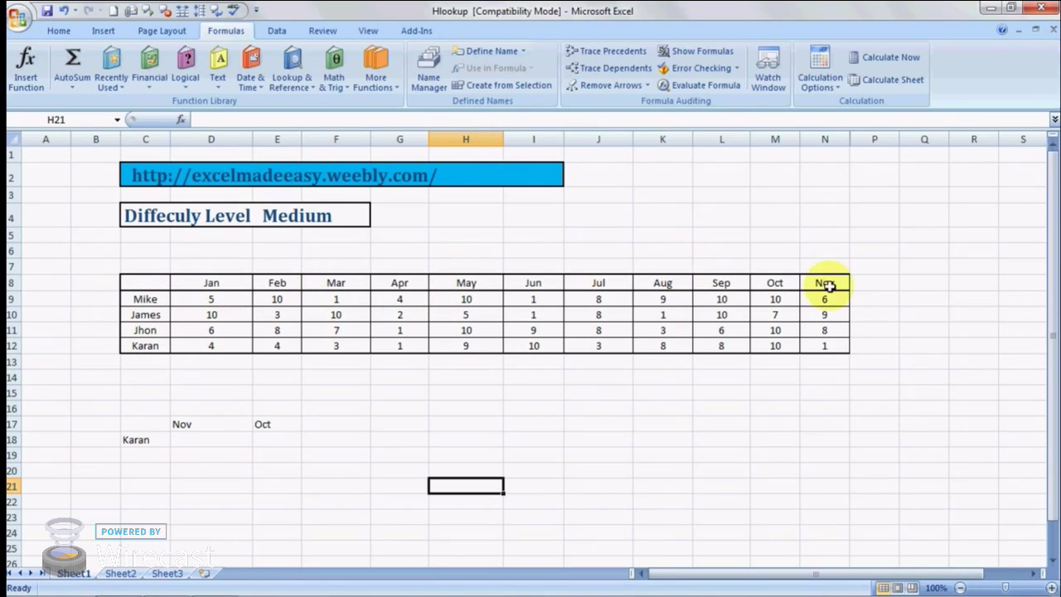
Start an HLOOKUP formula in D18 with the Nov label in D17 as the lookup value.
click(316, 436)
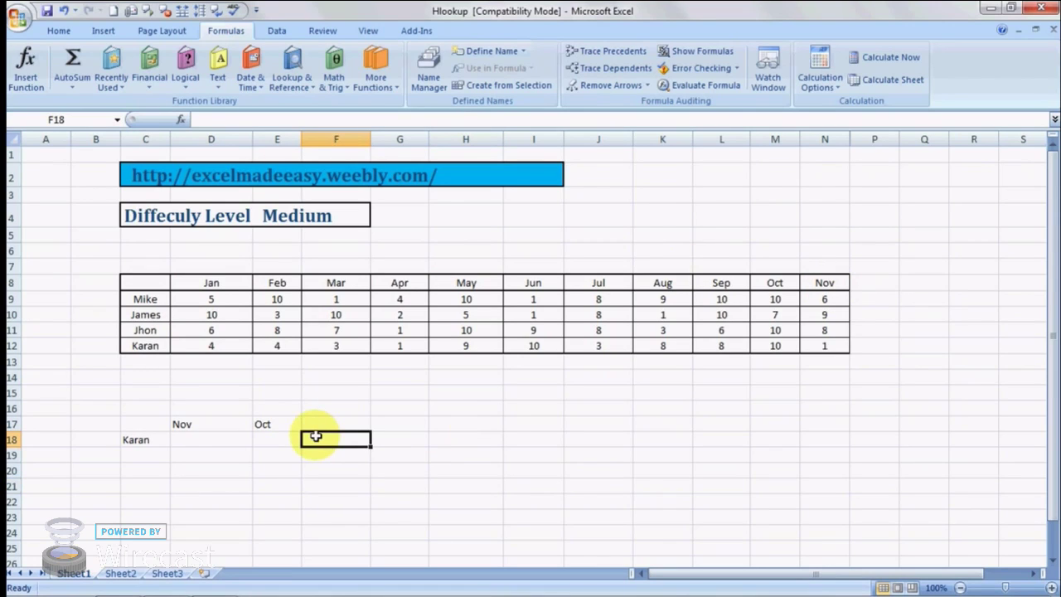
click(214, 425)
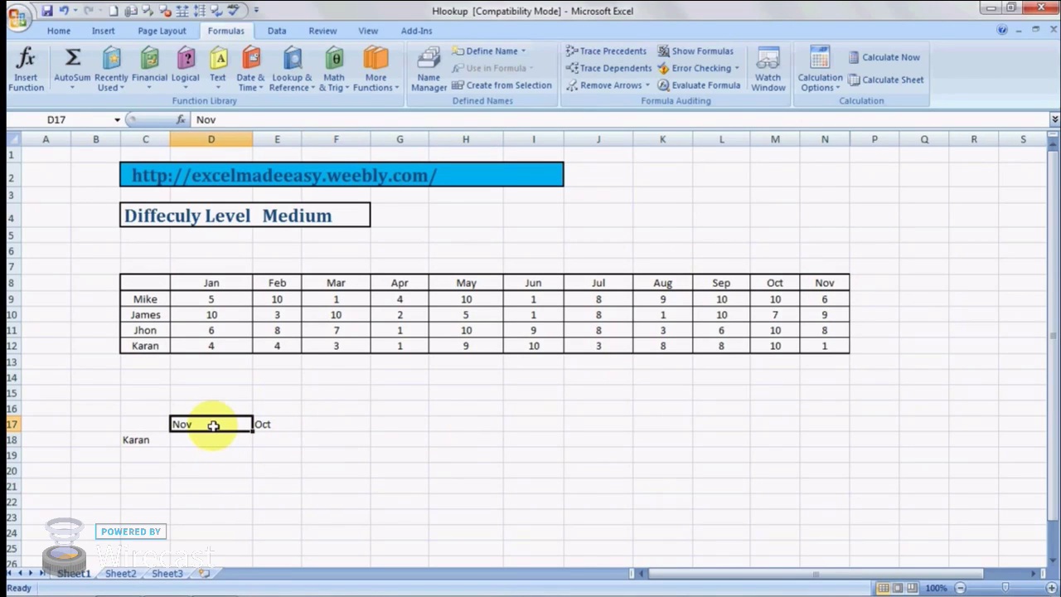
click(210, 442)
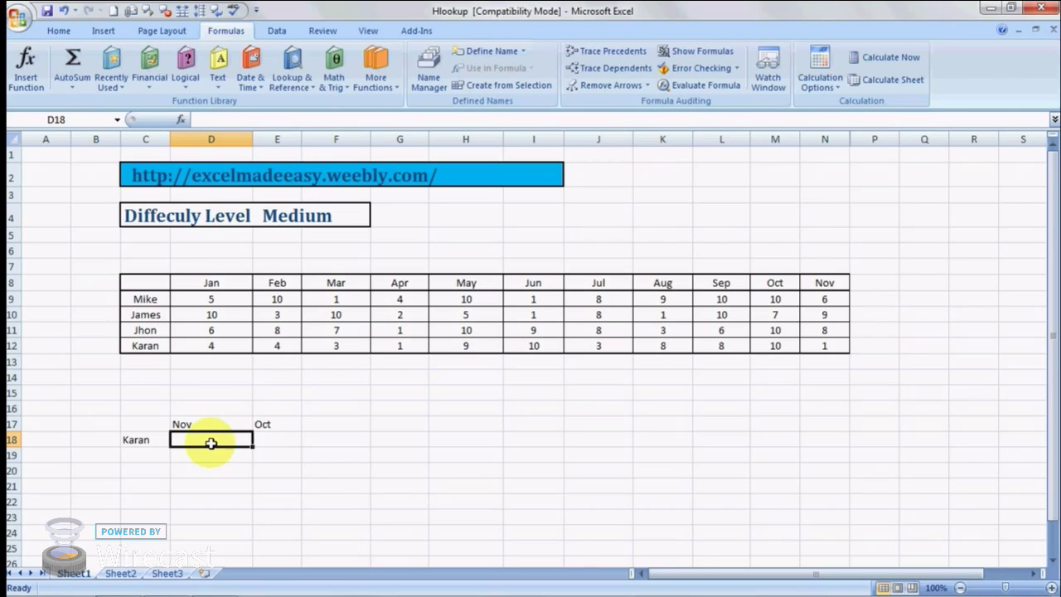
text(=)
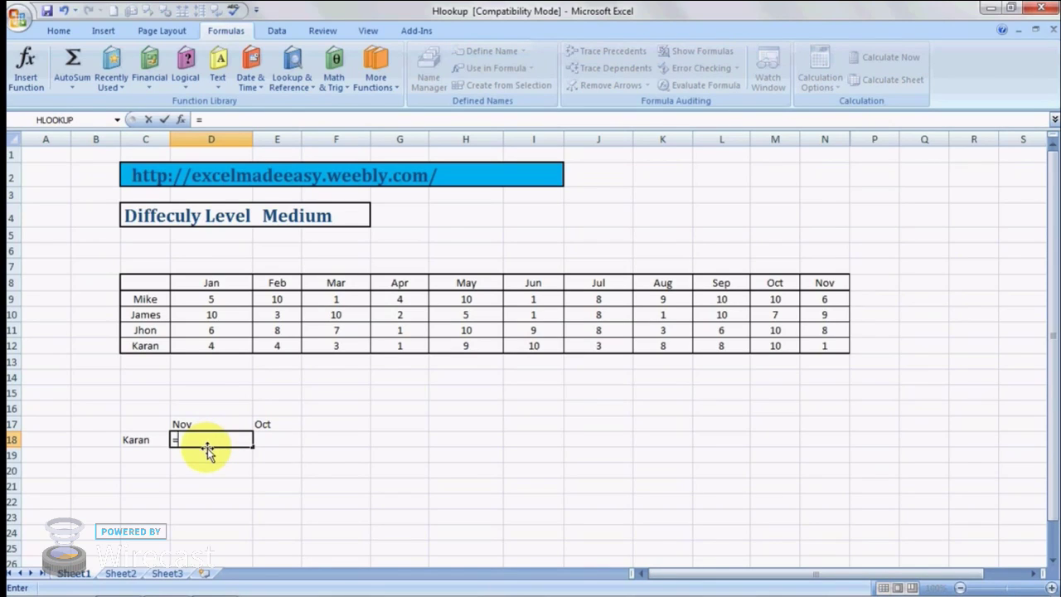
text(hloo)
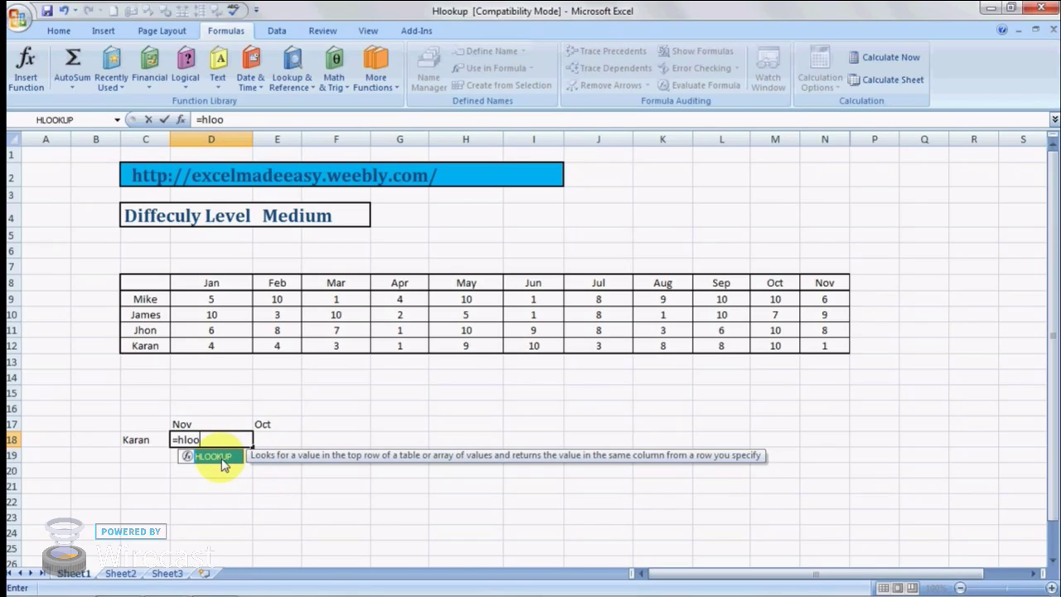
double_click(223, 458)
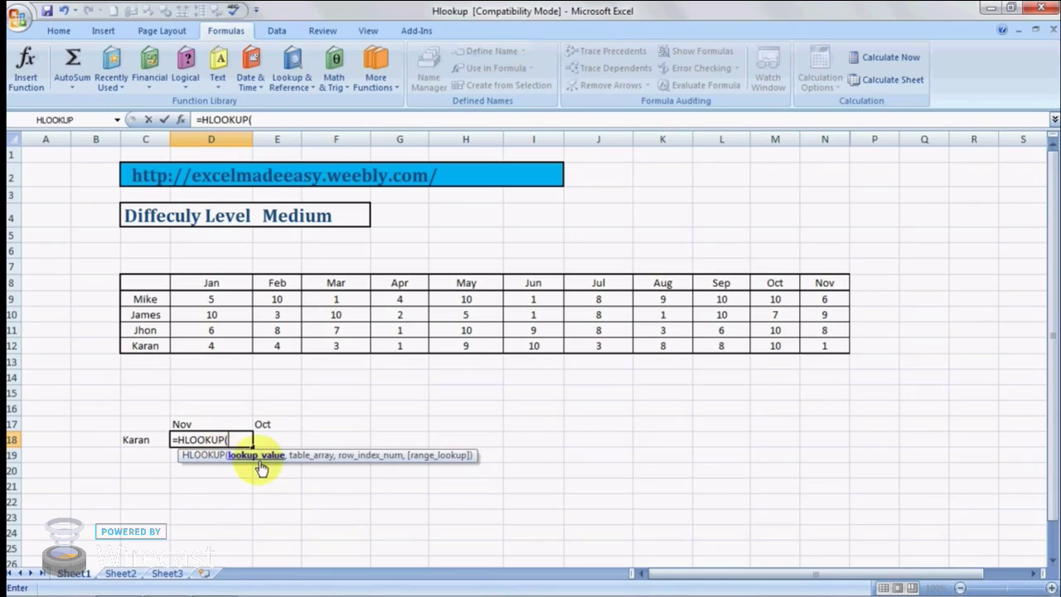
click(184, 424)
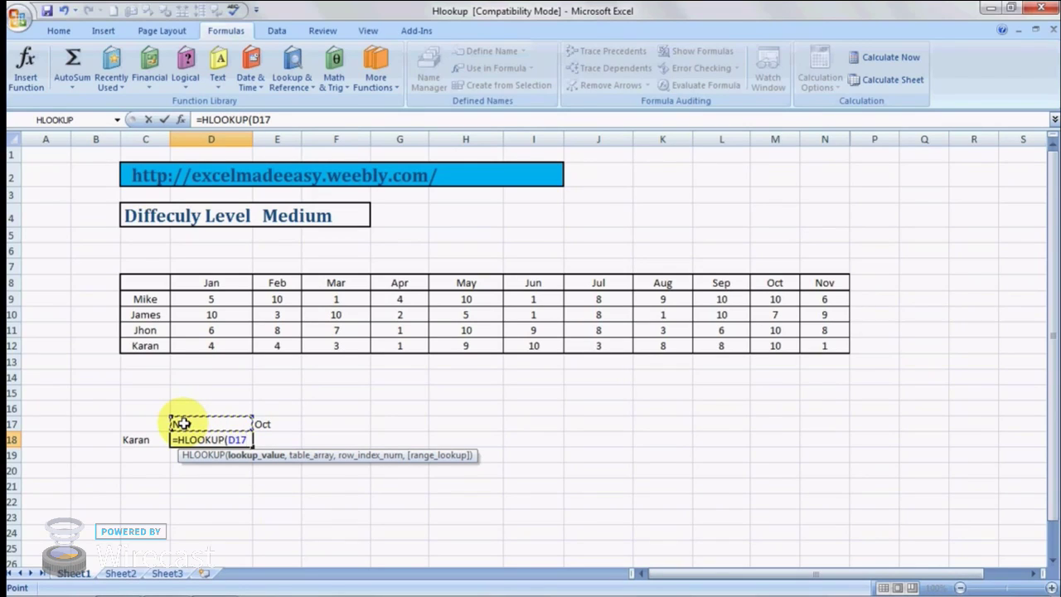
text(,)
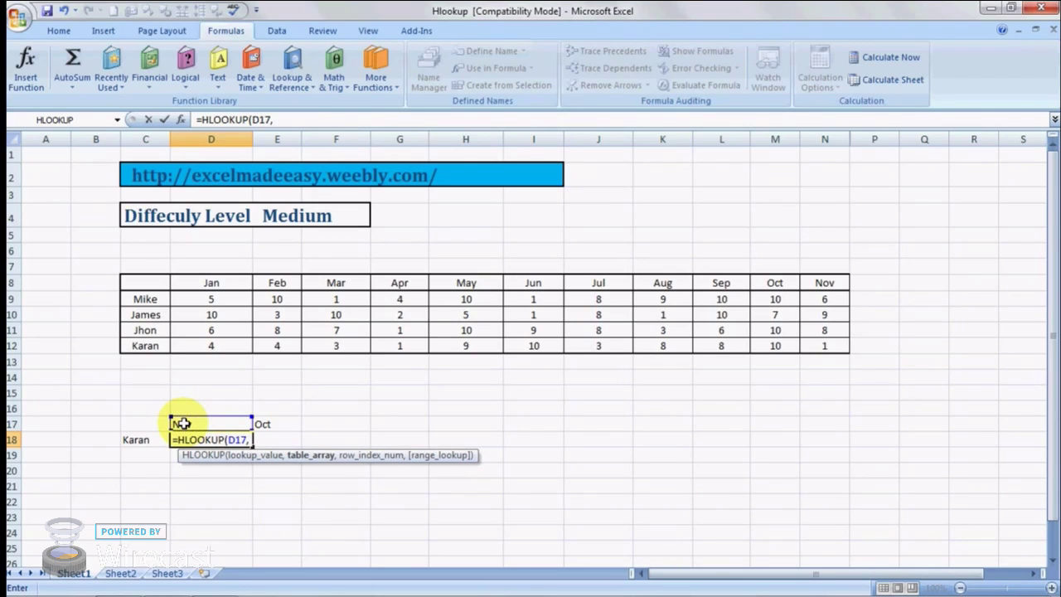
Set the HLOOKUP table array in D18 to the full monthly table, C8:N12.
click(154, 284)
drag(155, 290, 365, 350)
key(shift+Right)
key(shift+Right)
key(shift+Right)
key(shift+Right)
key(shift+Right)
key(shift+Right)
key(shift+Right)
key(shift+Right)
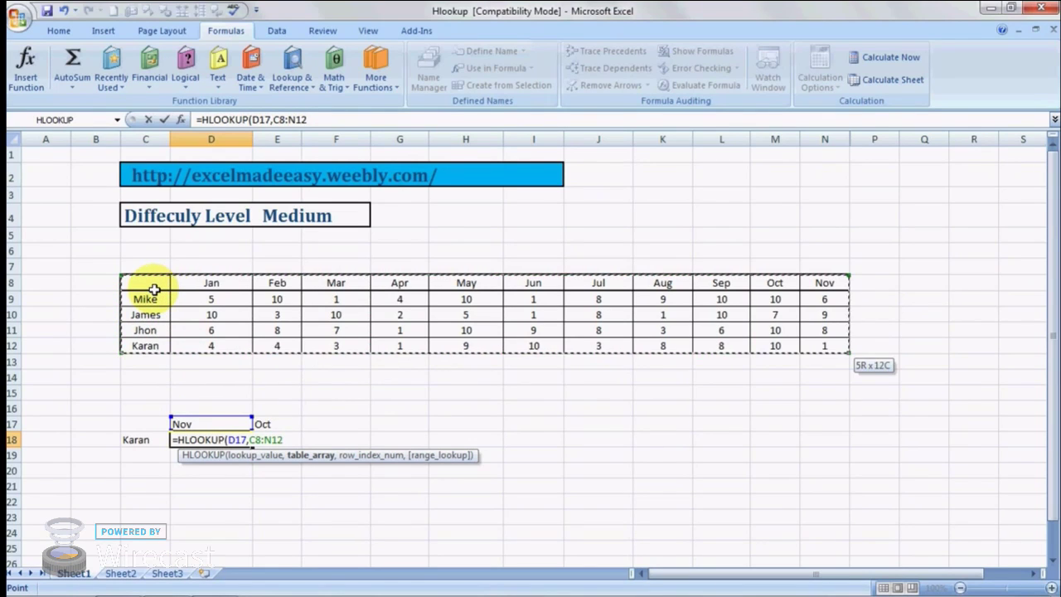
text(,)
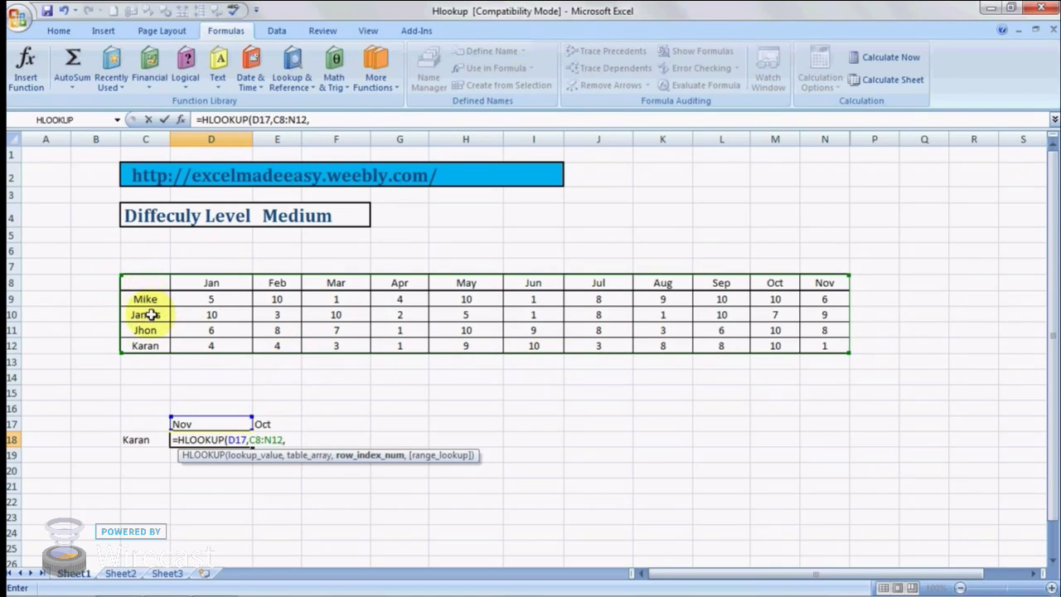
Complete the D18 HLOOKUP formula with row index 5 and range lookup 0.
text(,)
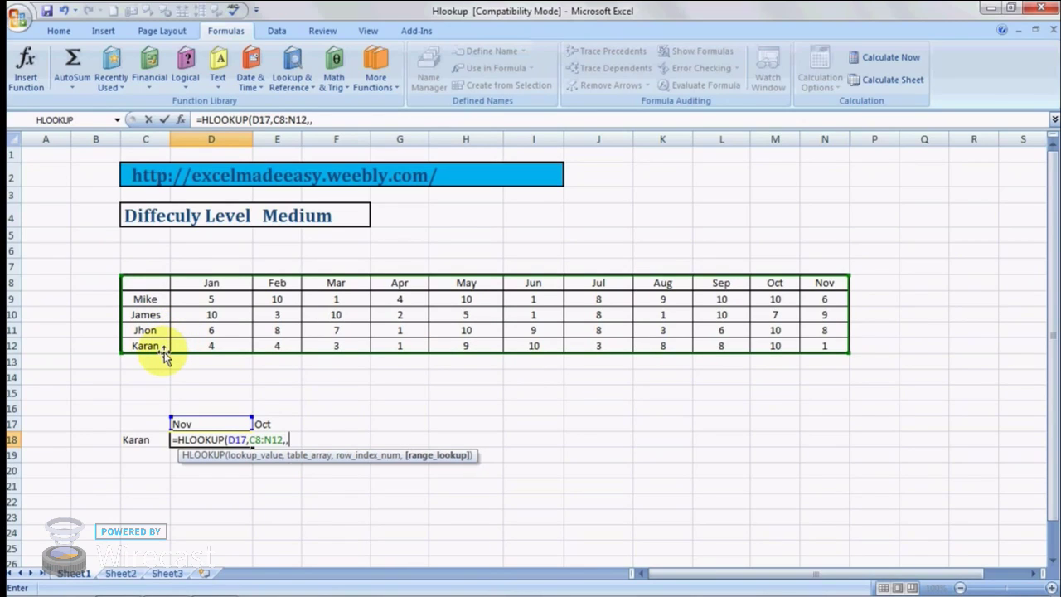
key(BackSpace)
text(5)
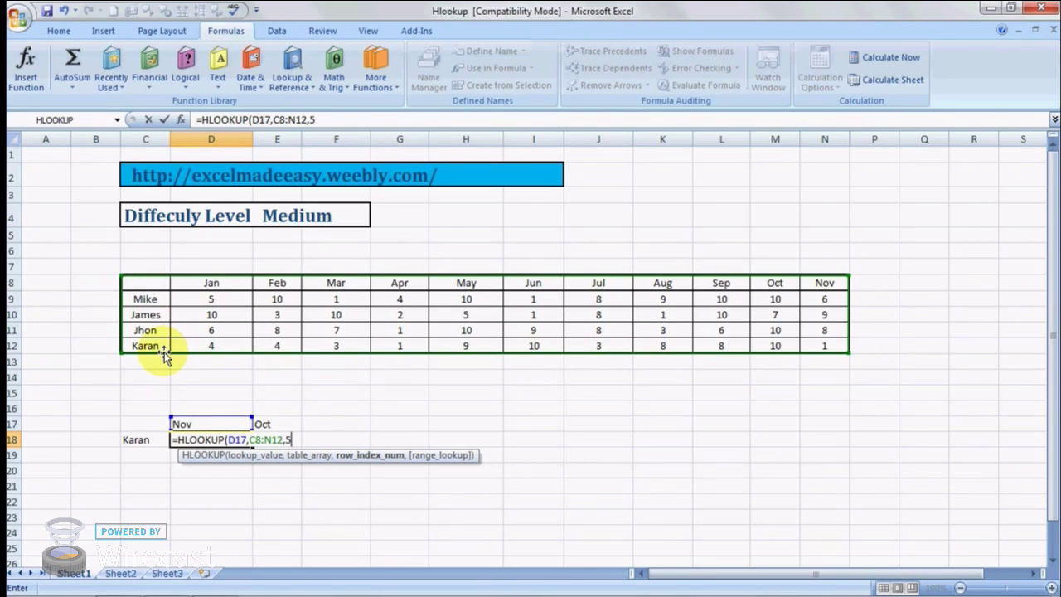
text(,0))
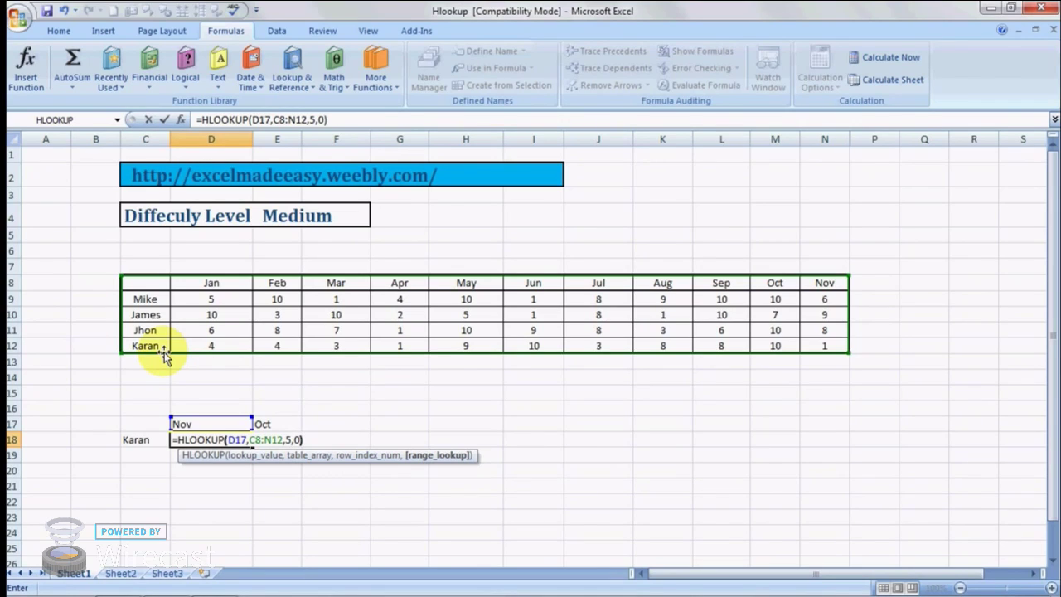
key(ctrl+Return)
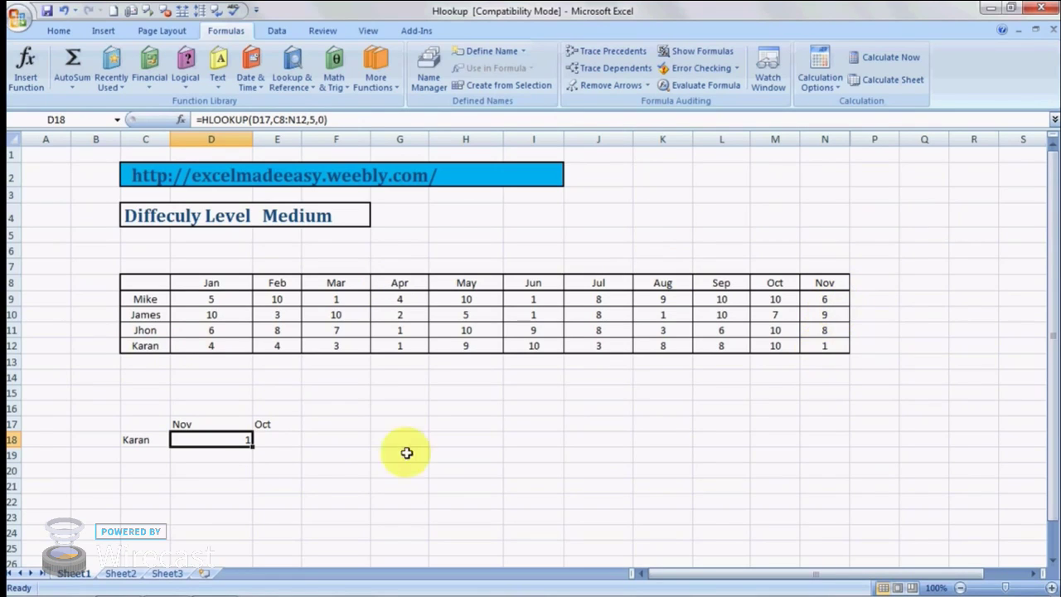
Find HLOOKUP through the Insert Function search and insert it into E18, below the Oct label.
click(283, 439)
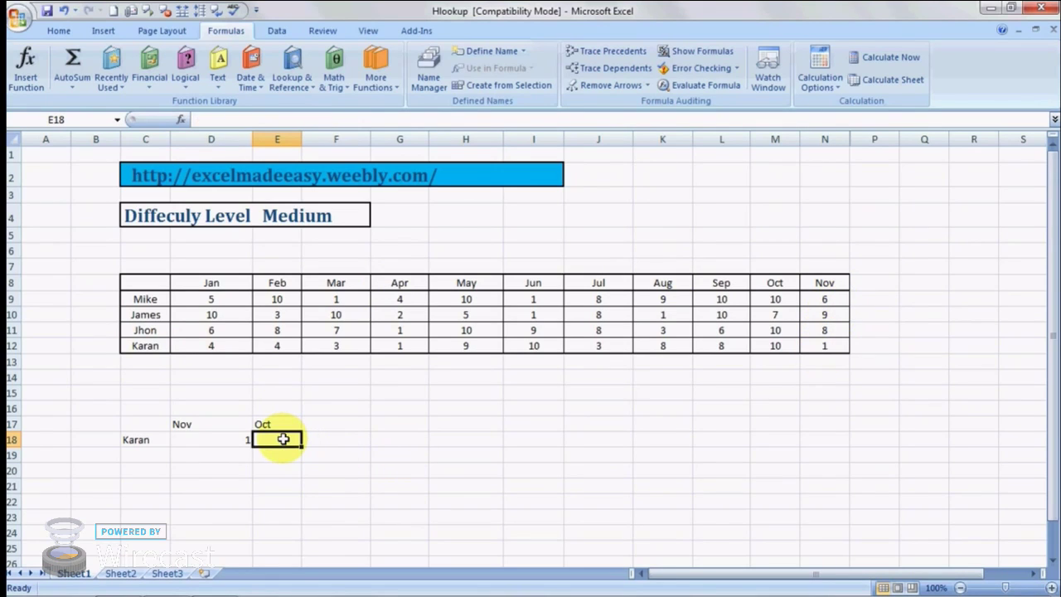
click(67, 34)
click(226, 30)
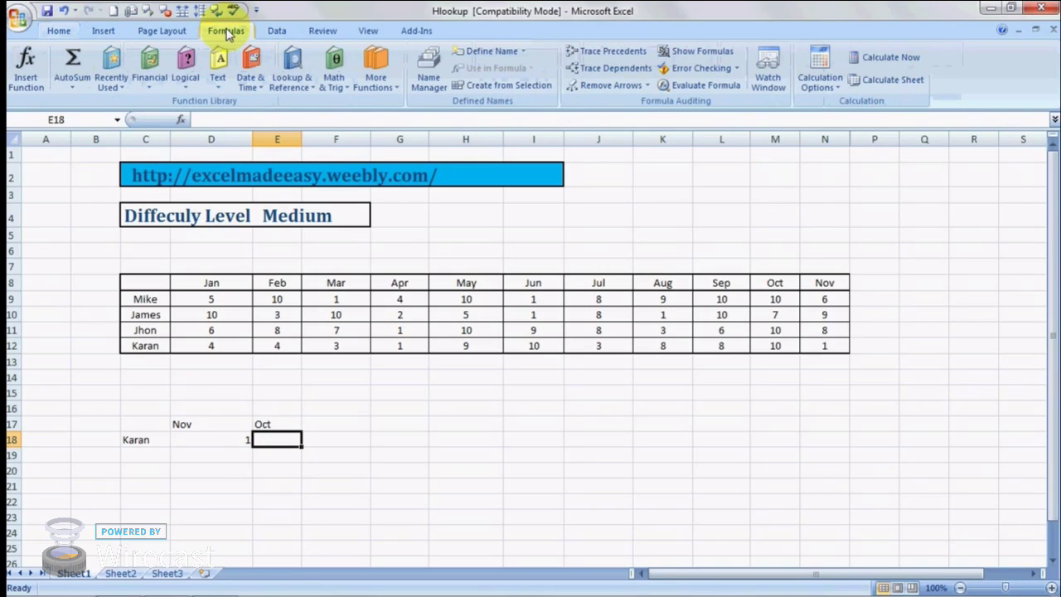
click(32, 70)
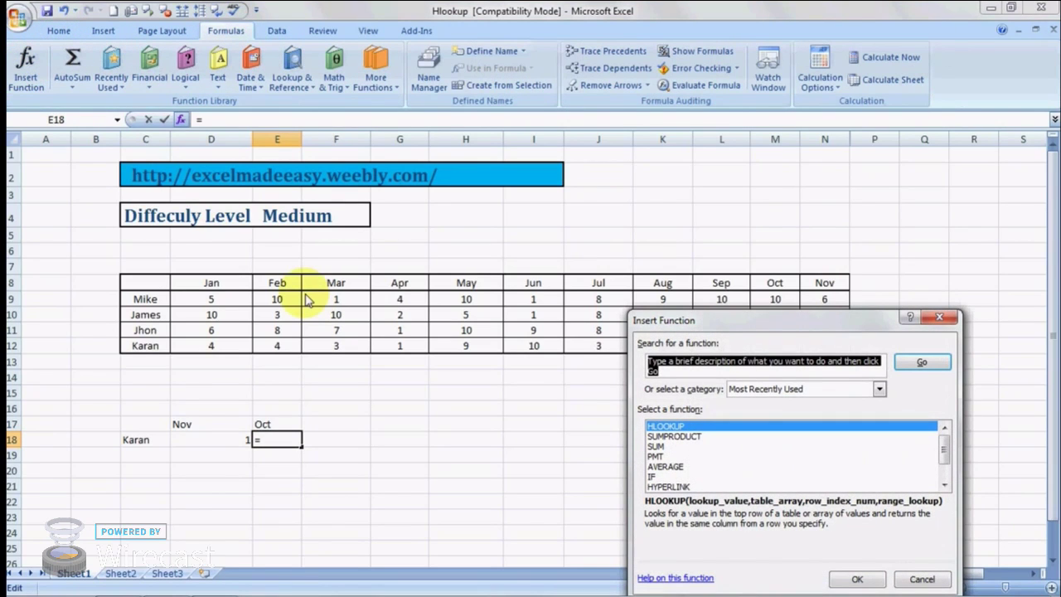
text(hlooup)
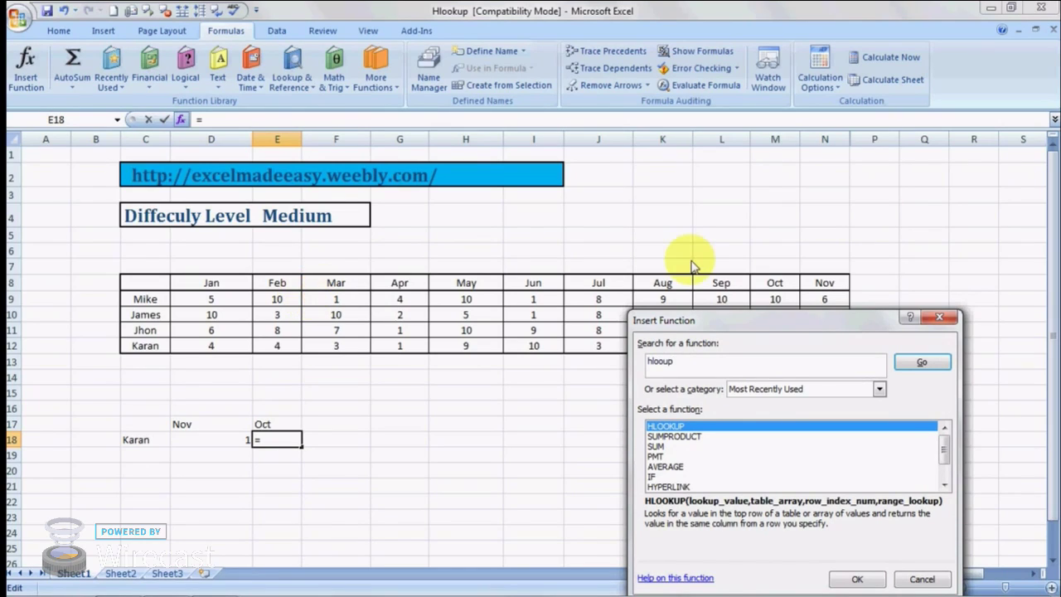
text(k)
click(922, 363)
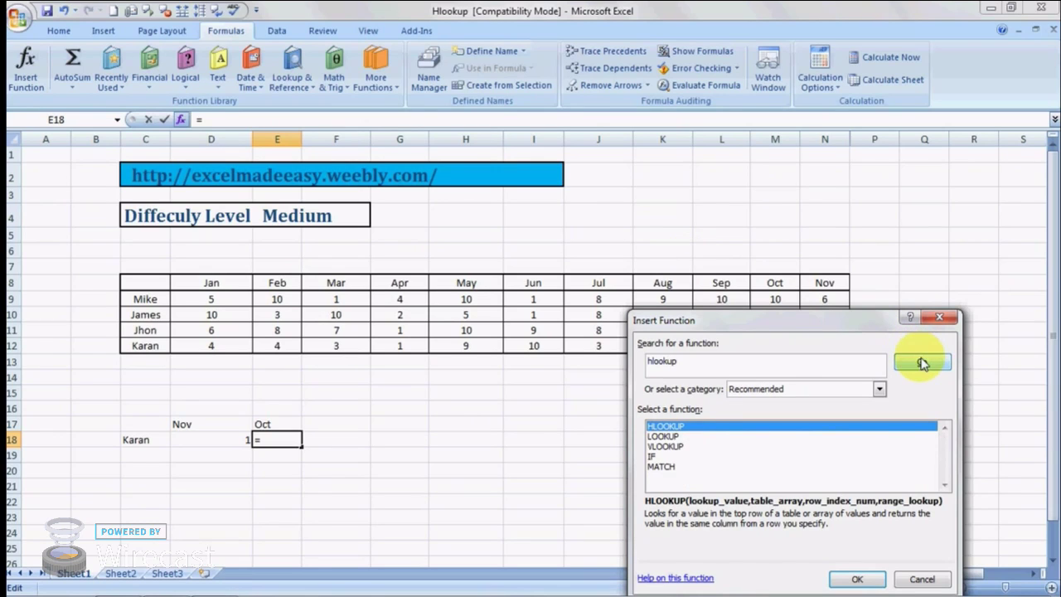
double_click(684, 426)
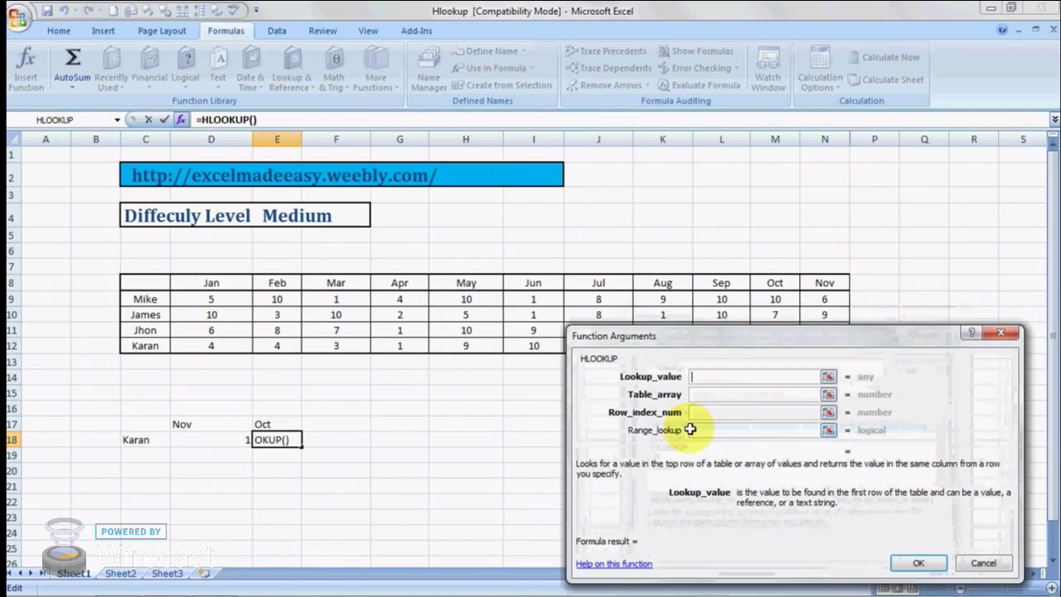
Set the E18 HLOOKUP arguments to lookup value E17 and table array C8:N12.
click(268, 423)
click(720, 395)
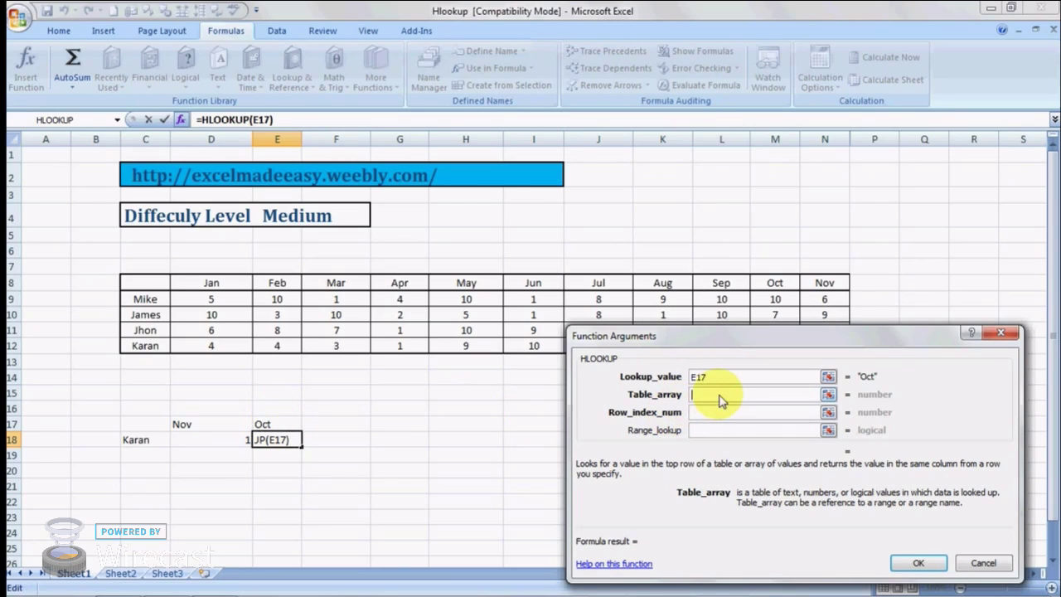
drag(147, 280, 144, 299)
key(shift+Down)
key(shift+Down)
key(shift+Down)
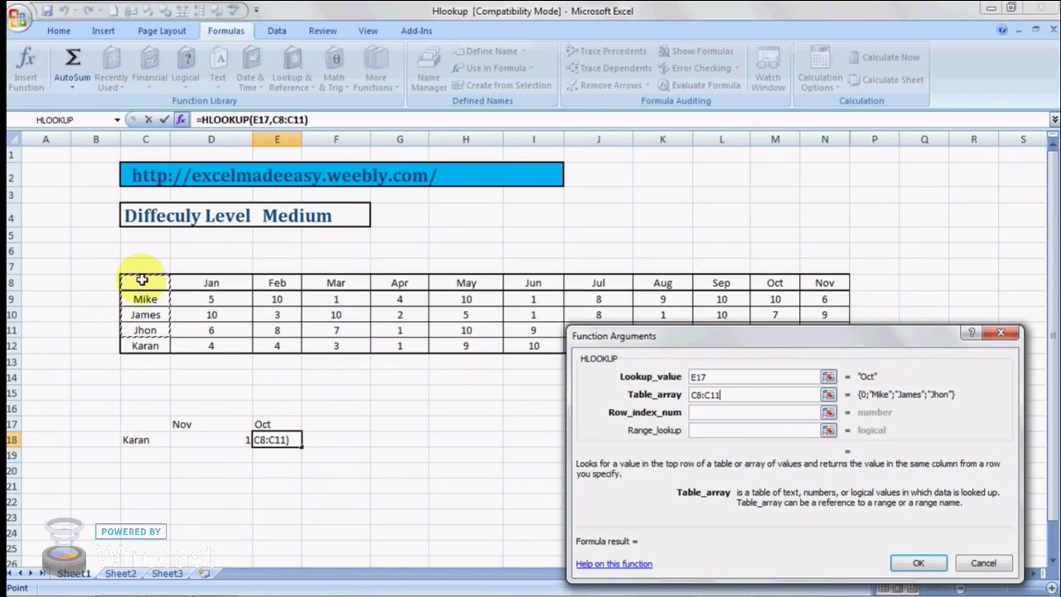
key(shift+Right)
key(shift+Right)
key(shift+Right)
key(shift+Right)
key(shift+Right)
key(shift+Right)
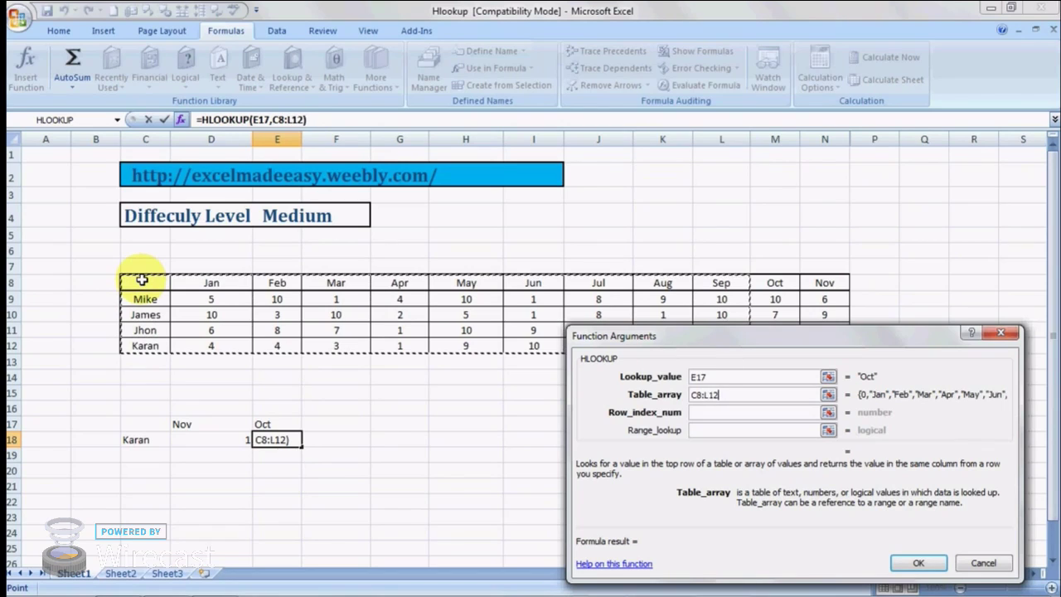
key(shift+Right)
key(shift+Right)
key(shift+Right)
key(shift+Right)
key(shift+Right)
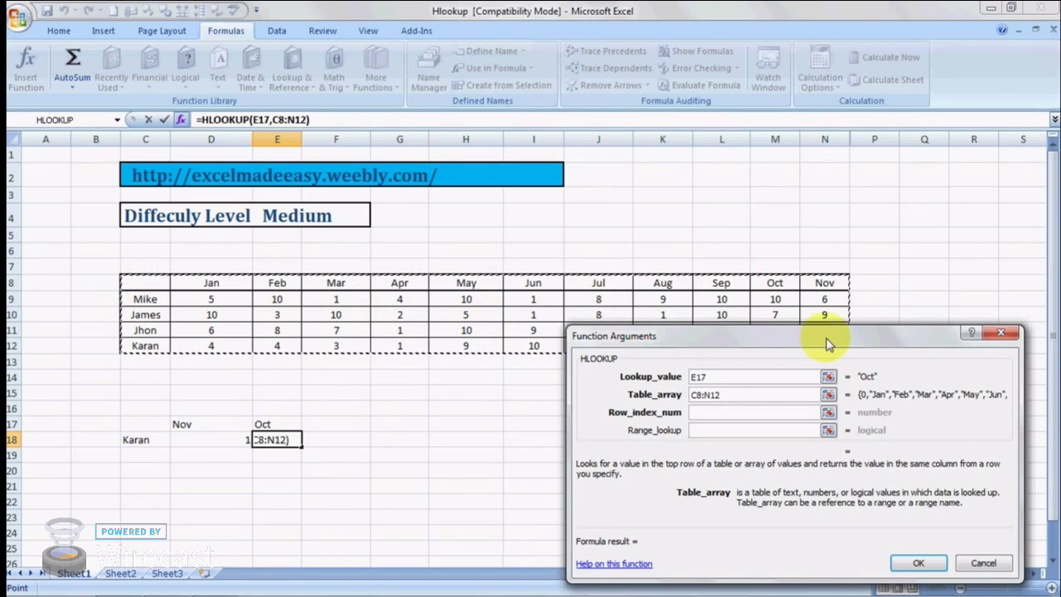
Complete the E18 HLOOKUP with row index number 5 and range lookup 0, and check the resulting formula.
drag(829, 344, 783, 395)
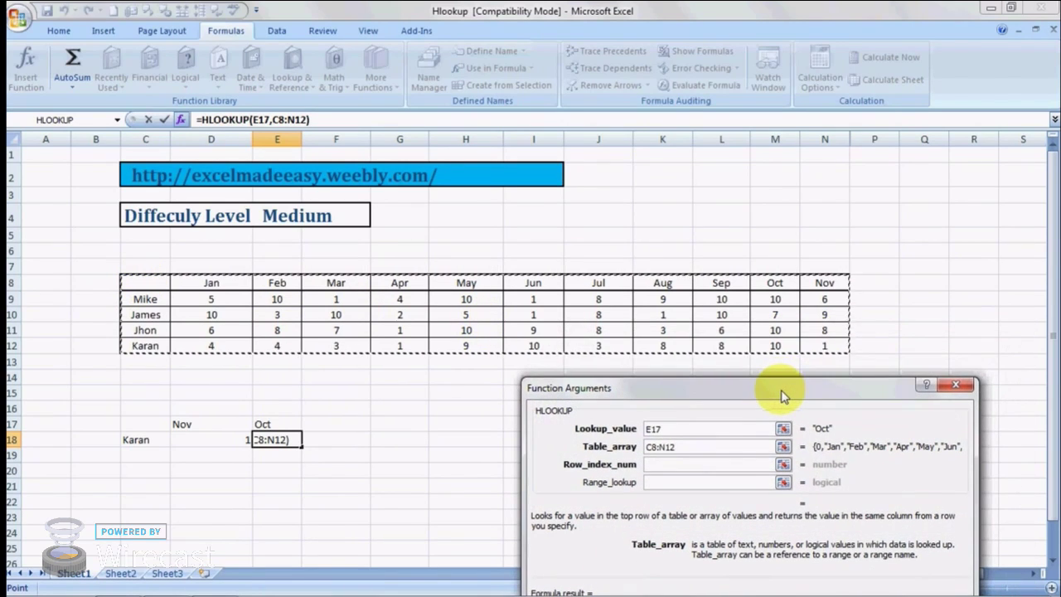
click(667, 473)
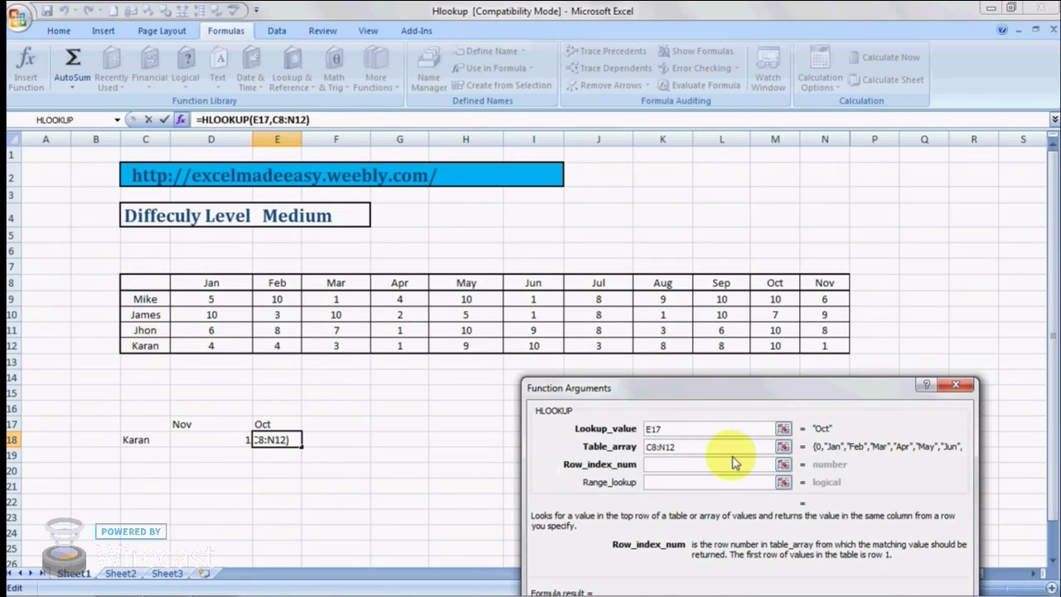
text(4)
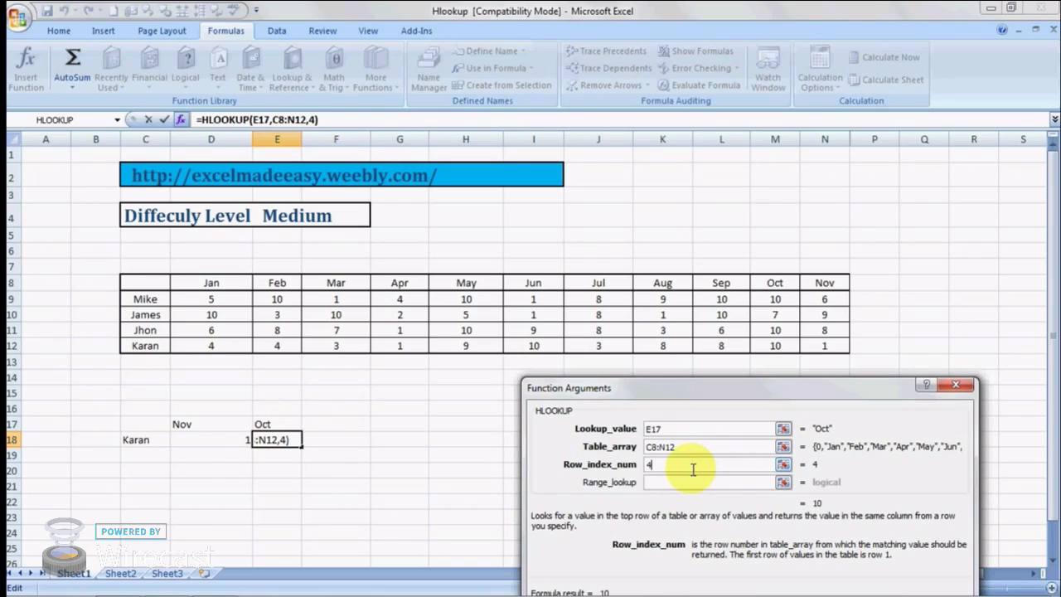
key(BackSpace)
text(5)
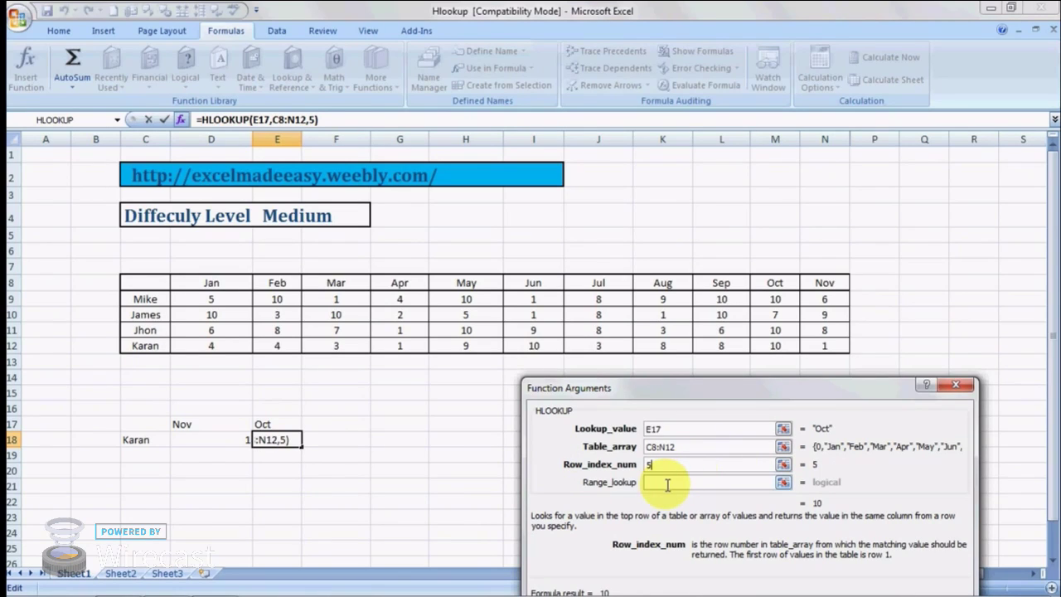
click(667, 484)
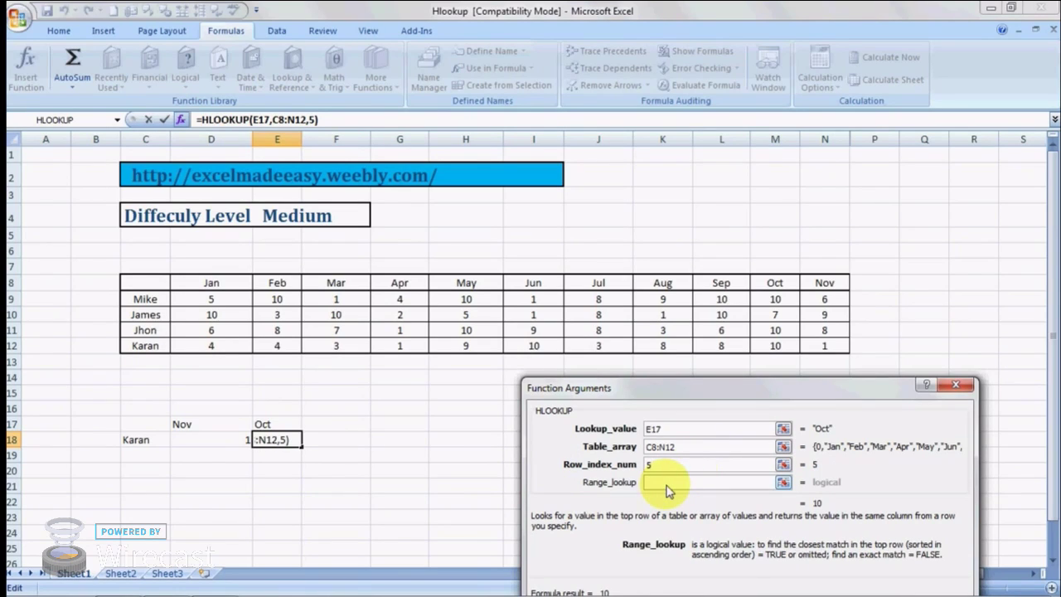
text(0)
drag(818, 397, 796, 306)
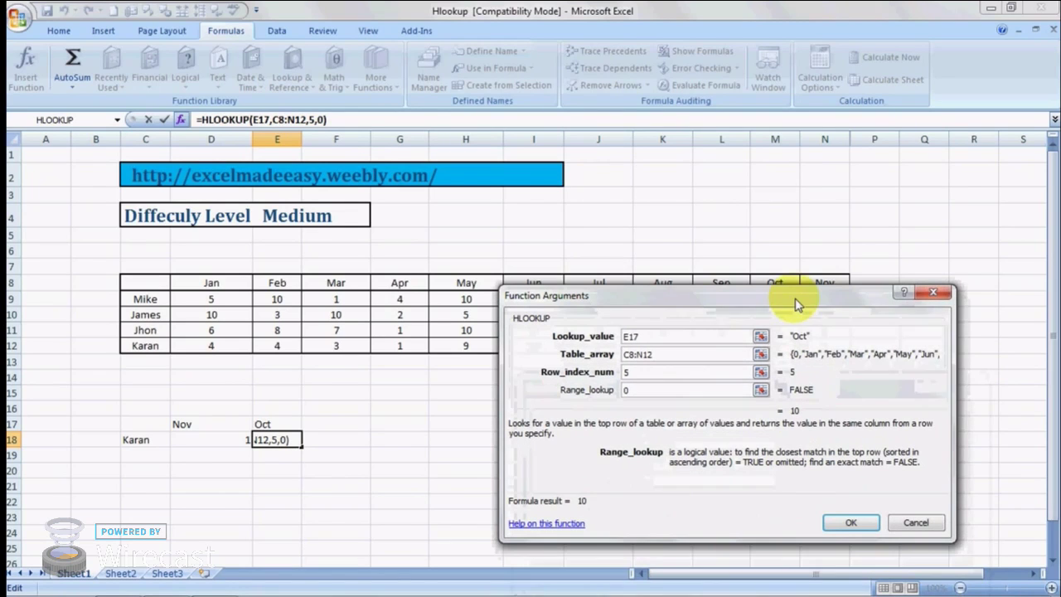
click(843, 520)
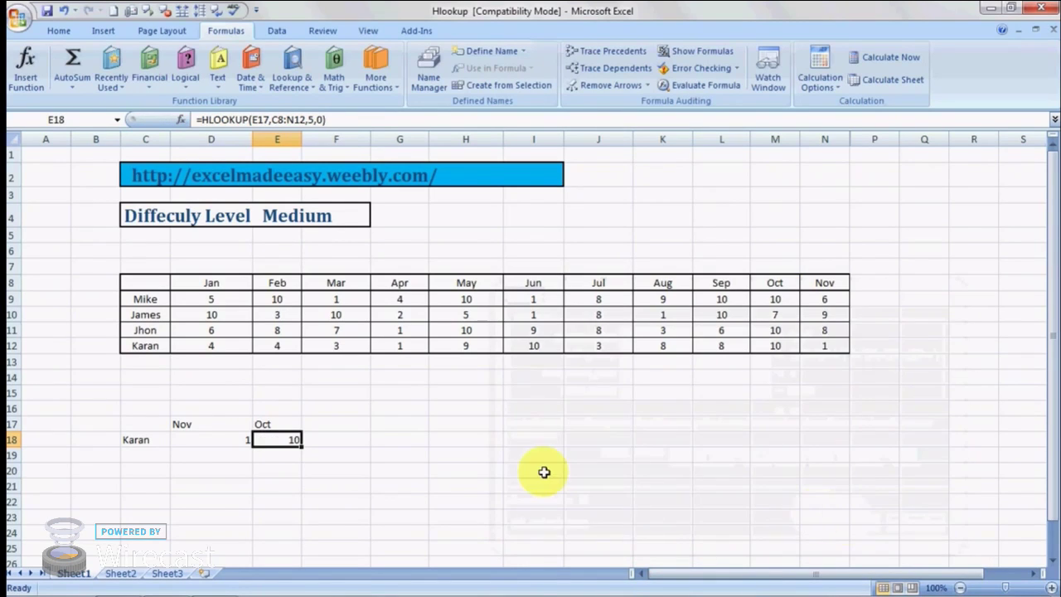
click(544, 471)
click(296, 438)
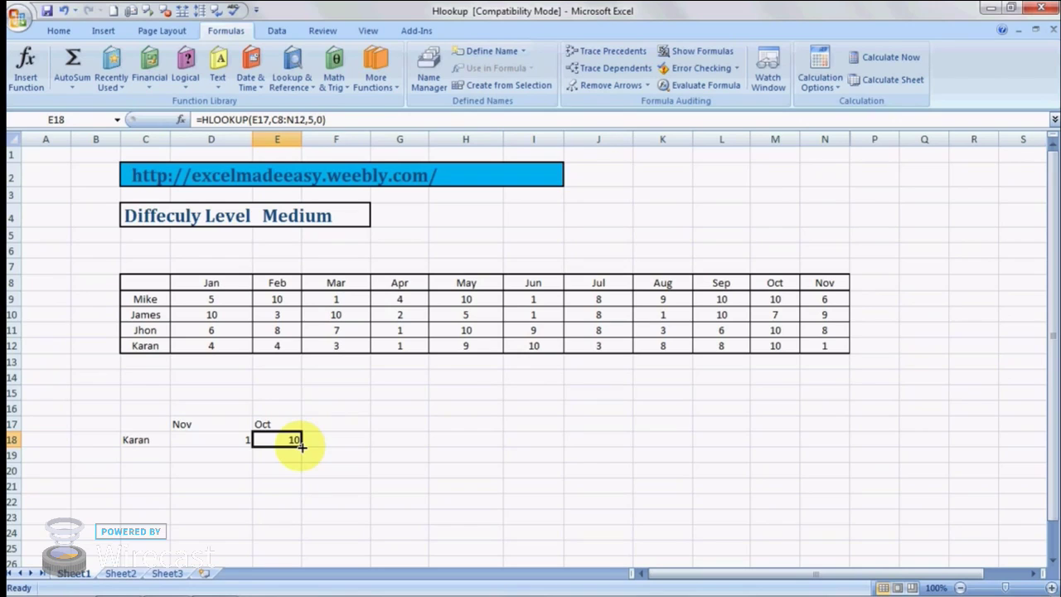
Switch to Firefox and look over the Excel Made Easy home page's site links and training videos.
key(alt+Tab)
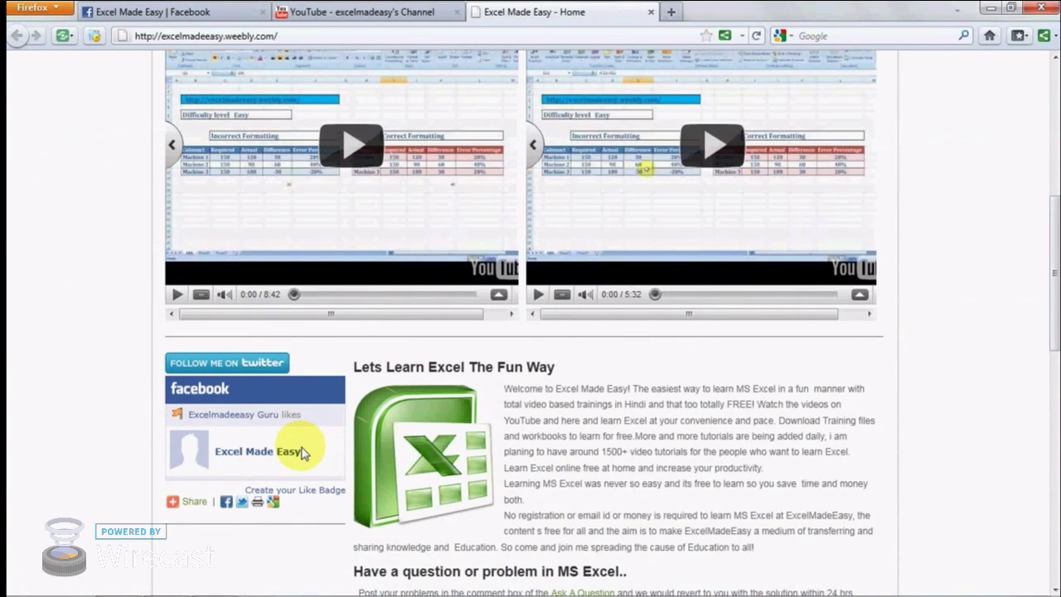
scroll(302, 448, up, 10)
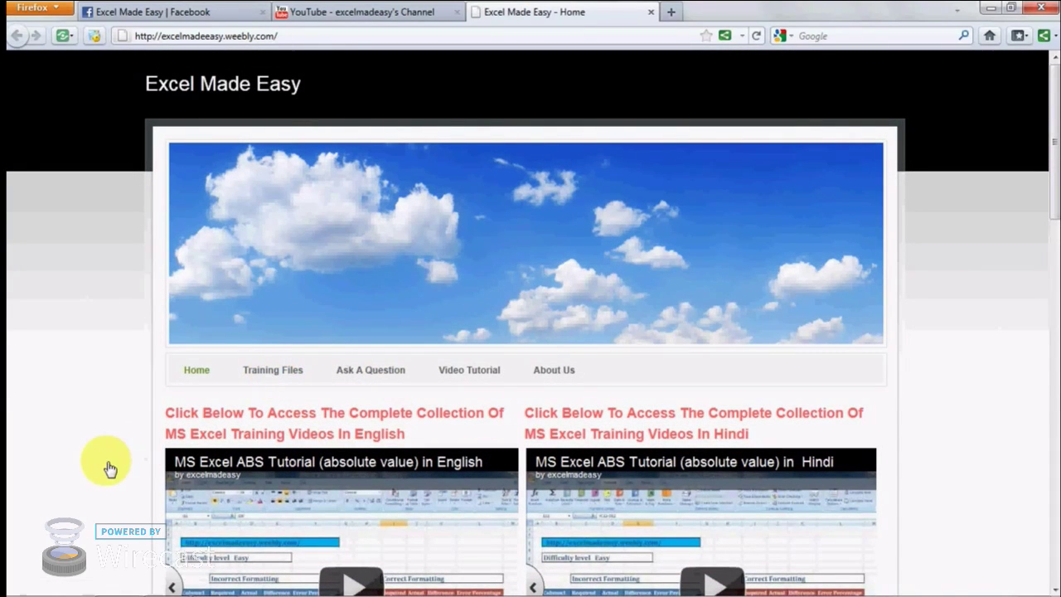
scroll(110, 469, down, 5)
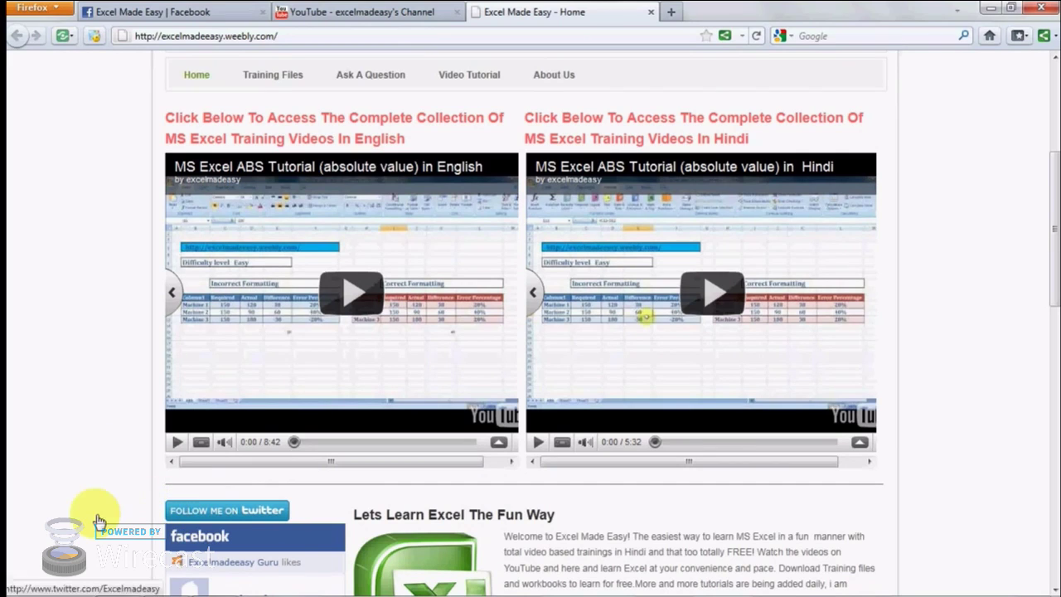
Look over the home page's social links, the Excel Made Easy Facebook page and the excelmadeasy YouTube channel.
scroll(95, 517, down, 1)
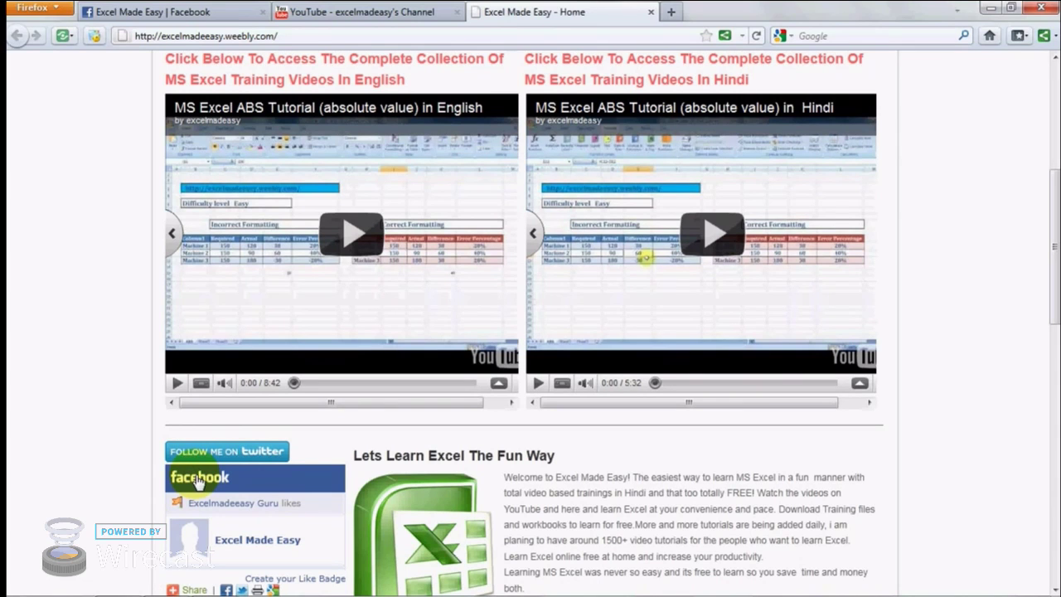
click(118, 13)
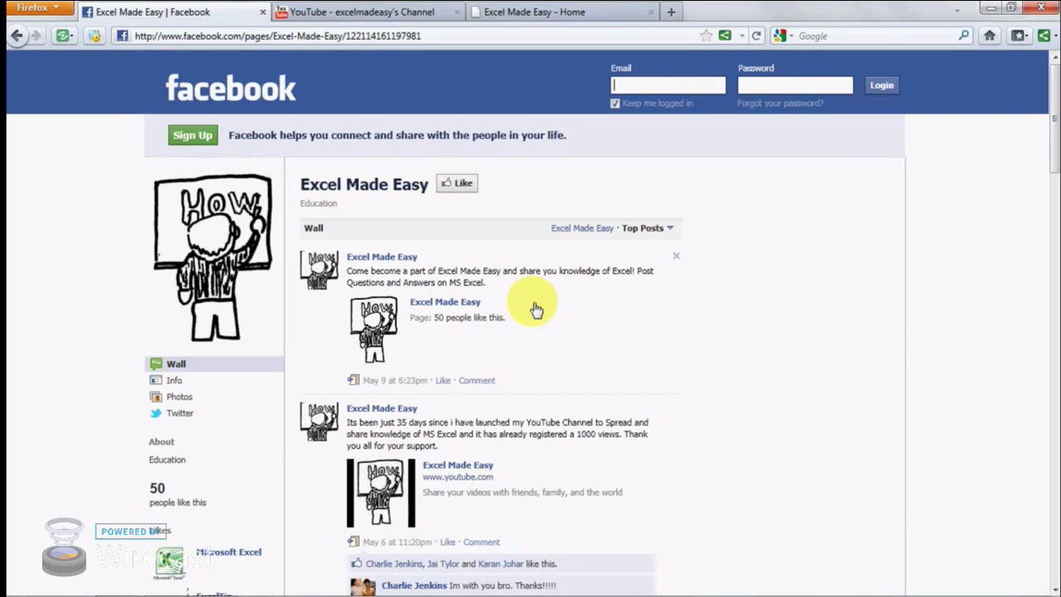
click(402, 15)
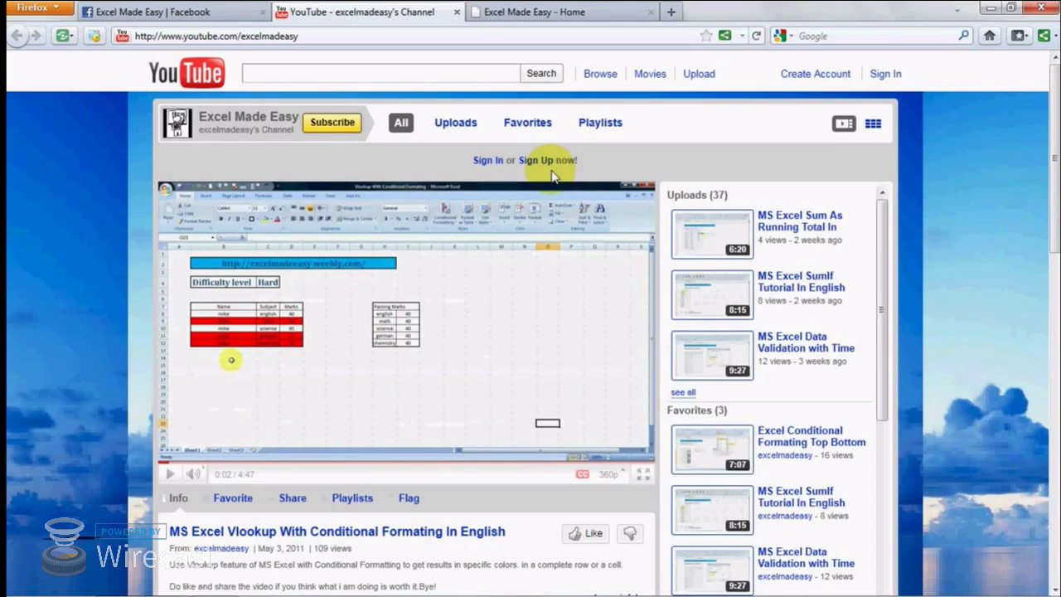
Switch to the Averageif workbook in Excel and start an AVERAGEIF formula in H14 with the names C9:C20 as range.
key(alt+Tab)
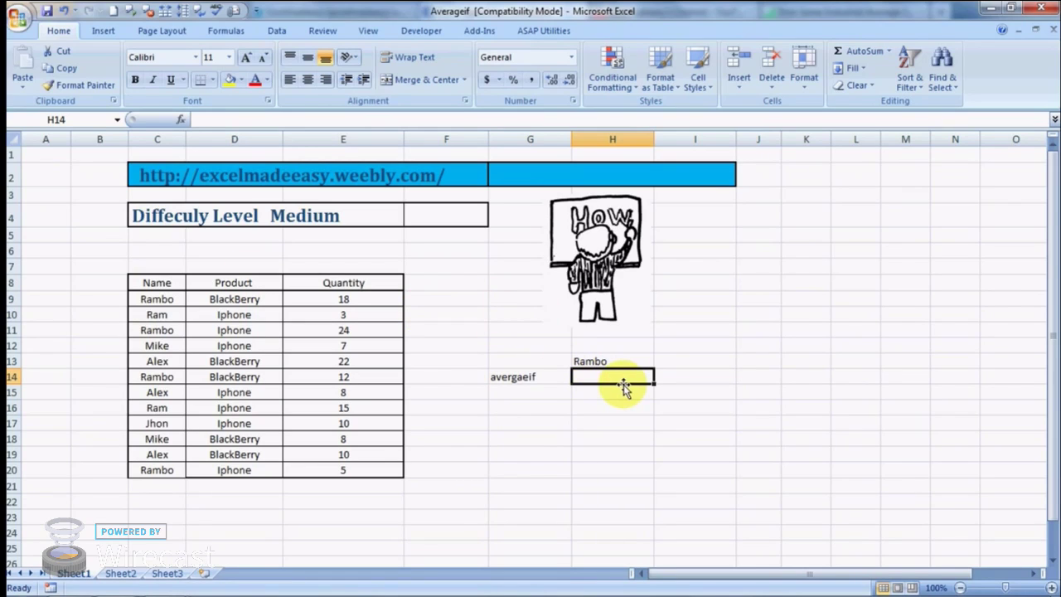
text(=)
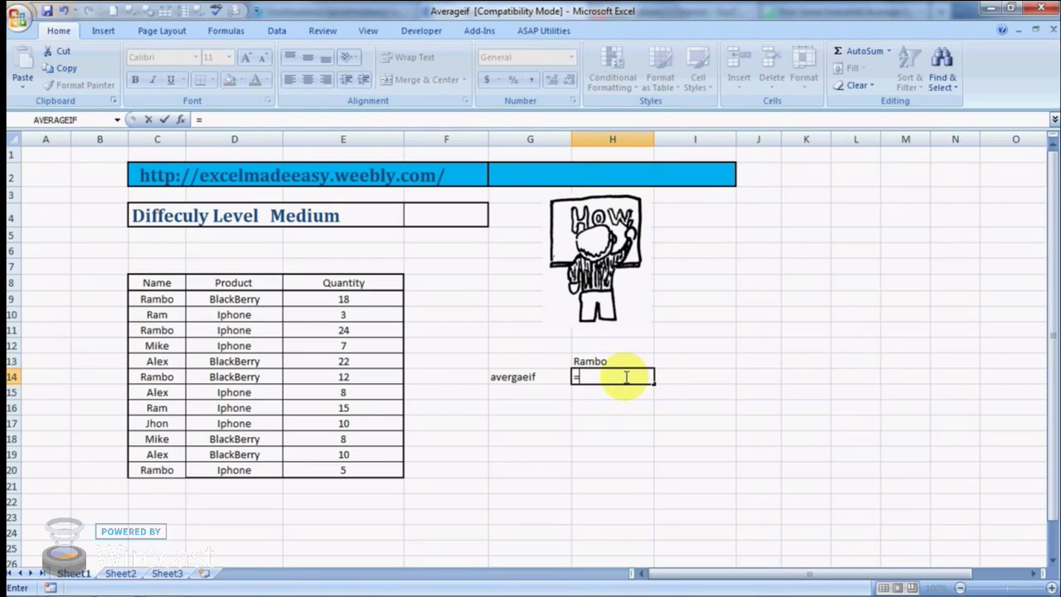
text(av)
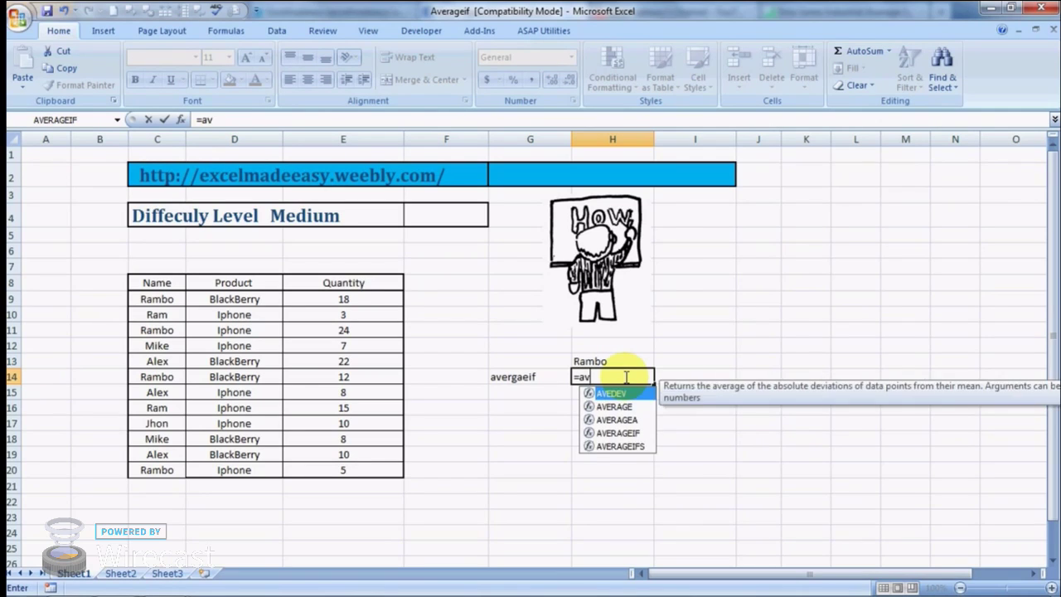
text(erageif)
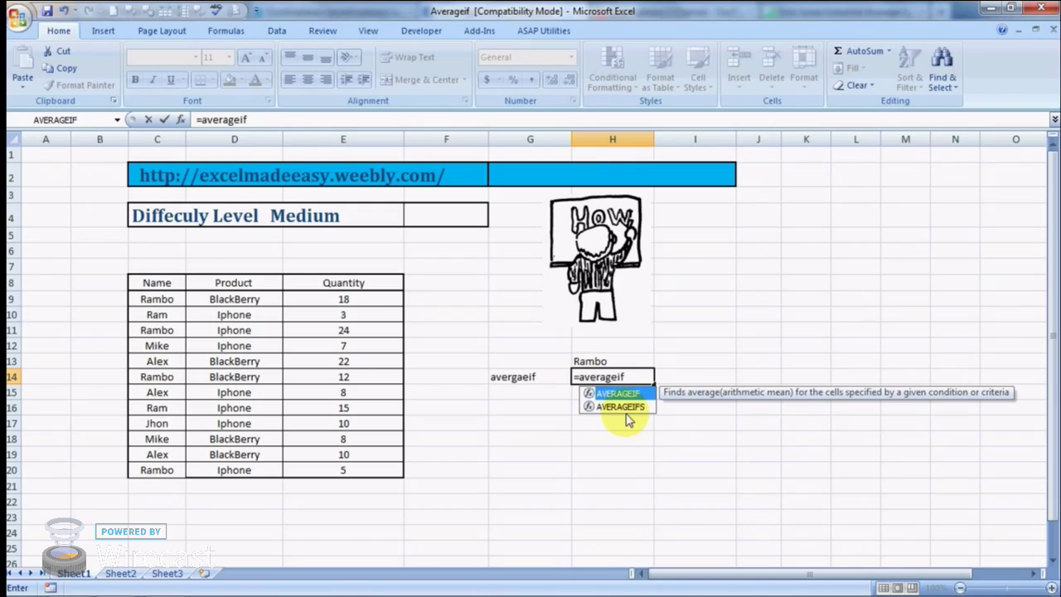
key(Tab)
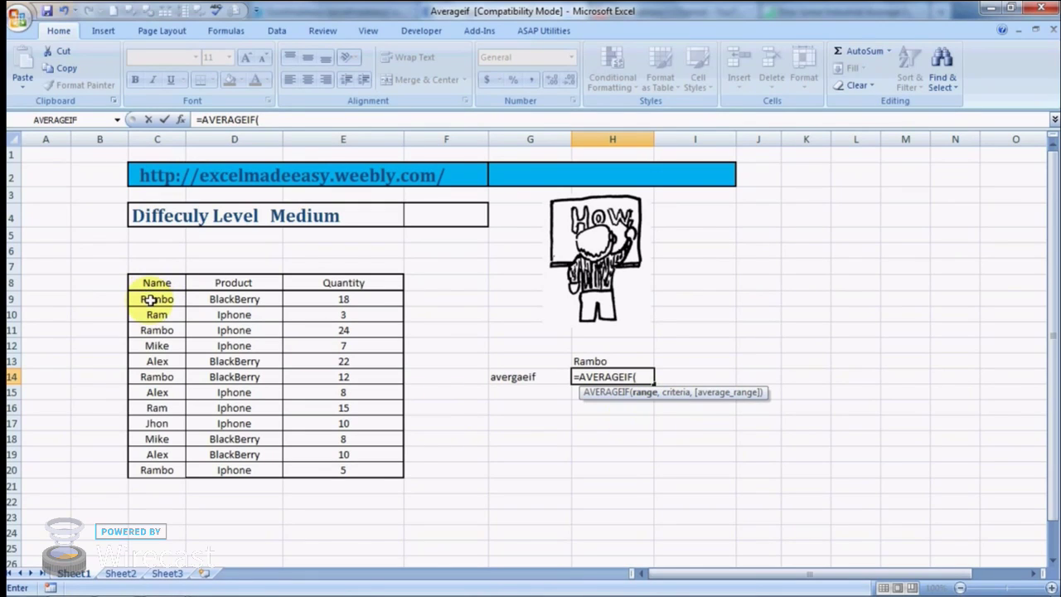
drag(151, 299, 149, 301)
key(ctrl+shift+Down)
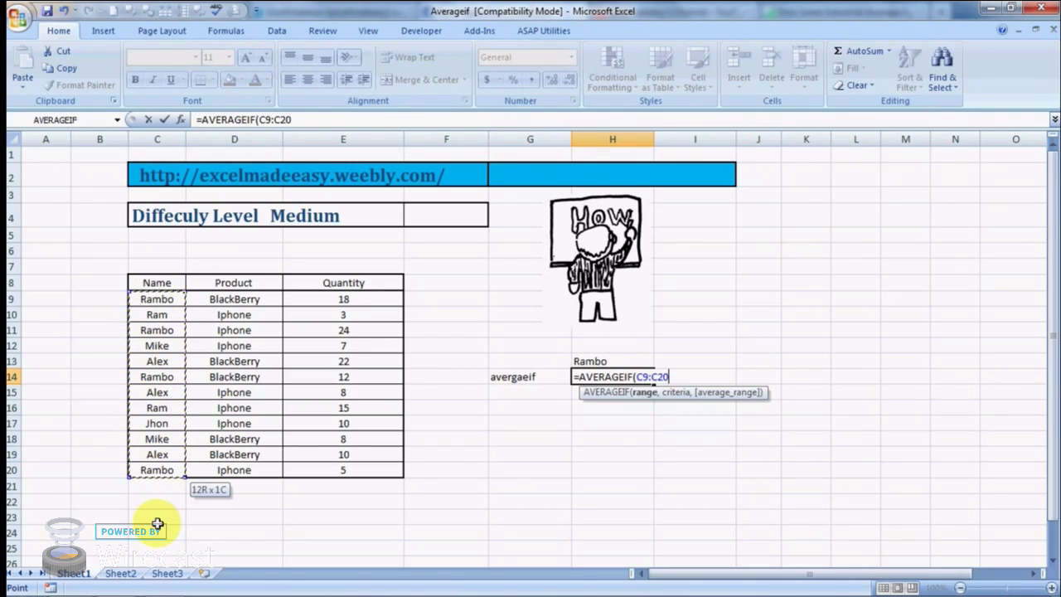
Complete the H14 AVERAGEIF with criteria H13 and average range E9:E20, and check the resulting formula.
text(,)
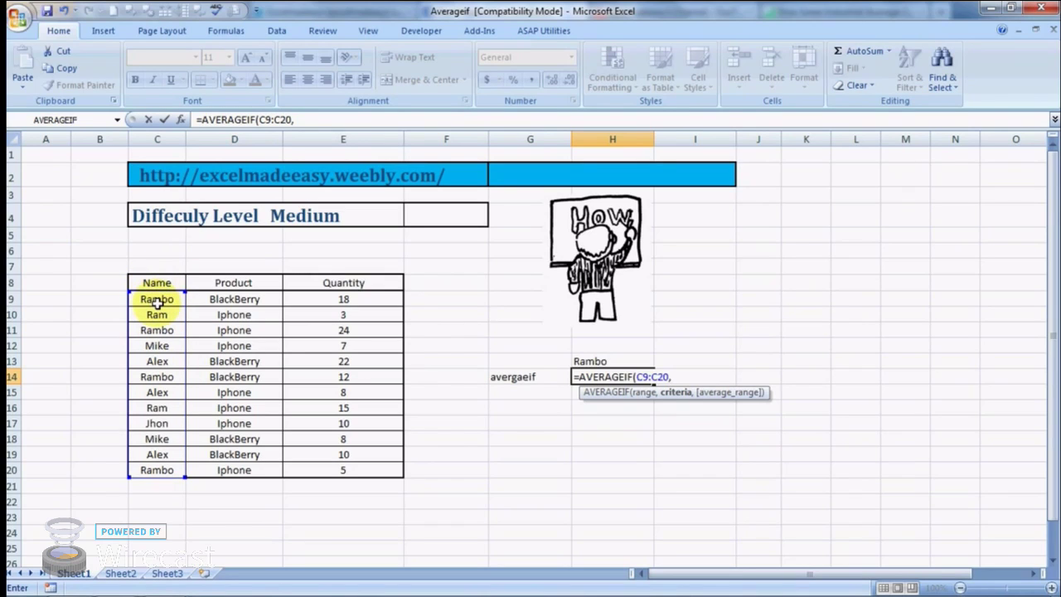
click(587, 360)
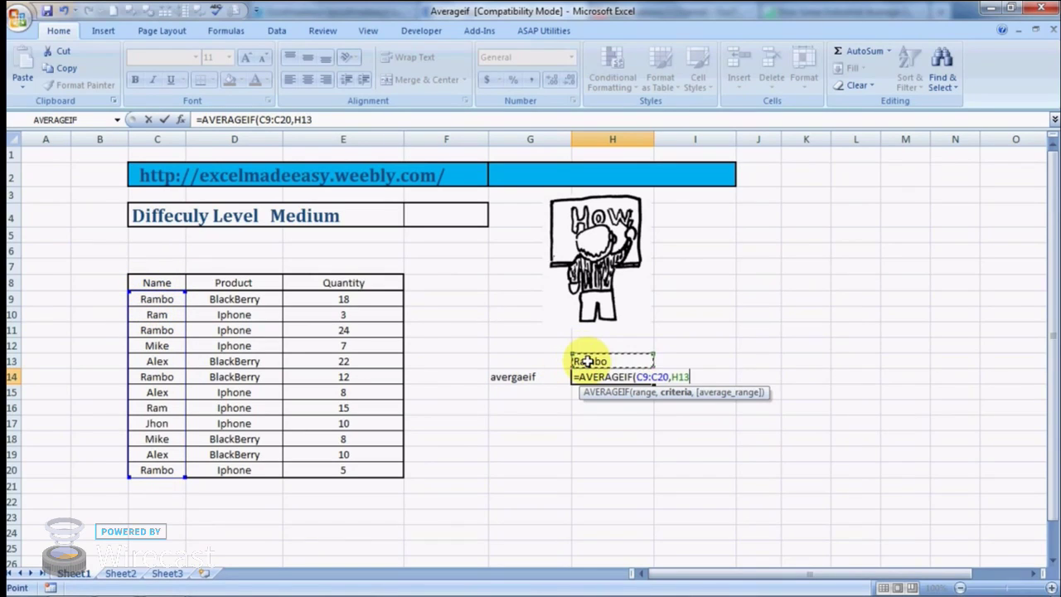
text(,)
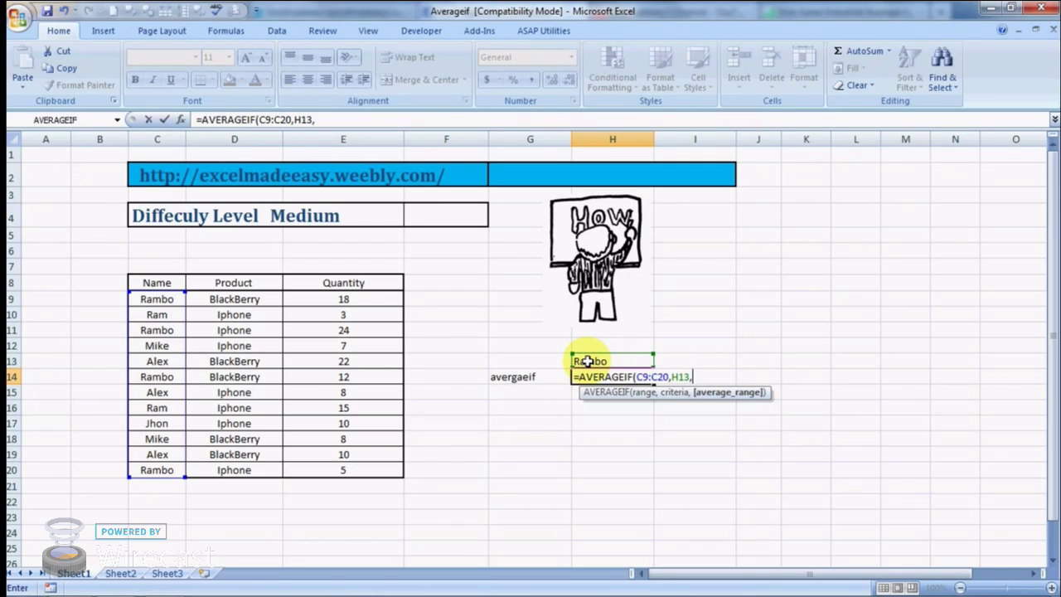
drag(365, 299, 390, 474)
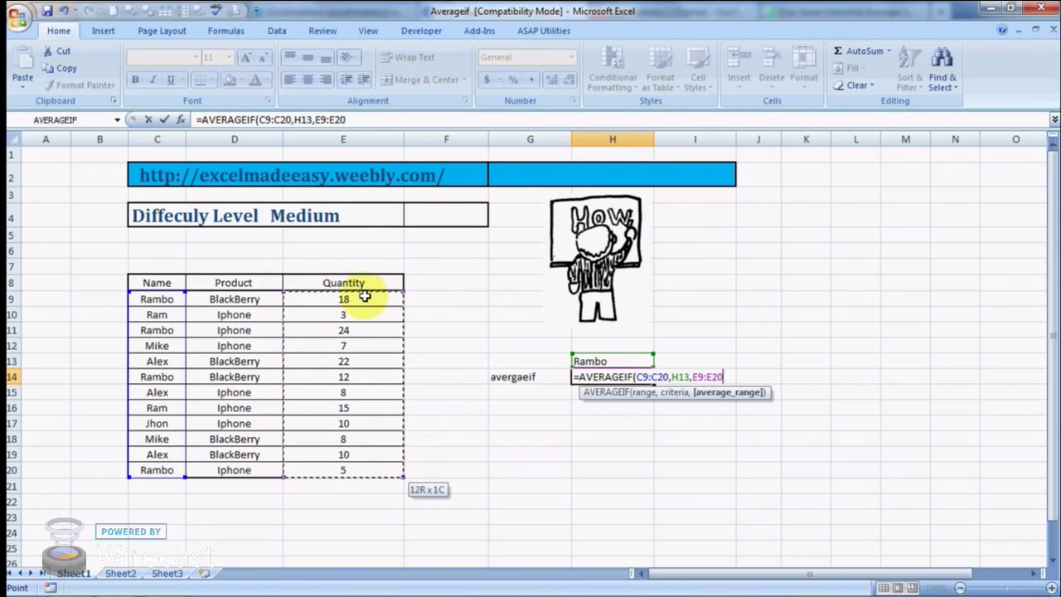
key(Return)
key(Up)
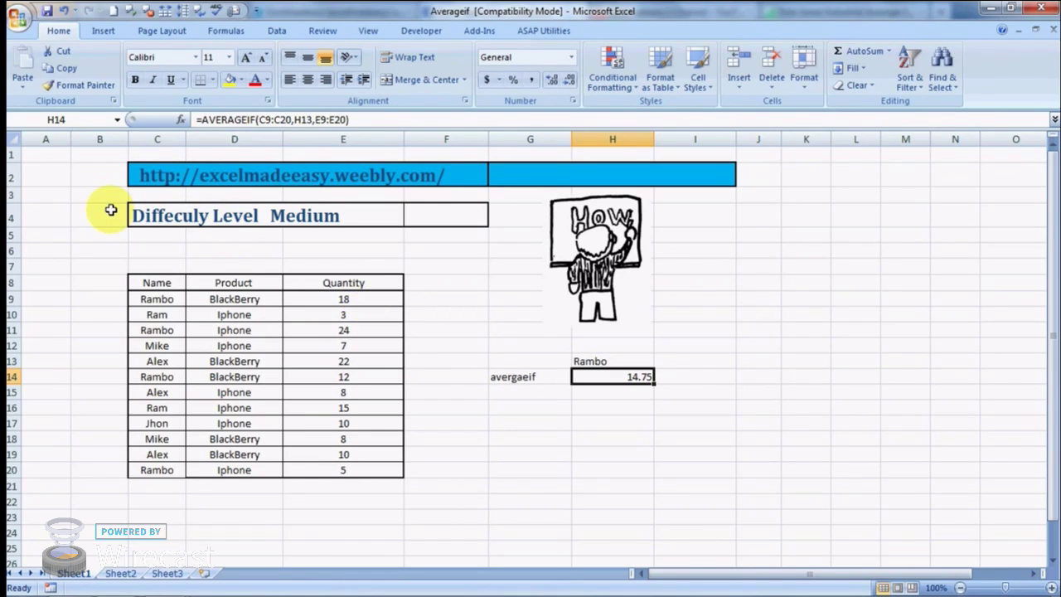
Review the range, criteria and average range of the H14 AVERAGEIF in its Function Arguments dialog, leaving them as they are.
click(216, 36)
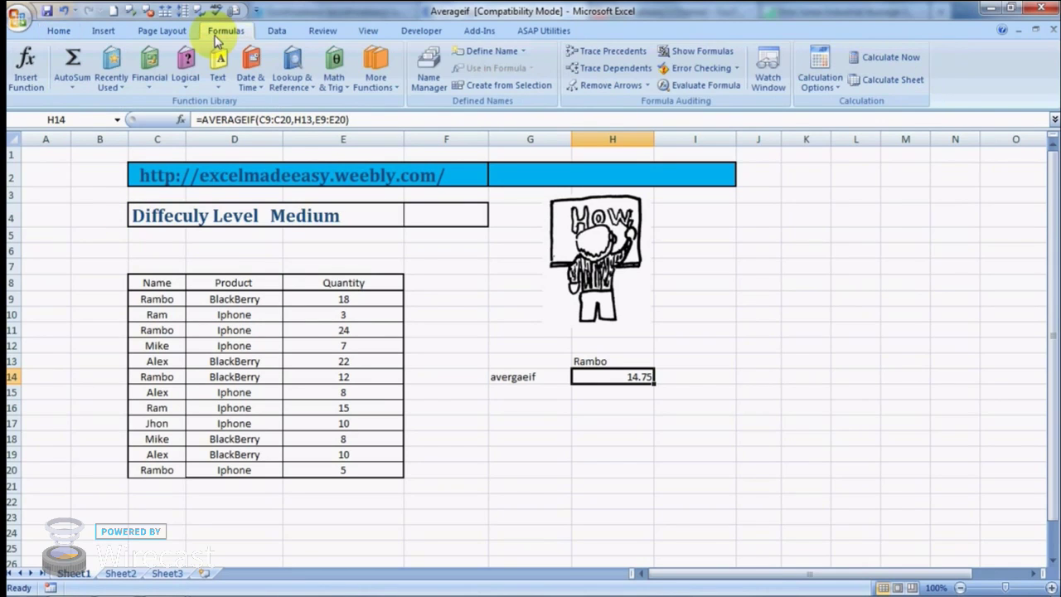
click(38, 64)
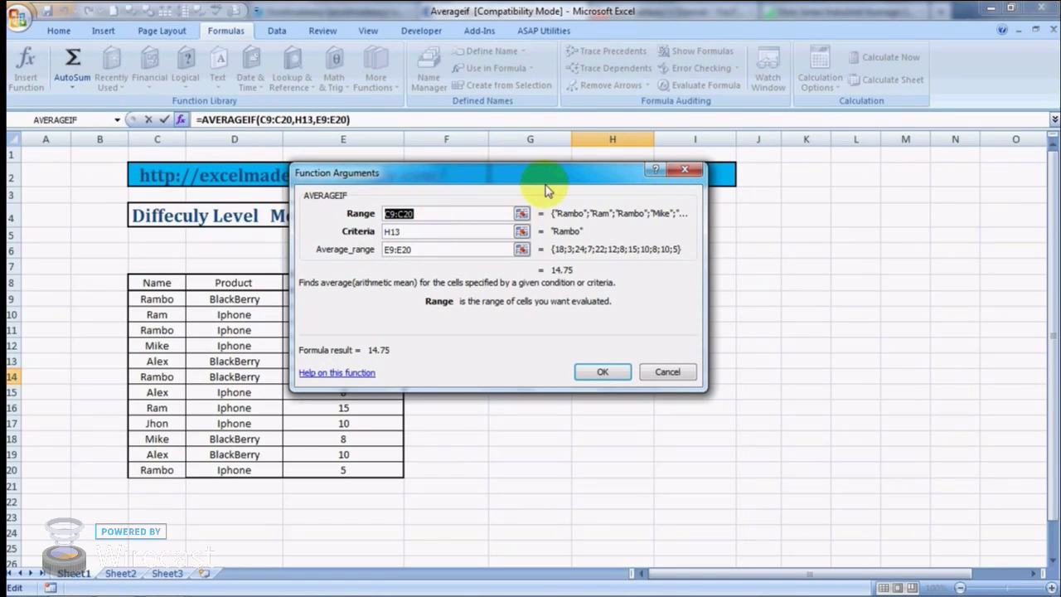
drag(582, 183, 703, 197)
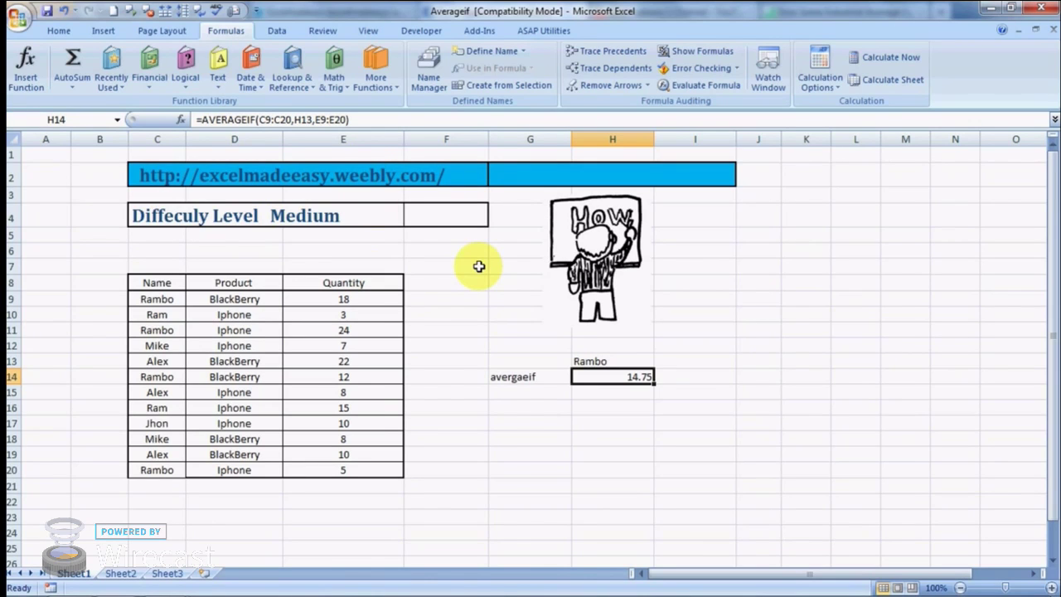
Switch to Firefox and view the Excel Made Easy home page from its beginning.
key(alt+Tab)
click(168, 19)
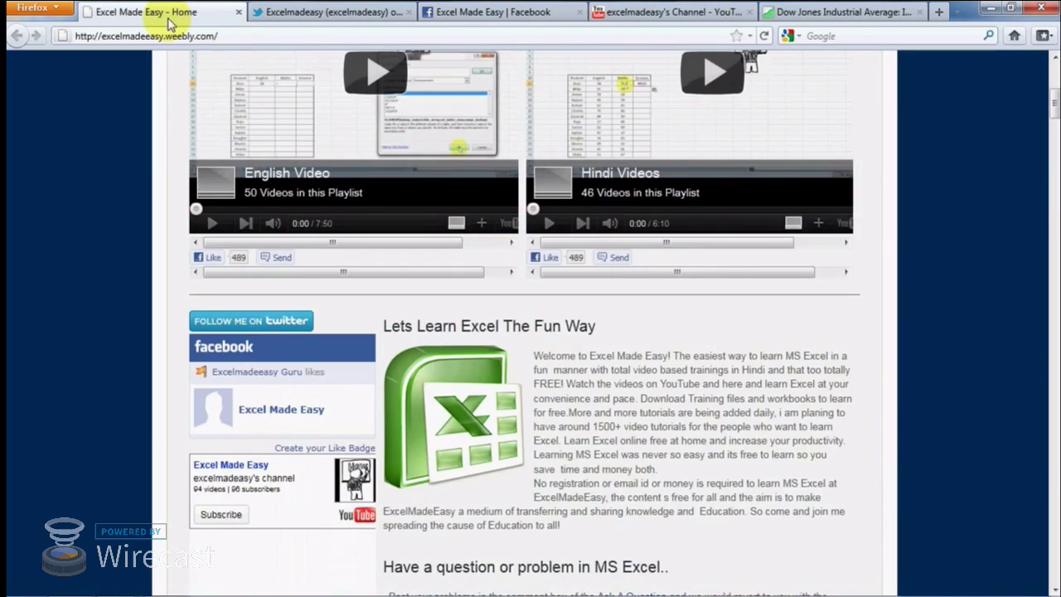
scroll(249, 63, up, 10)
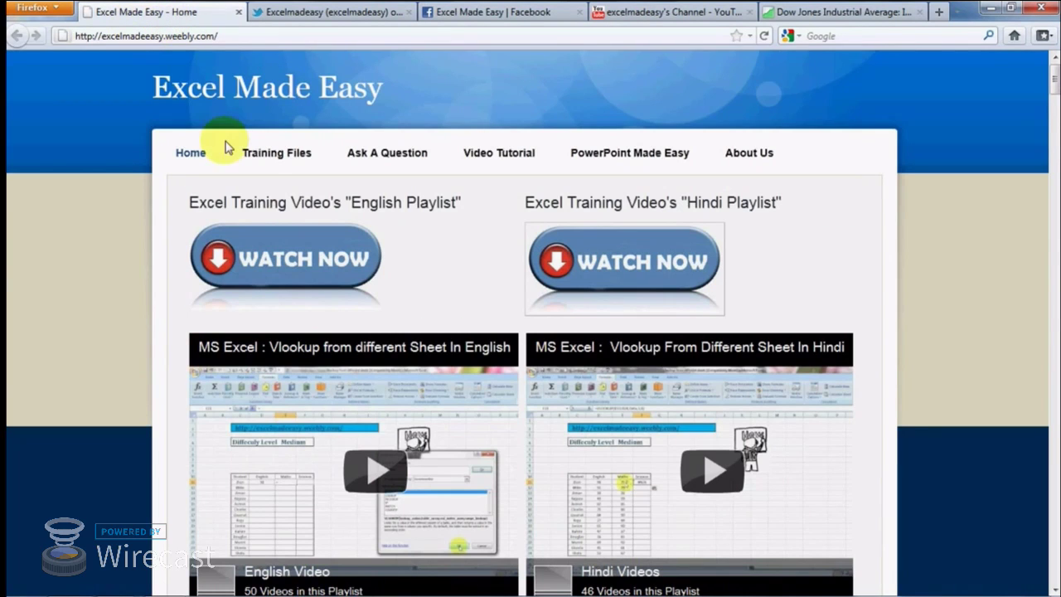